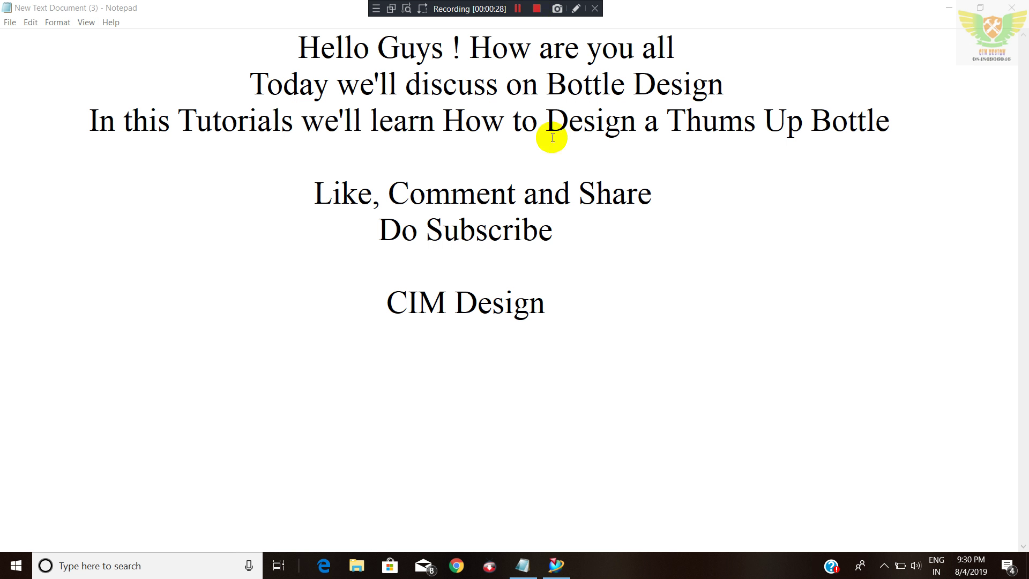
- Switch from Notepad to the finished bottle in Siemens NX and orbit it upright
{"action": "left_click", "coordinate": [556, 566]}
{"action": "middle_click_drag", "start_coordinate": [499, 343], "coordinate": [466, 297]}
{"action": "scroll", "coordinate": [498, 327], "scroll_direction": "down", "scroll_amount": 3}
{"action": "mouse_move", "coordinate": [525, 352]}
{"action": "middle_mouse_down"}
{"action": "mouse_move", "coordinate": [531, 296]}
{"action": "mouse_move", "coordinate": [430, 282]}
{"action": "mouse_move", "coordinate": [440, 275]}
{"action": "middle_mouse_up"}
{"action": "scroll", "coordinate": [513, 283], "scroll_direction": "up", "scroll_amount": 2}
{"action": "scroll", "coordinate": [429, 282], "scroll_direction": "down", "scroll_amount": 2}
{"action": "scroll", "coordinate": [440, 275], "scroll_direction": "up", "scroll_amount": 2}
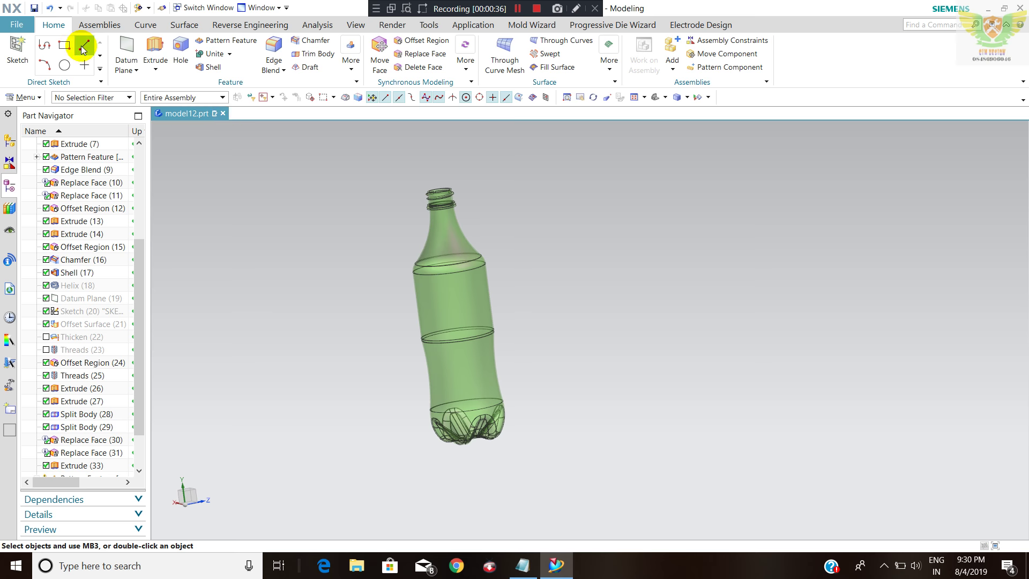
- Create a new part model13.prt from the Model template and begin closing model12.prt
{"action": "left_click", "coordinate": [17, 26]}
{"action": "left_click", "coordinate": [43, 49]}
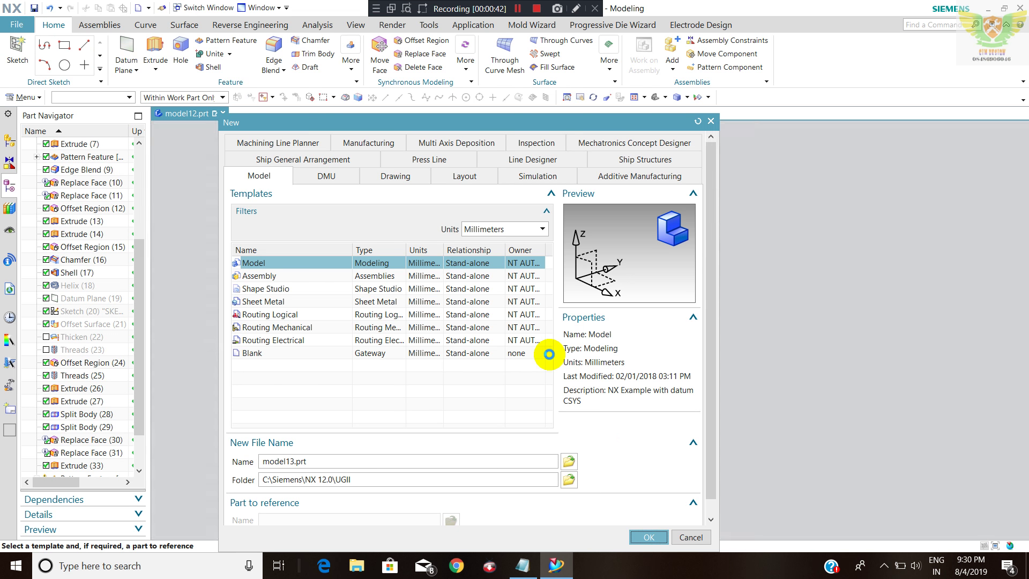
{"action": "key", "text": "Return"}
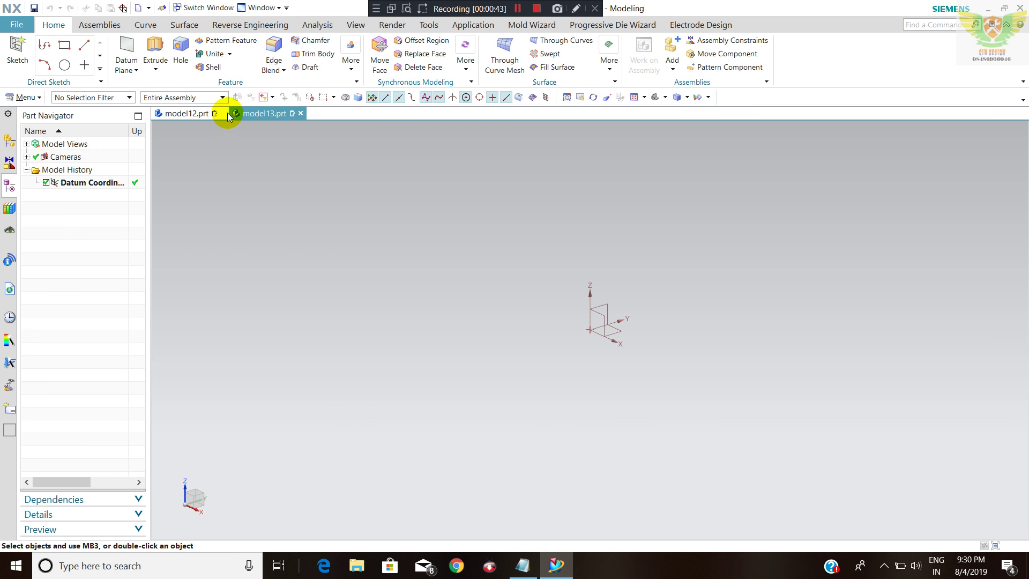
{"action": "left_click", "coordinate": [227, 116]}
- Finish closing model12.prt, cancel Create Sketch, and turn on the WCS display
{"action": "left_click", "coordinate": [489, 309]}
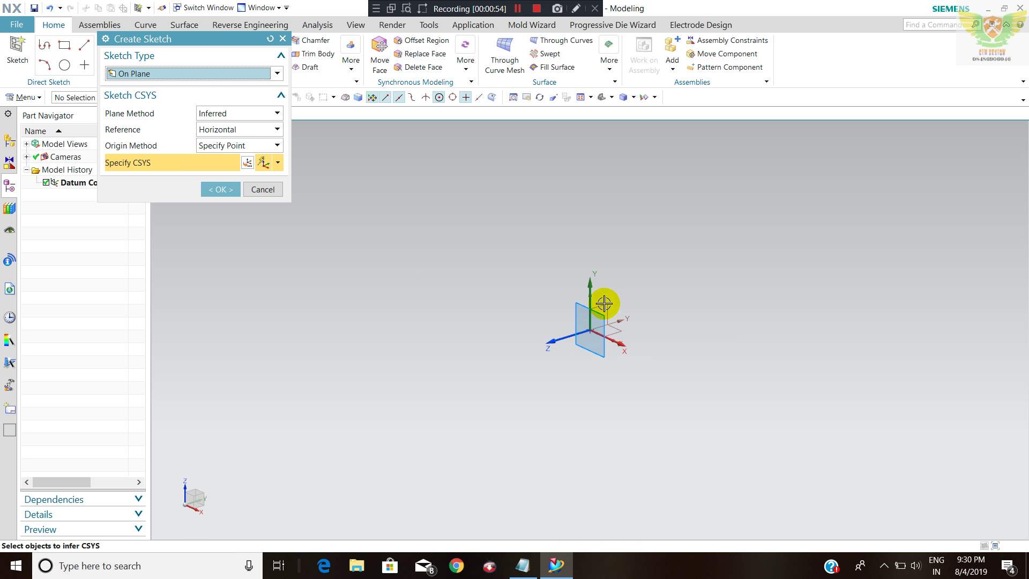
{"action": "left_click", "coordinate": [253, 190]}
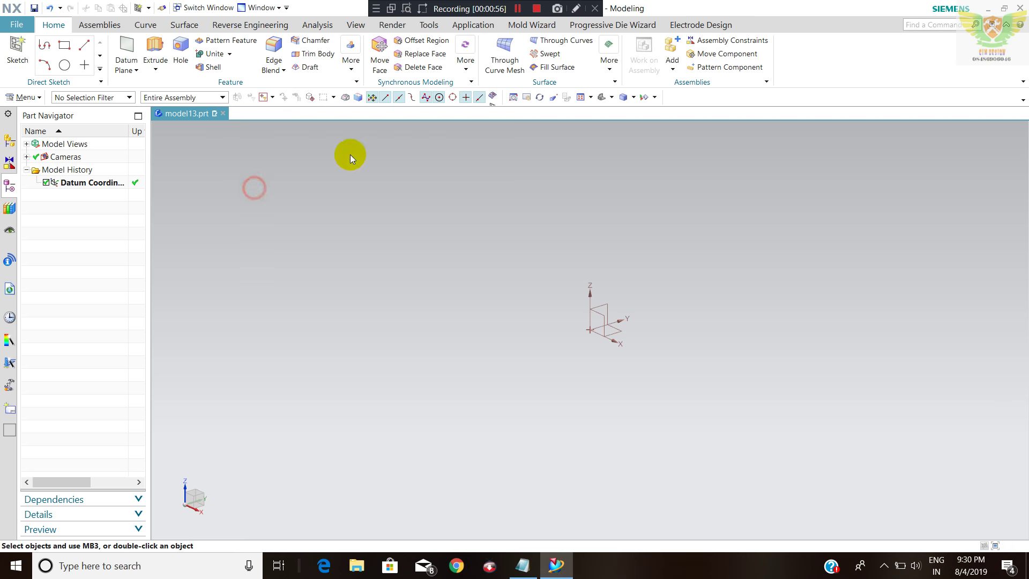
{"action": "left_click", "coordinate": [431, 27]}
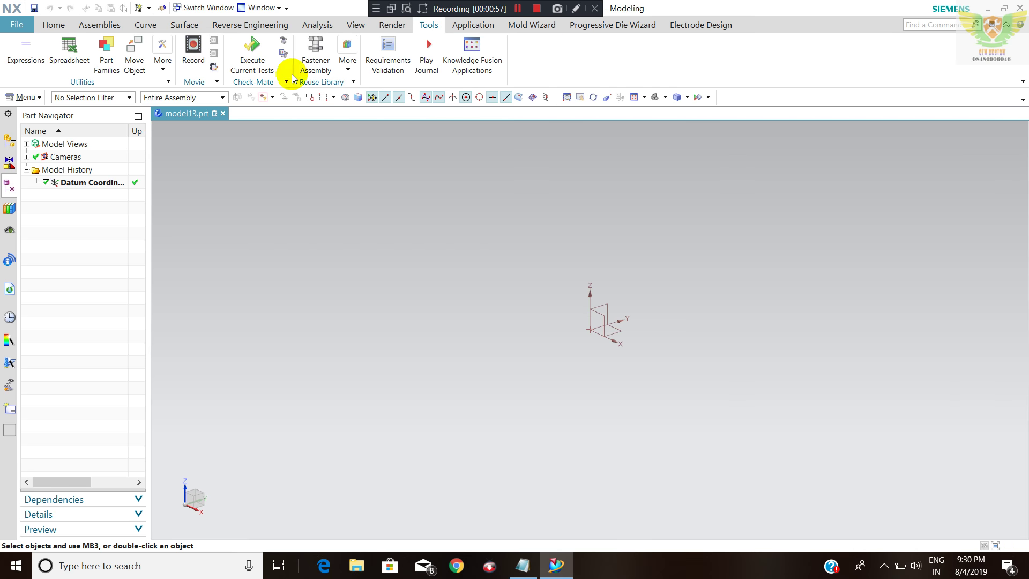
{"action": "left_click", "coordinate": [163, 64]}
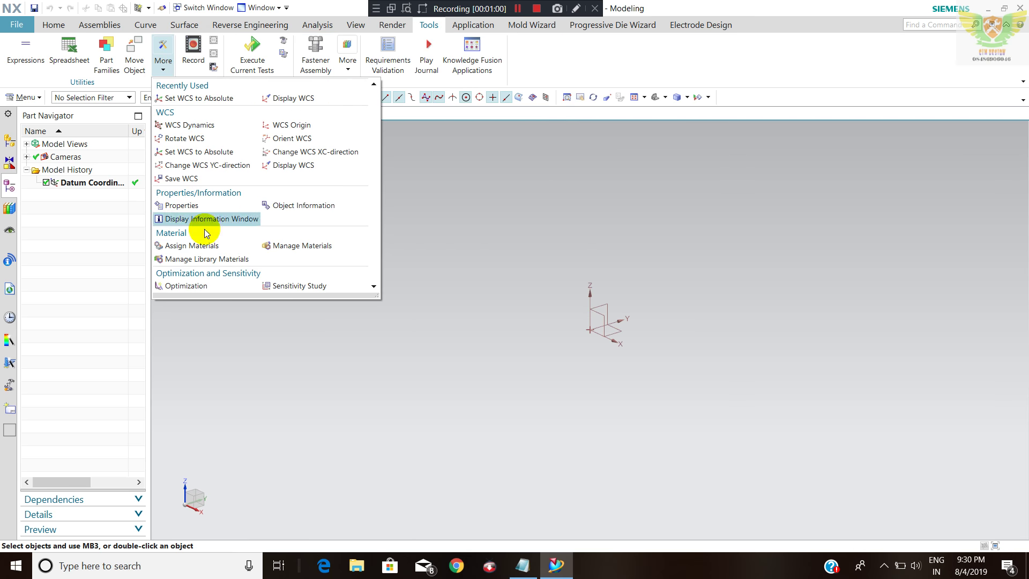
{"action": "left_click", "coordinate": [284, 165]}
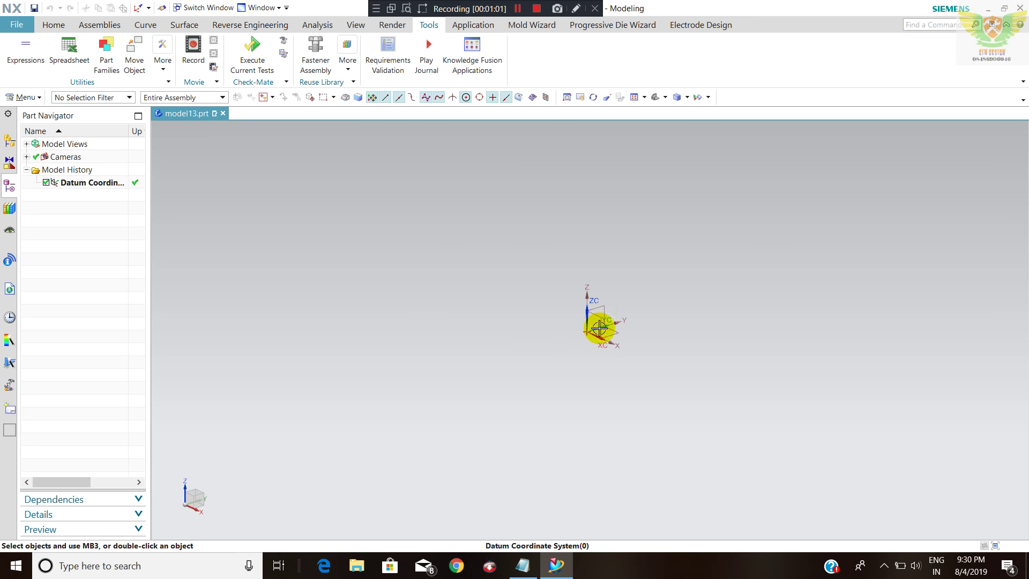
{"action": "scroll", "coordinate": [613, 355], "scroll_direction": "up", "scroll_amount": 1}
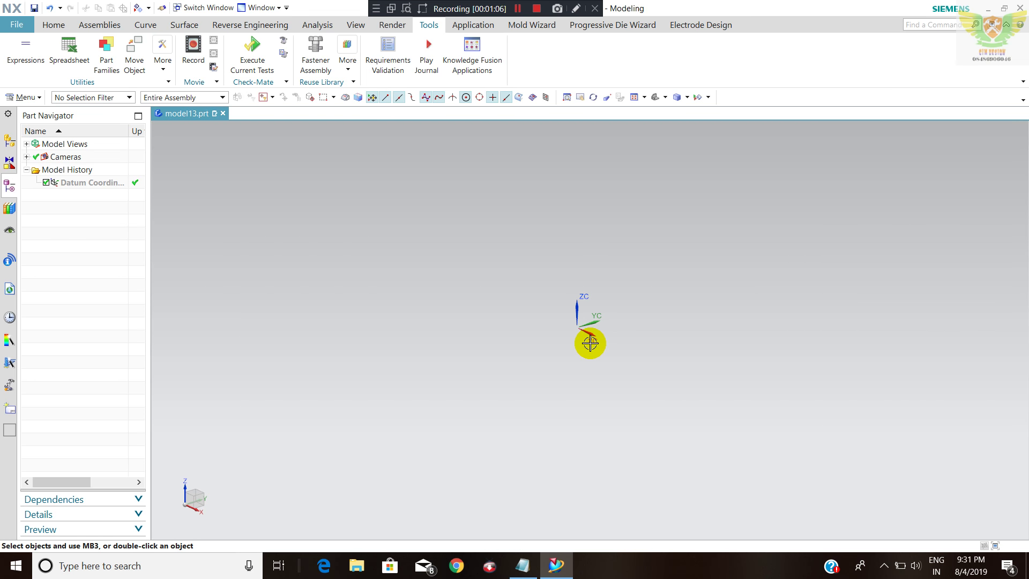
- Unhide the datum coordinate system and switch the WCS display back off
{"action": "left_click", "coordinate": [52, 24]}
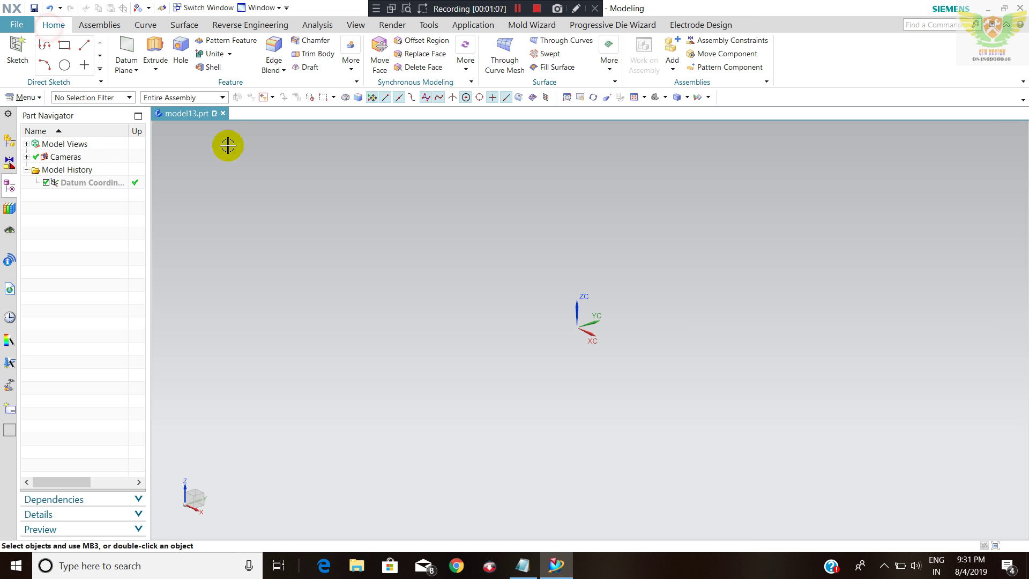
{"action": "right_click", "coordinate": [295, 175]}
{"action": "key", "text": "ctrl+shift+u"}
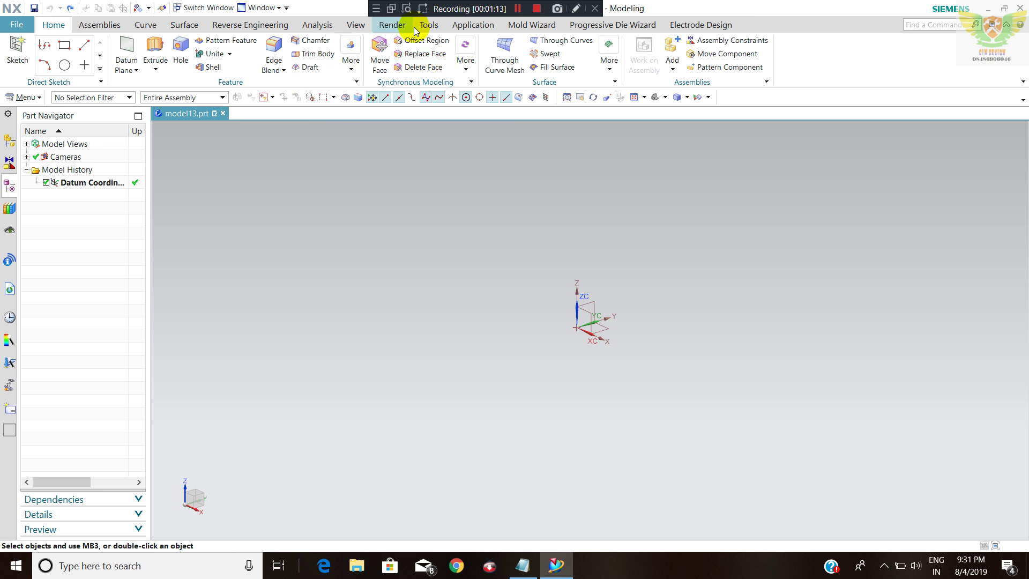
{"action": "left_click", "coordinate": [427, 26]}
{"action": "left_click", "coordinate": [163, 60]}
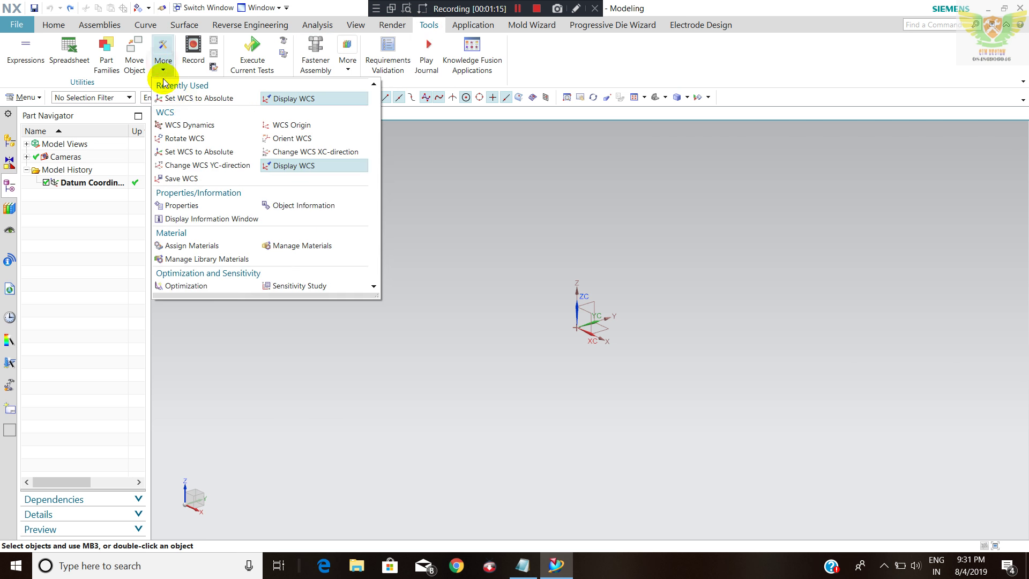
{"action": "left_click", "coordinate": [272, 165]}
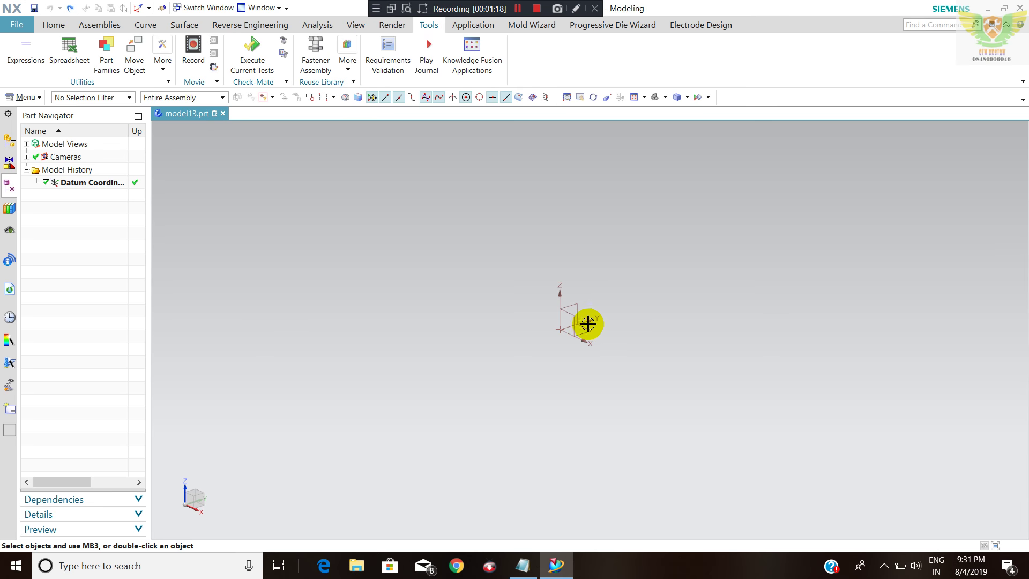
{"action": "left_click", "coordinate": [52, 24]}
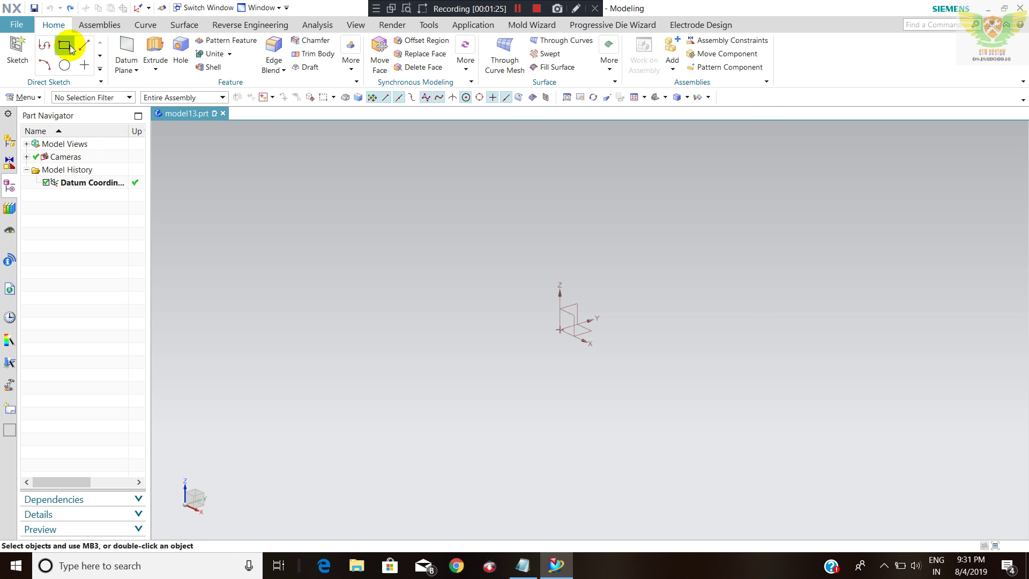
- Start a sketch on the XZ plane and draw a 300 mm vertical line from the origin
{"action": "left_click", "coordinate": [43, 49]}
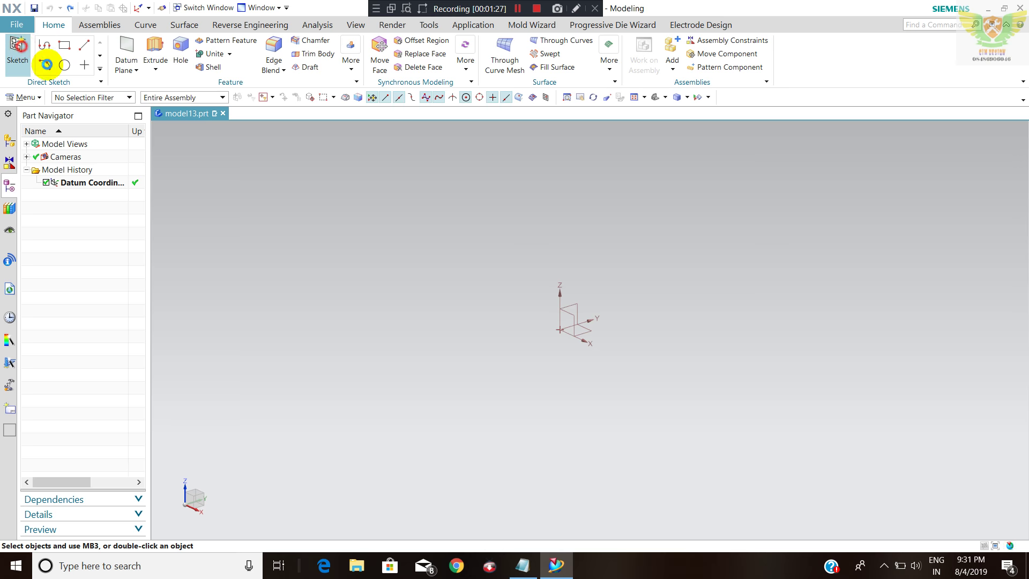
{"action": "left_click", "coordinate": [566, 324]}
{"action": "left_click", "coordinate": [220, 189]}
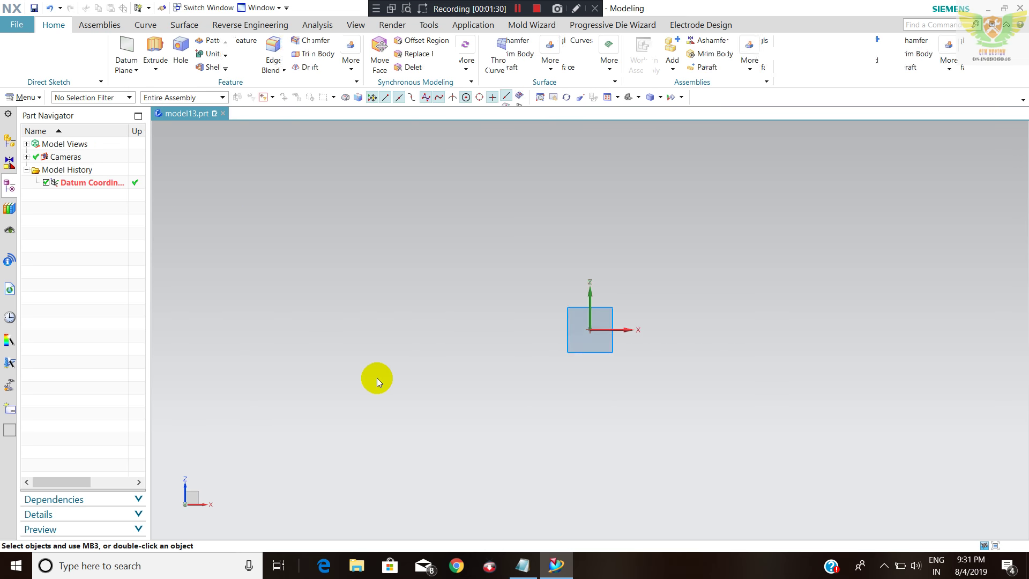
{"action": "left_click", "coordinate": [112, 47]}
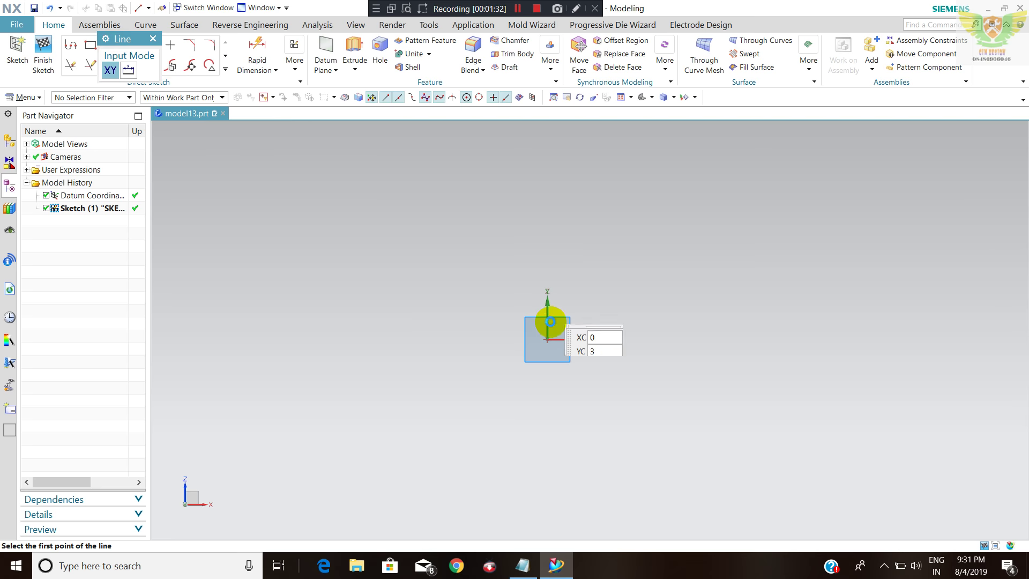
{"action": "left_click", "coordinate": [548, 337]}
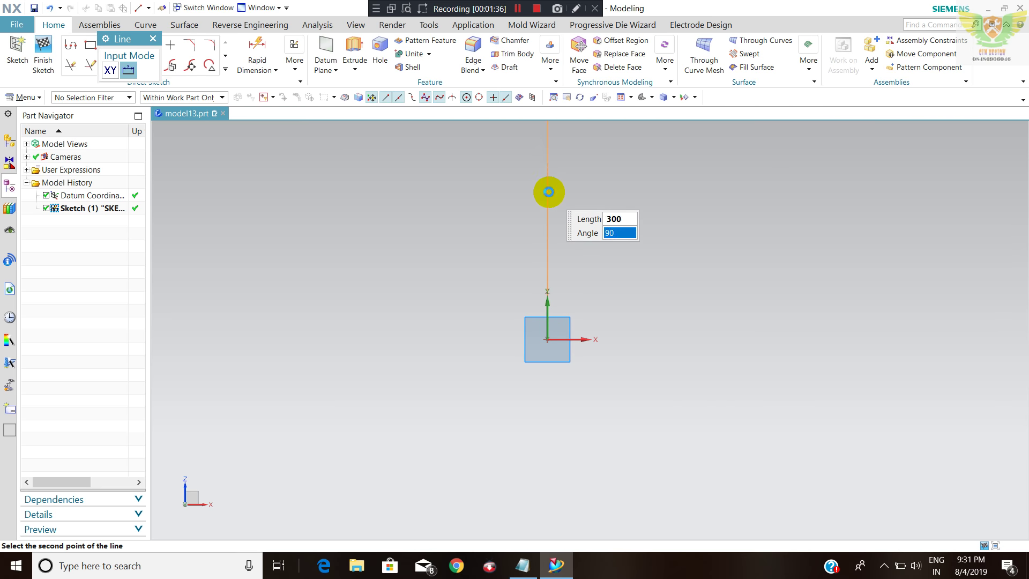
{"action": "left_click", "coordinate": [548, 192]}
{"action": "key", "text": "Escape"}
- Convert the 300 mm vertical line into a reference axis
{"action": "scroll", "coordinate": [548, 311], "scroll_direction": "down", "scroll_amount": 3}
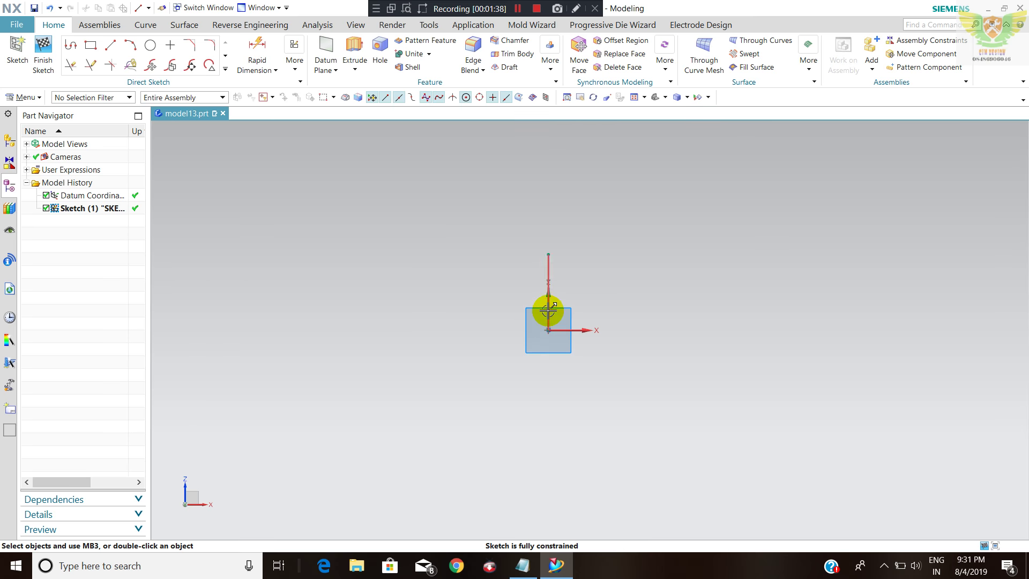
{"action": "scroll", "coordinate": [549, 276], "scroll_direction": "up", "scroll_amount": 3}
{"action": "right_click", "coordinate": [549, 252]}
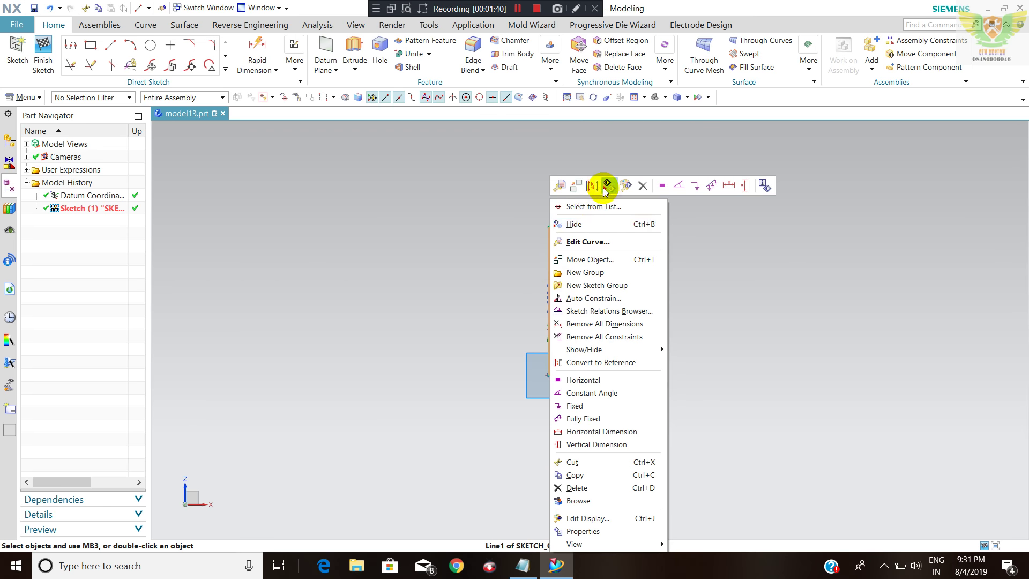
{"action": "left_click", "coordinate": [576, 362]}
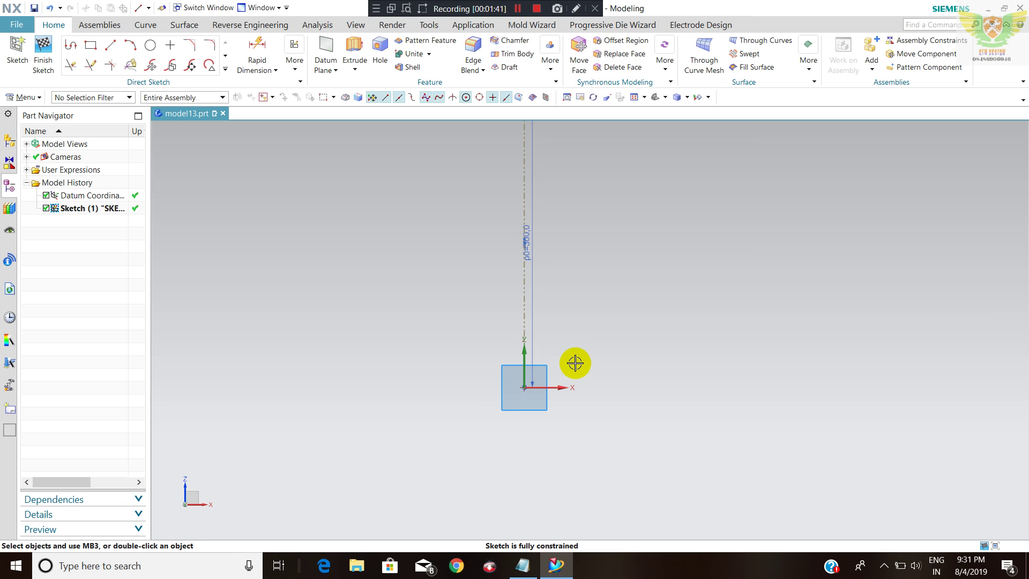
{"action": "scroll", "coordinate": [581, 246], "scroll_direction": "down", "scroll_amount": 1}
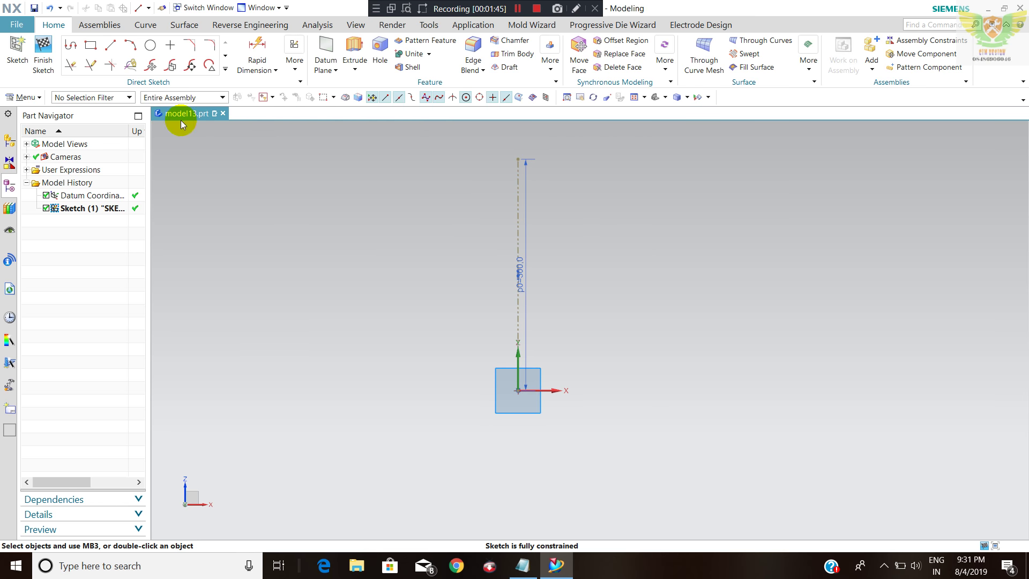
{"action": "scroll", "coordinate": [530, 147], "scroll_direction": "up", "scroll_amount": 2}
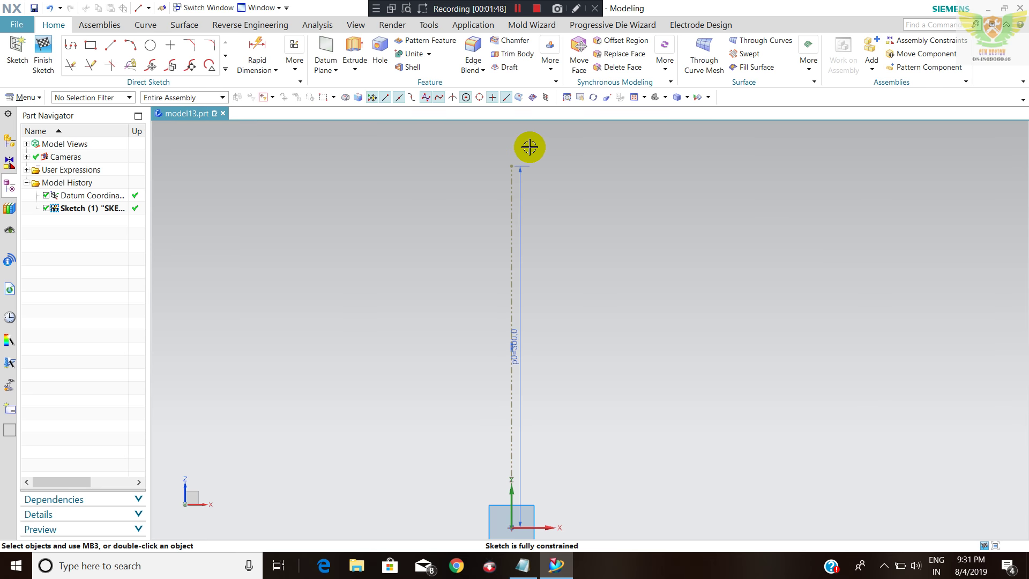
- Draw a 15 mm horizontal line from the top of the axis
{"action": "left_click", "coordinate": [110, 45]}
{"action": "left_click", "coordinate": [513, 166]}
{"action": "type", "text": "15"}
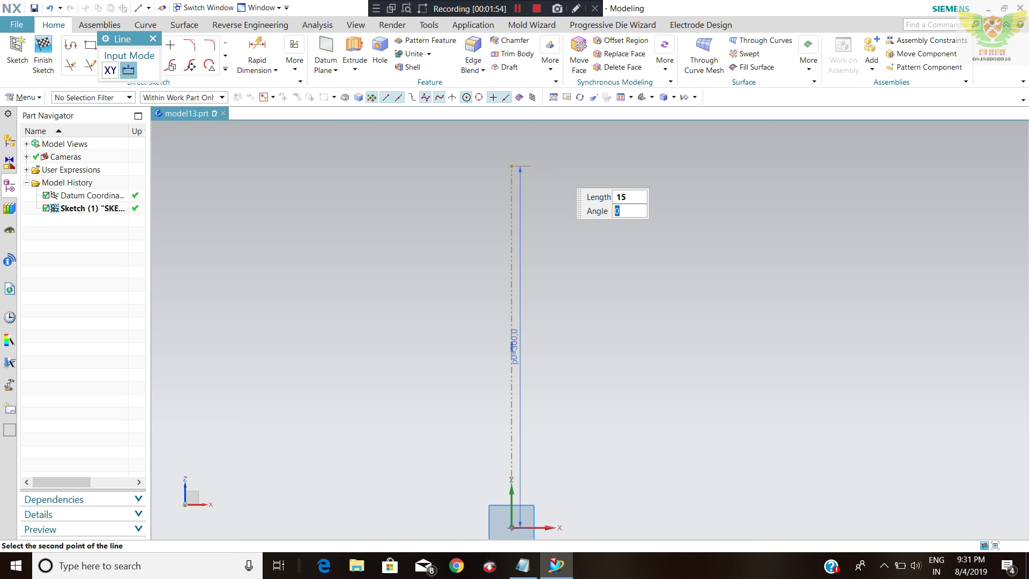
{"action": "left_click", "coordinate": [559, 170]}
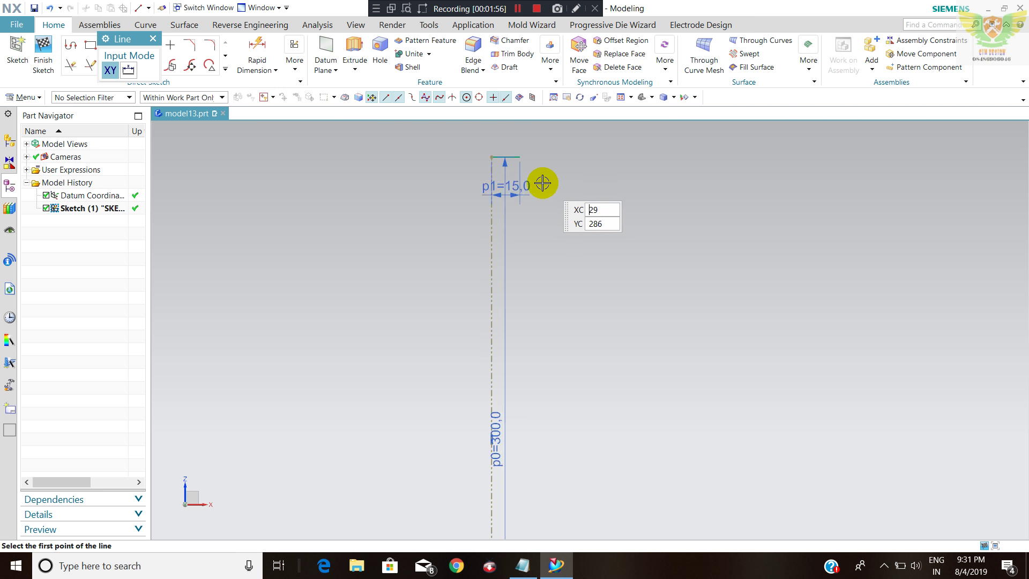
{"action": "key", "text": "Escape"}
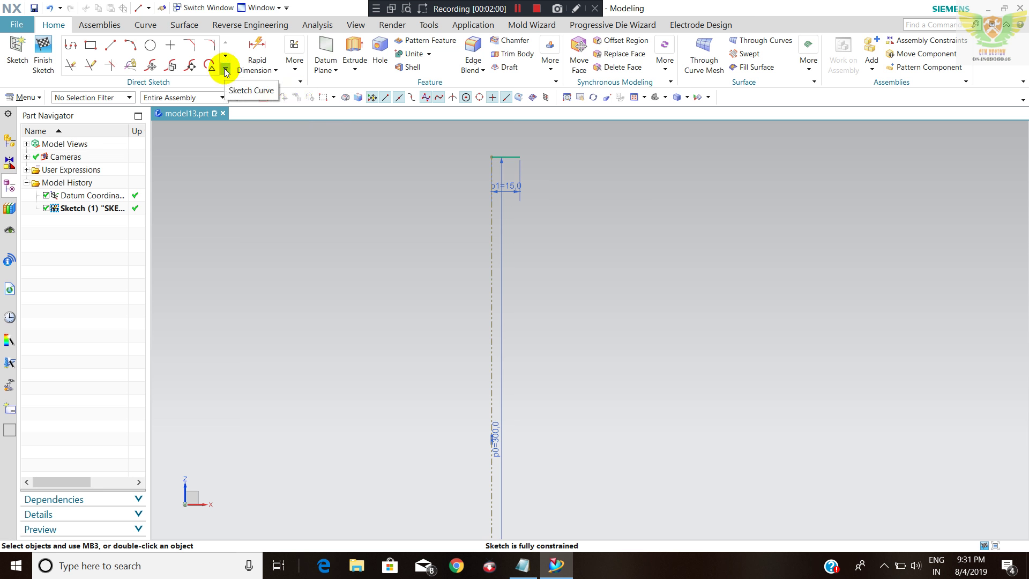
- Offset the top 15 mm line by 20 mm with Offset Curve
{"action": "left_click", "coordinate": [225, 72]}
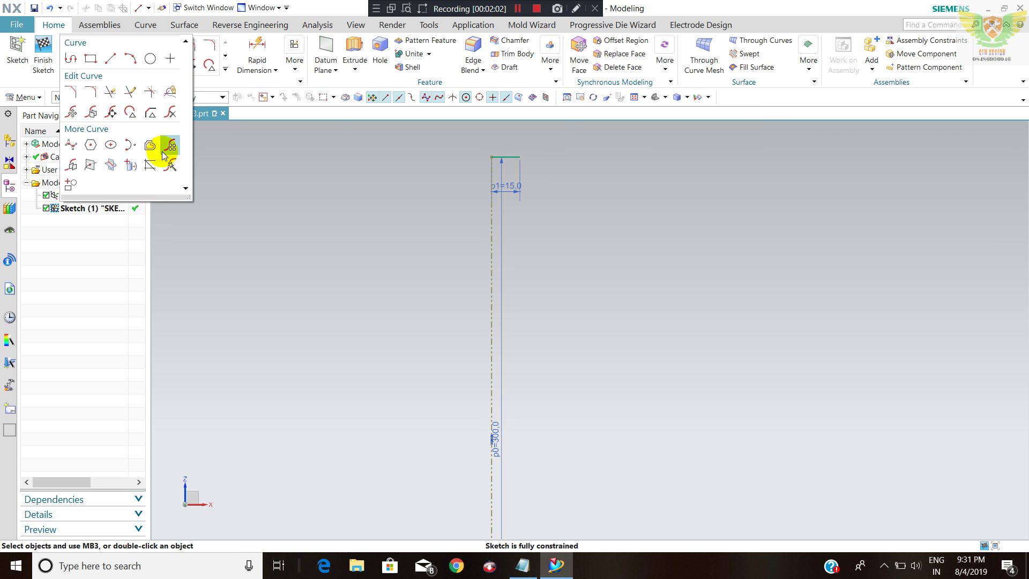
{"action": "left_click", "coordinate": [149, 144]}
{"action": "left_click", "coordinate": [509, 158]}
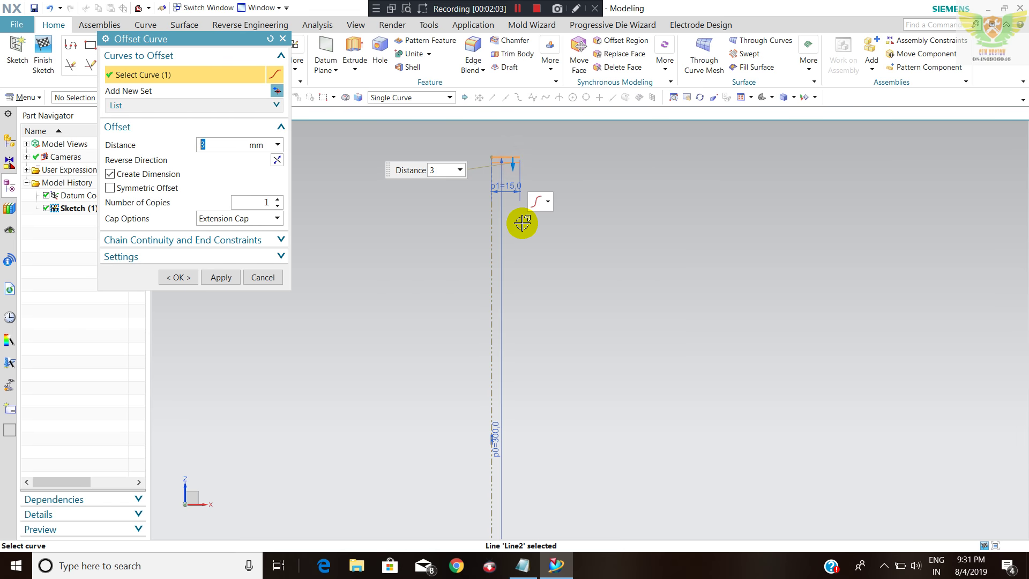
{"action": "type", "text": "20"}
{"action": "key", "text": "Return"}
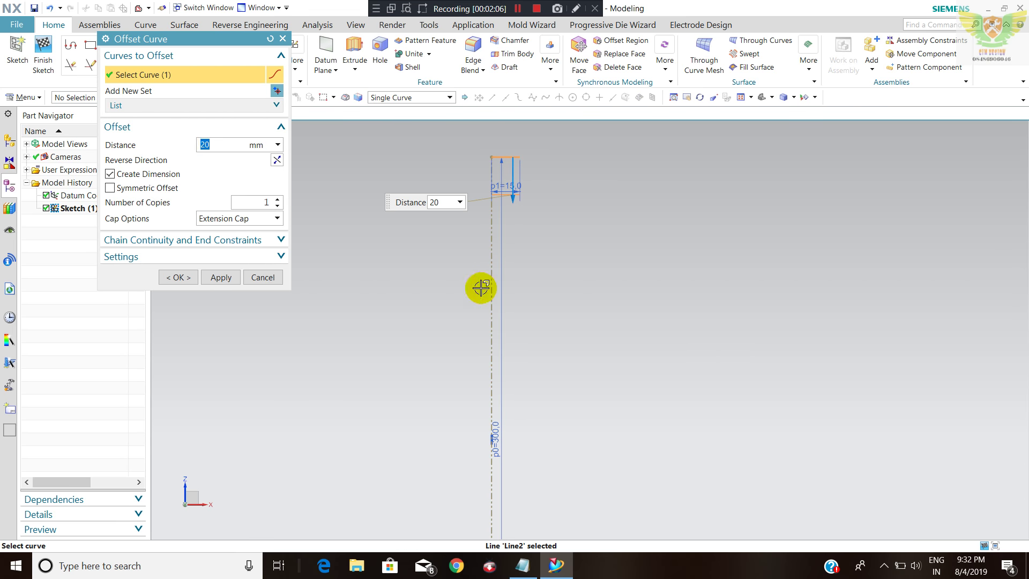
{"action": "left_click", "coordinate": [221, 277]}
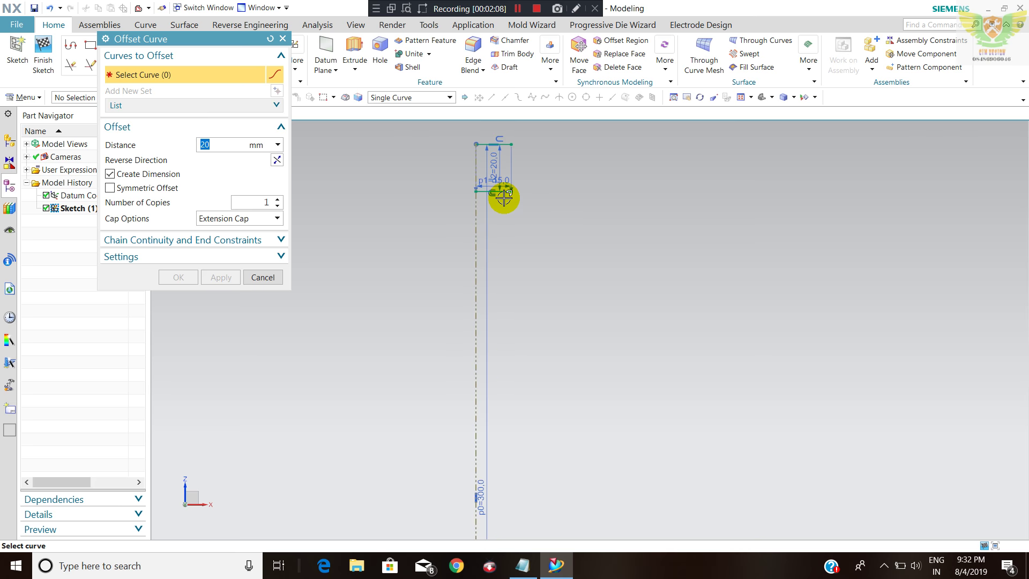
- Offset the newest lines by 80 mm twice, adding two lower horizontal lines
{"action": "left_click", "coordinate": [503, 192]}
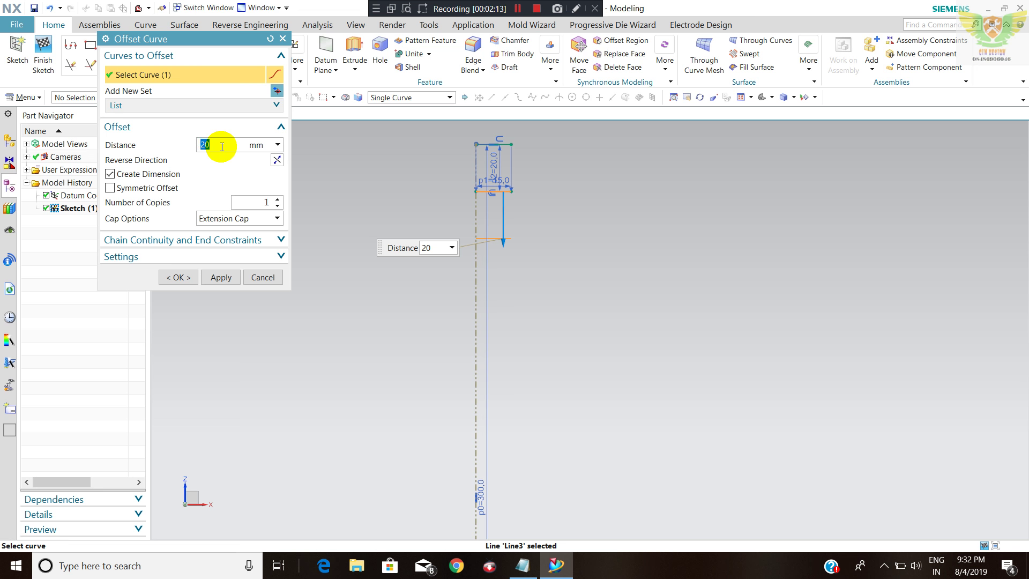
{"action": "type", "text": "10"}
{"action": "key", "text": "Return"}
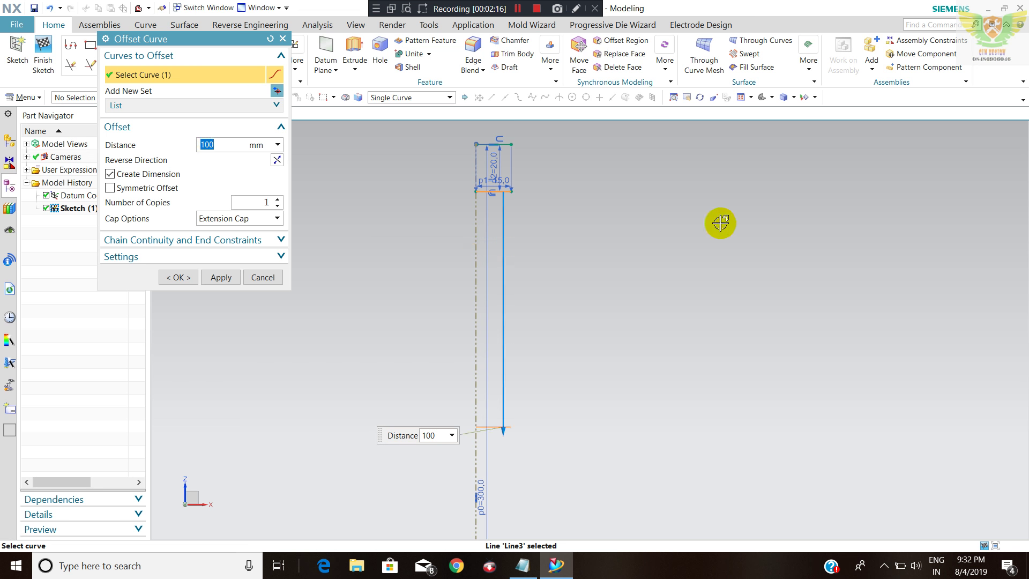
{"action": "scroll", "coordinate": [577, 238], "scroll_direction": "down", "scroll_amount": 4}
{"action": "scroll", "coordinate": [577, 238], "scroll_direction": "up", "scroll_amount": 3}
{"action": "type", "text": "80"}
{"action": "key", "text": "Return"}
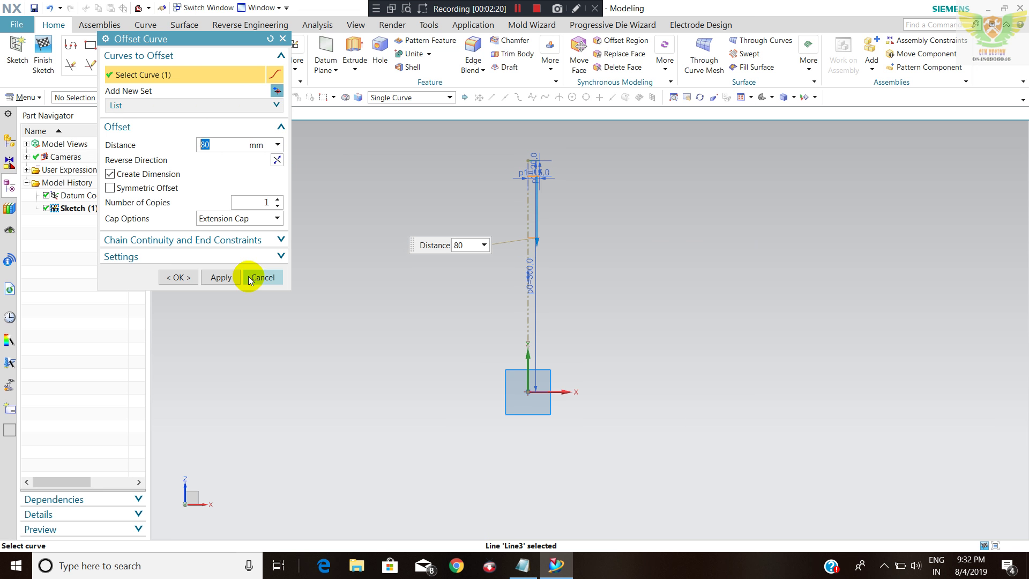
{"action": "left_click", "coordinate": [218, 277]}
{"action": "scroll", "coordinate": [539, 234], "scroll_direction": "up", "scroll_amount": 2}
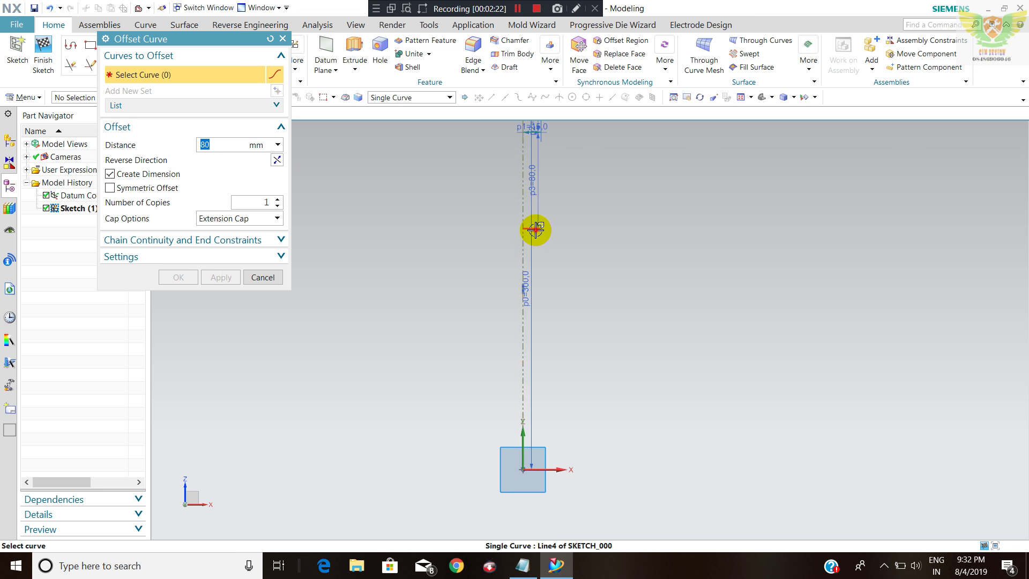
{"action": "left_click", "coordinate": [536, 230]}
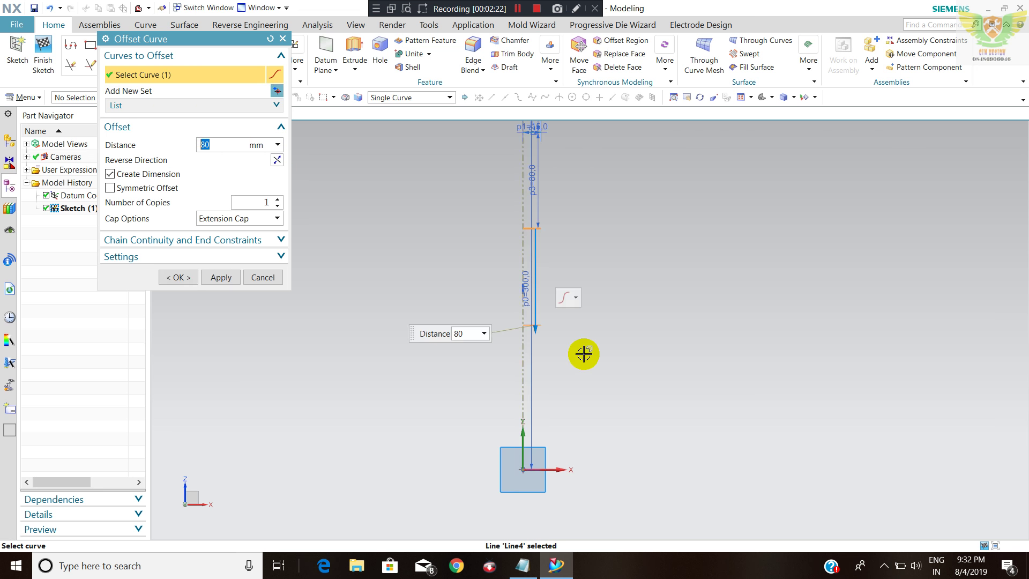
{"action": "left_click", "coordinate": [222, 277]}
- Close the neck rectangle and add a 10 mm vertical line downward at 270°
{"action": "left_click", "coordinate": [263, 277]}
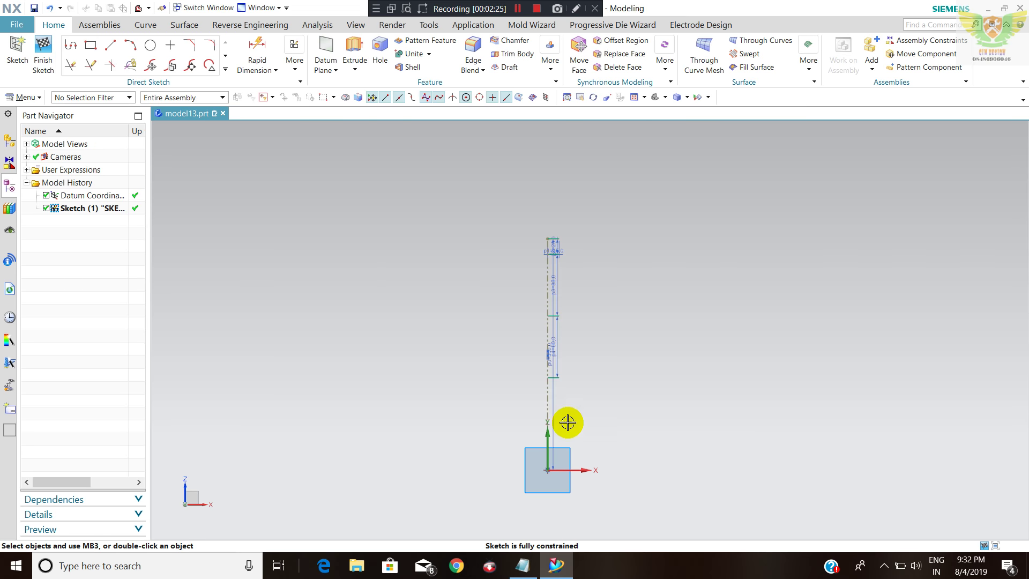
{"action": "middle_click_drag", "start_coordinate": [604, 292], "coordinate": [602, 238], "text": "shift"}
{"action": "scroll", "coordinate": [578, 262], "scroll_direction": "up", "scroll_amount": 1}
{"action": "scroll", "coordinate": [551, 289], "scroll_direction": "up", "scroll_amount": 3}
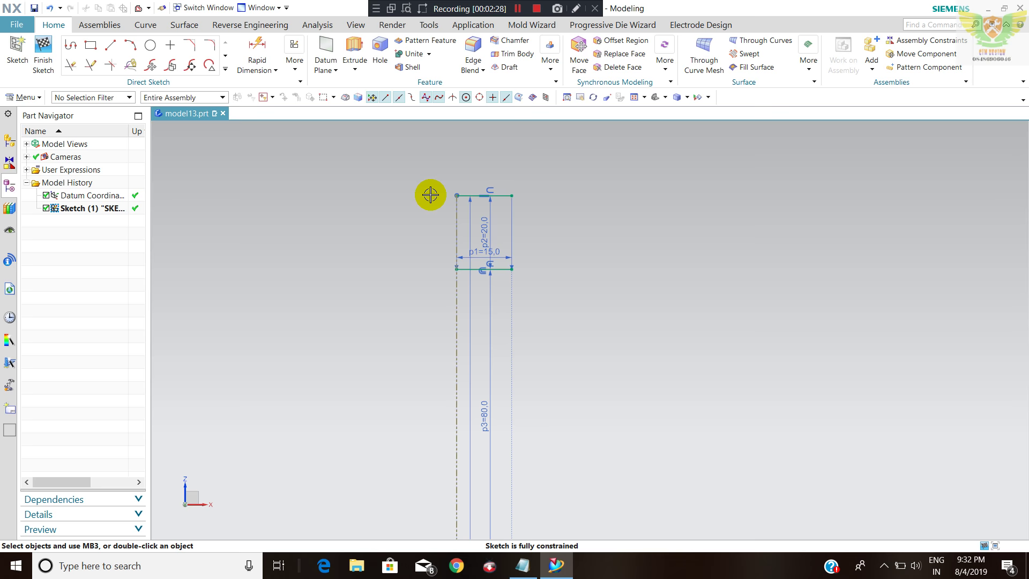
{"action": "left_click", "coordinate": [110, 45]}
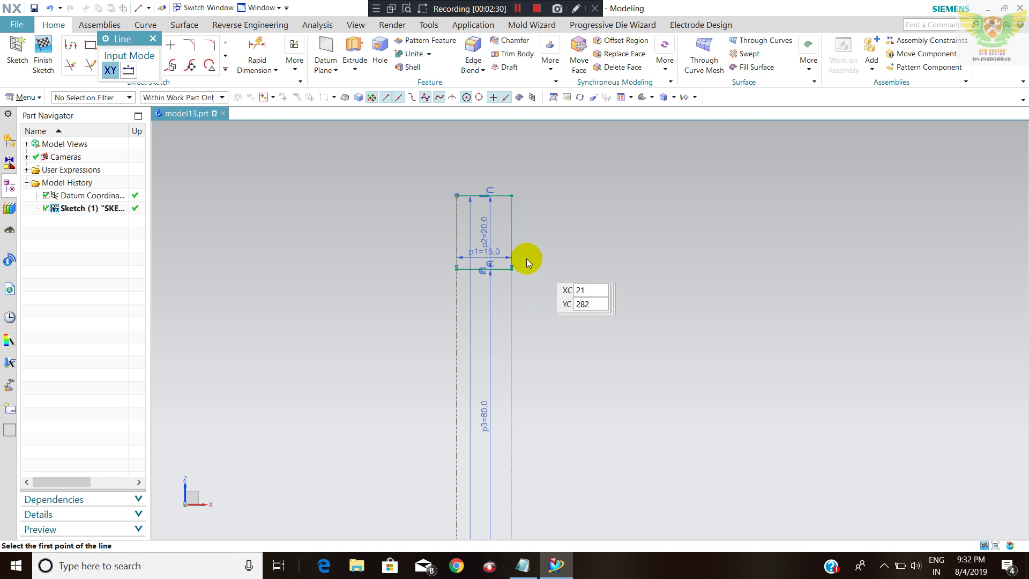
{"action": "left_click", "coordinate": [512, 196]}
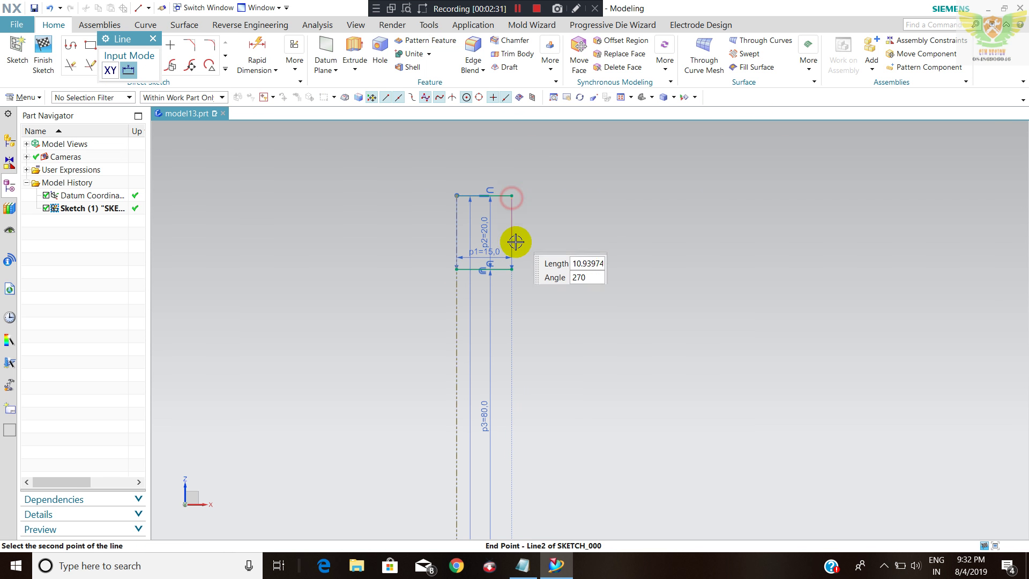
{"action": "left_click", "coordinate": [510, 269]}
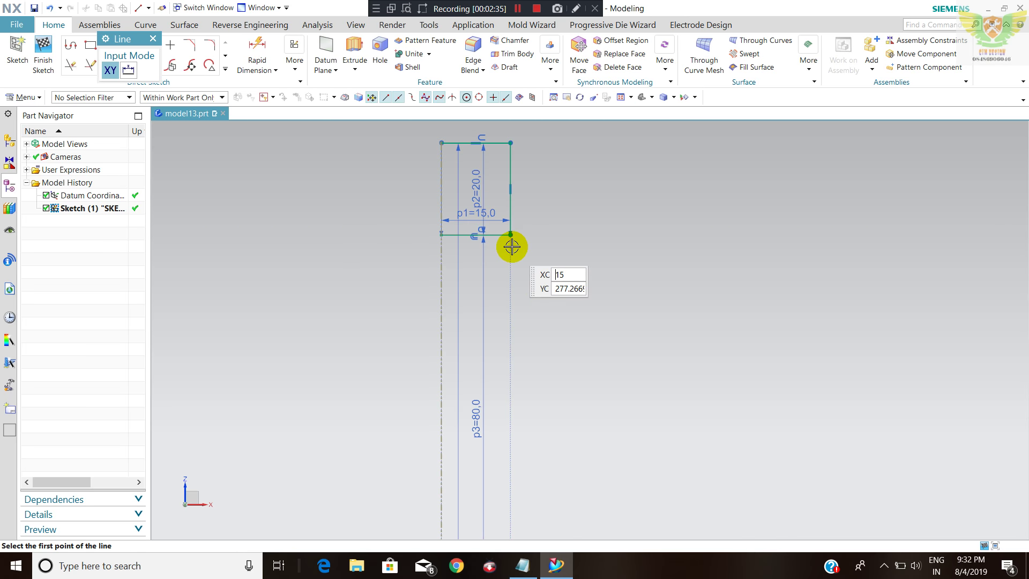
{"action": "left_click", "coordinate": [511, 234]}
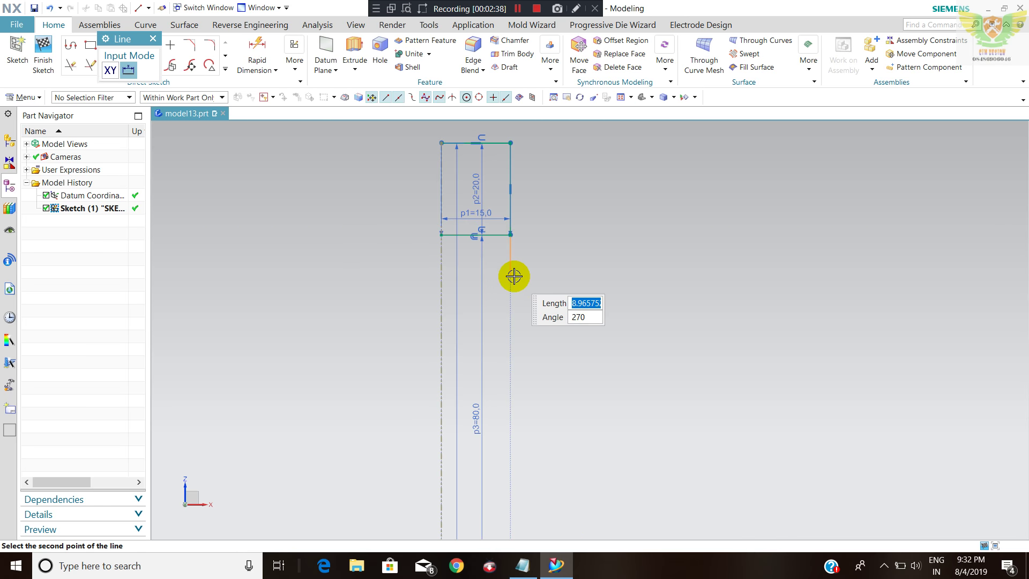
{"action": "key", "text": "Return"}
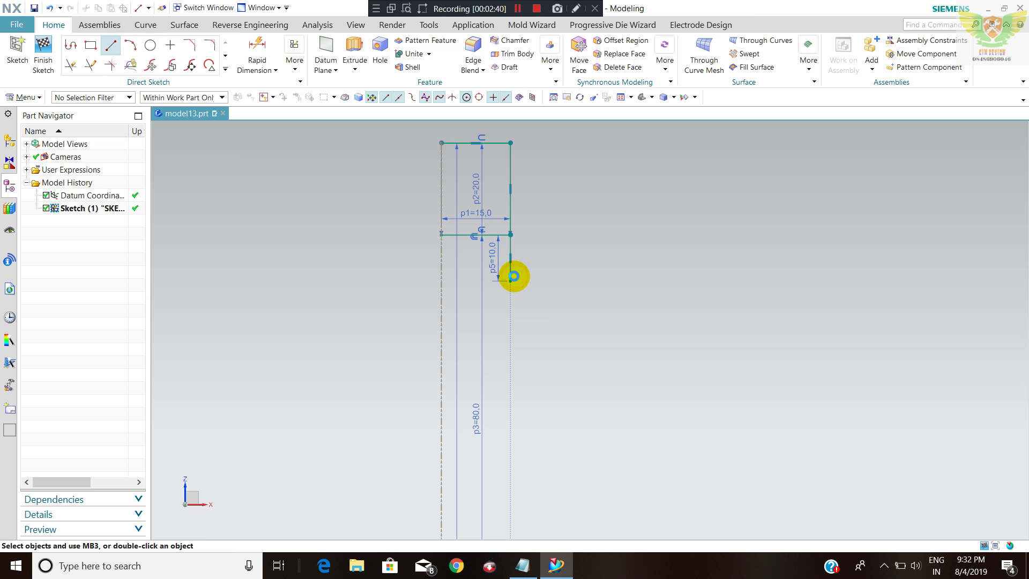
{"action": "key", "text": "Escape"}
- Draw the 82 mm slanted shoulder line and extend the lower horizontal line to meet it
{"action": "scroll", "coordinate": [475, 319], "scroll_direction": "down", "scroll_amount": 2}
{"action": "left_click", "coordinate": [112, 47]}
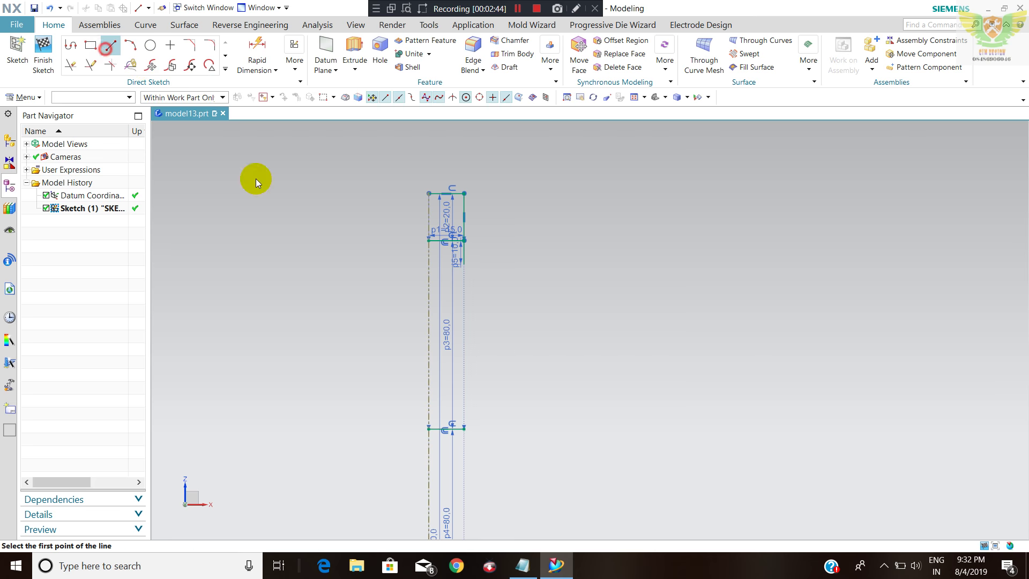
{"action": "left_click", "coordinate": [464, 264]}
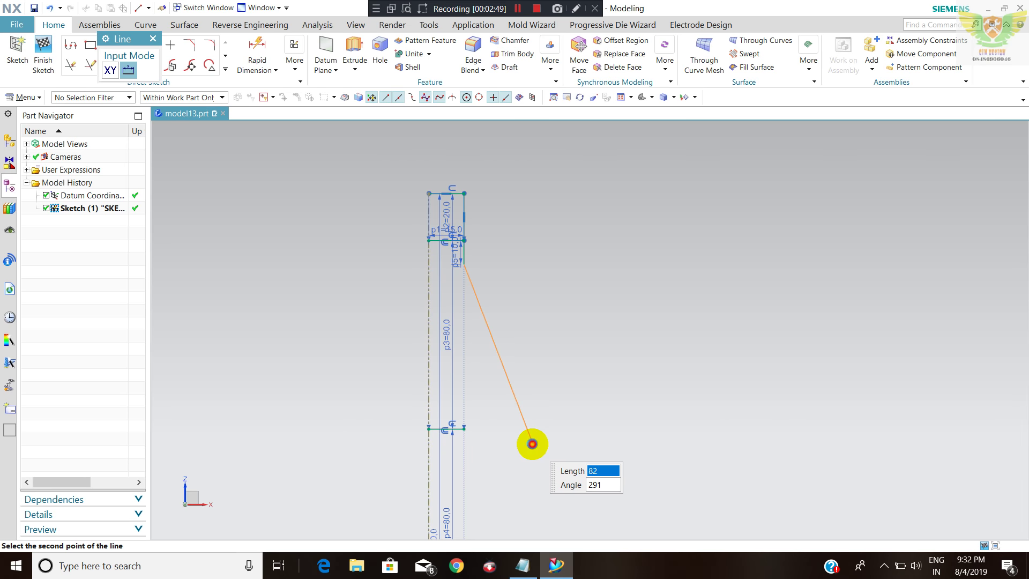
{"action": "left_click", "coordinate": [532, 443]}
{"action": "key", "text": "Escape"}
{"action": "left_click", "coordinate": [97, 66]}
{"action": "scroll", "coordinate": [485, 437], "scroll_direction": "down", "scroll_amount": 1}
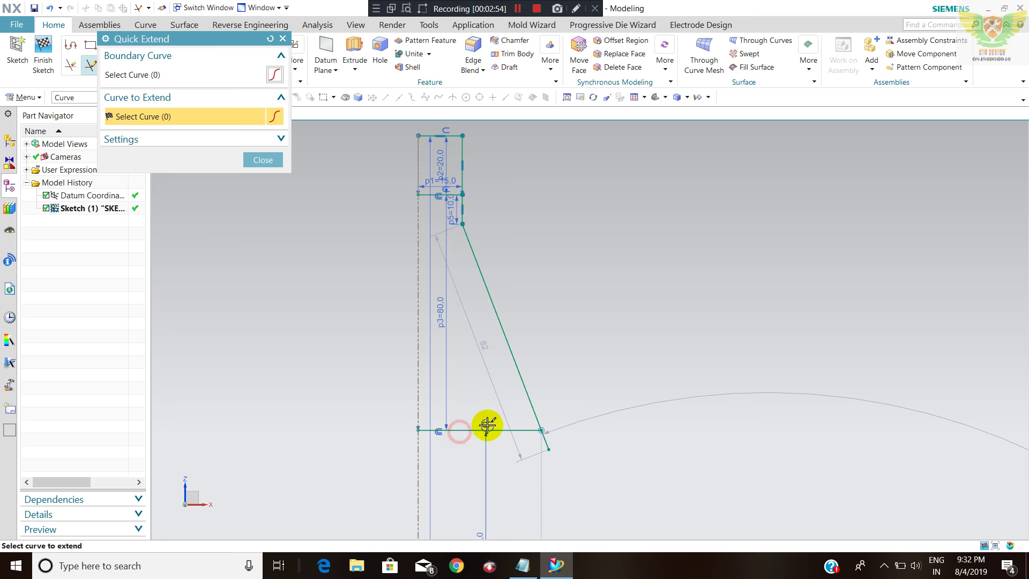
{"action": "key", "text": "Escape"}
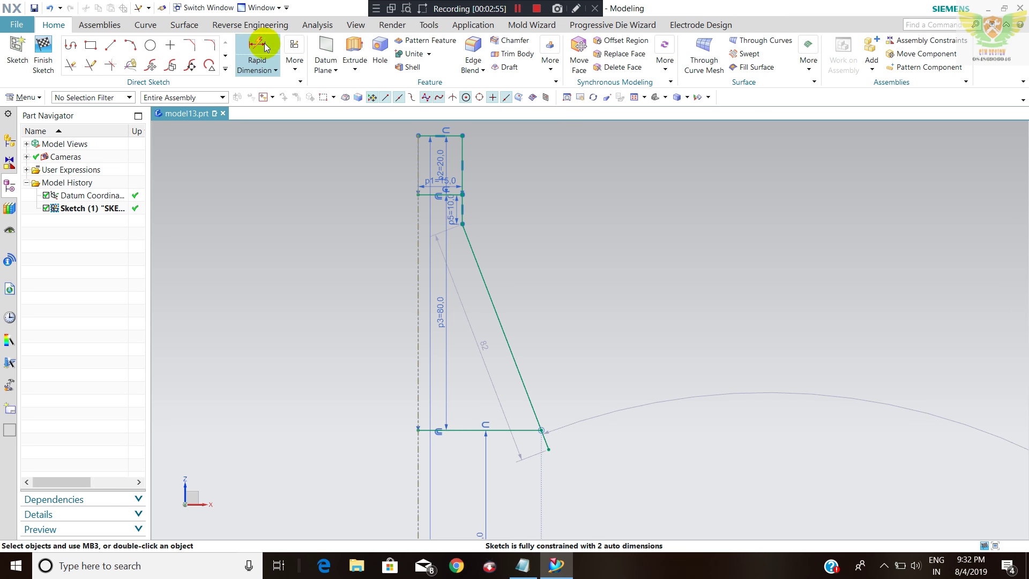
- Dimension the lower horizontal line to a 45 mm width
{"action": "left_click", "coordinate": [260, 45]}
{"action": "left_click", "coordinate": [467, 429]}
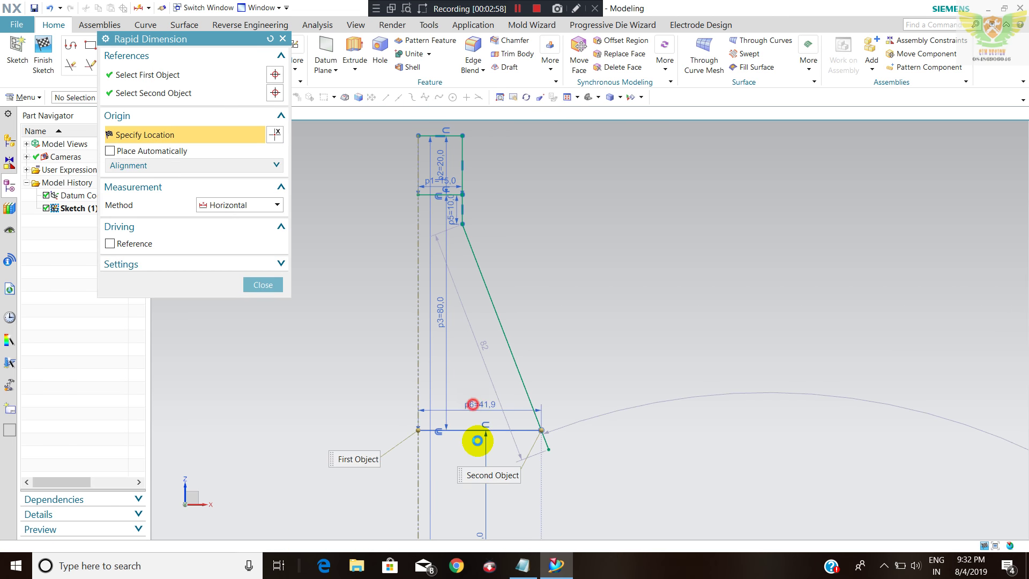
{"action": "left_click", "coordinate": [477, 441]}
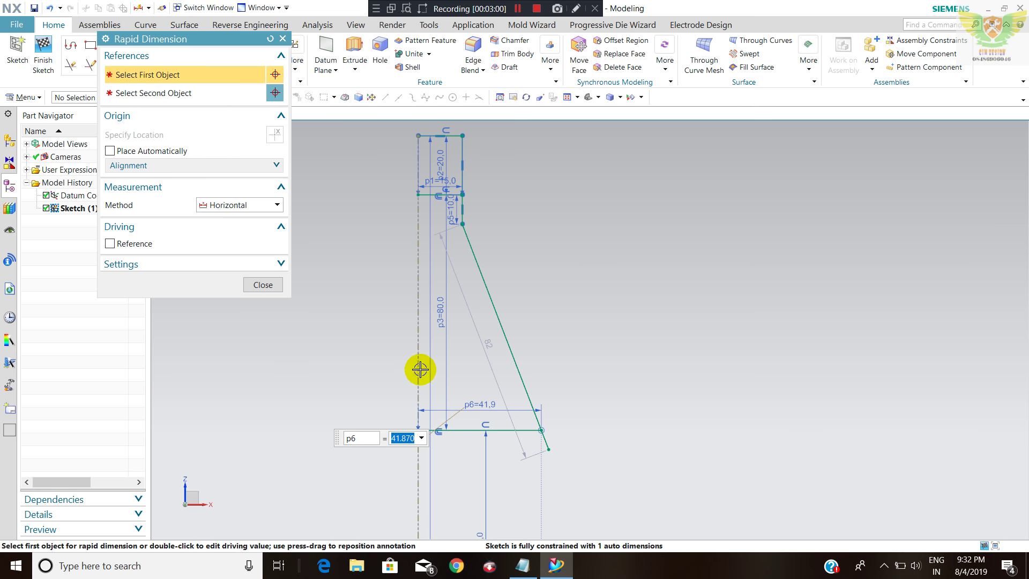
{"action": "type", "text": "45"}
{"action": "key", "text": "Return"}
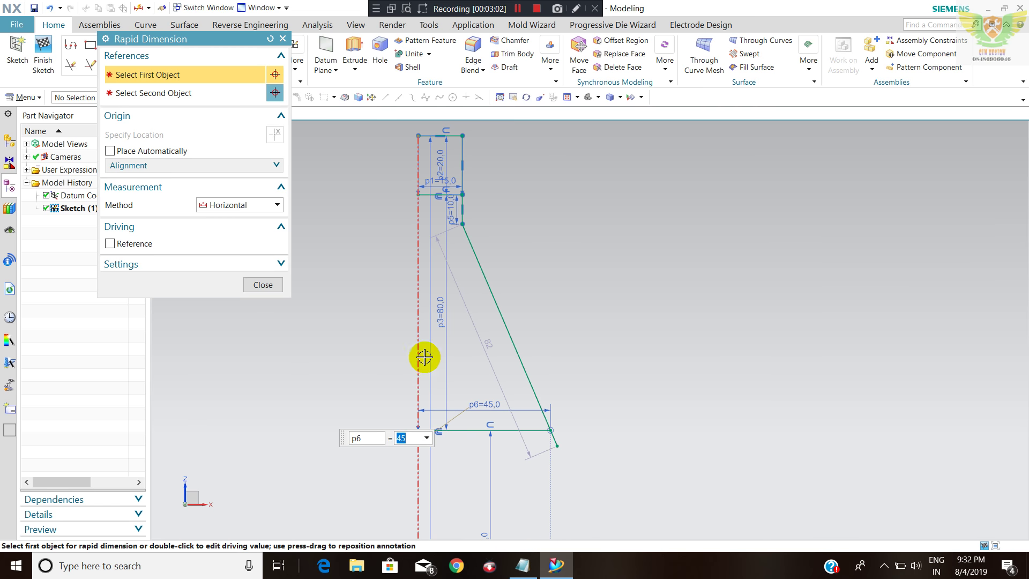
{"action": "key", "text": "Escape"}
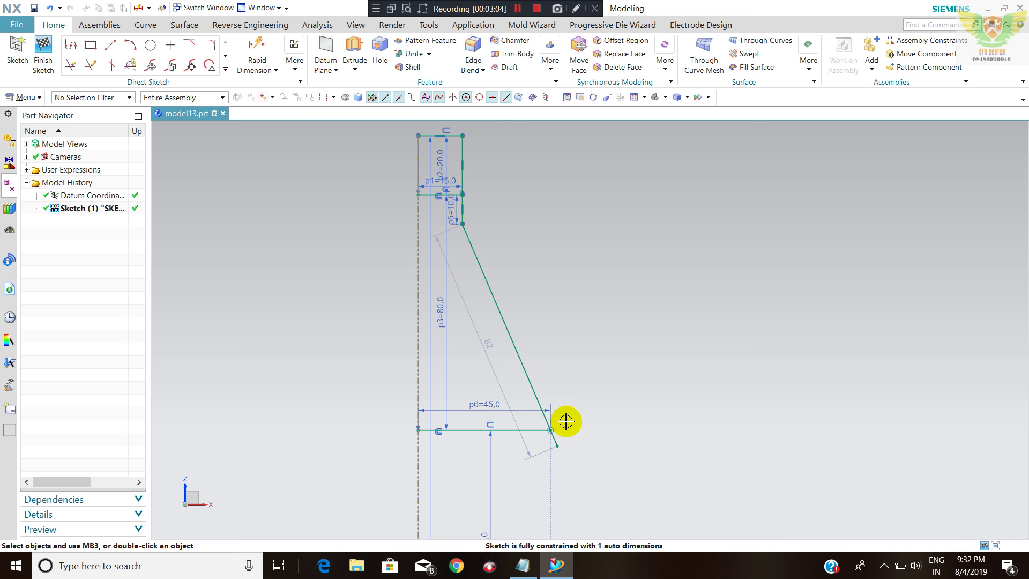
- Quick Trim the slanted line's overhang past the 45 mm corner
{"action": "scroll", "coordinate": [555, 415], "scroll_direction": "up", "scroll_amount": 3}
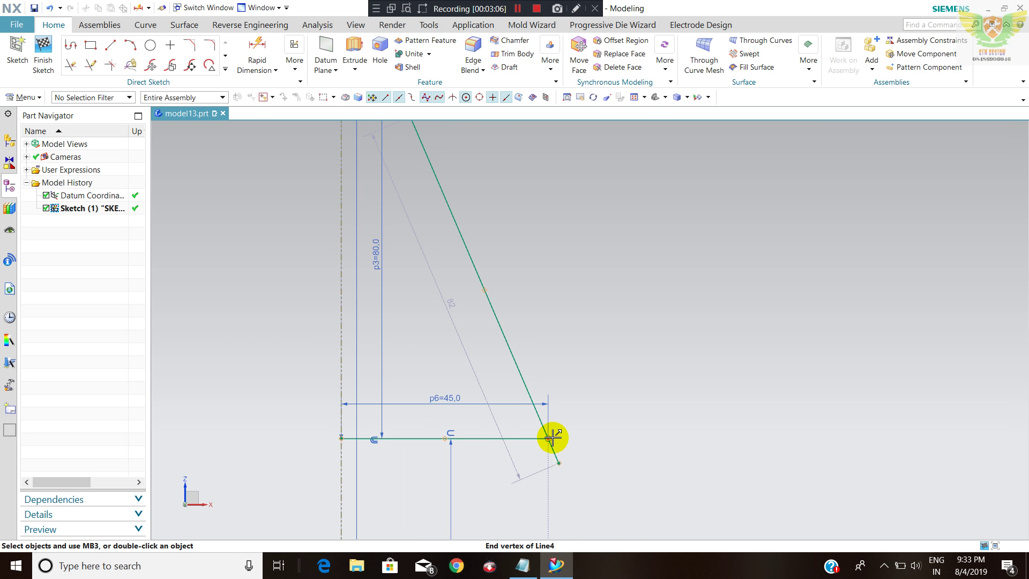
{"action": "scroll", "coordinate": [552, 438], "scroll_direction": "up", "scroll_amount": 2}
{"action": "scroll", "coordinate": [549, 448], "scroll_direction": "up", "scroll_amount": 1}
{"action": "scroll", "coordinate": [558, 432], "scroll_direction": "down", "scroll_amount": 2}
{"action": "scroll", "coordinate": [542, 441], "scroll_direction": "down", "scroll_amount": 2}
{"action": "scroll", "coordinate": [532, 395], "scroll_direction": "down", "scroll_amount": 2}
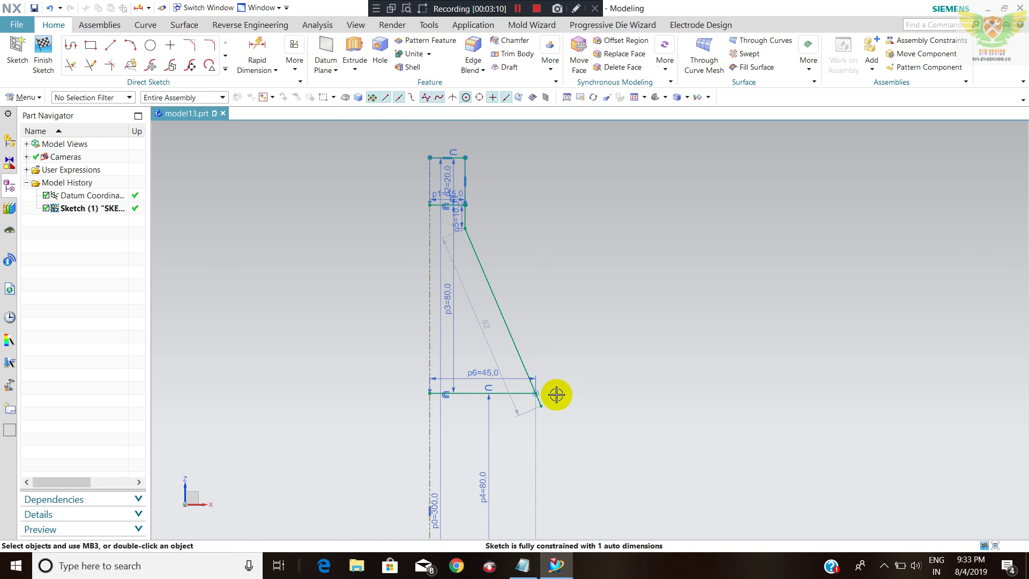
{"action": "left_click", "coordinate": [70, 62]}
{"action": "scroll", "coordinate": [484, 392], "scroll_direction": "up", "scroll_amount": 4}
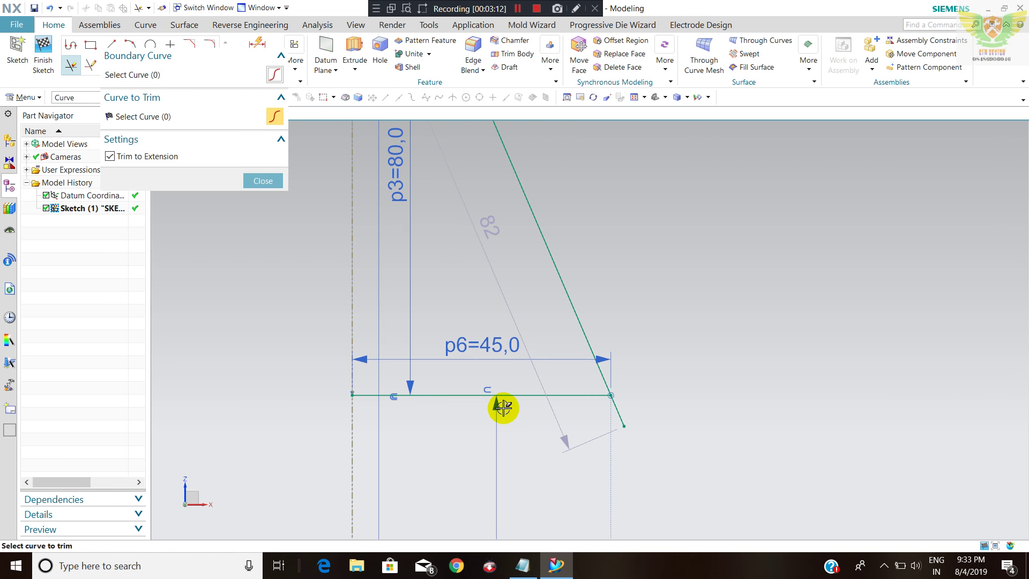
{"action": "left_click", "coordinate": [620, 412]}
{"action": "scroll", "coordinate": [603, 401], "scroll_direction": "down", "scroll_amount": 3}
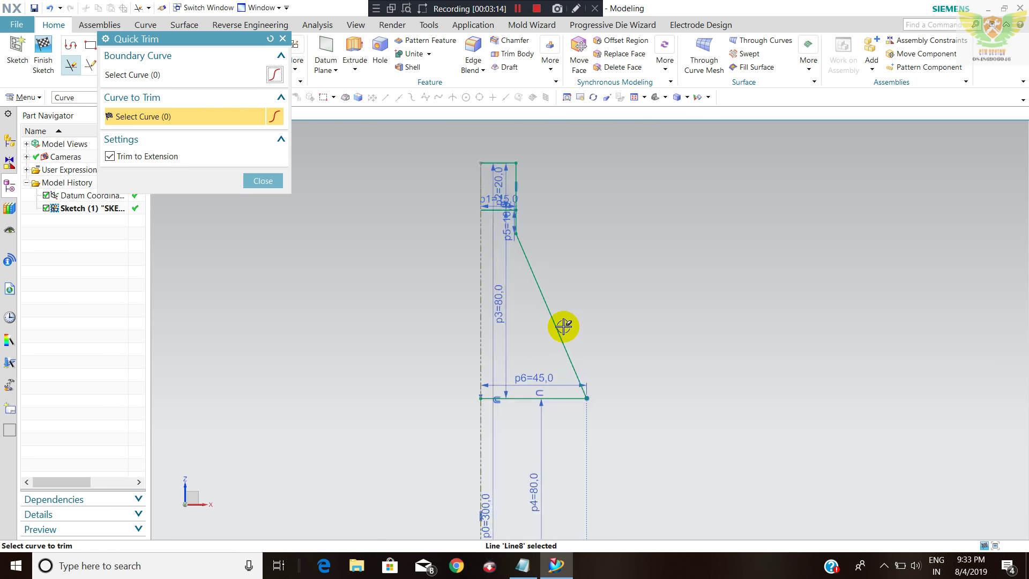
{"action": "scroll", "coordinate": [586, 362], "scroll_direction": "up", "scroll_amount": 1}
{"action": "scroll", "coordinate": [520, 283], "scroll_direction": "down", "scroll_amount": 2}
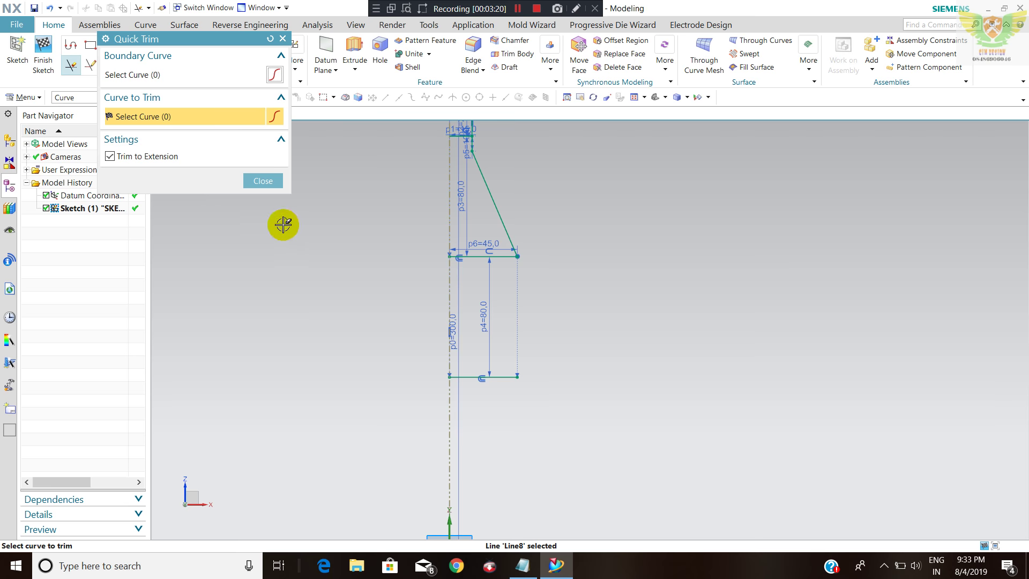
- Draw a vertical line down from the shoulder's lower-right corner
{"action": "left_click", "coordinate": [257, 183]}
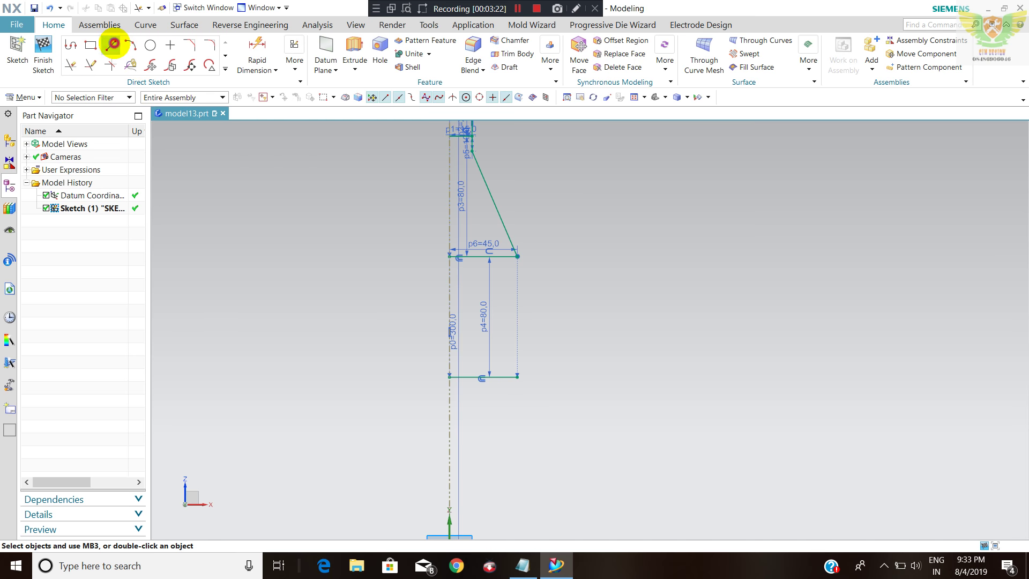
{"action": "left_click", "coordinate": [113, 45]}
{"action": "left_click", "coordinate": [517, 256]}
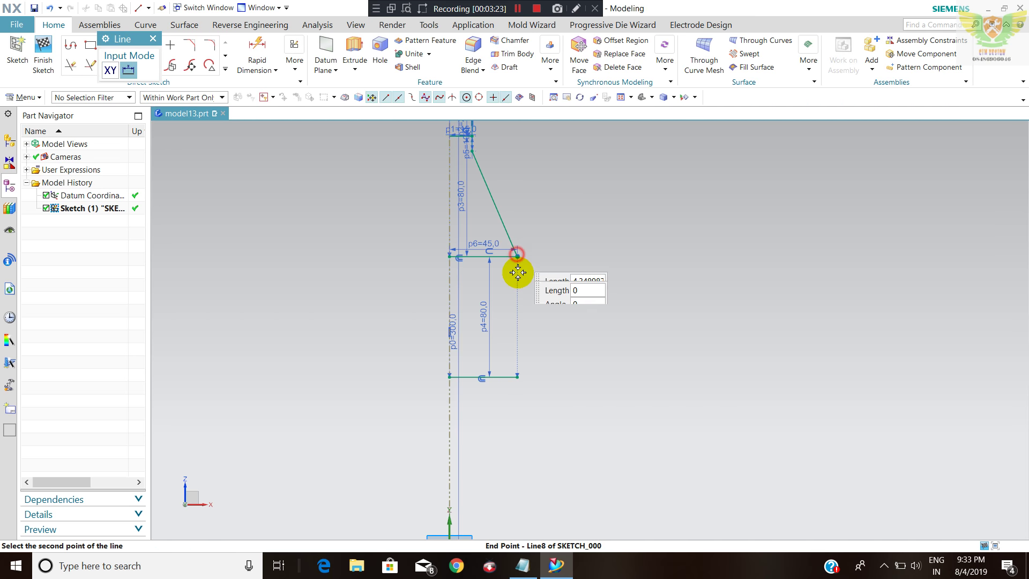
{"action": "left_click", "coordinate": [518, 375]}
{"action": "key", "text": "Escape"}
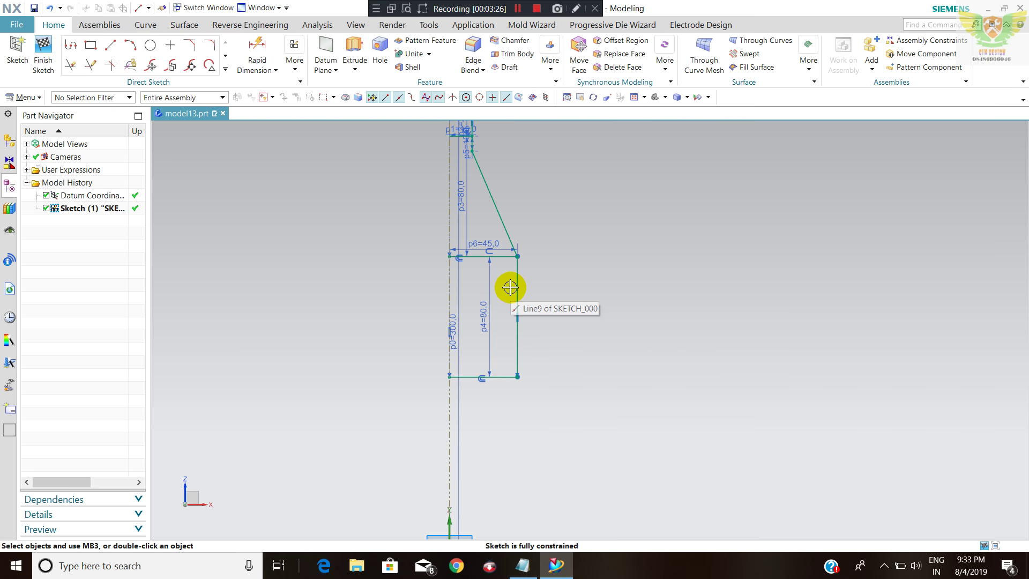
- Convert the horizontal line and the bottom line to reference lines
{"action": "scroll", "coordinate": [483, 259], "scroll_direction": "up", "scroll_amount": 3}
{"action": "right_click", "coordinate": [475, 248]}
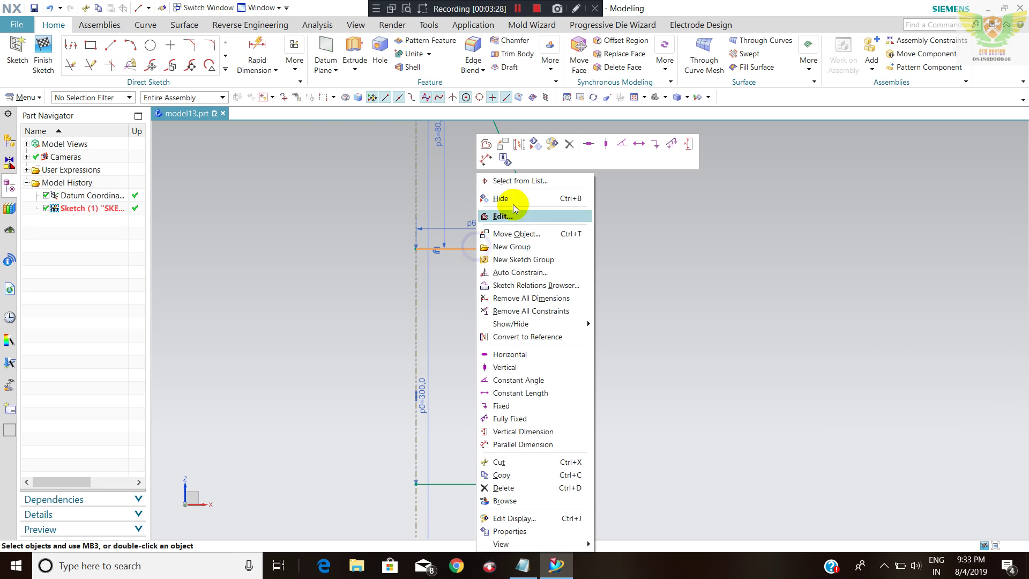
{"action": "left_click", "coordinate": [519, 144]}
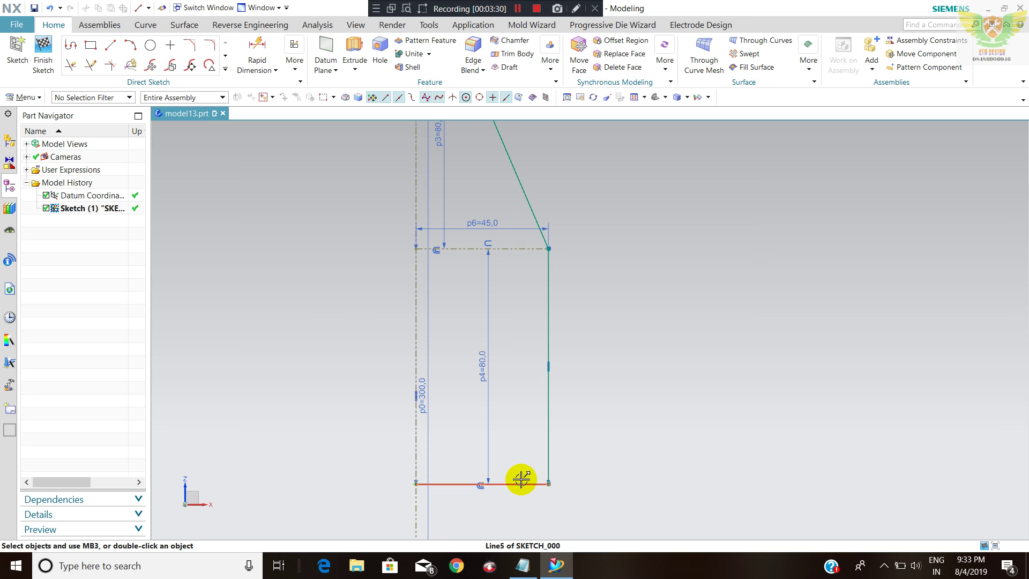
{"action": "right_click", "coordinate": [521, 479]}
{"action": "left_click", "coordinate": [564, 488]}
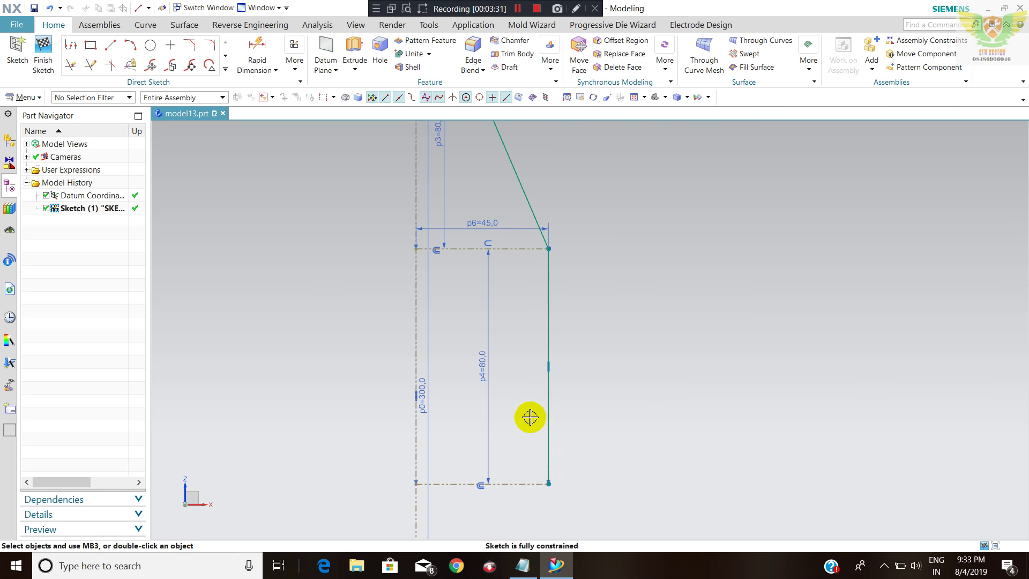
{"action": "scroll", "coordinate": [510, 264], "scroll_direction": "down", "scroll_amount": 2}
{"action": "scroll", "coordinate": [526, 321], "scroll_direction": "down", "scroll_amount": 2}
{"action": "scroll", "coordinate": [528, 409], "scroll_direction": "up", "scroll_amount": 2}
{"action": "scroll", "coordinate": [530, 404], "scroll_direction": "up", "scroll_amount": 1}
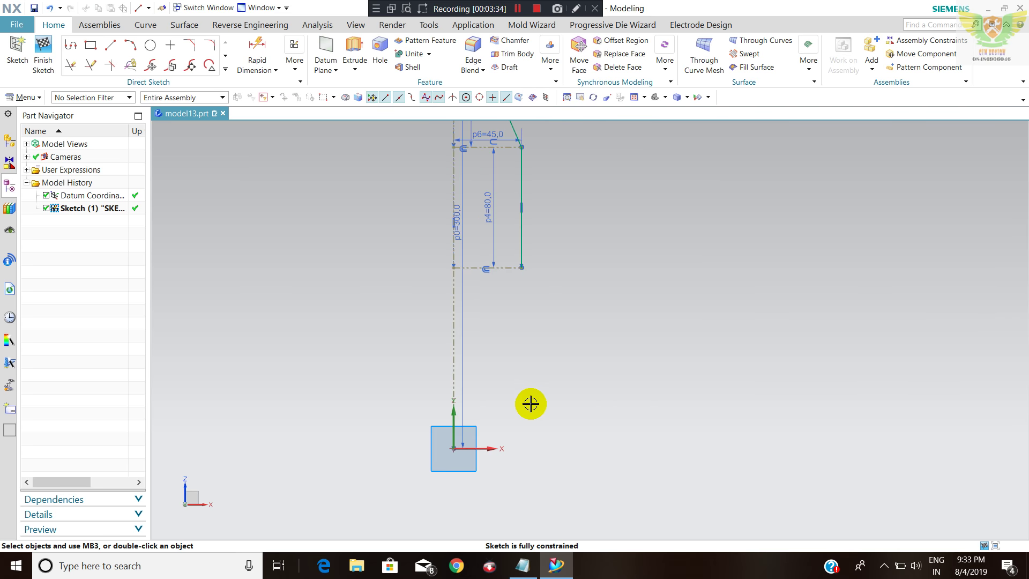
{"action": "scroll", "coordinate": [512, 443], "scroll_direction": "up", "scroll_amount": 1}
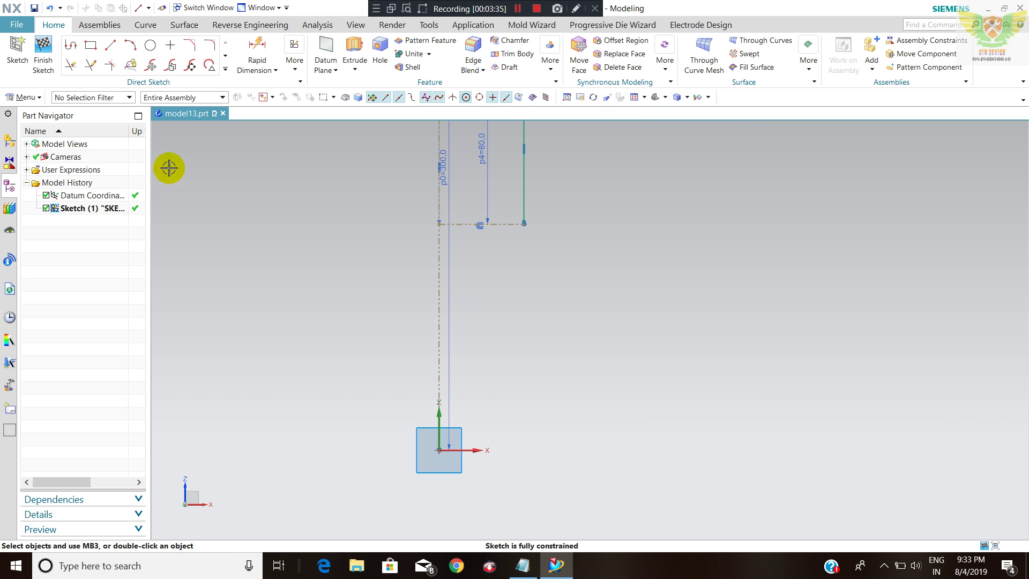
- Draw a 52-long horizontal line out from the vertical axis
{"action": "left_click", "coordinate": [110, 46]}
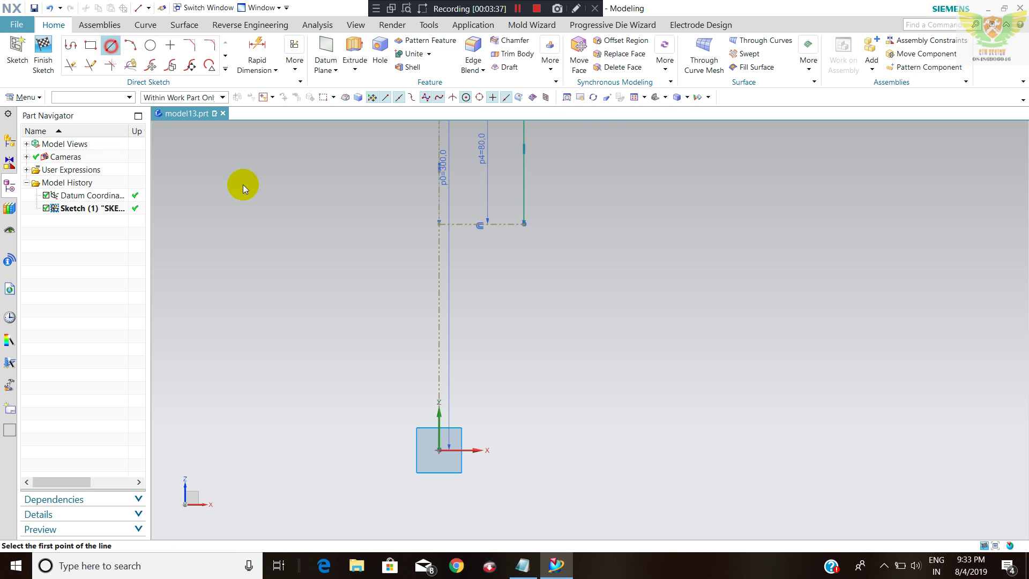
{"action": "left_click", "coordinate": [439, 362]}
{"action": "left_click", "coordinate": [537, 363]}
{"action": "key", "text": "Escape"}
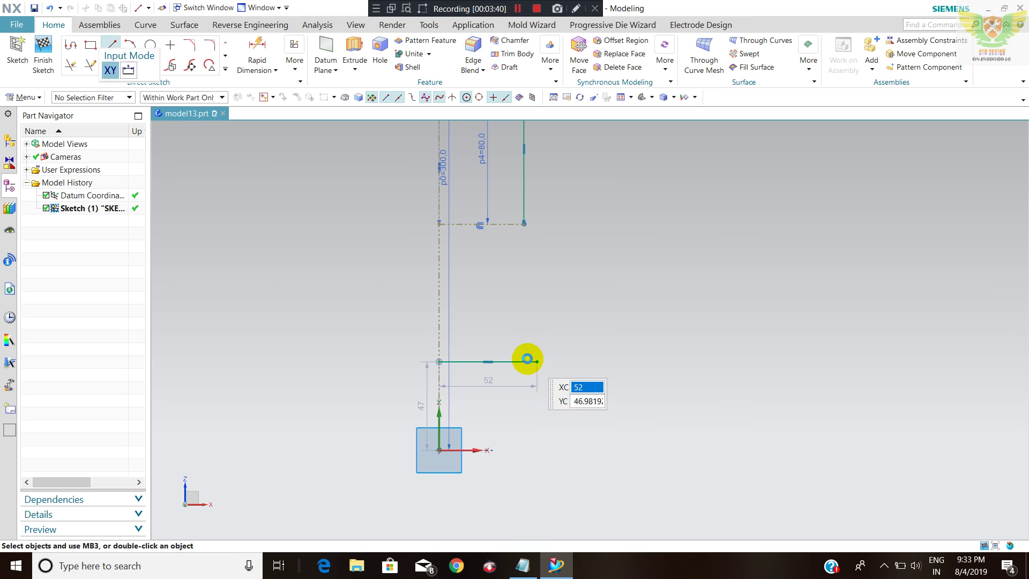
- Try a vertical Rapid Dimension on the waist geometry, then dismiss it
{"action": "left_click", "coordinate": [257, 46]}
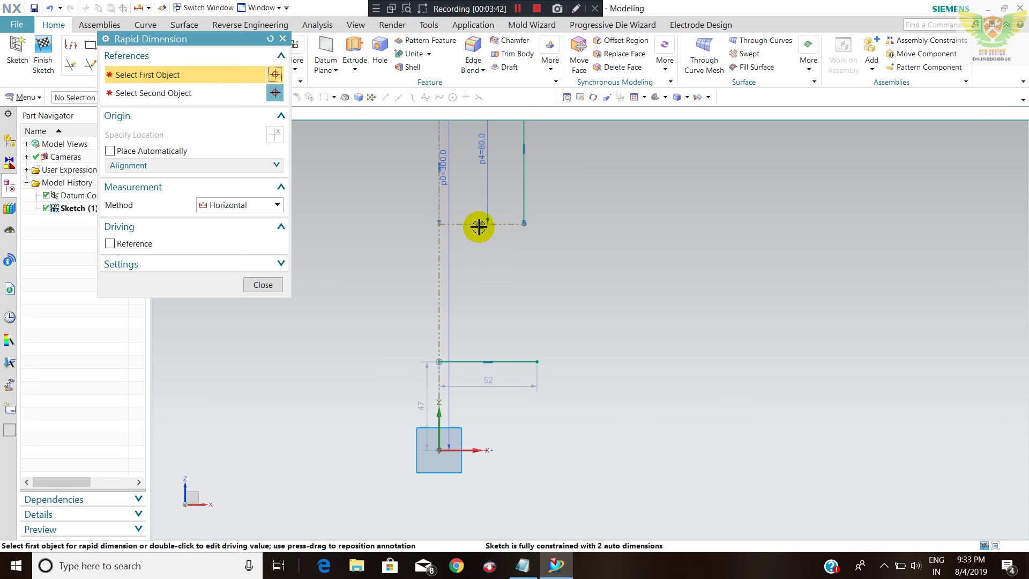
{"action": "left_click", "coordinate": [471, 223]}
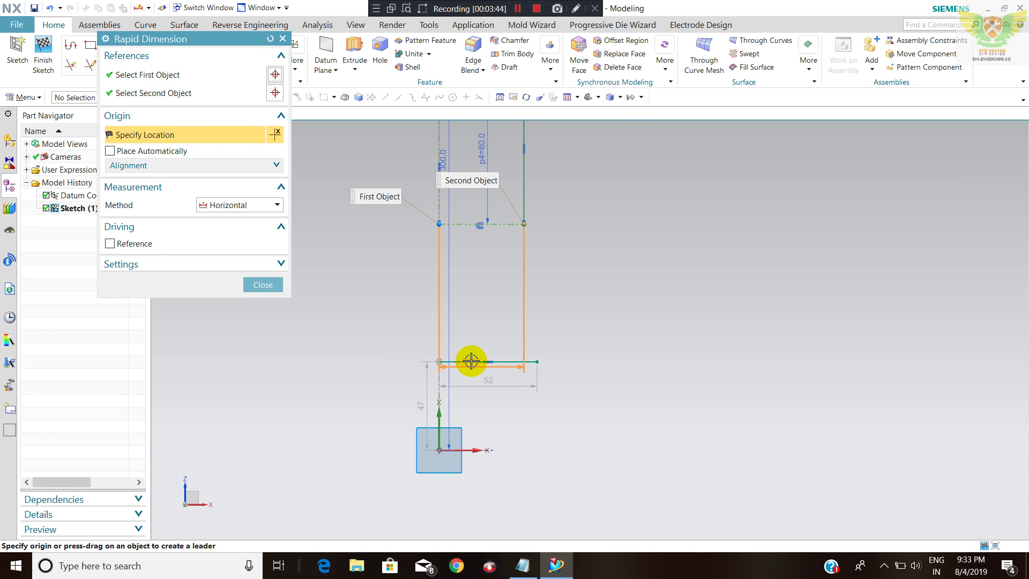
{"action": "left_click", "coordinate": [236, 206]}
{"action": "left_click", "coordinate": [235, 242]}
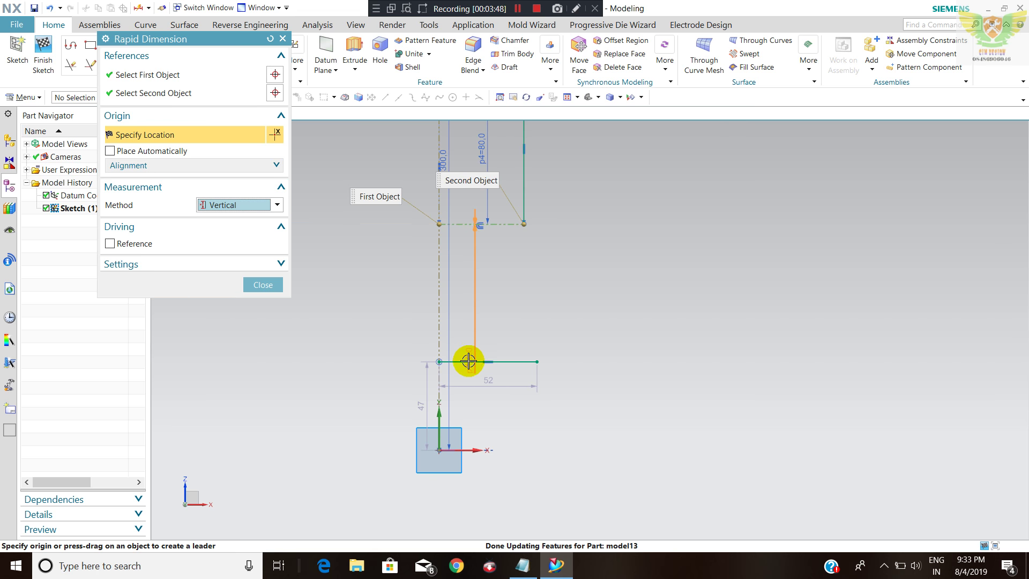
{"action": "left_click", "coordinate": [405, 281]}
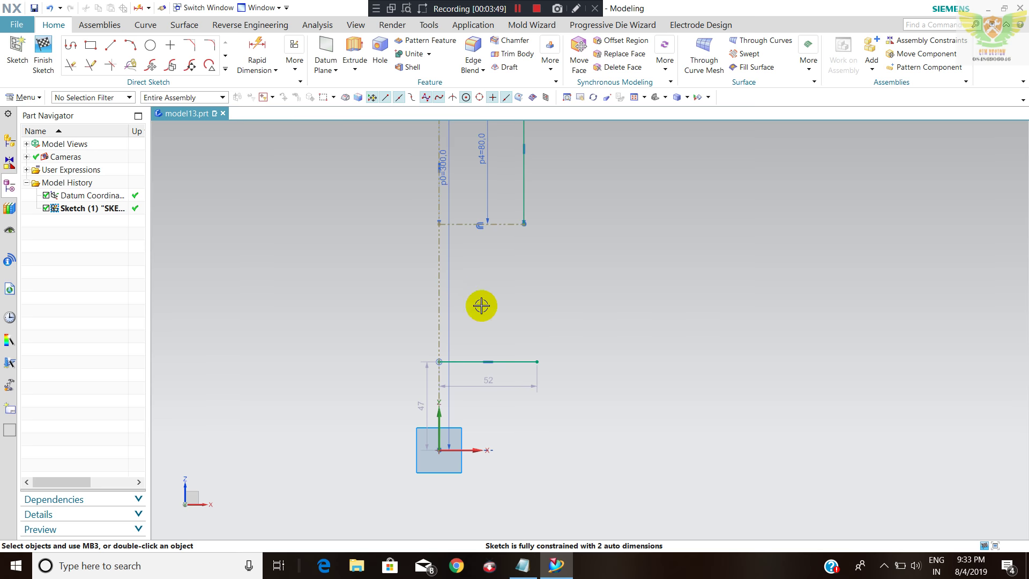
- Dimension the lower line 70 below the waist's upper corner and convert it to reference
{"action": "left_click", "coordinate": [258, 44]}
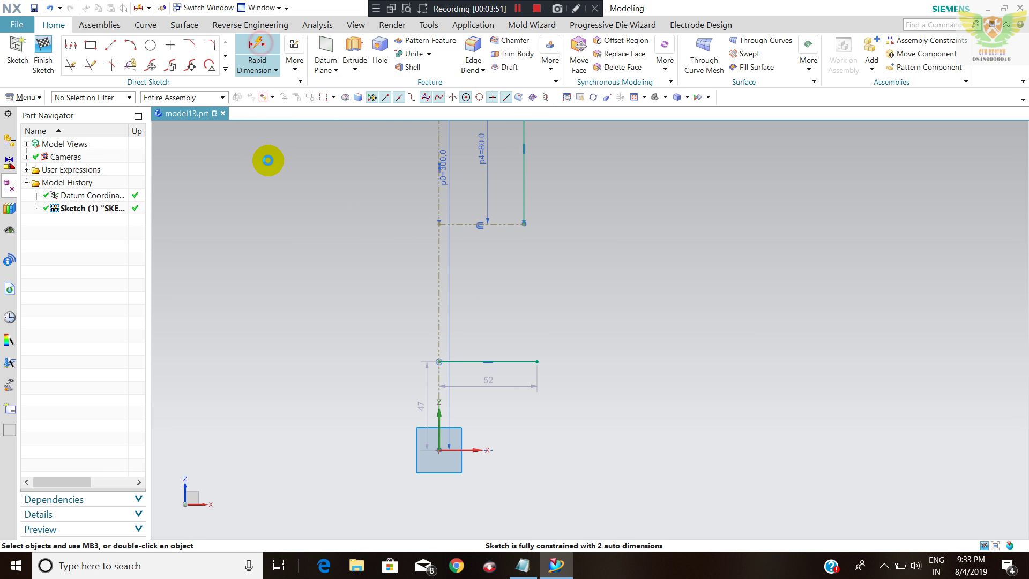
{"action": "left_click", "coordinate": [241, 205]}
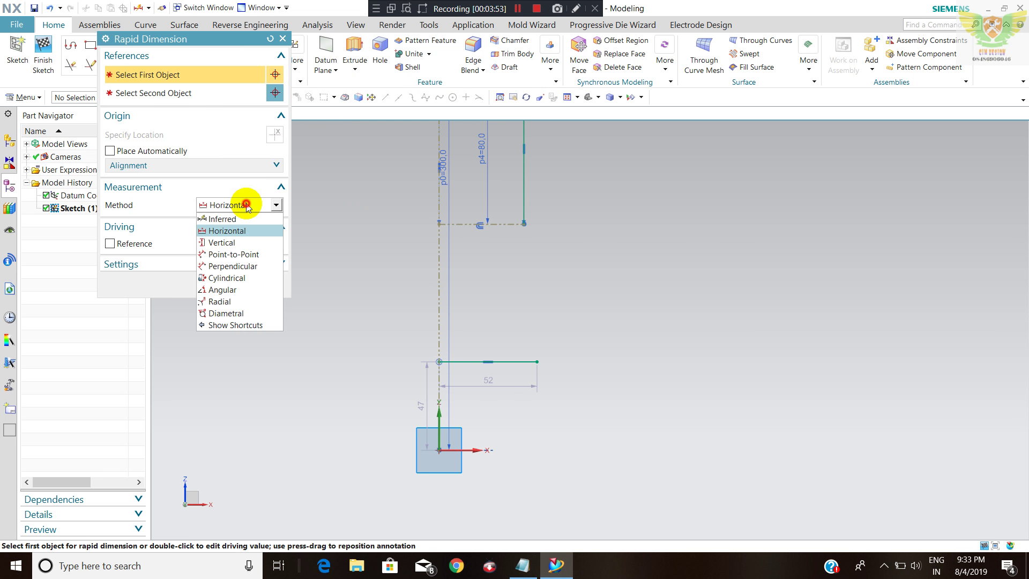
{"action": "left_click", "coordinate": [222, 242]}
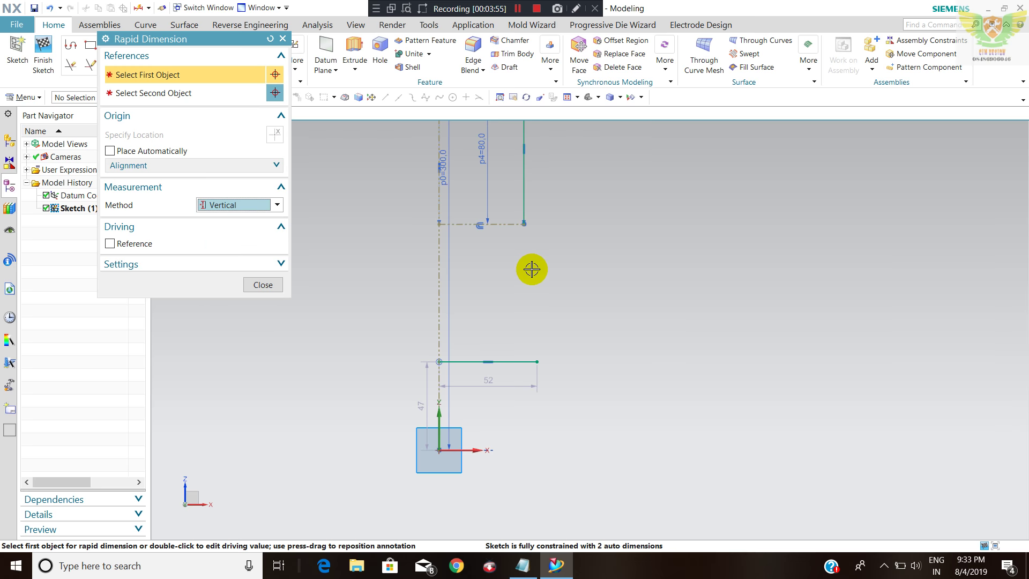
{"action": "left_click", "coordinate": [511, 224]}
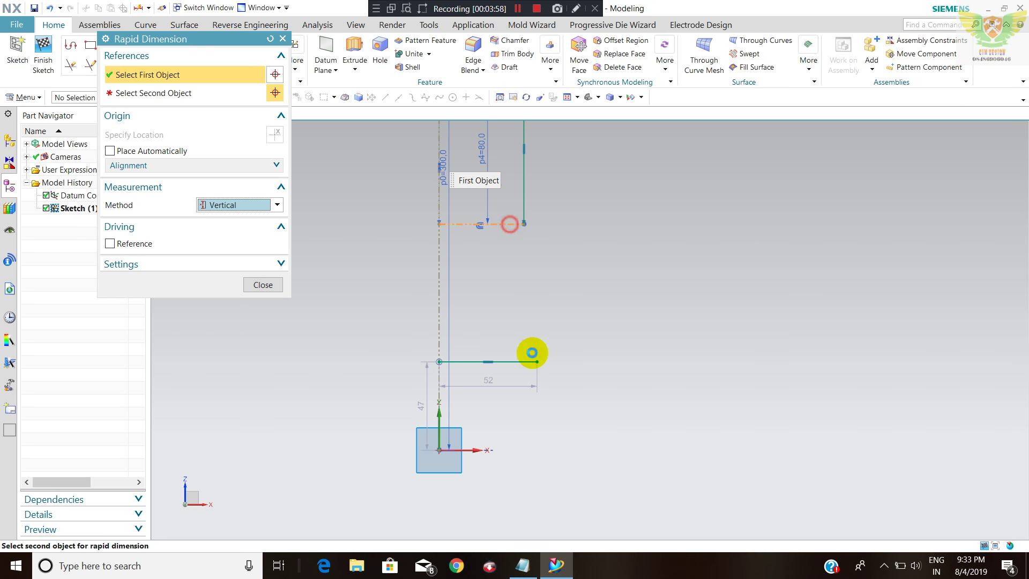
{"action": "left_click", "coordinate": [507, 361]}
{"action": "left_click", "coordinate": [575, 299]}
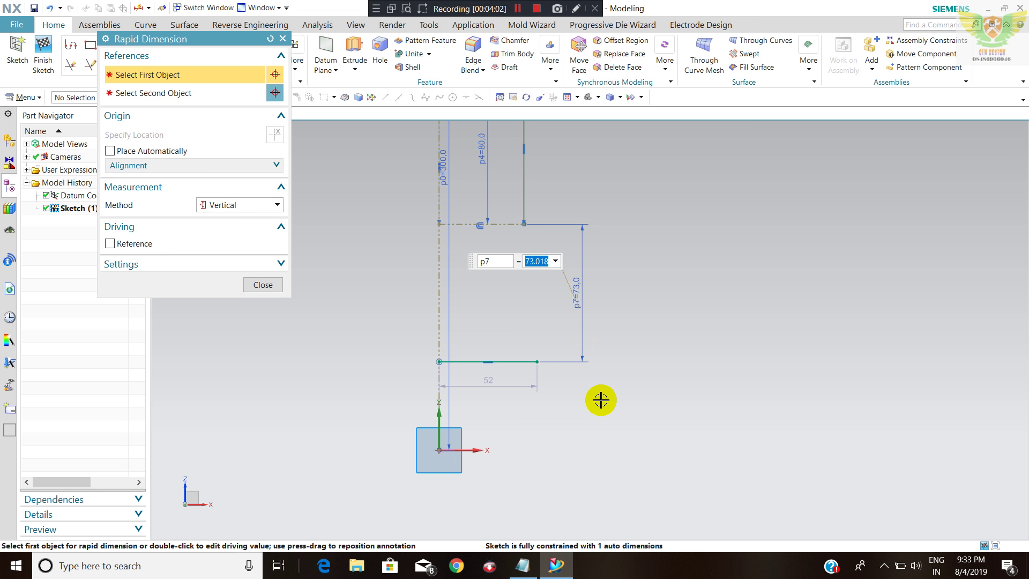
{"action": "type", "text": "70"}
{"action": "key", "text": "Return"}
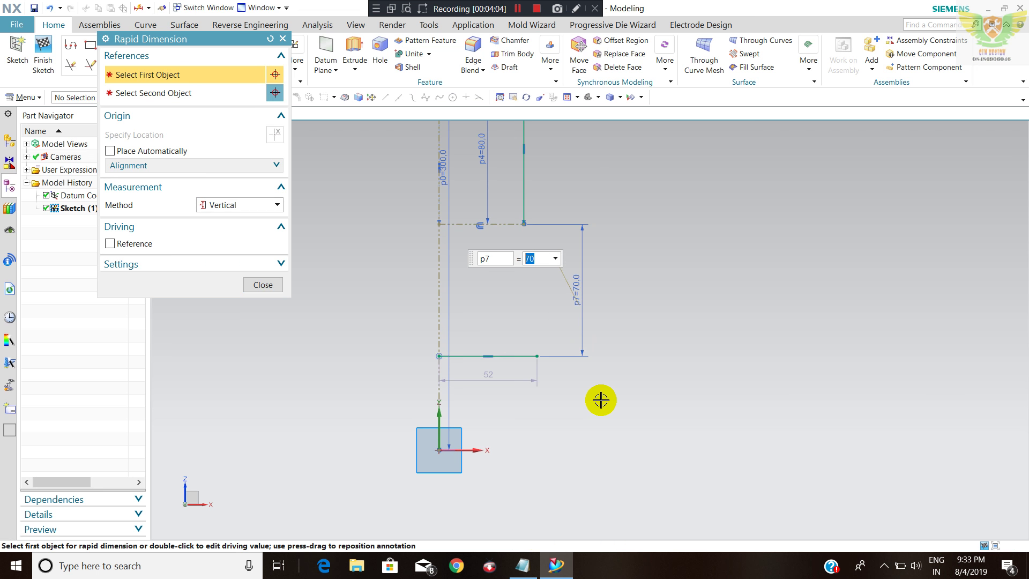
{"action": "left_click", "coordinate": [273, 289]}
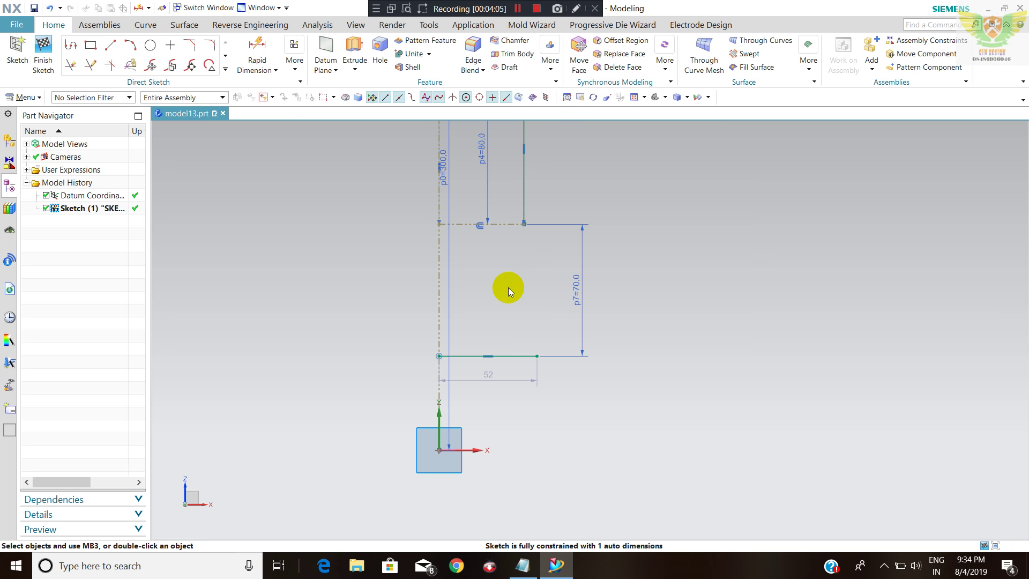
{"action": "right_click", "coordinate": [517, 357]}
{"action": "left_click", "coordinate": [559, 390]}
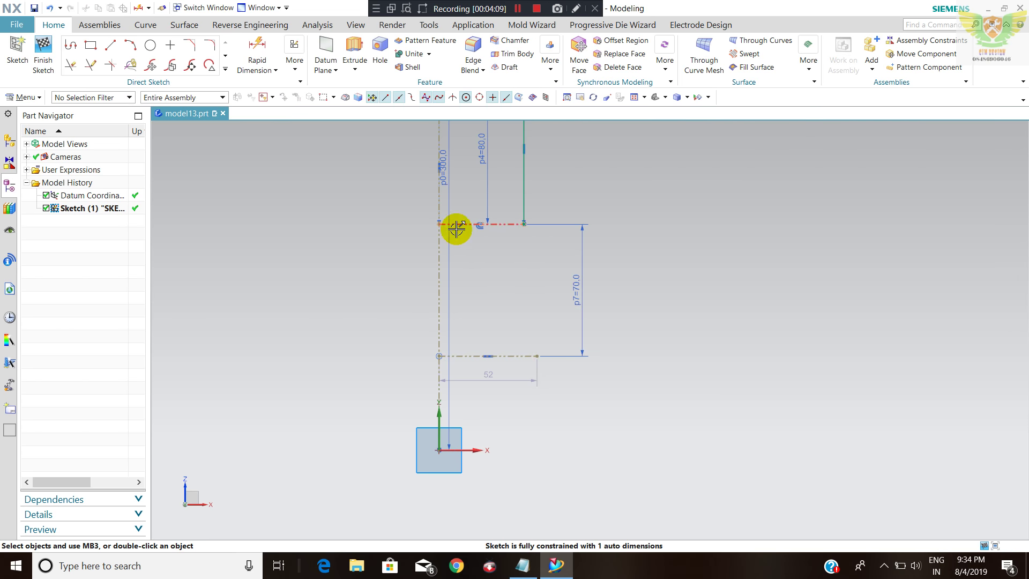
- Change the lower reference line's length dimension from 52 to 45, after a cancelled arc start
{"action": "left_click", "coordinate": [131, 47]}
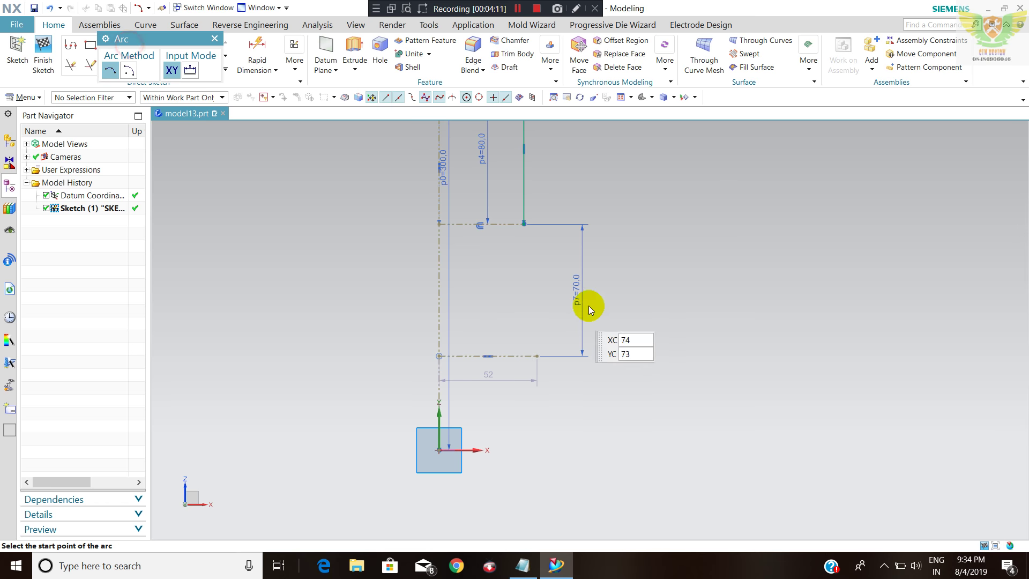
{"action": "left_click", "coordinate": [524, 224]}
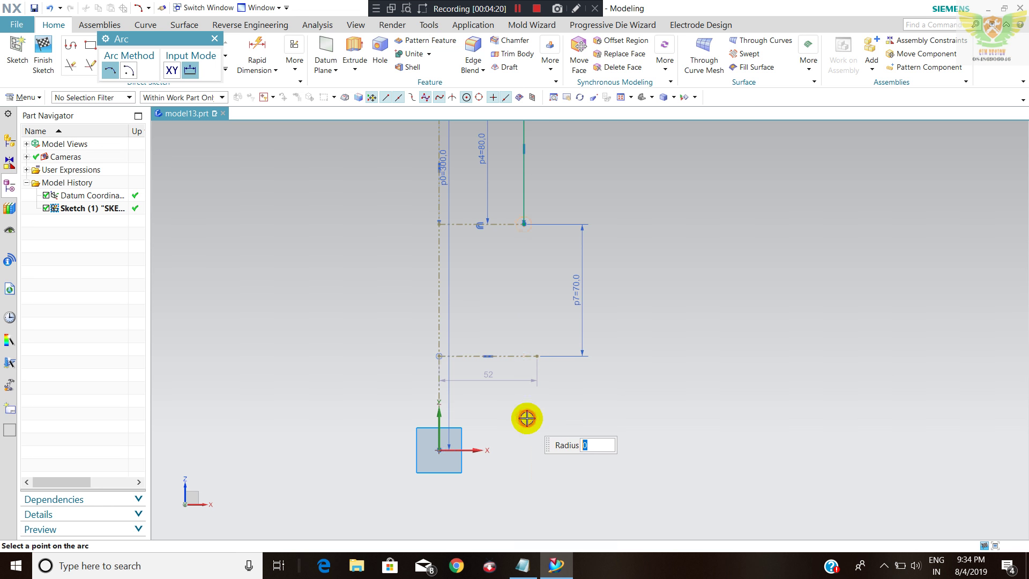
{"action": "key", "text": "Escape"}
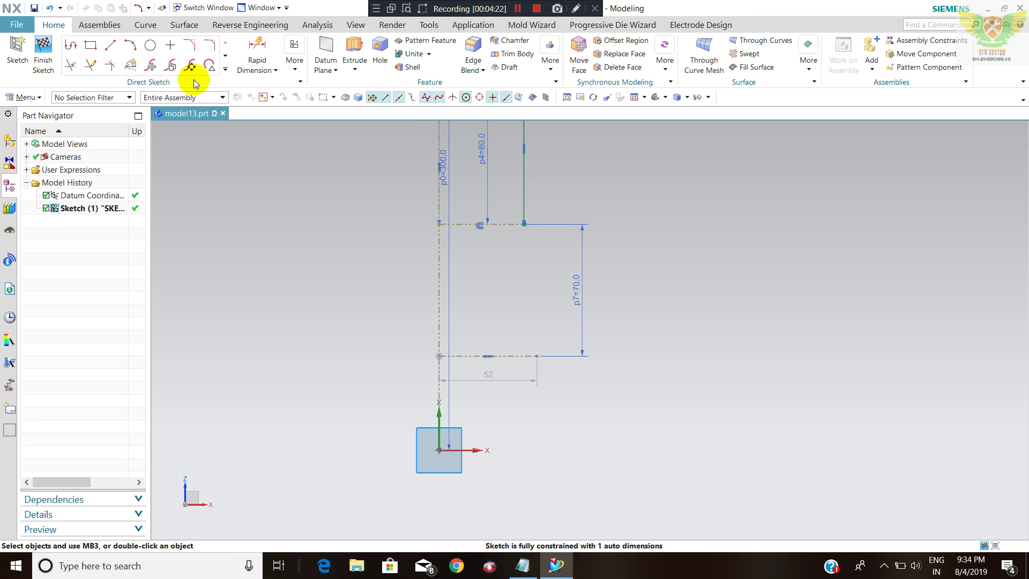
{"action": "double_click", "coordinate": [490, 375]}
{"action": "type", "text": "45"}
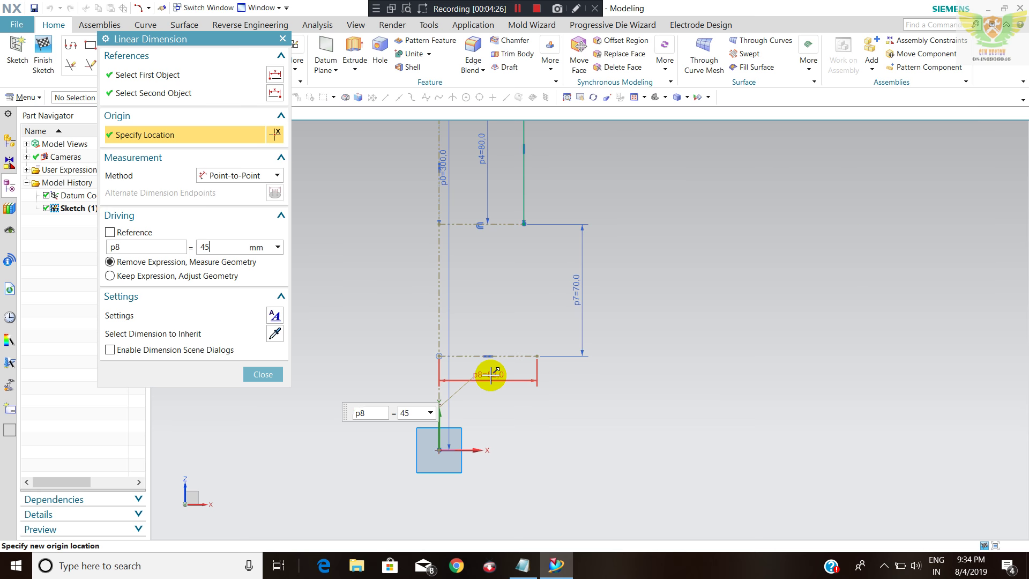
{"action": "middle_click", "coordinate": [491, 375]}
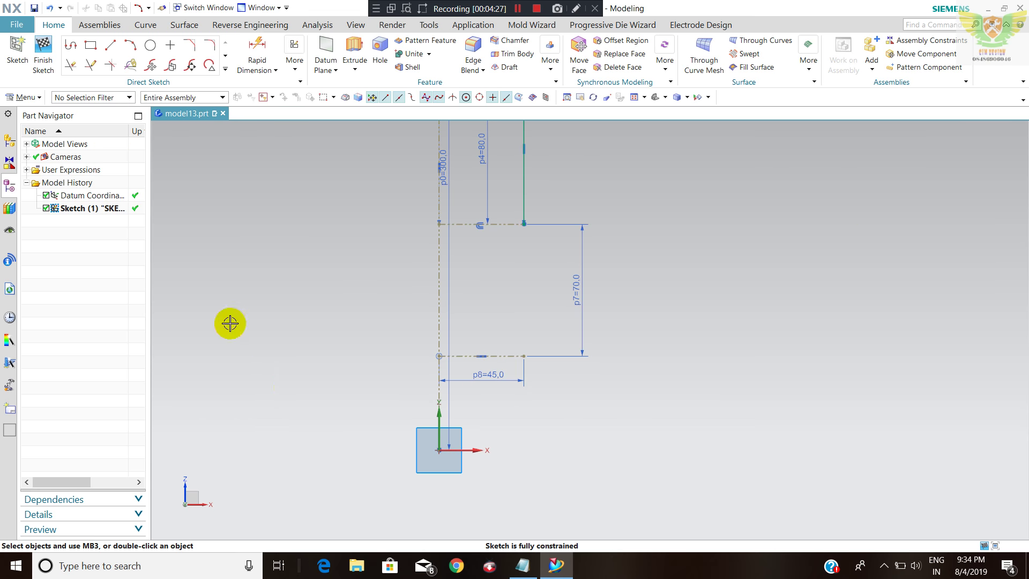
{"action": "left_click", "coordinate": [131, 46]}
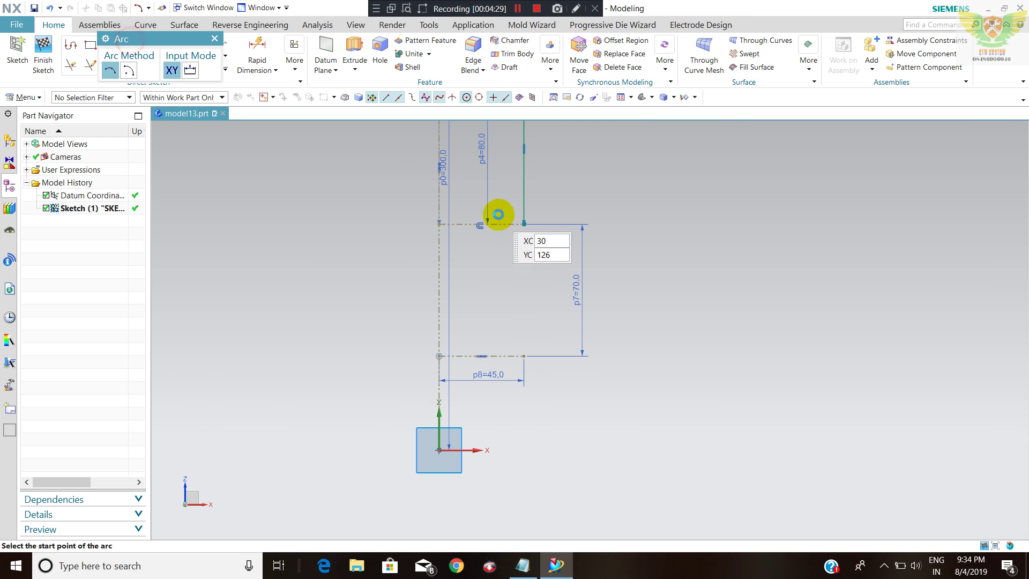
- Draw an R80 arc from the waist's upper corner down to its lower corner
{"action": "left_click", "coordinate": [524, 224]}
{"action": "left_click", "coordinate": [524, 355]}
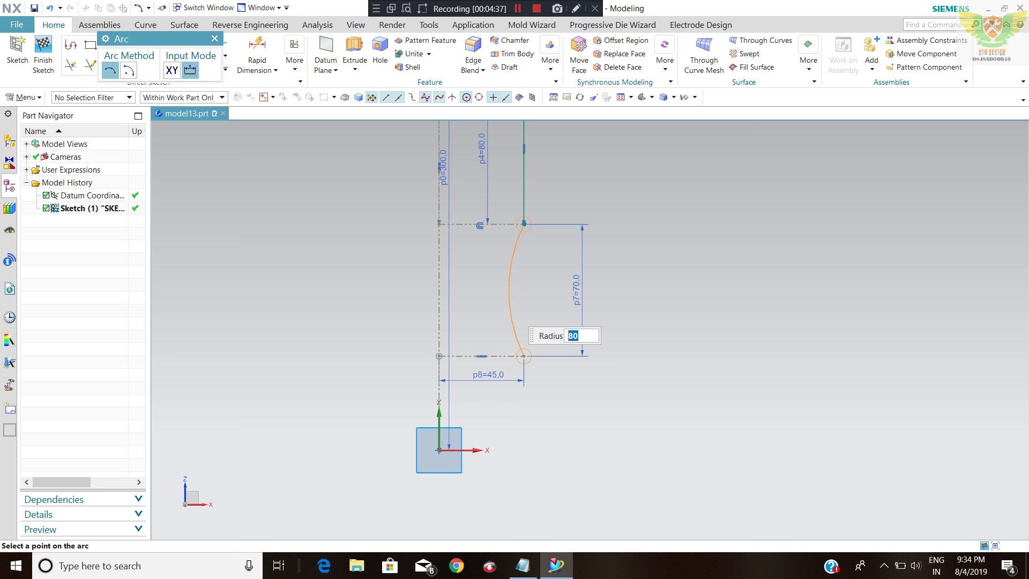
{"action": "left_click", "coordinate": [511, 309]}
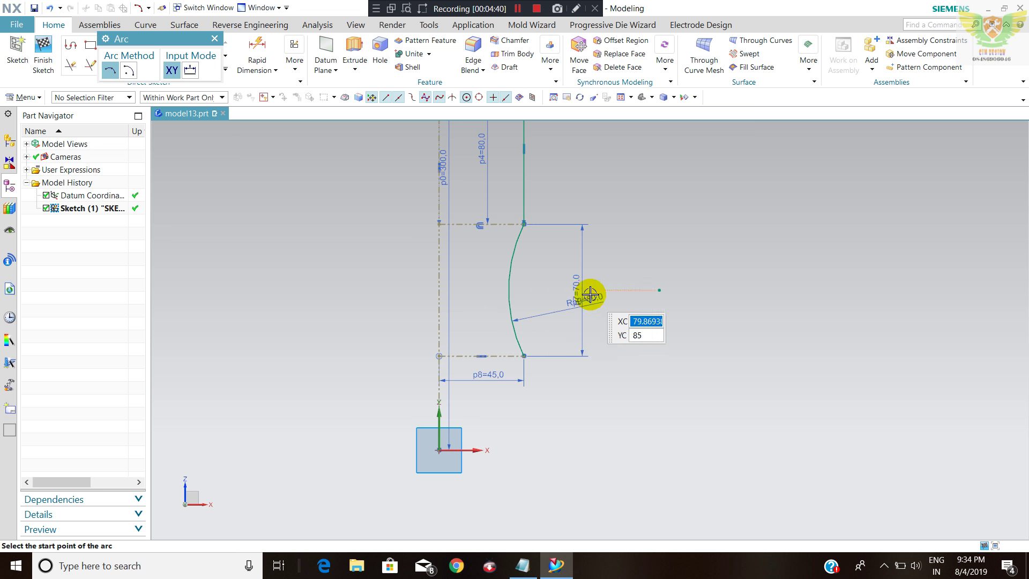
{"action": "scroll", "coordinate": [621, 246], "scroll_direction": "down", "scroll_amount": 2}
{"action": "scroll", "coordinate": [565, 329], "scroll_direction": "up", "scroll_amount": 2}
{"action": "scroll", "coordinate": [568, 349], "scroll_direction": "up", "scroll_amount": 2}
{"action": "key", "text": "Escape"}
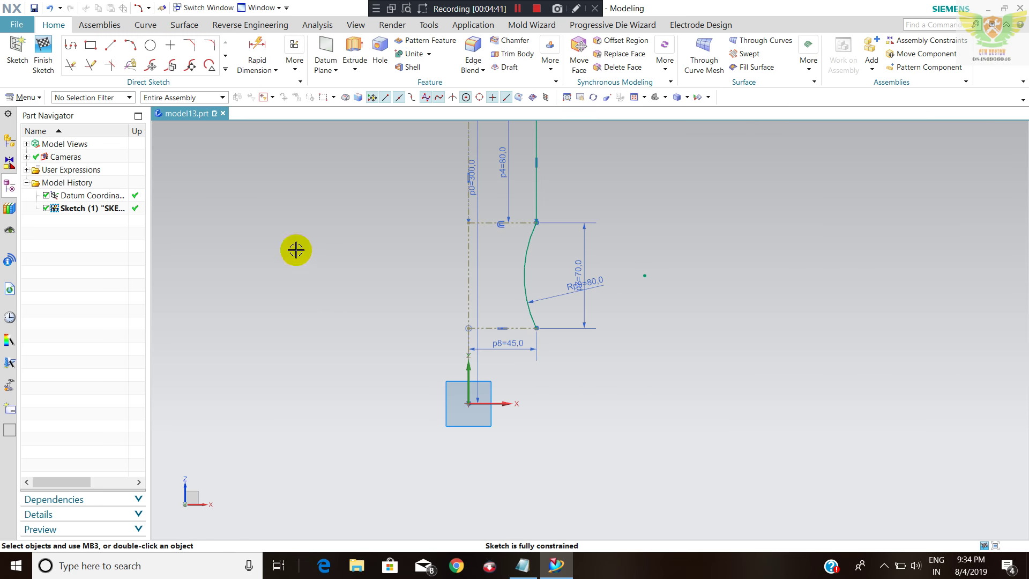
- Draw two more arcs continuing from the line's end down toward the base
{"action": "left_click", "coordinate": [131, 45]}
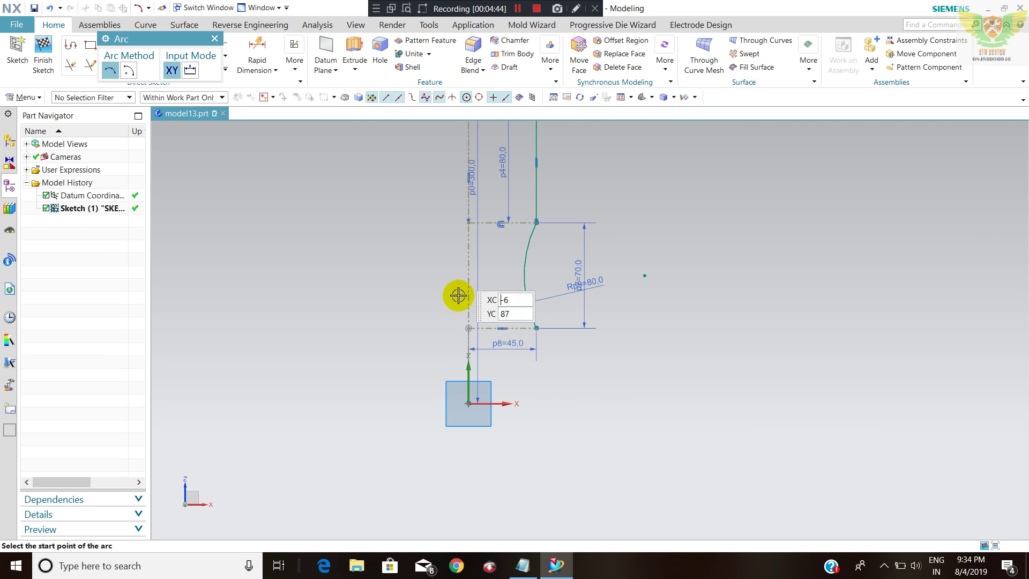
{"action": "scroll", "coordinate": [485, 313], "scroll_direction": "up", "scroll_amount": 2}
{"action": "left_click", "coordinate": [551, 342]}
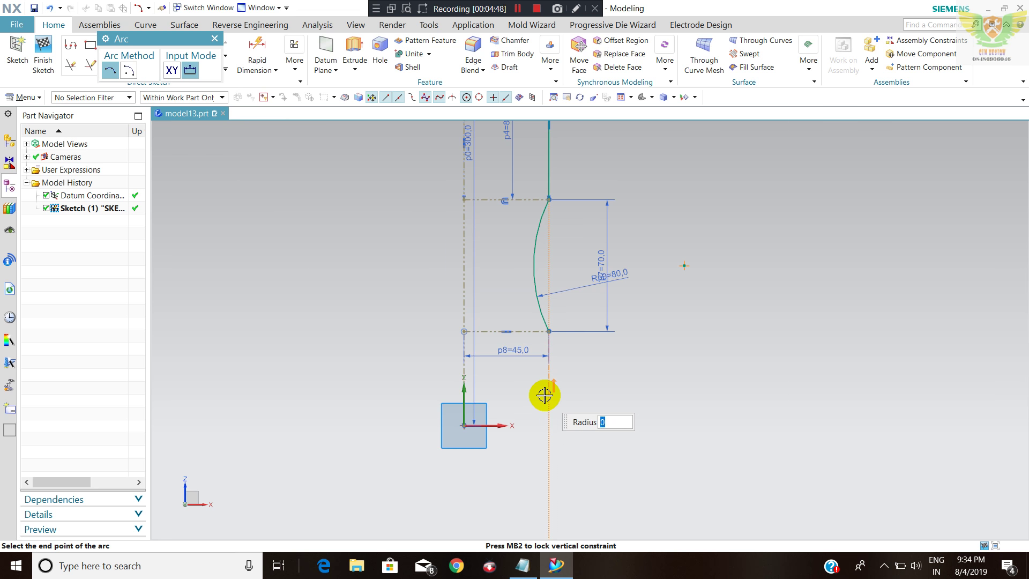
{"action": "left_click", "coordinate": [547, 397]}
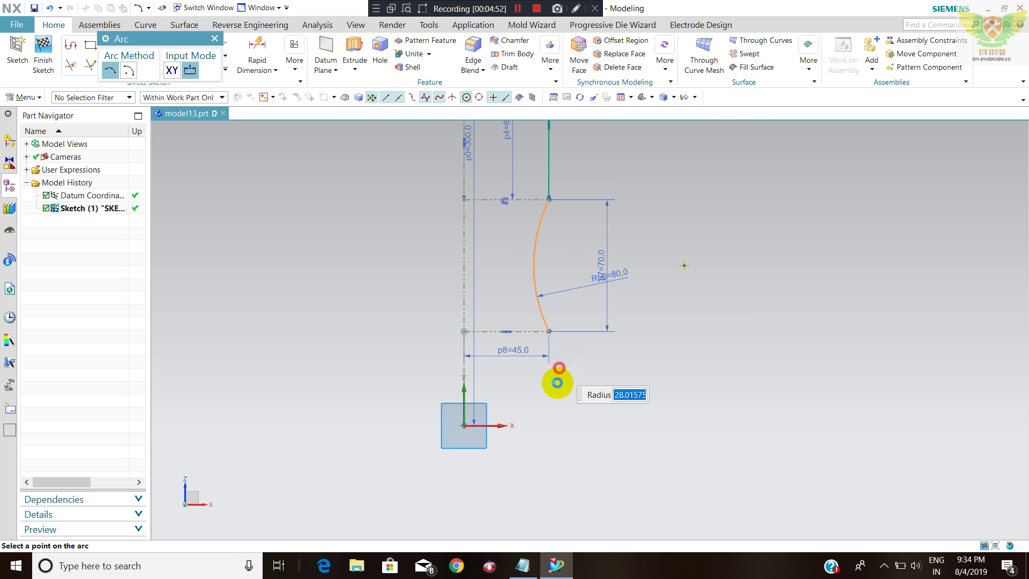
{"action": "left_click", "coordinate": [557, 383]}
{"action": "scroll", "coordinate": [590, 429], "scroll_direction": "down", "scroll_amount": 2}
{"action": "scroll", "coordinate": [572, 425], "scroll_direction": "up", "scroll_amount": 3}
{"action": "scroll", "coordinate": [561, 401], "scroll_direction": "up", "scroll_amount": 2}
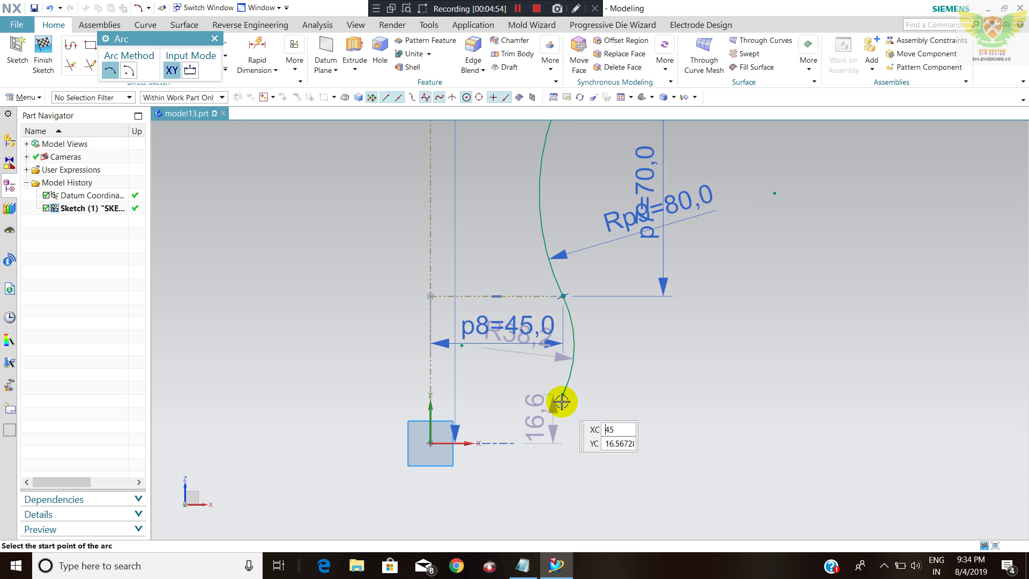
{"action": "left_click", "coordinate": [563, 395]}
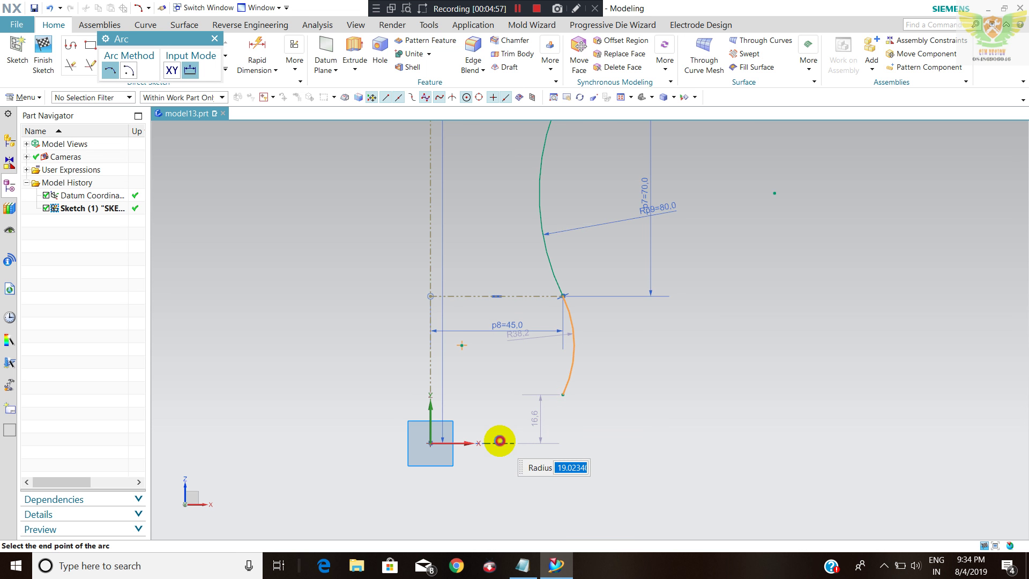
{"action": "left_click", "coordinate": [518, 423]}
{"action": "scroll", "coordinate": [523, 437], "scroll_direction": "down", "scroll_amount": 1}
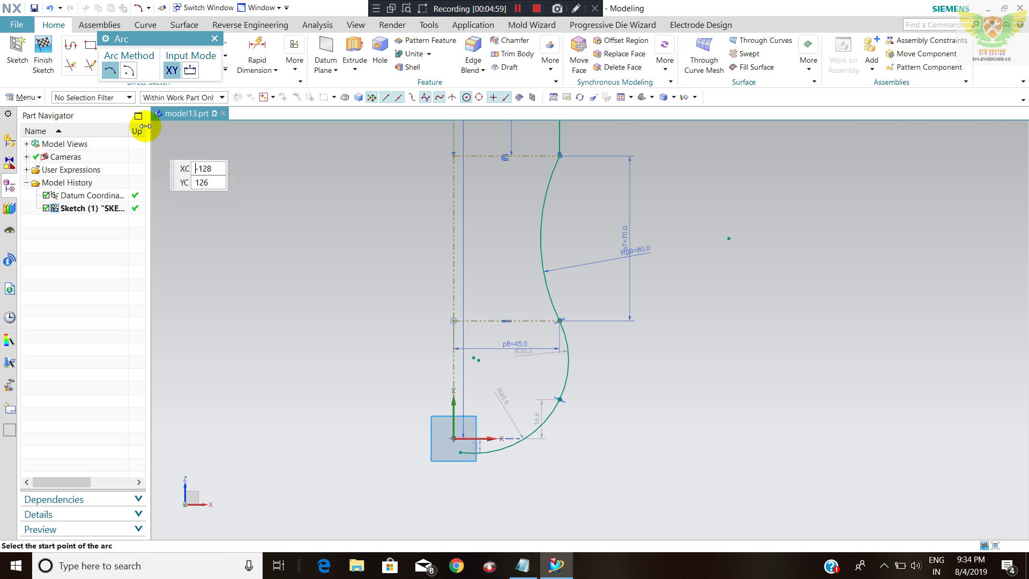
{"action": "left_click", "coordinate": [214, 38]}
- Abandon a stray arc and delete the unwanted bottom arc
{"action": "scroll", "coordinate": [200, 292], "scroll_direction": "down", "scroll_amount": 1}
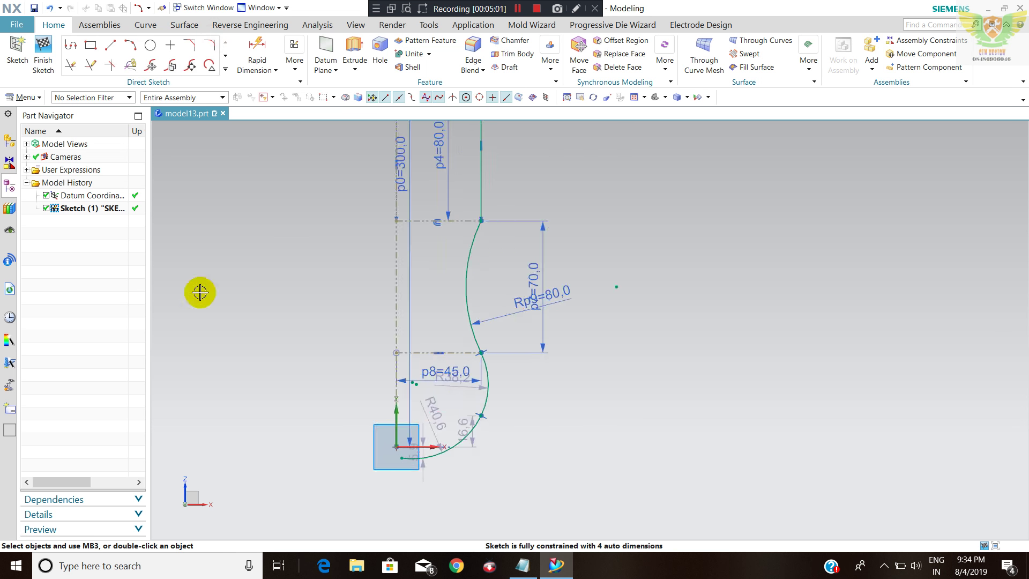
{"action": "left_click", "coordinate": [139, 52]}
{"action": "left_click", "coordinate": [412, 382]}
{"action": "scroll", "coordinate": [414, 420], "scroll_direction": "up", "scroll_amount": 1}
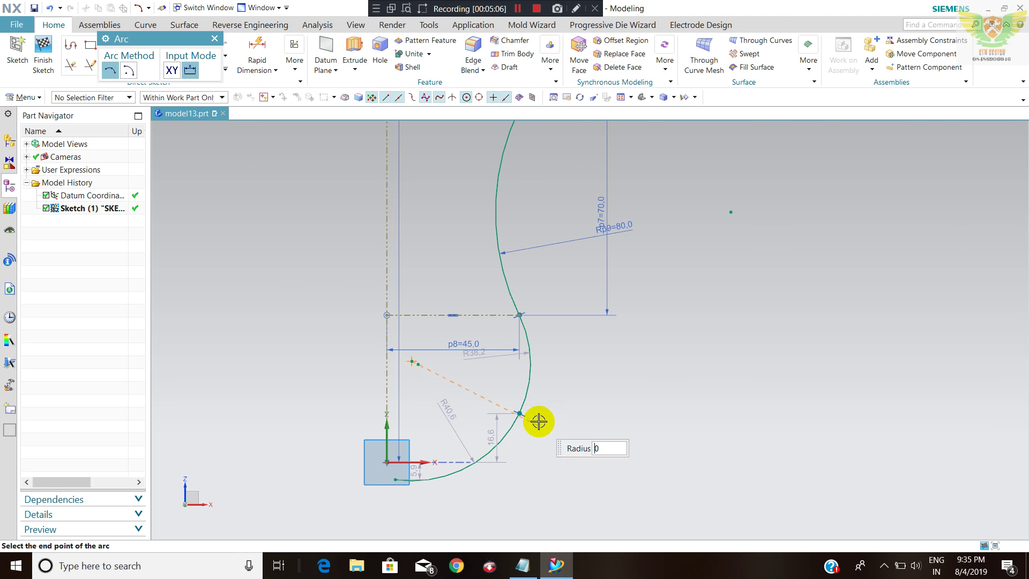
{"action": "key", "text": "Escape"}
{"action": "right_click", "coordinate": [522, 450]}
{"action": "key", "text": "Escape"}
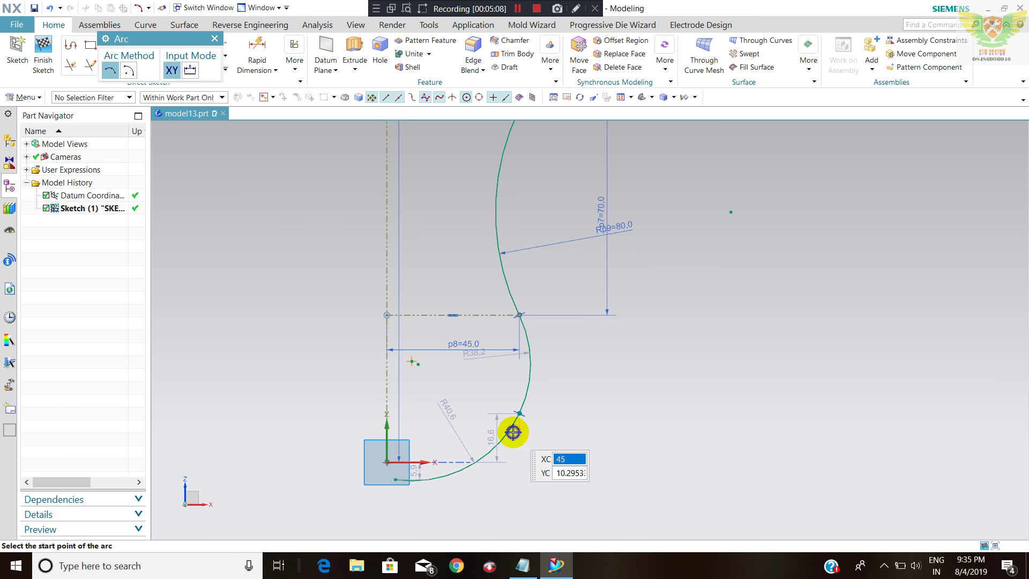
{"action": "key", "text": "Escape"}
{"action": "right_click", "coordinate": [511, 426]}
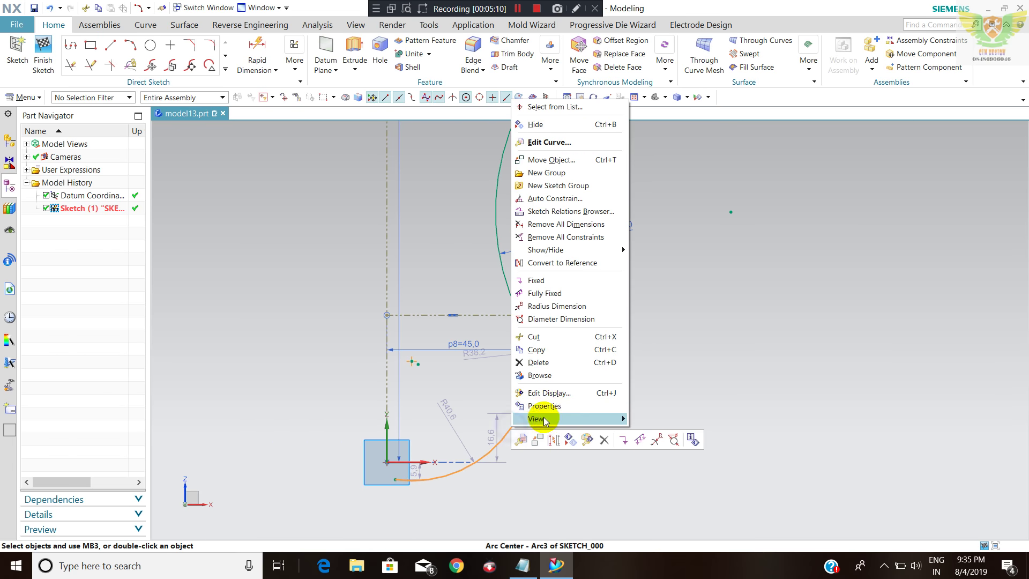
{"action": "left_click", "coordinate": [527, 363]}
{"action": "scroll", "coordinate": [592, 436], "scroll_direction": "down", "scroll_amount": 2}
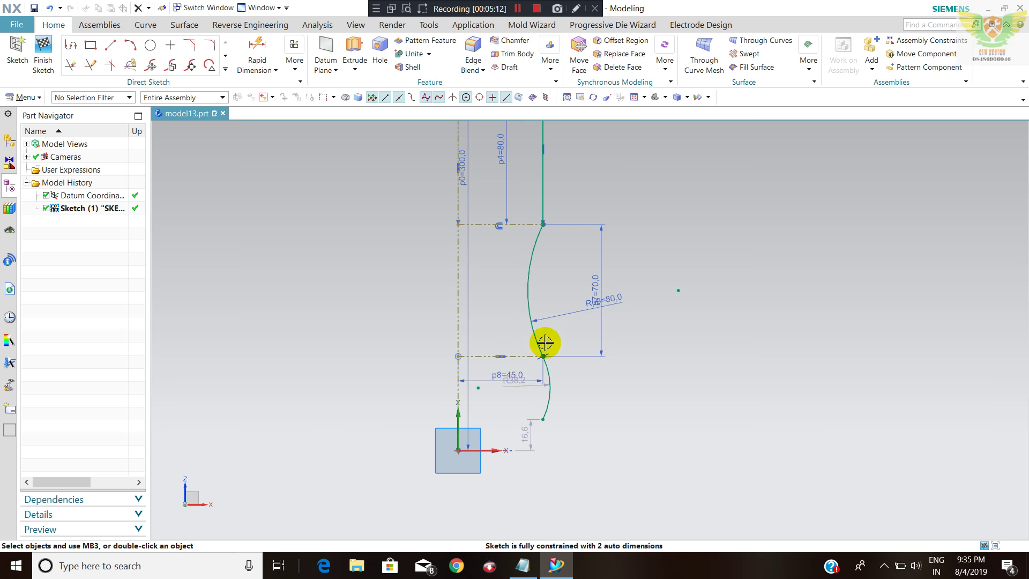
- Change the waist's vertical dimension from 70 to 80
{"action": "double_click", "coordinate": [599, 279]}
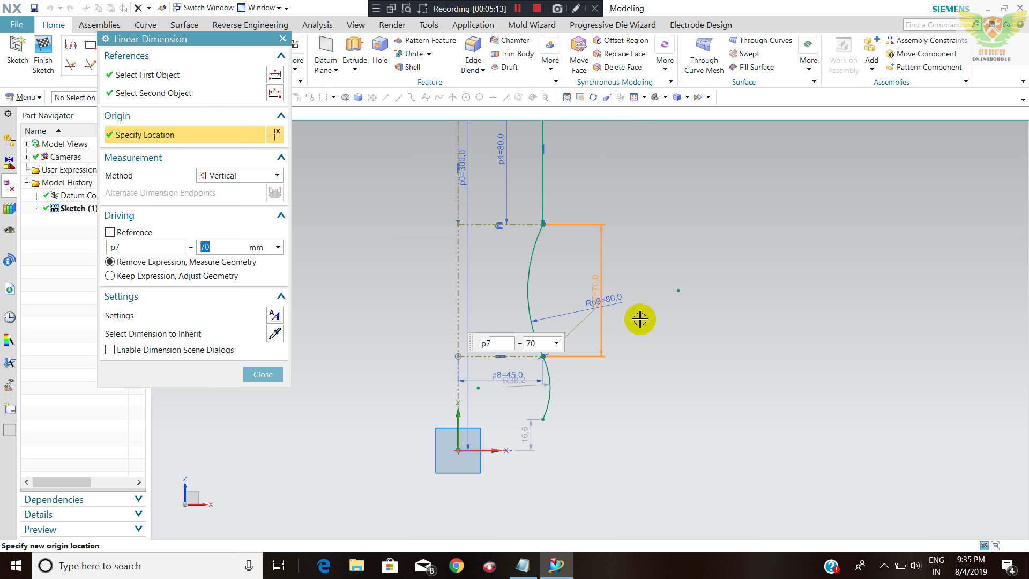
{"action": "type", "text": "0"}
{"action": "left_click", "coordinate": [581, 319]}
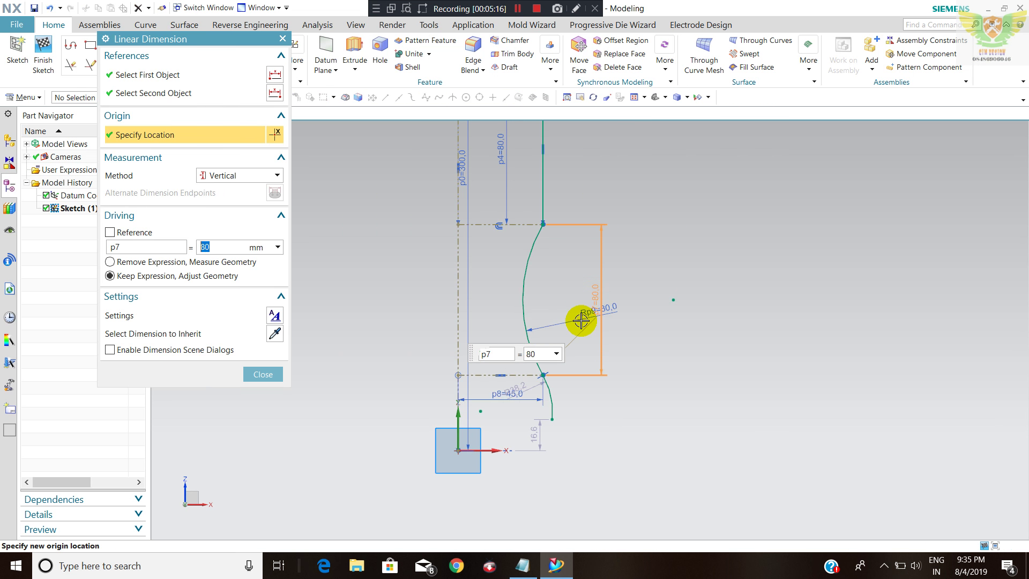
{"action": "left_click", "coordinate": [558, 353]}
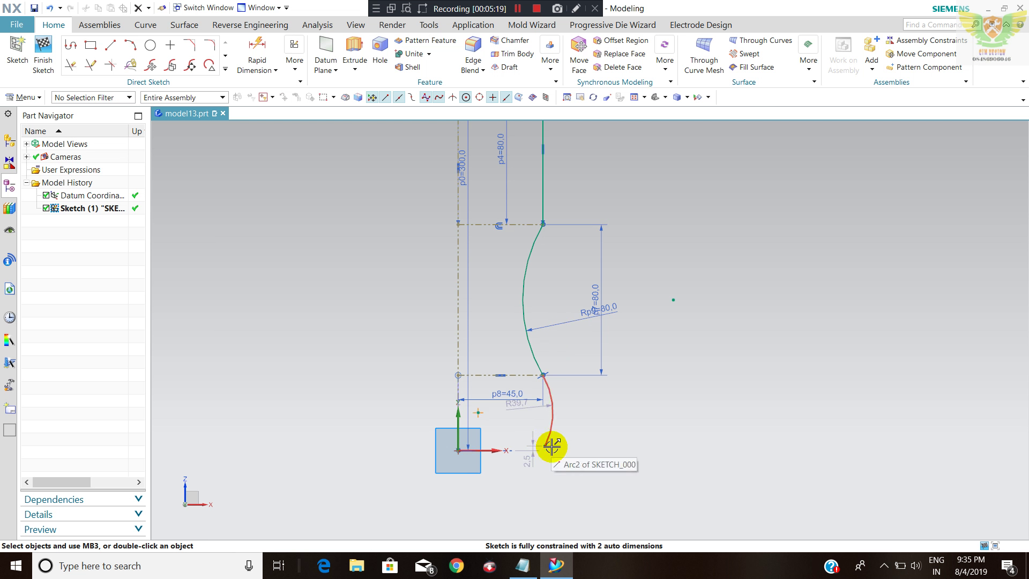
- Draw two arcs from the curve's lower end down to the X axis
{"action": "left_click", "coordinate": [544, 424]}
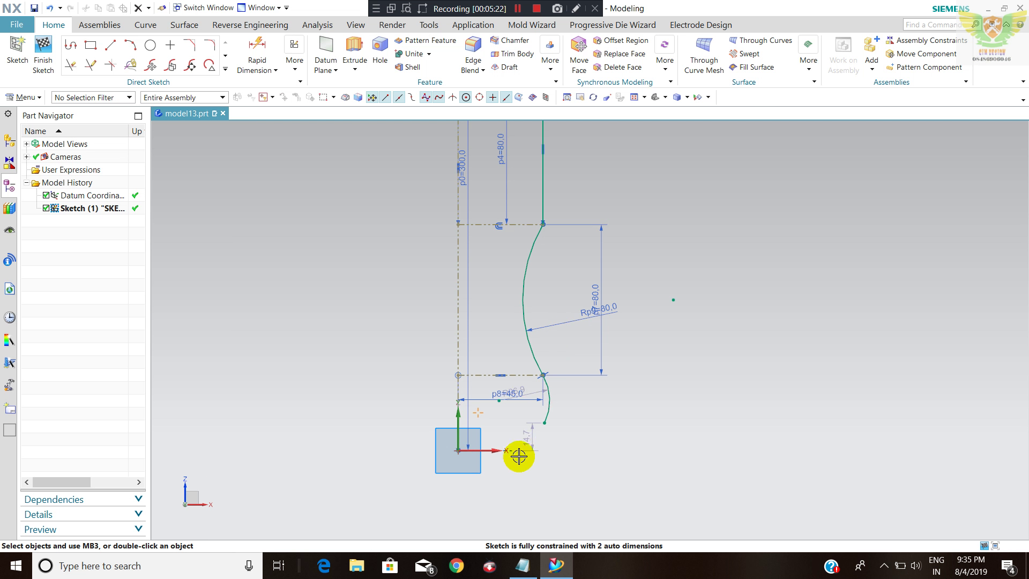
{"action": "left_click", "coordinate": [130, 45]}
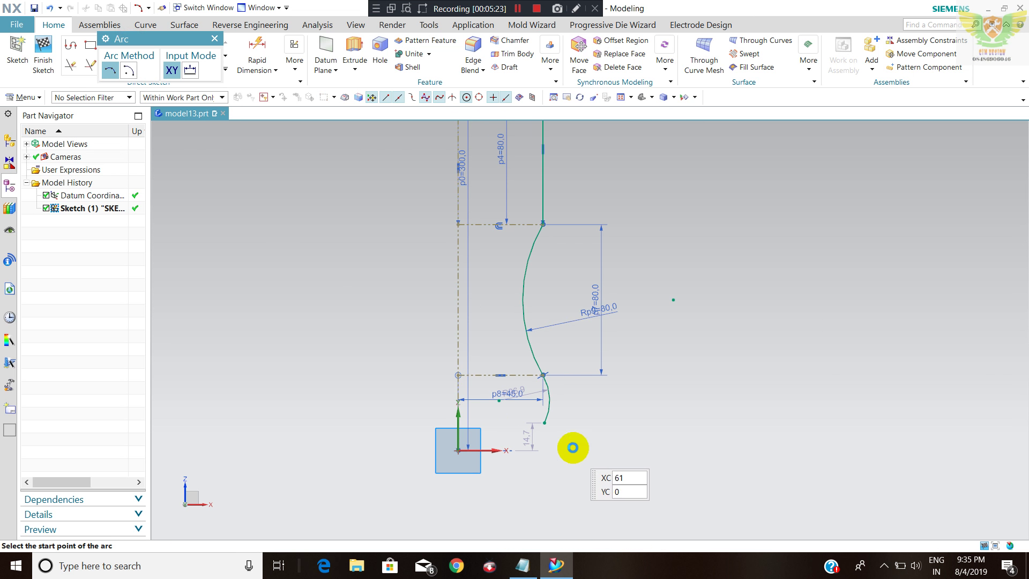
{"action": "left_click", "coordinate": [544, 423]}
{"action": "left_click", "coordinate": [499, 450]}
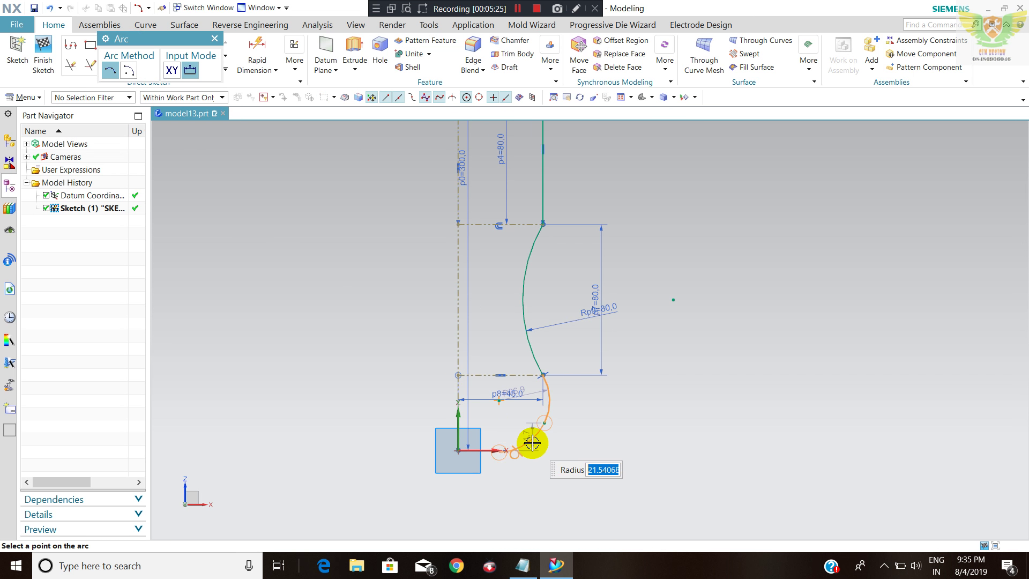
{"action": "left_click", "coordinate": [533, 443]}
{"action": "scroll", "coordinate": [494, 450], "scroll_direction": "down", "scroll_amount": 2}
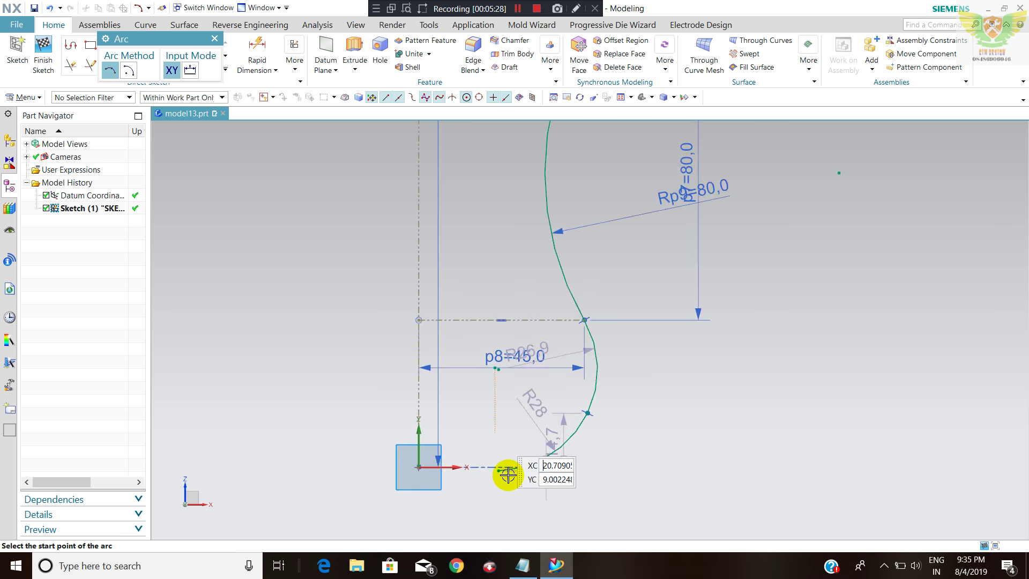
{"action": "scroll", "coordinate": [504, 469], "scroll_direction": "down", "scroll_amount": 2}
{"action": "left_click", "coordinate": [489, 464]}
{"action": "left_click", "coordinate": [350, 411]}
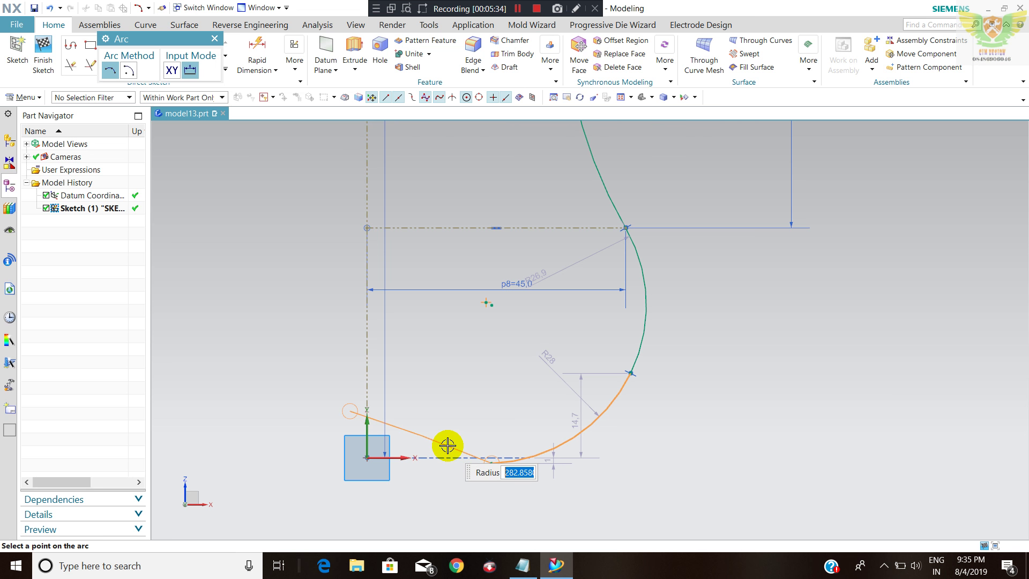
{"action": "left_click", "coordinate": [493, 460]}
{"action": "key", "text": "Escape"}
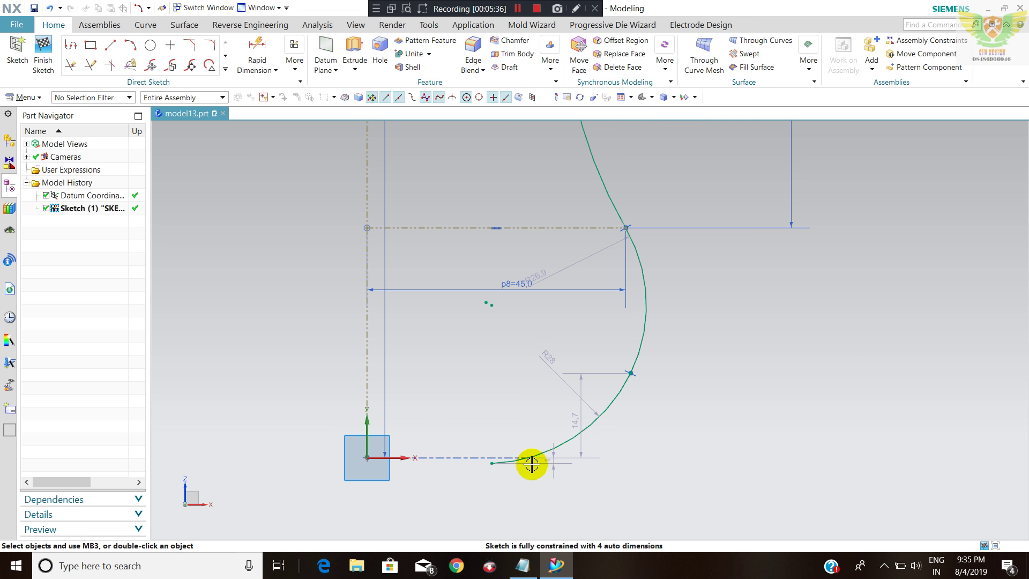
- Drag the lower arc's end and the arc junction to reshape the curves
{"action": "scroll", "coordinate": [627, 385], "scroll_direction": "down", "scroll_amount": 3}
{"action": "scroll", "coordinate": [632, 351], "scroll_direction": "down", "scroll_amount": 2}
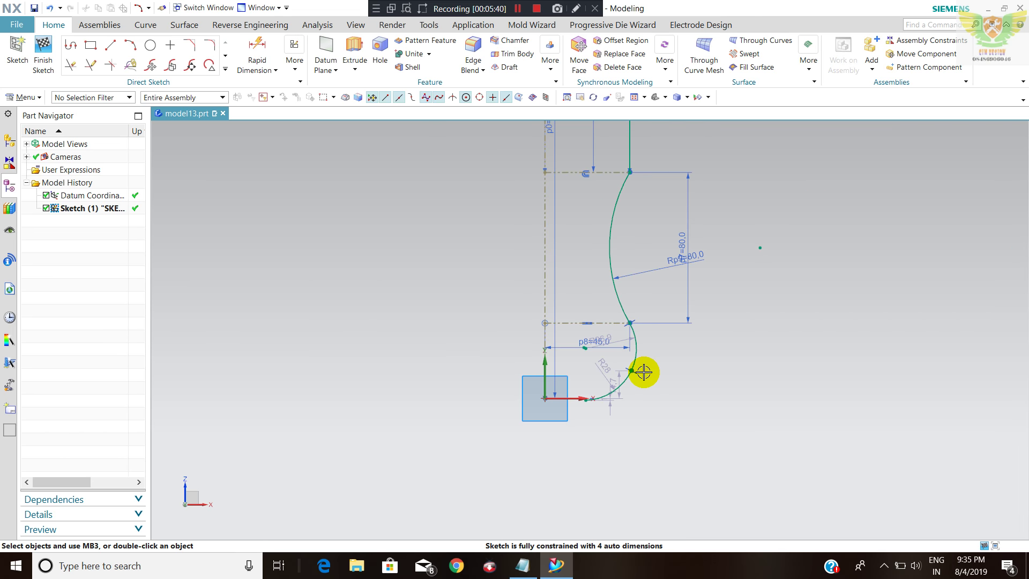
{"action": "scroll", "coordinate": [643, 372], "scroll_direction": "up", "scroll_amount": 2}
{"action": "left_click_drag", "start_coordinate": [625, 370], "coordinate": [630, 349]}
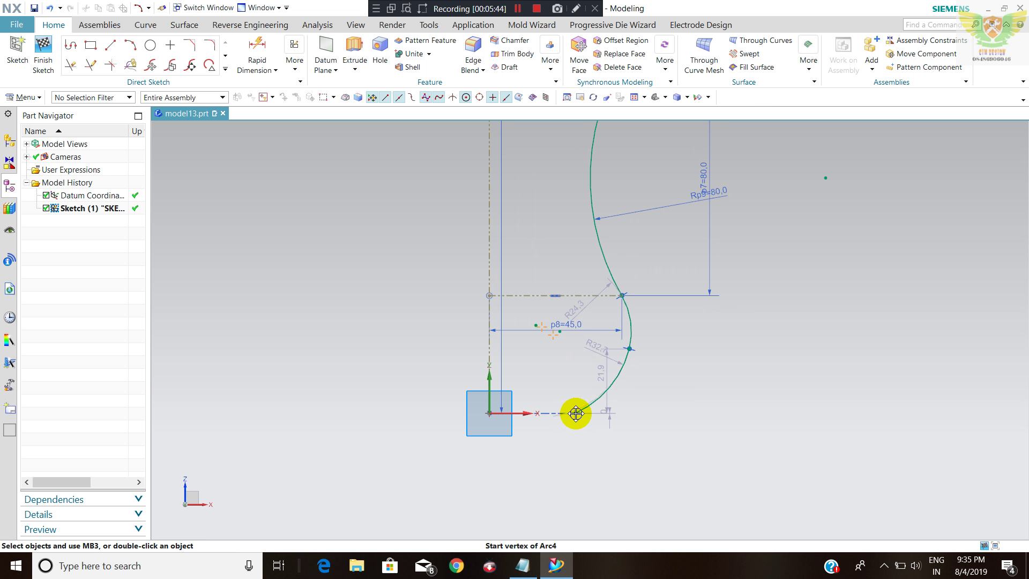
{"action": "left_click_drag", "start_coordinate": [632, 351], "coordinate": [622, 359]}
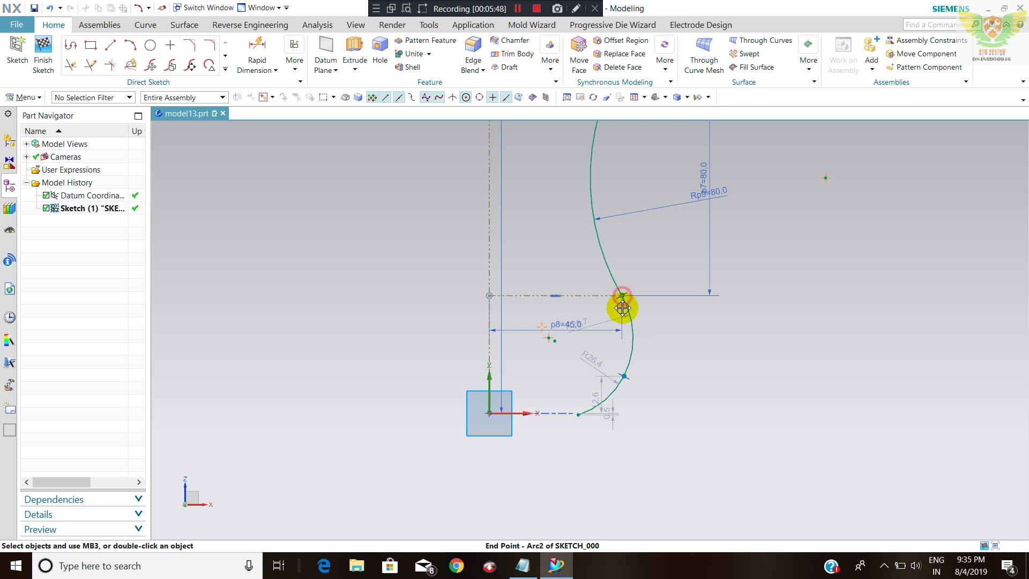
{"action": "scroll", "coordinate": [650, 359], "scroll_direction": "down", "scroll_amount": 1}
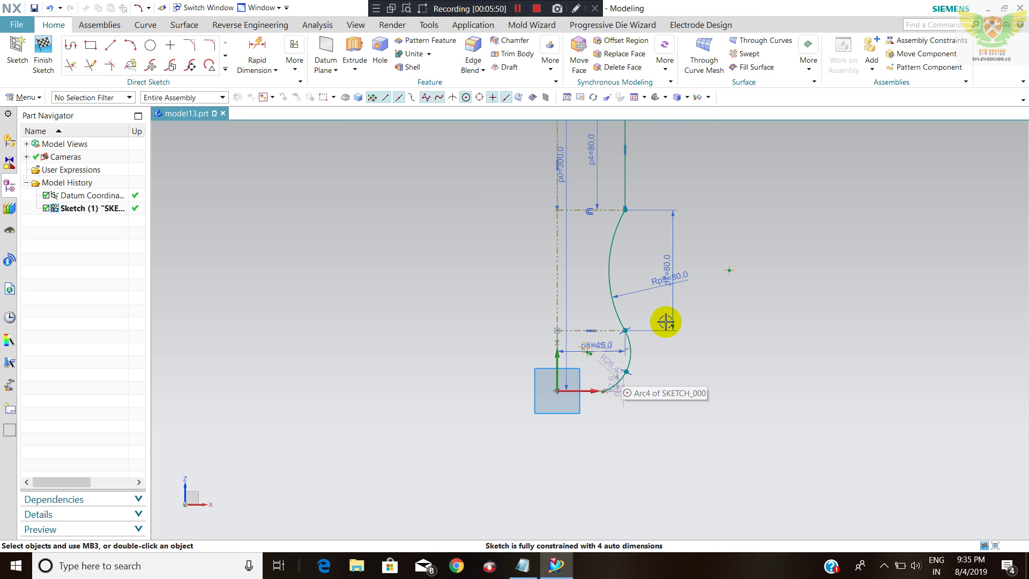
{"action": "scroll", "coordinate": [650, 395], "scroll_direction": "up", "scroll_amount": 2}
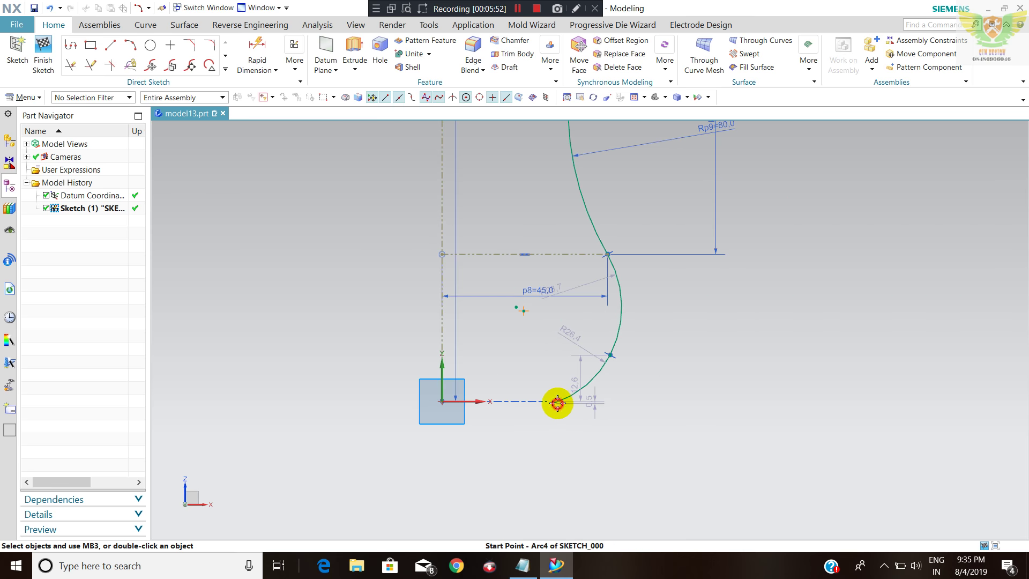
{"action": "scroll", "coordinate": [579, 411], "scroll_direction": "up", "scroll_amount": 2}
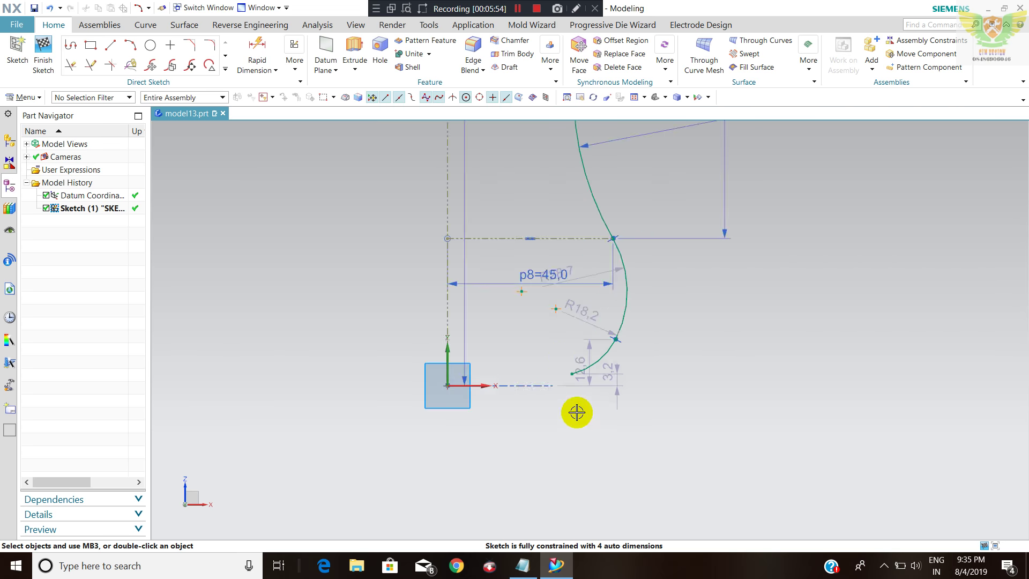
- Start an arc from the curve's bottom end, then cancel it
{"action": "left_click", "coordinate": [130, 45]}
{"action": "left_click", "coordinate": [571, 365]}
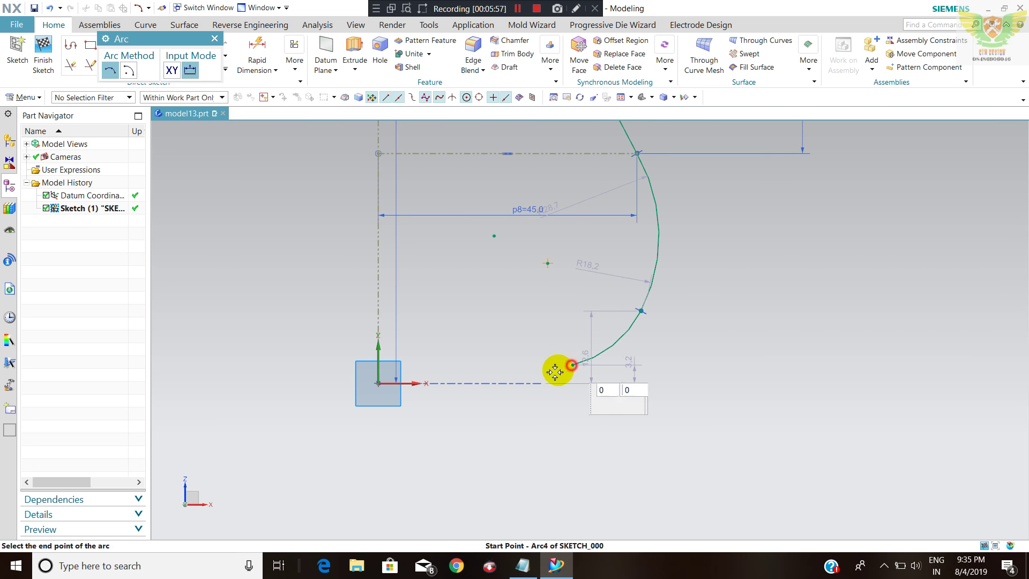
{"action": "left_click", "coordinate": [476, 381]}
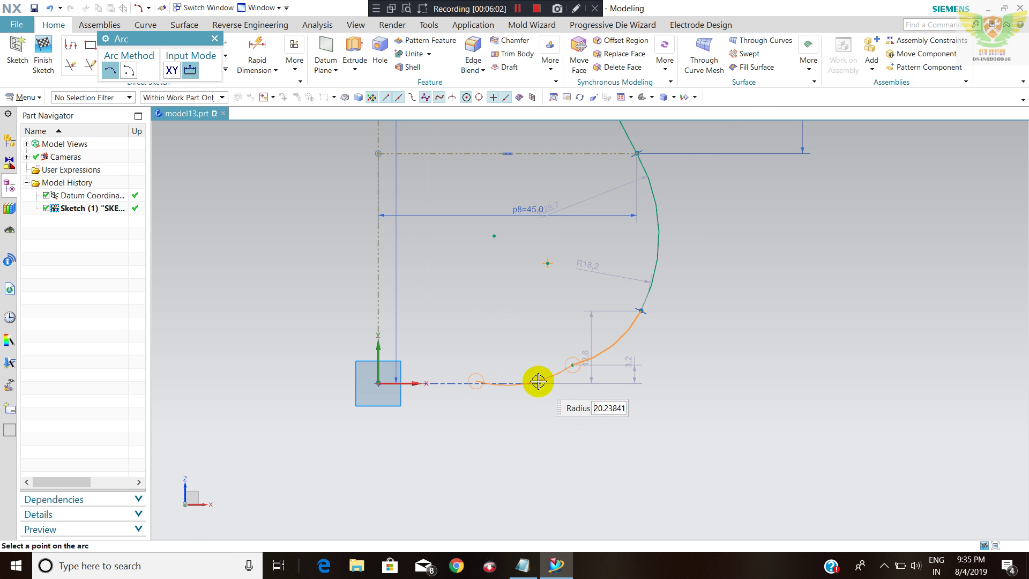
{"action": "key", "text": "Escape"}
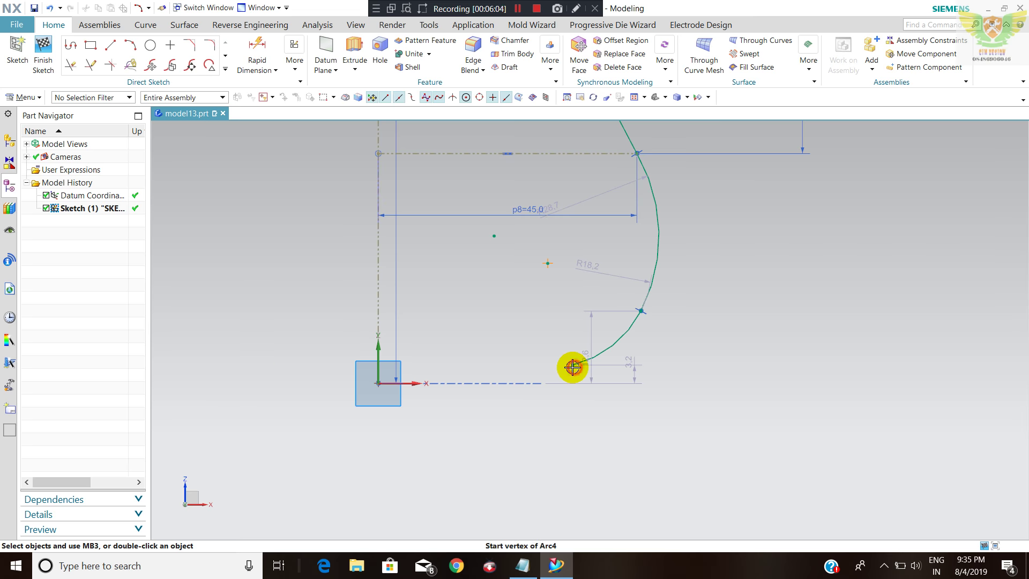
{"action": "scroll", "coordinate": [570, 382], "scroll_direction": "down", "scroll_amount": 2}
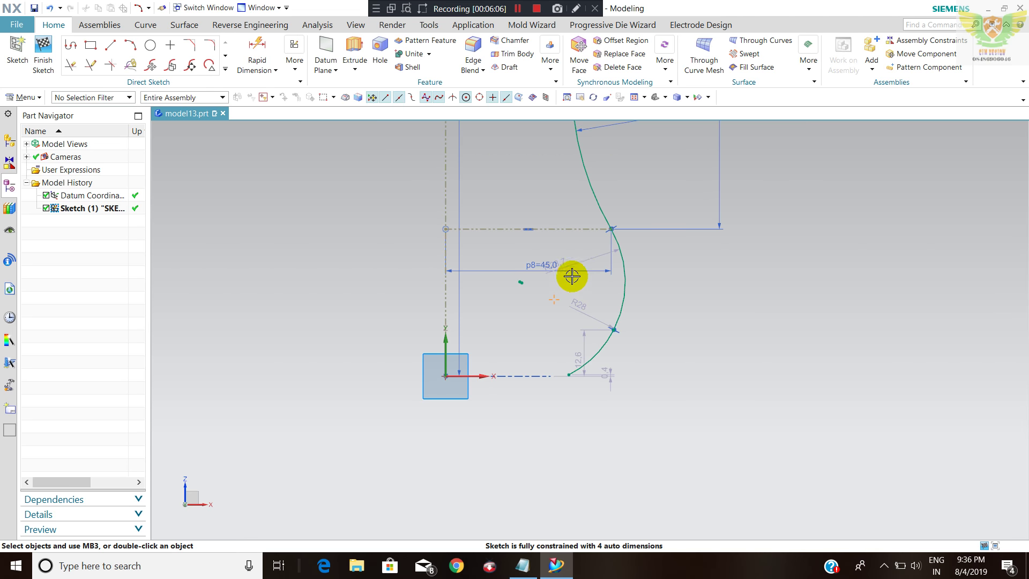
- Drag the waist arc and the lower arc to refine their radii
{"action": "left_click_drag", "start_coordinate": [622, 286], "coordinate": [614, 286]}
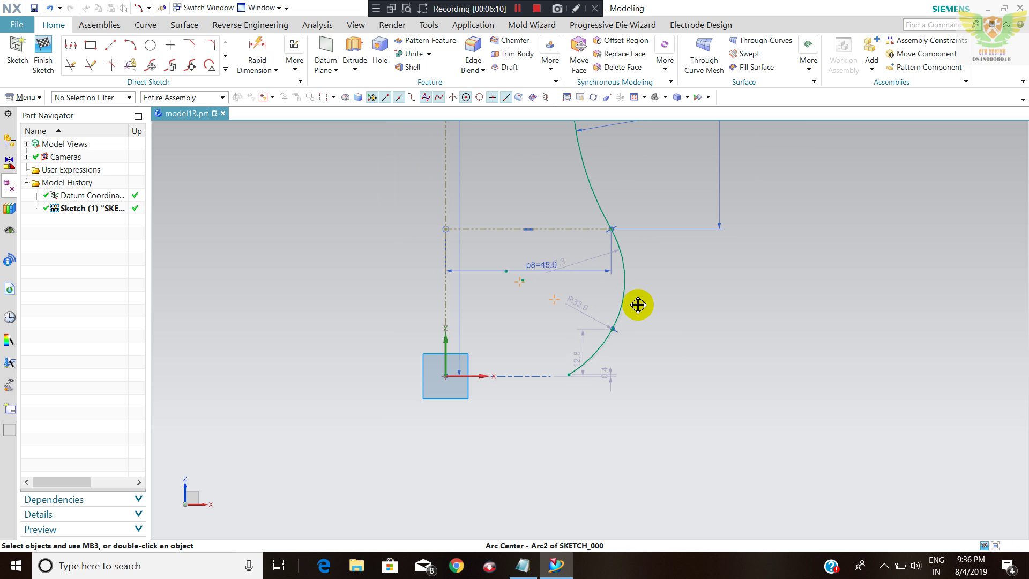
{"action": "left_click_drag", "start_coordinate": [649, 304], "coordinate": [635, 307]}
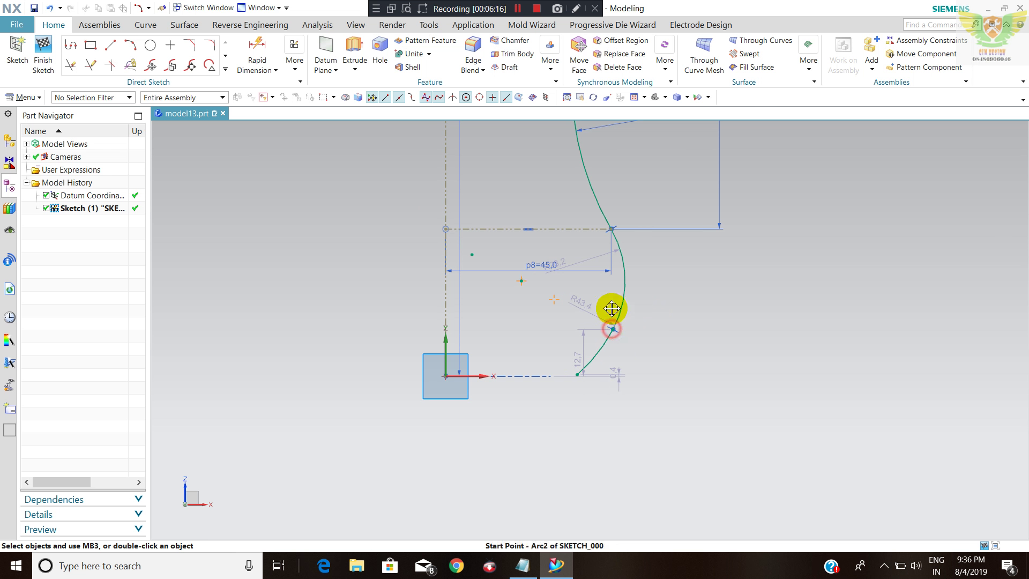
{"action": "left_click_drag", "start_coordinate": [614, 328], "coordinate": [611, 321]}
{"action": "left_click", "coordinate": [574, 373]}
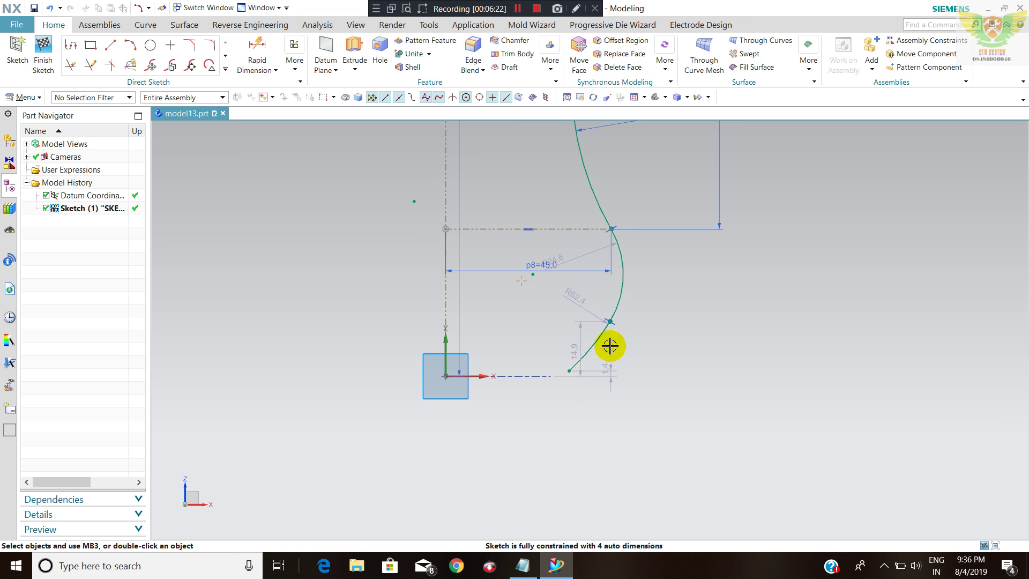
- Draw Arc5 (R17.7) and an R26 arc forming the rounded base near the axis
{"action": "left_click", "coordinate": [130, 47]}
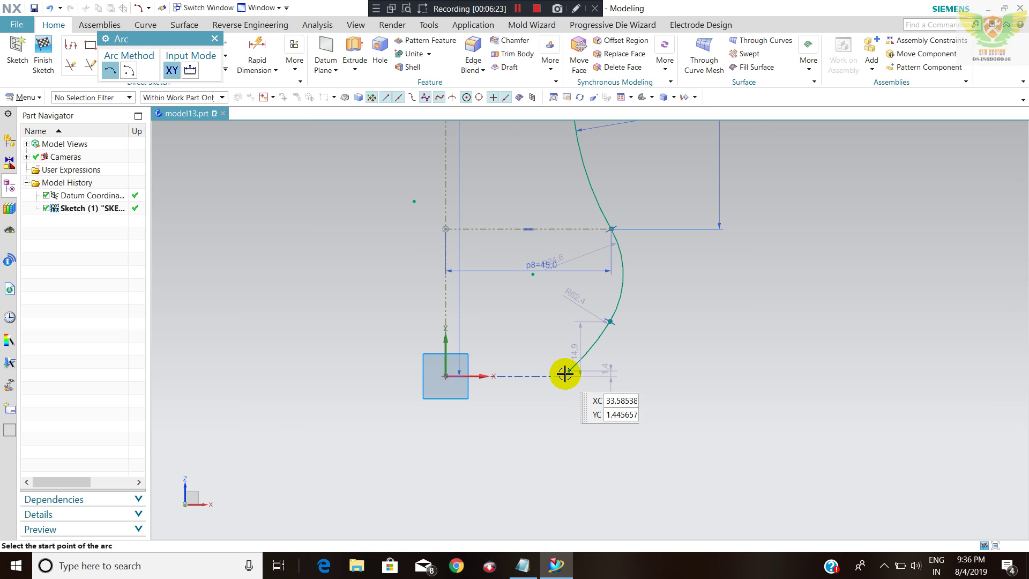
{"action": "left_click", "coordinate": [568, 371]}
{"action": "left_click", "coordinate": [495, 371]}
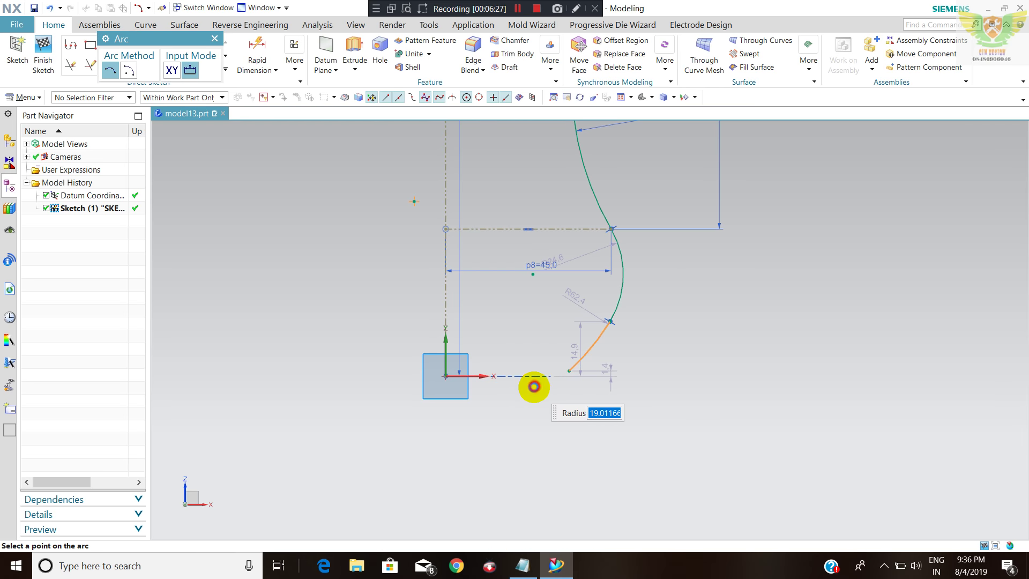
{"action": "left_click", "coordinate": [534, 386]}
{"action": "scroll", "coordinate": [483, 370], "scroll_direction": "up", "scroll_amount": 3}
{"action": "scroll", "coordinate": [466, 349], "scroll_direction": "up", "scroll_amount": 1}
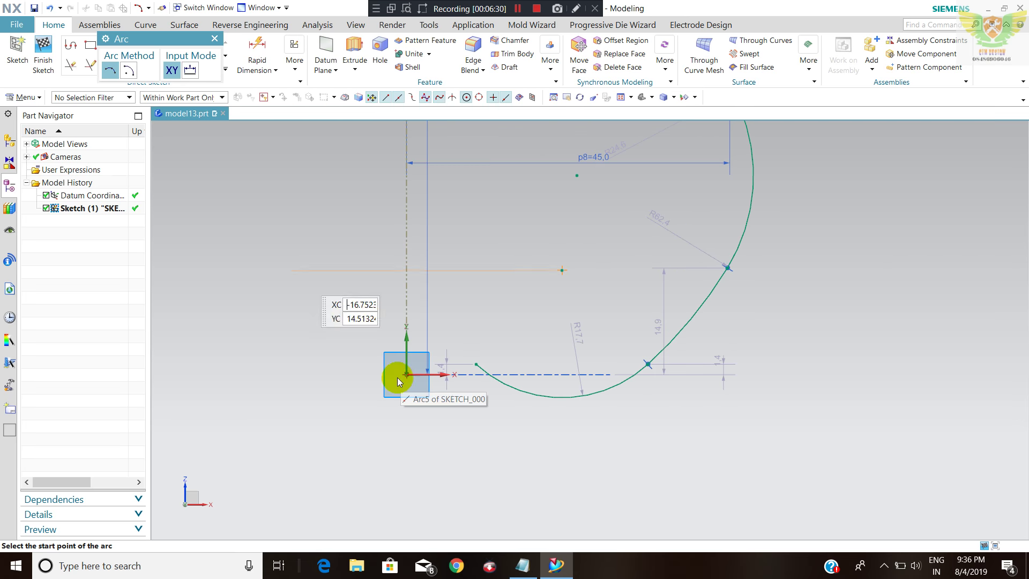
{"action": "left_click", "coordinate": [487, 374]}
{"action": "left_click", "coordinate": [364, 349]}
{"action": "left_click", "coordinate": [408, 346]}
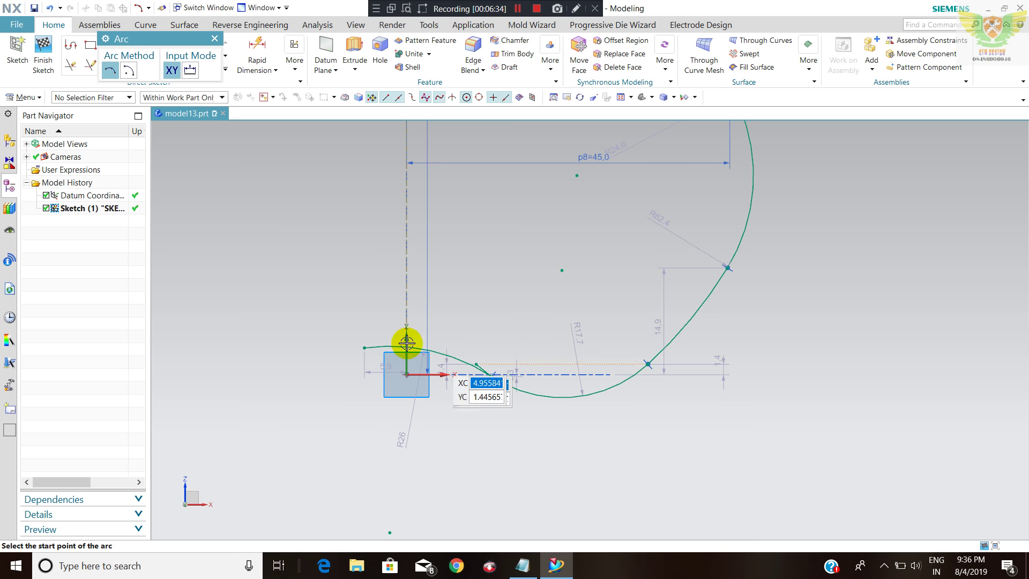
{"action": "left_click", "coordinate": [215, 40]}
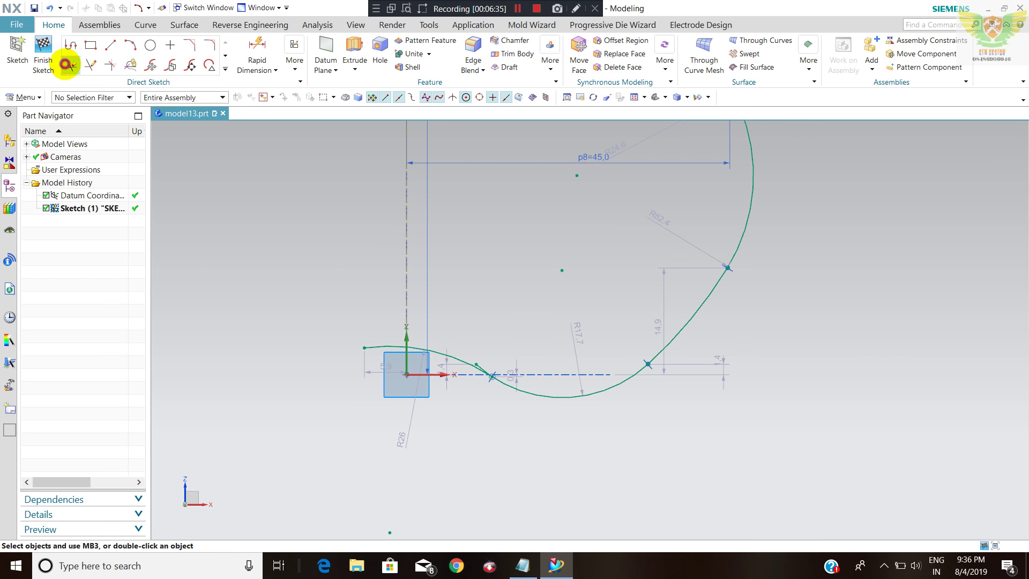
{"action": "left_click", "coordinate": [66, 65]}
- Quick Trim the base curve left of the axis
{"action": "scroll", "coordinate": [459, 373], "scroll_direction": "up", "scroll_amount": 5}
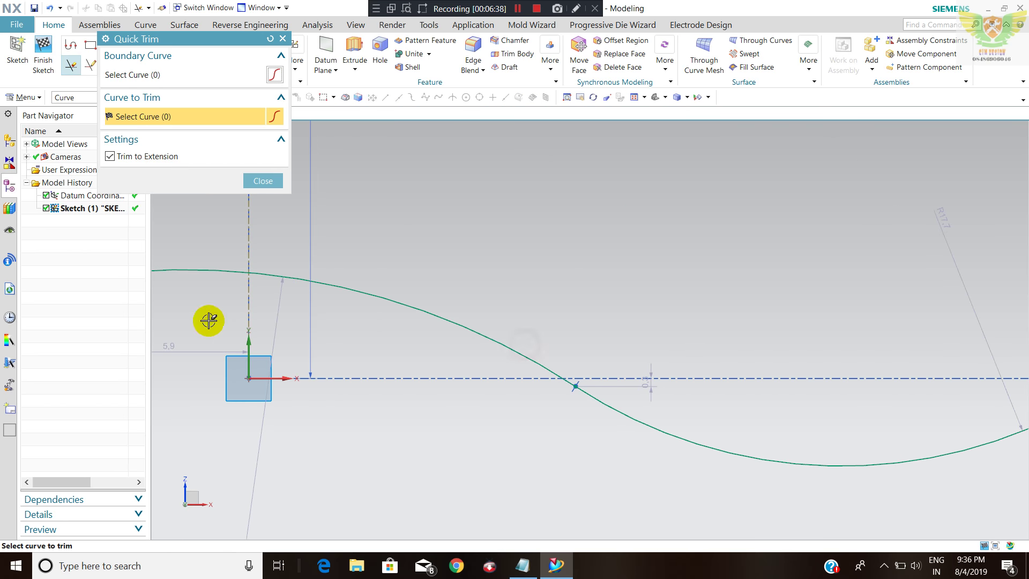
{"action": "left_click", "coordinate": [206, 271]}
{"action": "scroll", "coordinate": [609, 436], "scroll_direction": "up", "scroll_amount": 3}
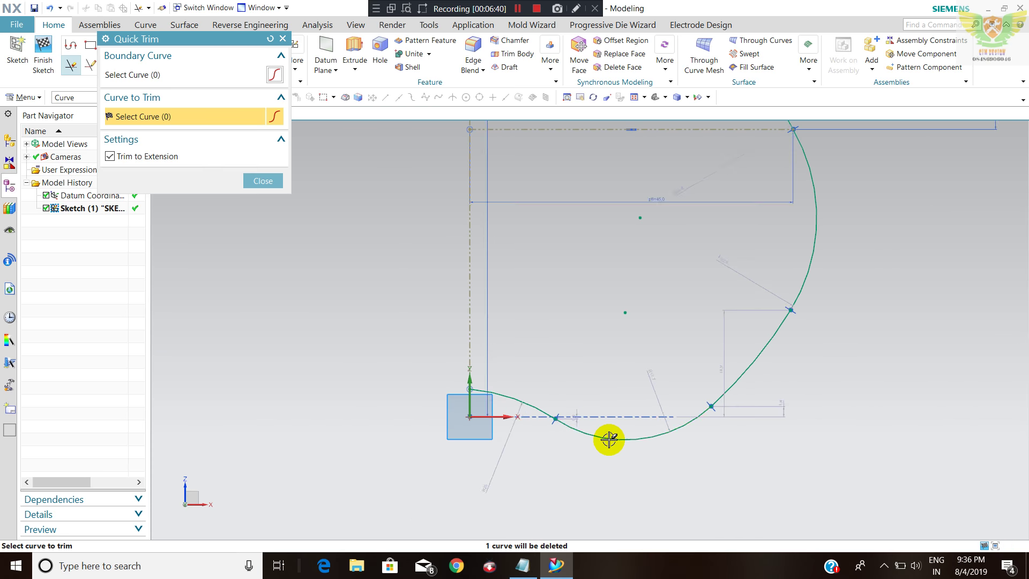
{"action": "middle_click_drag", "start_coordinate": [608, 437], "coordinate": [631, 302]}
{"action": "scroll", "coordinate": [630, 301], "scroll_direction": "down", "scroll_amount": 3}
{"action": "scroll", "coordinate": [641, 292], "scroll_direction": "up", "scroll_amount": 3}
{"action": "scroll", "coordinate": [620, 292], "scroll_direction": "down", "scroll_amount": 3}
{"action": "scroll", "coordinate": [604, 202], "scroll_direction": "down", "scroll_amount": 2}
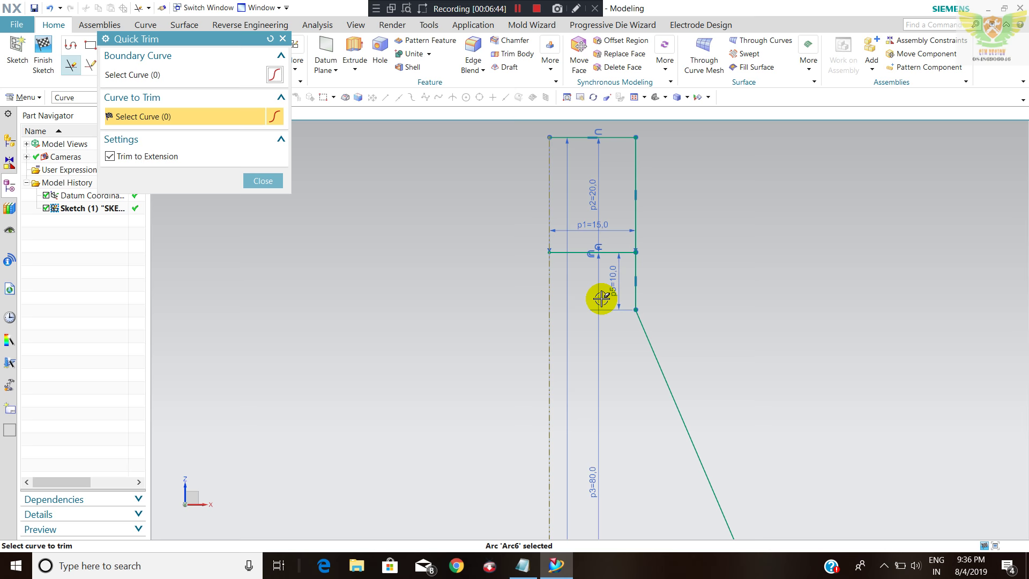
{"action": "key", "text": "Escape"}
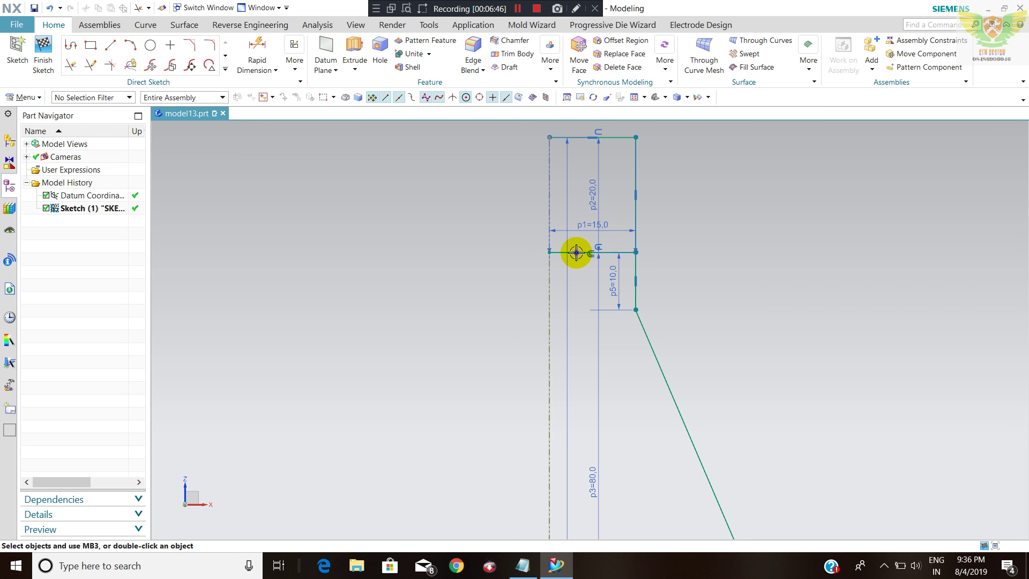
- Convert the neck's horizontal line and the top line to reference lines
{"action": "right_click", "coordinate": [574, 252]}
{"action": "left_click", "coordinate": [622, 131]}
{"action": "right_click", "coordinate": [582, 139]}
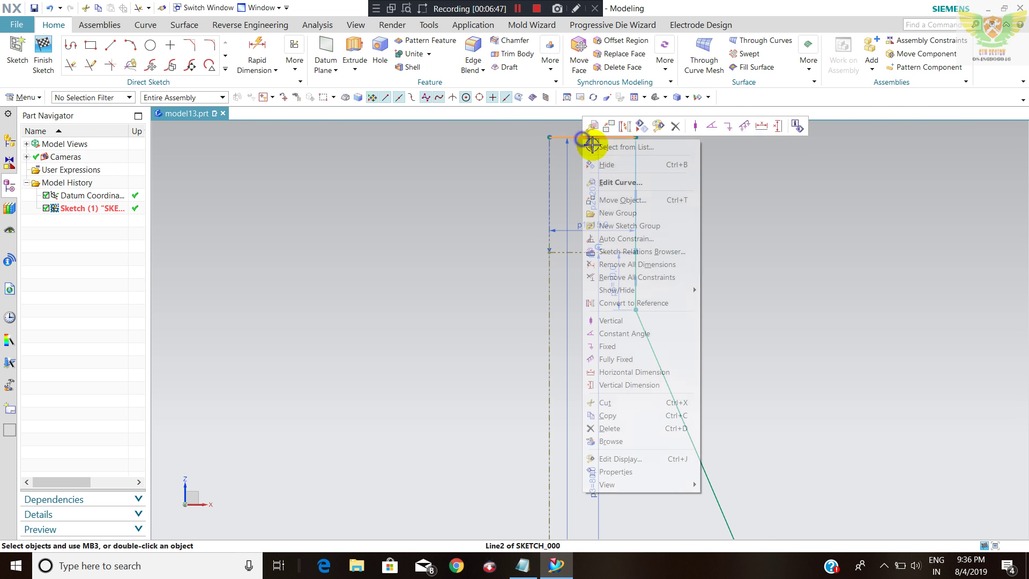
{"action": "left_click", "coordinate": [625, 124]}
{"action": "scroll", "coordinate": [658, 300], "scroll_direction": "down", "scroll_amount": 2}
{"action": "scroll", "coordinate": [658, 300], "scroll_direction": "up", "scroll_amount": 2}
{"action": "scroll", "coordinate": [581, 267], "scroll_direction": "up", "scroll_amount": 1}
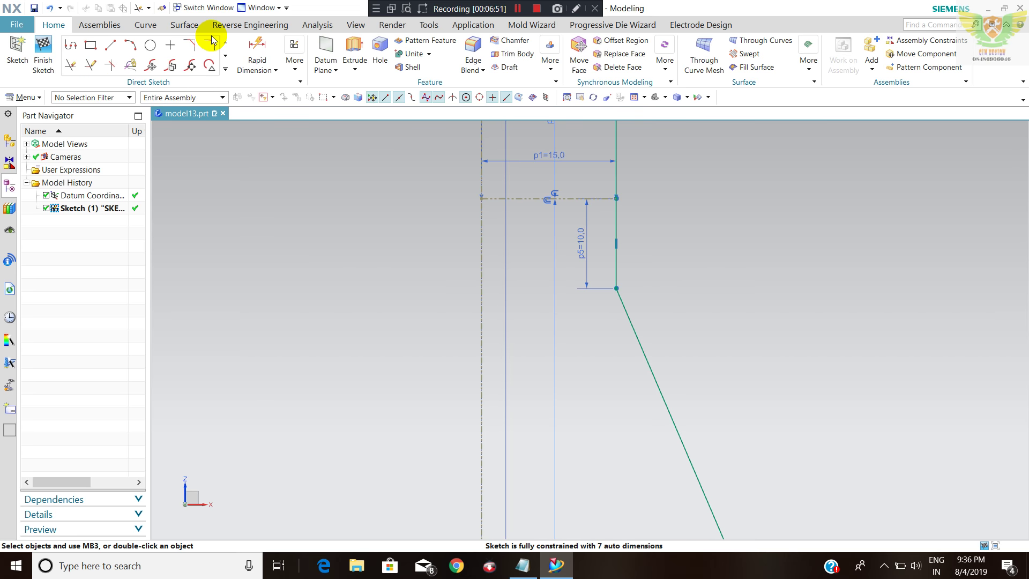
- Fillet the neck and shoulder corners with radius 20
{"action": "left_click", "coordinate": [210, 48]}
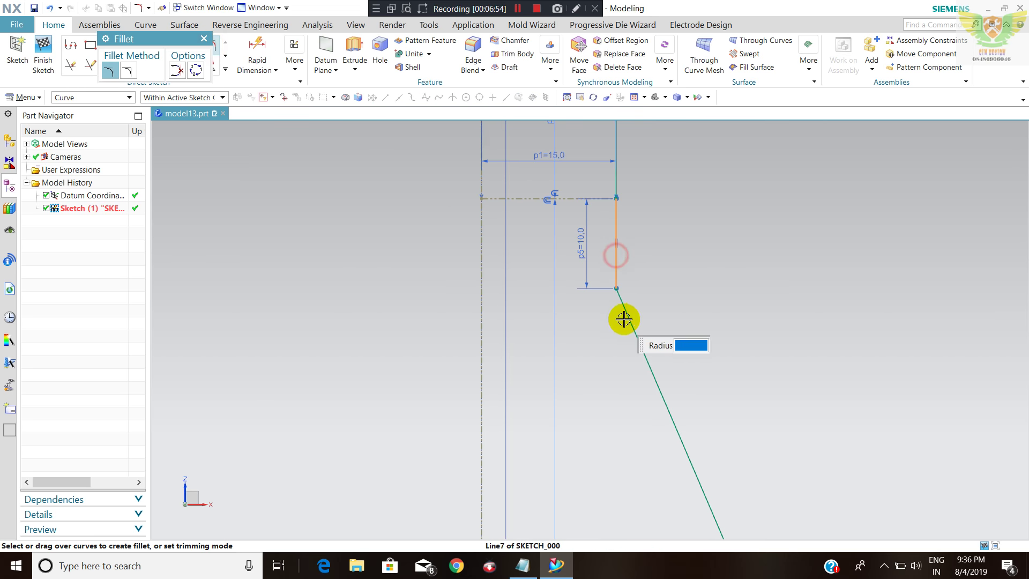
{"action": "left_click", "coordinate": [623, 292]}
{"action": "scroll", "coordinate": [775, 501], "scroll_direction": "down", "scroll_amount": 5}
{"action": "scroll", "coordinate": [712, 351], "scroll_direction": "up", "scroll_amount": 3}
{"action": "scroll", "coordinate": [713, 352], "scroll_direction": "up", "scroll_amount": 3}
{"action": "left_click", "coordinate": [723, 413]}
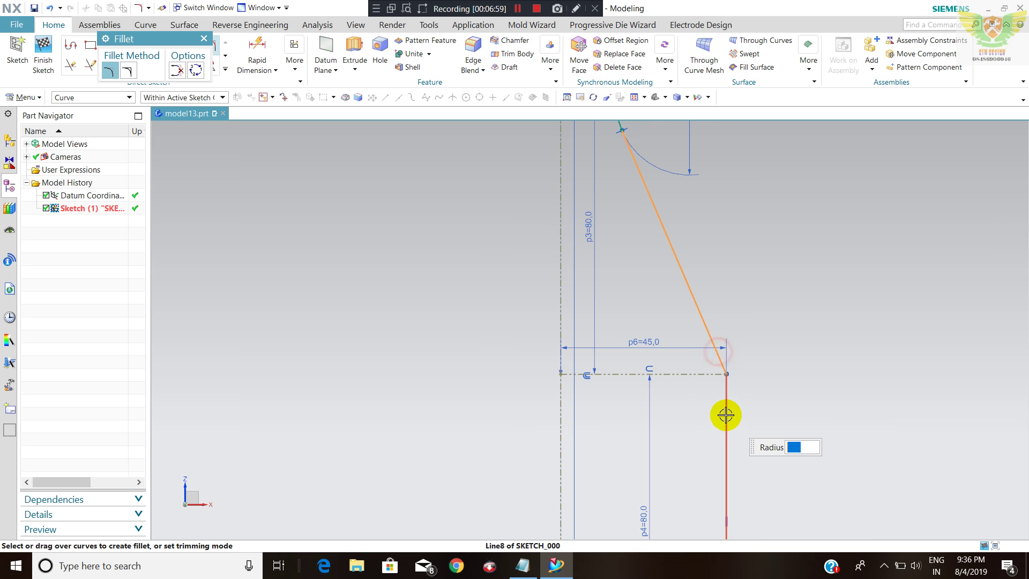
{"action": "left_click", "coordinate": [718, 384]}
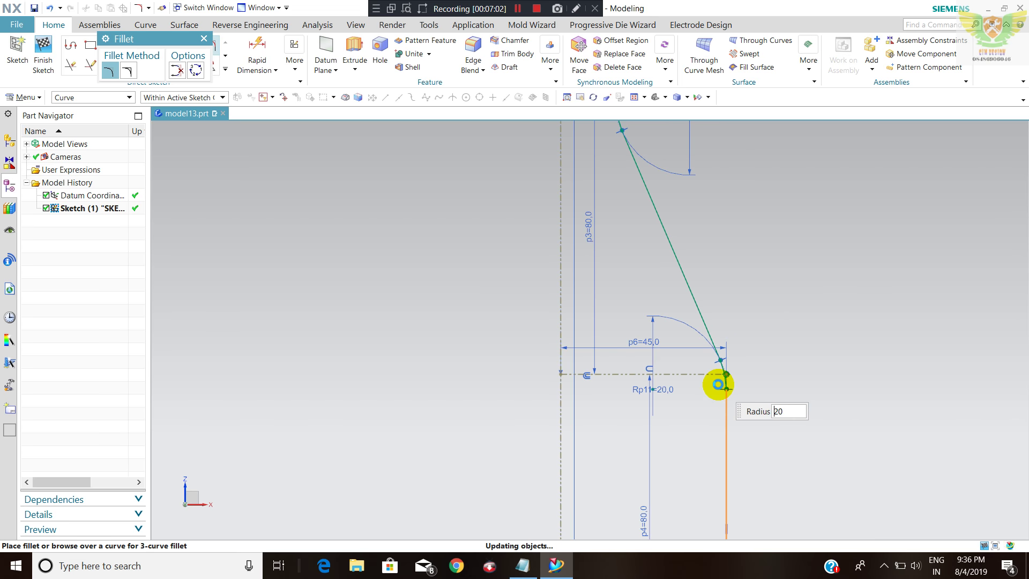
{"action": "scroll", "coordinate": [699, 338], "scroll_direction": "up", "scroll_amount": 3}
{"action": "scroll", "coordinate": [695, 257], "scroll_direction": "down", "scroll_amount": 2}
{"action": "scroll", "coordinate": [698, 379], "scroll_direction": "down", "scroll_amount": 2}
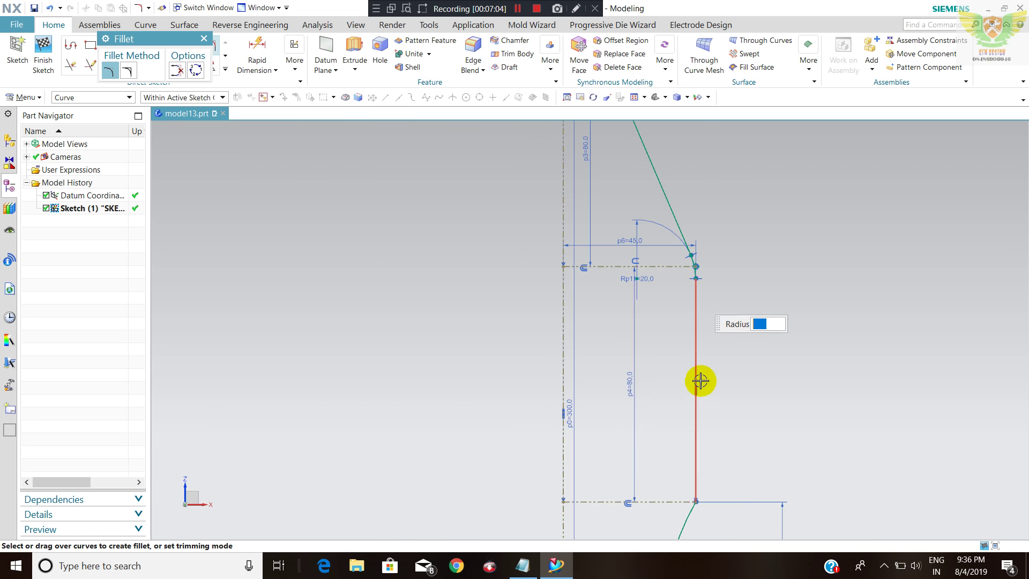
{"action": "scroll", "coordinate": [683, 497], "scroll_direction": "up", "scroll_amount": 2}
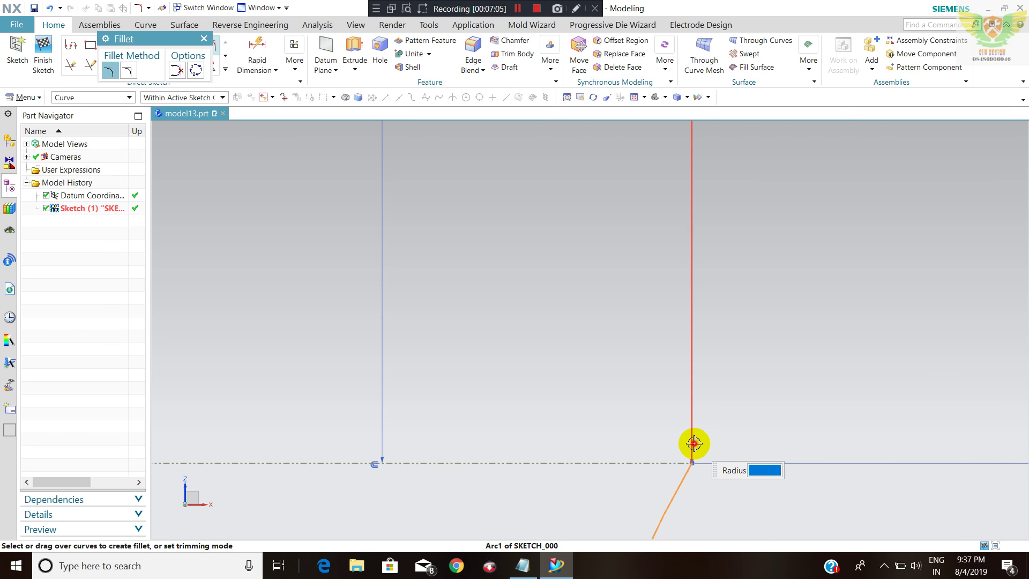
- Fillet the lower body corner with radius 20 and finish the sketch
{"action": "left_click", "coordinate": [691, 460]}
{"action": "left_click", "coordinate": [677, 467]}
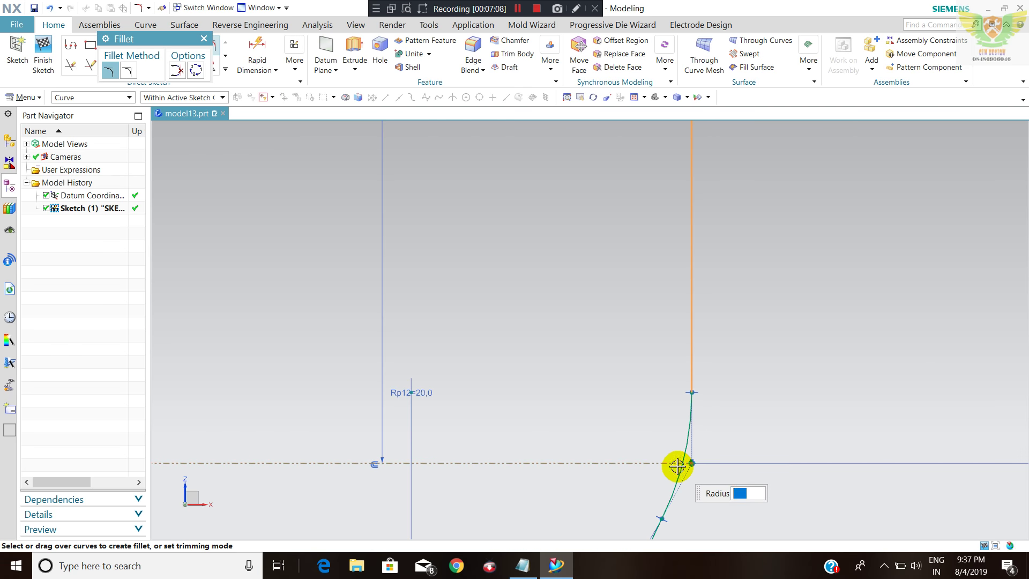
{"action": "scroll", "coordinate": [682, 333], "scroll_direction": "down", "scroll_amount": 3}
{"action": "scroll", "coordinate": [712, 470], "scroll_direction": "down", "scroll_amount": 3}
{"action": "scroll", "coordinate": [678, 470], "scroll_direction": "up", "scroll_amount": 3}
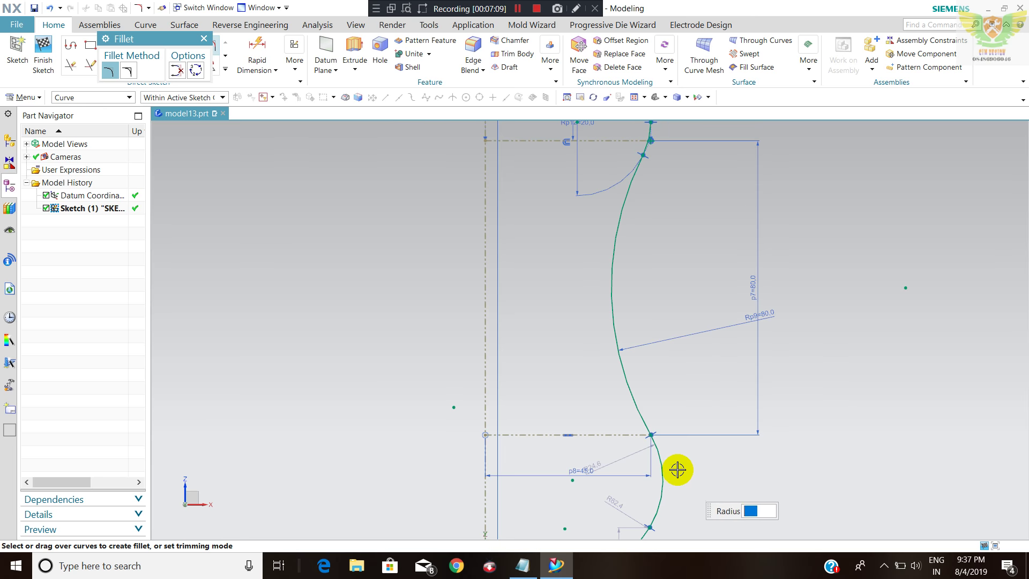
{"action": "scroll", "coordinate": [671, 460], "scroll_direction": "down", "scroll_amount": 3}
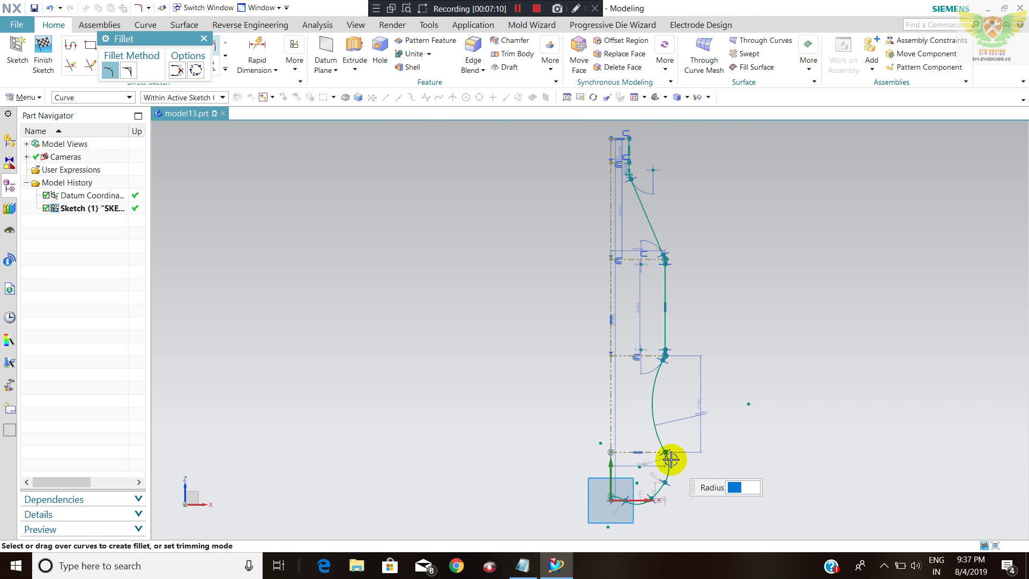
{"action": "left_click", "coordinate": [203, 40]}
{"action": "left_click", "coordinate": [43, 51]}
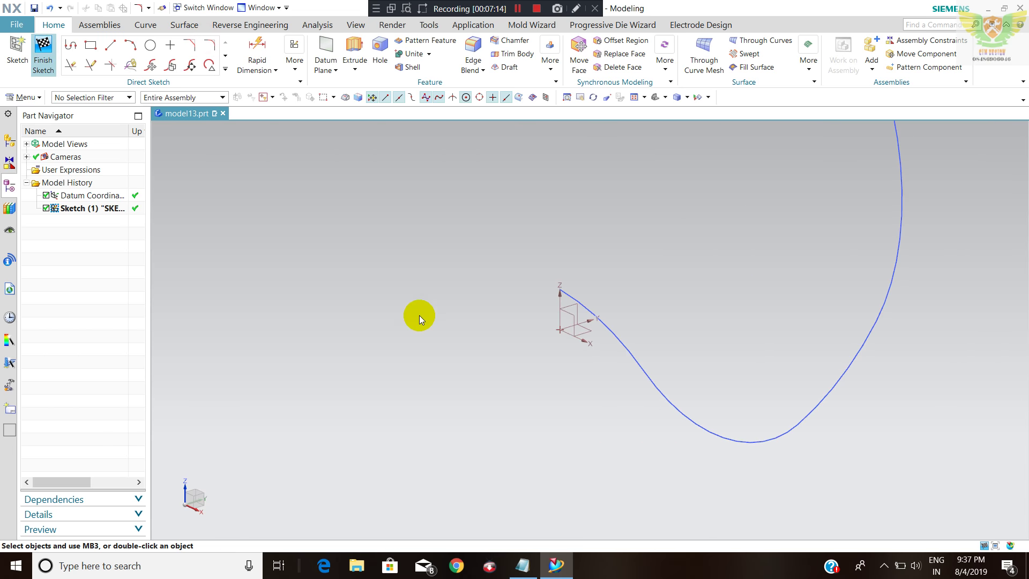
{"action": "middle_click_drag", "start_coordinate": [466, 381], "coordinate": [604, 395]}
{"action": "left_click", "coordinate": [156, 69]}
- Revolve the profile curves 0–360° about the Z vector through the origin into a solid
{"action": "left_click", "coordinate": [172, 96]}
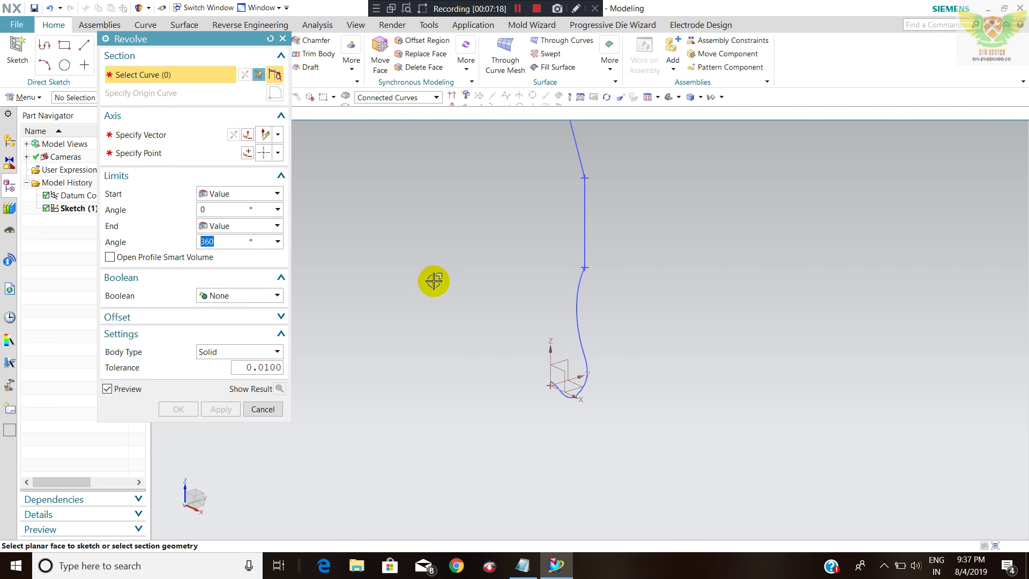
{"action": "left_click", "coordinate": [584, 202]}
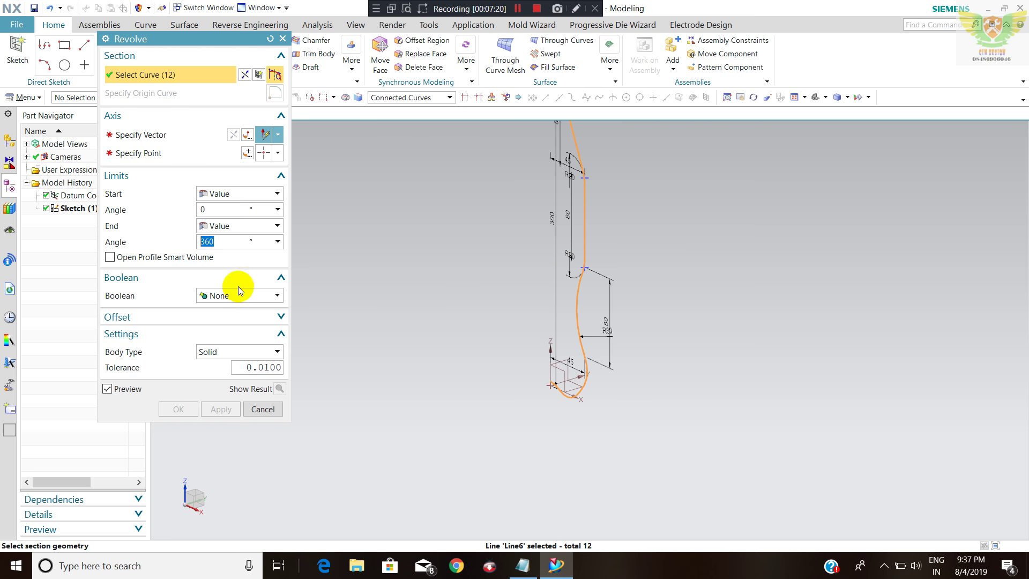
{"action": "left_click", "coordinate": [172, 136]}
{"action": "left_click", "coordinate": [590, 305]}
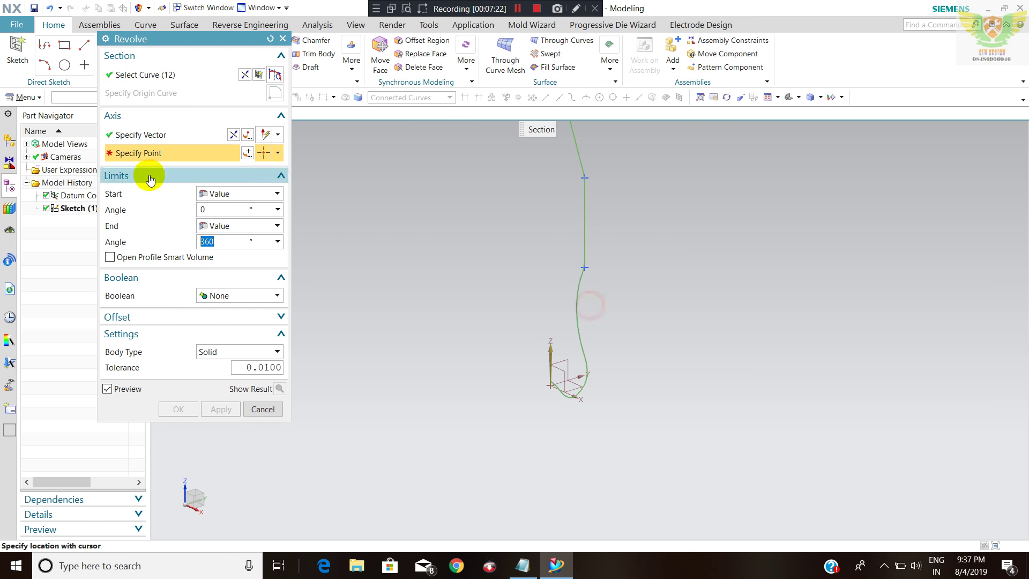
{"action": "left_click", "coordinate": [247, 153]}
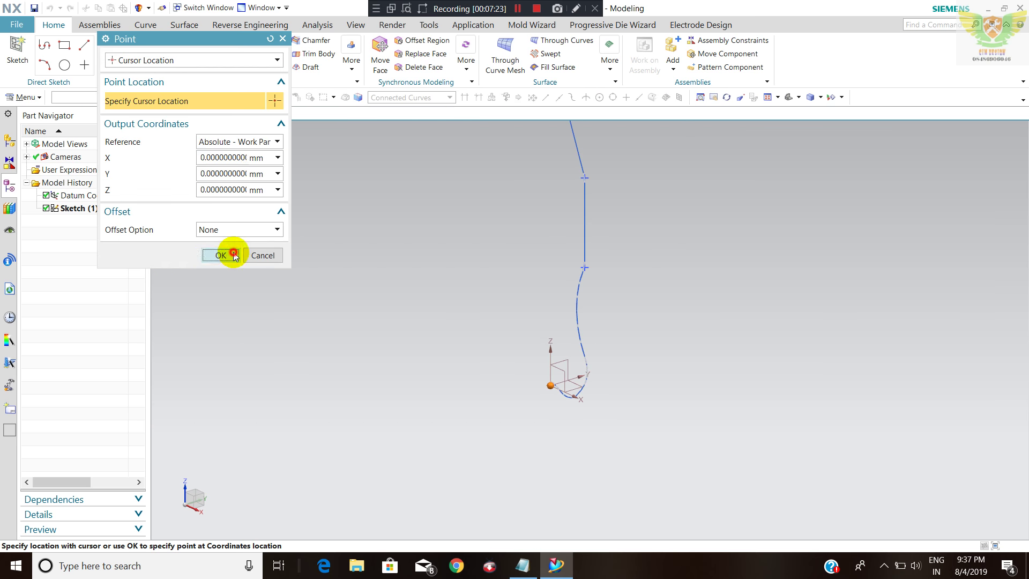
{"action": "left_click", "coordinate": [226, 255]}
{"action": "middle_click_drag", "start_coordinate": [574, 262], "coordinate": [574, 237]}
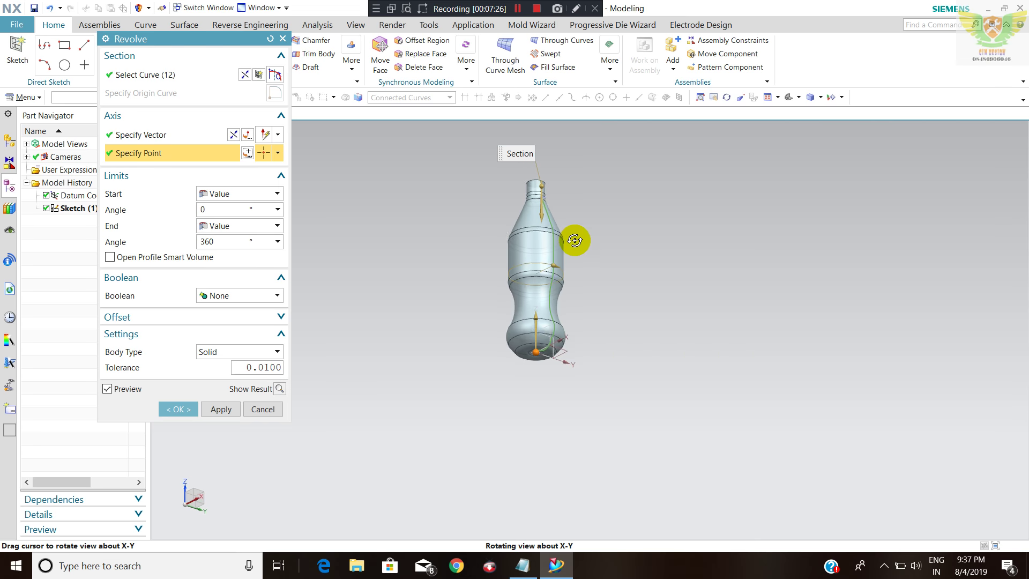
{"action": "left_click", "coordinate": [178, 408]}
{"action": "scroll", "coordinate": [592, 284], "scroll_direction": "up", "scroll_amount": 2}
{"action": "mouse_move", "coordinate": [592, 285]}
{"action": "middle_mouse_down"}
{"action": "mouse_move", "coordinate": [560, 349]}
{"action": "mouse_move", "coordinate": [543, 343]}
{"action": "middle_mouse_up"}
- In the profile sketch, change the waist arc's radius dimension p9 from 80 to 120 mm
{"action": "double_click", "coordinate": [540, 323]}
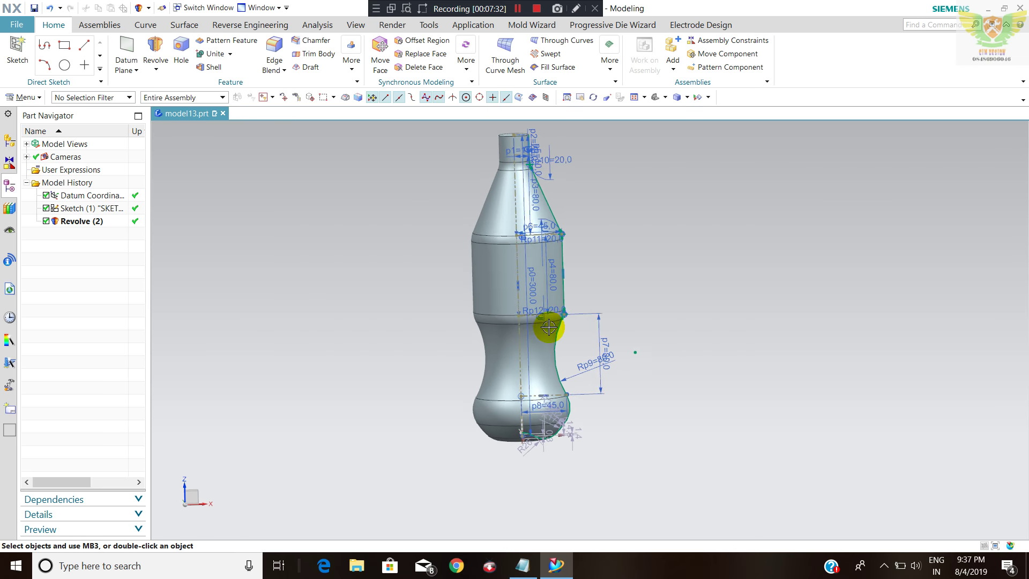
{"action": "scroll", "coordinate": [601, 404], "scroll_direction": "up", "scroll_amount": 4}
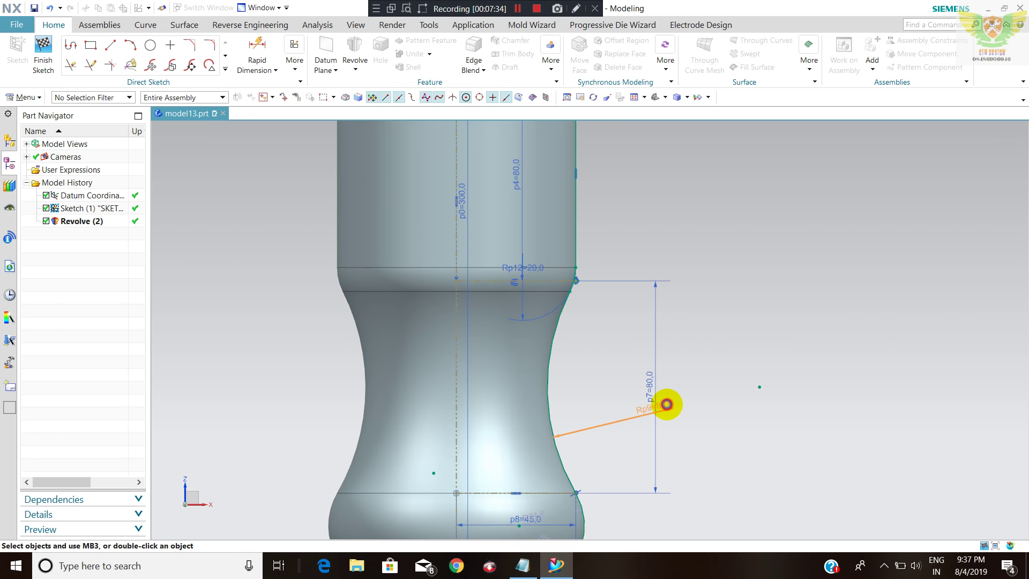
{"action": "double_click", "coordinate": [667, 404]}
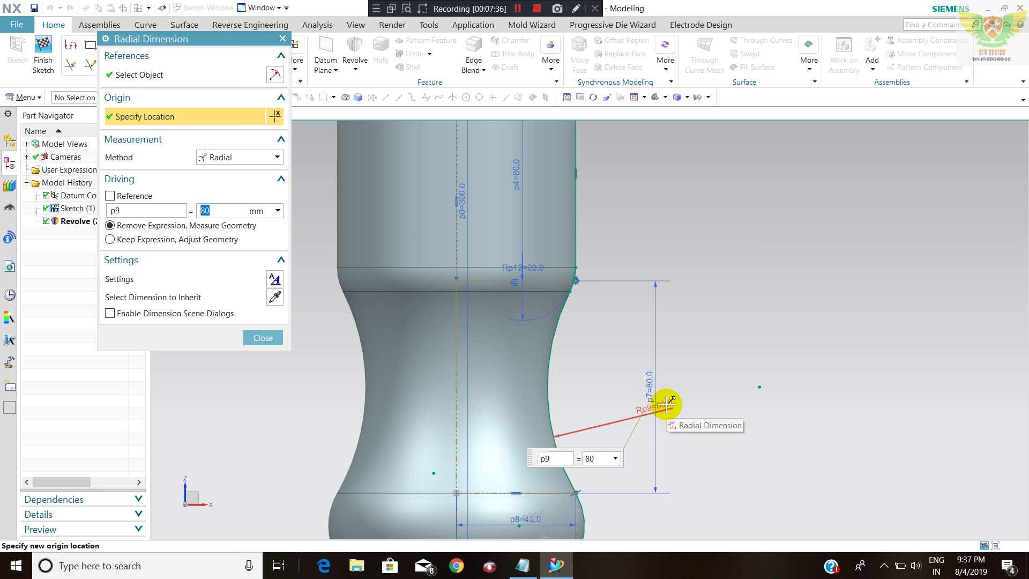
{"action": "key", "text": "Return"}
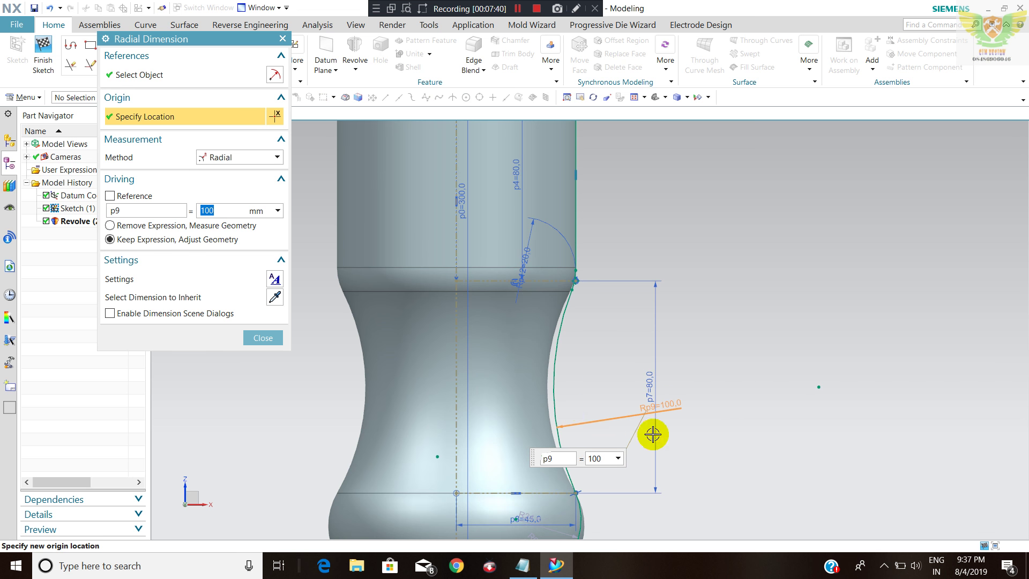
{"action": "type", "text": "0"}
{"action": "key", "text": "Return"}
{"action": "scroll", "coordinate": [763, 356], "scroll_direction": "down", "scroll_amount": 3}
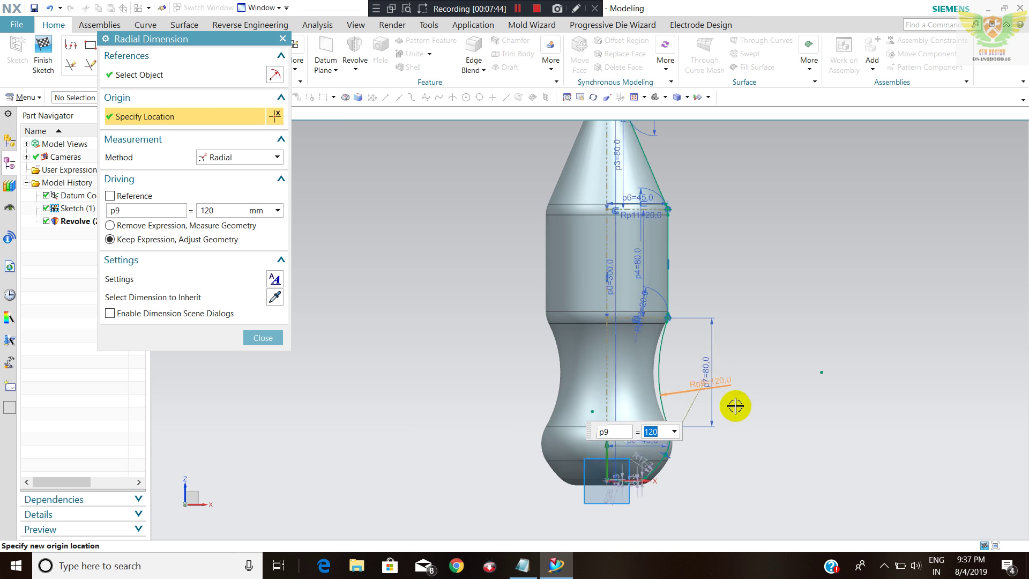
{"action": "scroll", "coordinate": [691, 445], "scroll_direction": "up", "scroll_amount": 2}
{"action": "scroll", "coordinate": [617, 509], "scroll_direction": "up", "scroll_amount": 2}
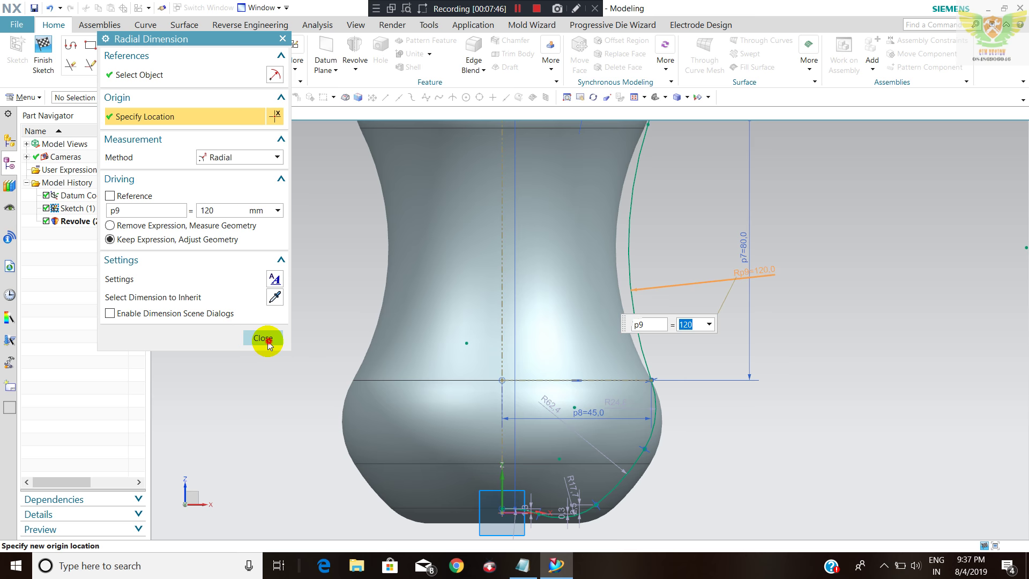
{"action": "left_click", "coordinate": [267, 339]}
- Orbit around the whole bottle and reopen its profile sketch for editing
{"action": "scroll", "coordinate": [622, 304], "scroll_direction": "down", "scroll_amount": 3}
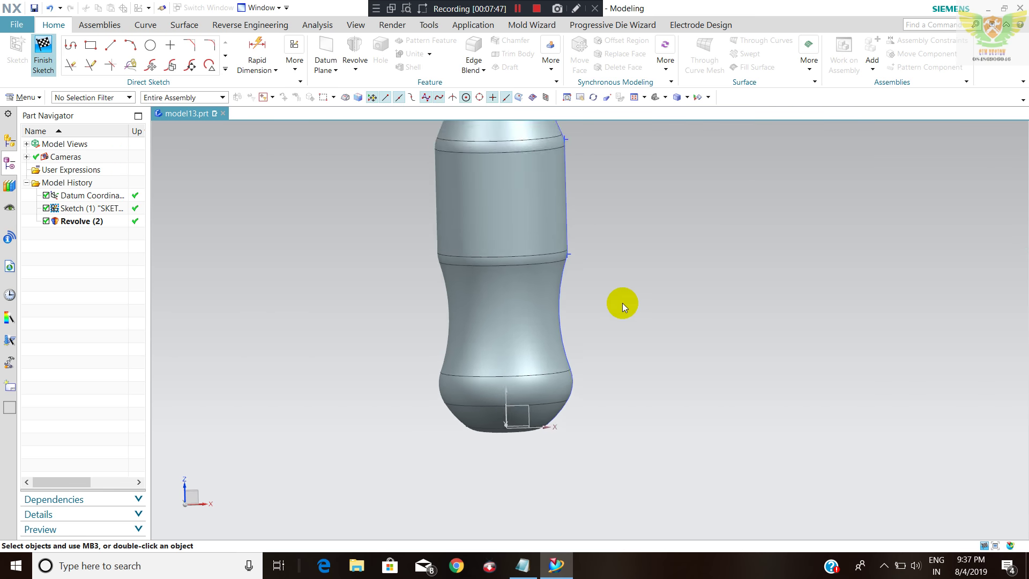
{"action": "scroll", "coordinate": [588, 320], "scroll_direction": "down", "scroll_amount": 2}
{"action": "mouse_move", "coordinate": [588, 319]}
{"action": "middle_mouse_down"}
{"action": "mouse_move", "coordinate": [580, 264]}
{"action": "mouse_move", "coordinate": [575, 293]}
{"action": "mouse_move", "coordinate": [558, 287]}
{"action": "middle_mouse_up"}
{"action": "scroll", "coordinate": [549, 322], "scroll_direction": "up", "scroll_amount": 2}
{"action": "scroll", "coordinate": [549, 316], "scroll_direction": "down", "scroll_amount": 2}
{"action": "scroll", "coordinate": [550, 354], "scroll_direction": "up", "scroll_amount": 2}
{"action": "scroll", "coordinate": [551, 354], "scroll_direction": "up", "scroll_amount": 3}
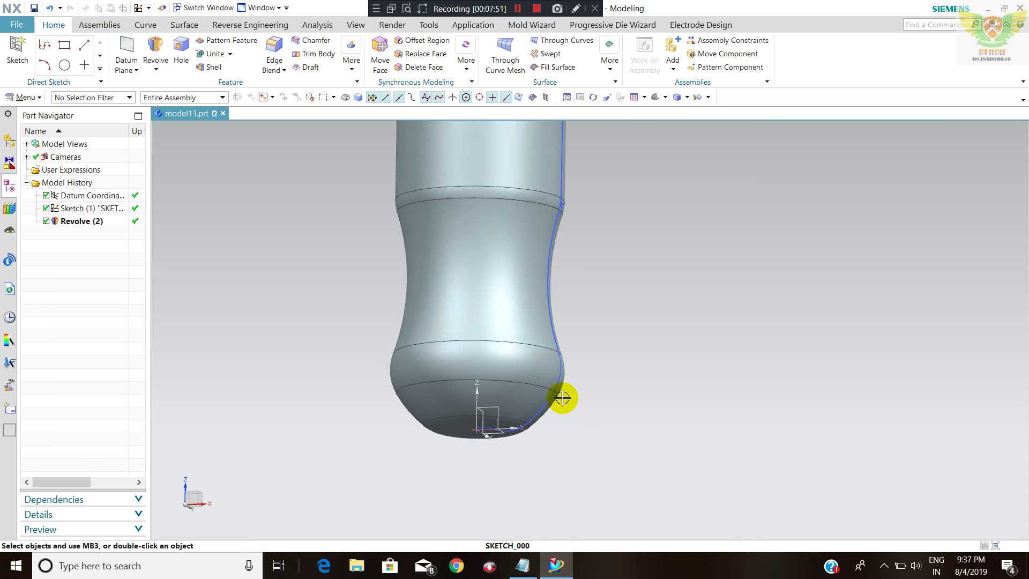
{"action": "scroll", "coordinate": [560, 397], "scroll_direction": "up", "scroll_amount": 2}
{"action": "double_click", "coordinate": [557, 375]}
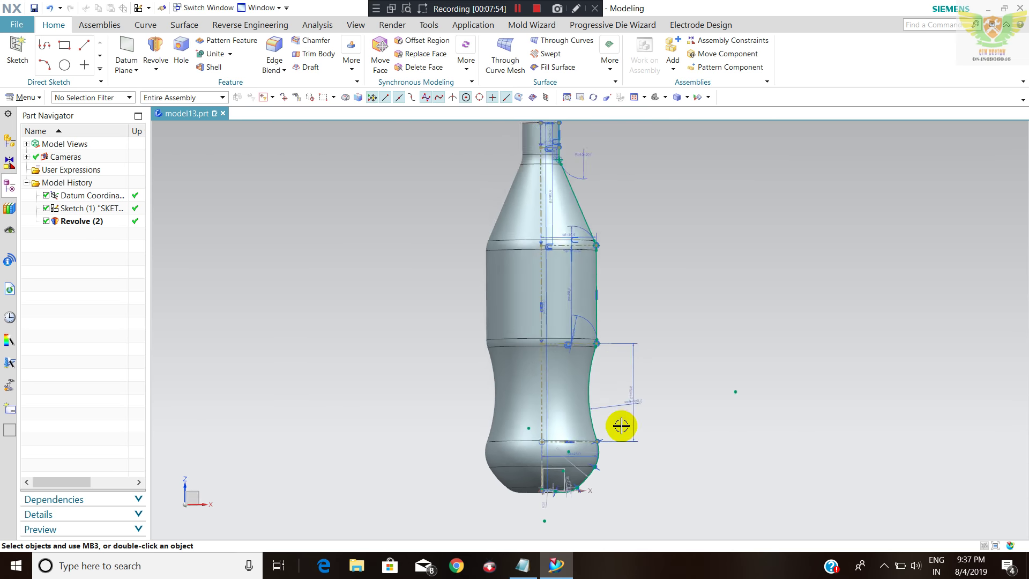
- Try dragging the base arc's end point, cancelling the first attempt and retrying
{"action": "scroll", "coordinate": [620, 425], "scroll_direction": "up", "scroll_amount": 3}
{"action": "scroll", "coordinate": [574, 505], "scroll_direction": "up", "scroll_amount": 3}
{"action": "scroll", "coordinate": [552, 482], "scroll_direction": "up", "scroll_amount": 2}
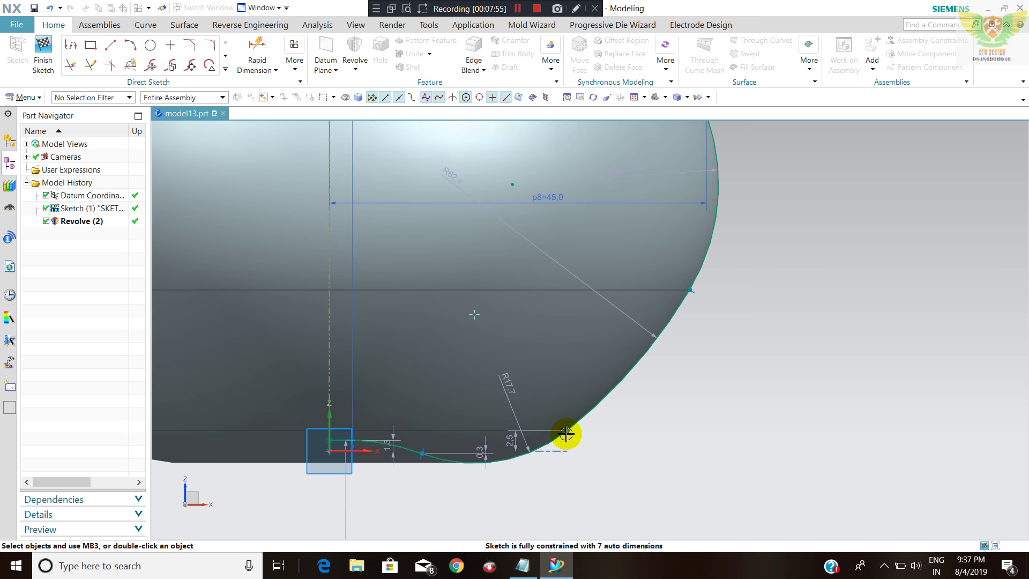
{"action": "left_click_drag", "start_coordinate": [574, 433], "coordinate": [617, 421]}
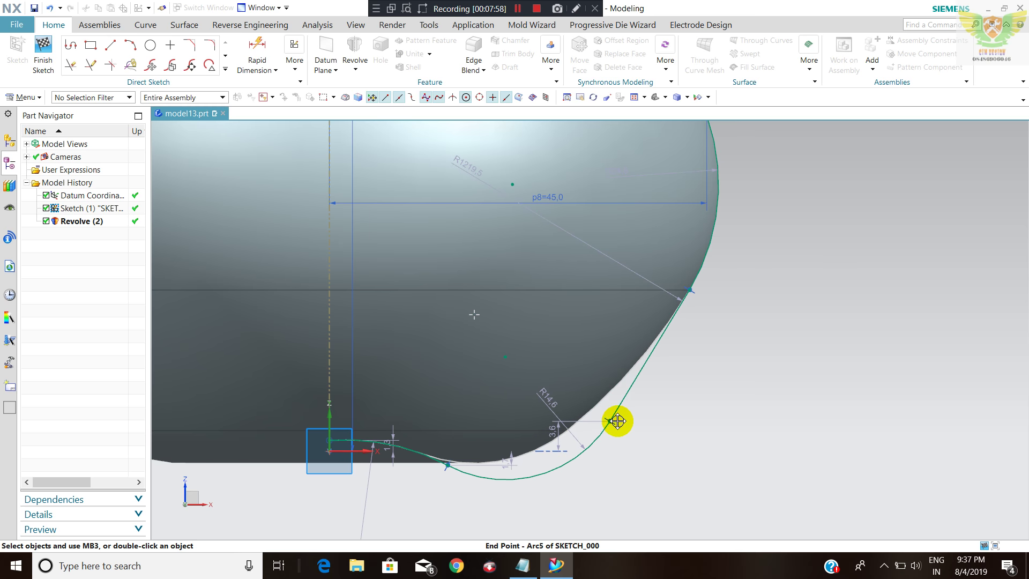
{"action": "key", "text": "Escape"}
{"action": "mouse_move", "coordinate": [570, 428]}
{"action": "left_mouse_down"}
{"action": "mouse_move", "coordinate": [604, 444]}
{"action": "mouse_move", "coordinate": [624, 429]}
{"action": "left_mouse_up"}
- Drag the base arc endpoints to tighten the corner to about R15.9, then finish the sketch
{"action": "scroll", "coordinate": [609, 419], "scroll_direction": "up", "scroll_amount": 3}
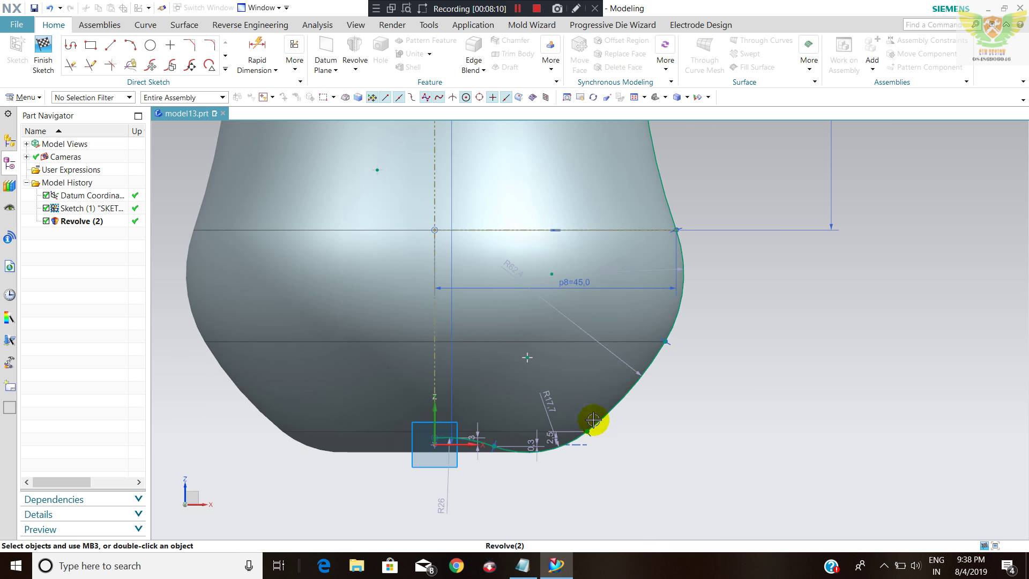
{"action": "scroll", "coordinate": [584, 440], "scroll_direction": "down", "scroll_amount": 3}
{"action": "left_click_drag", "start_coordinate": [404, 455], "coordinate": [432, 463]}
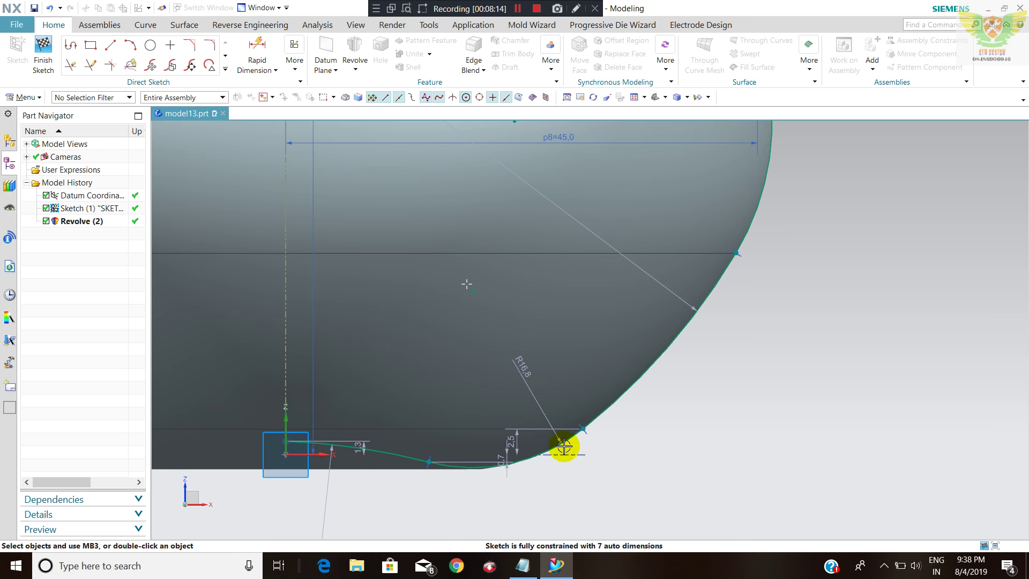
{"action": "left_click_drag", "start_coordinate": [586, 428], "coordinate": [620, 415]}
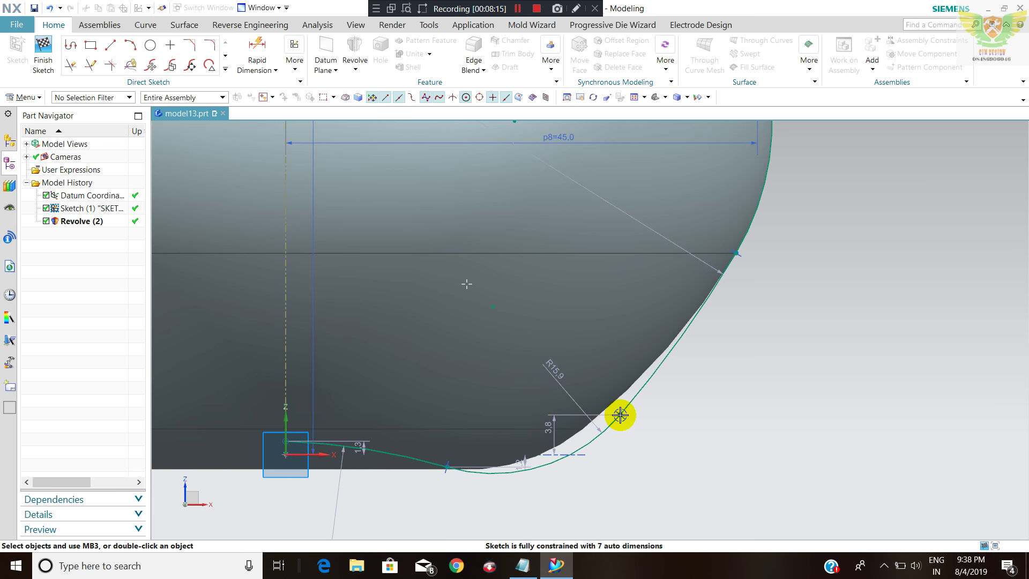
{"action": "scroll", "coordinate": [659, 411], "scroll_direction": "down", "scroll_amount": 3}
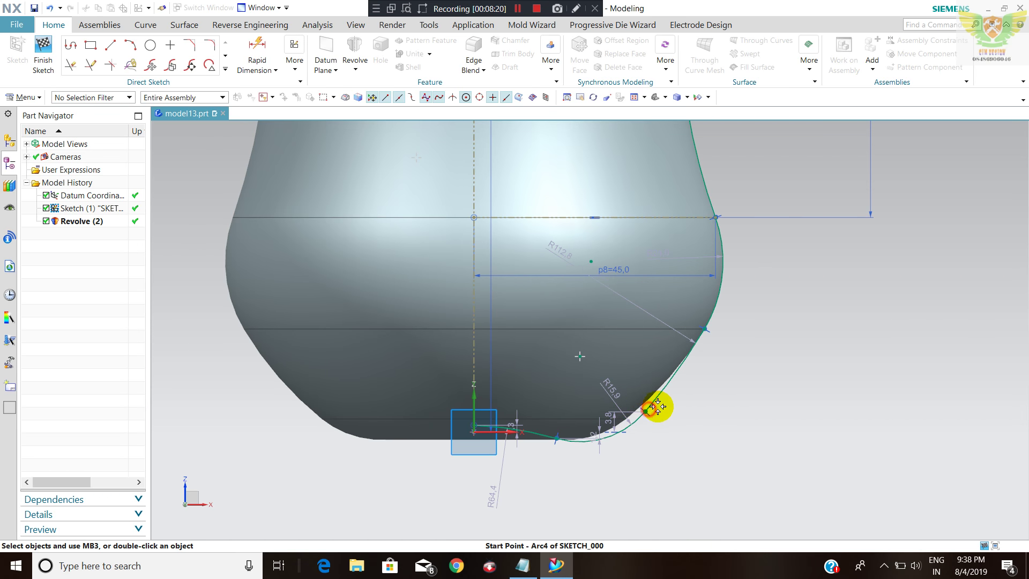
{"action": "left_click_drag", "start_coordinate": [680, 405], "coordinate": [641, 417]}
{"action": "left_click", "coordinate": [43, 51]}
- Orbit the bottle to a front view and reopen the profile sketch for editing
{"action": "scroll", "coordinate": [550, 303], "scroll_direction": "down", "scroll_amount": 3}
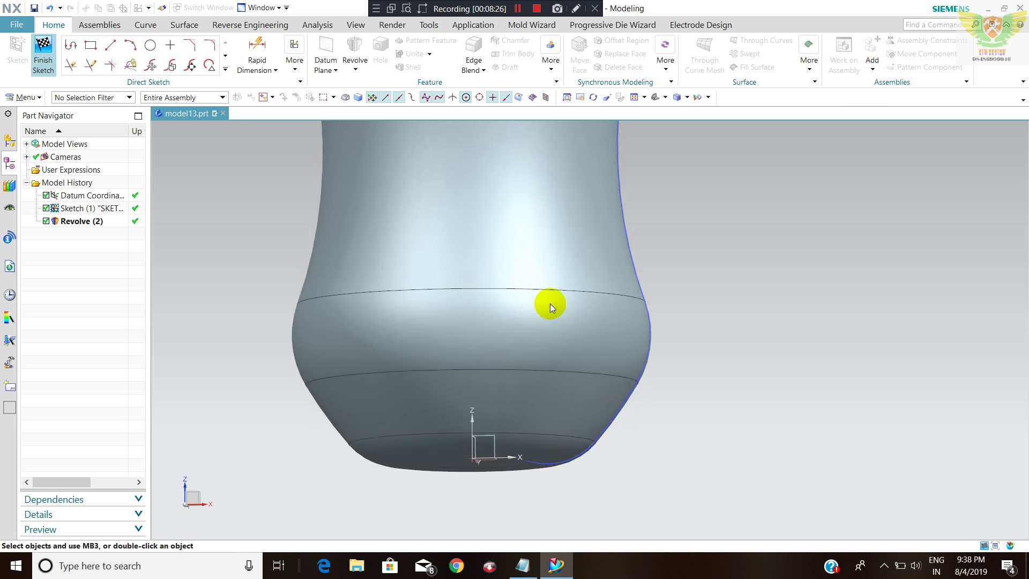
{"action": "scroll", "coordinate": [613, 356], "scroll_direction": "down", "scroll_amount": 2}
{"action": "scroll", "coordinate": [631, 349], "scroll_direction": "down", "scroll_amount": 2}
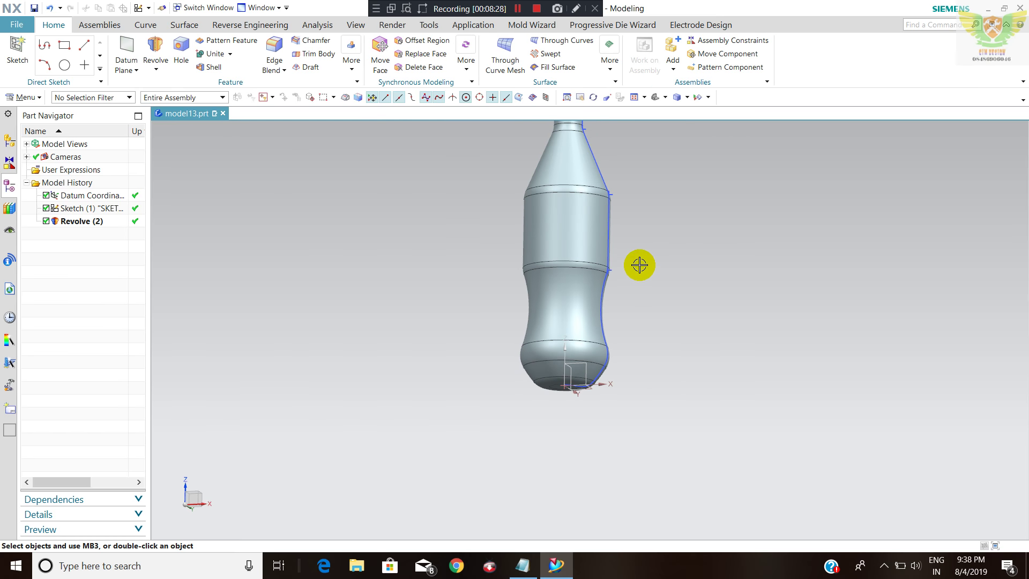
{"action": "scroll", "coordinate": [607, 378], "scroll_direction": "down", "scroll_amount": 2}
{"action": "middle_click_drag", "start_coordinate": [608, 378], "coordinate": [679, 324]}
{"action": "scroll", "coordinate": [646, 321], "scroll_direction": "up", "scroll_amount": 2}
{"action": "scroll", "coordinate": [647, 321], "scroll_direction": "down", "scroll_amount": 2}
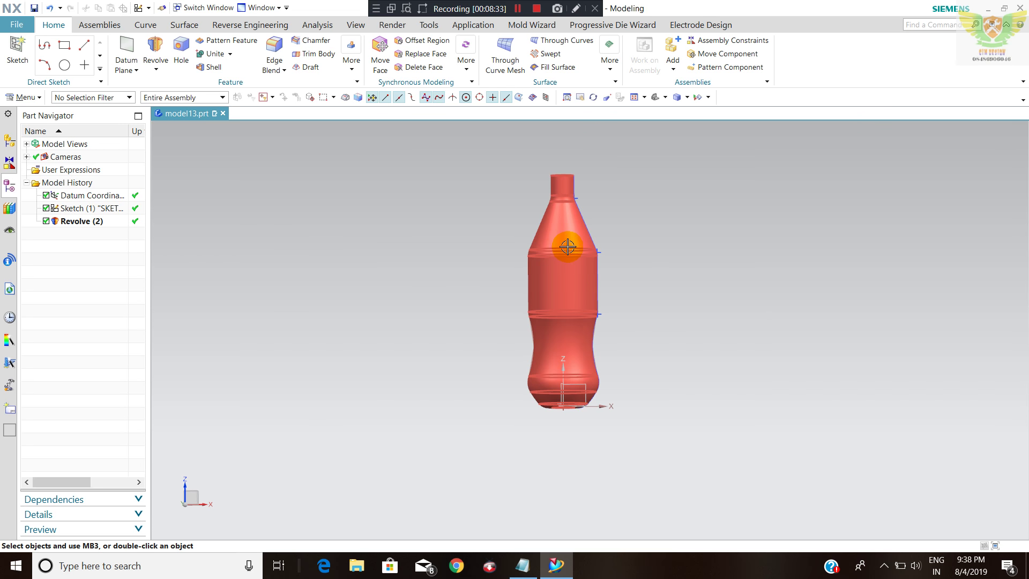
{"action": "left_click", "coordinate": [585, 312]}
{"action": "scroll", "coordinate": [559, 384], "scroll_direction": "up", "scroll_amount": 3}
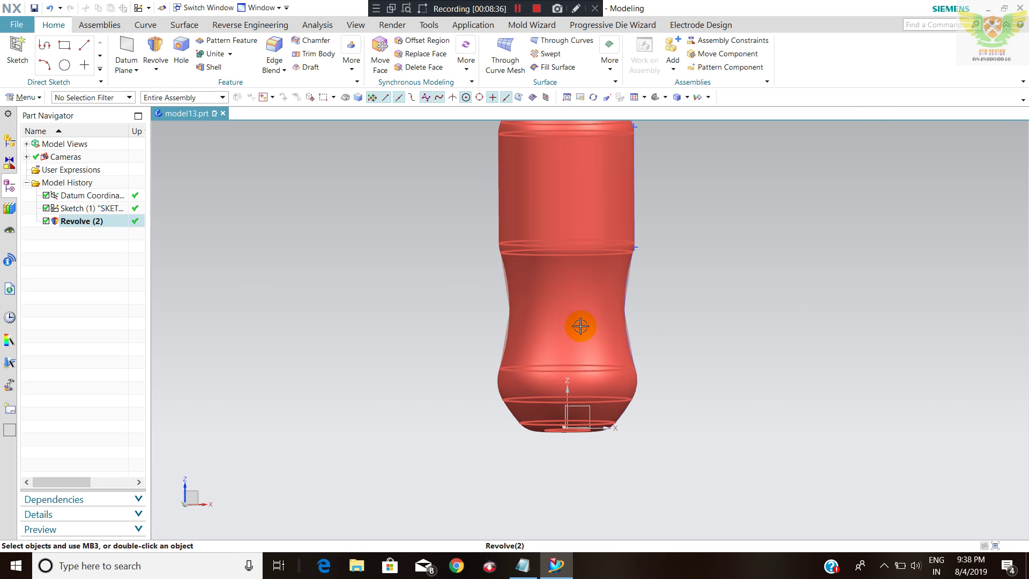
{"action": "scroll", "coordinate": [619, 415], "scroll_direction": "up", "scroll_amount": 4}
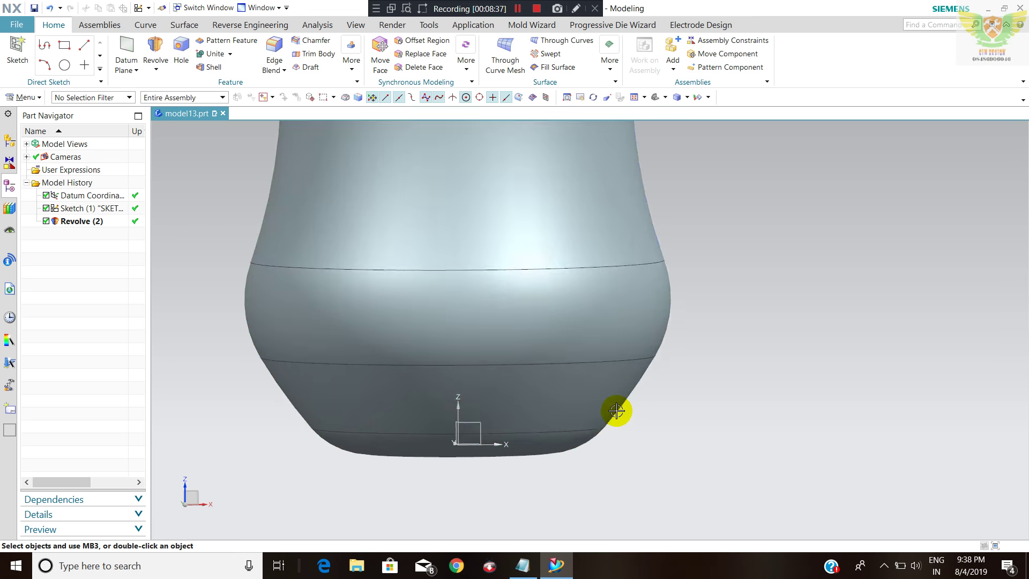
{"action": "key", "text": "Escape"}
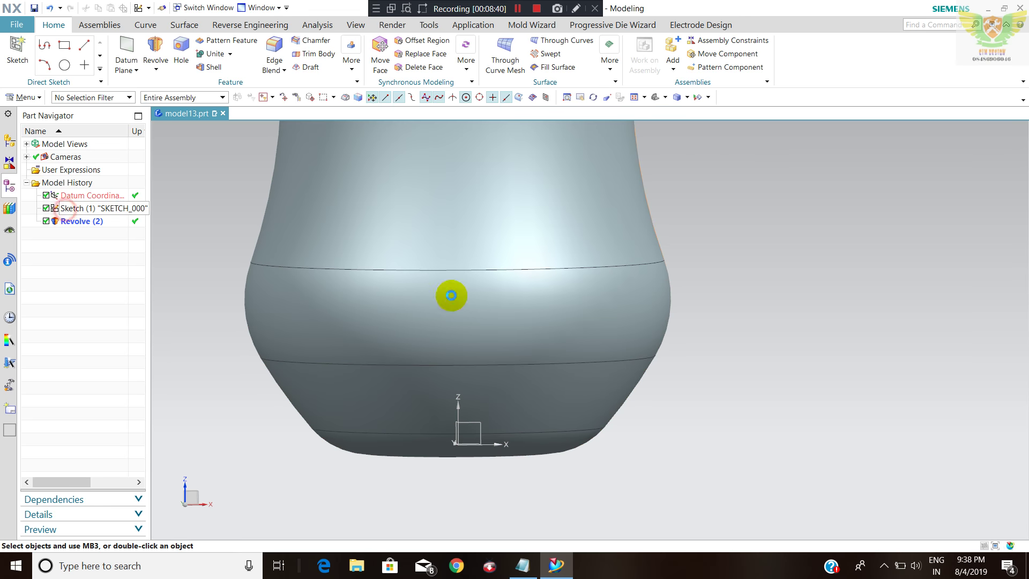
{"action": "double_click", "coordinate": [452, 295]}
- Drag the bottom arc's end and start points lower to reshape the base
{"action": "scroll", "coordinate": [585, 486], "scroll_direction": "up", "scroll_amount": 5}
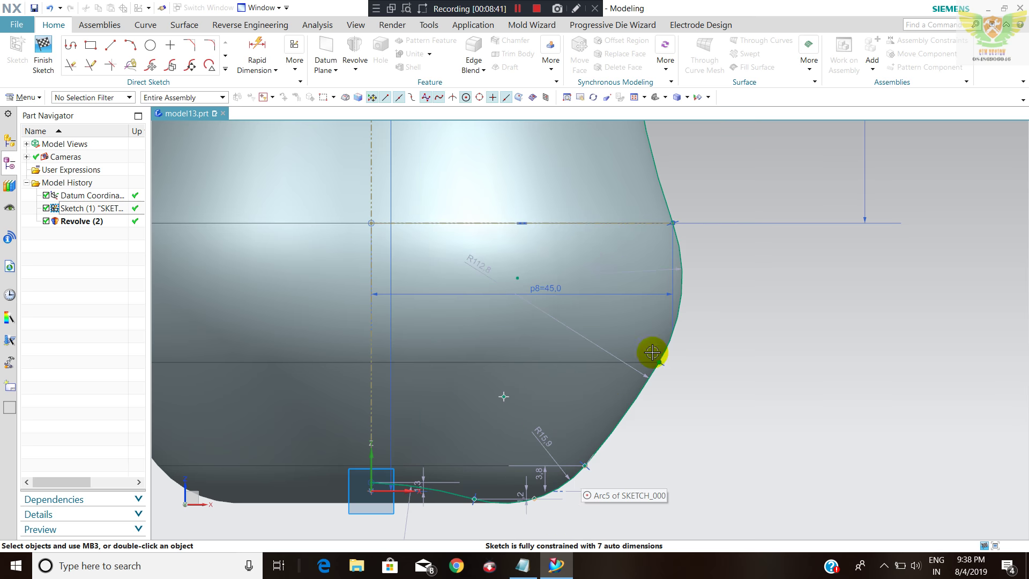
{"action": "scroll", "coordinate": [652, 352], "scroll_direction": "down", "scroll_amount": 2}
{"action": "left_click_drag", "start_coordinate": [491, 424], "coordinate": [489, 438]}
{"action": "left_click_drag", "start_coordinate": [554, 430], "coordinate": [555, 450]}
{"action": "left_click_drag", "start_coordinate": [623, 412], "coordinate": [628, 436]}
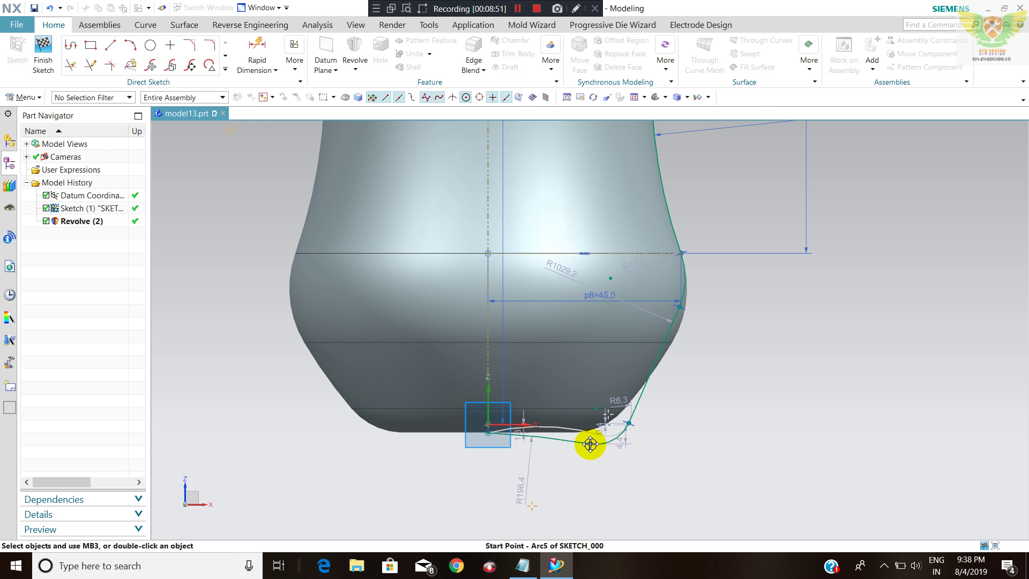
{"action": "left_click_drag", "start_coordinate": [590, 444], "coordinate": [590, 443]}
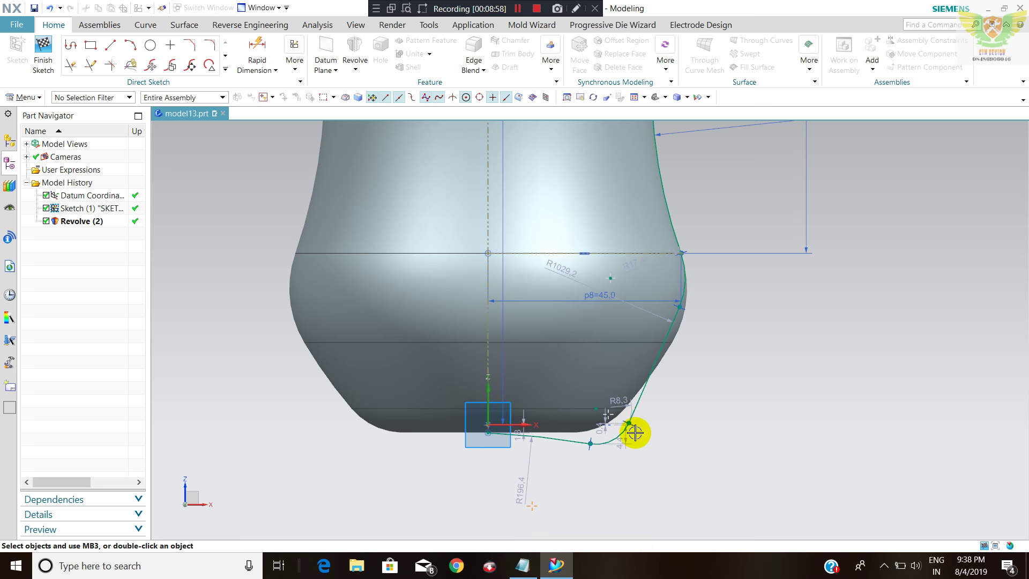
- Adjust the tangent joint near the base edge for an R8.3 corner and finish the sketch
{"action": "scroll", "coordinate": [653, 418], "scroll_direction": "down", "scroll_amount": 3}
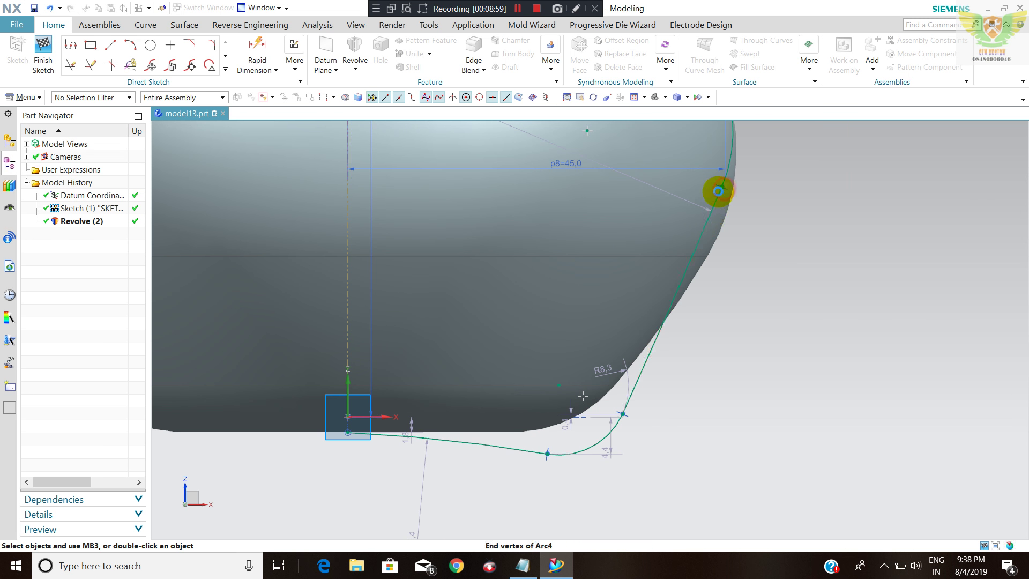
{"action": "left_click", "coordinate": [718, 190]}
{"action": "left_click_drag", "start_coordinate": [717, 189], "coordinate": [727, 205]}
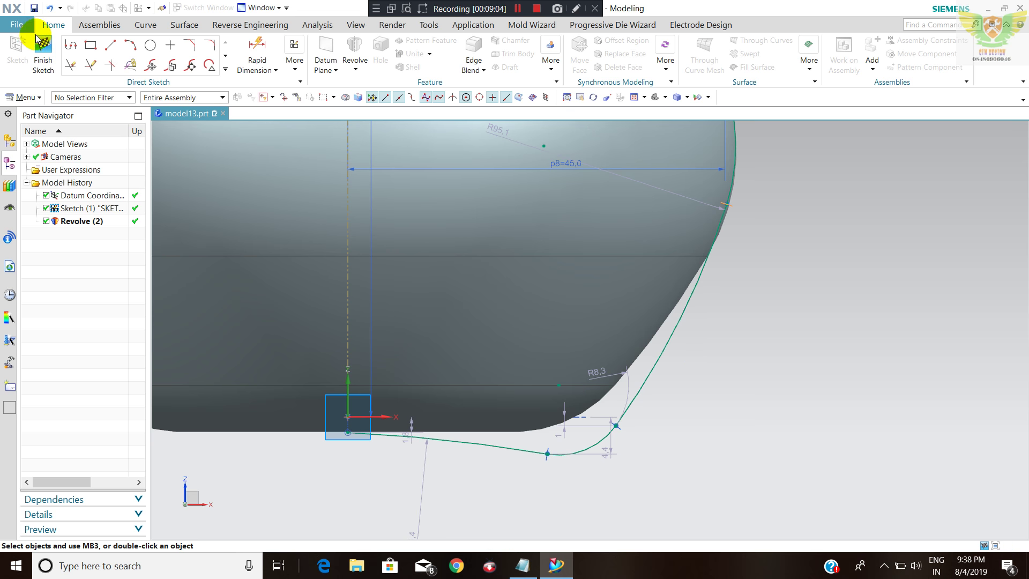
{"action": "left_click", "coordinate": [37, 40]}
{"action": "scroll", "coordinate": [705, 343], "scroll_direction": "down", "scroll_amount": 3}
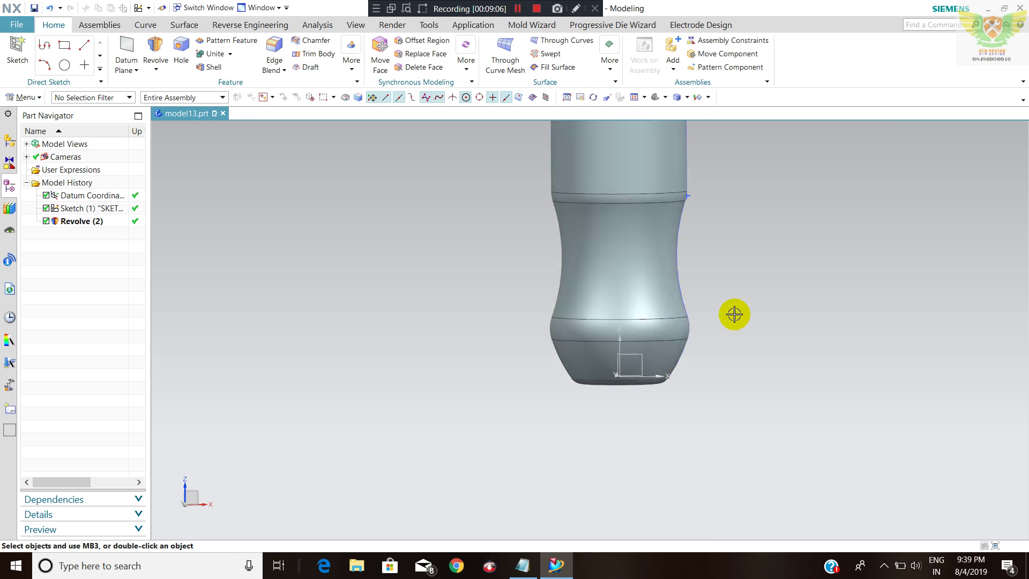
{"action": "scroll", "coordinate": [735, 314], "scroll_direction": "down", "scroll_amount": 2}
{"action": "middle_click_drag", "start_coordinate": [763, 244], "coordinate": [753, 267]}
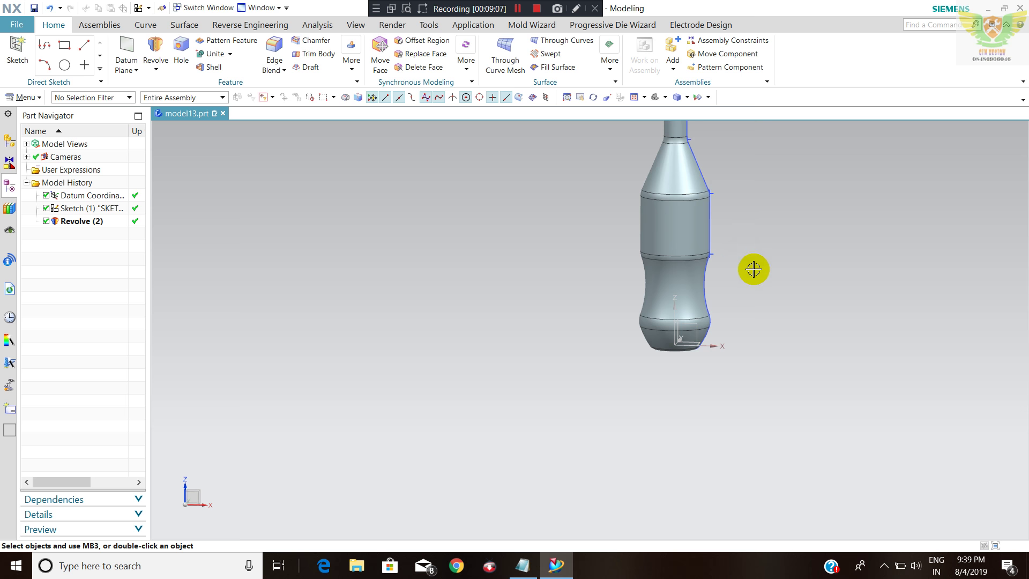
{"action": "scroll", "coordinate": [723, 306], "scroll_direction": "up", "scroll_amount": 4}
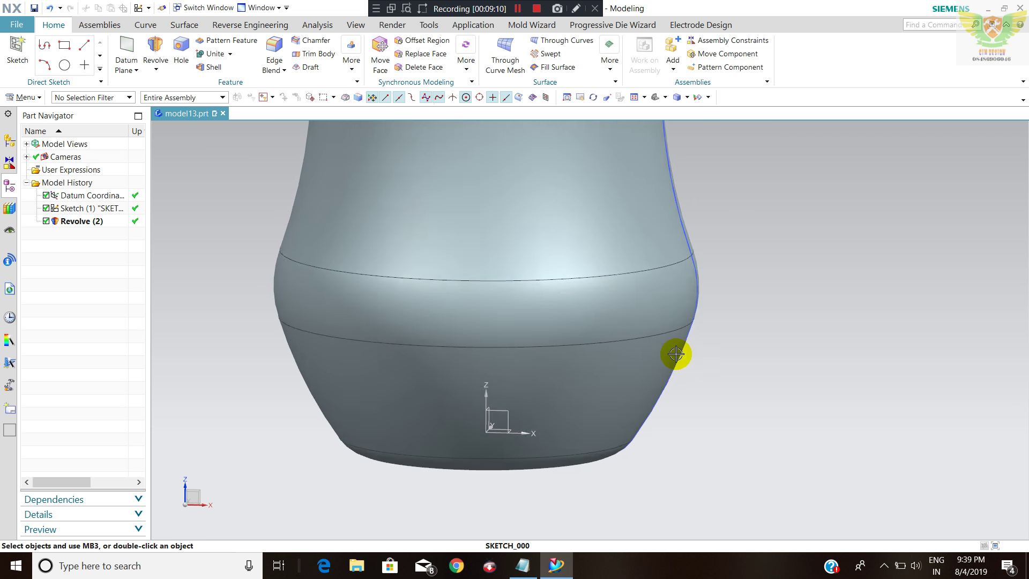
{"action": "middle_click_drag", "start_coordinate": [673, 352], "coordinate": [678, 309]}
{"action": "scroll", "coordinate": [697, 321], "scroll_direction": "down", "scroll_amount": 2}
{"action": "scroll", "coordinate": [740, 268], "scroll_direction": "down", "scroll_amount": 2}
{"action": "scroll", "coordinate": [767, 193], "scroll_direction": "down", "scroll_amount": 1}
{"action": "scroll", "coordinate": [697, 268], "scroll_direction": "up", "scroll_amount": 1}
{"action": "scroll", "coordinate": [758, 209], "scroll_direction": "down", "scroll_amount": 2}
{"action": "scroll", "coordinate": [680, 320], "scroll_direction": "down", "scroll_amount": 1}
{"action": "scroll", "coordinate": [685, 368], "scroll_direction": "up", "scroll_amount": 1}
{"action": "mouse_move", "coordinate": [685, 368]}
{"action": "middle_mouse_down"}
{"action": "mouse_move", "coordinate": [737, 332]}
{"action": "mouse_move", "coordinate": [722, 292]}
{"action": "mouse_move", "coordinate": [710, 381]}
{"action": "middle_mouse_up"}
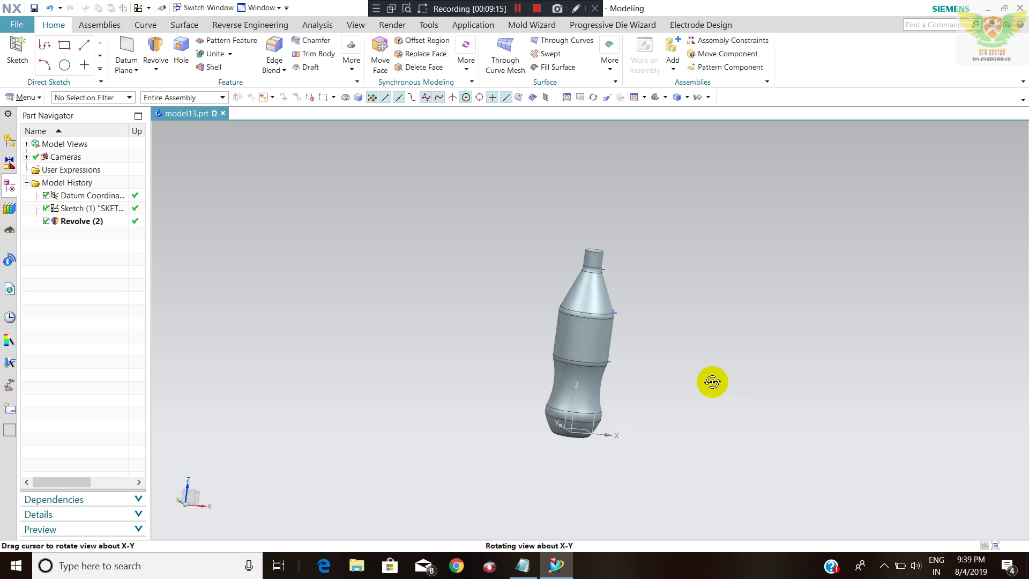
{"action": "scroll", "coordinate": [684, 366], "scroll_direction": "up", "scroll_amount": 3}
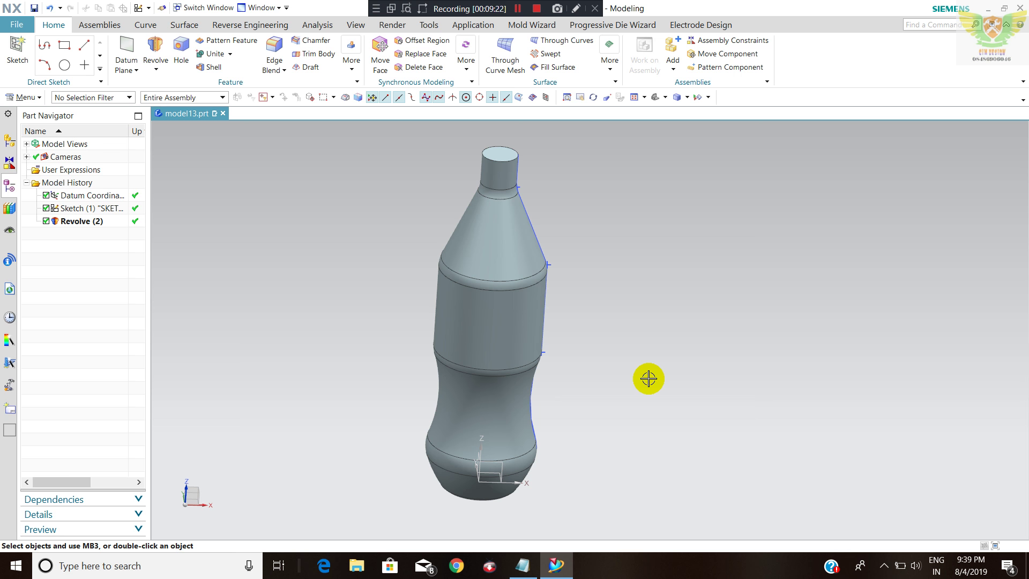
{"action": "scroll", "coordinate": [581, 377], "scroll_direction": "up", "scroll_amount": 3}
{"action": "scroll", "coordinate": [547, 324], "scroll_direction": "down", "scroll_amount": 5}
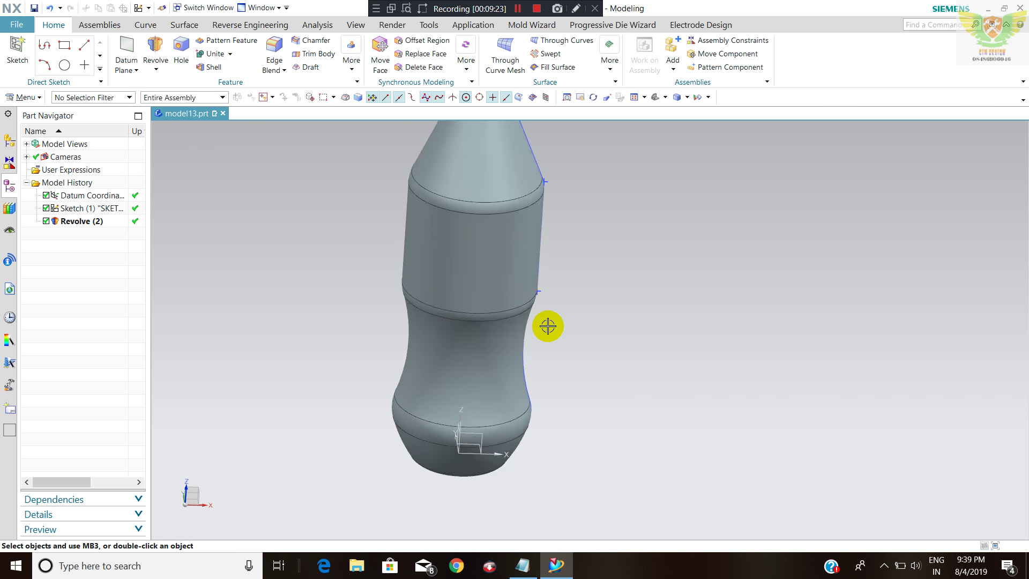
{"action": "middle_click_drag", "start_coordinate": [546, 326], "coordinate": [533, 358]}
- Reopen the profile sketch and Quick Trim away the right-side waist arc
{"action": "double_click", "coordinate": [539, 359]}
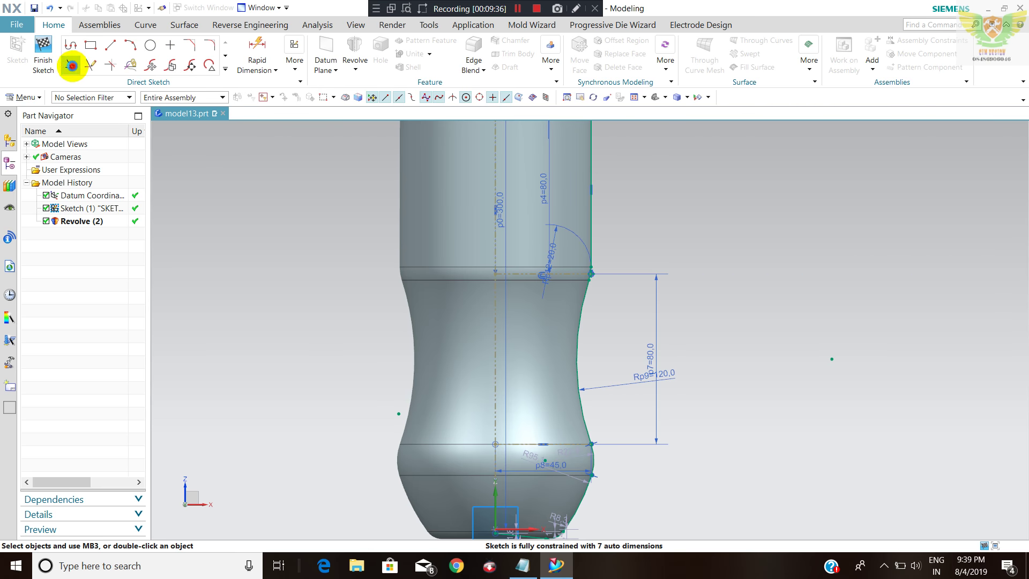
{"action": "left_click", "coordinate": [71, 65]}
{"action": "left_click", "coordinate": [576, 346]}
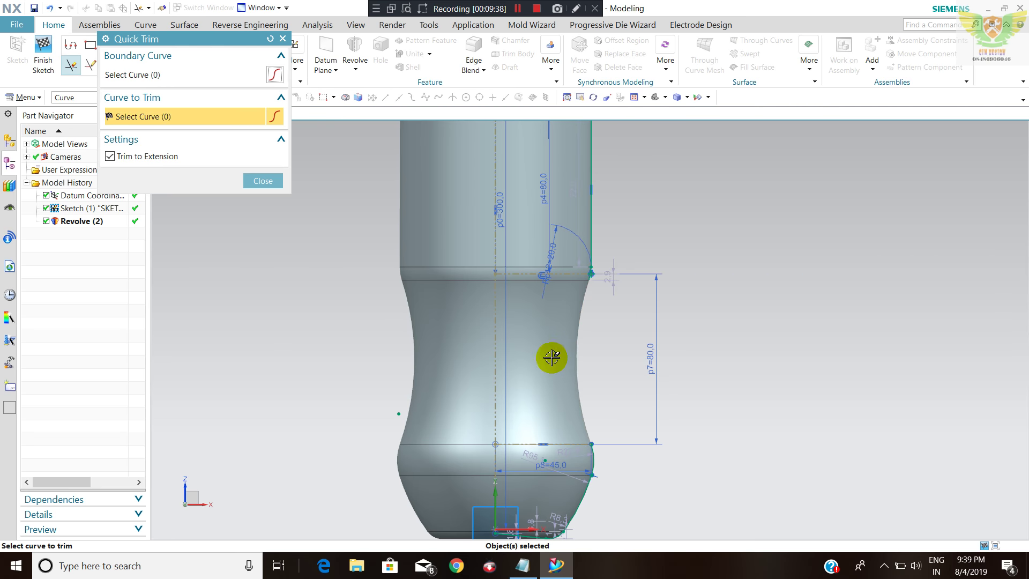
{"action": "left_click", "coordinate": [262, 185]}
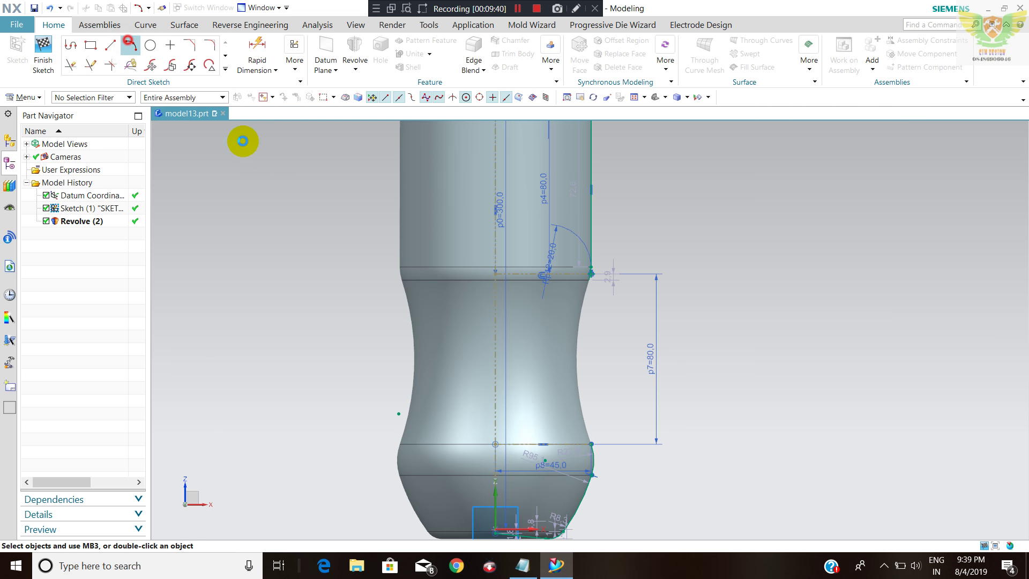
{"action": "scroll", "coordinate": [561, 303], "scroll_direction": "down", "scroll_amount": 3}
{"action": "scroll", "coordinate": [621, 253], "scroll_direction": "down", "scroll_amount": 3}
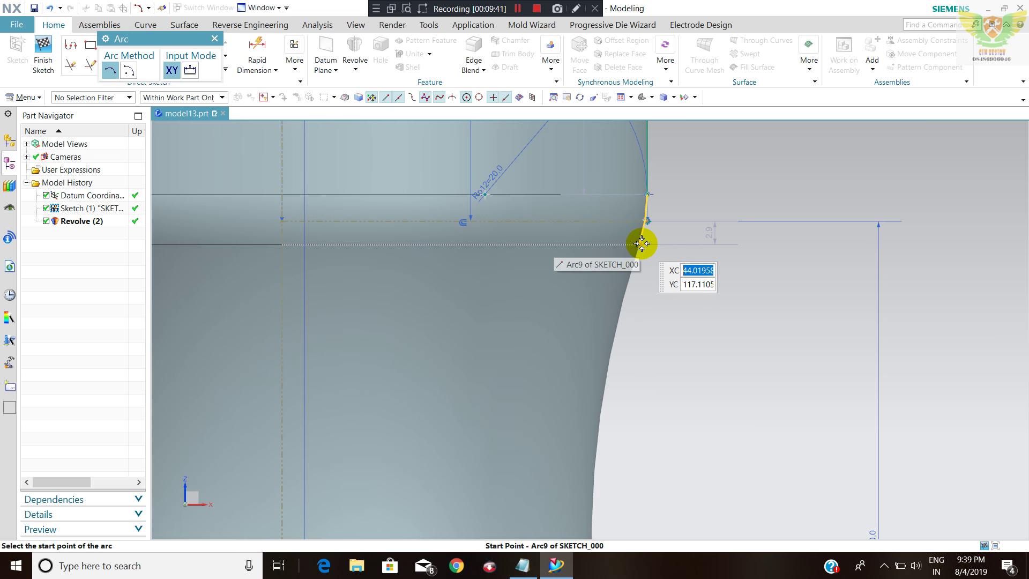
- Try an arc from the neck corner down the profile, then cancel it
{"action": "left_click", "coordinate": [641, 243]}
{"action": "scroll", "coordinate": [635, 263], "scroll_direction": "up", "scroll_amount": 3}
{"action": "scroll", "coordinate": [627, 280], "scroll_direction": "up", "scroll_amount": 3}
{"action": "left_click", "coordinate": [613, 416]}
{"action": "left_click", "coordinate": [647, 405]}
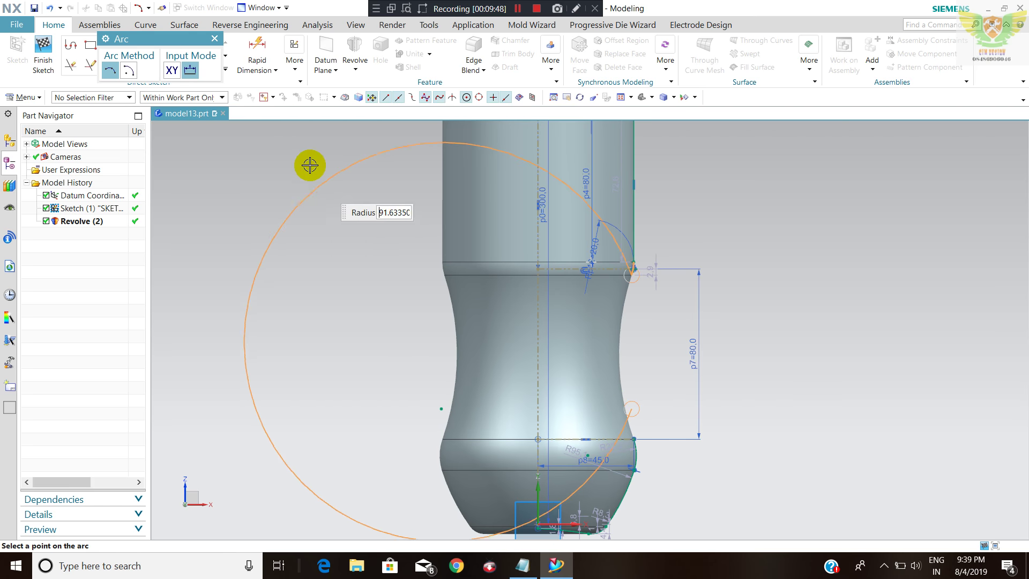
{"action": "left_click", "coordinate": [128, 70]}
{"action": "left_click", "coordinate": [214, 38]}
- Attempt another waist arc, cancel it, and undo the trim to restore the radius 120 arc
{"action": "left_click", "coordinate": [128, 50]}
{"action": "scroll", "coordinate": [596, 364], "scroll_direction": "up", "scroll_amount": 2}
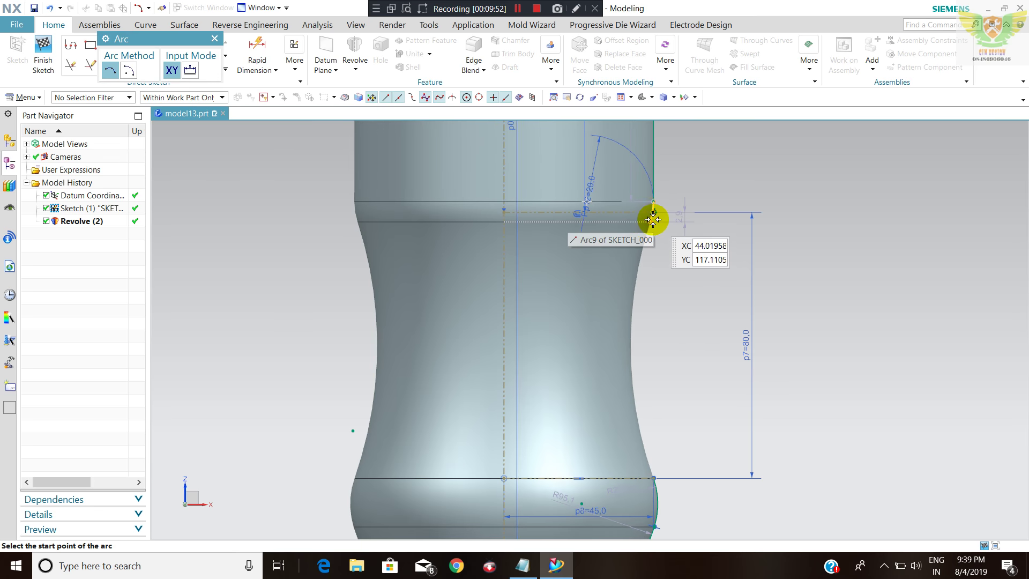
{"action": "left_click", "coordinate": [653, 219]}
{"action": "scroll", "coordinate": [652, 221], "scroll_direction": "down", "scroll_amount": 2}
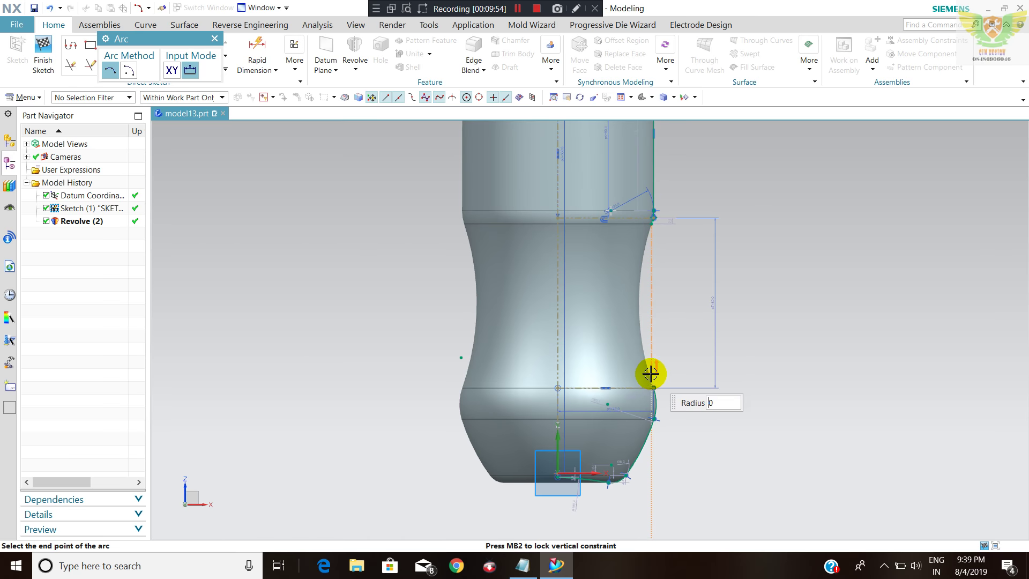
{"action": "scroll", "coordinate": [654, 367], "scroll_direction": "up", "scroll_amount": 1}
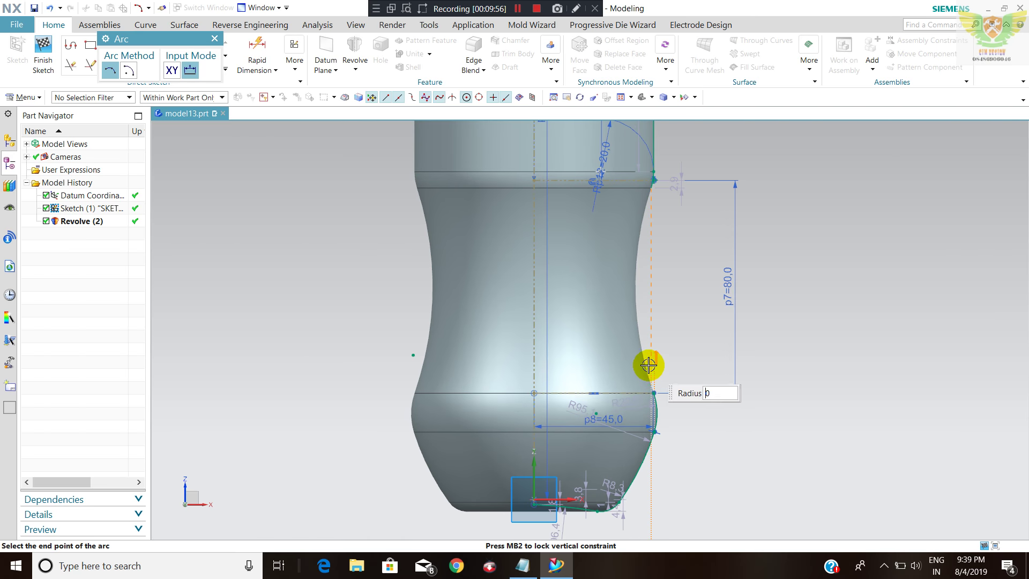
{"action": "left_click", "coordinate": [650, 367]}
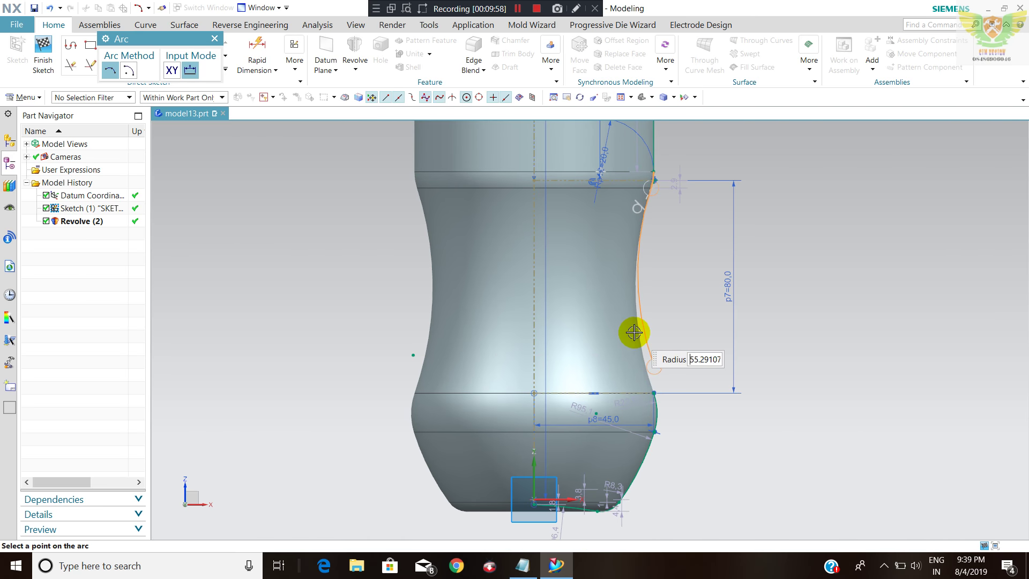
{"action": "key", "text": "Escape"}
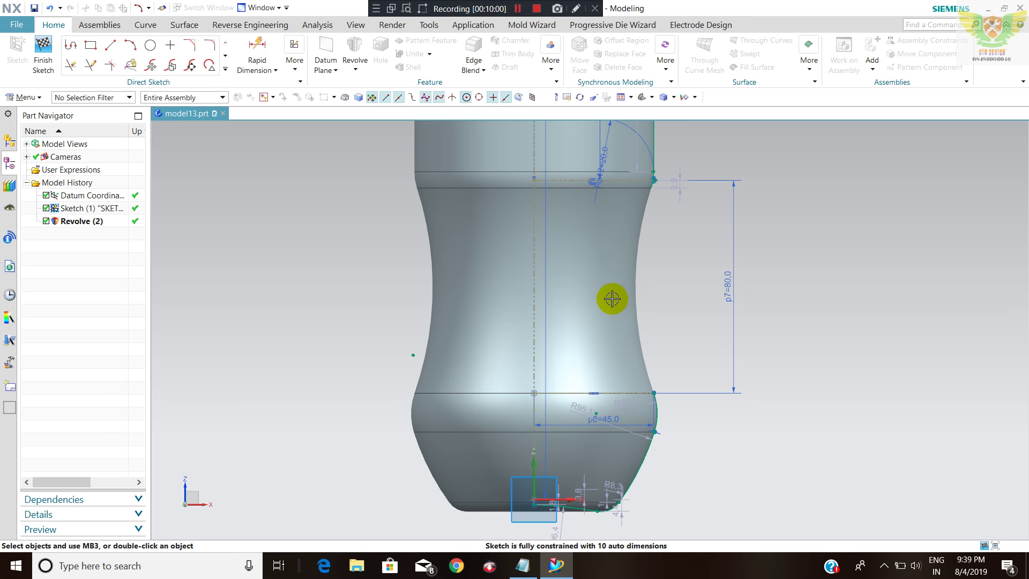
{"action": "key", "text": "ctrl+z"}
{"action": "scroll", "coordinate": [640, 353], "scroll_direction": "down", "scroll_amount": 2}
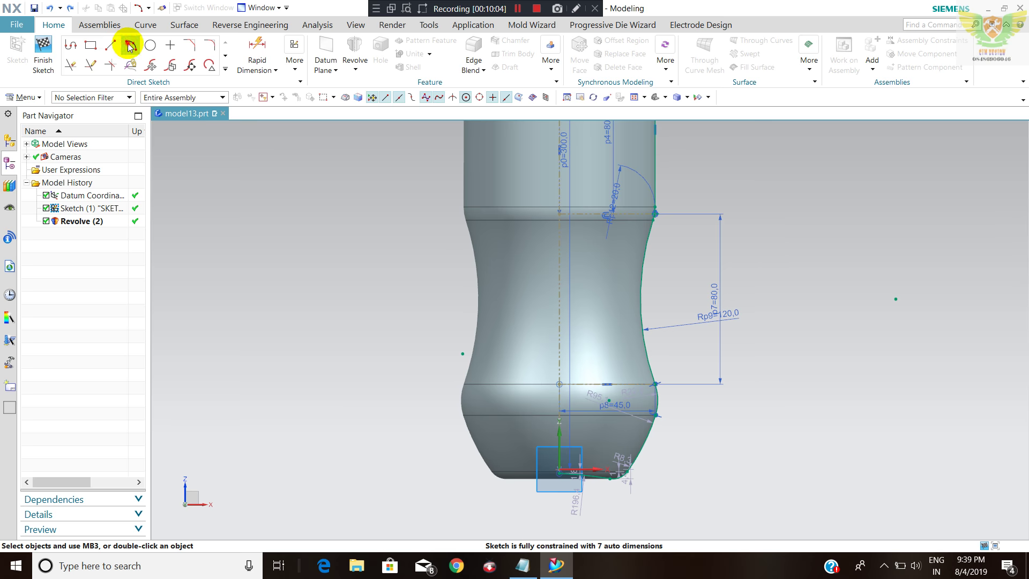
- Draw a trial arc from the waist top to the waist bottom, fixing its curvature
{"action": "left_click", "coordinate": [130, 47]}
{"action": "scroll", "coordinate": [658, 225], "scroll_direction": "up", "scroll_amount": 2}
{"action": "left_click", "coordinate": [651, 216]}
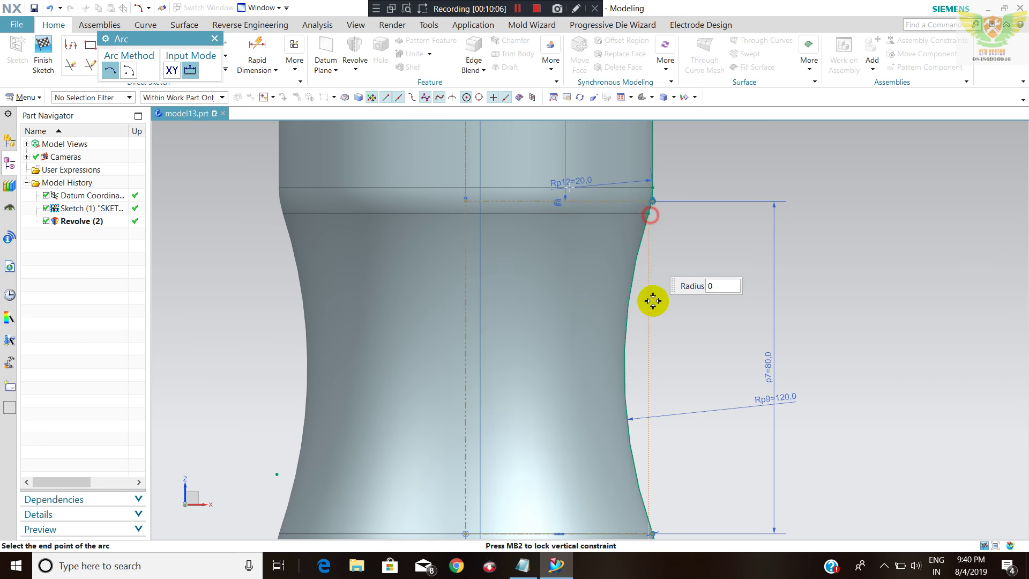
{"action": "left_click", "coordinate": [631, 453]}
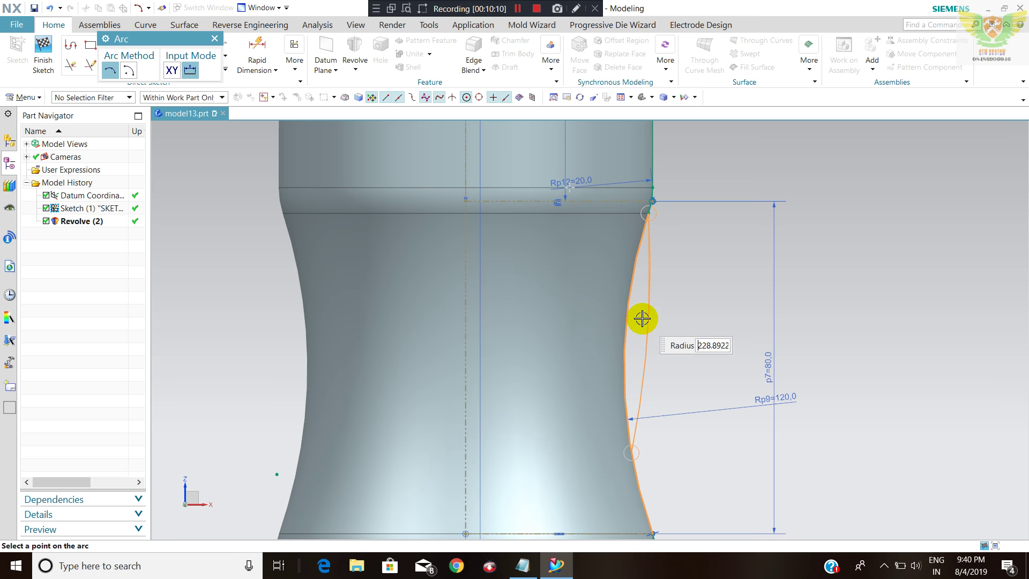
{"action": "scroll", "coordinate": [637, 341], "scroll_direction": "up", "scroll_amount": 3}
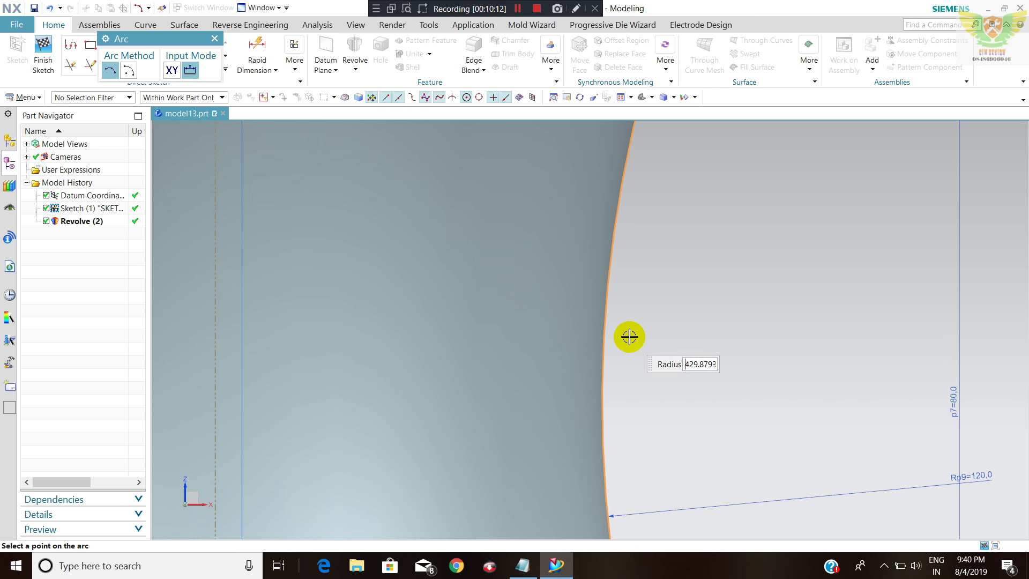
{"action": "scroll", "coordinate": [557, 320], "scroll_direction": "down", "scroll_amount": 3}
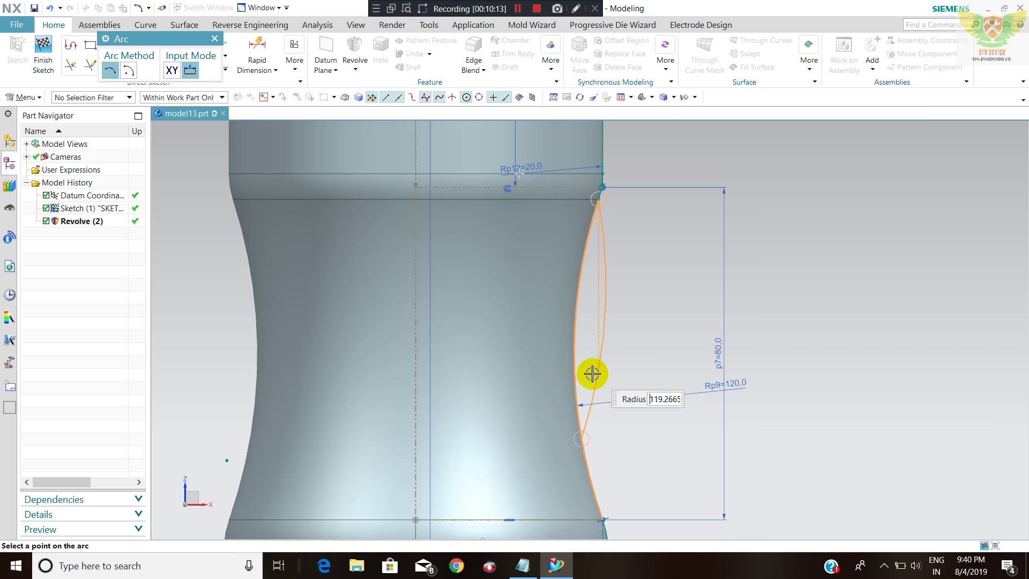
{"action": "left_click", "coordinate": [586, 413]}
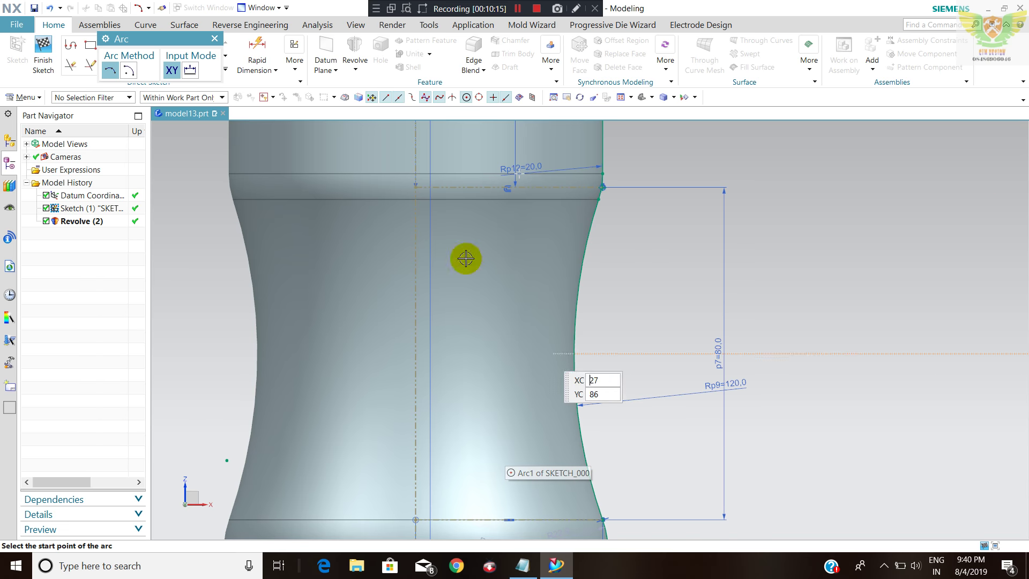
{"action": "left_click", "coordinate": [214, 39]}
- Try another arc from the top of the waist, then cancel it
{"action": "left_click", "coordinate": [131, 47]}
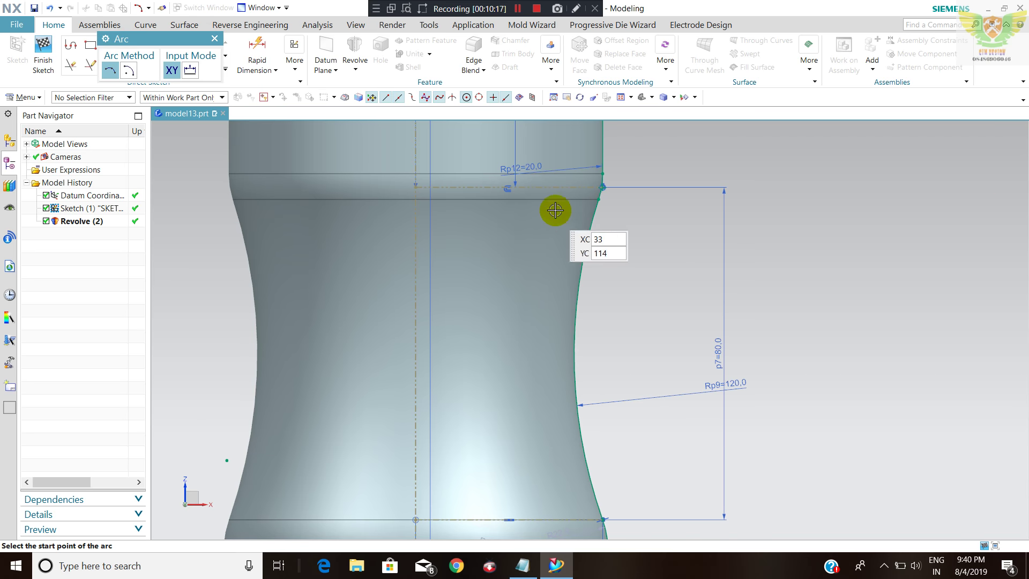
{"action": "left_click", "coordinate": [593, 209]}
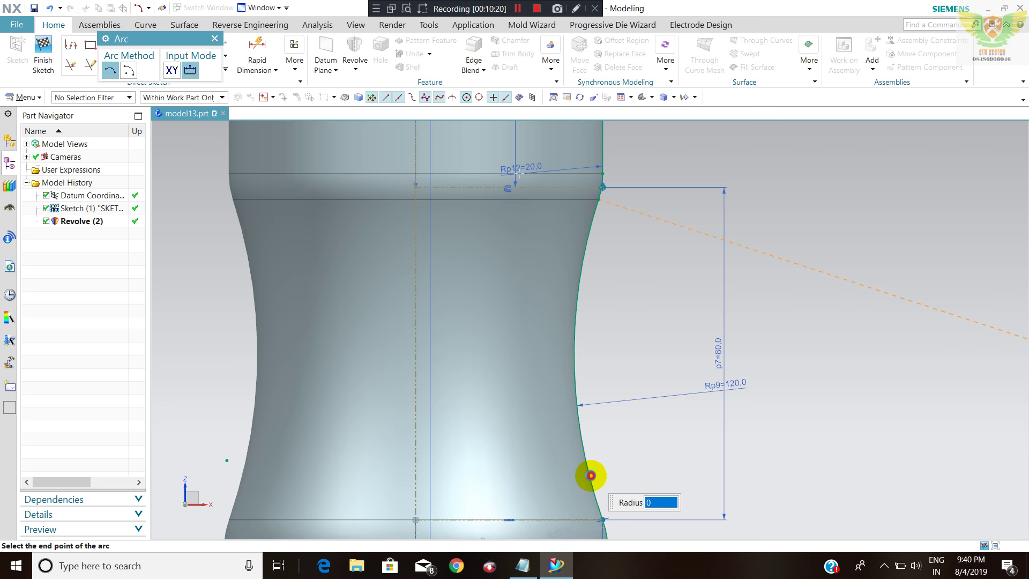
{"action": "left_click", "coordinate": [592, 475]}
{"action": "scroll", "coordinate": [589, 439], "scroll_direction": "down", "scroll_amount": 5}
{"action": "key", "text": "Escape"}
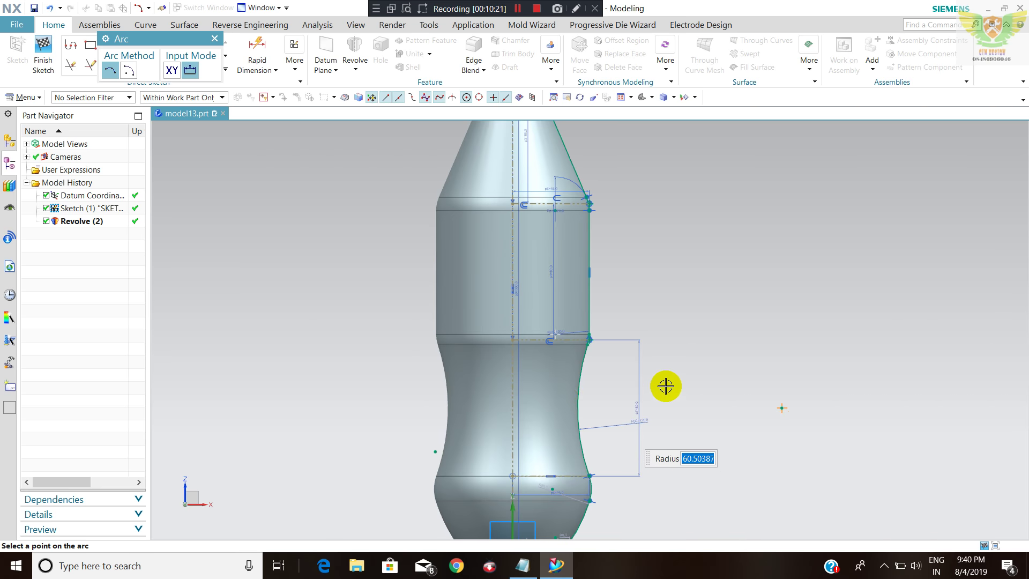
{"action": "key", "text": "Escape"}
- Try an arc from the waist curve to the waist corner, then cancel it
{"action": "left_click", "coordinate": [131, 48]}
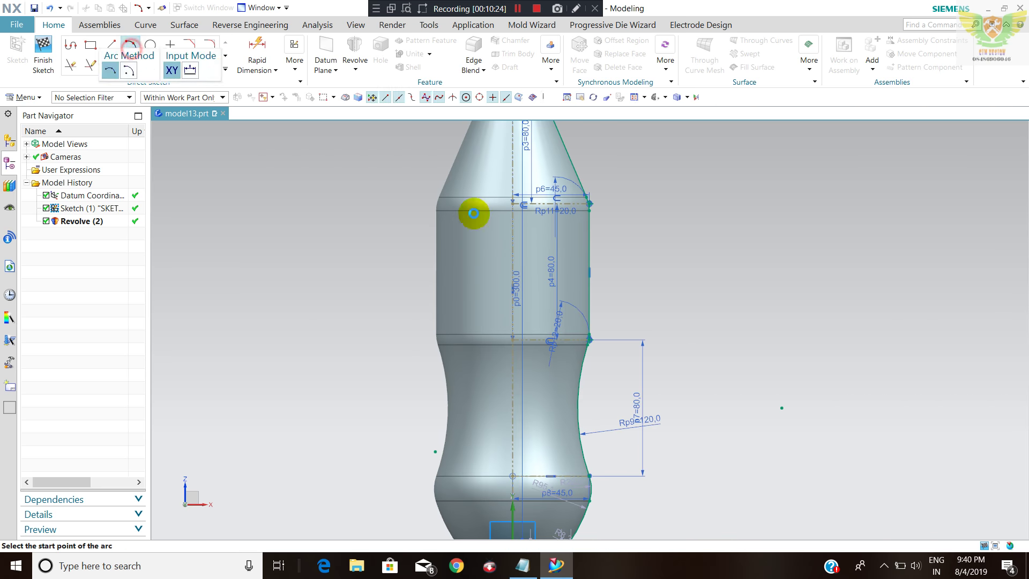
{"action": "scroll", "coordinate": [592, 427], "scroll_direction": "up", "scroll_amount": 3}
{"action": "scroll", "coordinate": [581, 489], "scroll_direction": "down", "scroll_amount": 3}
{"action": "scroll", "coordinate": [574, 519], "scroll_direction": "up", "scroll_amount": 1}
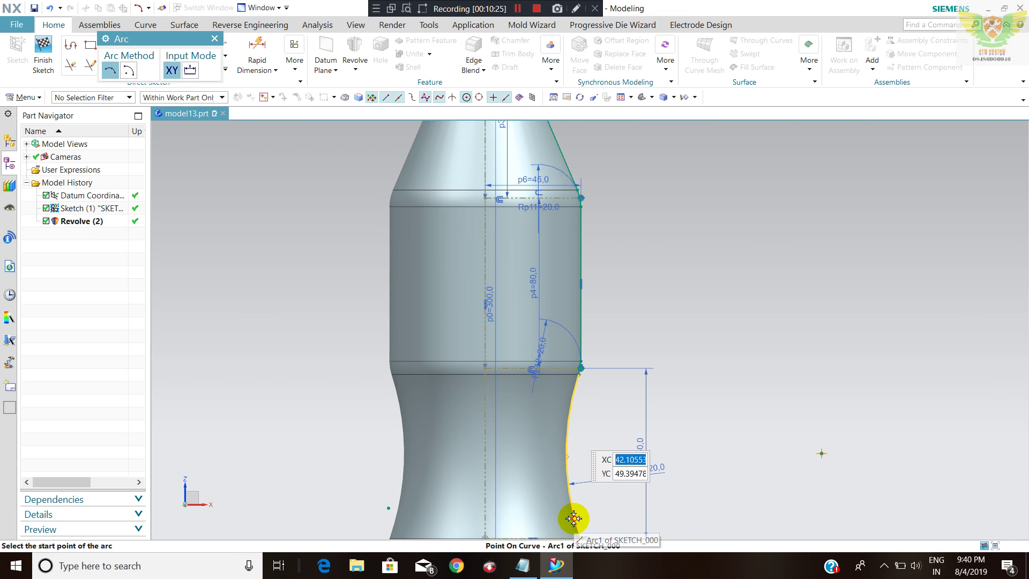
{"action": "left_click", "coordinate": [574, 521]}
{"action": "scroll", "coordinate": [581, 392], "scroll_direction": "up", "scroll_amount": 3}
{"action": "left_click", "coordinate": [580, 375]}
{"action": "scroll", "coordinate": [579, 391], "scroll_direction": "down", "scroll_amount": 2}
{"action": "scroll", "coordinate": [578, 391], "scroll_direction": "down", "scroll_amount": 1}
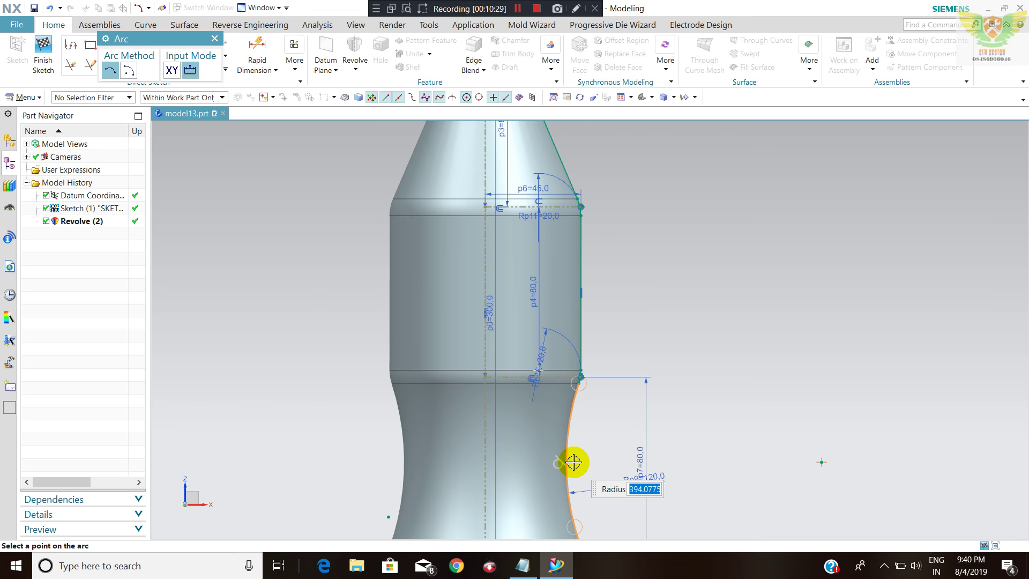
{"action": "scroll", "coordinate": [569, 459], "scroll_direction": "up", "scroll_amount": 2}
{"action": "scroll", "coordinate": [560, 423], "scroll_direction": "up", "scroll_amount": 1}
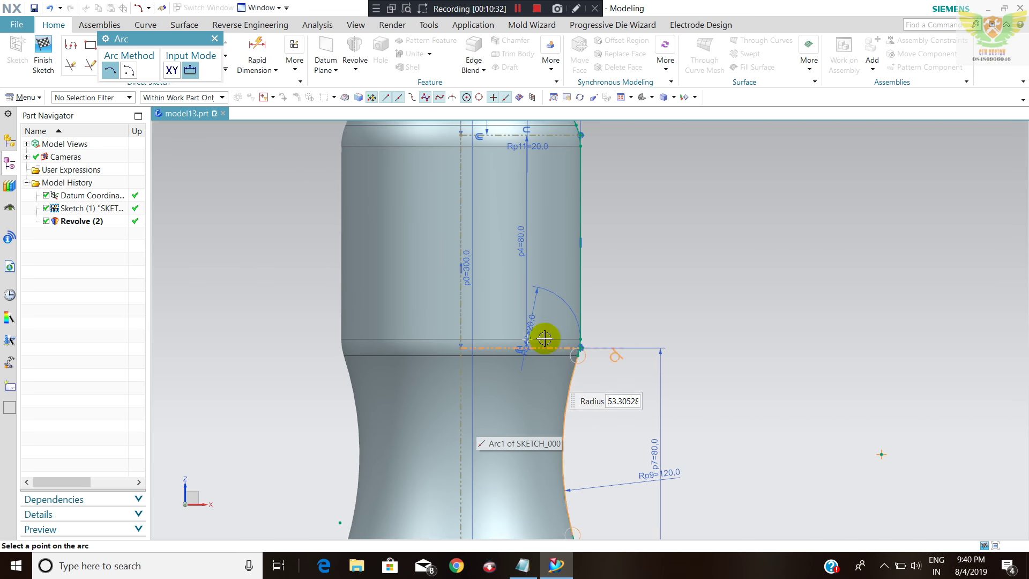
{"action": "scroll", "coordinate": [490, 215], "scroll_direction": "down", "scroll_amount": 2}
{"action": "scroll", "coordinate": [531, 350], "scroll_direction": "up", "scroll_amount": 3}
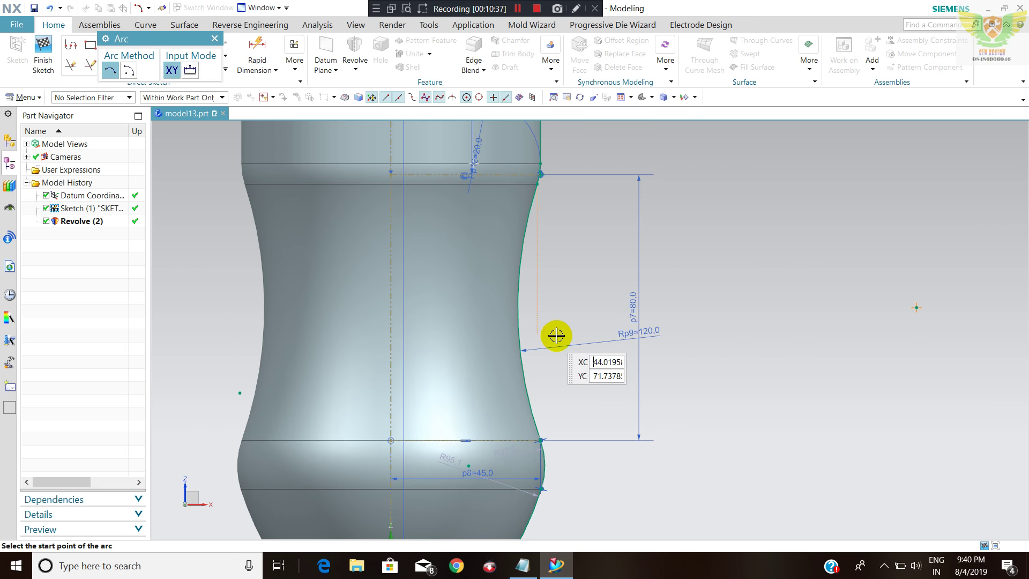
{"action": "key", "text": "Escape"}
- Change the waist arc's Rp9 radius to 130, then 150, and close the Radial Dimension dialog
{"action": "double_click", "coordinate": [658, 333]}
{"action": "type", "text": "130"}
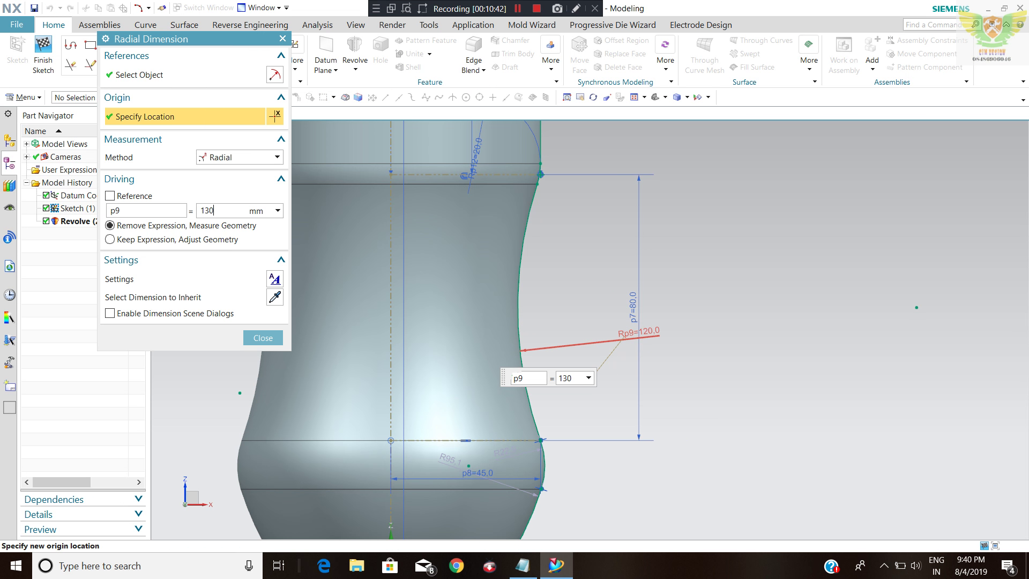
{"action": "key", "text": "Return"}
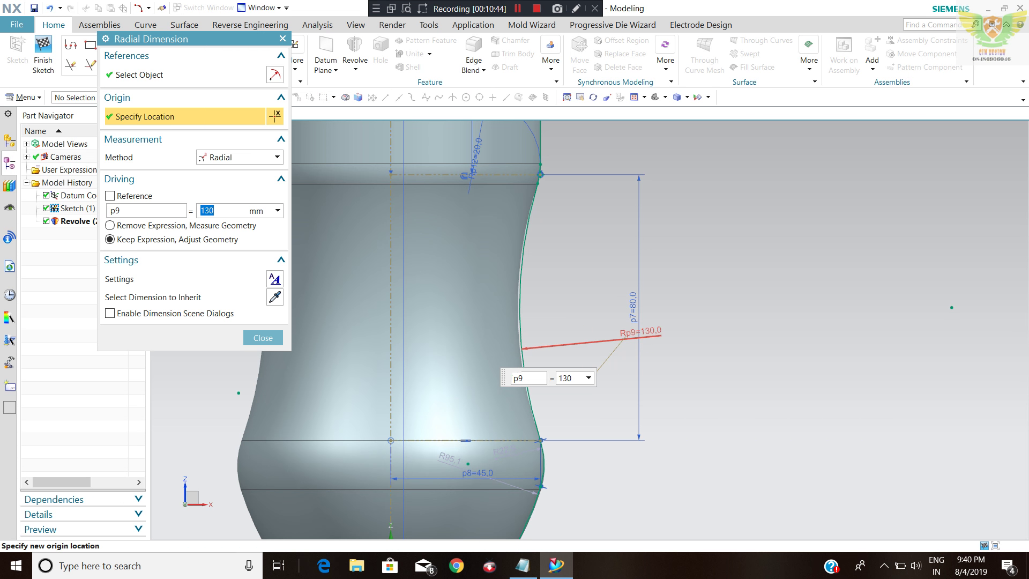
{"action": "type", "text": "0"}
{"action": "key", "text": "Return"}
{"action": "scroll", "coordinate": [620, 255], "scroll_direction": "down", "scroll_amount": 3}
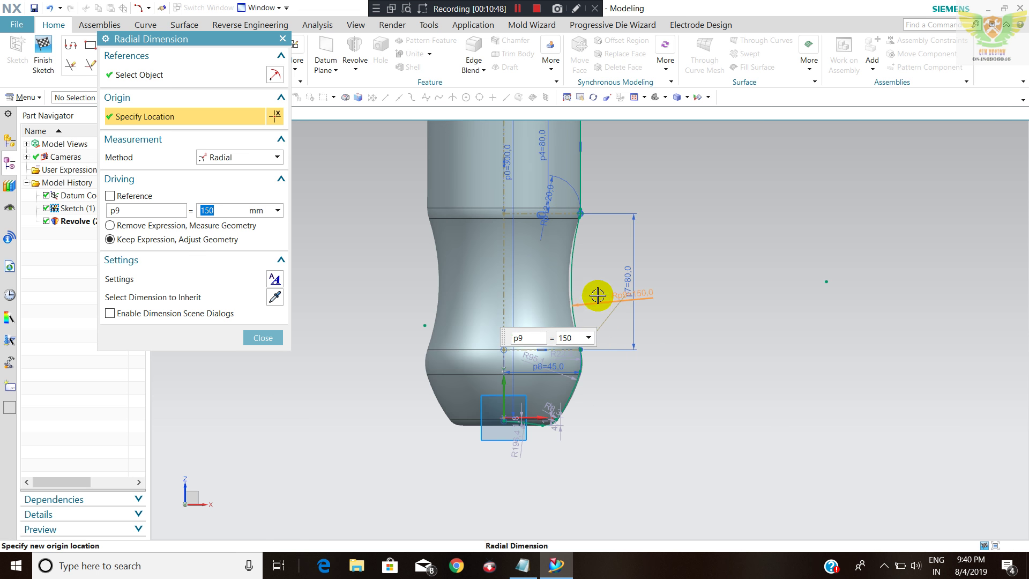
{"action": "left_click", "coordinate": [263, 337]}
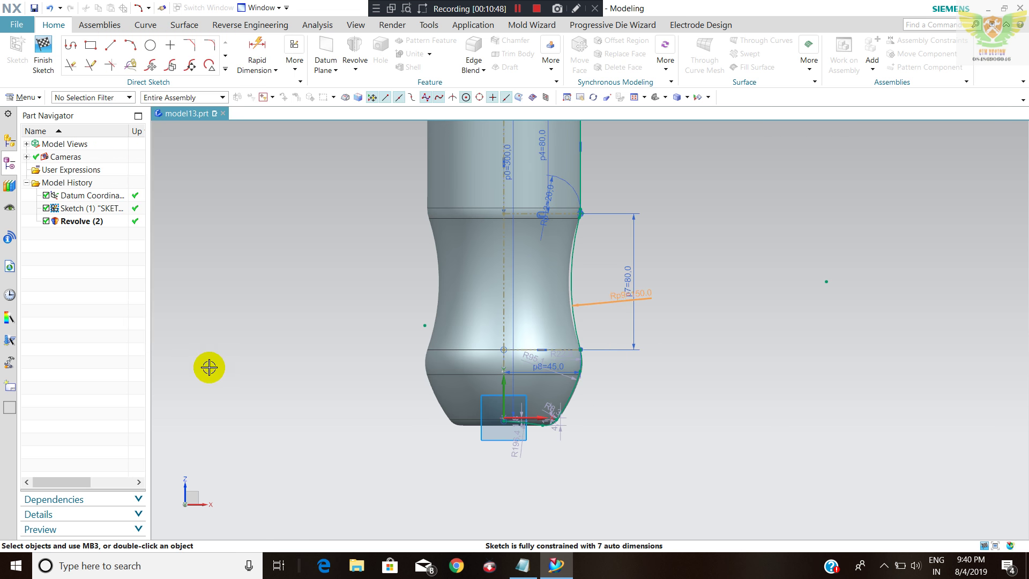
- Finish the sketch and orbit and zoom to inspect the updated bottle
{"action": "left_click", "coordinate": [47, 48]}
{"action": "mouse_move", "coordinate": [301, 185]}
{"action": "middle_mouse_down"}
{"action": "mouse_move", "coordinate": [650, 267]}
{"action": "mouse_move", "coordinate": [526, 340]}
{"action": "middle_mouse_up"}
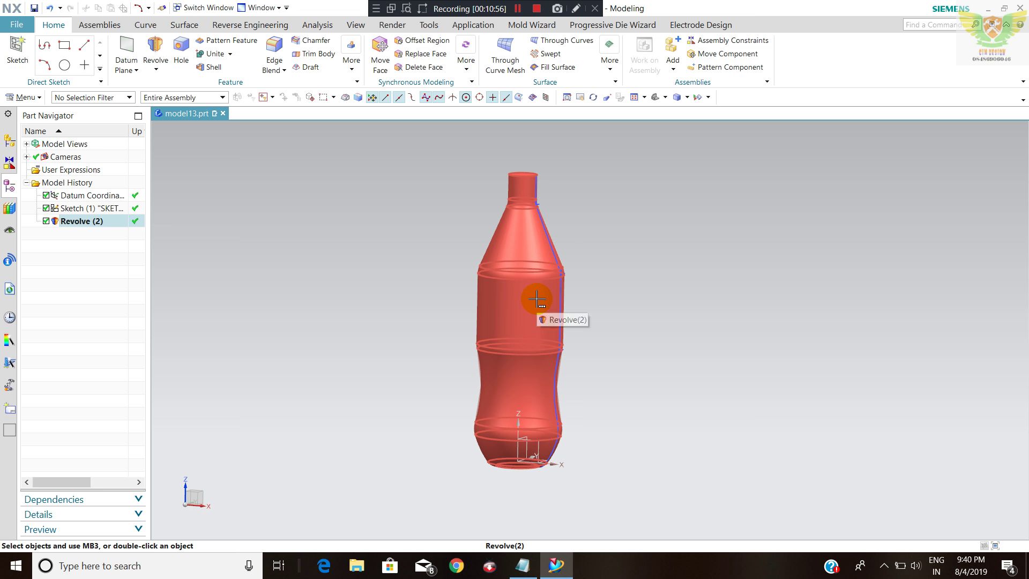
{"action": "mouse_move", "coordinate": [595, 368]}
{"action": "middle_mouse_down"}
{"action": "mouse_move", "coordinate": [559, 391]}
{"action": "mouse_move", "coordinate": [629, 370]}
{"action": "mouse_move", "coordinate": [609, 367]}
{"action": "mouse_move", "coordinate": [593, 347]}
{"action": "mouse_move", "coordinate": [599, 333]}
{"action": "mouse_move", "coordinate": [593, 340]}
{"action": "middle_mouse_up"}
{"action": "mouse_move", "coordinate": [515, 180]}
{"action": "middle_mouse_down"}
{"action": "mouse_move", "coordinate": [523, 207]}
{"action": "mouse_move", "coordinate": [531, 183]}
{"action": "middle_mouse_up"}
{"action": "scroll", "coordinate": [538, 188], "scroll_direction": "up", "scroll_amount": 3}
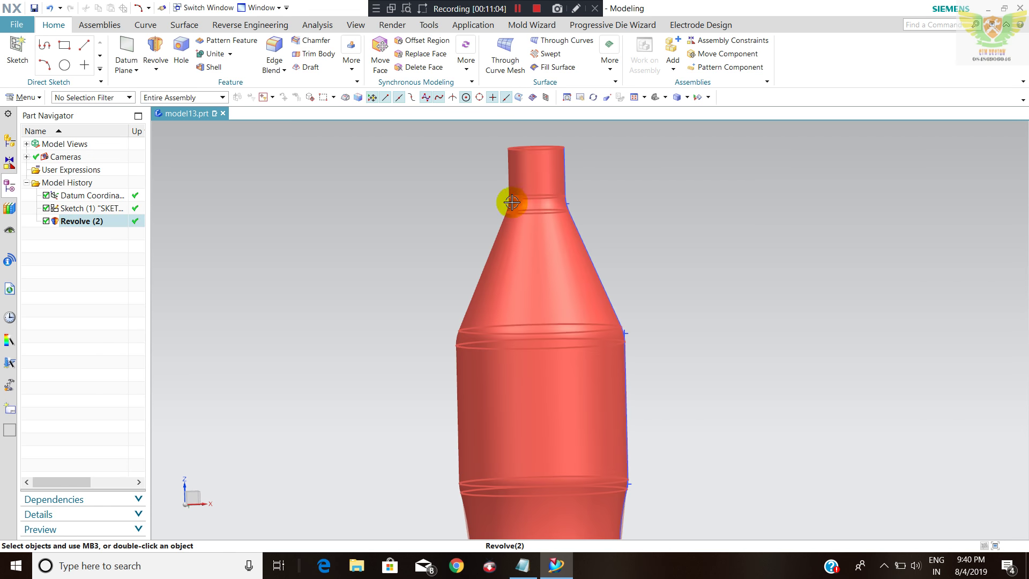
{"action": "scroll", "coordinate": [514, 204], "scroll_direction": "up", "scroll_amount": 3}
{"action": "scroll", "coordinate": [509, 188], "scroll_direction": "down", "scroll_amount": 4}
{"action": "scroll", "coordinate": [512, 207], "scroll_direction": "up", "scroll_amount": 2}
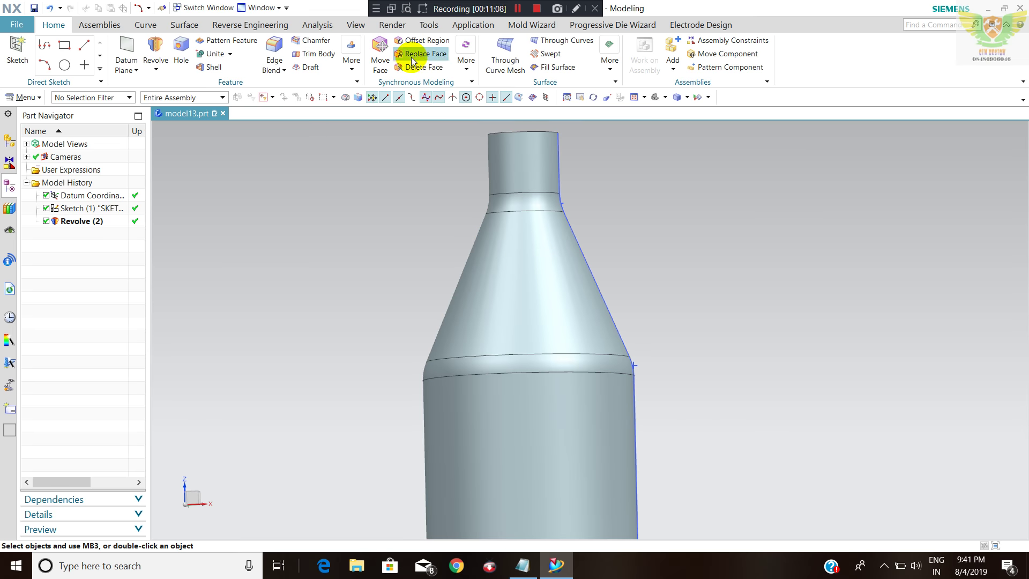
{"action": "scroll", "coordinate": [519, 217], "scroll_direction": "up", "scroll_amount": 4}
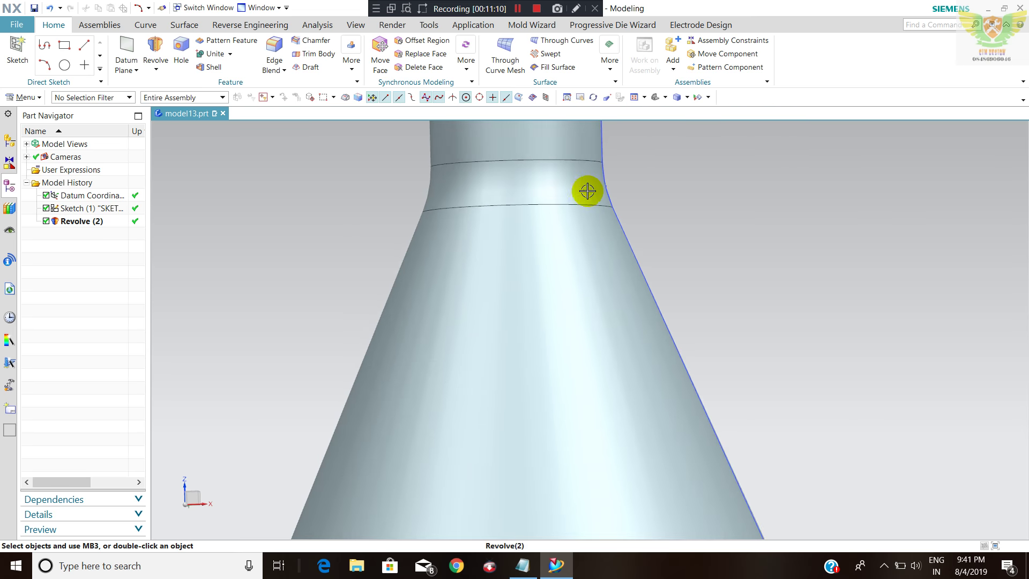
- Set the neck arc's Rp10 radius to 40 mm and finish the sketch
{"action": "double_click", "coordinate": [608, 231]}
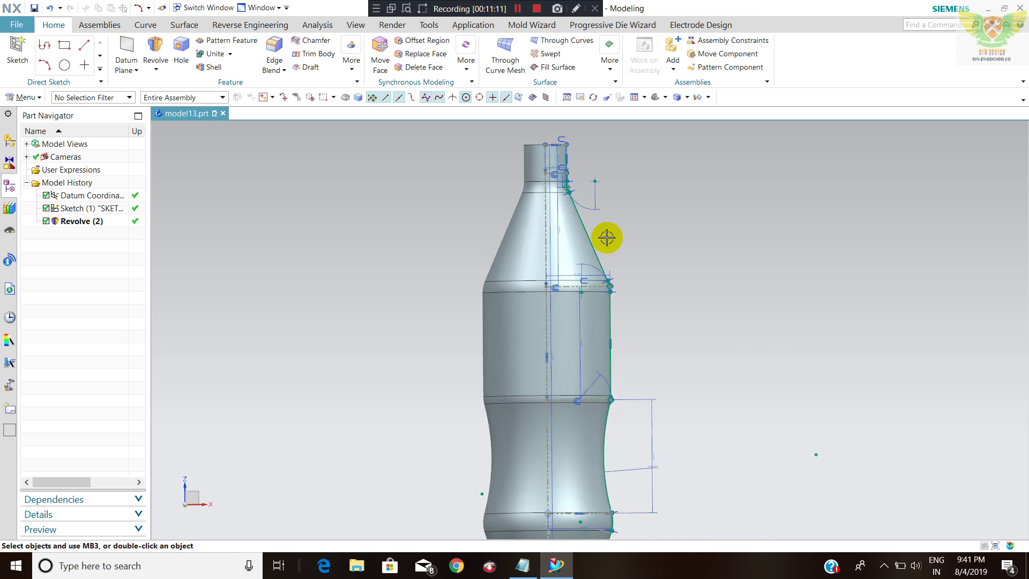
{"action": "scroll", "coordinate": [563, 169], "scroll_direction": "up", "scroll_amount": 5}
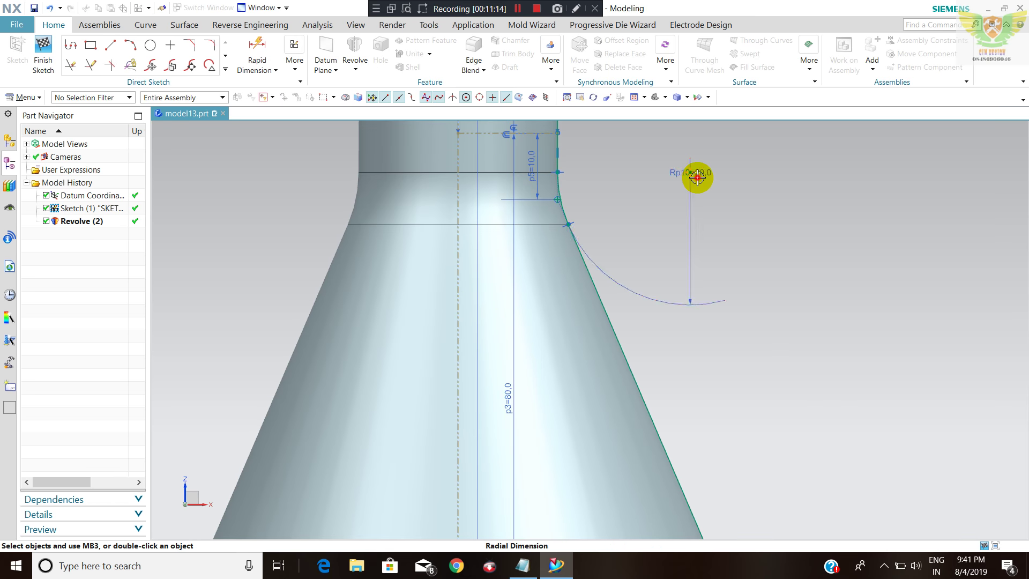
{"action": "double_click", "coordinate": [697, 176]}
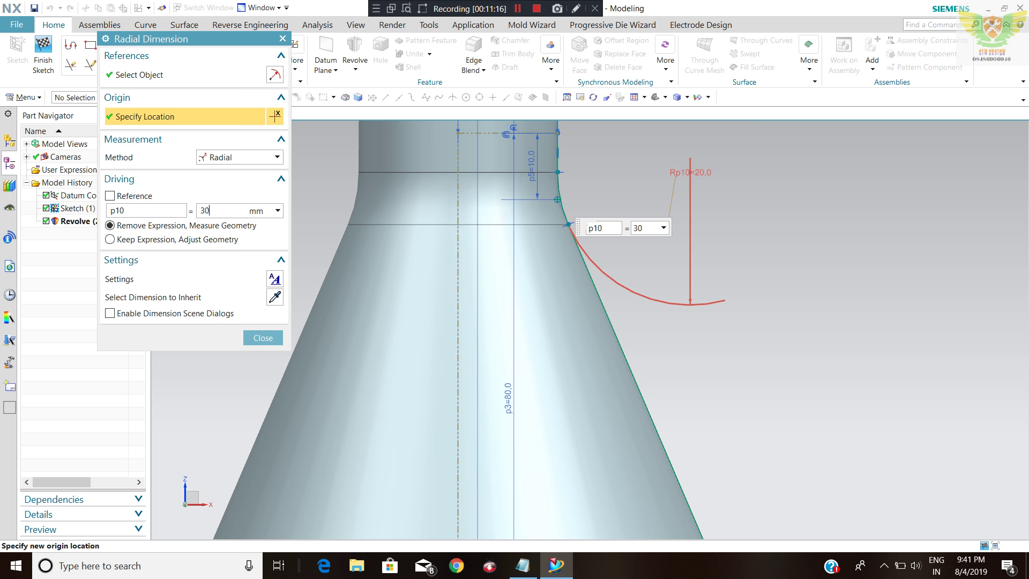
{"action": "key", "text": "Return"}
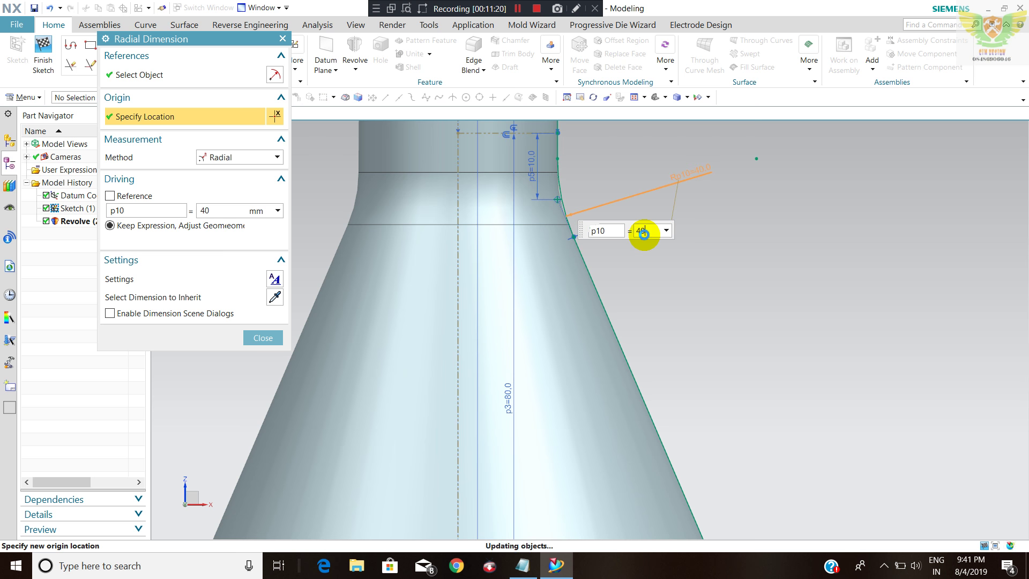
{"action": "left_click", "coordinate": [263, 338]}
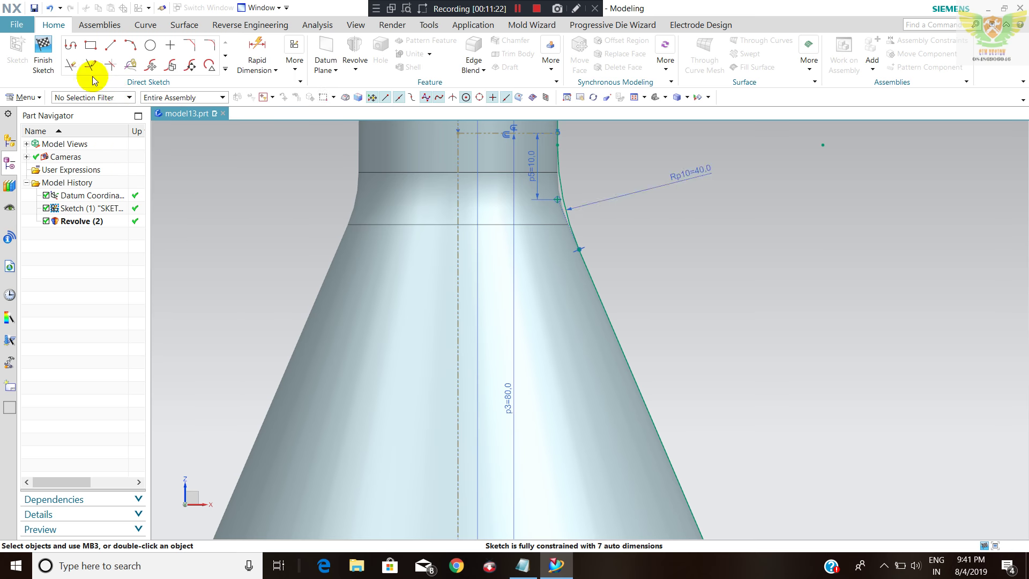
{"action": "left_click", "coordinate": [52, 49]}
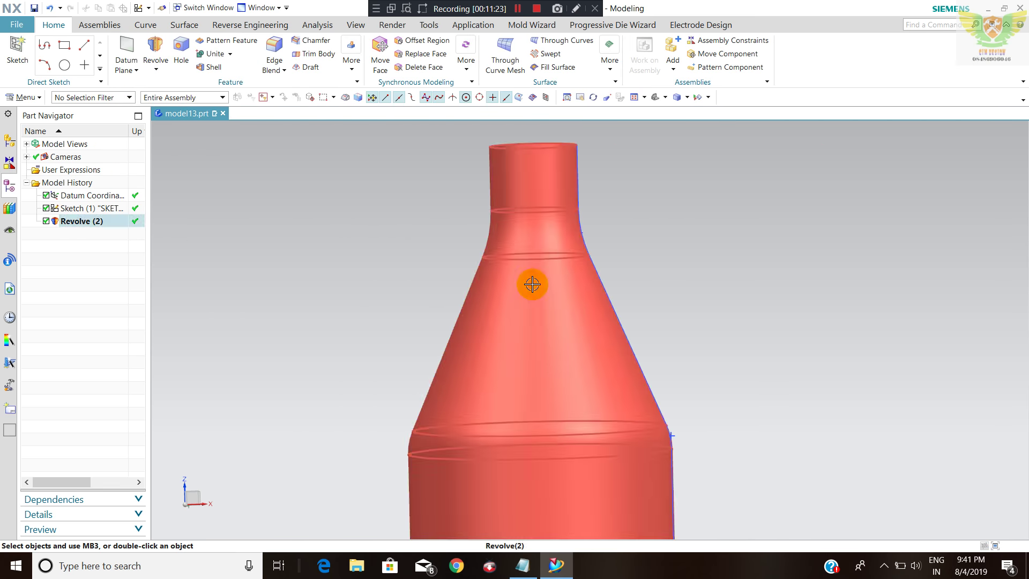
- Orbit and zoom around the bottle to inspect the updated shoulder
{"action": "middle_click_drag", "start_coordinate": [677, 293], "coordinate": [659, 272]}
{"action": "scroll", "coordinate": [659, 290], "scroll_direction": "up", "scroll_amount": 3}
{"action": "scroll", "coordinate": [643, 327], "scroll_direction": "up", "scroll_amount": 3}
{"action": "scroll", "coordinate": [590, 316], "scroll_direction": "down", "scroll_amount": 6}
{"action": "scroll", "coordinate": [567, 300], "scroll_direction": "down", "scroll_amount": 5}
{"action": "middle_click_drag", "start_coordinate": [588, 340], "coordinate": [575, 413]}
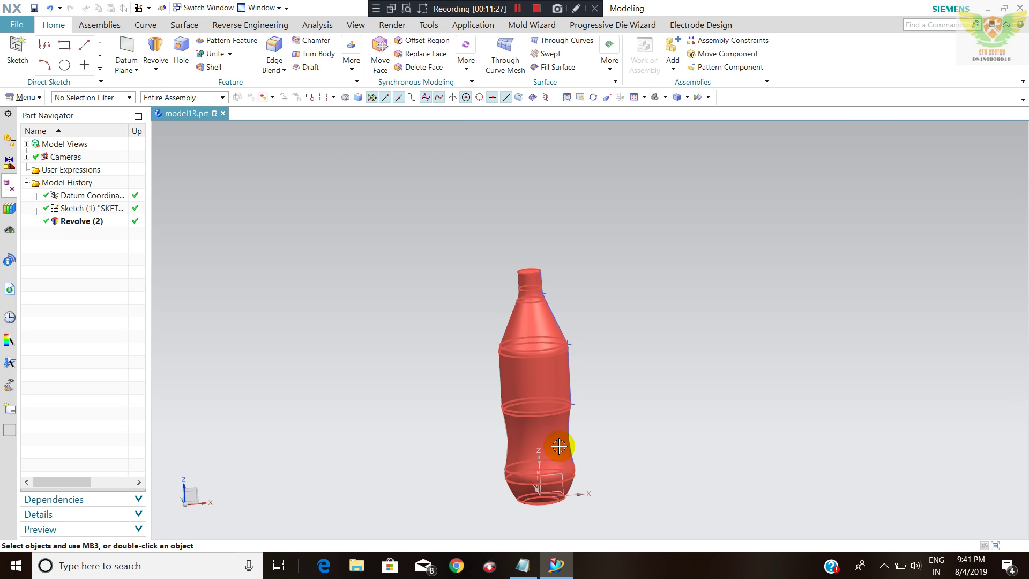
{"action": "scroll", "coordinate": [586, 457], "scroll_direction": "up", "scroll_amount": 3}
{"action": "scroll", "coordinate": [558, 427], "scroll_direction": "up", "scroll_amount": 1}
{"action": "scroll", "coordinate": [555, 433], "scroll_direction": "down", "scroll_amount": 1}
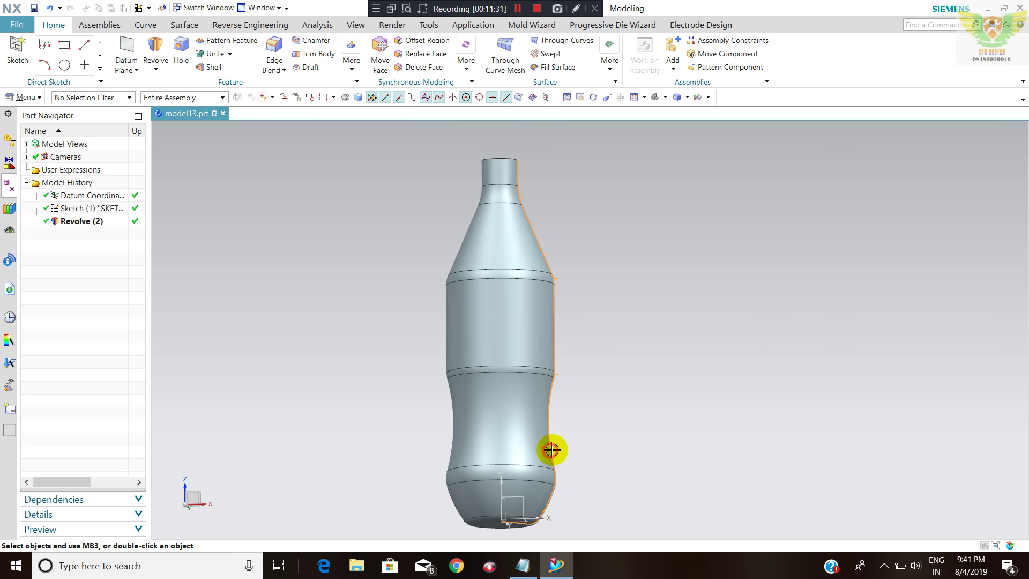
- Reopen the profile sketch, zoom over the lower base fillet arcs, and finish the sketch
{"action": "double_click", "coordinate": [551, 451]}
{"action": "scroll", "coordinate": [572, 443], "scroll_direction": "up", "scroll_amount": 3}
{"action": "scroll", "coordinate": [558, 418], "scroll_direction": "up", "scroll_amount": 2}
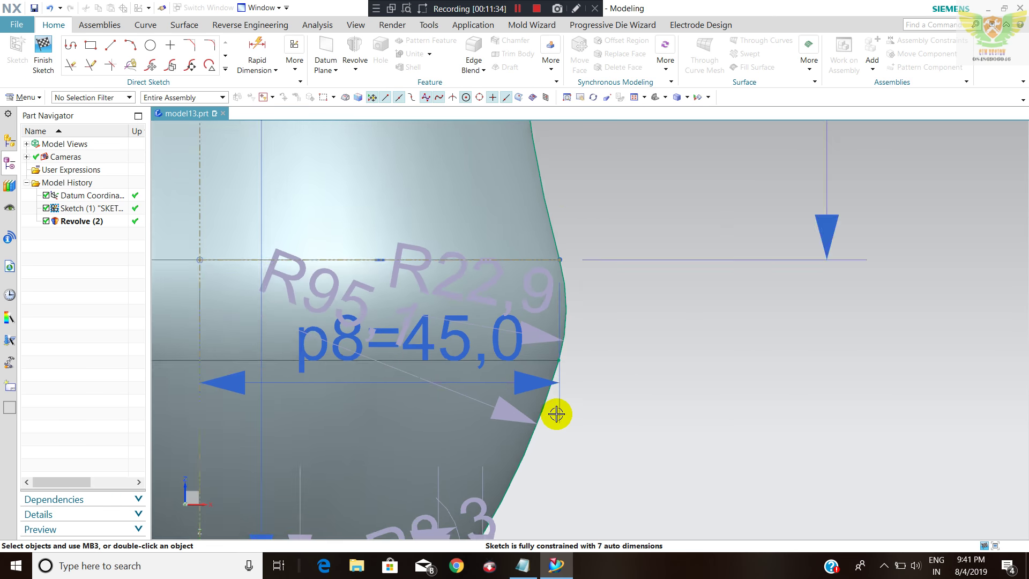
{"action": "scroll", "coordinate": [557, 414], "scroll_direction": "up", "scroll_amount": 1}
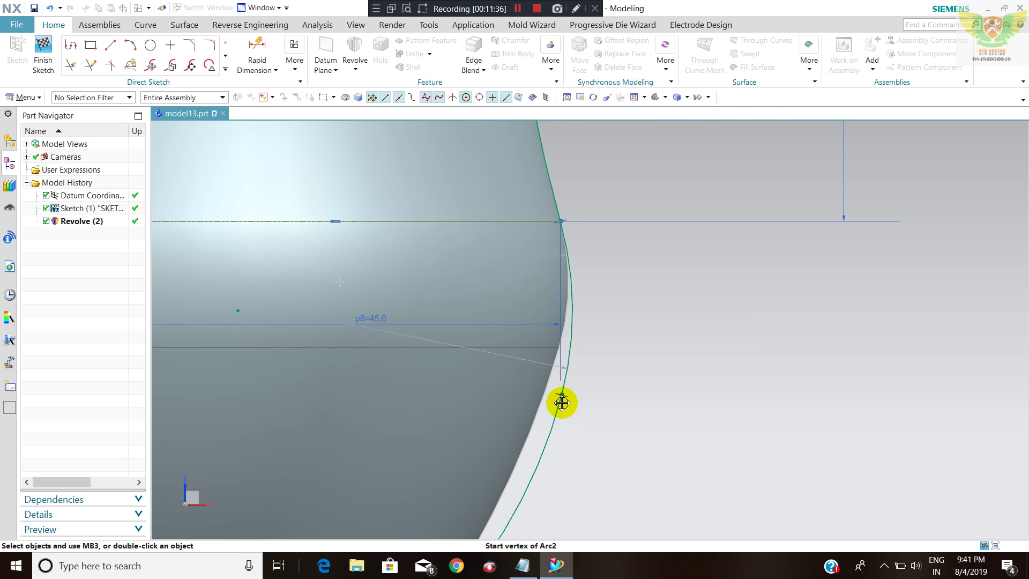
{"action": "scroll", "coordinate": [592, 368], "scroll_direction": "down", "scroll_amount": 3}
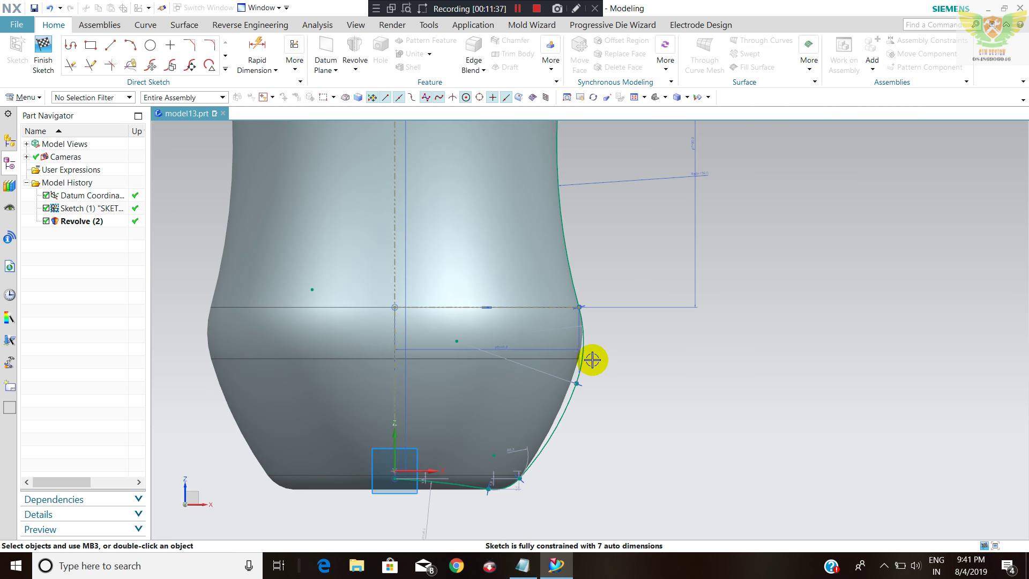
{"action": "scroll", "coordinate": [535, 480], "scroll_direction": "up", "scroll_amount": 3}
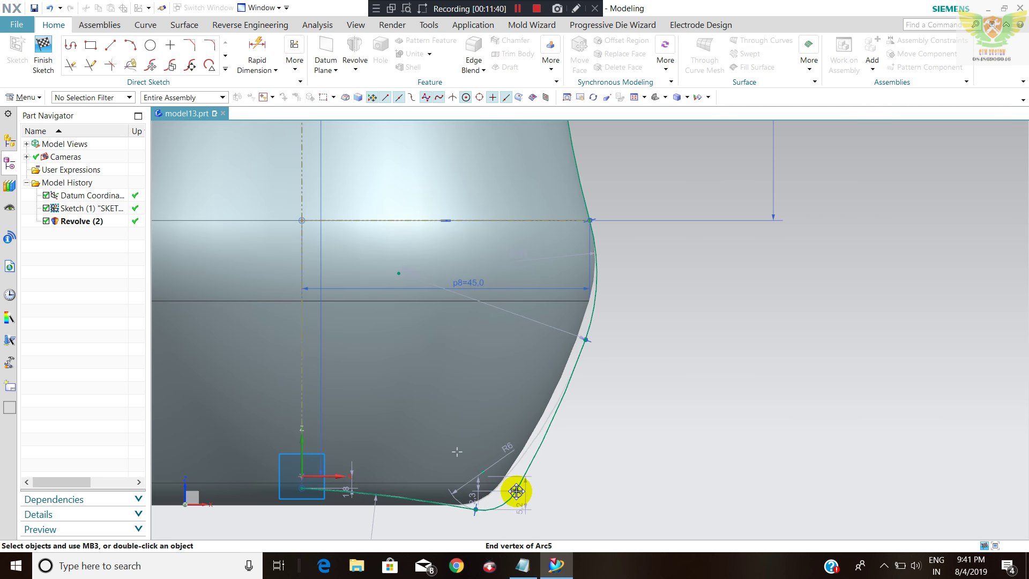
{"action": "scroll", "coordinate": [724, 408], "scroll_direction": "down", "scroll_amount": 3}
{"action": "left_click", "coordinate": [42, 64]}
- Orbit the bottle, then reopen the profile sketch and exit it without changes
{"action": "mouse_move", "coordinate": [560, 360]}
{"action": "middle_mouse_down"}
{"action": "mouse_move", "coordinate": [538, 371]}
{"action": "mouse_move", "coordinate": [542, 322]}
{"action": "middle_mouse_up"}
{"action": "scroll", "coordinate": [546, 402], "scroll_direction": "up", "scroll_amount": 3}
{"action": "middle_click_drag", "start_coordinate": [546, 402], "coordinate": [542, 431]}
{"action": "middle_click_drag", "start_coordinate": [612, 361], "coordinate": [597, 360]}
{"action": "left_click", "coordinate": [559, 386]}
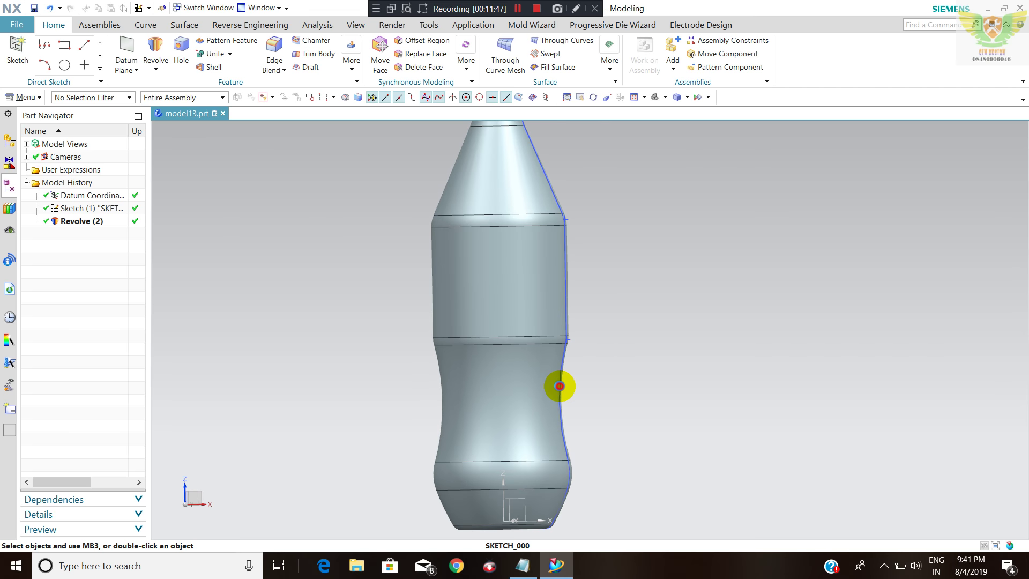
{"action": "double_click", "coordinate": [550, 280]}
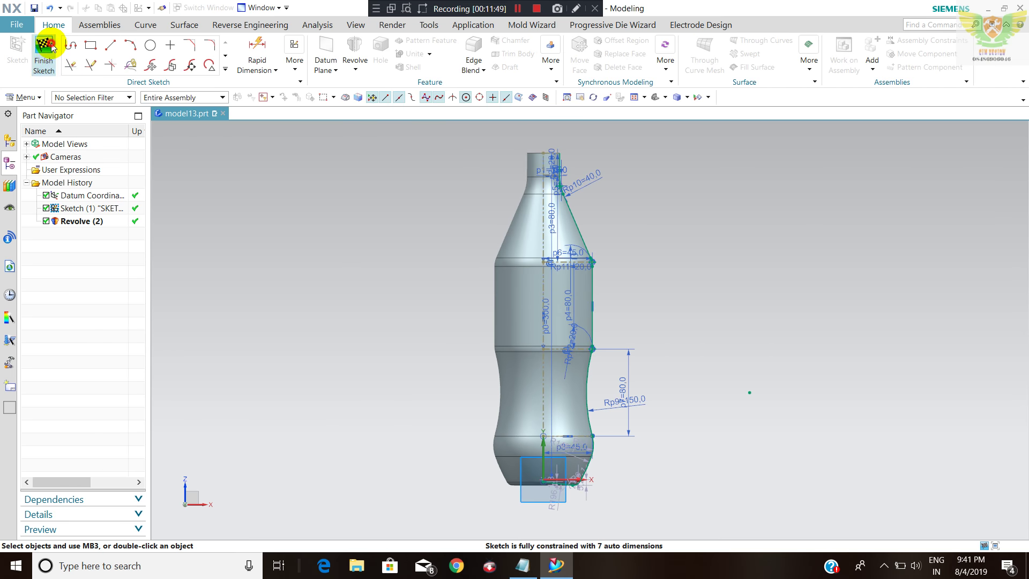
{"action": "left_click", "coordinate": [48, 50]}
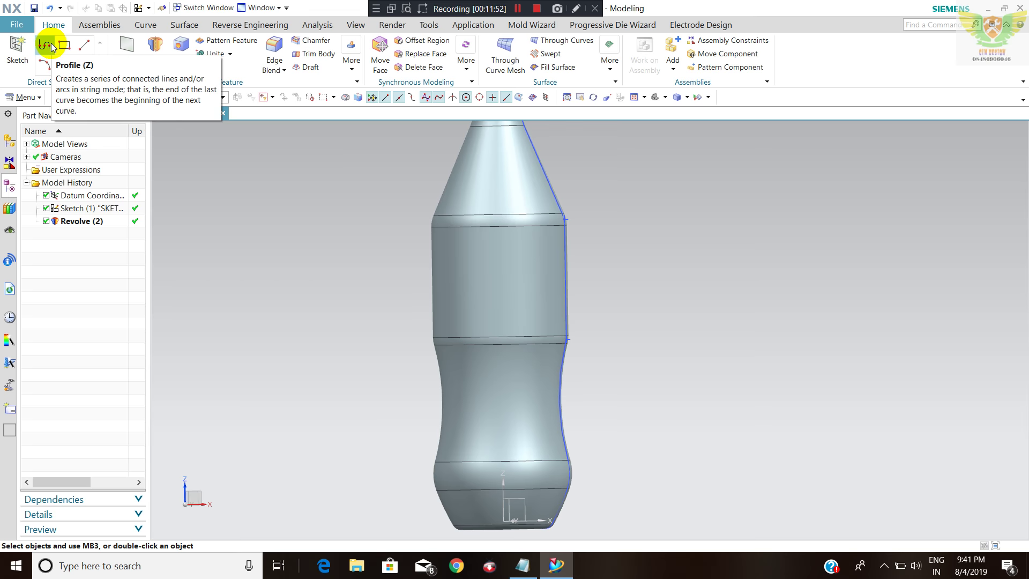
- Hide Sketch (1) with Ctrl+B so only the solid bottle is visible
{"action": "scroll", "coordinate": [616, 249], "scroll_direction": "down", "scroll_amount": 3}
{"action": "middle_click_drag", "start_coordinate": [616, 248], "coordinate": [620, 252]}
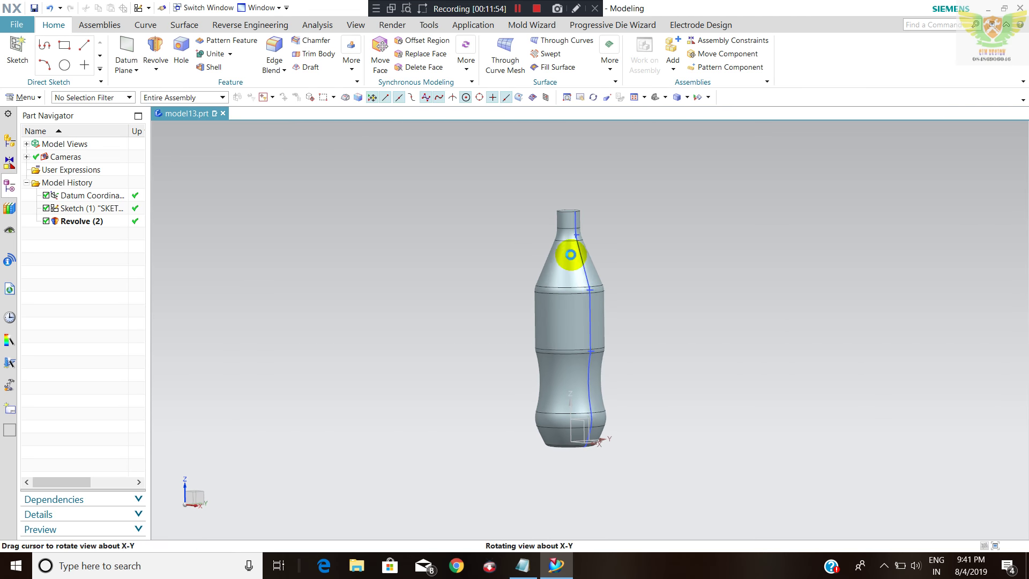
{"action": "scroll", "coordinate": [607, 289], "scroll_direction": "up", "scroll_amount": 5}
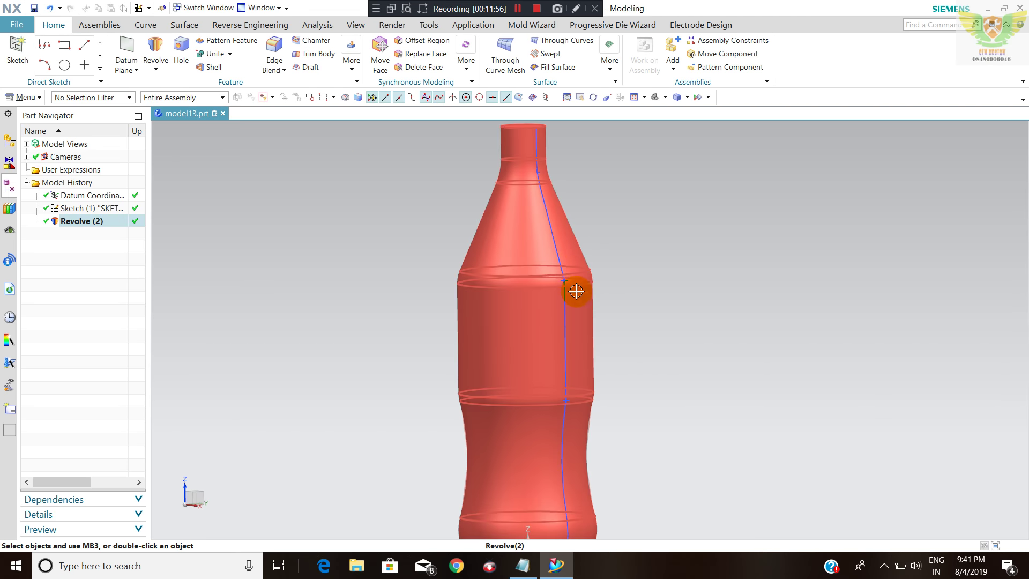
{"action": "middle_click_drag", "start_coordinate": [595, 292], "coordinate": [569, 279]}
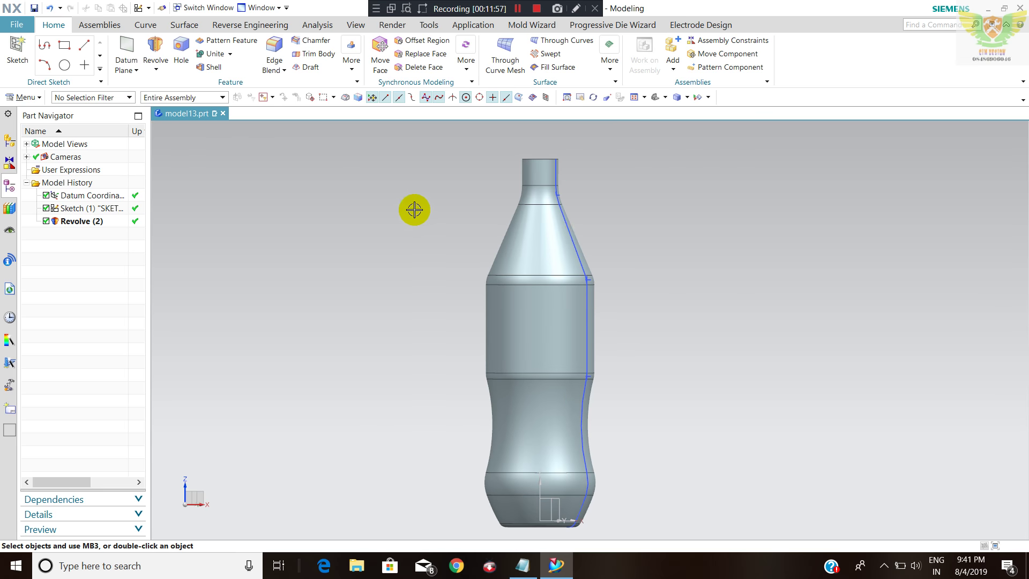
{"action": "key", "text": "ctrl+b"}
{"action": "middle_click_drag", "start_coordinate": [654, 295], "coordinate": [692, 290]}
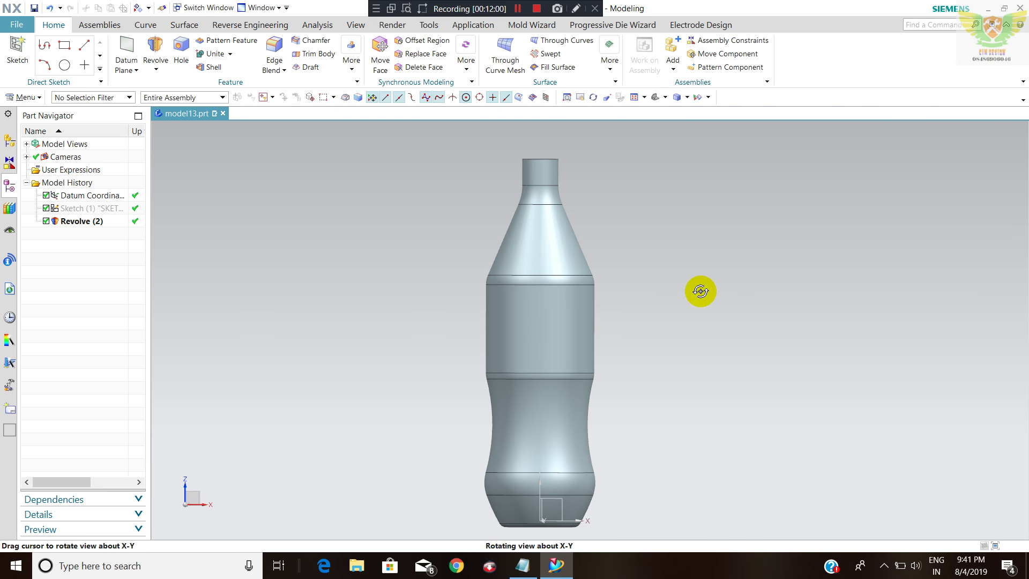
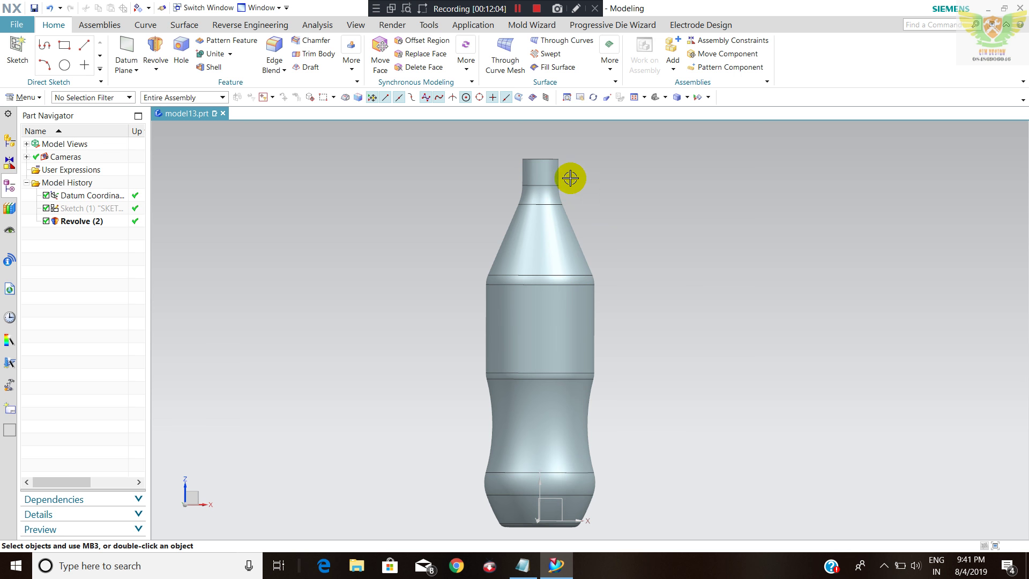
- Shell the bottle at 1.2 mm, opening the neck top, with 2 mm on 11 body faces
{"action": "scroll", "coordinate": [577, 180], "scroll_direction": "up", "scroll_amount": 3}
{"action": "scroll", "coordinate": [555, 175], "scroll_direction": "up", "scroll_amount": 2}
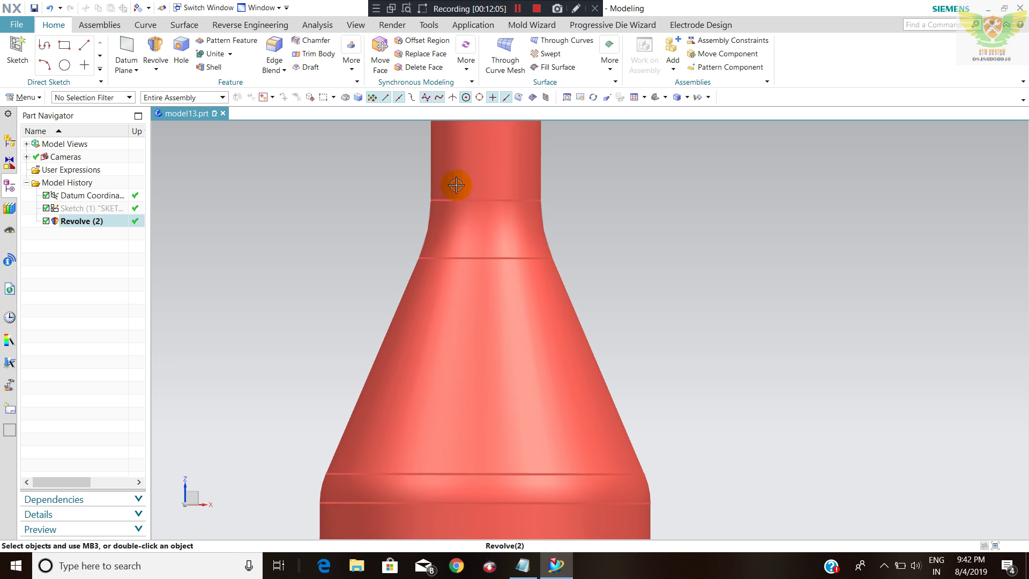
{"action": "scroll", "coordinate": [467, 194], "scroll_direction": "down", "scroll_amount": 5}
{"action": "middle_click_drag", "start_coordinate": [475, 172], "coordinate": [482, 184]}
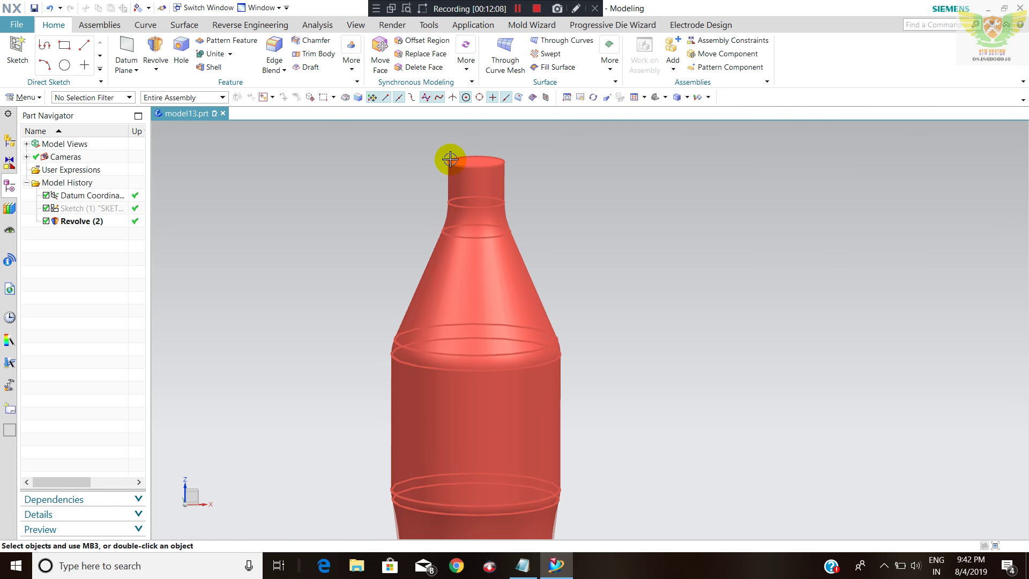
{"action": "left_click", "coordinate": [214, 68]}
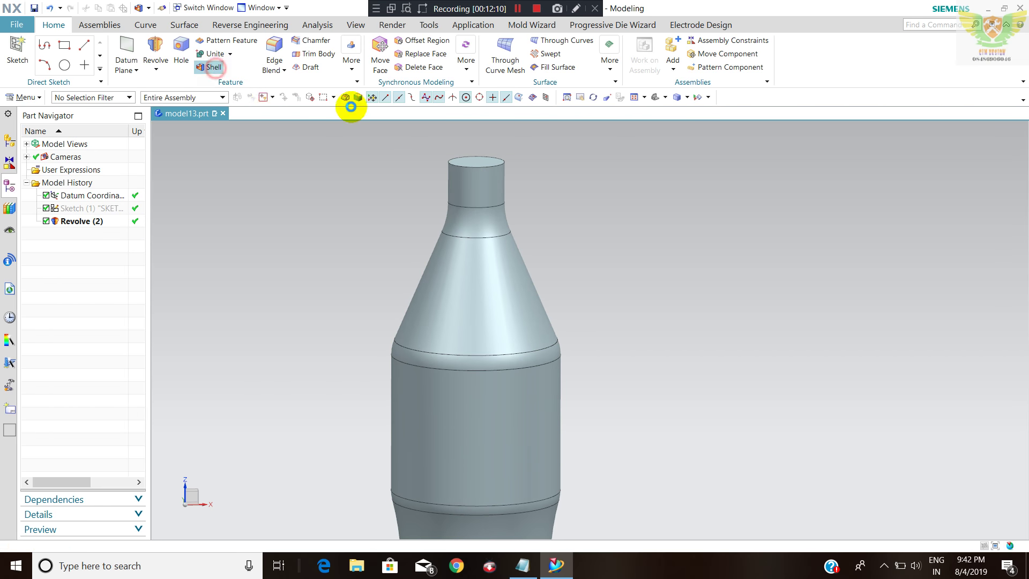
{"action": "left_click", "coordinate": [474, 161]}
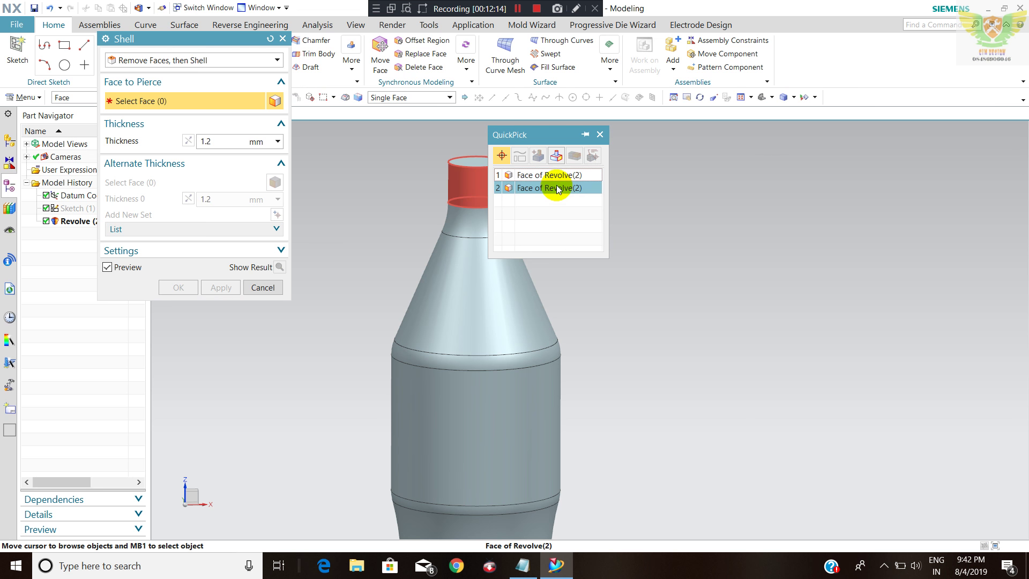
{"action": "left_click", "coordinate": [536, 172]}
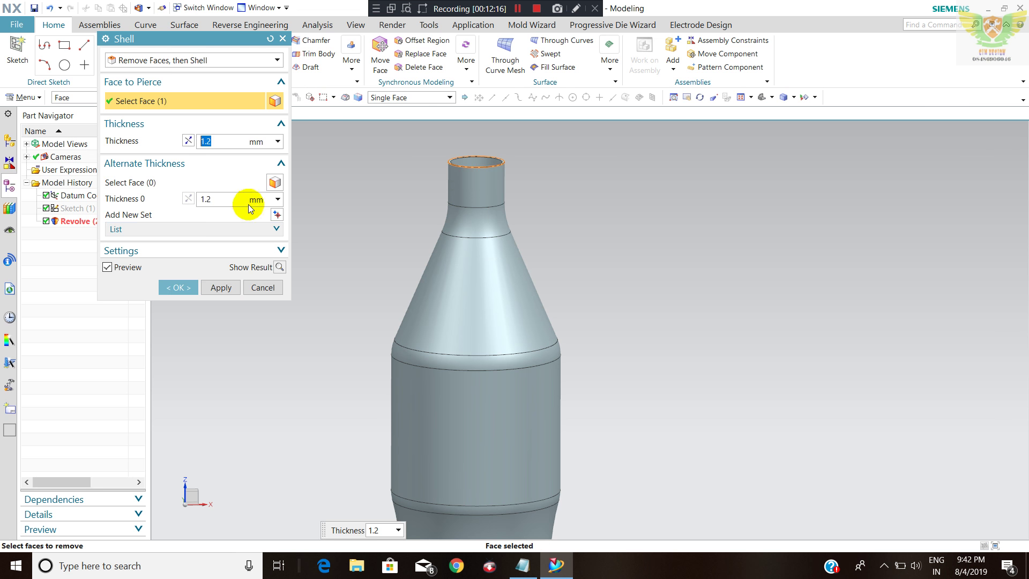
{"action": "left_click", "coordinate": [222, 199]}
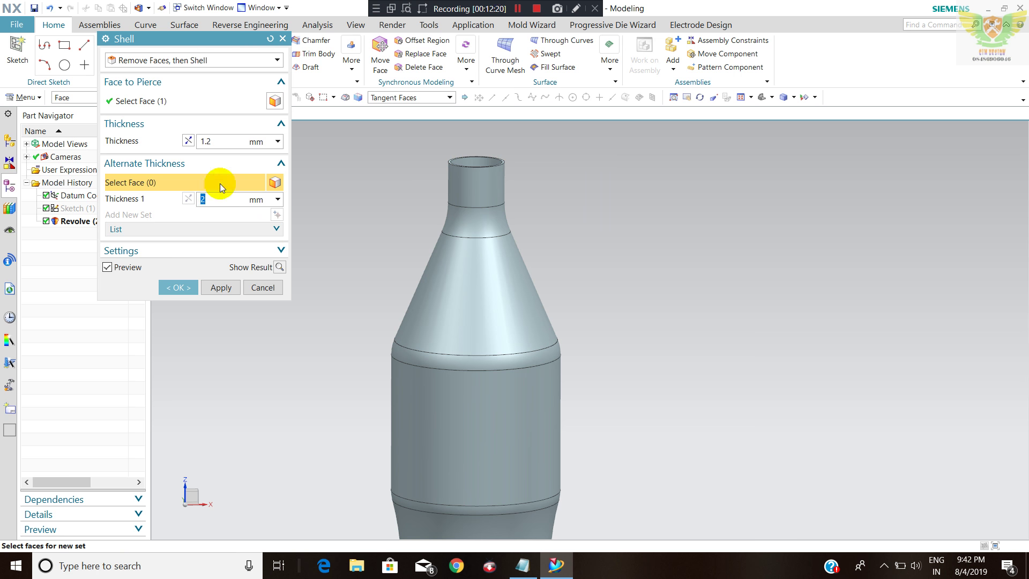
{"action": "scroll", "coordinate": [461, 166], "scroll_direction": "up", "scroll_amount": 4}
{"action": "left_click", "coordinate": [488, 153]}
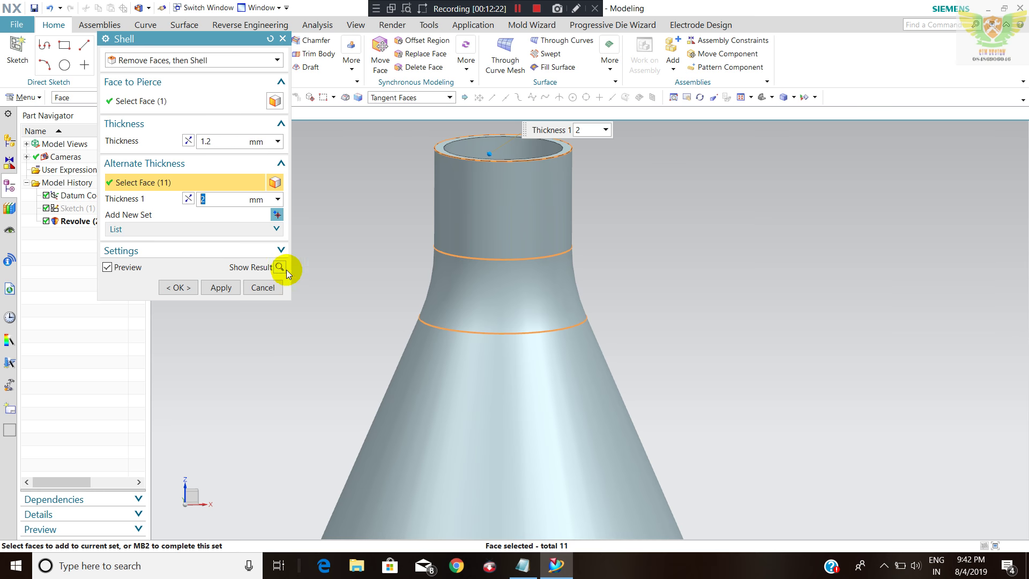
{"action": "left_click", "coordinate": [221, 288]}
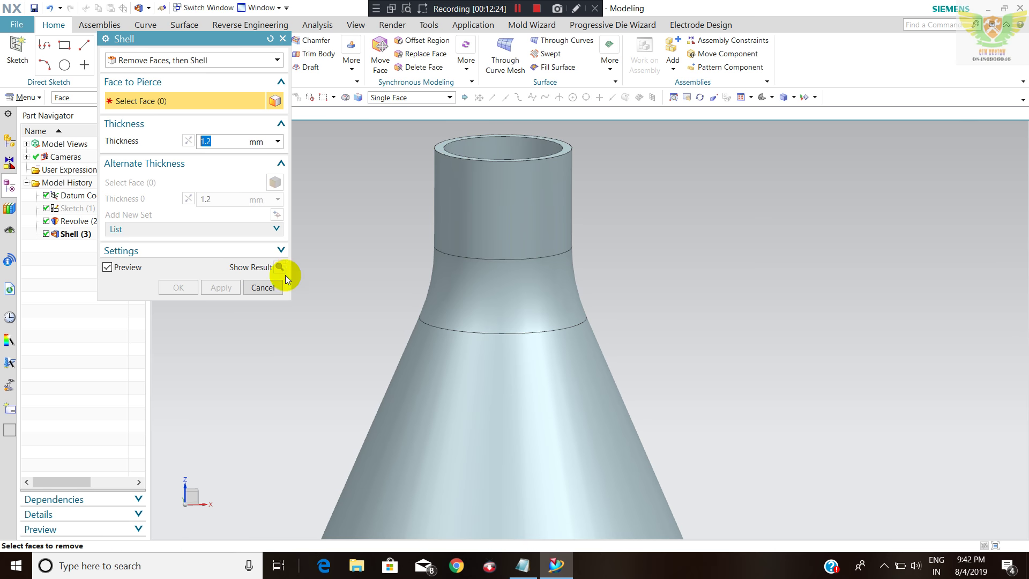
{"action": "left_click", "coordinate": [266, 288]}
- Turn on a clip section and orbit it to inspect the hollow bottle walls
{"action": "left_click", "coordinate": [356, 27]}
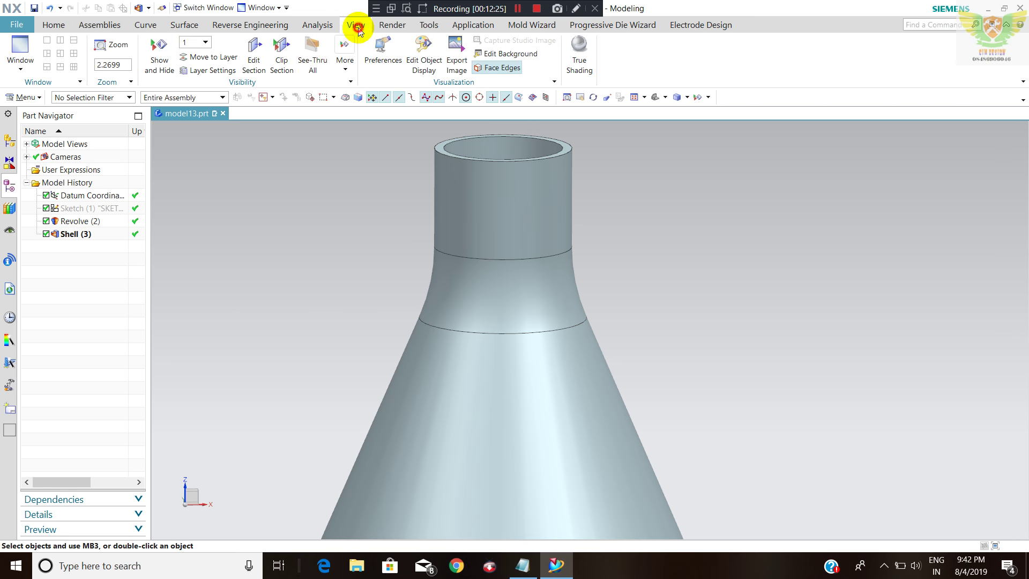
{"action": "left_click", "coordinate": [279, 49]}
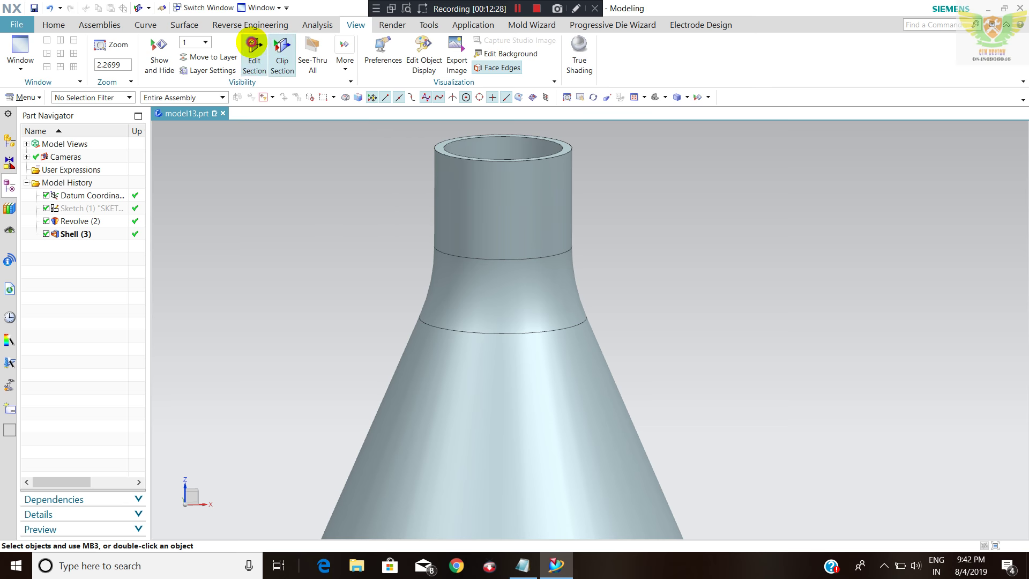
{"action": "left_click", "coordinate": [253, 46]}
{"action": "middle_click_drag", "start_coordinate": [609, 218], "coordinate": [682, 218]}
{"action": "scroll", "coordinate": [674, 241], "scroll_direction": "down", "scroll_amount": 1}
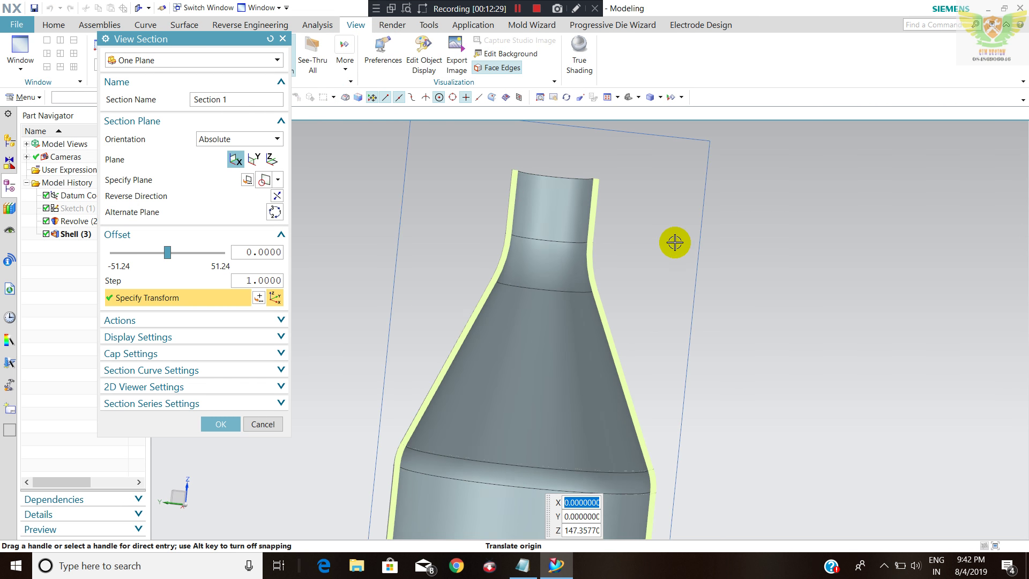
{"action": "scroll", "coordinate": [639, 269], "scroll_direction": "down", "scroll_amount": 2}
{"action": "middle_click_drag", "start_coordinate": [639, 269], "coordinate": [659, 317]}
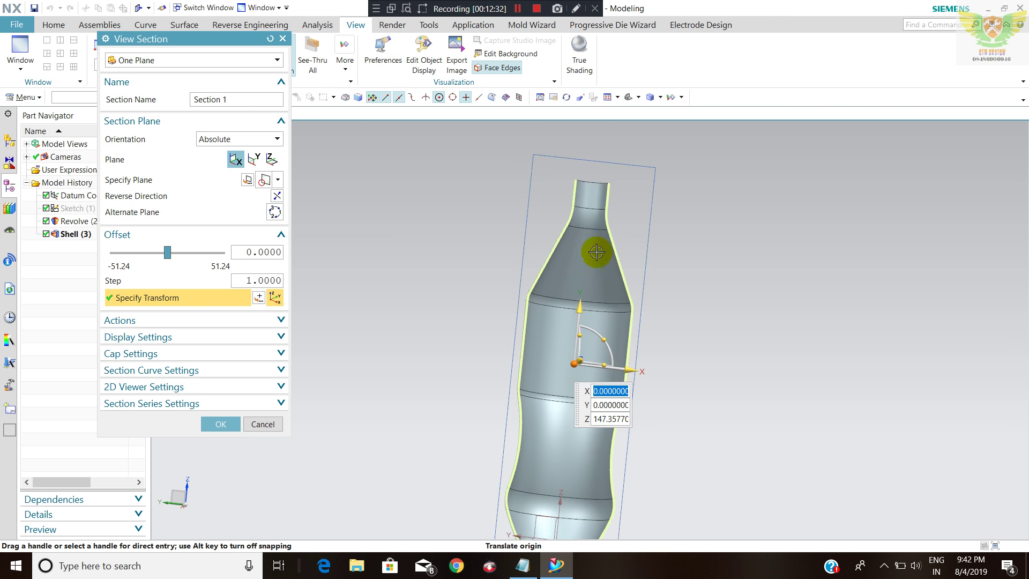
{"action": "left_click", "coordinate": [261, 423]}
- Reopen the Shell (3) feature from the Part Navigator for editing
{"action": "left_click", "coordinate": [74, 234]}
{"action": "double_click", "coordinate": [74, 234]}
{"action": "mouse_move", "coordinate": [529, 202]}
{"action": "middle_mouse_down"}
{"action": "mouse_move", "coordinate": [532, 216]}
{"action": "mouse_move", "coordinate": [391, 161]}
{"action": "middle_mouse_up"}
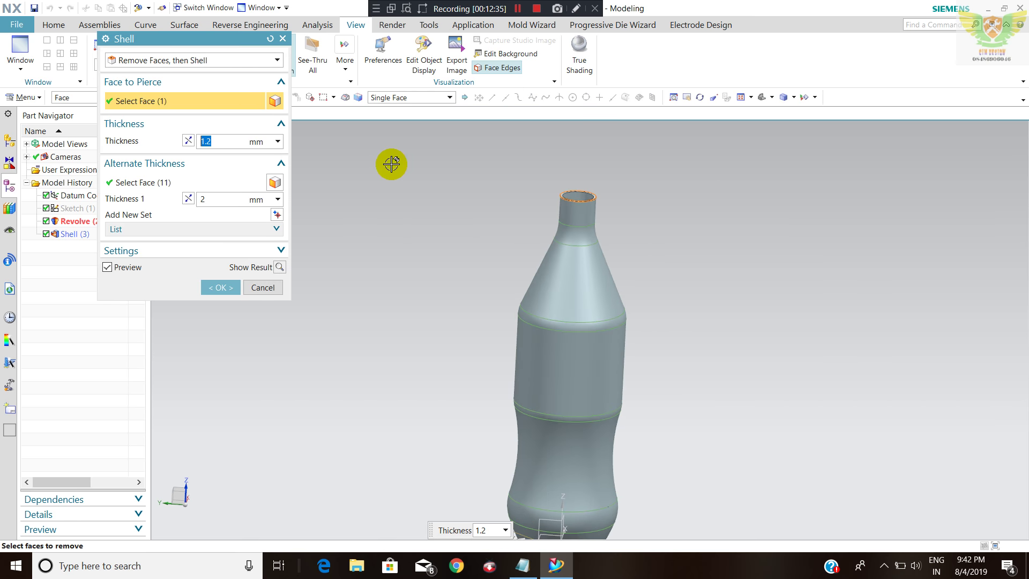
- Close the Shell (3) edit and delete the feature from the Part Navigator
{"action": "mouse_move", "coordinate": [640, 205]}
{"action": "middle_mouse_down"}
{"action": "mouse_move", "coordinate": [590, 255]}
{"action": "mouse_move", "coordinate": [592, 287]}
{"action": "mouse_move", "coordinate": [581, 279]}
{"action": "middle_mouse_up"}
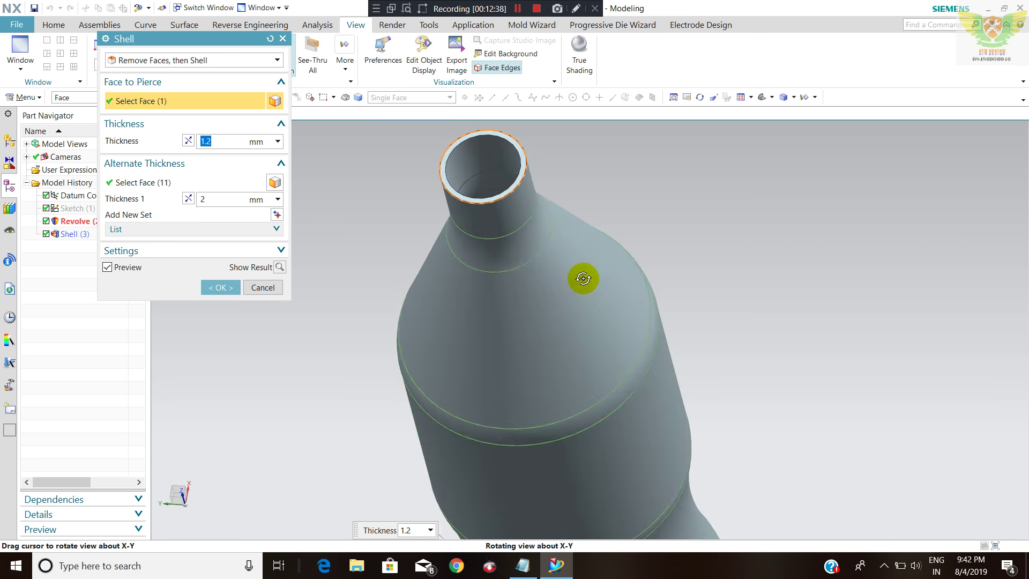
{"action": "left_click", "coordinate": [224, 183]}
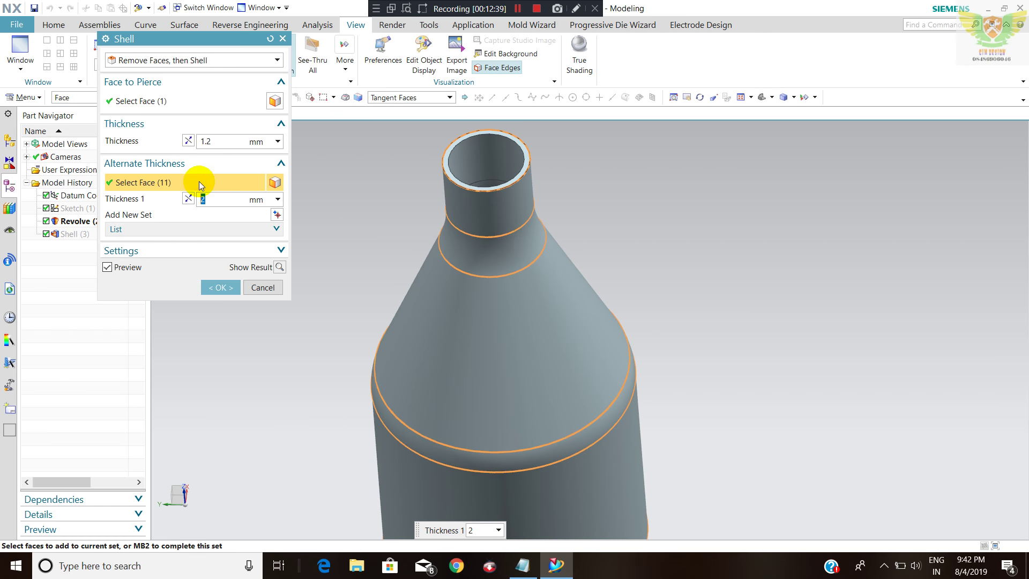
{"action": "left_click", "coordinate": [281, 40]}
{"action": "right_click", "coordinate": [68, 234]}
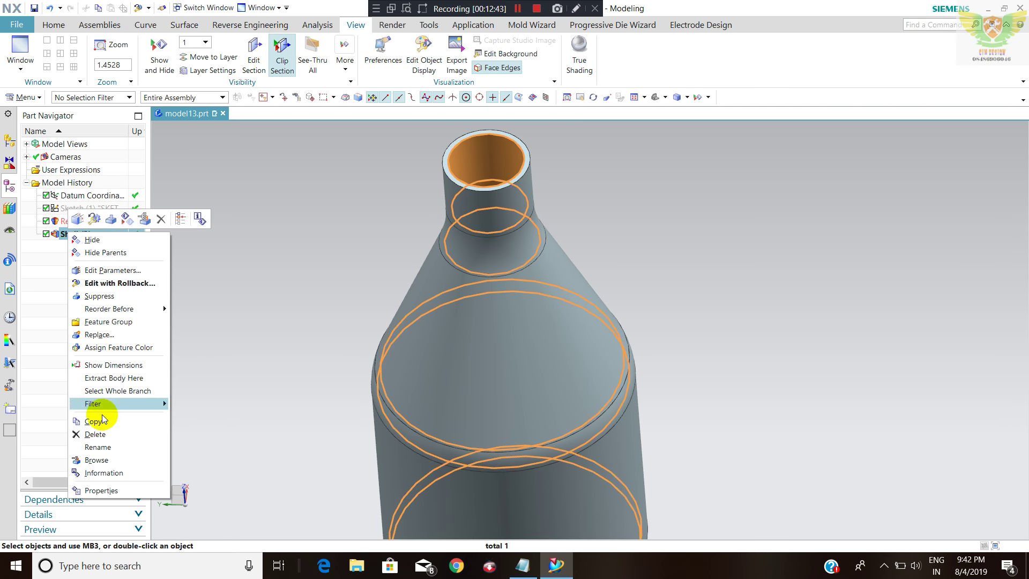
{"action": "left_click", "coordinate": [96, 434]}
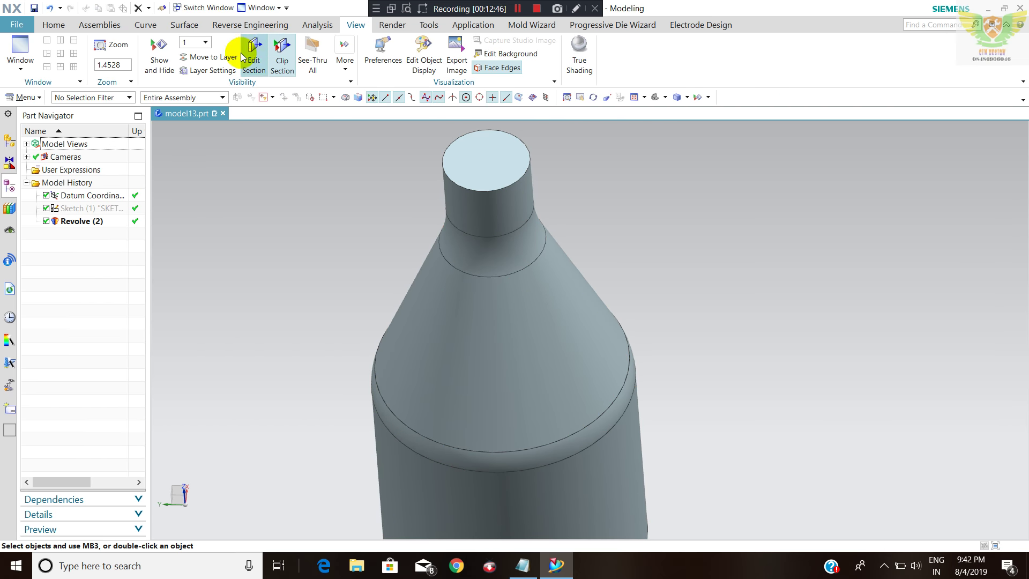
- Start a new shell opening the neck top, with the tangent body faces as an alternate set
{"action": "left_click", "coordinate": [54, 25]}
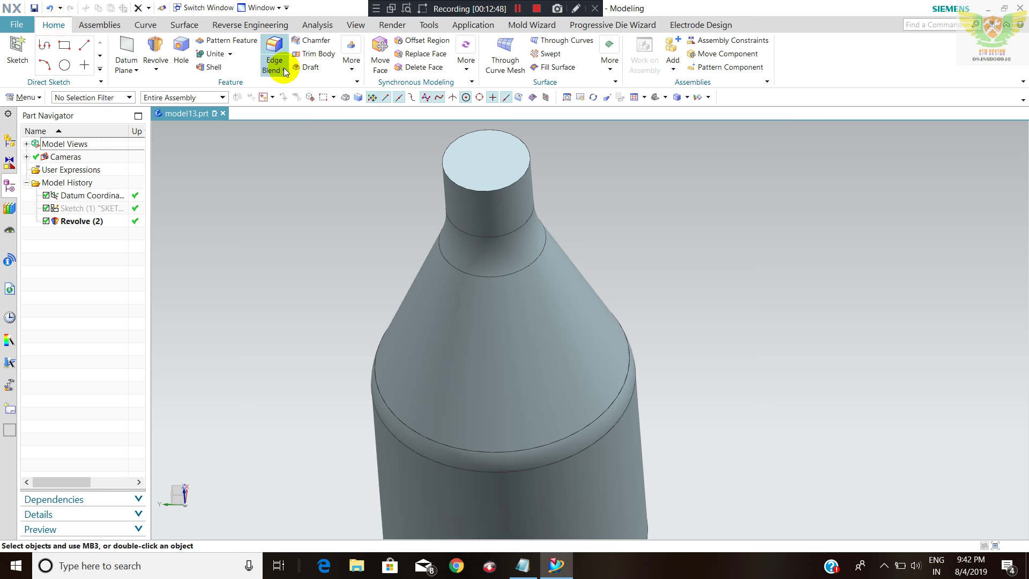
{"action": "left_click", "coordinate": [210, 66]}
{"action": "left_click", "coordinate": [502, 168]}
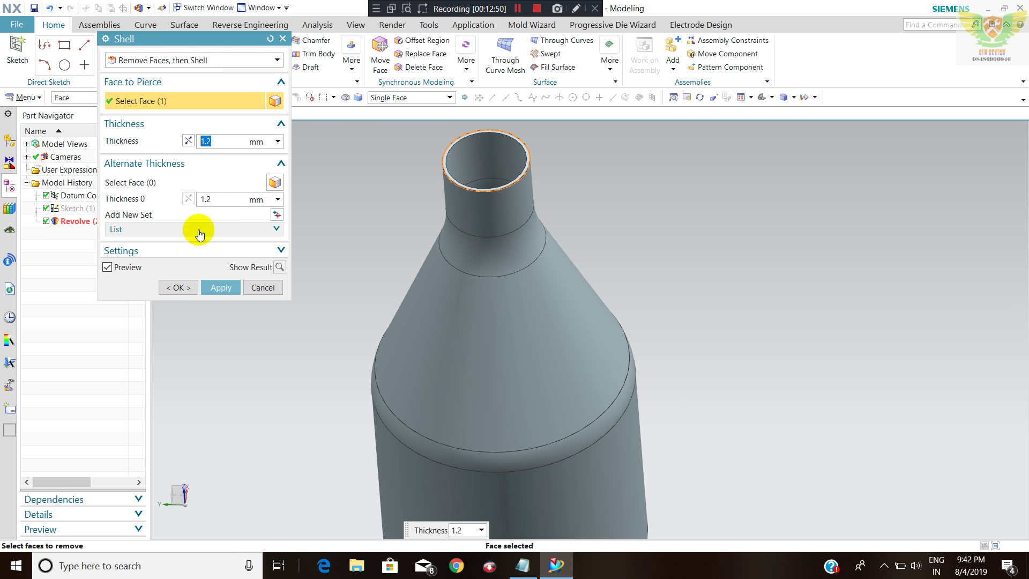
{"action": "left_click", "coordinate": [158, 185]}
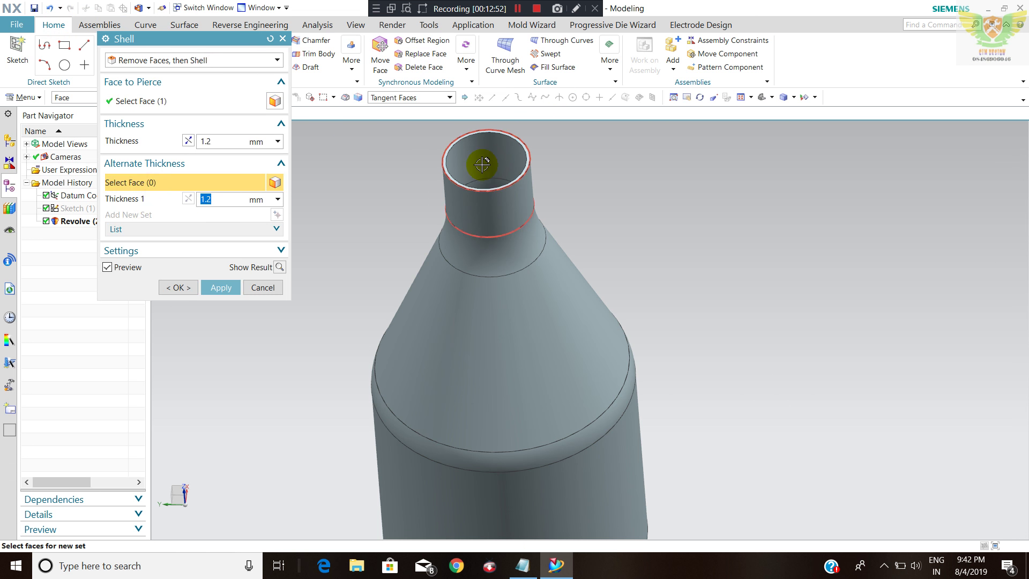
{"action": "left_click", "coordinate": [378, 368]}
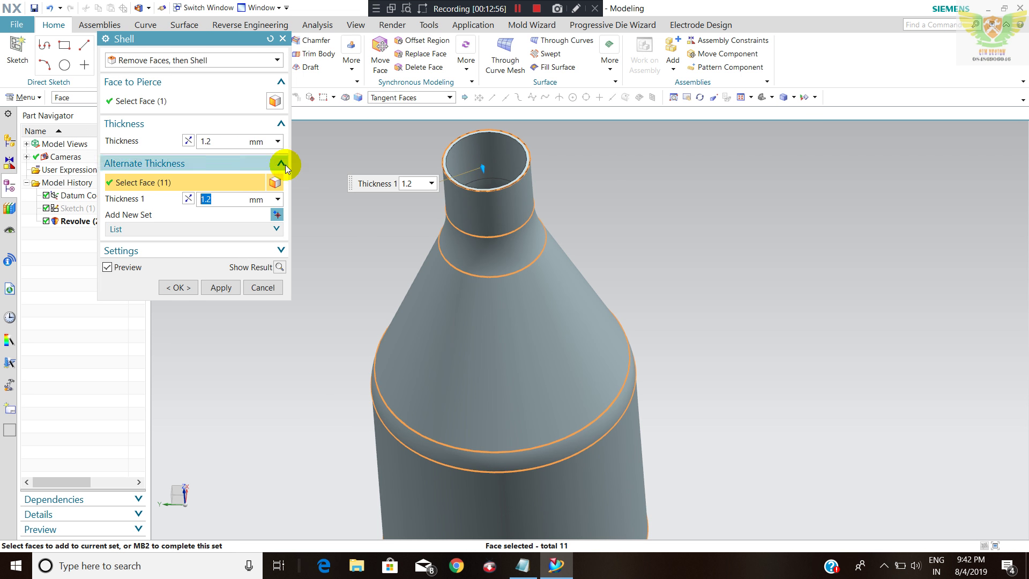
{"action": "middle_click", "coordinate": [483, 159]}
- Give the single neck side face a 2 mm alternate thickness; the shell attempt fails
{"action": "left_click", "coordinate": [387, 97]}
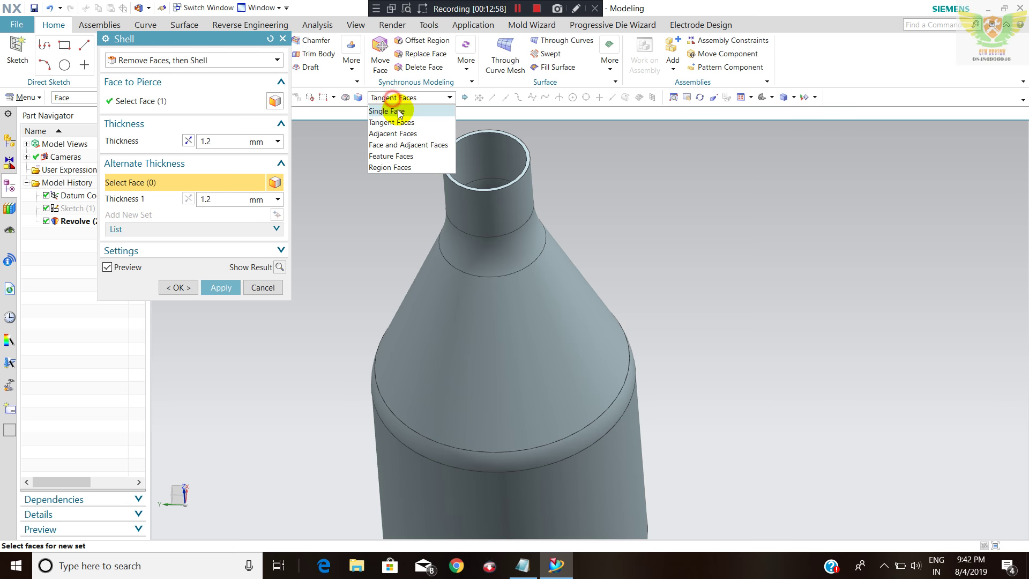
{"action": "left_click", "coordinate": [491, 165]}
{"action": "left_click", "coordinate": [230, 205]}
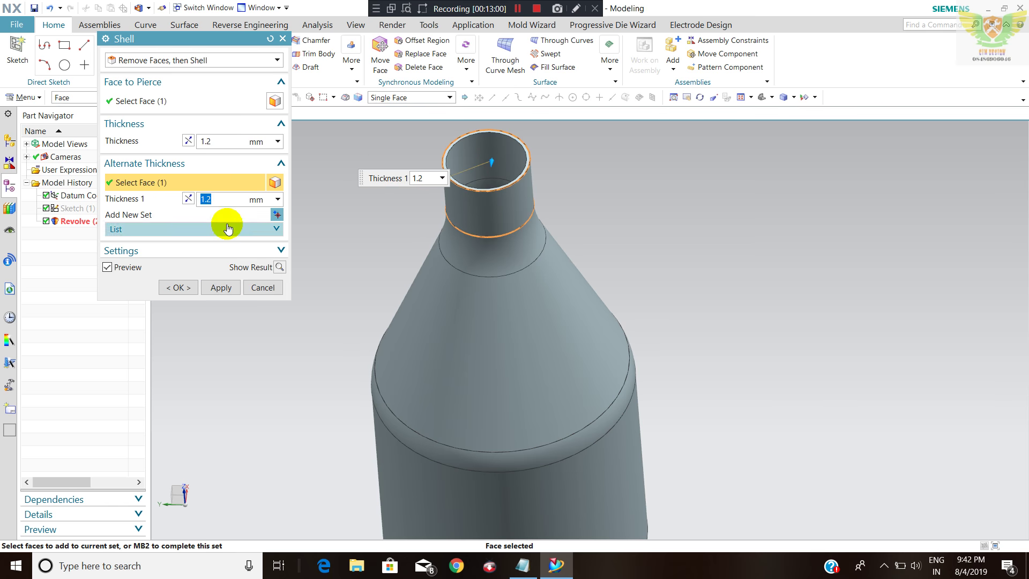
{"action": "type", "text": "2"}
{"action": "key", "text": "Return"}
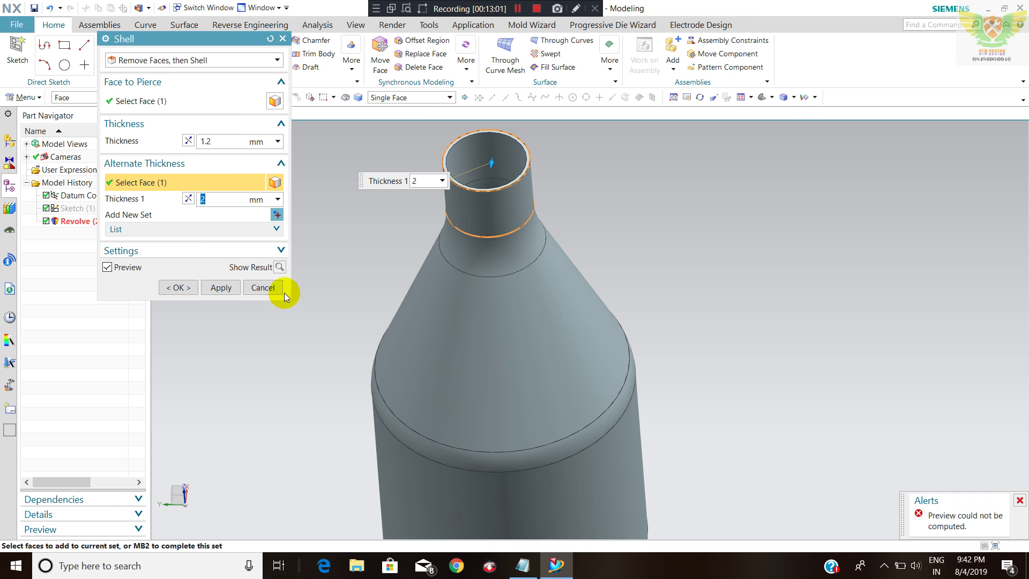
{"action": "left_click", "coordinate": [181, 288]}
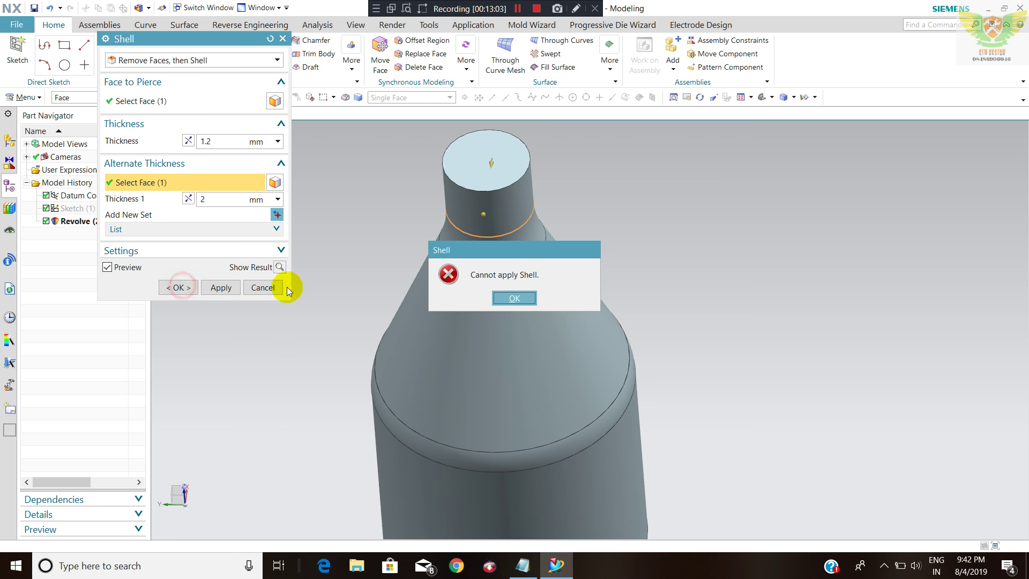
{"action": "left_click", "coordinate": [515, 299]}
{"action": "left_click", "coordinate": [214, 199]}
{"action": "type", "text": "1."}
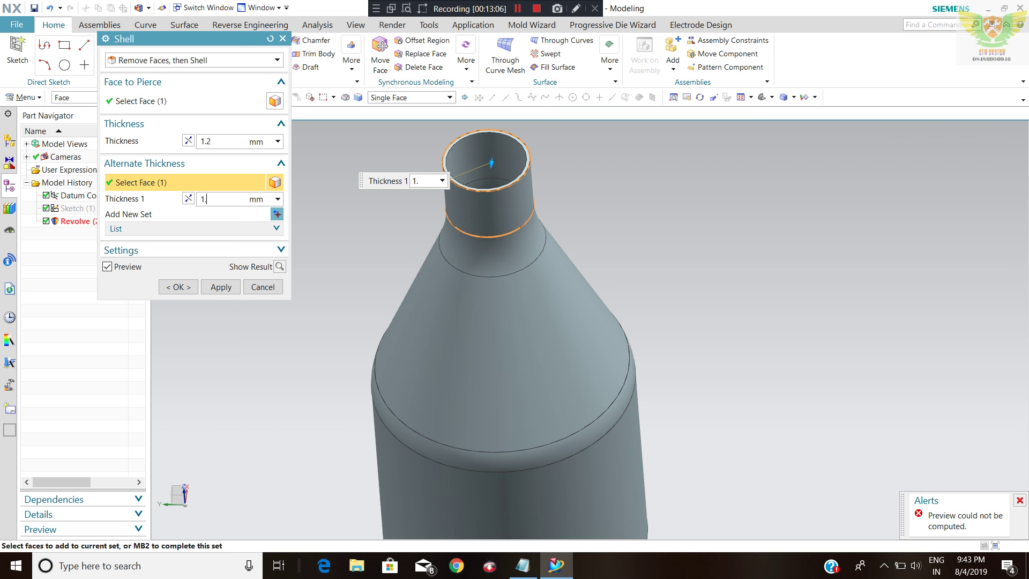
- Change the neck face to 1.2 mm reversed and walls to 1 mm, then abandon the shell
{"action": "double_click", "coordinate": [216, 203]}
{"action": "type", "text": "5"}
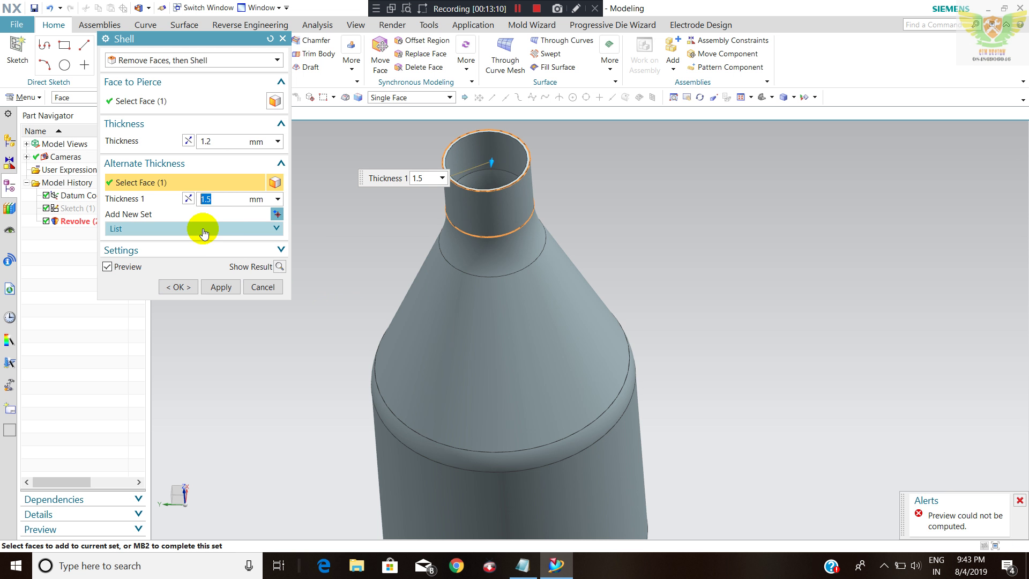
{"action": "type", "text": "1.2"}
{"action": "left_click", "coordinate": [214, 142]}
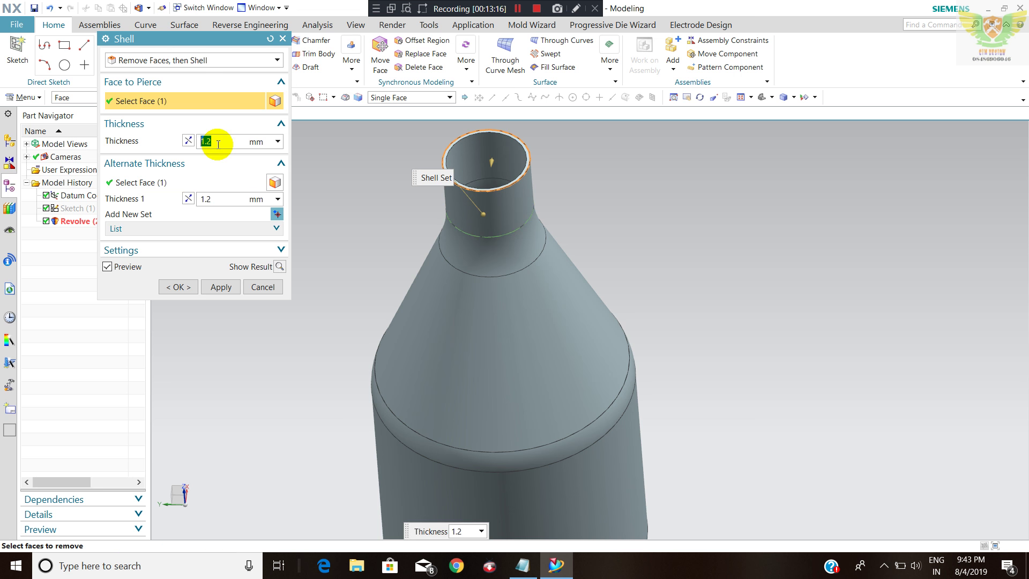
{"action": "type", "text": "1"}
{"action": "left_click", "coordinate": [218, 144]}
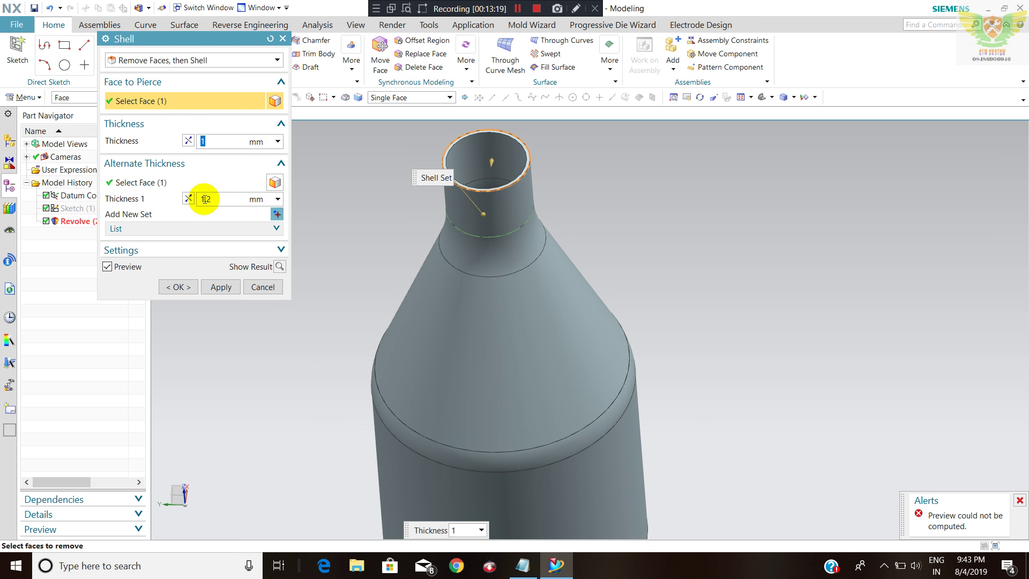
{"action": "left_click", "coordinate": [188, 199]}
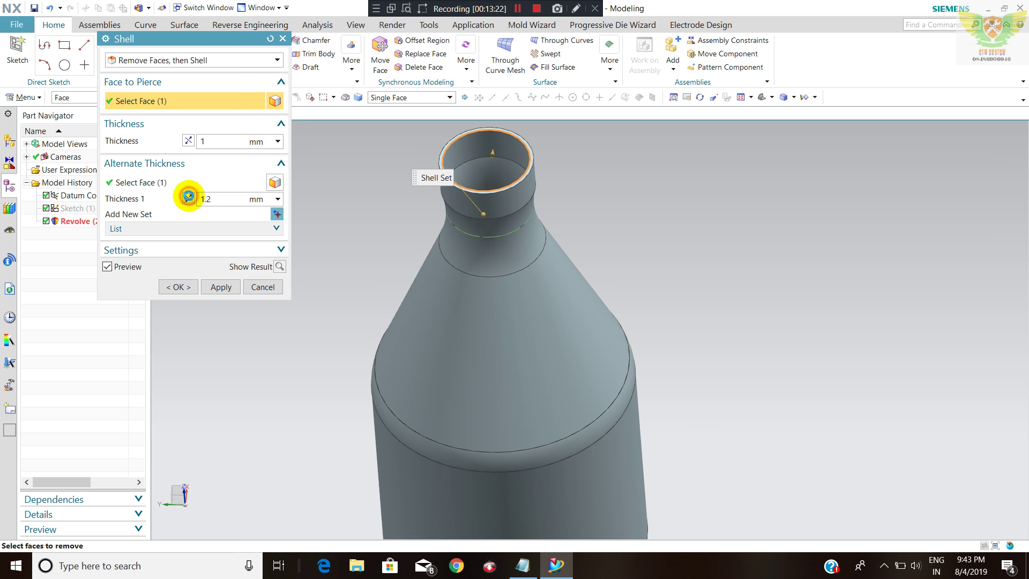
{"action": "left_click", "coordinate": [262, 286]}
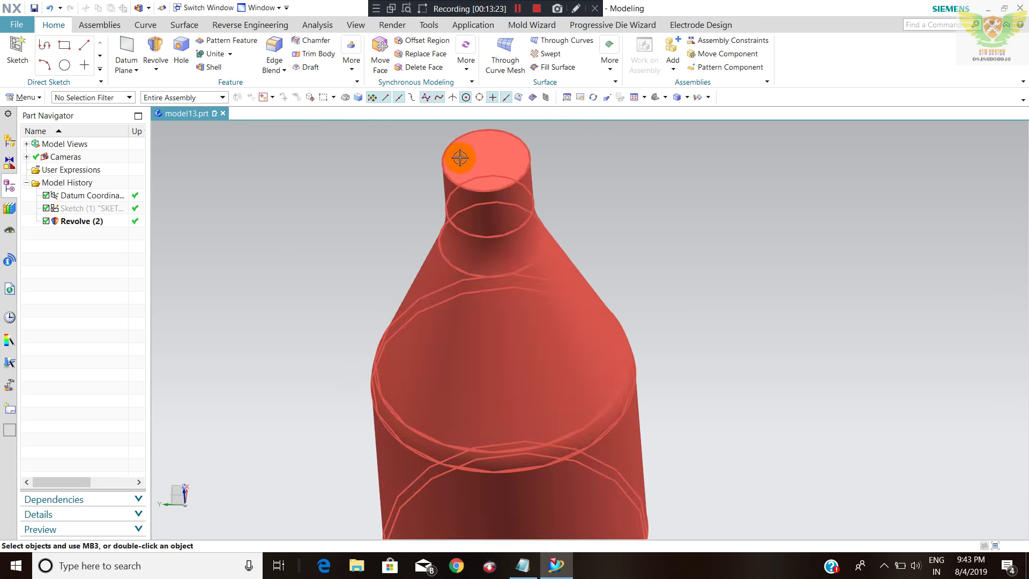
- Start a shell opening the neck top and pick the single neck face for alternate thickness
{"action": "left_click", "coordinate": [213, 67]}
{"action": "left_click", "coordinate": [498, 165]}
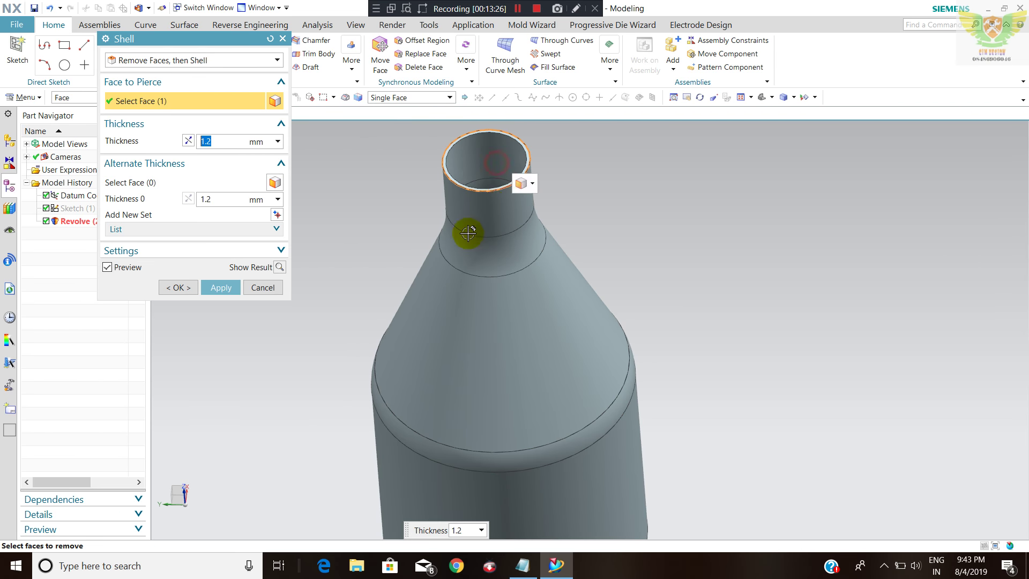
{"action": "left_click", "coordinate": [184, 185]}
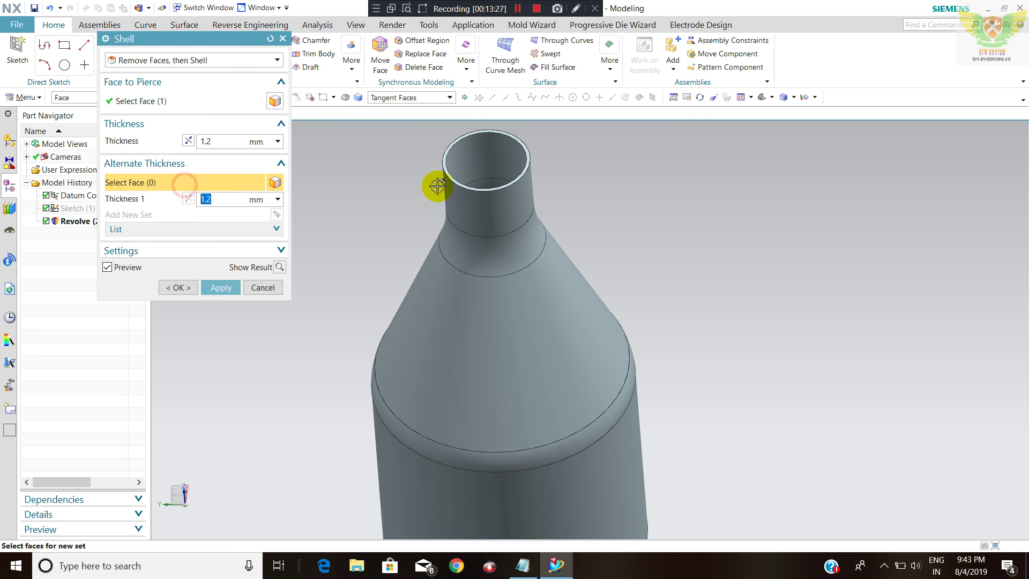
{"action": "left_click", "coordinate": [471, 155]}
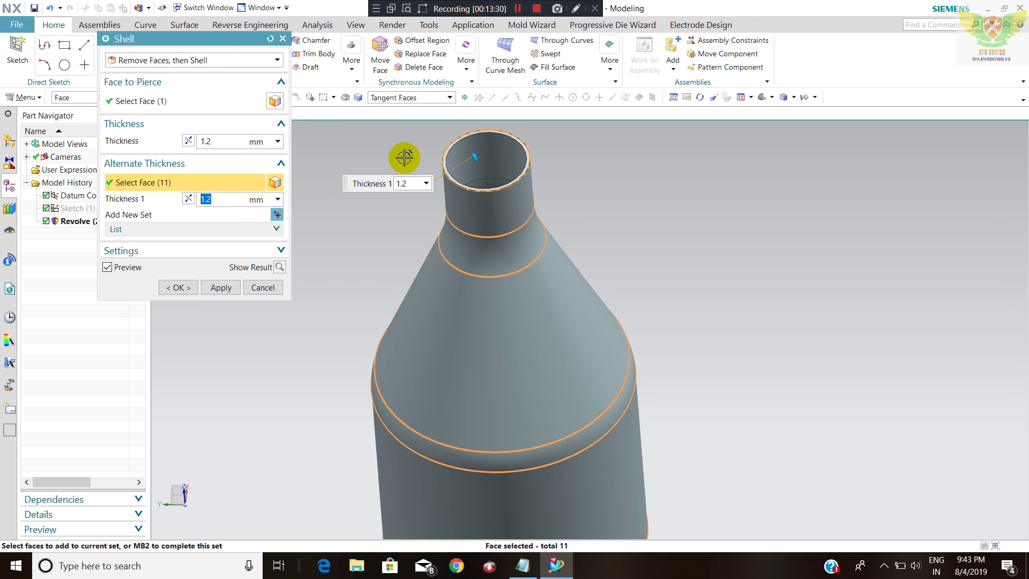
{"action": "left_click", "coordinate": [492, 167], "text": "shift"}
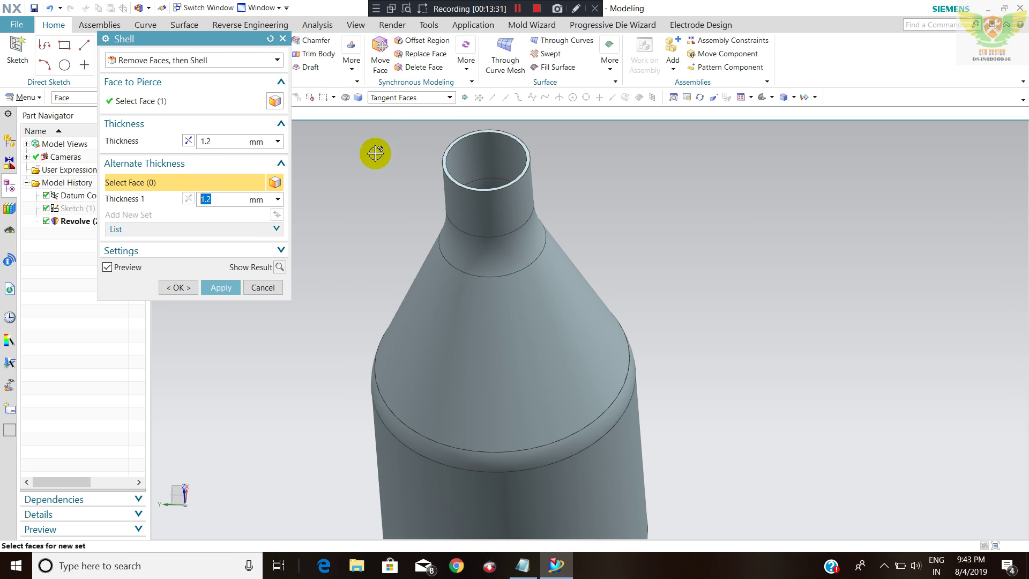
{"action": "left_click", "coordinate": [390, 98]}
{"action": "left_click", "coordinate": [442, 188]}
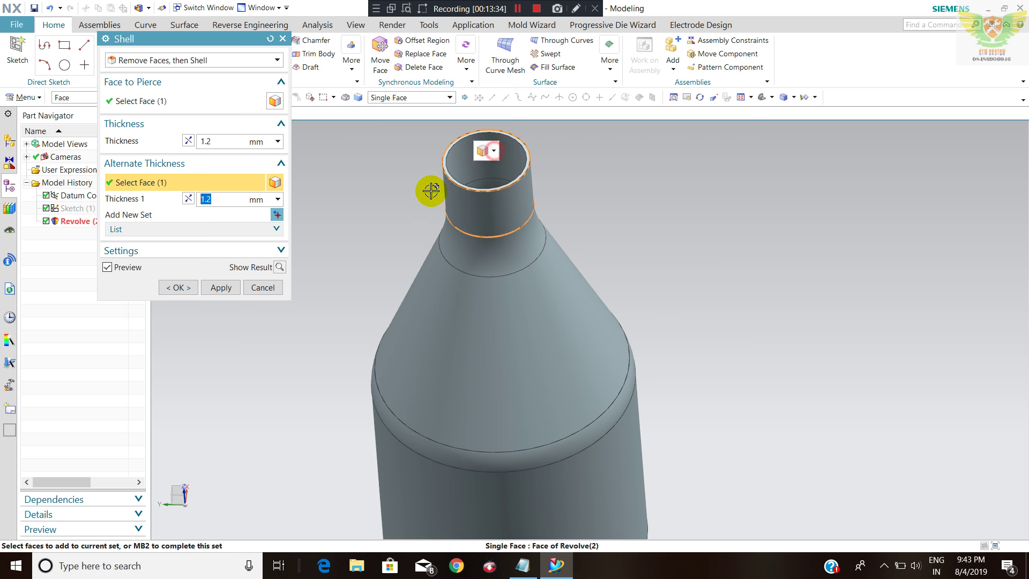
- Try 1.5 mm and 1 mm neck thicknesses, then create the 1.2 mm Shell (4)
{"action": "type", "text": "1.5"}
{"action": "key", "text": "Return"}
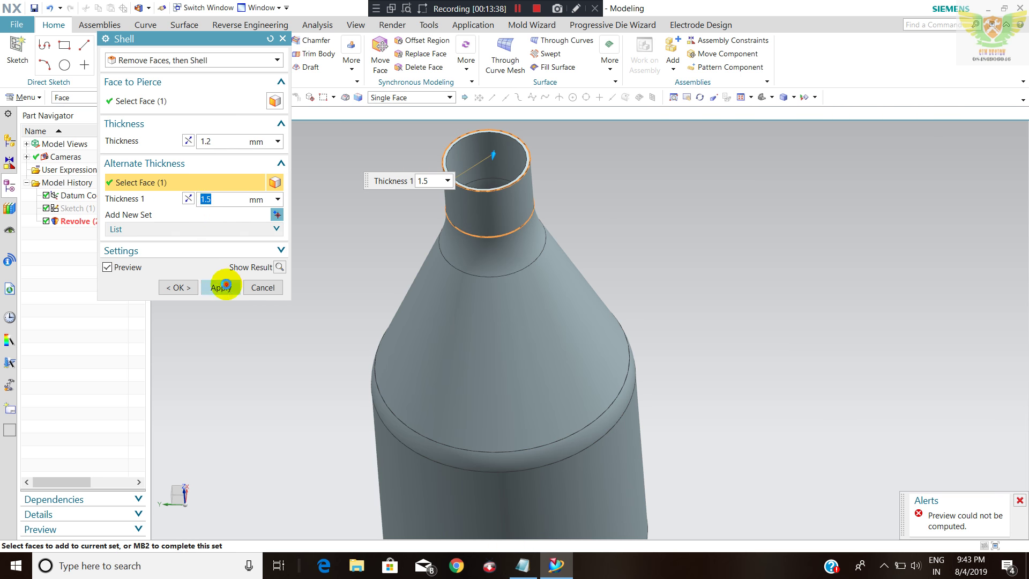
{"action": "left_click", "coordinate": [225, 285]}
{"action": "left_click", "coordinate": [513, 297]}
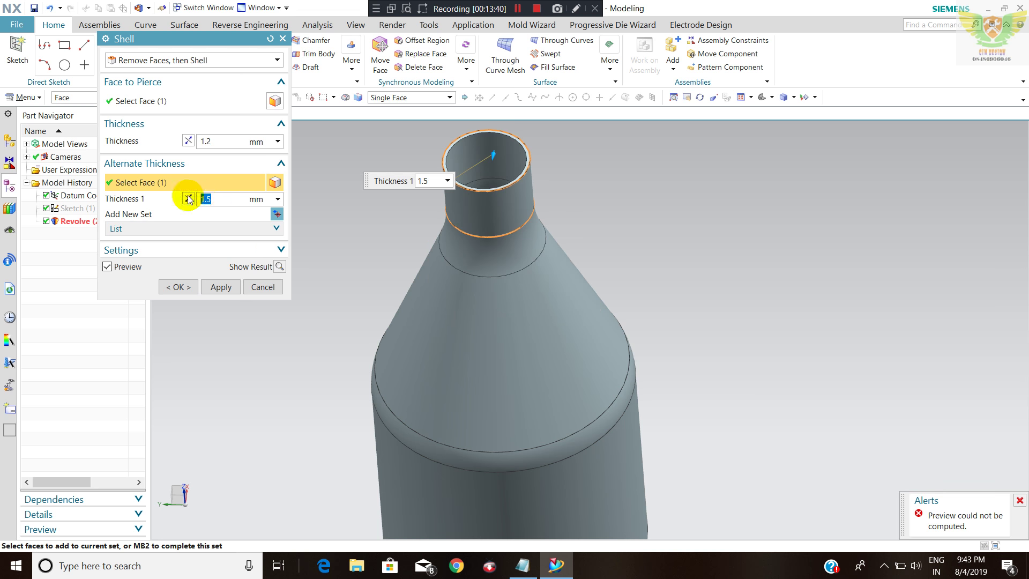
{"action": "type", "text": "1"}
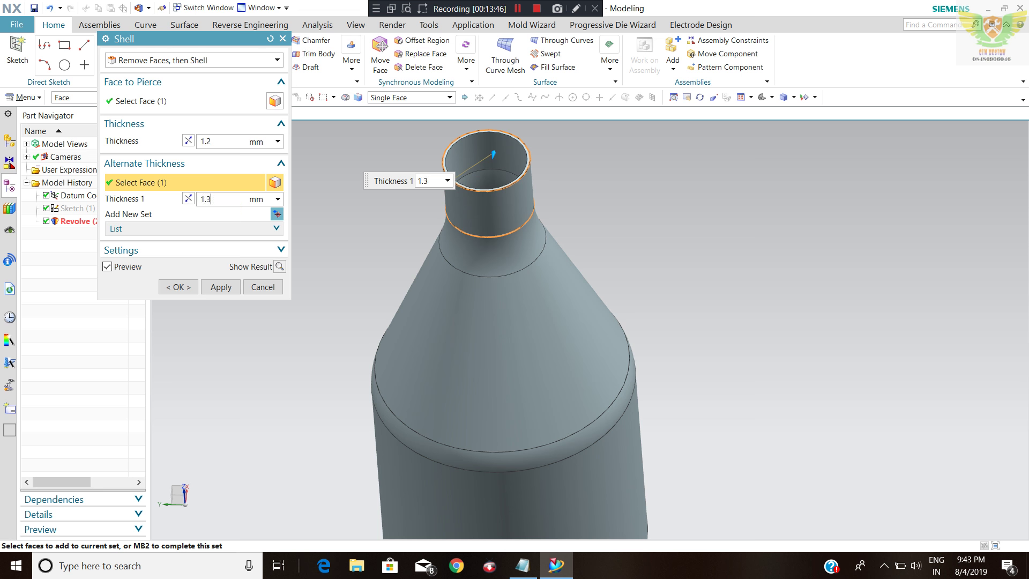
{"action": "left_click", "coordinate": [227, 205]}
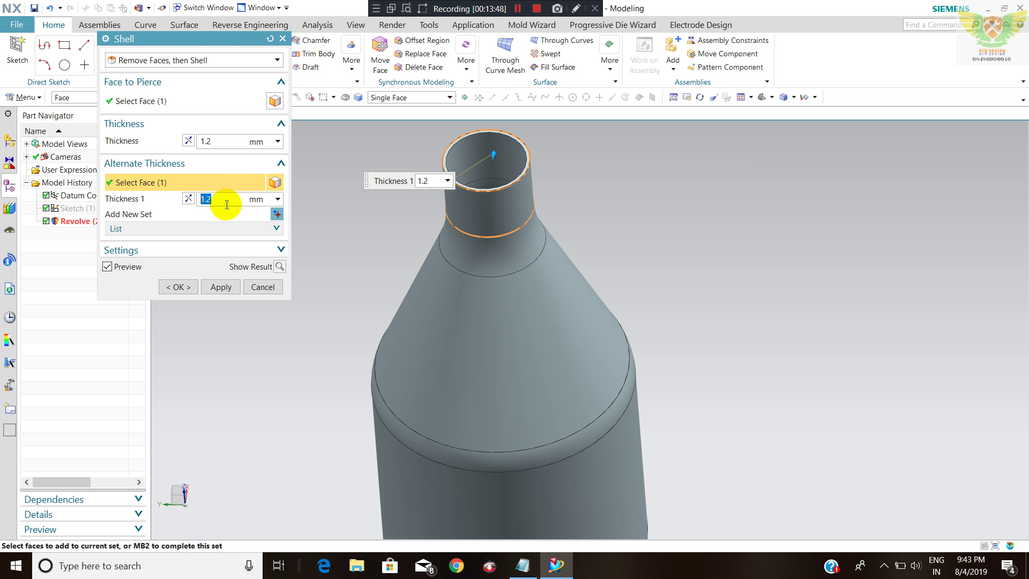
{"action": "left_click", "coordinate": [180, 286]}
{"action": "middle_click_drag", "start_coordinate": [470, 202], "coordinate": [482, 172]}
{"action": "mouse_move", "coordinate": [498, 236]}
{"action": "middle_mouse_down"}
{"action": "mouse_move", "coordinate": [487, 177]}
{"action": "mouse_move", "coordinate": [517, 184]}
{"action": "mouse_move", "coordinate": [482, 153]}
{"action": "middle_mouse_up"}
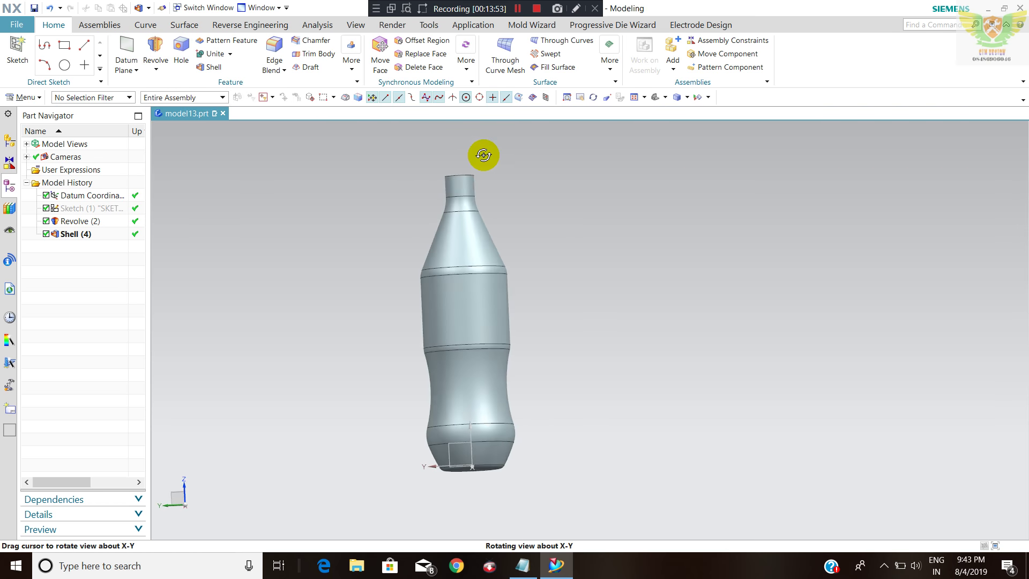
- Extrude the neck edge as the ring profile, united with the bottle body
{"action": "scroll", "coordinate": [453, 236], "scroll_direction": "up", "scroll_amount": 2}
{"action": "scroll", "coordinate": [453, 246], "scroll_direction": "down", "scroll_amount": 3}
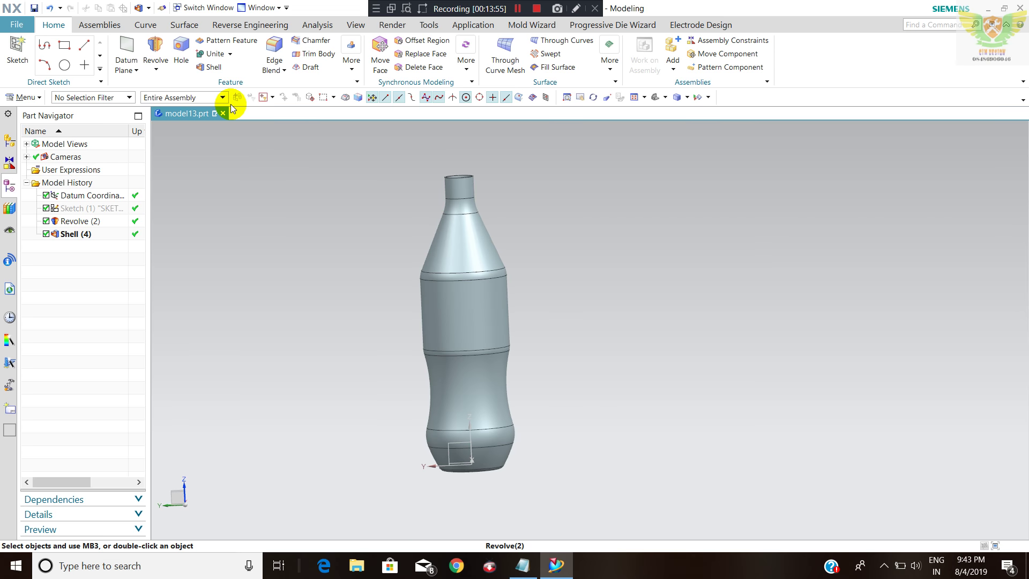
{"action": "left_click", "coordinate": [98, 22]}
{"action": "left_click", "coordinate": [56, 23]}
{"action": "left_click", "coordinate": [154, 63]}
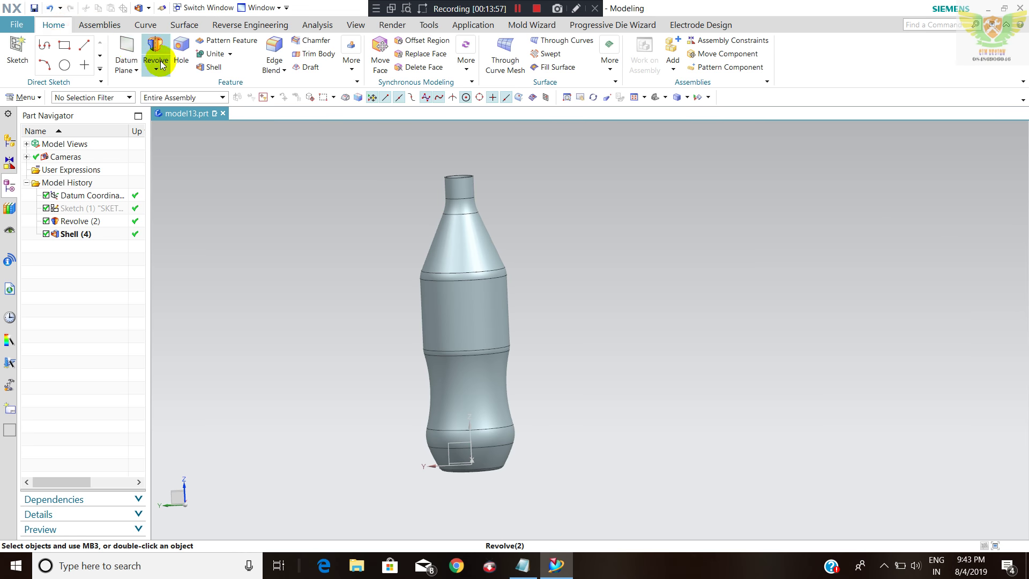
{"action": "left_click", "coordinate": [161, 97]}
{"action": "scroll", "coordinate": [452, 184], "scroll_direction": "up", "scroll_amount": 5}
{"action": "scroll", "coordinate": [453, 184], "scroll_direction": "down", "scroll_amount": 3}
{"action": "left_click", "coordinate": [532, 288]}
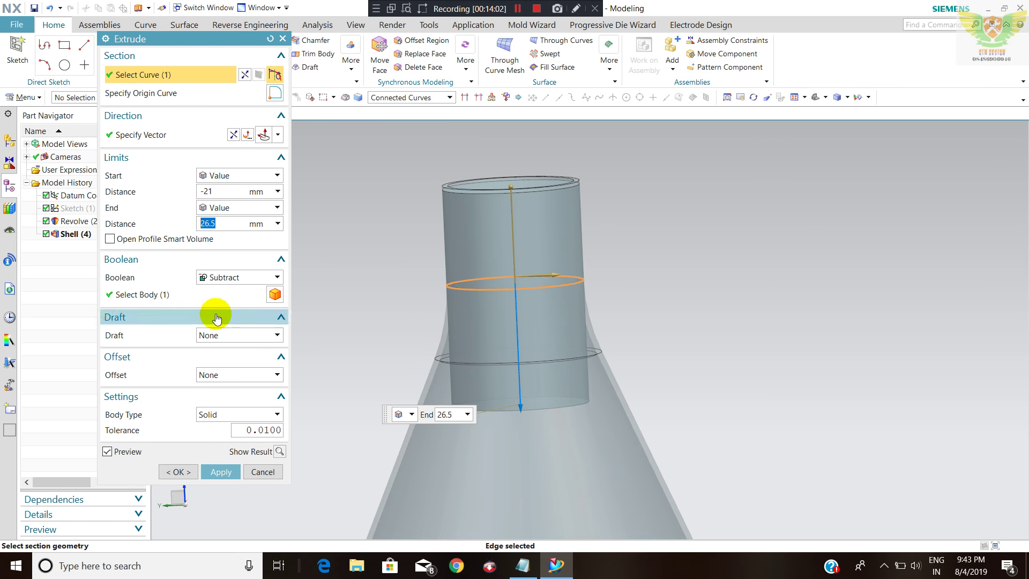
{"action": "left_click", "coordinate": [208, 277]}
{"action": "left_click", "coordinate": [211, 302]}
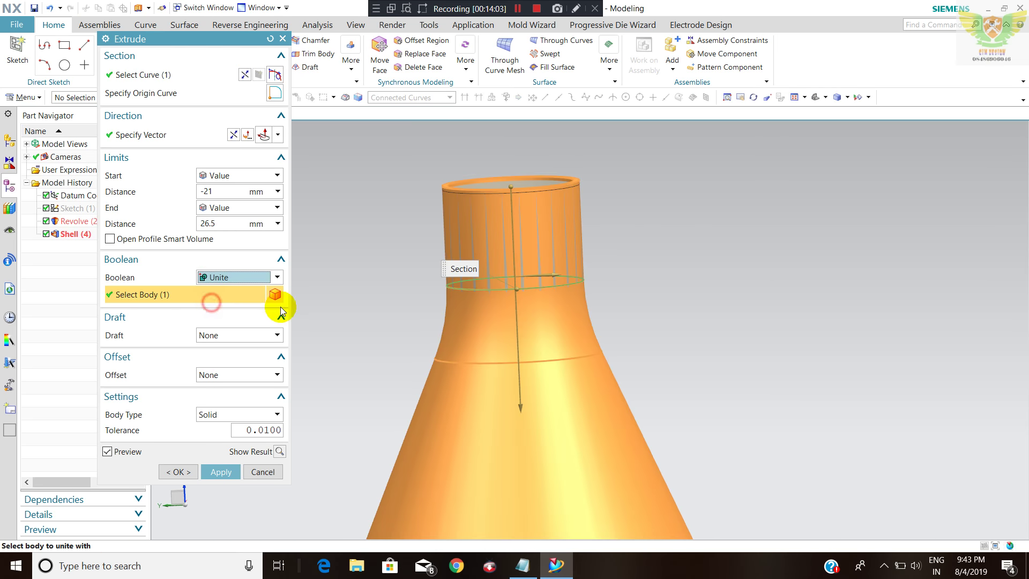
- Set a two-sided offset of 0 to 2 mm, with end distance 0 and start 2
{"action": "left_click", "coordinate": [227, 378]}
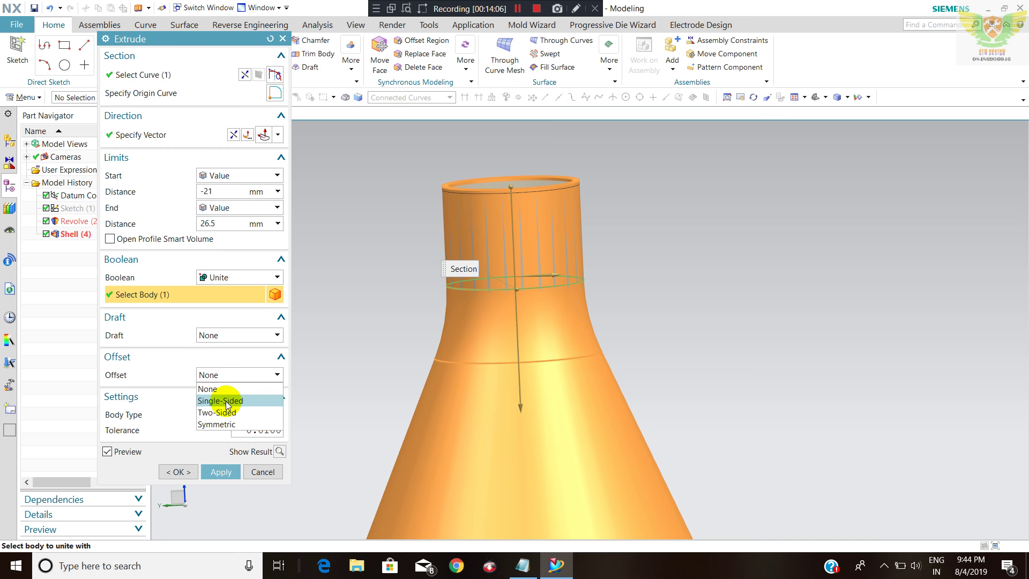
{"action": "left_click", "coordinate": [217, 412]}
{"action": "left_click", "coordinate": [214, 407]}
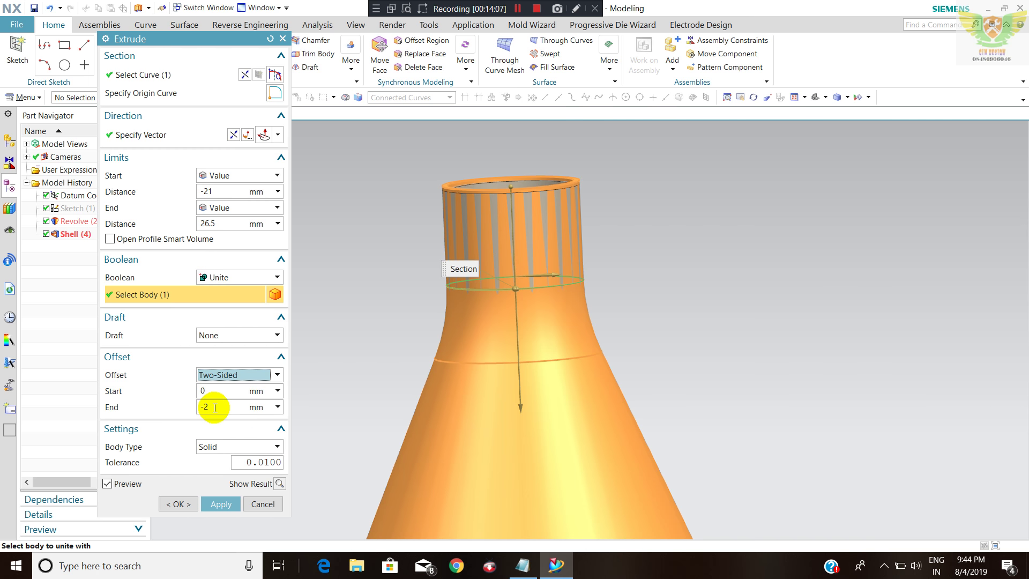
{"action": "type", "text": "2"}
{"action": "key", "text": "Return"}
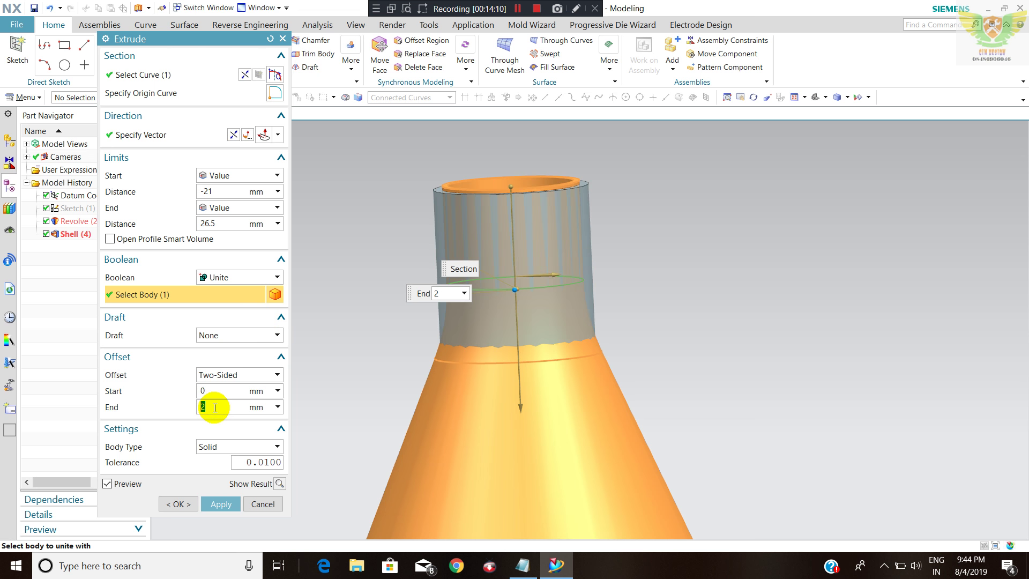
{"action": "left_click", "coordinate": [223, 224]}
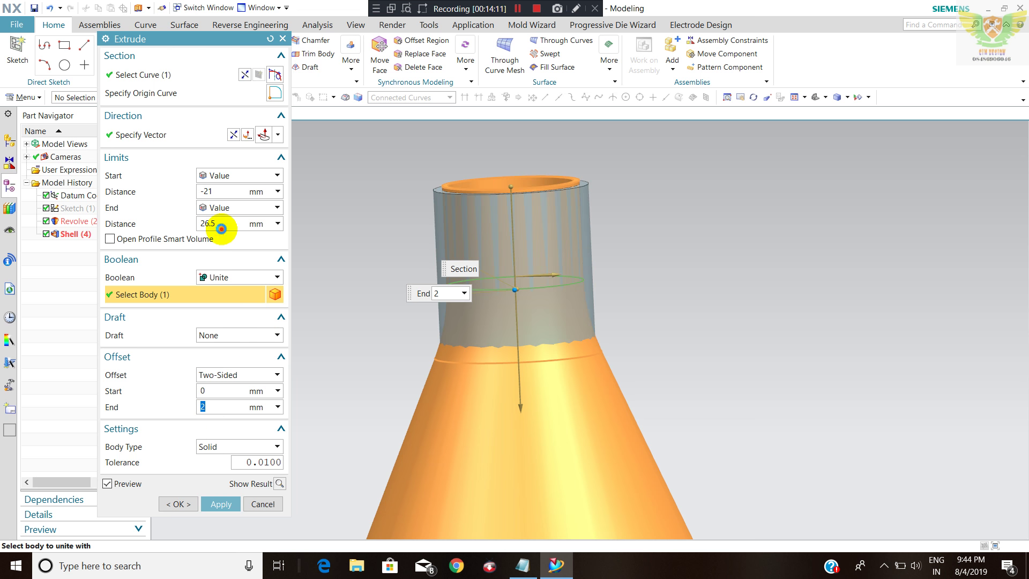
{"action": "type", "text": "0"}
{"action": "key", "text": "Return"}
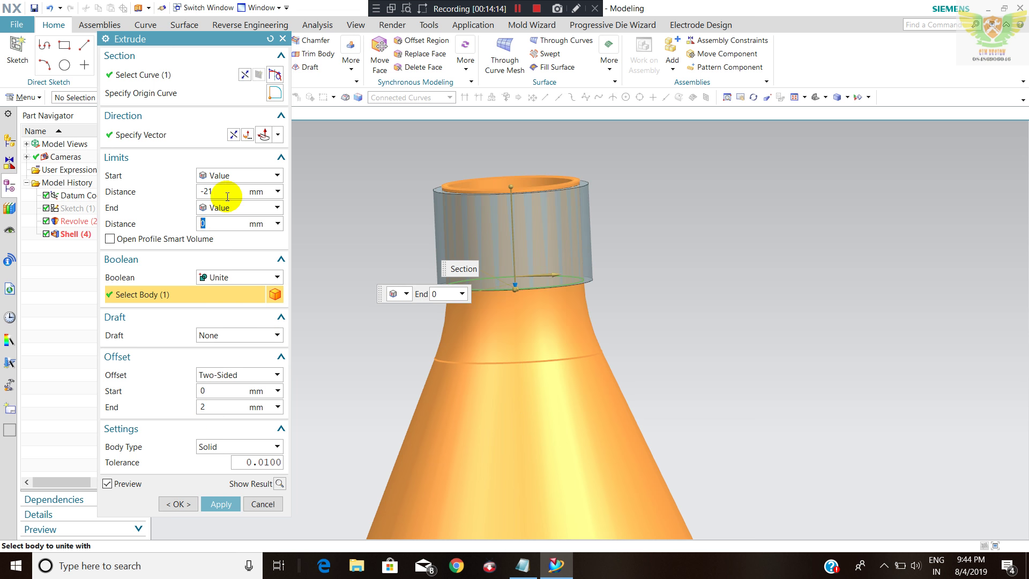
{"action": "left_click", "coordinate": [227, 193]}
{"action": "type", "text": "2"}
{"action": "key", "text": "Return"}
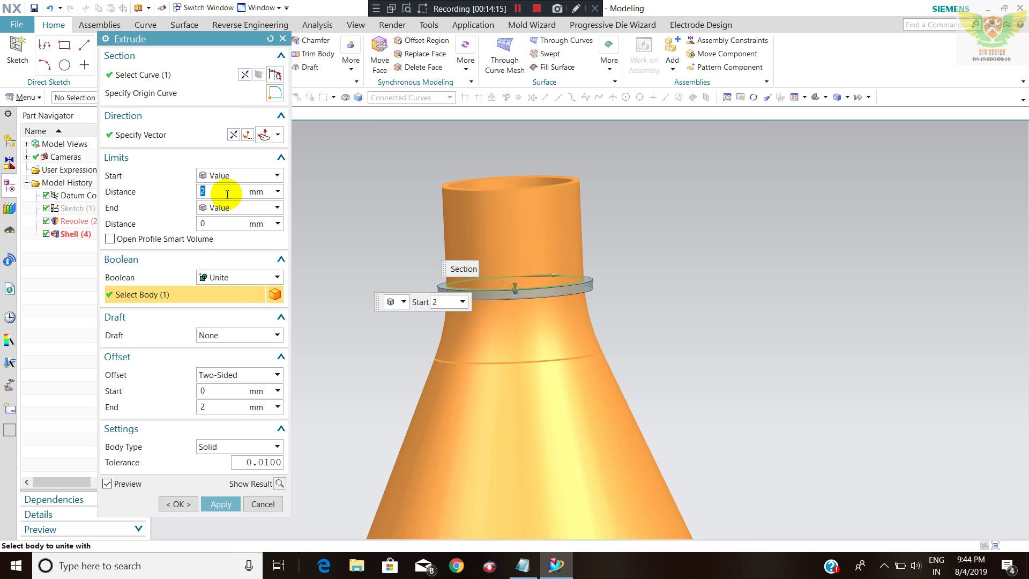
- Flip the ring to the other side and create the Extrude (5) collar
{"action": "left_click", "coordinate": [247, 134]}
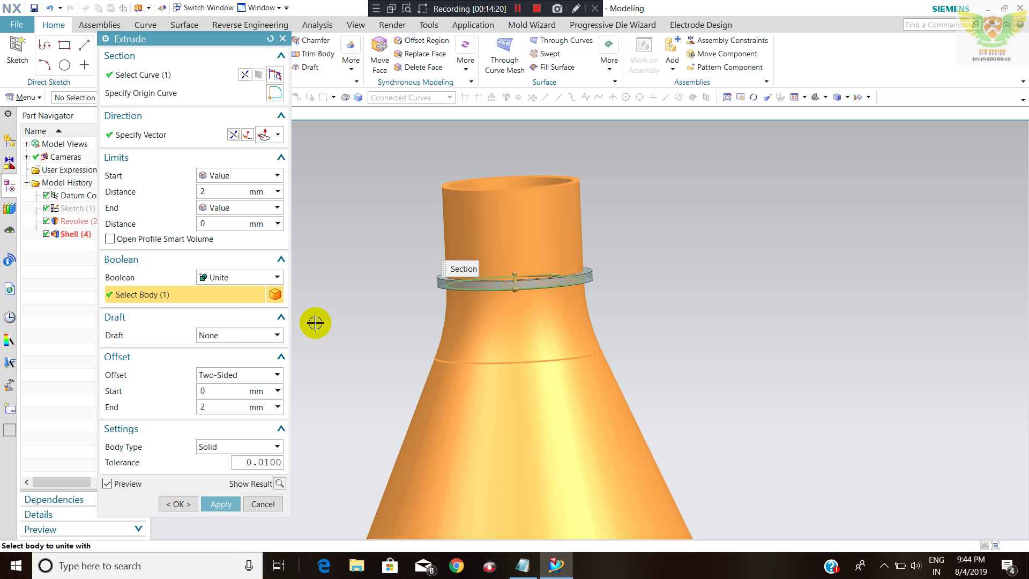
{"action": "scroll", "coordinate": [595, 278], "scroll_direction": "down", "scroll_amount": 5}
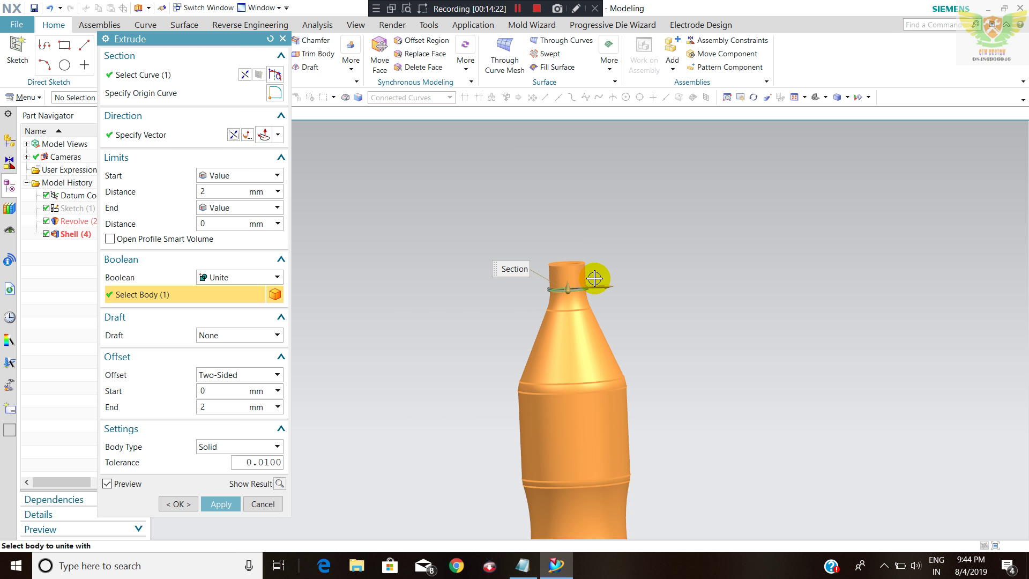
{"action": "scroll", "coordinate": [589, 300], "scroll_direction": "up", "scroll_amount": 5}
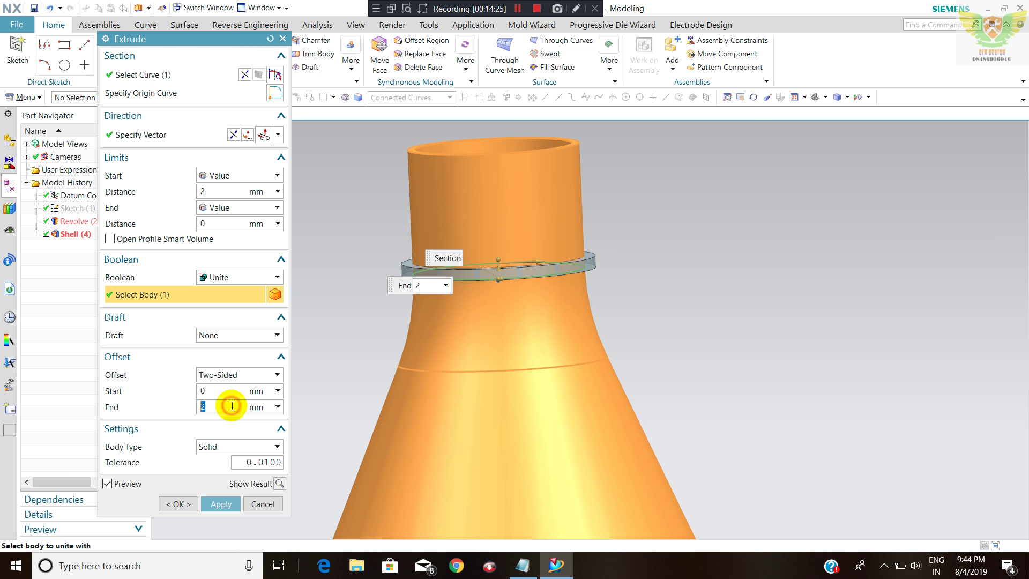
{"action": "scroll", "coordinate": [741, 335], "scroll_direction": "down", "scroll_amount": 2}
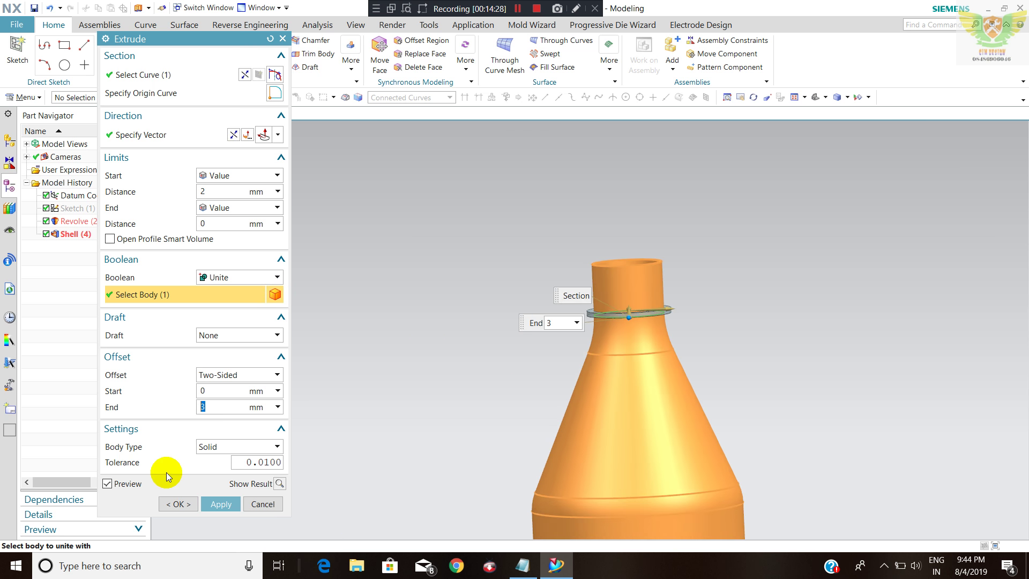
{"action": "left_click", "coordinate": [179, 502]}
{"action": "scroll", "coordinate": [654, 315], "scroll_direction": "up", "scroll_amount": 2}
{"action": "scroll", "coordinate": [586, 310], "scroll_direction": "down", "scroll_amount": 1}
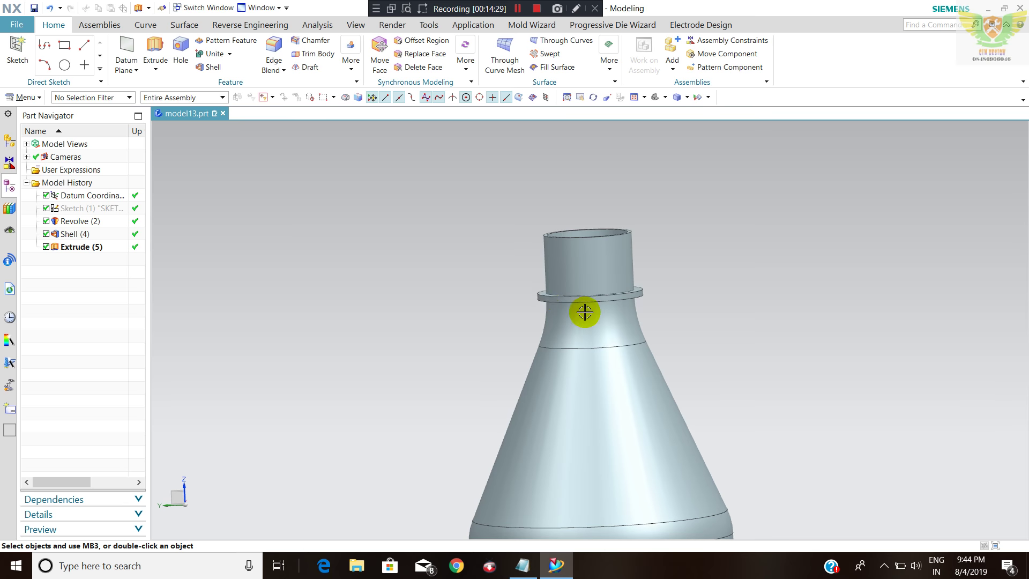
{"action": "left_click", "coordinate": [273, 51]}
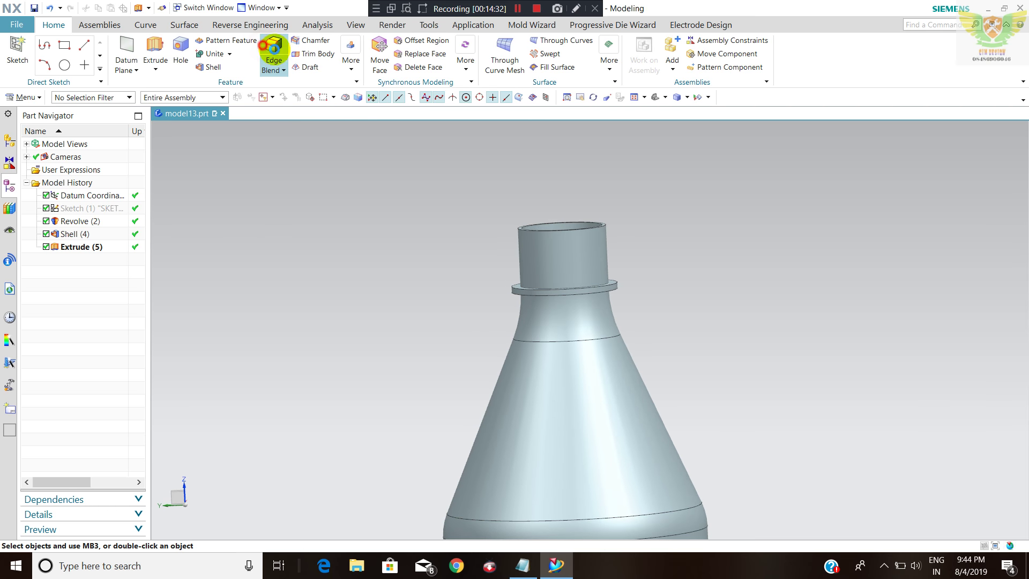
{"action": "scroll", "coordinate": [616, 284], "scroll_direction": "up", "scroll_amount": 3}
{"action": "scroll", "coordinate": [611, 286], "scroll_direction": "up", "scroll_amount": 2}
{"action": "left_click", "coordinate": [606, 300]}
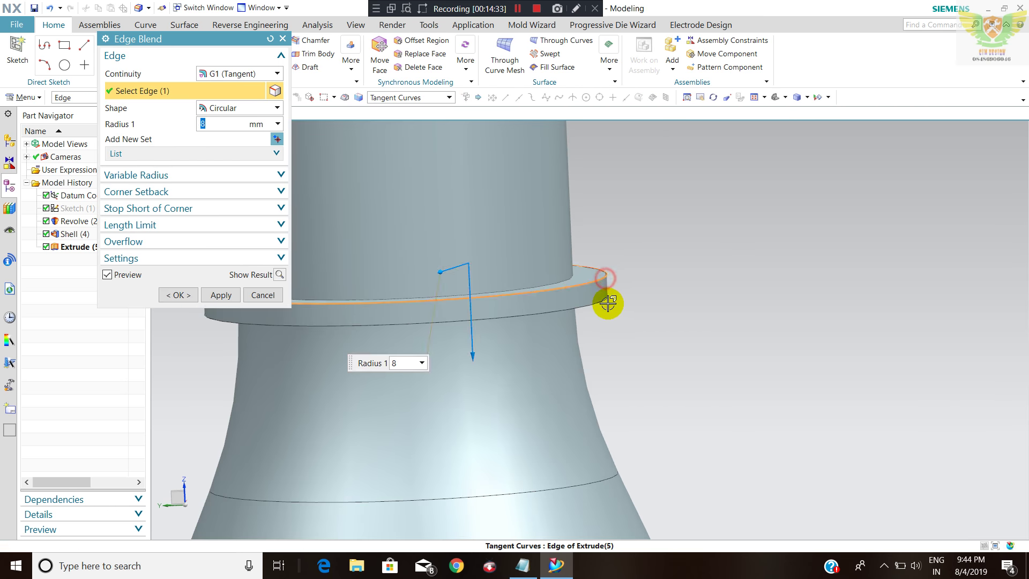
{"action": "left_click", "coordinate": [603, 305]}
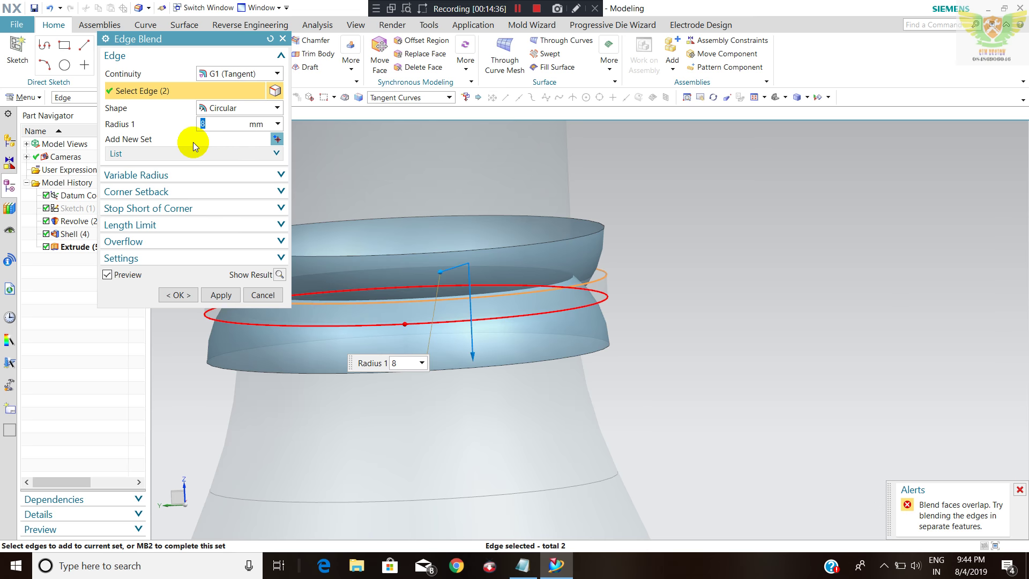
{"action": "type", "text": "0.5"}
{"action": "key", "text": "Return"}
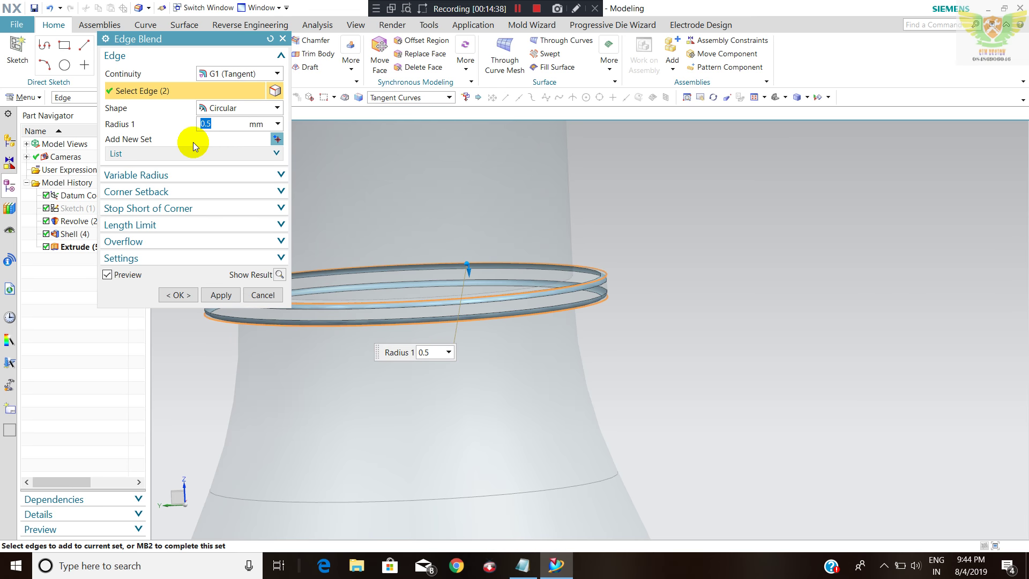
{"action": "left_click", "coordinate": [177, 294]}
{"action": "scroll", "coordinate": [590, 223], "scroll_direction": "down", "scroll_amount": 2}
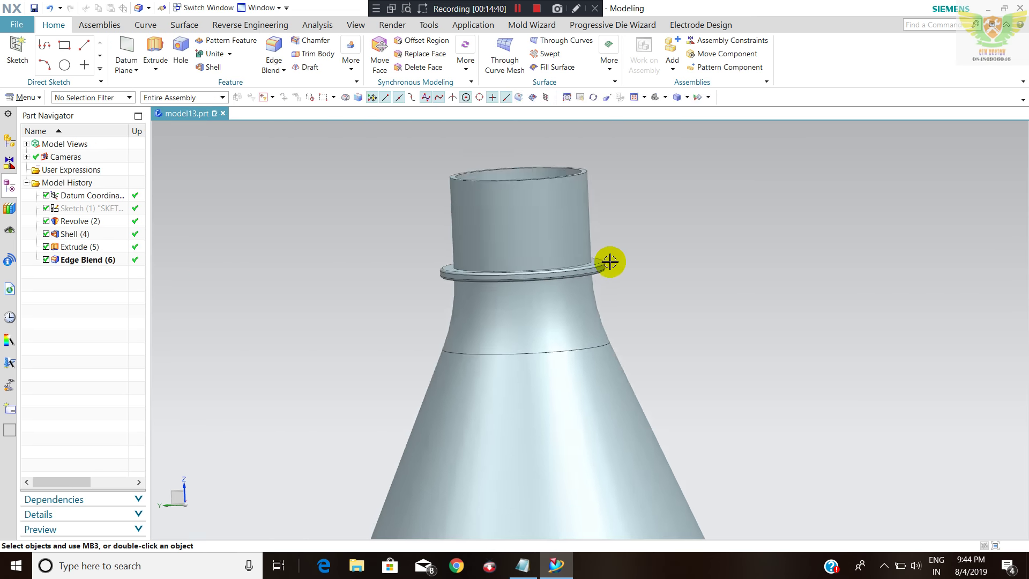
{"action": "scroll", "coordinate": [609, 260], "scroll_direction": "down", "scroll_amount": 3}
{"action": "mouse_move", "coordinate": [622, 253]}
{"action": "middle_mouse_down"}
{"action": "mouse_move", "coordinate": [580, 239]}
{"action": "mouse_move", "coordinate": [586, 257]}
{"action": "middle_mouse_up"}
{"action": "scroll", "coordinate": [603, 272], "scroll_direction": "up", "scroll_amount": 3}
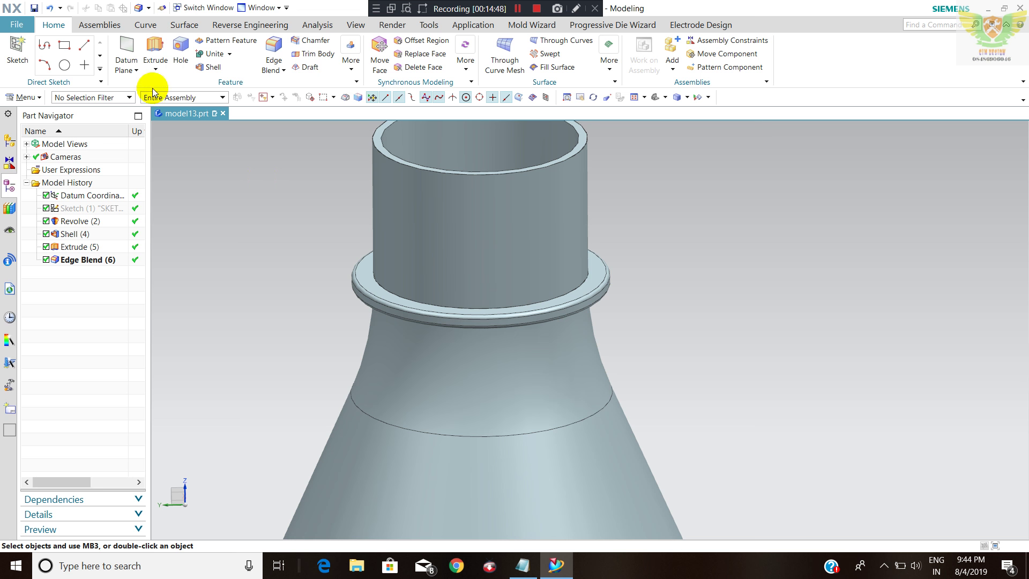
- Extrude the existing ring's top edge, reversed so it grows upward
{"action": "left_click", "coordinate": [155, 48]}
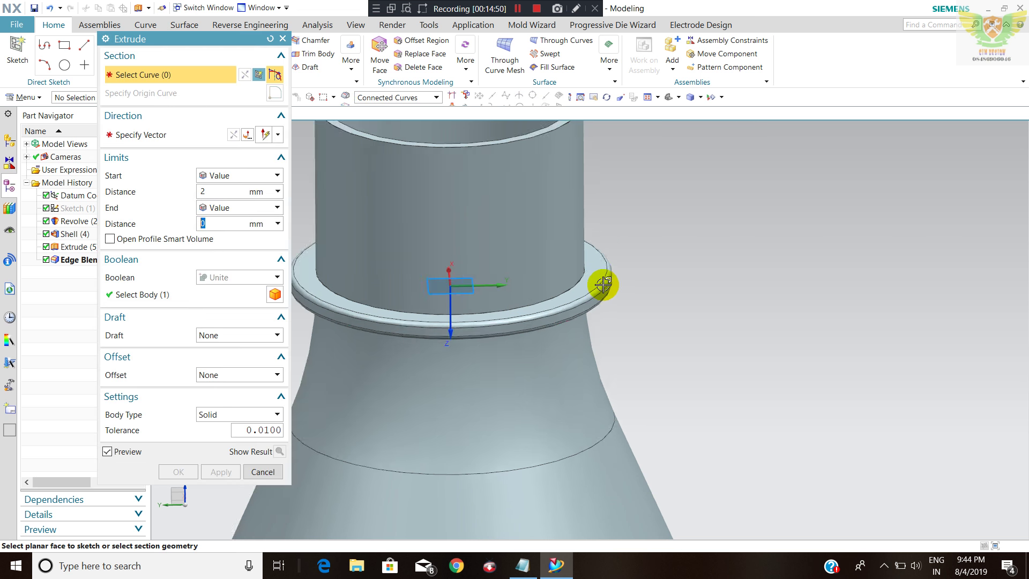
{"action": "left_click", "coordinate": [613, 282]}
{"action": "scroll", "coordinate": [668, 263], "scroll_direction": "down", "scroll_amount": 1}
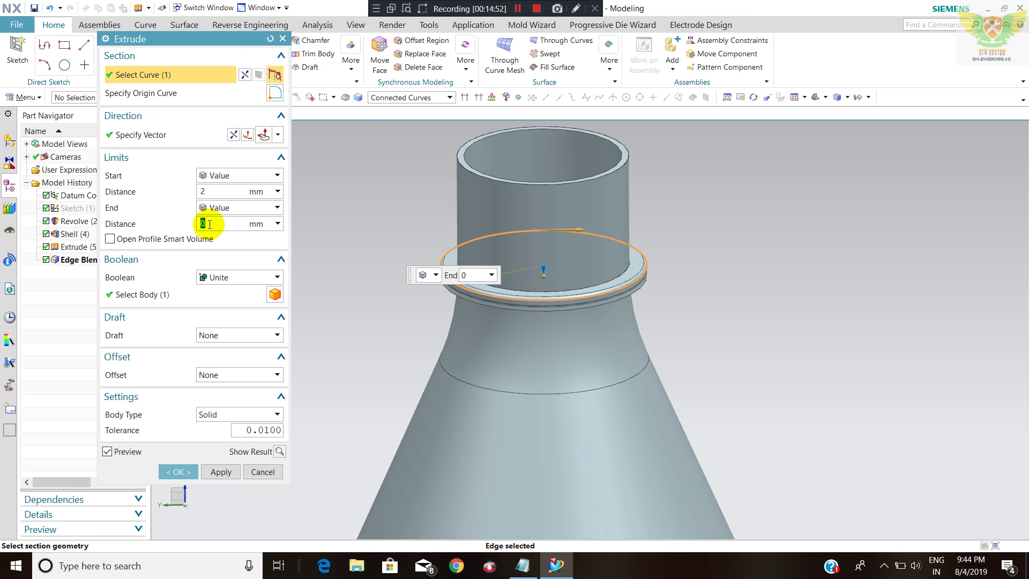
{"action": "left_click", "coordinate": [216, 192]}
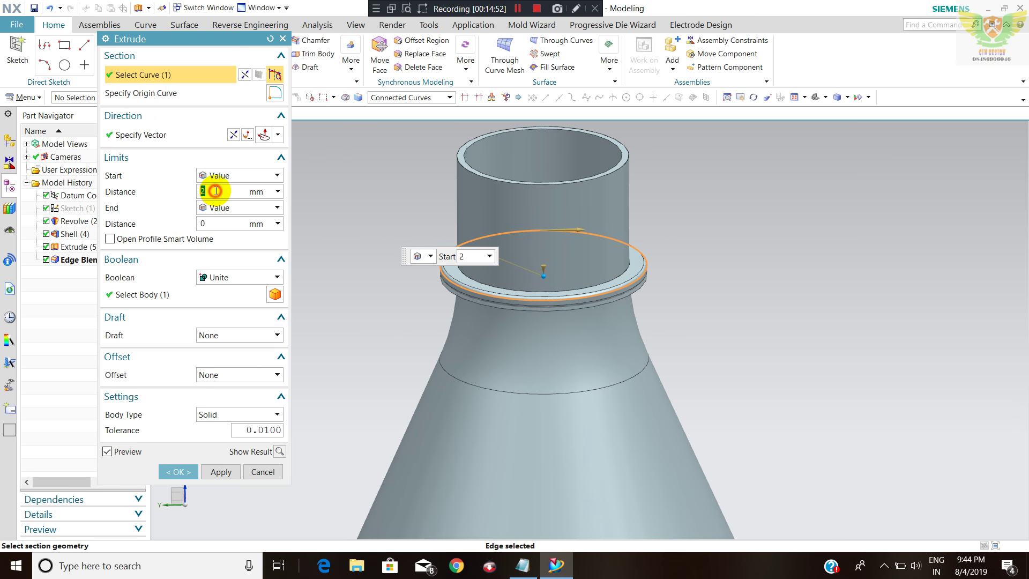
{"action": "left_click", "coordinate": [213, 224]}
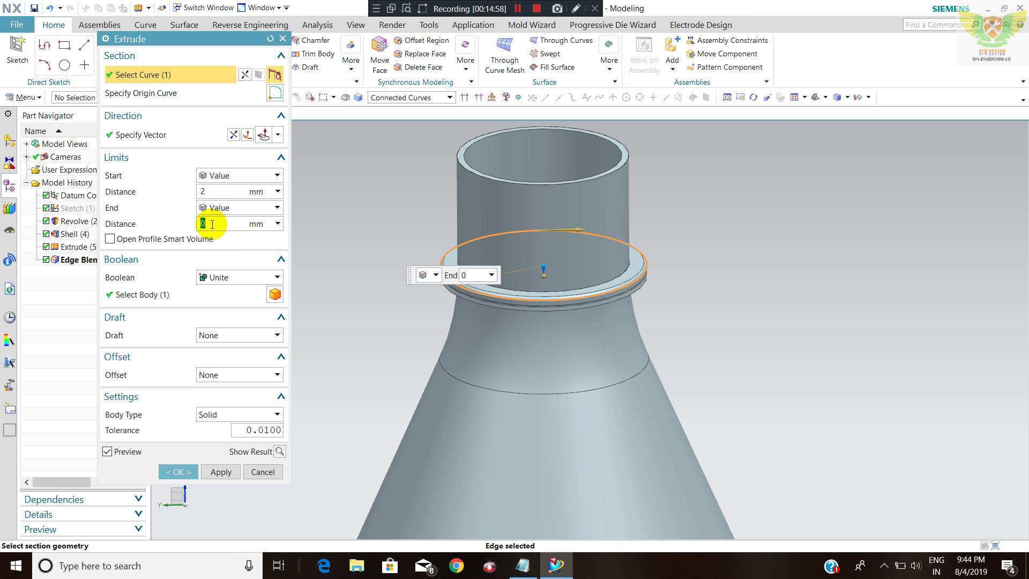
{"action": "type", "text": "5"}
{"action": "left_click", "coordinate": [212, 224]}
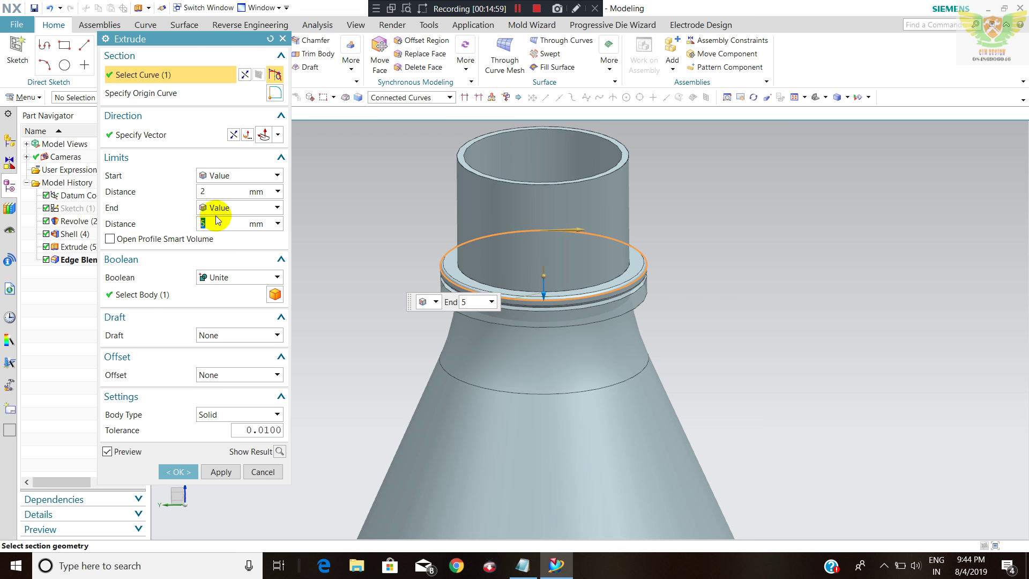
{"action": "left_click", "coordinate": [233, 134]}
{"action": "middle_click_drag", "start_coordinate": [395, 232], "coordinate": [395, 217]}
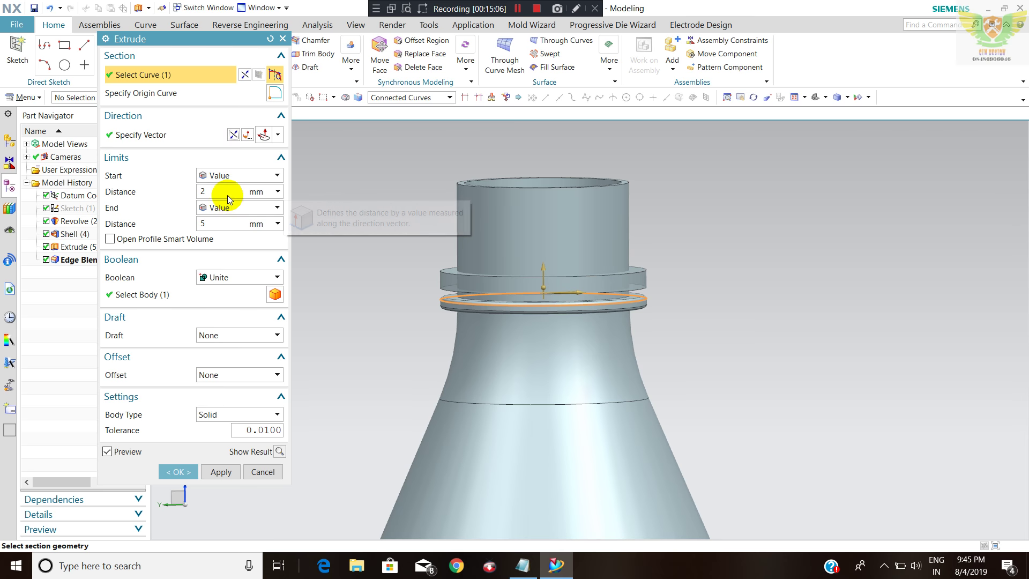
- Set the extrusion end distance to 3 mm and keep it without draft
{"action": "left_click", "coordinate": [216, 225]}
{"action": "type", "text": "2"}
{"action": "key", "text": "Return"}
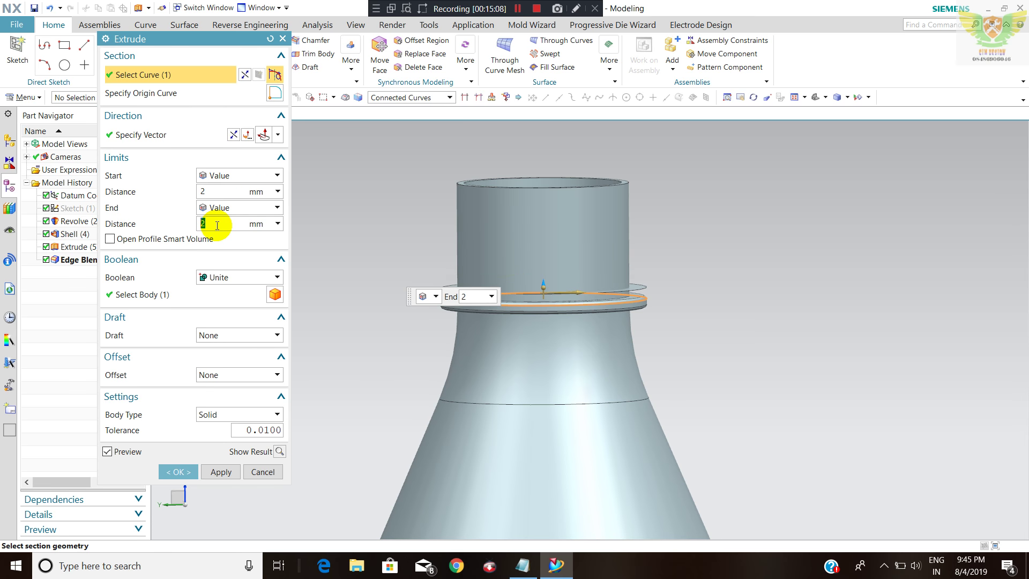
{"action": "type", "text": "3"}
{"action": "key", "text": "Return"}
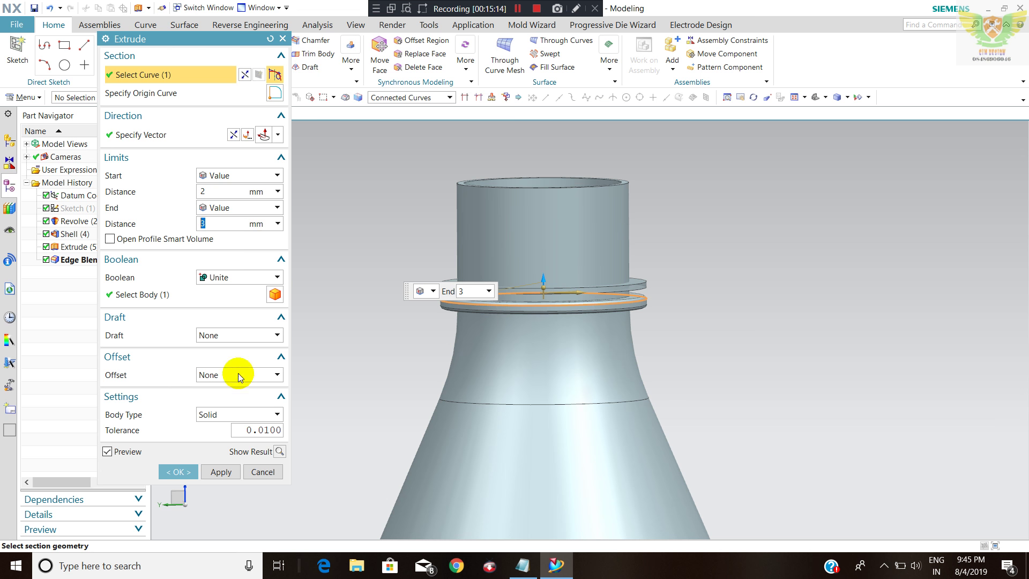
{"action": "left_click", "coordinate": [217, 340]}
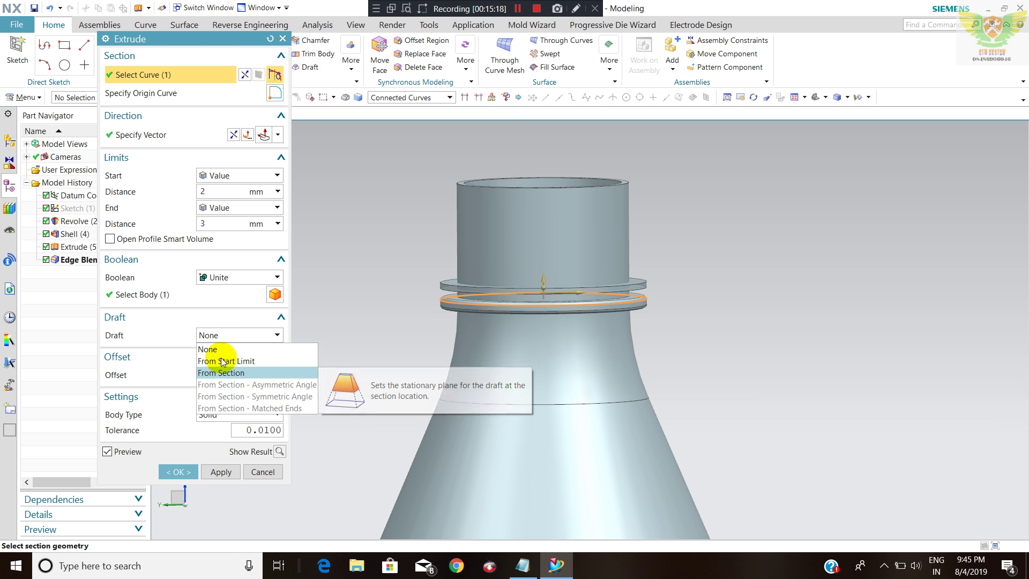
{"action": "left_click", "coordinate": [223, 345]}
- Give it a two-sided offset from -1 to -3 mm and create Extrude (7)
{"action": "left_click", "coordinate": [223, 375]}
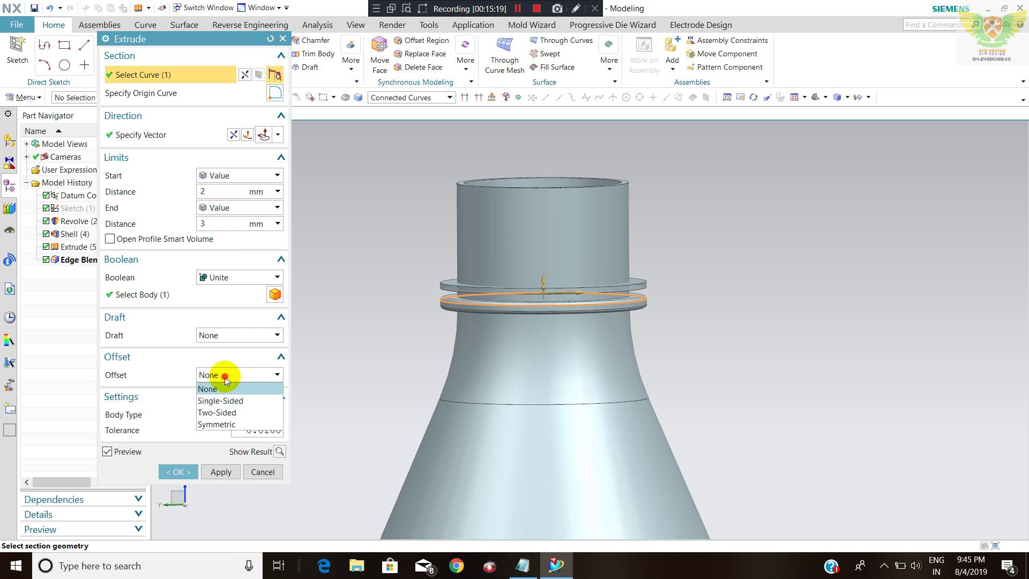
{"action": "left_click", "coordinate": [222, 412]}
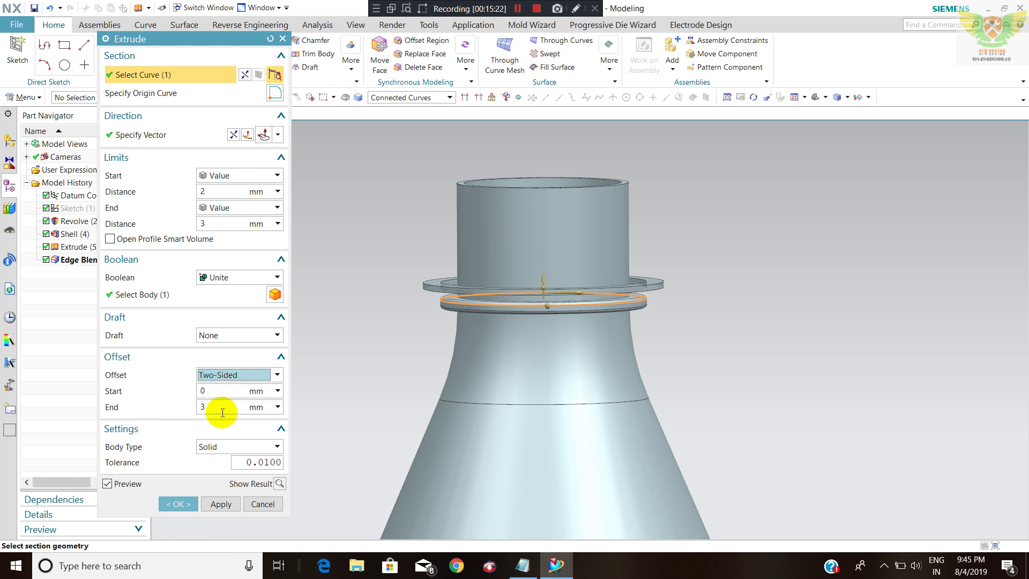
{"action": "left_click", "coordinate": [222, 412]}
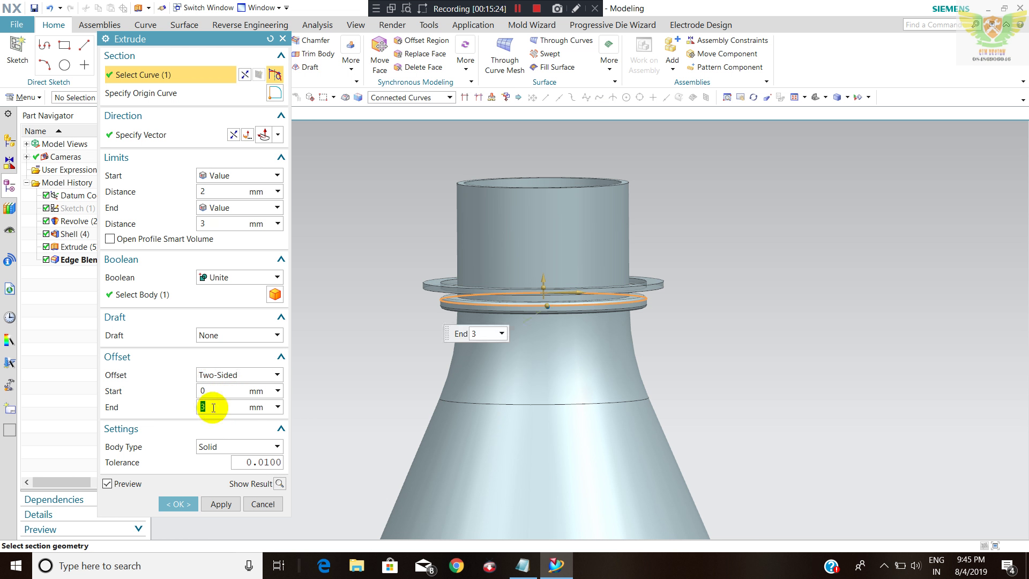
{"action": "type", "text": "0"}
{"action": "key", "text": "Return"}
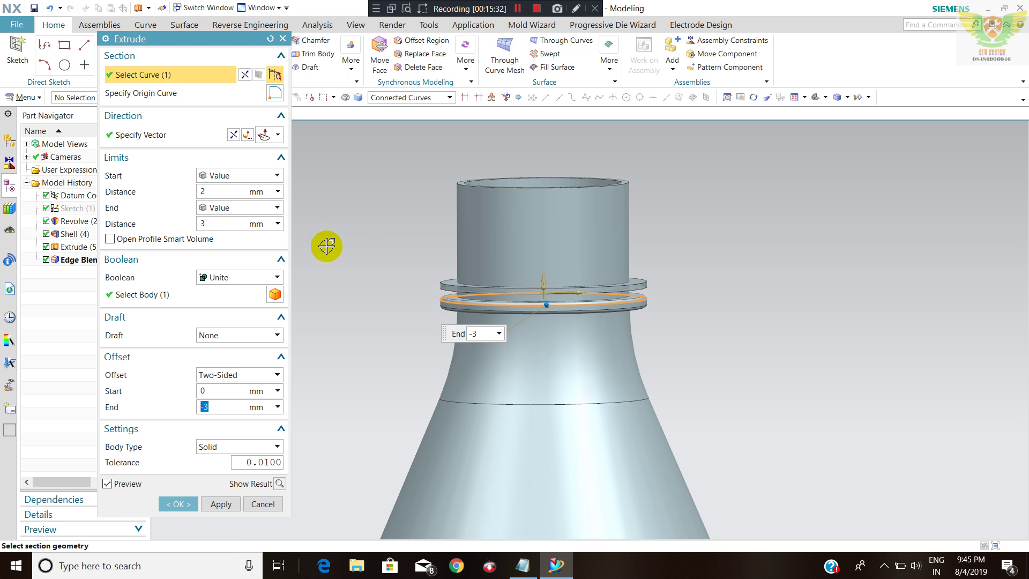
{"action": "left_click", "coordinate": [223, 387]}
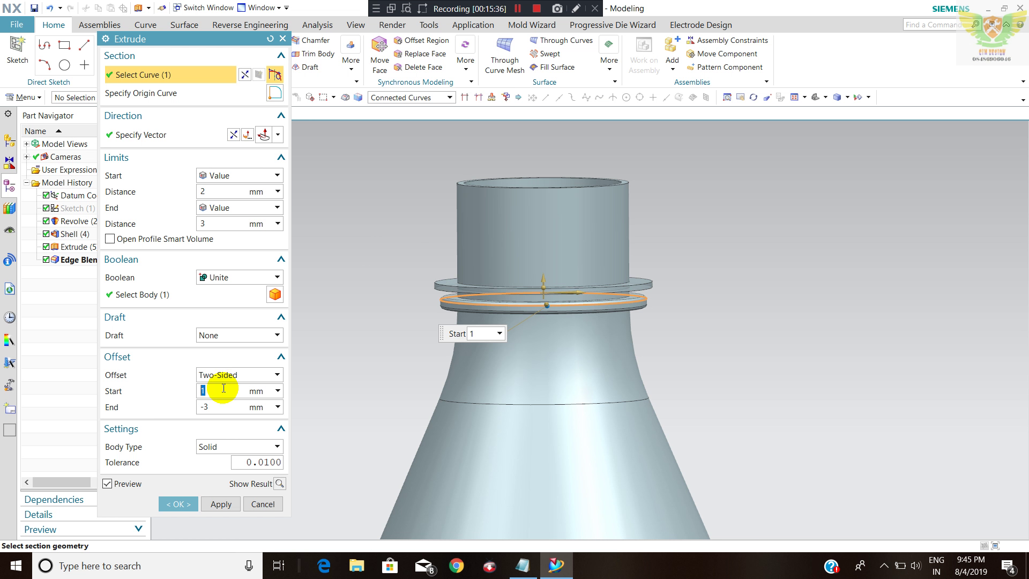
{"action": "type", "text": "1"}
{"action": "key", "text": "Return"}
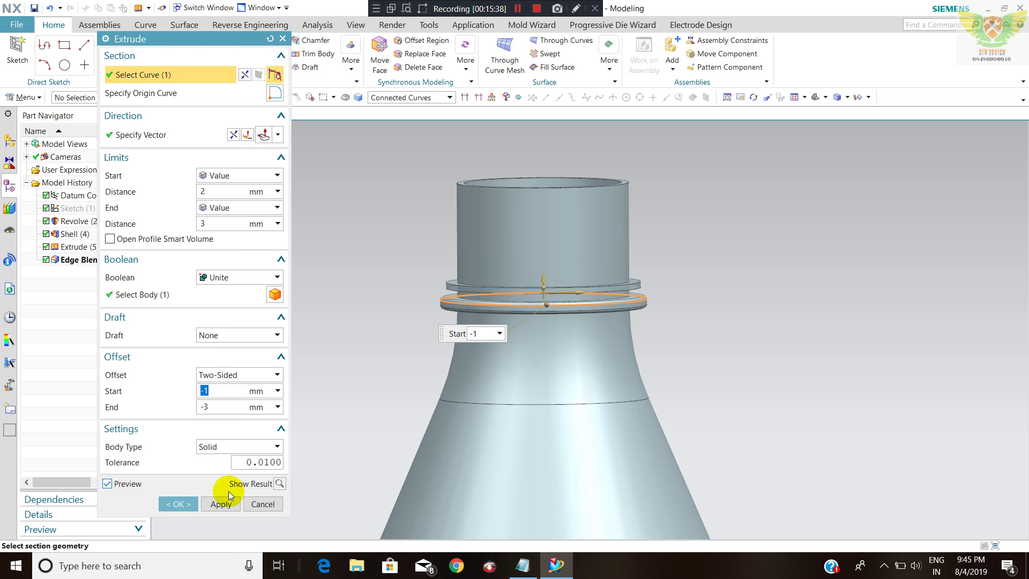
{"action": "left_click", "coordinate": [178, 504]}
- Chamfer the upper ring's top edge with a flipped 20° offset-and-angle chamfer
{"action": "middle_click_drag", "start_coordinate": [511, 302], "coordinate": [528, 285]}
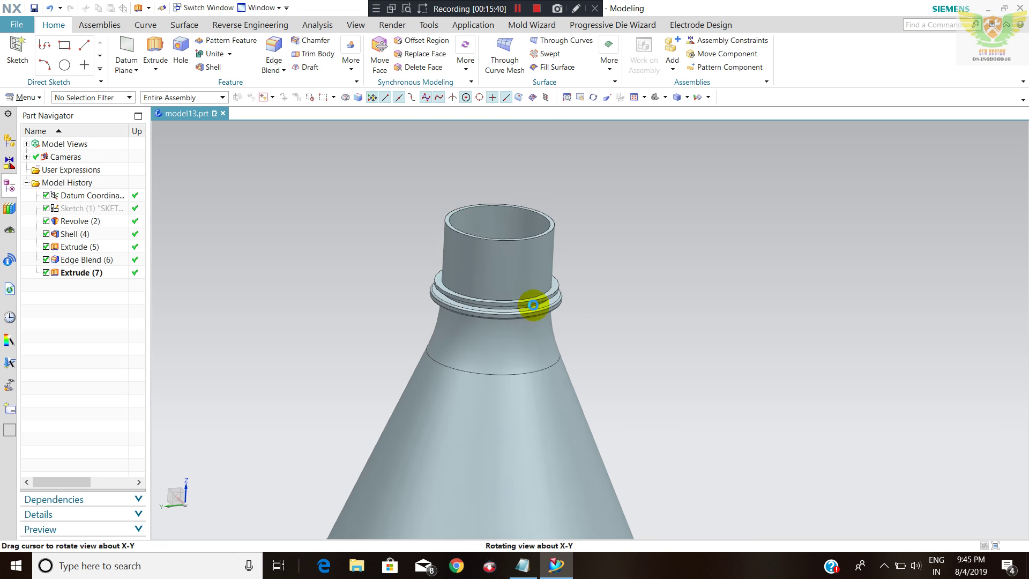
{"action": "scroll", "coordinate": [541, 298], "scroll_direction": "down", "scroll_amount": 2}
{"action": "scroll", "coordinate": [644, 263], "scroll_direction": "down", "scroll_amount": 2}
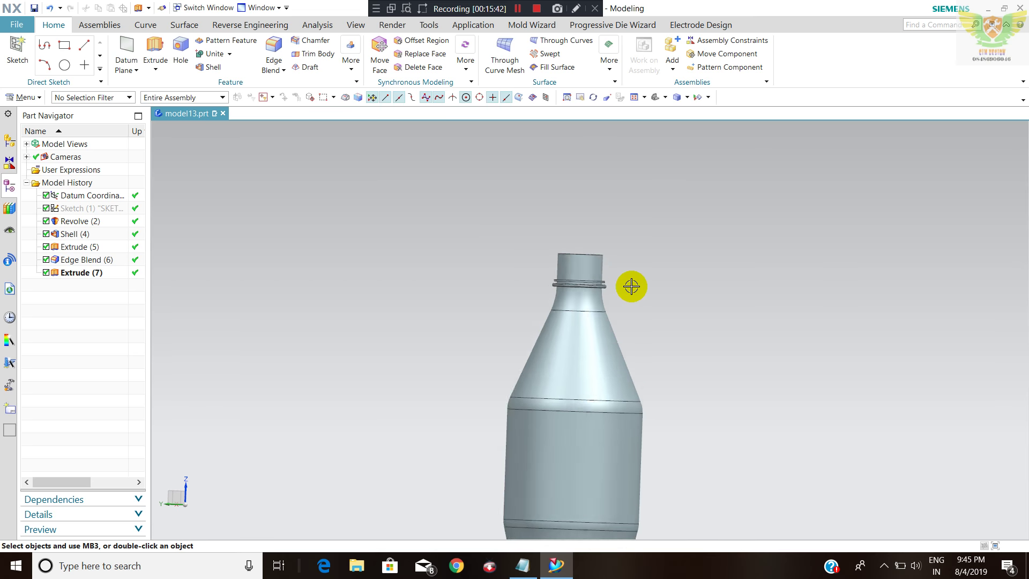
{"action": "scroll", "coordinate": [630, 285], "scroll_direction": "up", "scroll_amount": 3}
{"action": "scroll", "coordinate": [593, 269], "scroll_direction": "up", "scroll_amount": 2}
{"action": "middle_click_drag", "start_coordinate": [584, 266], "coordinate": [563, 234]}
{"action": "scroll", "coordinate": [562, 234], "scroll_direction": "up", "scroll_amount": 1}
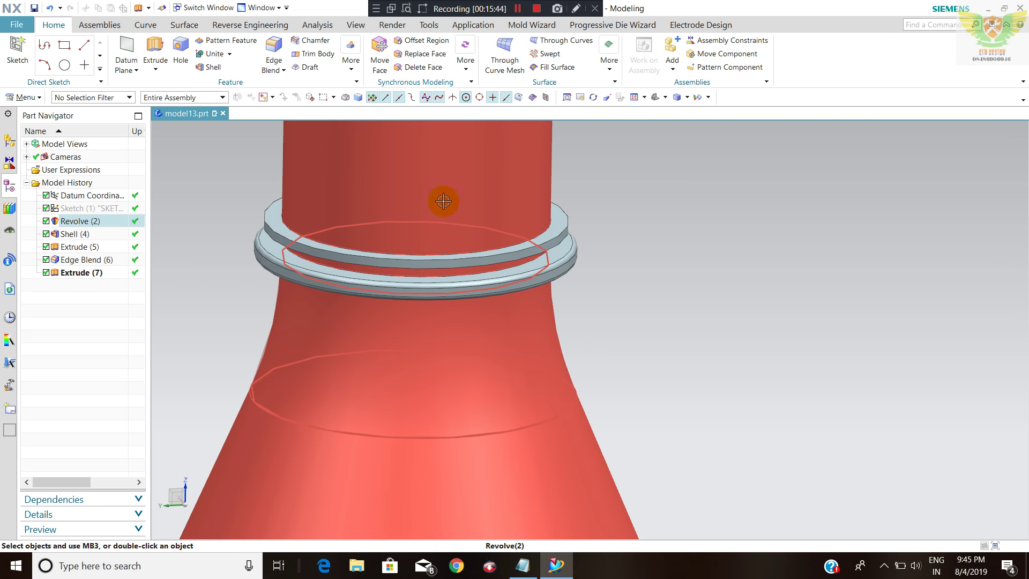
{"action": "left_click", "coordinate": [311, 41]}
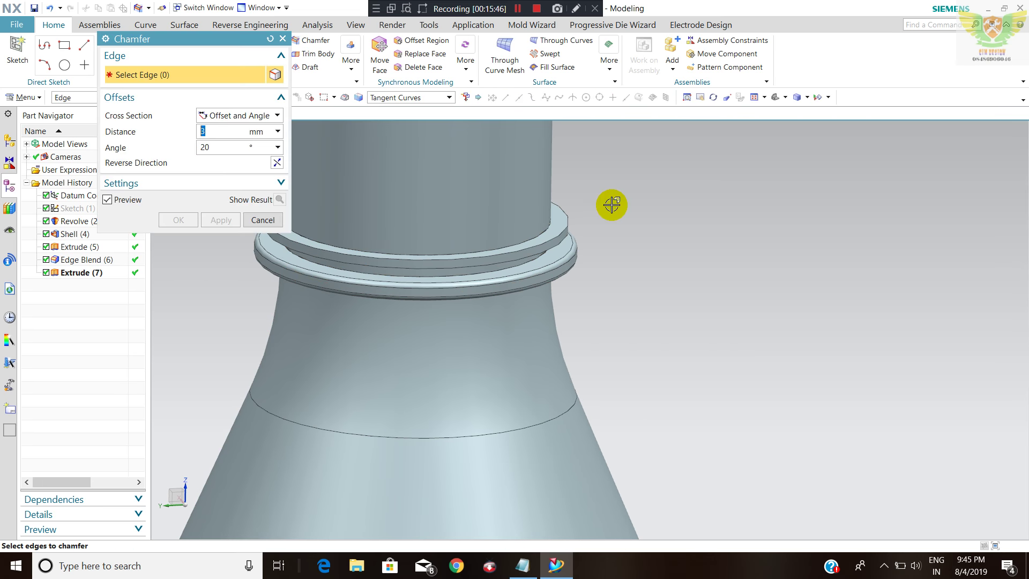
{"action": "left_click", "coordinate": [567, 228]}
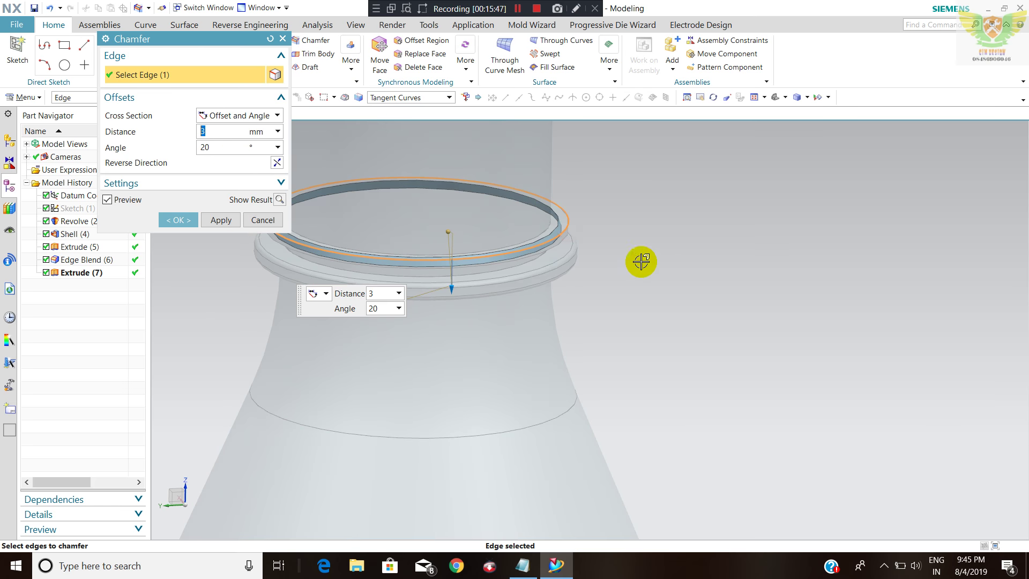
{"action": "left_click", "coordinate": [277, 162]}
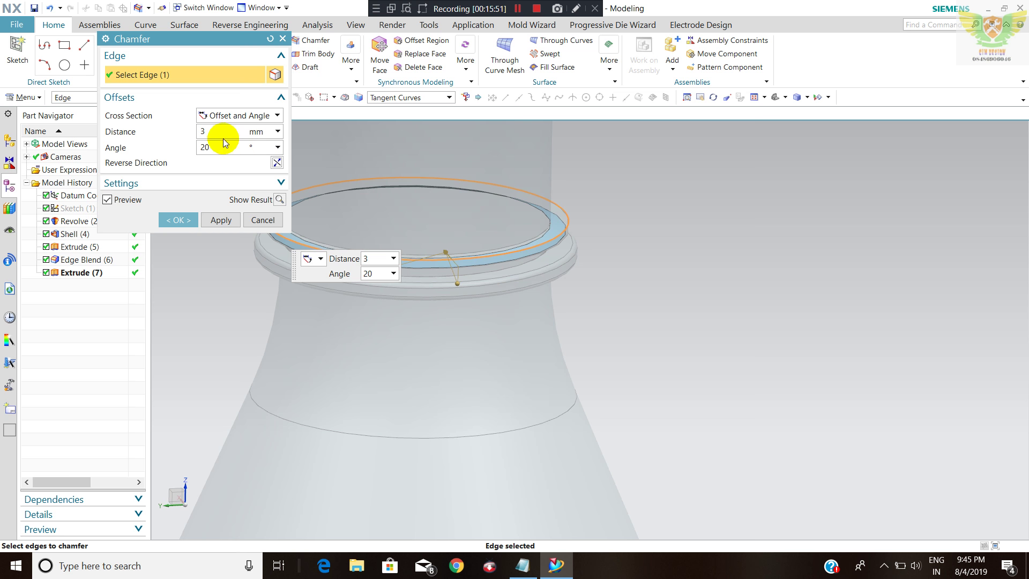
{"action": "type", "text": "2"}
{"action": "key", "text": "Return"}
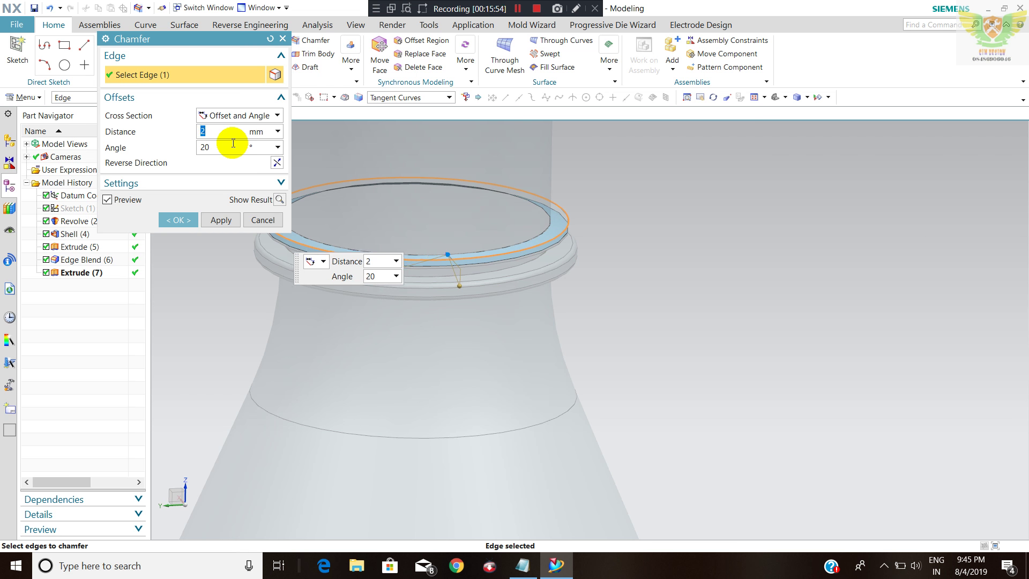
{"action": "middle_click_drag", "start_coordinate": [561, 194], "coordinate": [330, 173]}
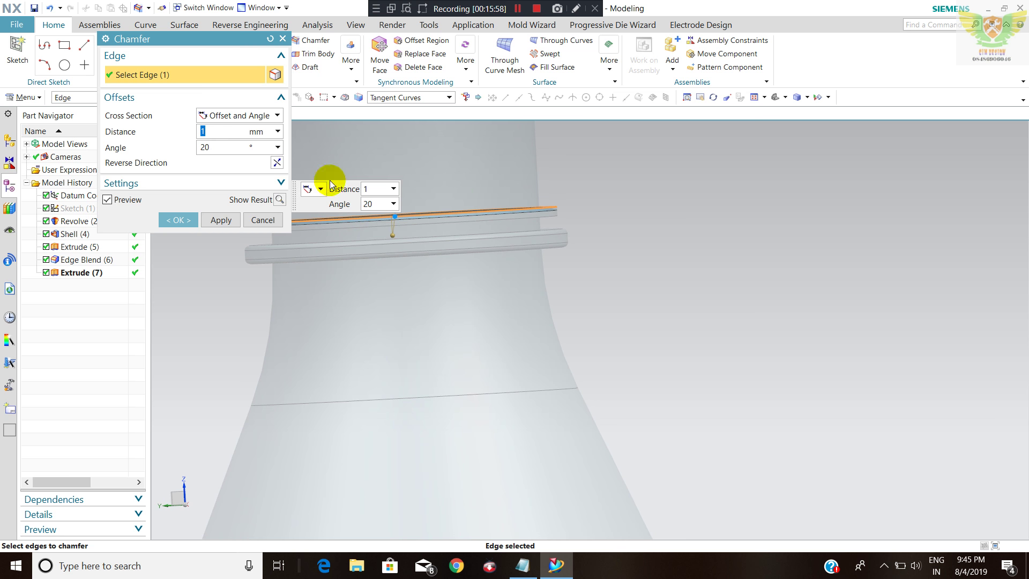
{"action": "left_click", "coordinate": [178, 220]}
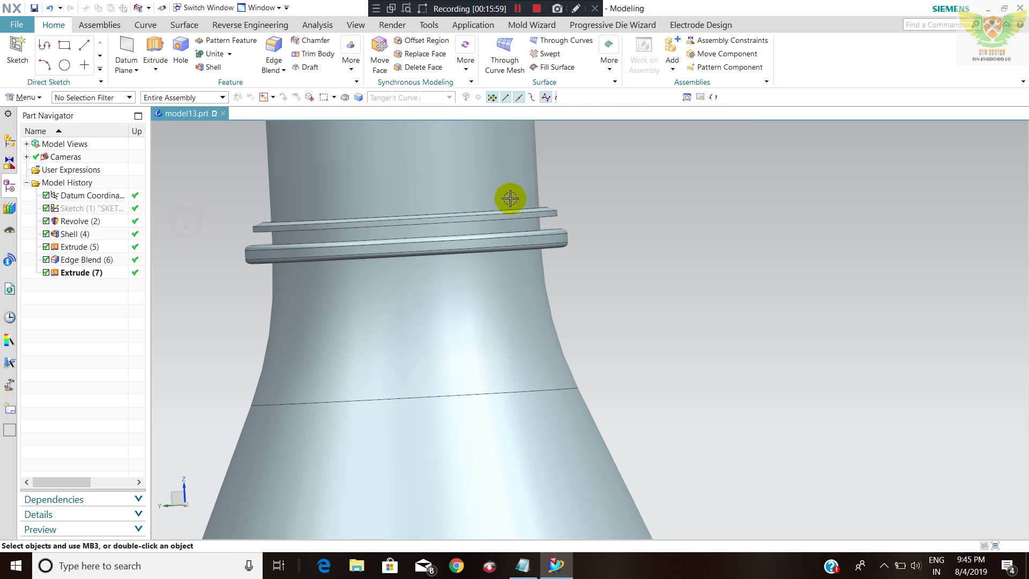
- Edit Chamfer (8) to a 2 mm distance and confirm it
{"action": "scroll", "coordinate": [536, 209], "scroll_direction": "down", "scroll_amount": 5}
{"action": "middle_click_drag", "start_coordinate": [576, 216], "coordinate": [591, 230]}
{"action": "scroll", "coordinate": [535, 239], "scroll_direction": "up", "scroll_amount": 2}
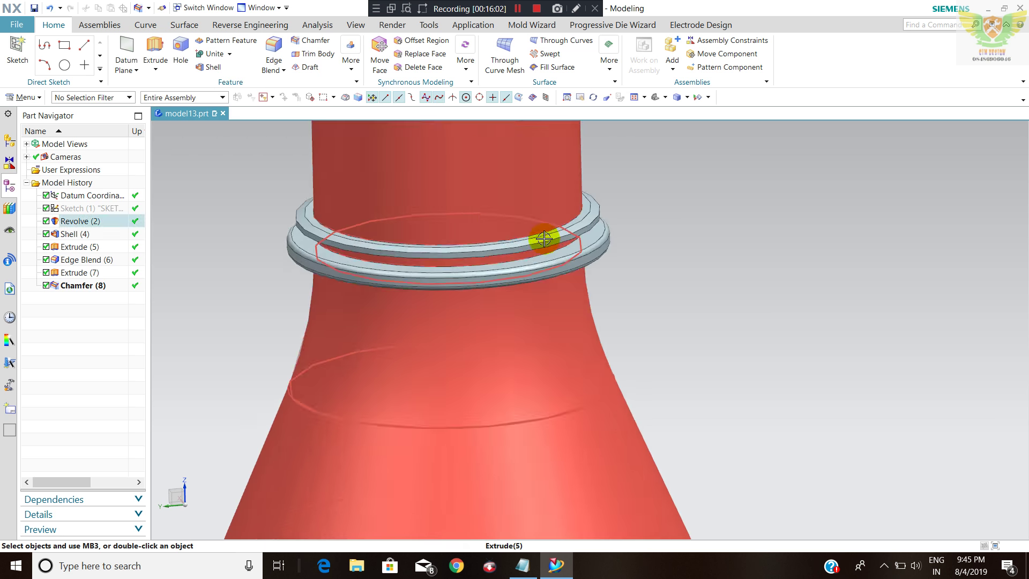
{"action": "scroll", "coordinate": [589, 225], "scroll_direction": "up", "scroll_amount": 2}
{"action": "double_click", "coordinate": [596, 217]}
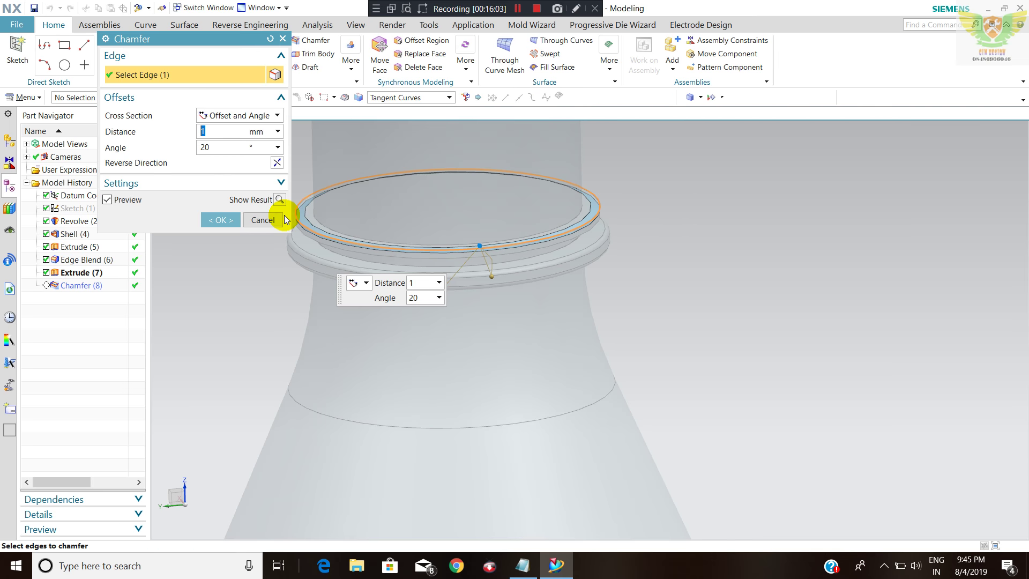
{"action": "type", "text": "2"}
{"action": "key", "text": "Return"}
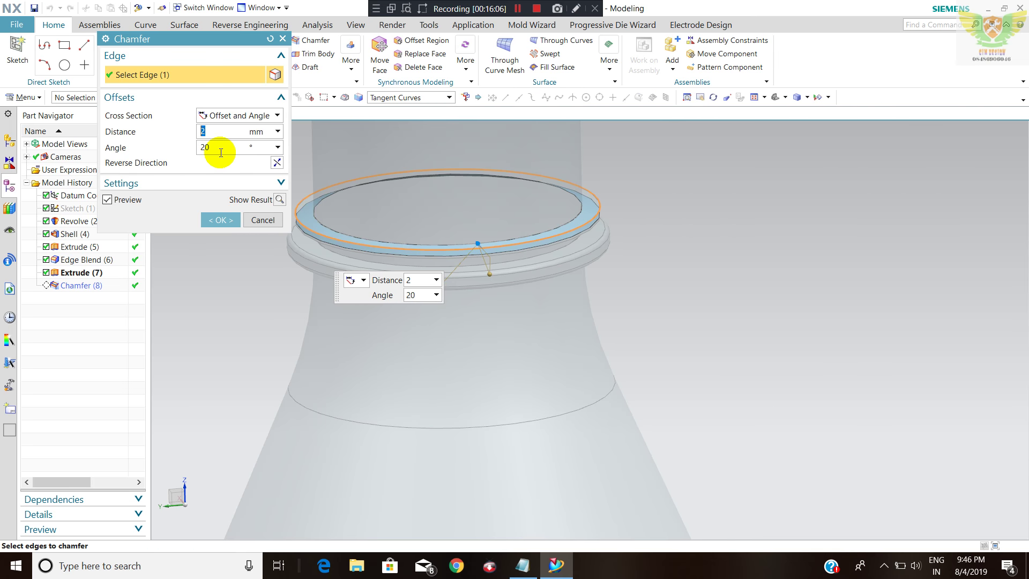
{"action": "left_click", "coordinate": [221, 220]}
- Edit the neck ring extrusion so it starts at 3 mm, and apply it
{"action": "middle_click_drag", "start_coordinate": [666, 182], "coordinate": [666, 179]}
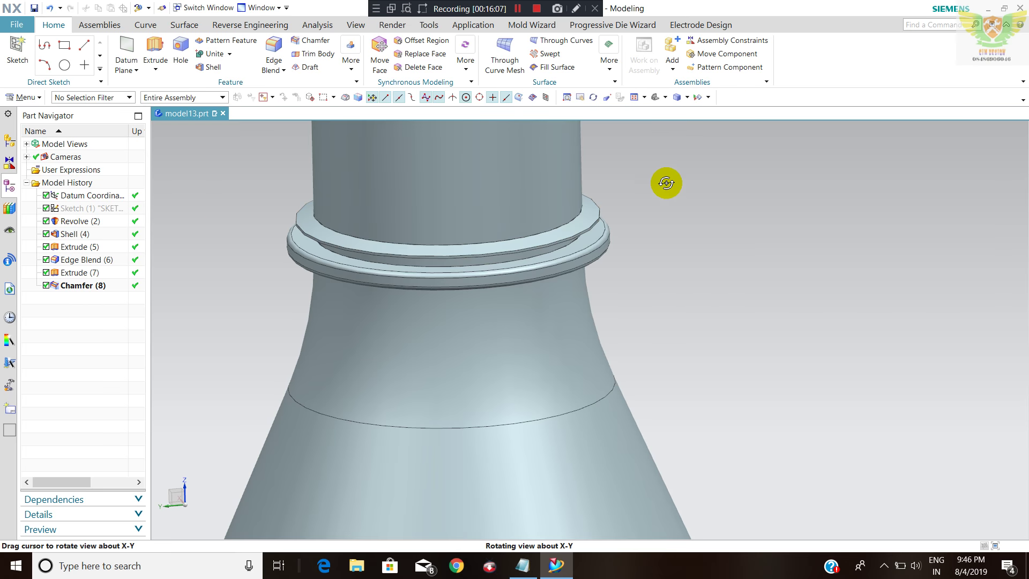
{"action": "scroll", "coordinate": [680, 185], "scroll_direction": "down", "scroll_amount": 4}
{"action": "scroll", "coordinate": [696, 179], "scroll_direction": "up", "scroll_amount": 2}
{"action": "scroll", "coordinate": [650, 209], "scroll_direction": "up", "scroll_amount": 1}
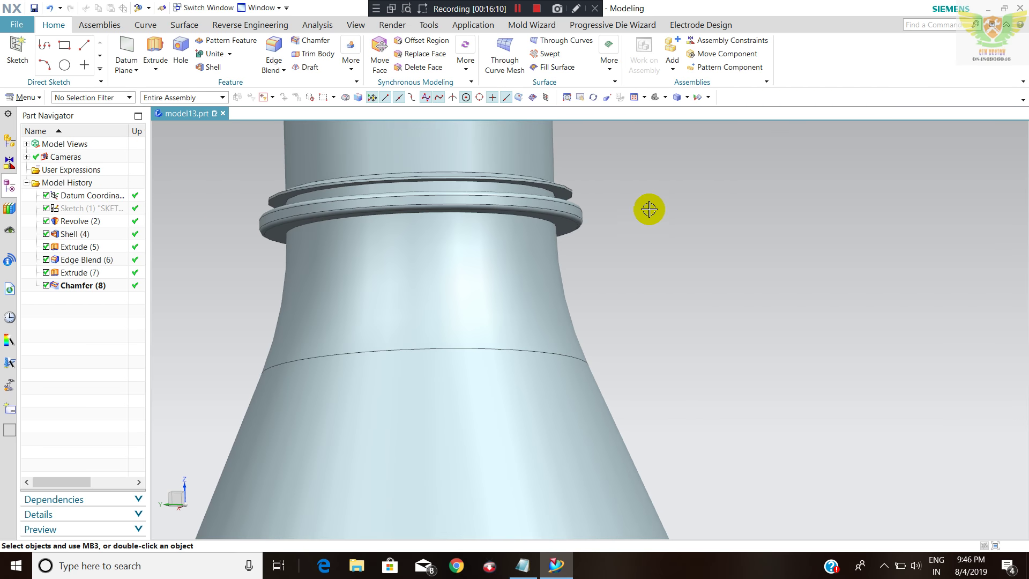
{"action": "scroll", "coordinate": [639, 216], "scroll_direction": "up", "scroll_amount": 1}
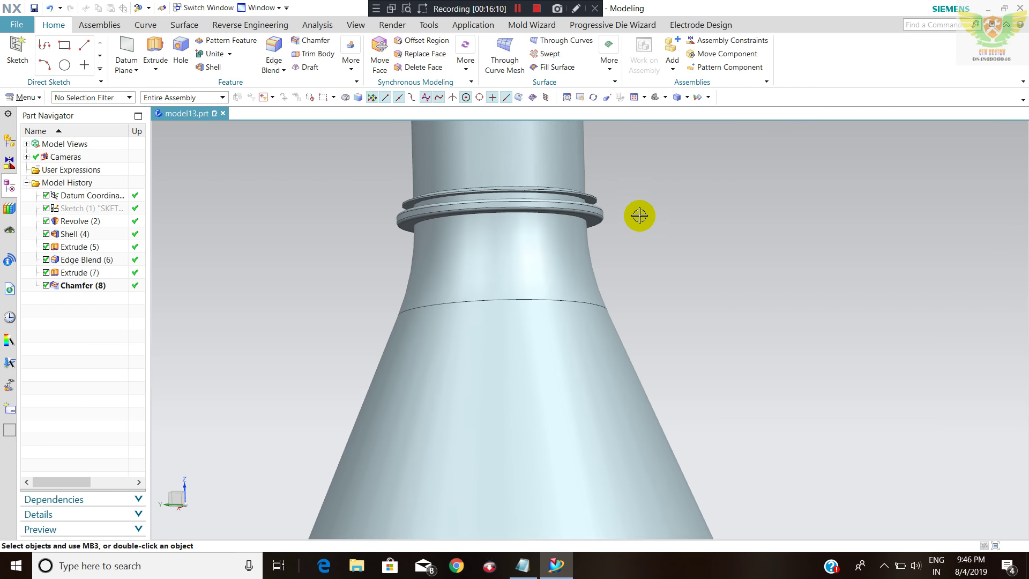
{"action": "double_click", "coordinate": [75, 274]}
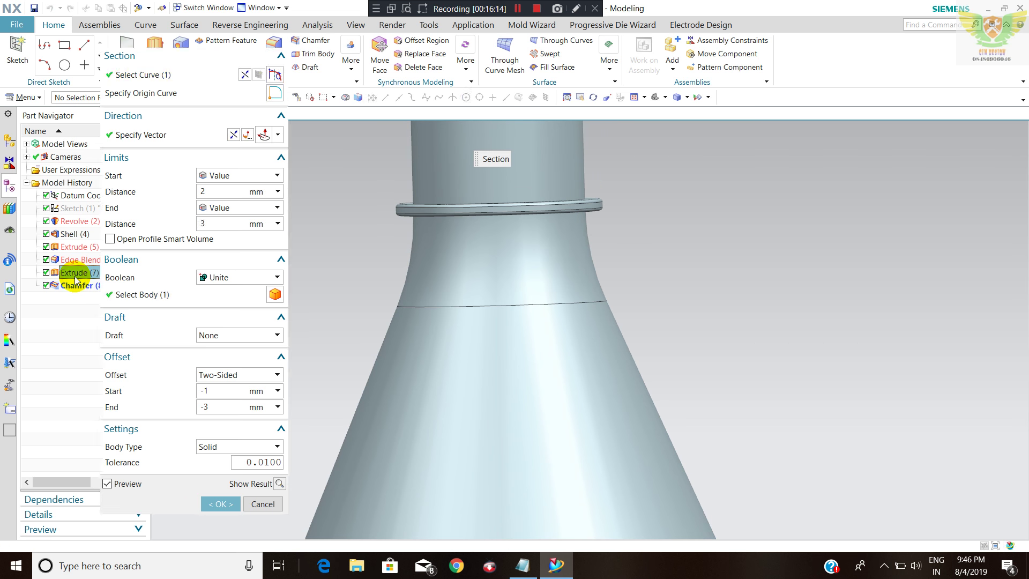
{"action": "type", "text": "4"}
{"action": "double_click", "coordinate": [212, 226]}
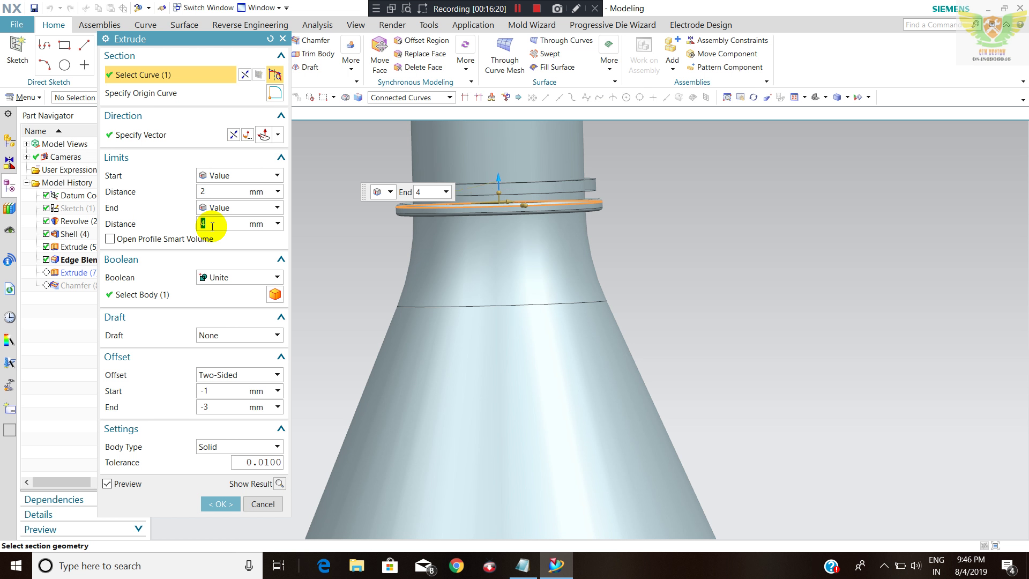
{"action": "double_click", "coordinate": [215, 192]}
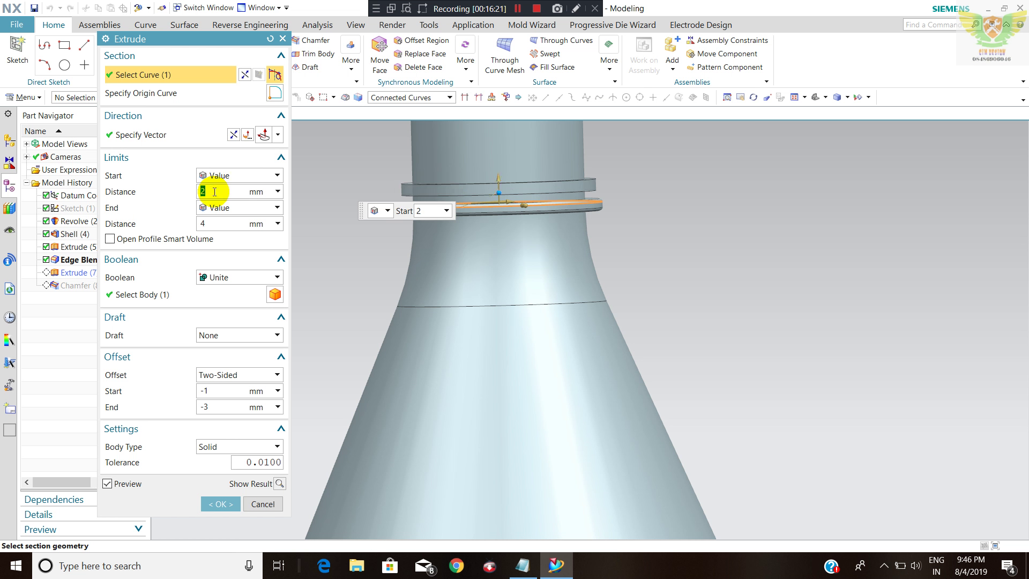
{"action": "type", "text": "3"}
{"action": "key", "text": "Return"}
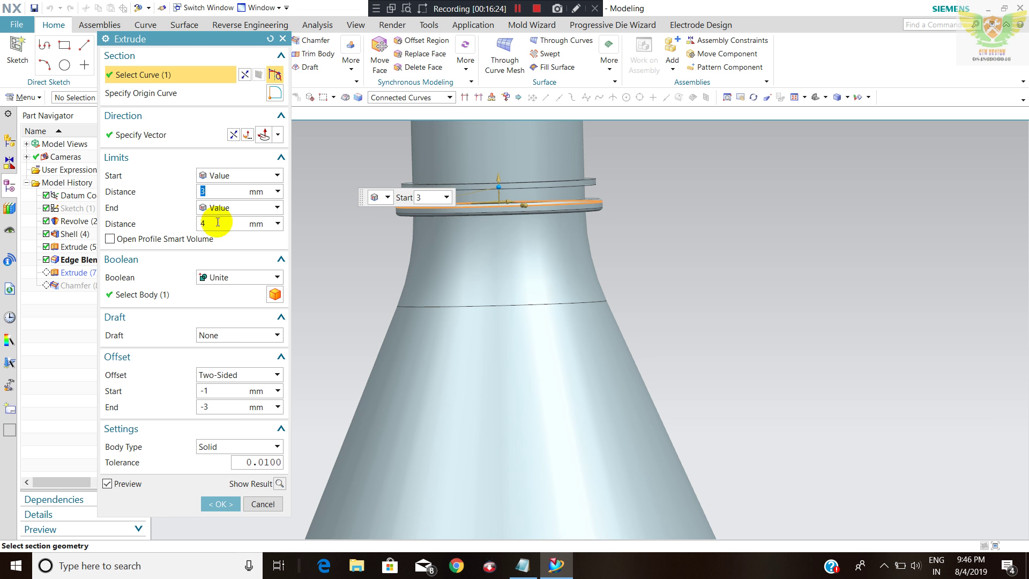
{"action": "left_click", "coordinate": [221, 504]}
- Re-edit Extrude (7) to end at 5 mm and apply it
{"action": "scroll", "coordinate": [375, 247], "scroll_direction": "down", "scroll_amount": 3}
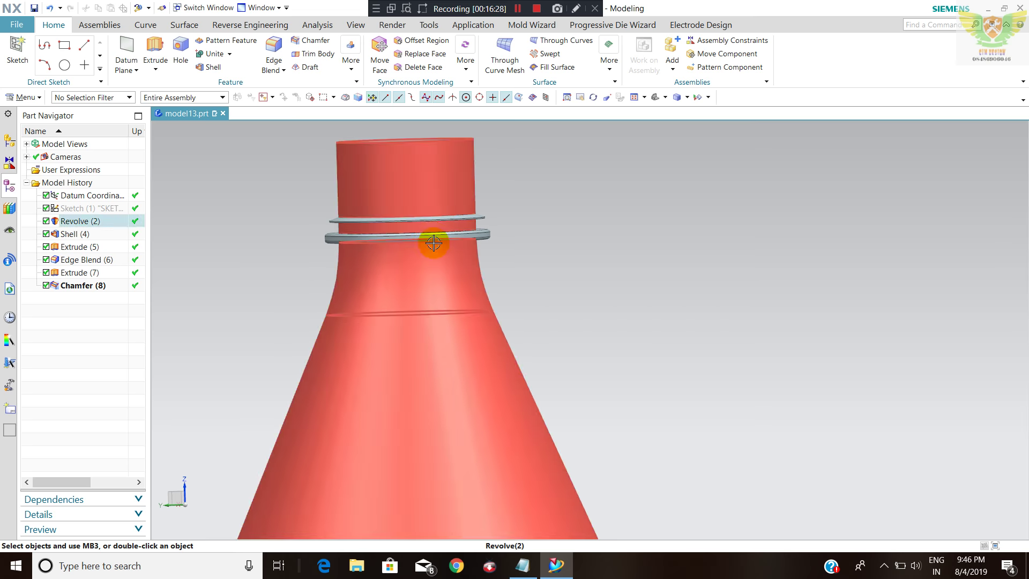
{"action": "middle_click_drag", "start_coordinate": [432, 239], "coordinate": [432, 230]}
{"action": "scroll", "coordinate": [358, 231], "scroll_direction": "up", "scroll_amount": 3}
{"action": "scroll", "coordinate": [359, 231], "scroll_direction": "up", "scroll_amount": 3}
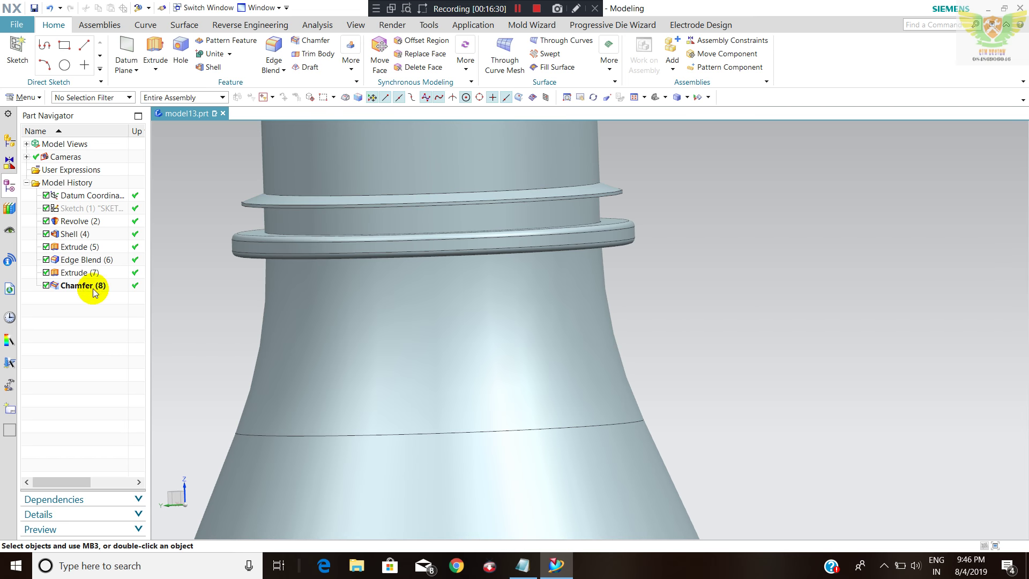
{"action": "double_click", "coordinate": [79, 272]}
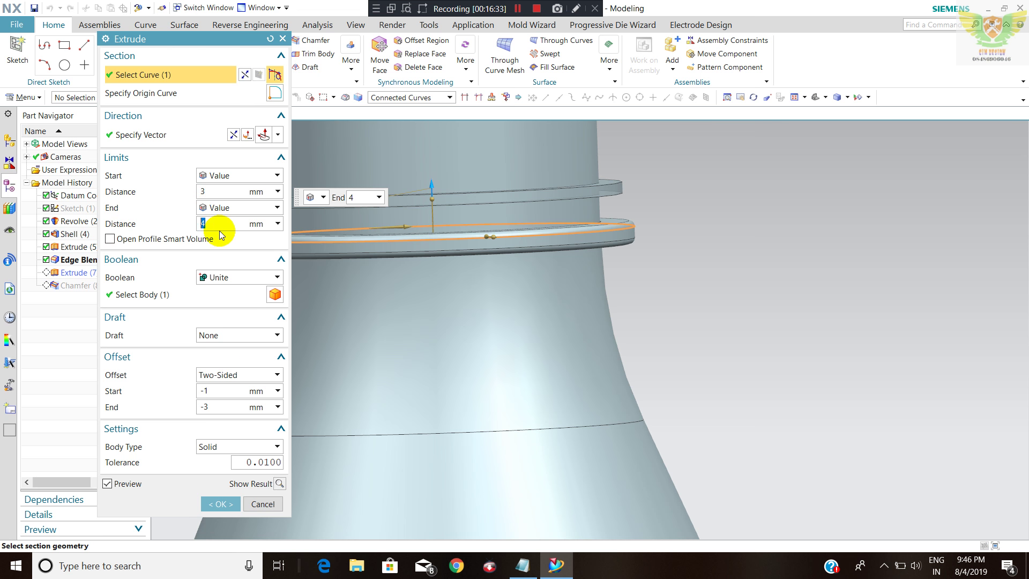
{"action": "left_click", "coordinate": [217, 504]}
{"action": "scroll", "coordinate": [692, 243], "scroll_direction": "down", "scroll_amount": 5}
{"action": "mouse_move", "coordinate": [692, 244]}
{"action": "middle_mouse_down"}
{"action": "mouse_move", "coordinate": [725, 213]}
{"action": "mouse_move", "coordinate": [720, 248]}
{"action": "mouse_move", "coordinate": [703, 259]}
{"action": "middle_mouse_up"}
{"action": "scroll", "coordinate": [704, 273], "scroll_direction": "down", "scroll_amount": 3}
{"action": "scroll", "coordinate": [691, 301], "scroll_direction": "down", "scroll_amount": 1}
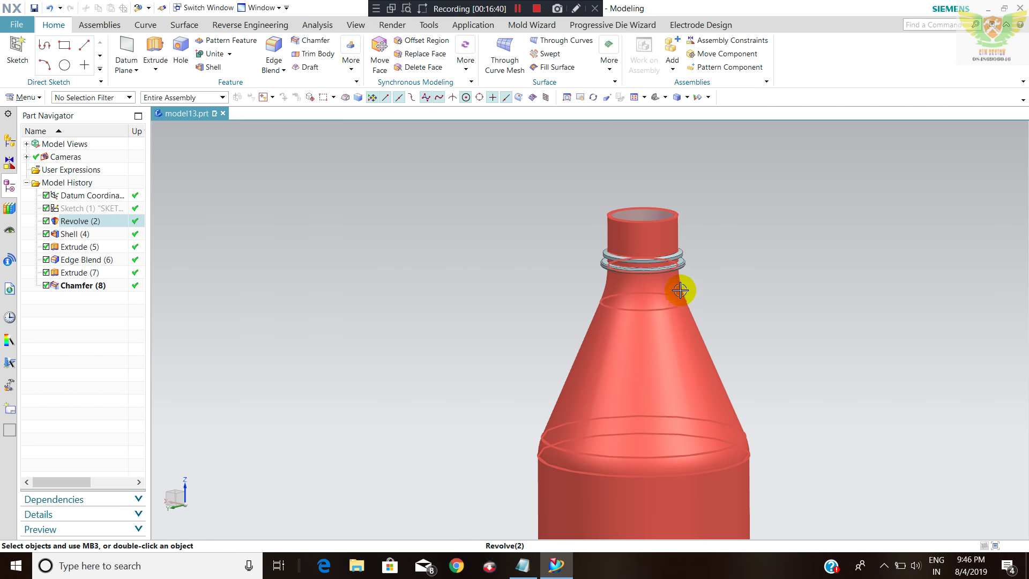
{"action": "scroll", "coordinate": [745, 280], "scroll_direction": "up", "scroll_amount": 1}
{"action": "scroll", "coordinate": [716, 279], "scroll_direction": "up", "scroll_amount": 1}
{"action": "scroll", "coordinate": [726, 292], "scroll_direction": "up", "scroll_amount": 1}
{"action": "mouse_move", "coordinate": [740, 393]}
{"action": "middle_mouse_down"}
{"action": "mouse_move", "coordinate": [705, 425]}
{"action": "mouse_move", "coordinate": [611, 371]}
{"action": "middle_mouse_up"}
- Delete Shell (4) from the Part Navigator, leaving a solid bottle
{"action": "left_click", "coordinate": [68, 237]}
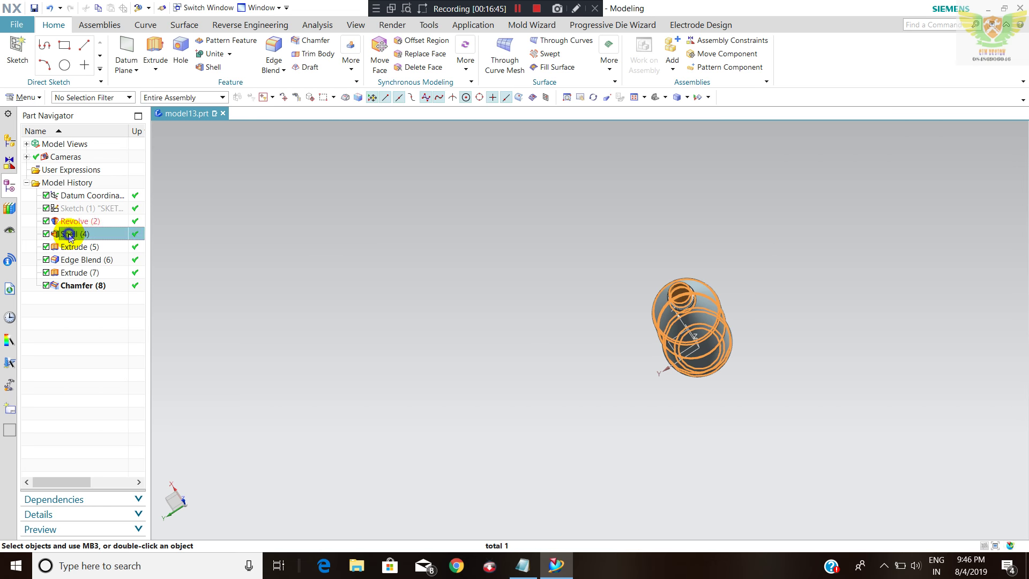
{"action": "right_click", "coordinate": [69, 237]}
{"action": "left_click", "coordinate": [104, 462]}
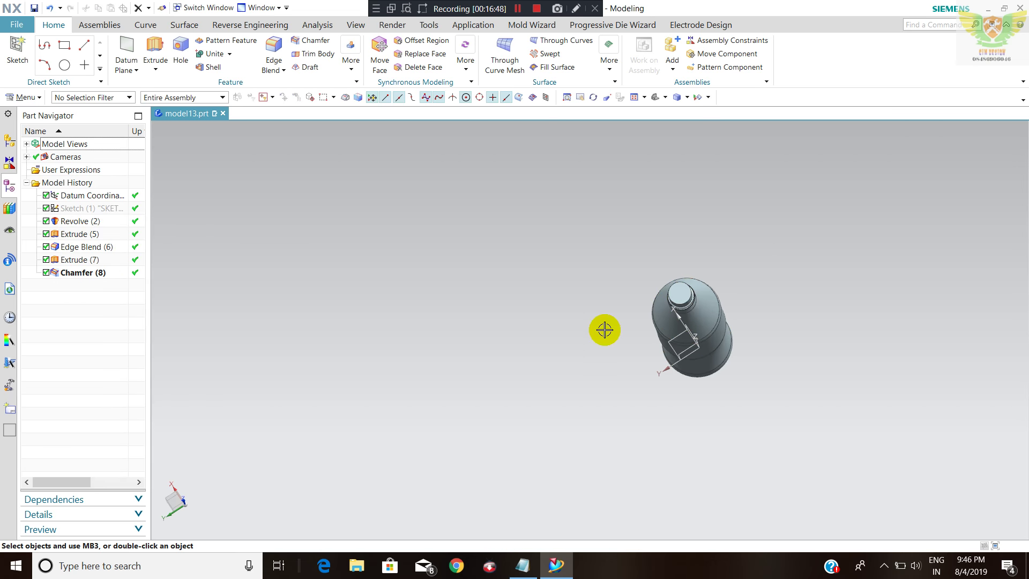
{"action": "middle_click_drag", "start_coordinate": [612, 320], "coordinate": [666, 391]}
{"action": "scroll", "coordinate": [692, 396], "scroll_direction": "up", "scroll_amount": 3}
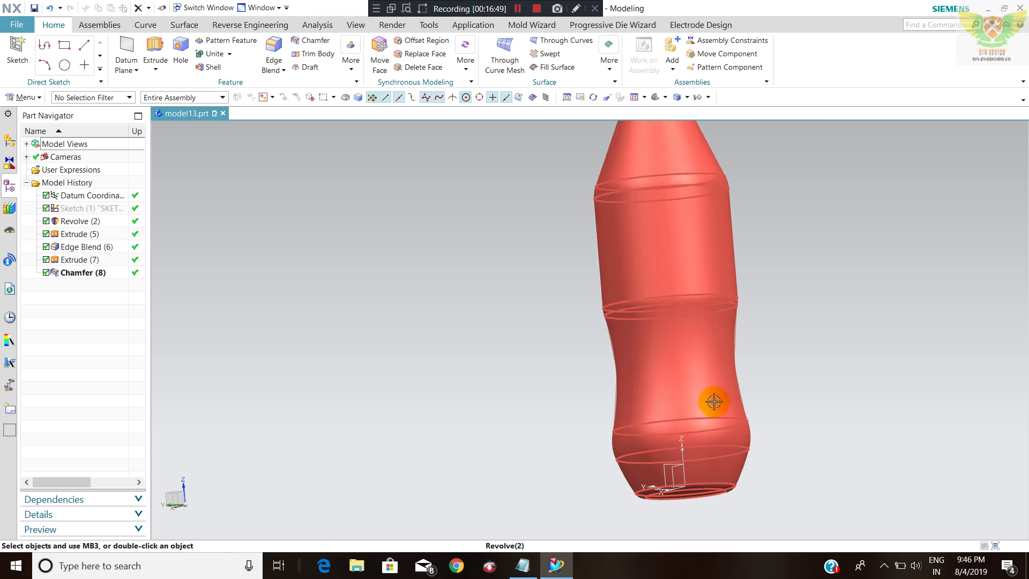
{"action": "scroll", "coordinate": [685, 163], "scroll_direction": "up", "scroll_amount": 2}
{"action": "scroll", "coordinate": [682, 165], "scroll_direction": "up", "scroll_amount": 1}
{"action": "scroll", "coordinate": [581, 235], "scroll_direction": "down", "scroll_amount": 5}
{"action": "mouse_move", "coordinate": [536, 349]}
{"action": "middle_mouse_down"}
{"action": "mouse_move", "coordinate": [546, 372]}
{"action": "mouse_move", "coordinate": [533, 365]}
{"action": "middle_mouse_up"}
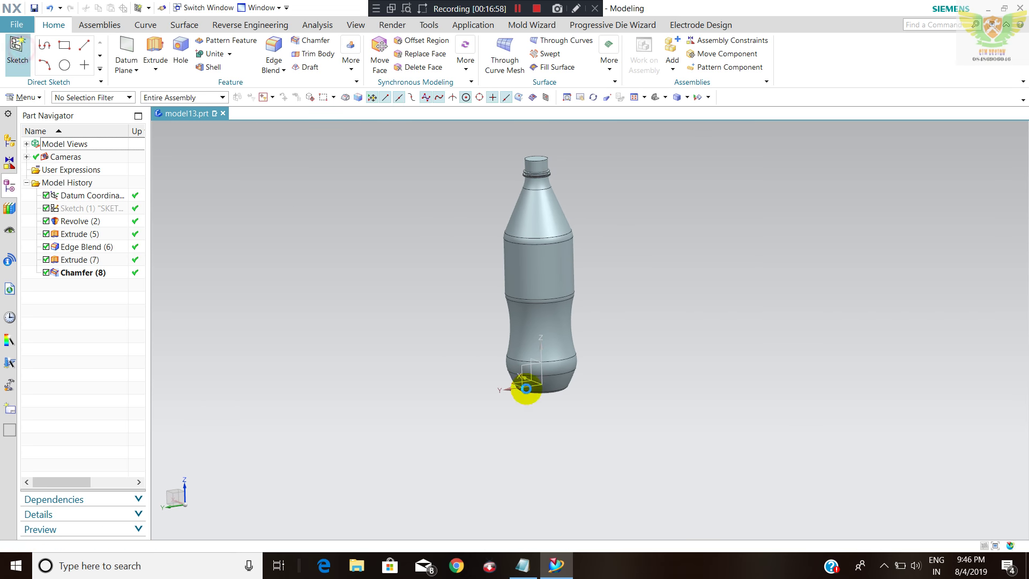
- Start a sketch on the base datum CSYS and draw a slanted line beside the base
{"action": "left_click", "coordinate": [526, 388]}
{"action": "left_click", "coordinate": [220, 190]}
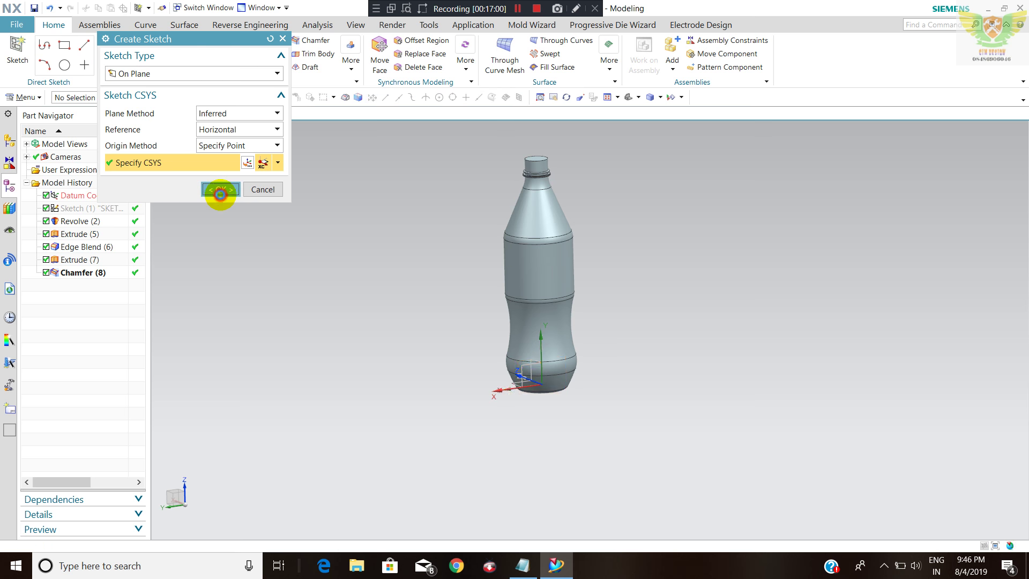
{"action": "scroll", "coordinate": [715, 328], "scroll_direction": "up", "scroll_amount": 3}
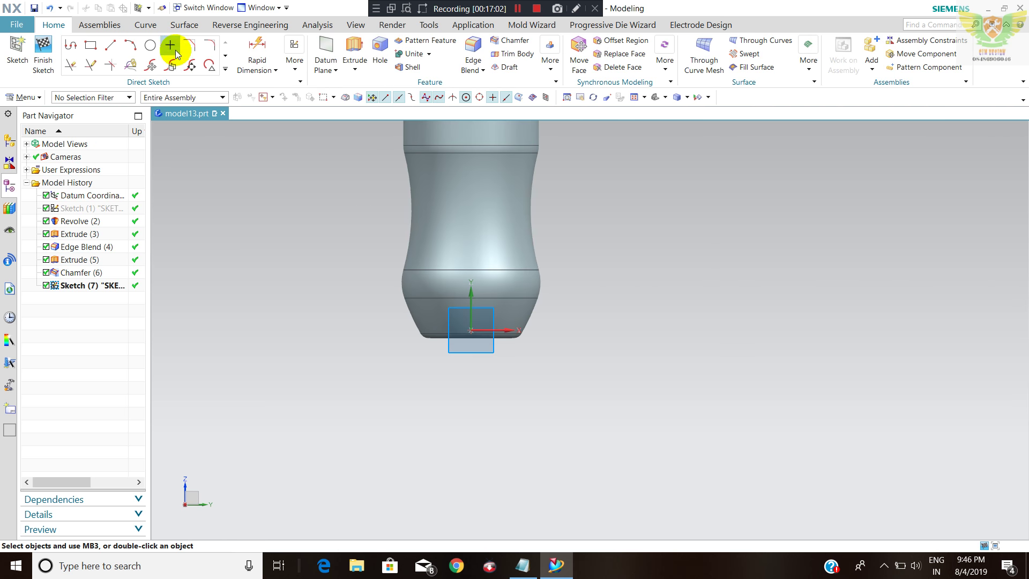
{"action": "left_click", "coordinate": [115, 46]}
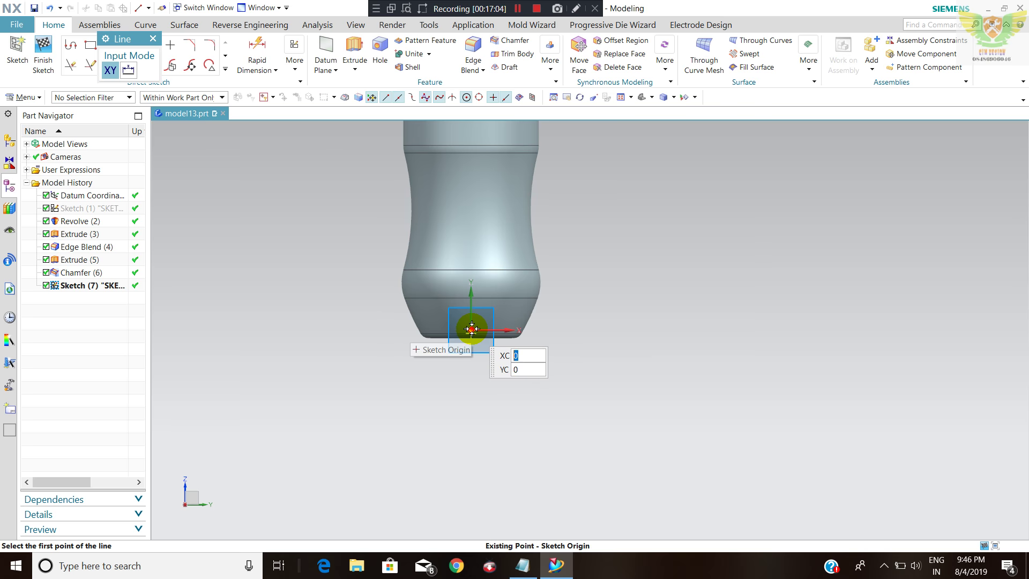
{"action": "left_click", "coordinate": [471, 328]}
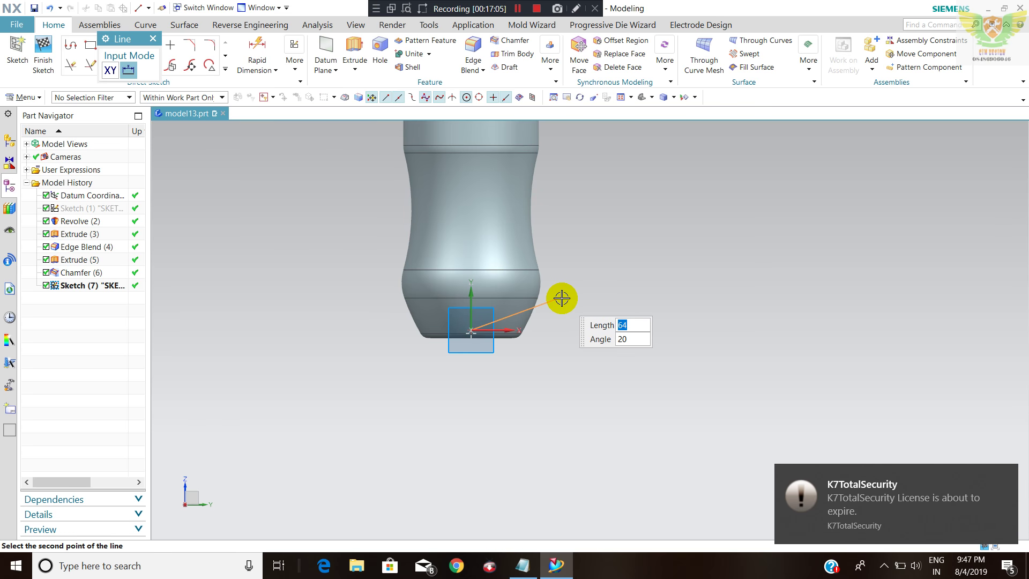
{"action": "key", "text": "Escape"}
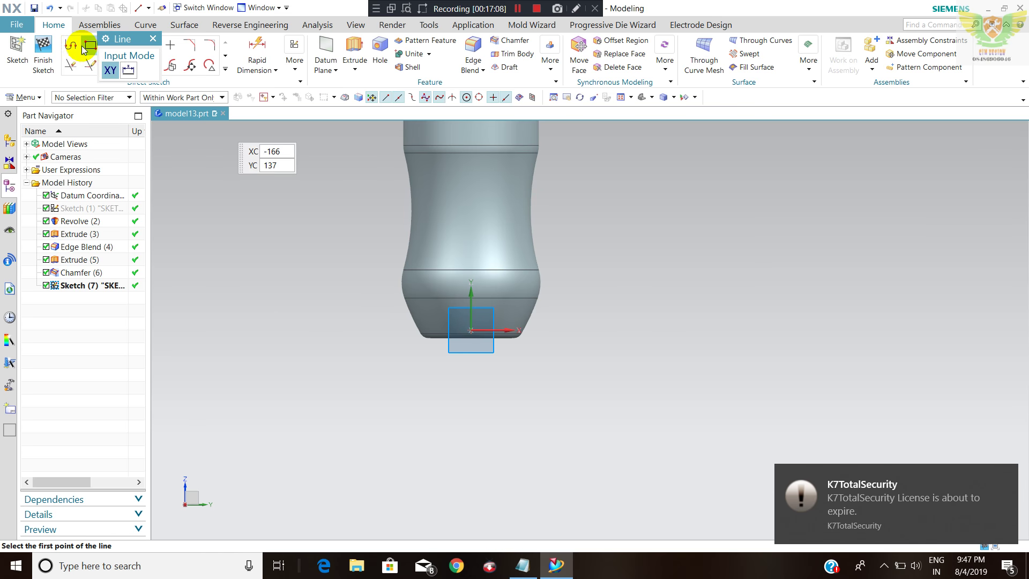
{"action": "left_click", "coordinate": [72, 45]}
{"action": "scroll", "coordinate": [520, 338], "scroll_direction": "up", "scroll_amount": 3}
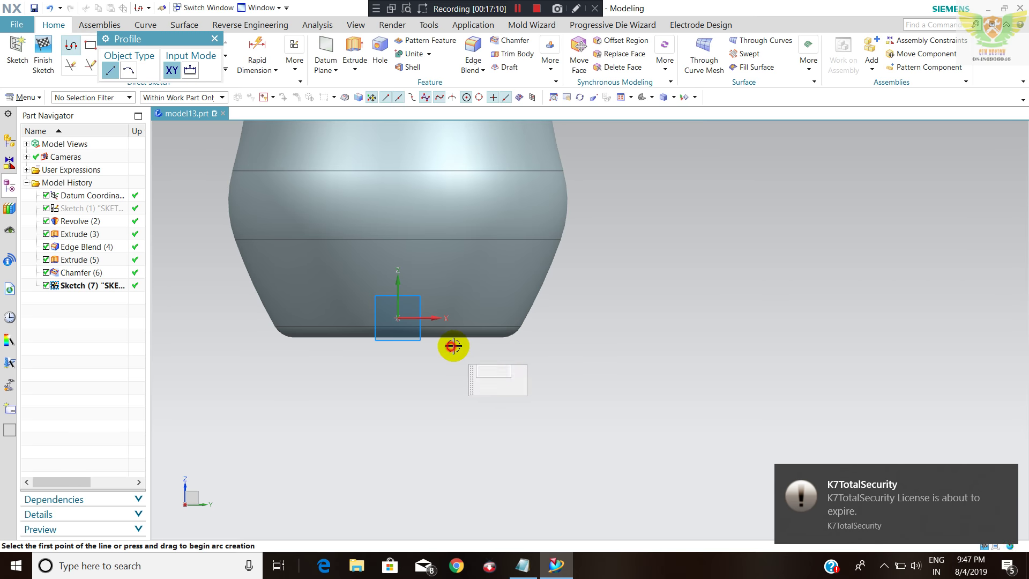
{"action": "left_click", "coordinate": [449, 347]}
{"action": "left_click", "coordinate": [587, 248]}
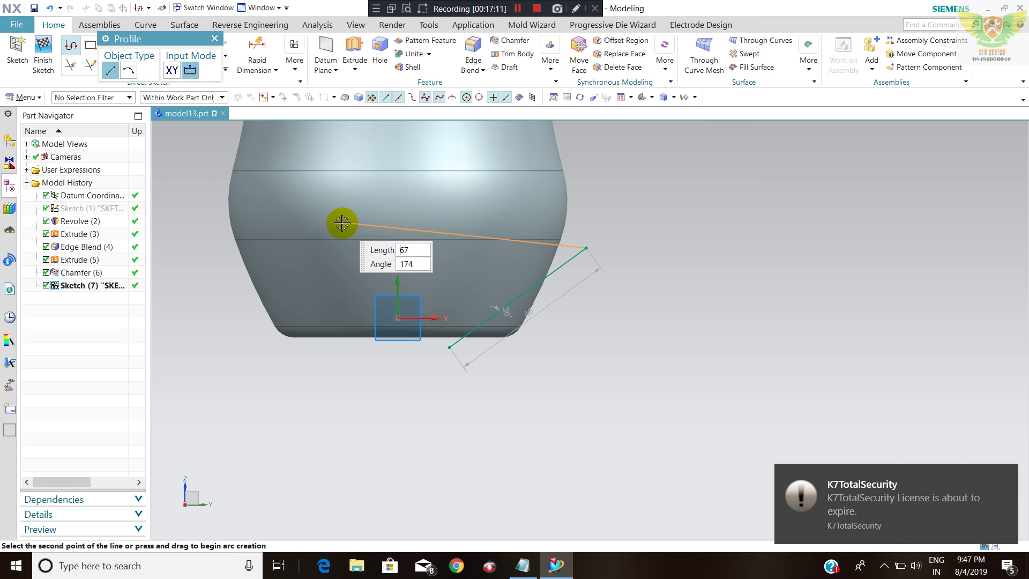
{"action": "left_click", "coordinate": [215, 39]}
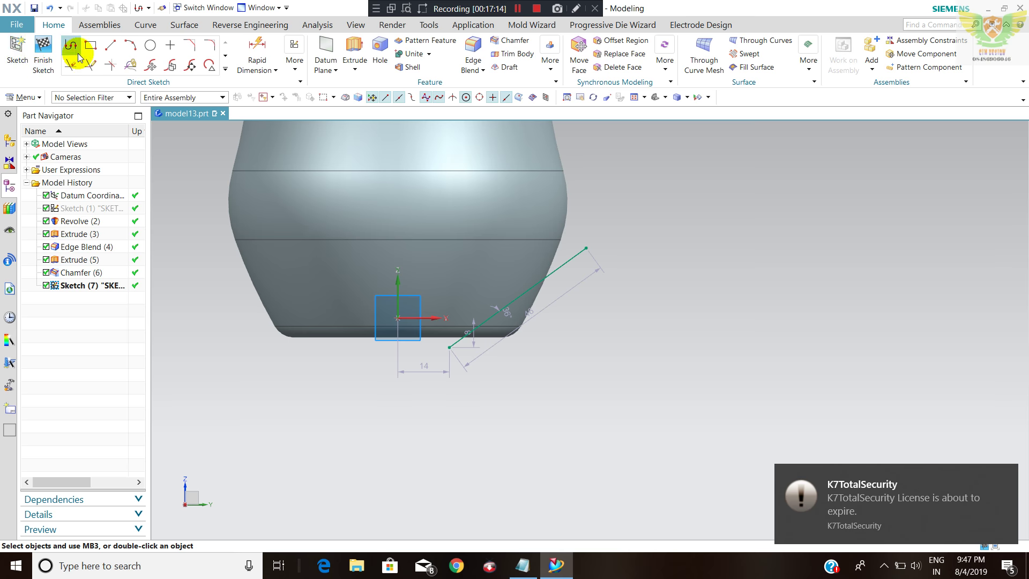
- Add a 50° angular dimension between the sketch's vertical axis and the line
{"action": "left_click", "coordinate": [253, 73]}
{"action": "left_click", "coordinate": [253, 118]}
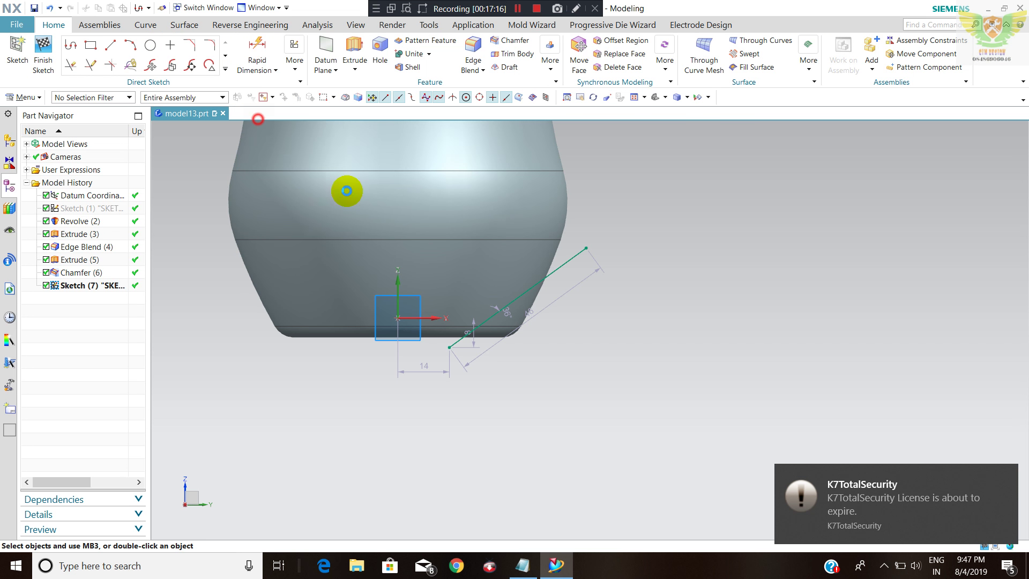
{"action": "left_click", "coordinate": [397, 288]}
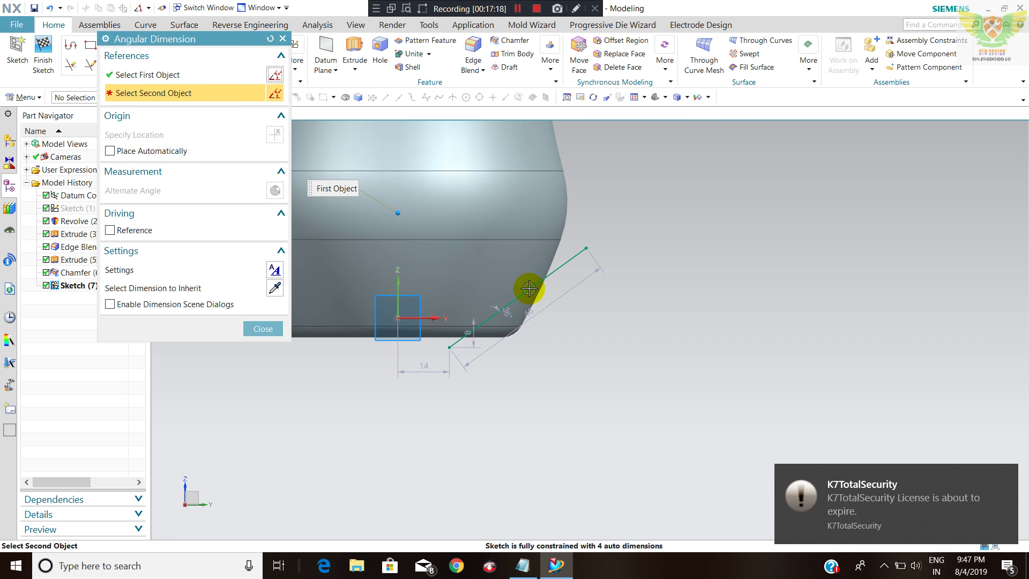
{"action": "left_click", "coordinate": [529, 288]}
{"action": "left_click", "coordinate": [483, 333]}
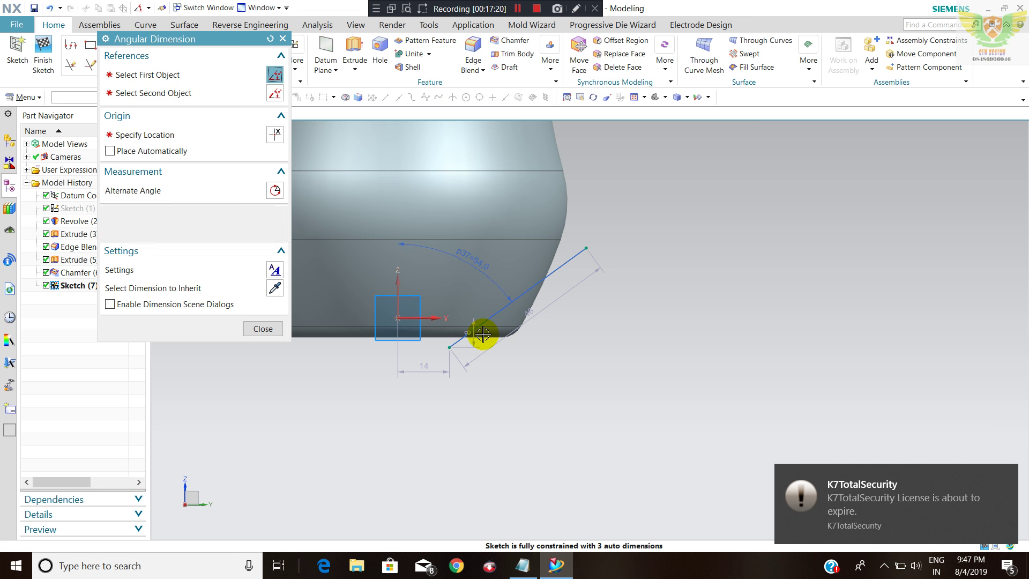
{"action": "left_click", "coordinate": [280, 332]}
{"action": "middle_click_drag", "start_coordinate": [480, 284], "coordinate": [470, 285]}
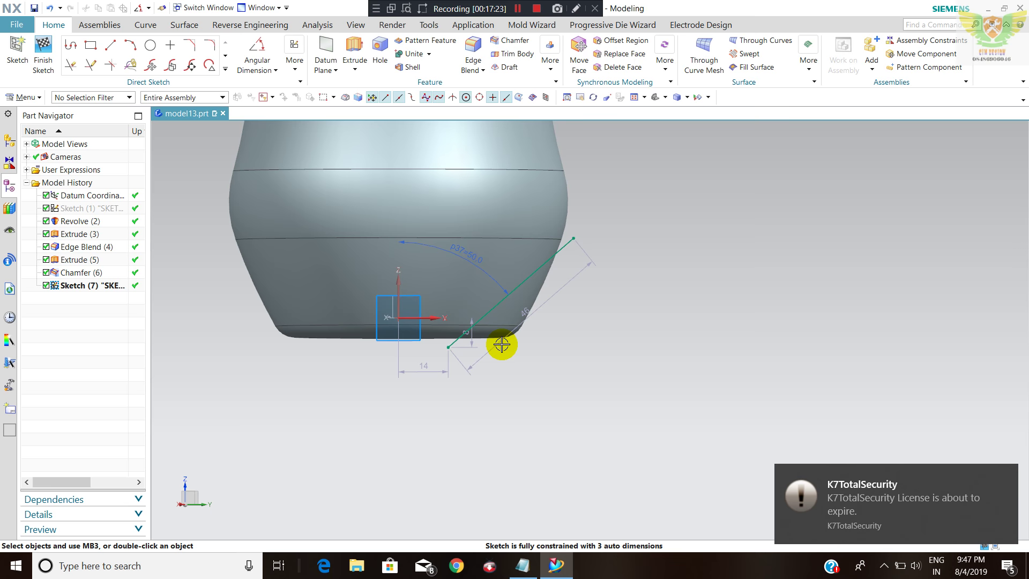
- Finish the sketch and create Datum Plane (8) through the sketch line, normal to it
{"action": "left_click", "coordinate": [54, 49]}
{"action": "scroll", "coordinate": [622, 405], "scroll_direction": "down", "scroll_amount": 3}
{"action": "scroll", "coordinate": [533, 374], "scroll_direction": "down", "scroll_amount": 2}
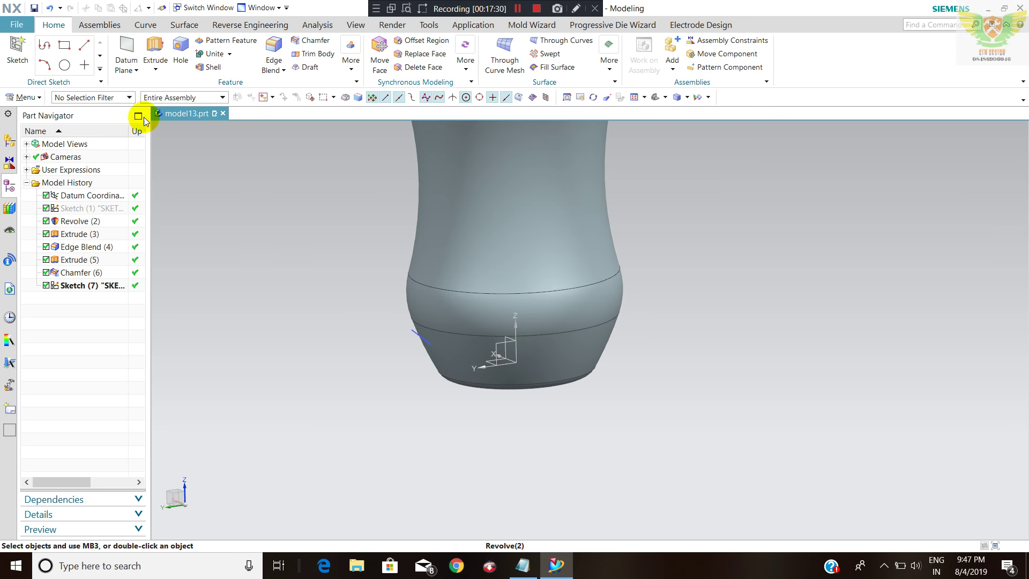
{"action": "left_click", "coordinate": [126, 59]}
{"action": "left_click", "coordinate": [141, 85]}
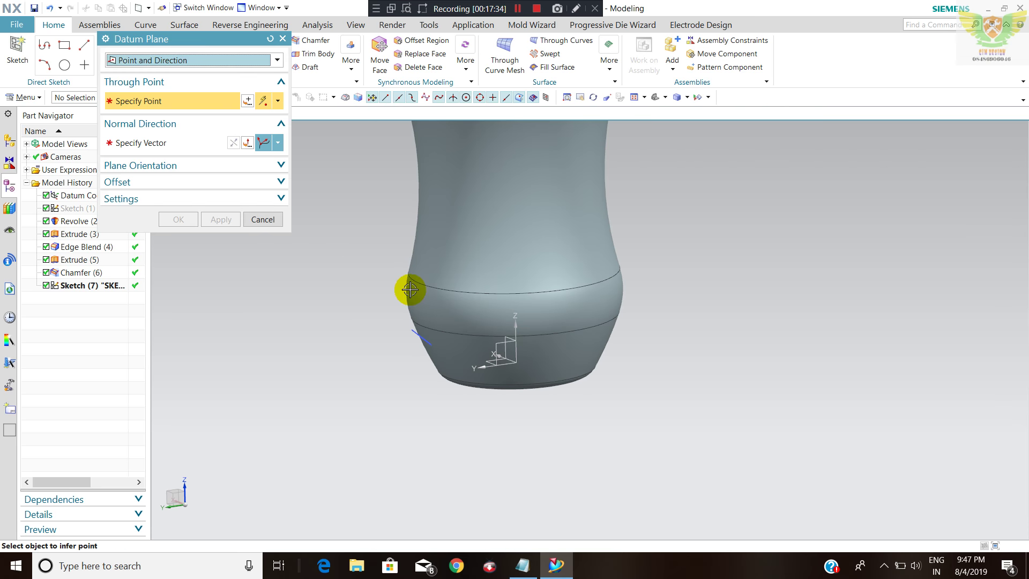
{"action": "scroll", "coordinate": [423, 342], "scroll_direction": "down", "scroll_amount": 3}
{"action": "left_click", "coordinate": [388, 308]}
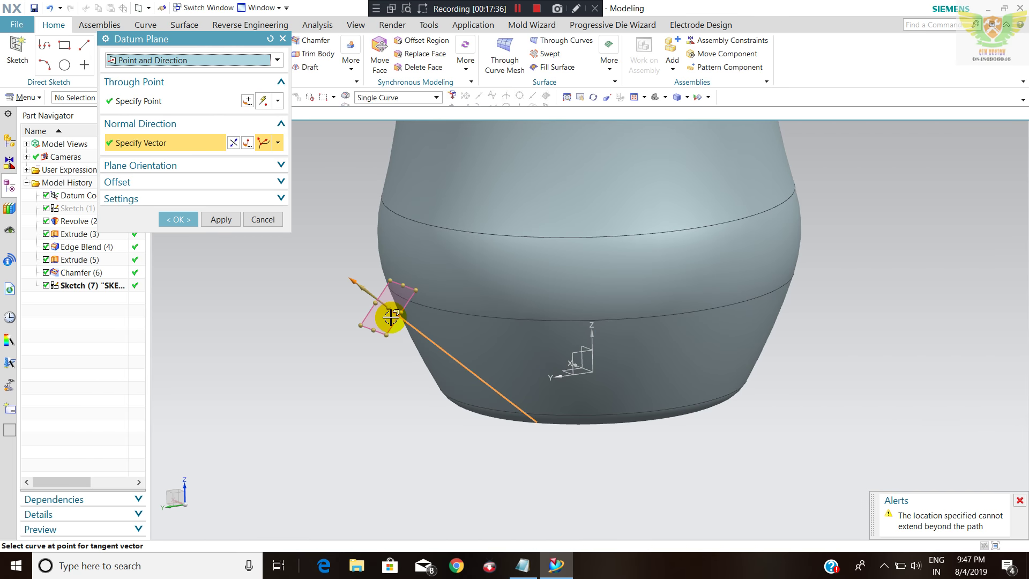
{"action": "left_click", "coordinate": [278, 145]}
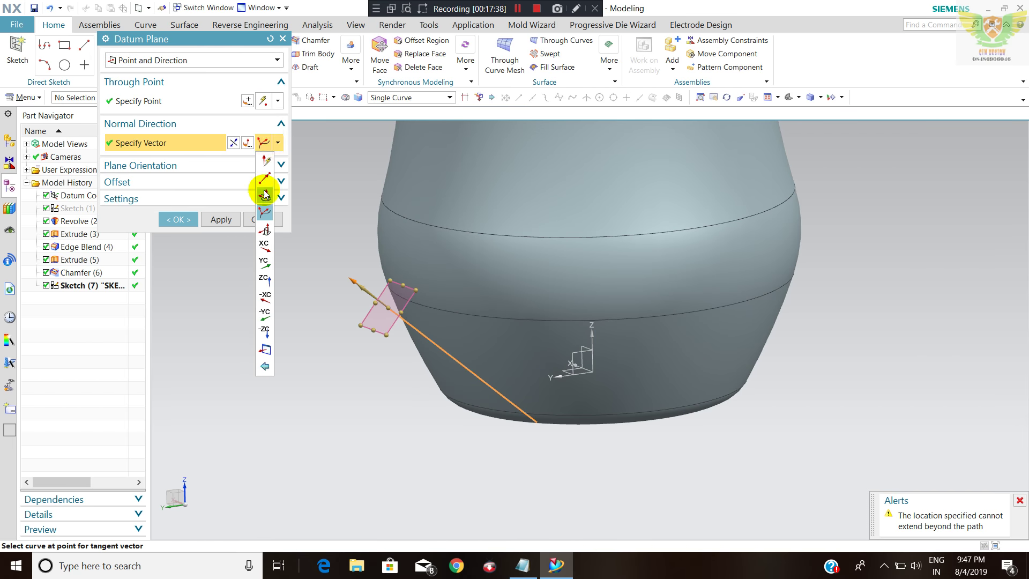
{"action": "left_click", "coordinate": [264, 215]}
{"action": "left_click", "coordinate": [179, 218]}
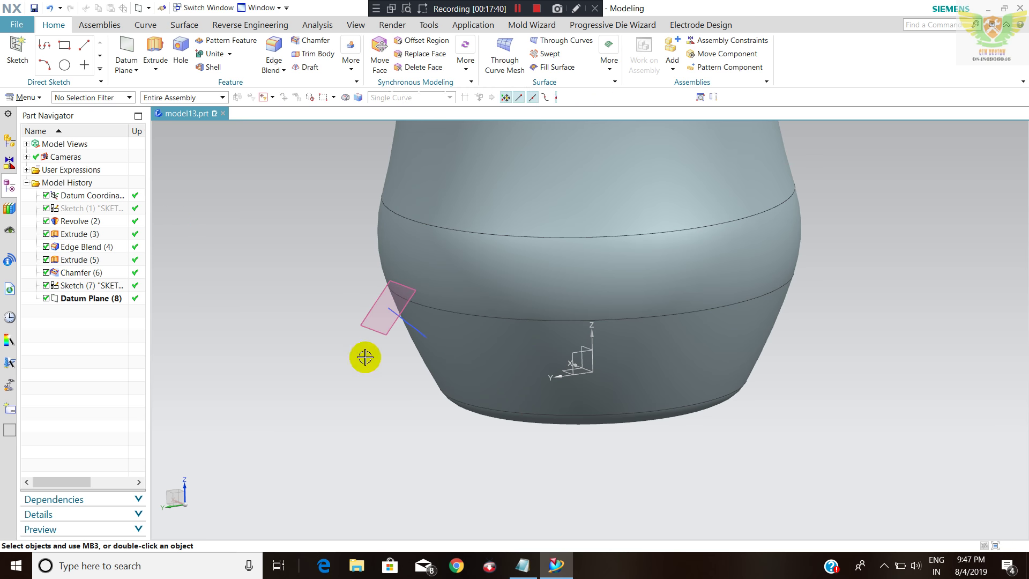
- Create Sketch (9) on the new datum plane and finish it
{"action": "left_click", "coordinate": [370, 322]}
{"action": "left_click", "coordinate": [212, 192]}
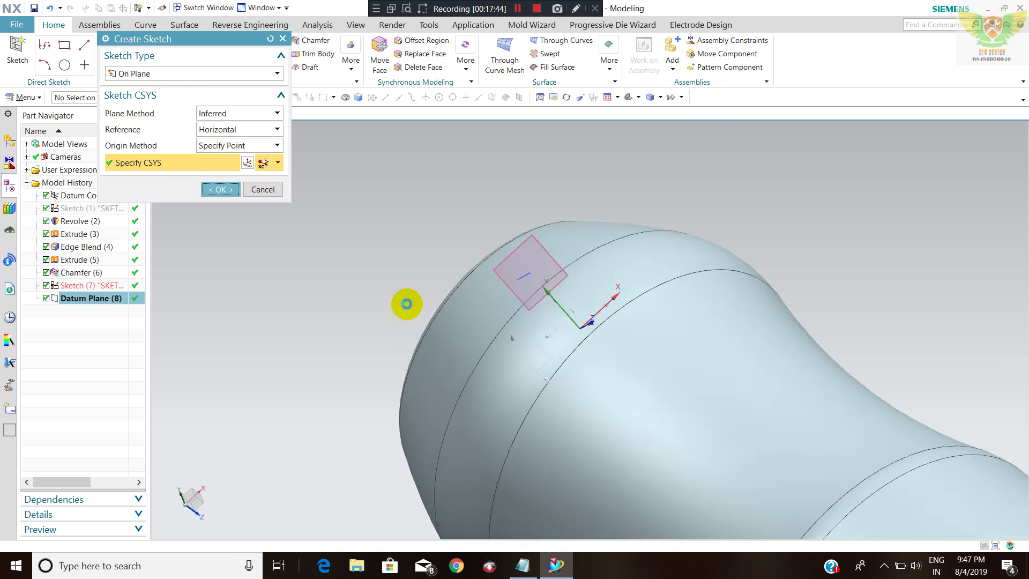
{"action": "mouse_move", "coordinate": [578, 327]}
{"action": "middle_mouse_down"}
{"action": "mouse_move", "coordinate": [675, 281]}
{"action": "mouse_move", "coordinate": [838, 333]}
{"action": "mouse_move", "coordinate": [634, 271]}
{"action": "mouse_move", "coordinate": [751, 236]}
{"action": "mouse_move", "coordinate": [744, 287]}
{"action": "mouse_move", "coordinate": [542, 445]}
{"action": "middle_mouse_up"}
{"action": "scroll", "coordinate": [787, 282], "scroll_direction": "down", "scroll_amount": 3}
{"action": "mouse_move", "coordinate": [726, 271]}
{"action": "middle_mouse_down"}
{"action": "mouse_move", "coordinate": [746, 423]}
{"action": "mouse_move", "coordinate": [726, 450]}
{"action": "mouse_move", "coordinate": [693, 393]}
{"action": "mouse_move", "coordinate": [703, 420]}
{"action": "mouse_move", "coordinate": [684, 425]}
{"action": "mouse_move", "coordinate": [682, 404]}
{"action": "middle_mouse_up"}
{"action": "scroll", "coordinate": [683, 395], "scroll_direction": "up", "scroll_amount": 2}
{"action": "scroll", "coordinate": [682, 416], "scroll_direction": "up", "scroll_amount": 2}
{"action": "left_click", "coordinate": [43, 60]}
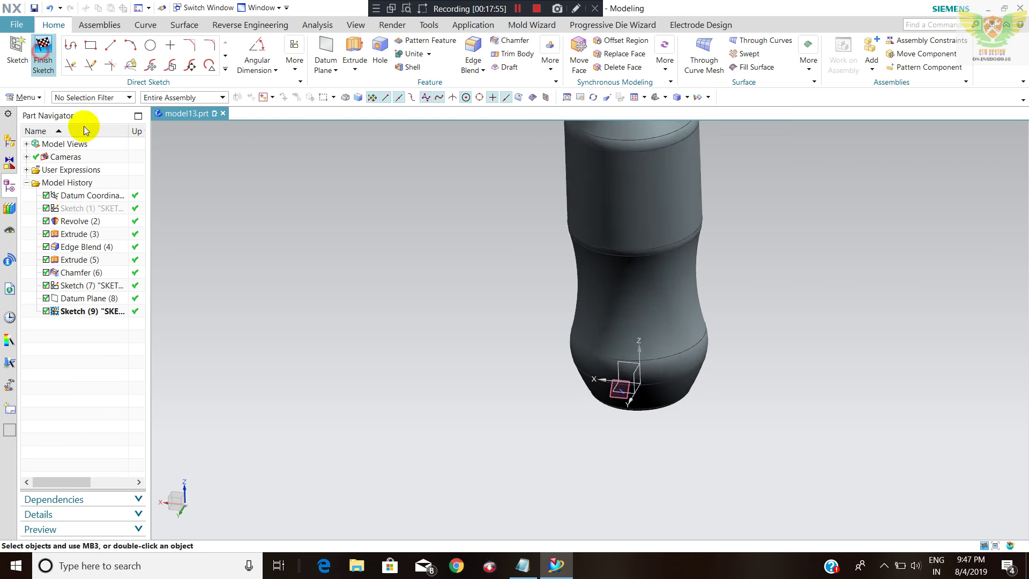
{"action": "left_click", "coordinate": [391, 333]}
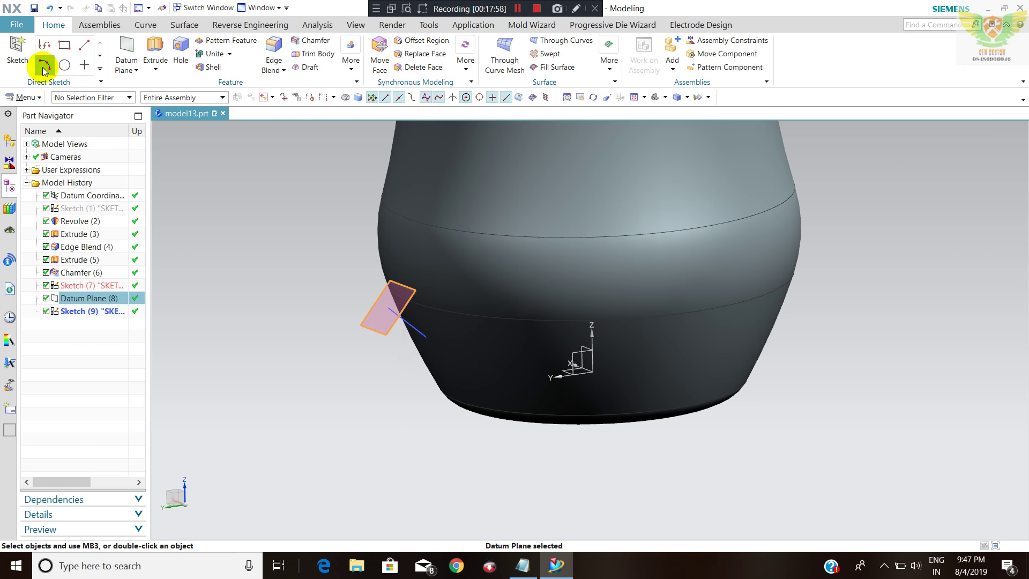
- Start a sketch on the datum plane with a vertical reference centerline from the origin
{"action": "left_click", "coordinate": [13, 63]}
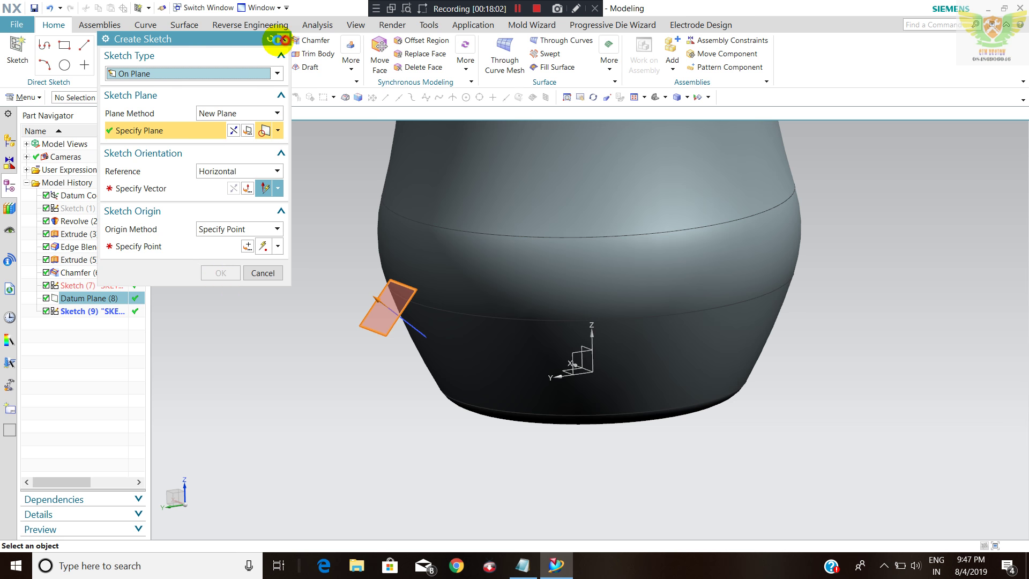
{"action": "left_click", "coordinate": [284, 39]}
{"action": "left_click", "coordinate": [388, 341]}
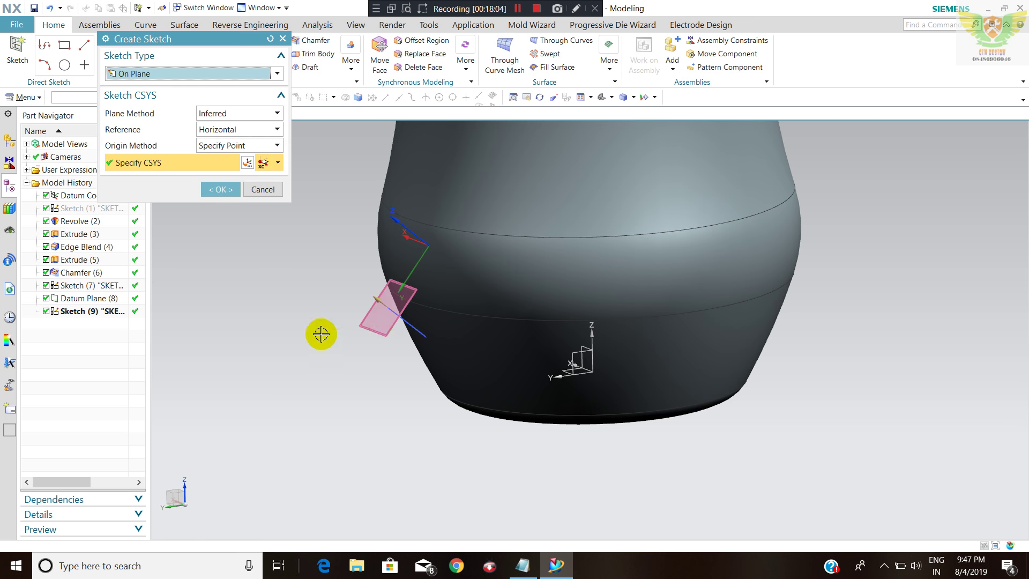
{"action": "left_click", "coordinate": [220, 192]}
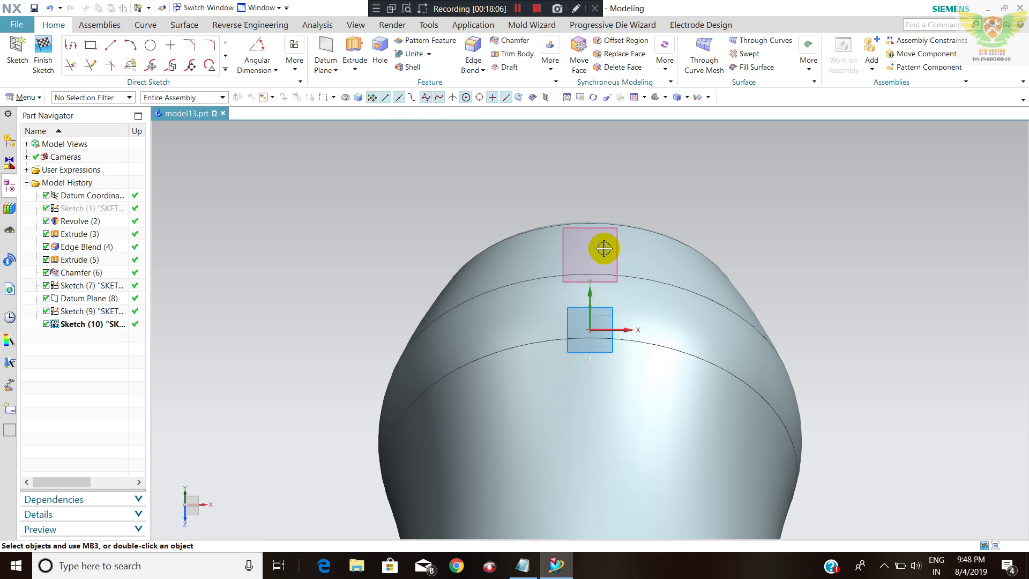
{"action": "left_click", "coordinate": [616, 316]}
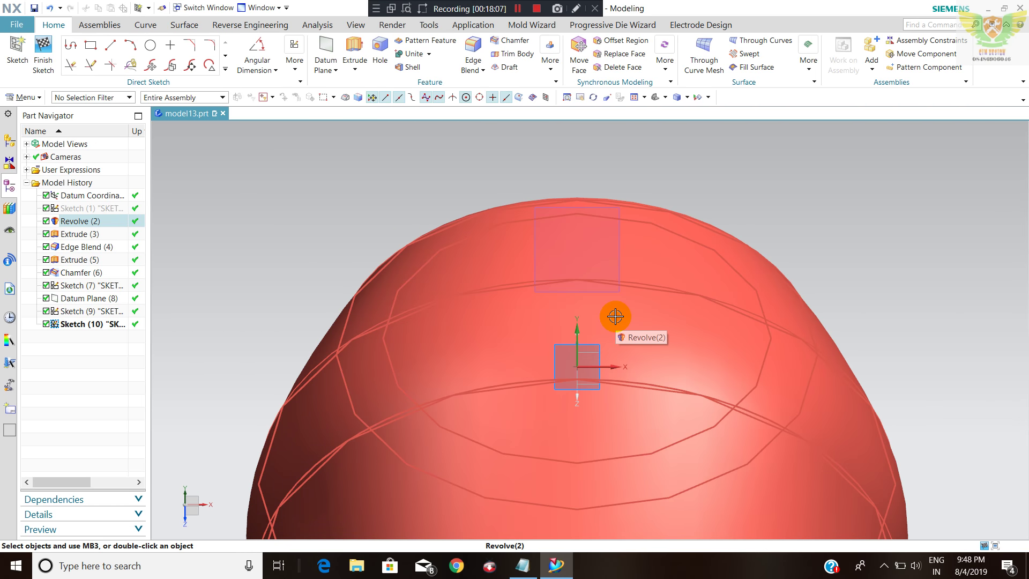
{"action": "key", "text": "Escape"}
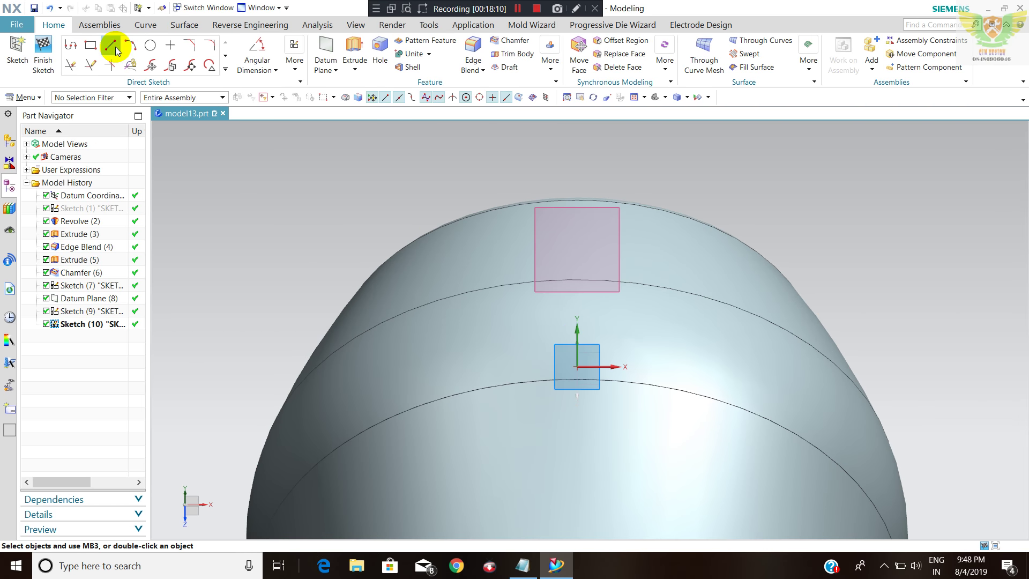
{"action": "left_click", "coordinate": [115, 49]}
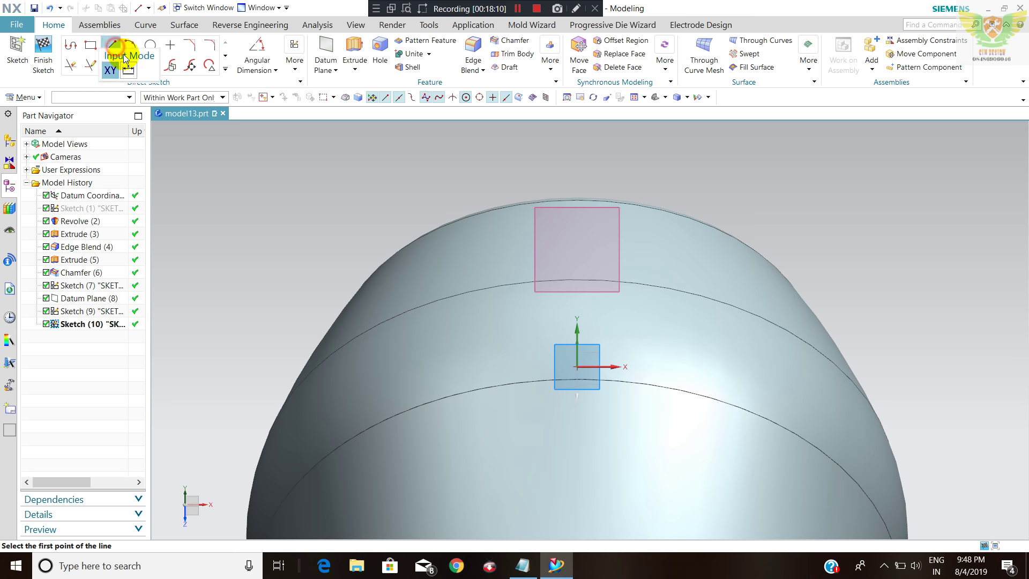
{"action": "left_click", "coordinate": [577, 366]}
{"action": "left_click", "coordinate": [577, 166]}
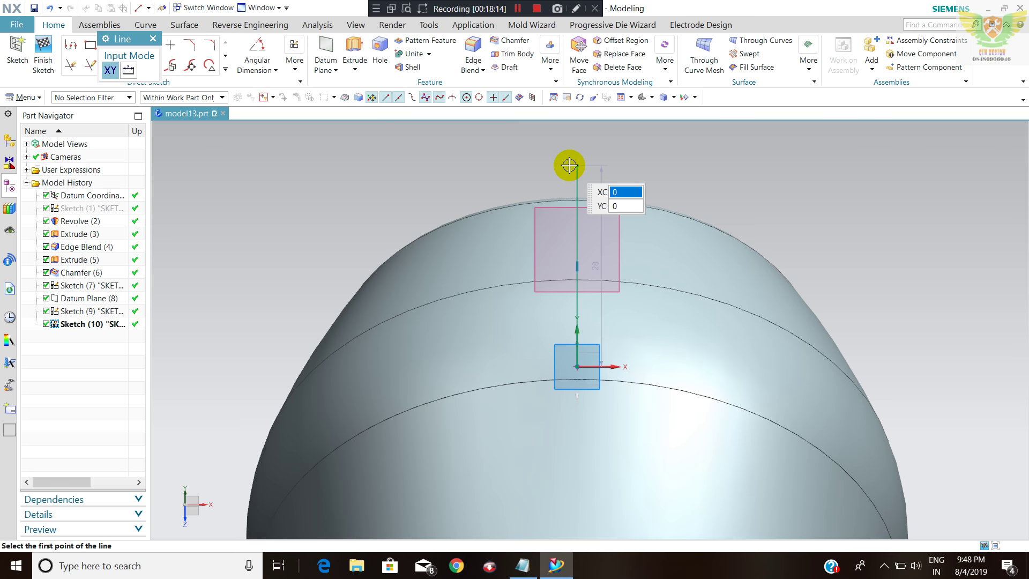
{"action": "key", "text": "Escape"}
{"action": "right_click", "coordinate": [575, 182]}
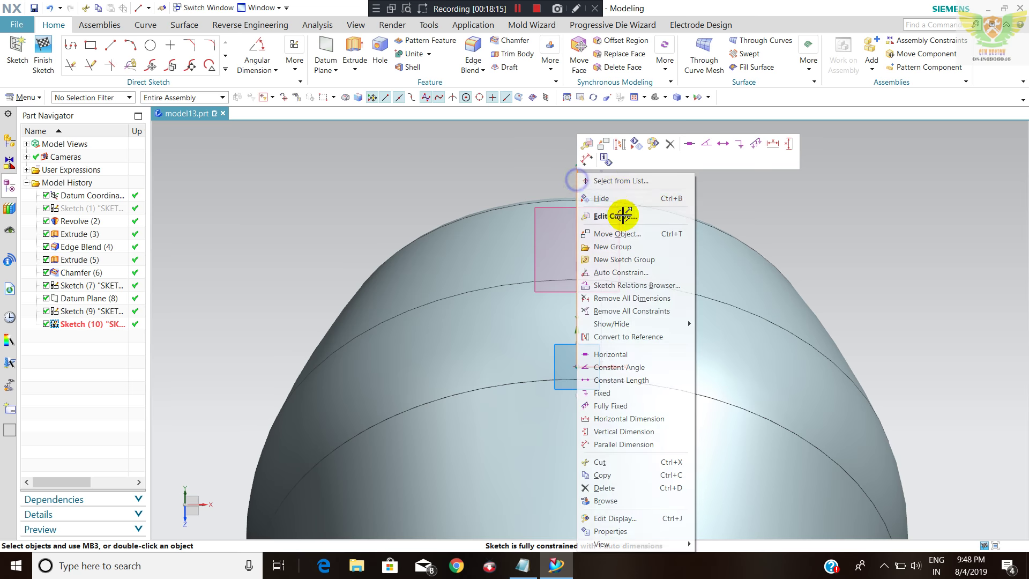
{"action": "left_click", "coordinate": [621, 148]}
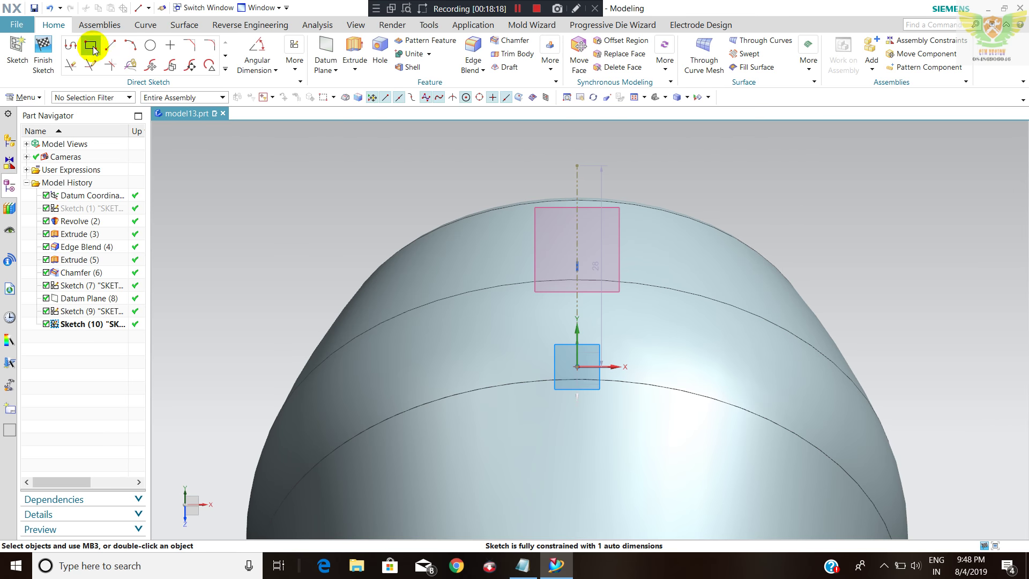
- Draw a 6.5 horizontal line, then a slanted side and top edge back to the centerline
{"action": "left_click", "coordinate": [110, 46]}
{"action": "left_click", "coordinate": [577, 319]}
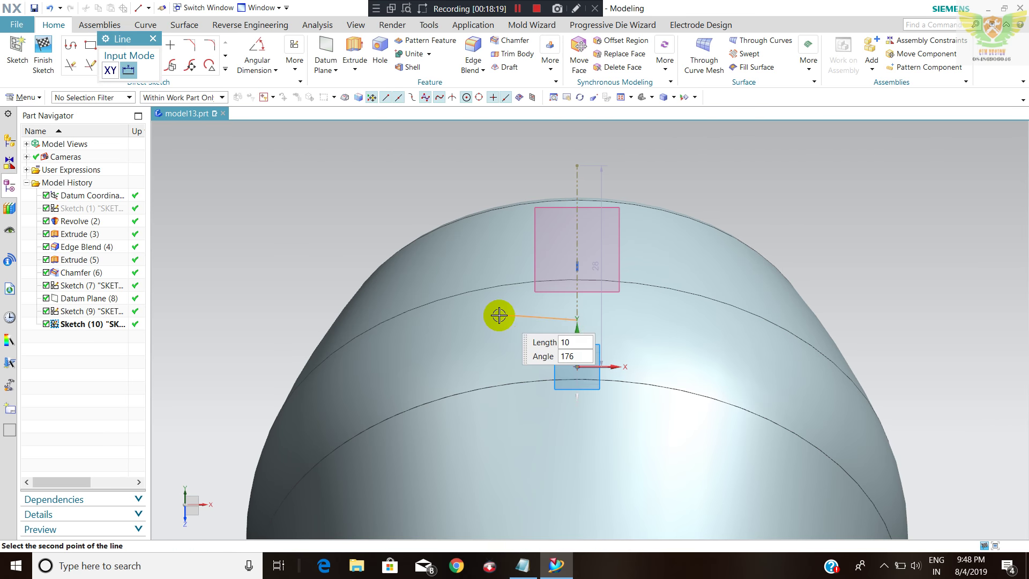
{"action": "left_click", "coordinate": [530, 323]}
{"action": "key", "text": "Escape"}
{"action": "right_click", "coordinate": [559, 320]}
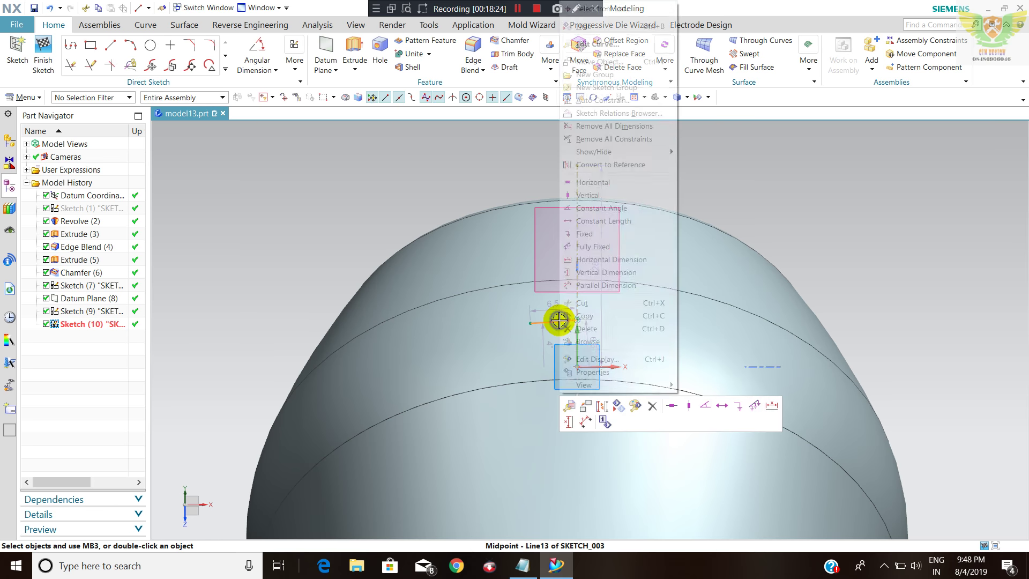
{"action": "left_click", "coordinate": [670, 405]}
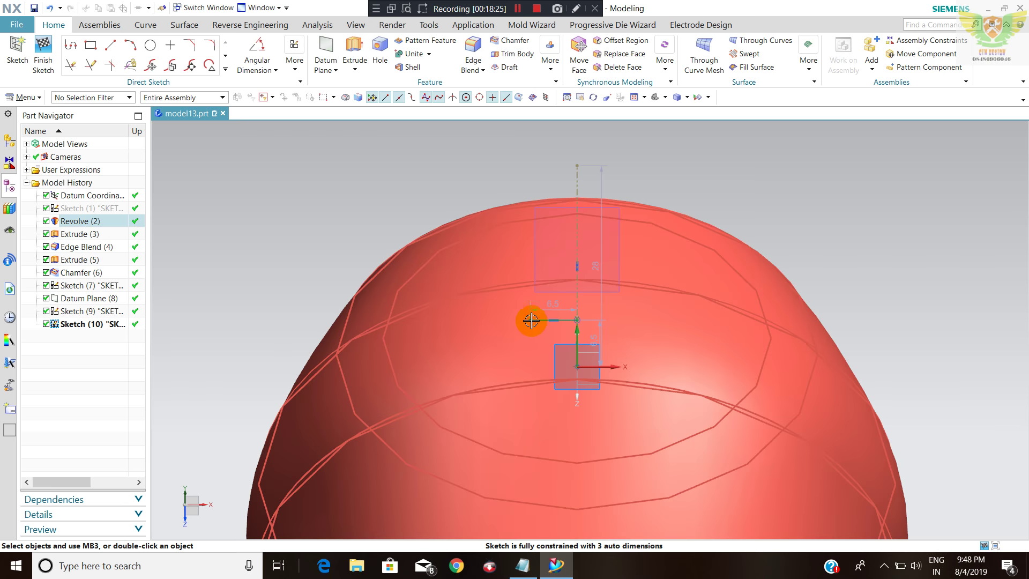
{"action": "left_click", "coordinate": [72, 47]}
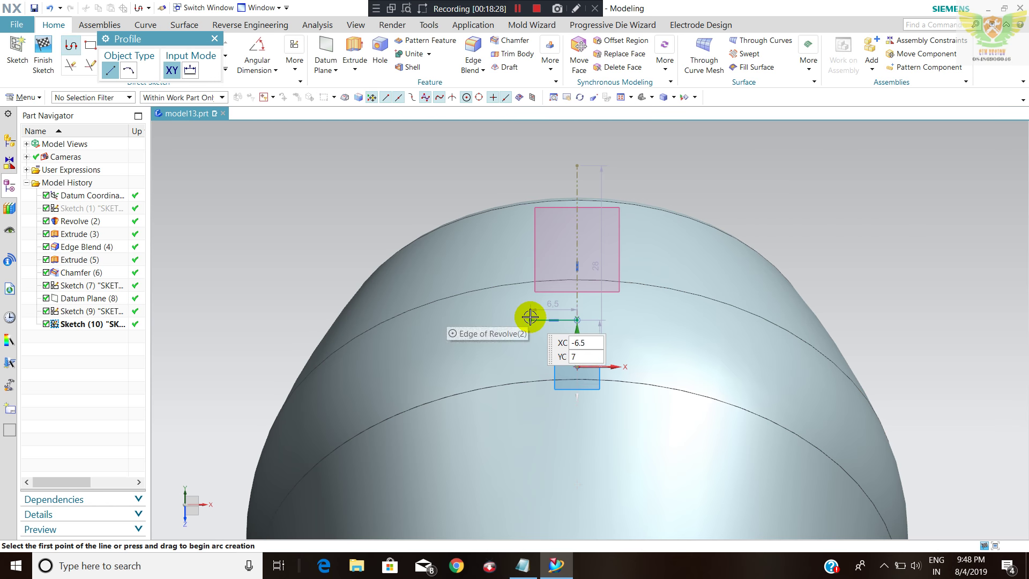
{"action": "left_click", "coordinate": [530, 320]}
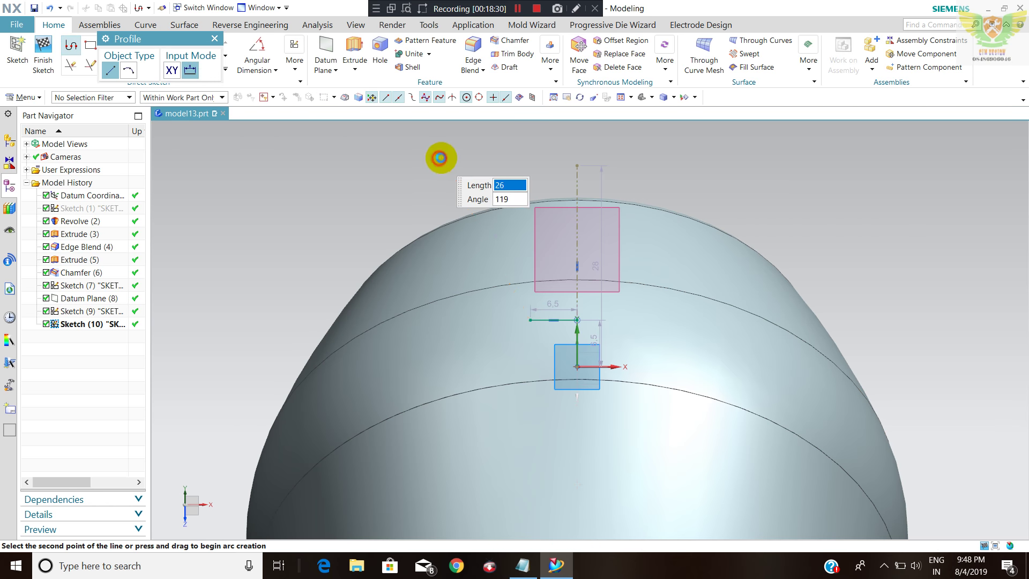
{"action": "left_click", "coordinate": [440, 157]}
{"action": "left_click", "coordinate": [576, 156]}
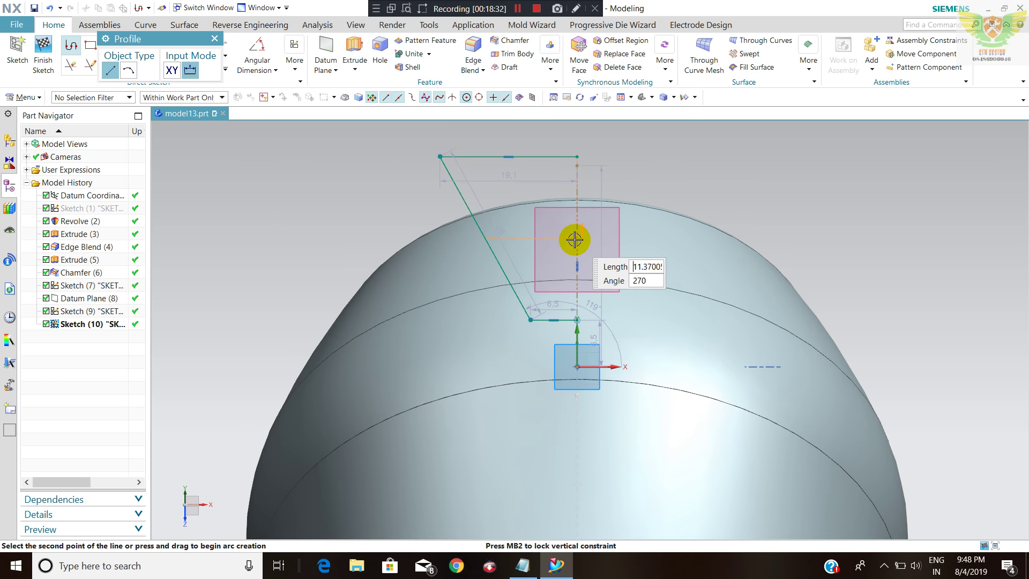
{"action": "key", "text": "Escape"}
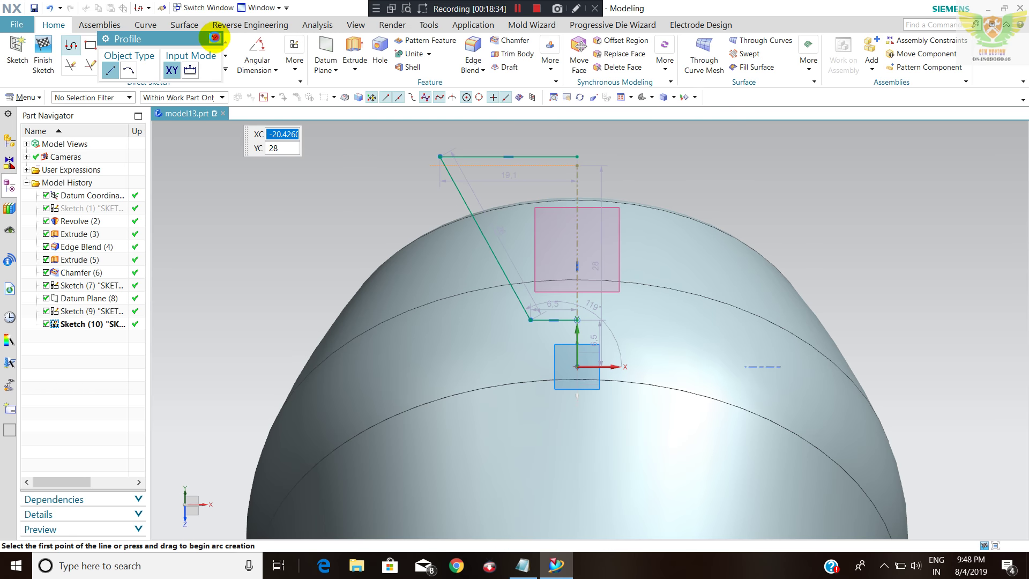
{"action": "left_click", "coordinate": [215, 37]}
- Mirror the three half-outline curves across the dashed centerline
{"action": "left_click", "coordinate": [225, 69]}
{"action": "left_click", "coordinate": [73, 163]}
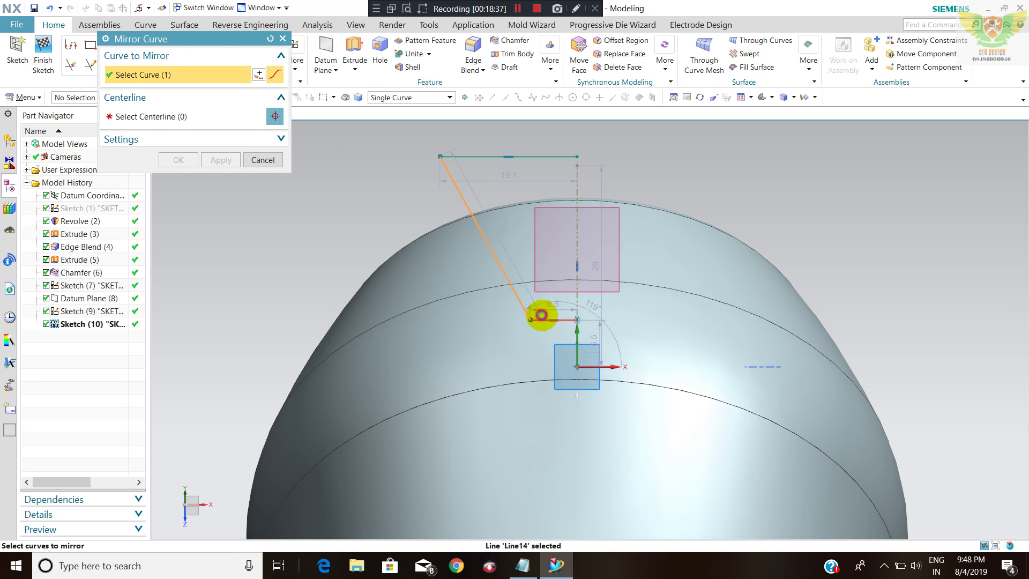
{"action": "left_click", "coordinate": [185, 119]}
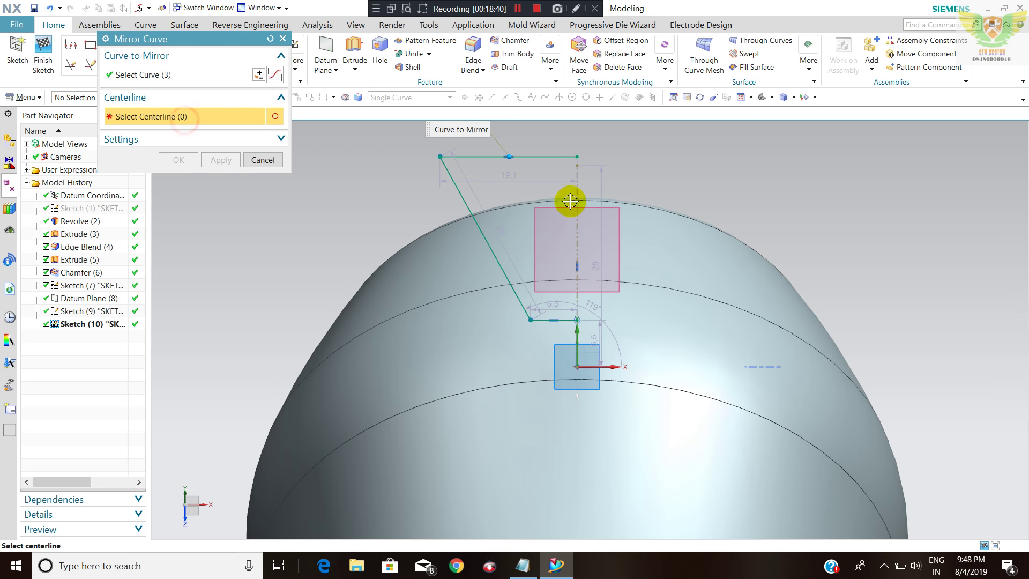
{"action": "left_click", "coordinate": [576, 180]}
{"action": "left_click", "coordinate": [167, 158]}
{"action": "mouse_move", "coordinate": [395, 285]}
{"action": "middle_mouse_down"}
{"action": "mouse_move", "coordinate": [483, 294]}
{"action": "mouse_move", "coordinate": [404, 239]}
{"action": "mouse_move", "coordinate": [334, 290]}
{"action": "mouse_move", "coordinate": [402, 340]}
{"action": "mouse_move", "coordinate": [521, 365]}
{"action": "mouse_move", "coordinate": [562, 397]}
{"action": "middle_mouse_up"}
{"action": "scroll", "coordinate": [402, 340], "scroll_direction": "up", "scroll_amount": 3}
{"action": "scroll", "coordinate": [562, 397], "scroll_direction": "down", "scroll_amount": 3}
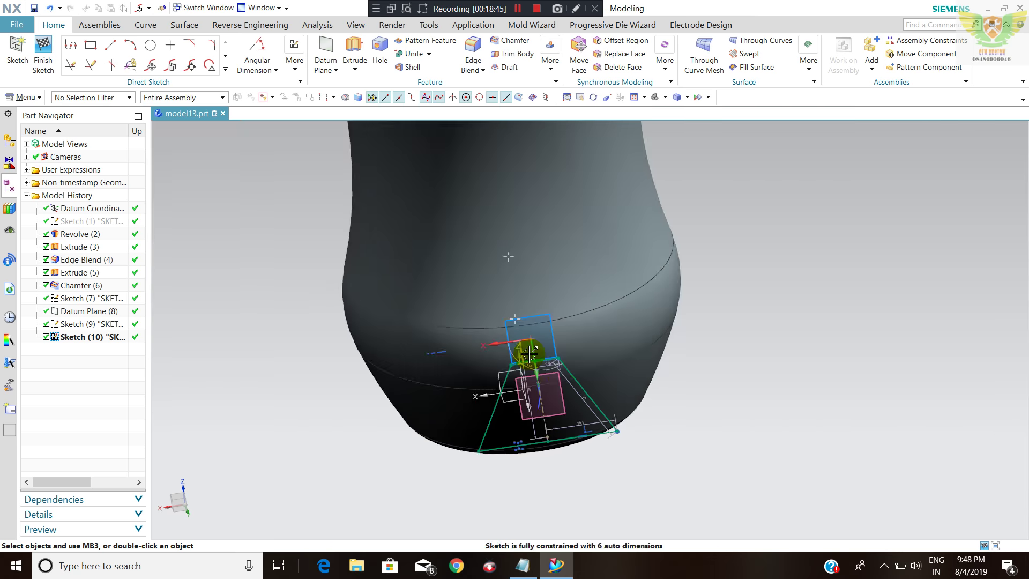
{"action": "scroll", "coordinate": [527, 390], "scroll_direction": "up", "scroll_amount": 3}
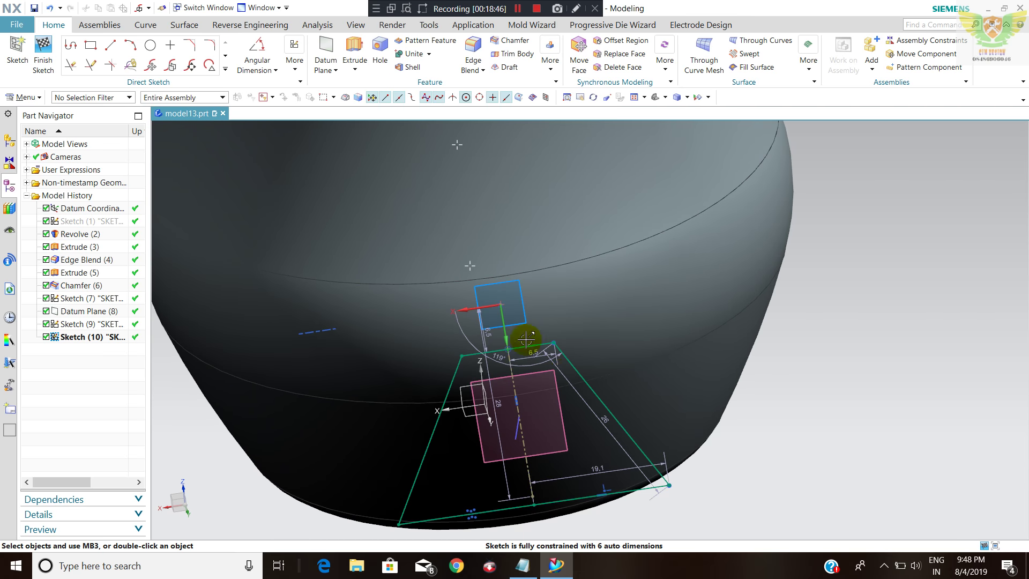
- Fillet the outline's narrow-end corners and finish the sketch
{"action": "left_click", "coordinate": [208, 52]}
{"action": "scroll", "coordinate": [474, 357], "scroll_direction": "up", "scroll_amount": 3}
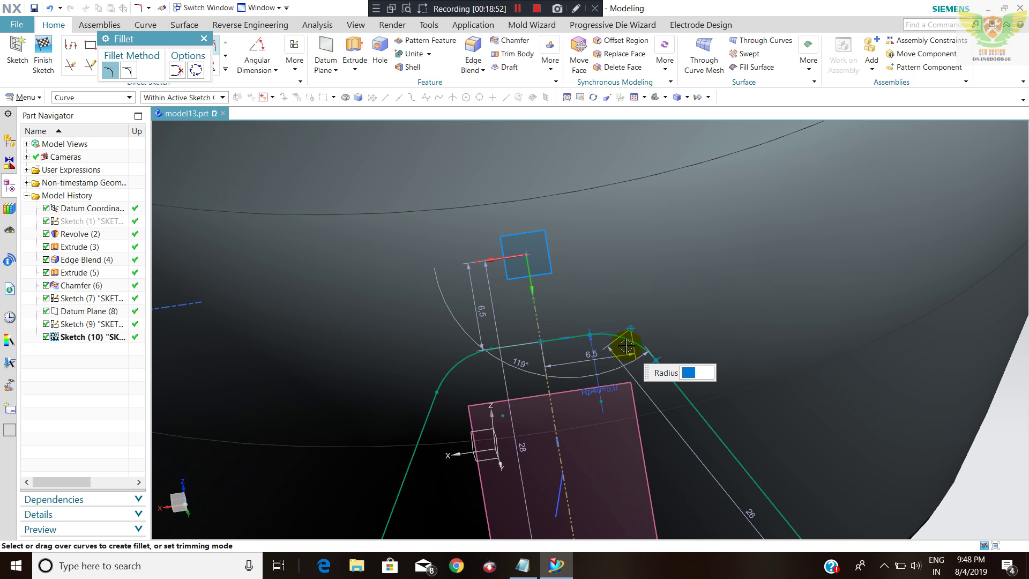
{"action": "scroll", "coordinate": [460, 233], "scroll_direction": "down", "scroll_amount": 5}
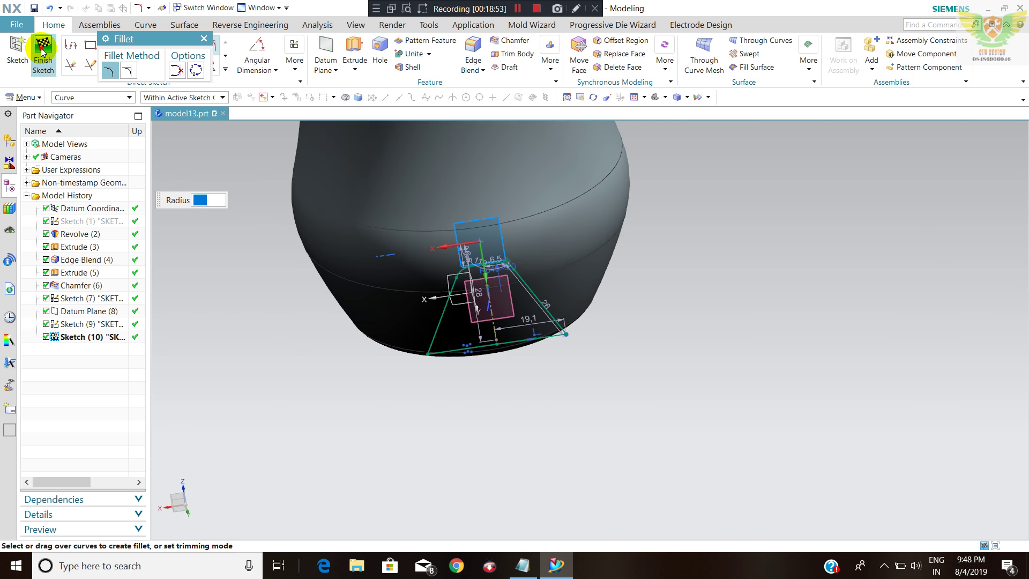
{"action": "left_click", "coordinate": [42, 51]}
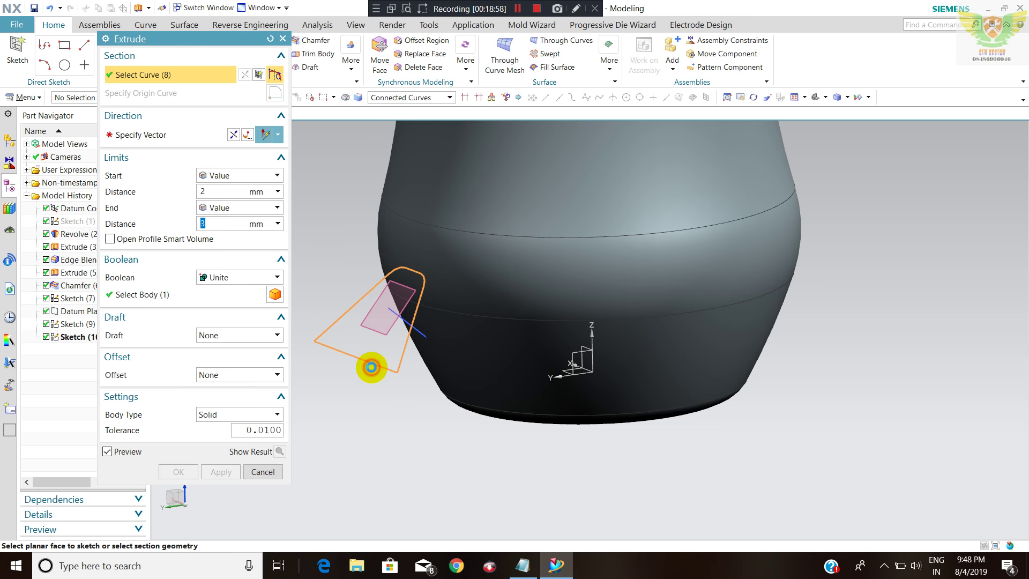
- Extrude the slot sketch from -47 to 3 mm as a Subtract cut into the bottle
{"action": "left_click_drag", "start_coordinate": [387, 298], "coordinate": [504, 451]}
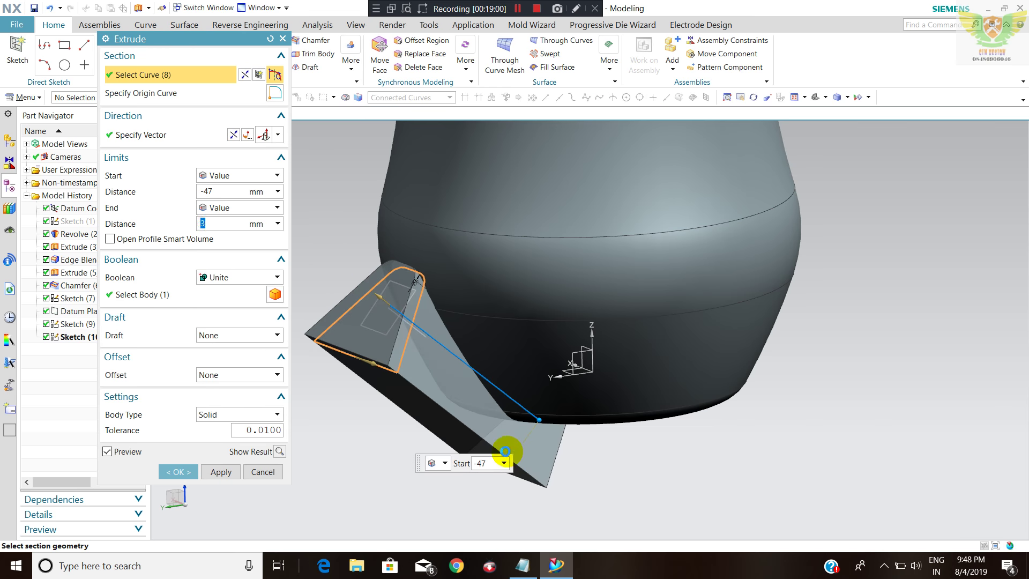
{"action": "left_click", "coordinate": [239, 278]}
{"action": "left_click", "coordinate": [225, 312]}
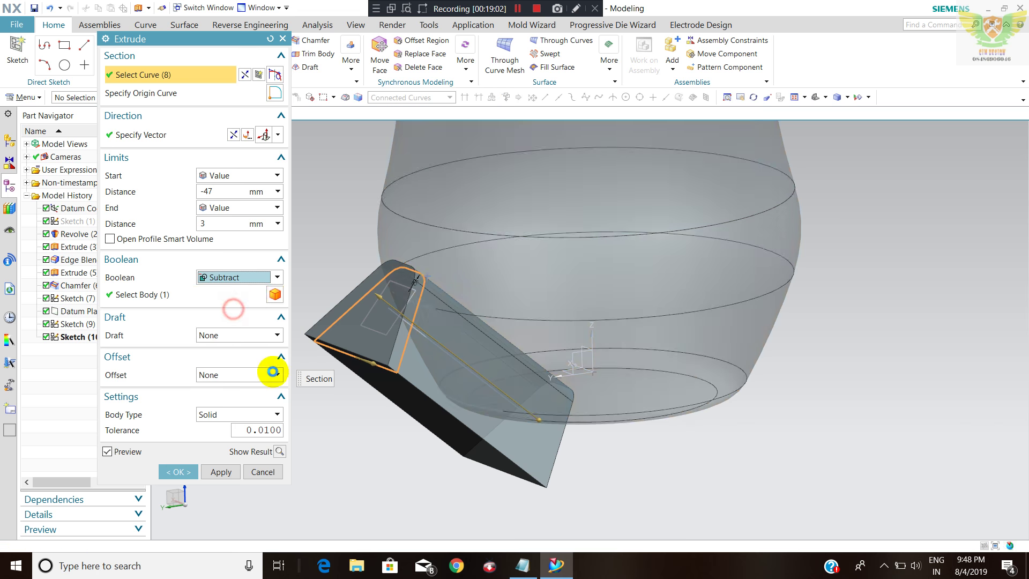
{"action": "left_click", "coordinate": [190, 471]}
{"action": "mouse_move", "coordinate": [332, 390]}
{"action": "middle_mouse_down"}
{"action": "mouse_move", "coordinate": [383, 356]}
{"action": "mouse_move", "coordinate": [344, 373]}
{"action": "middle_mouse_up"}
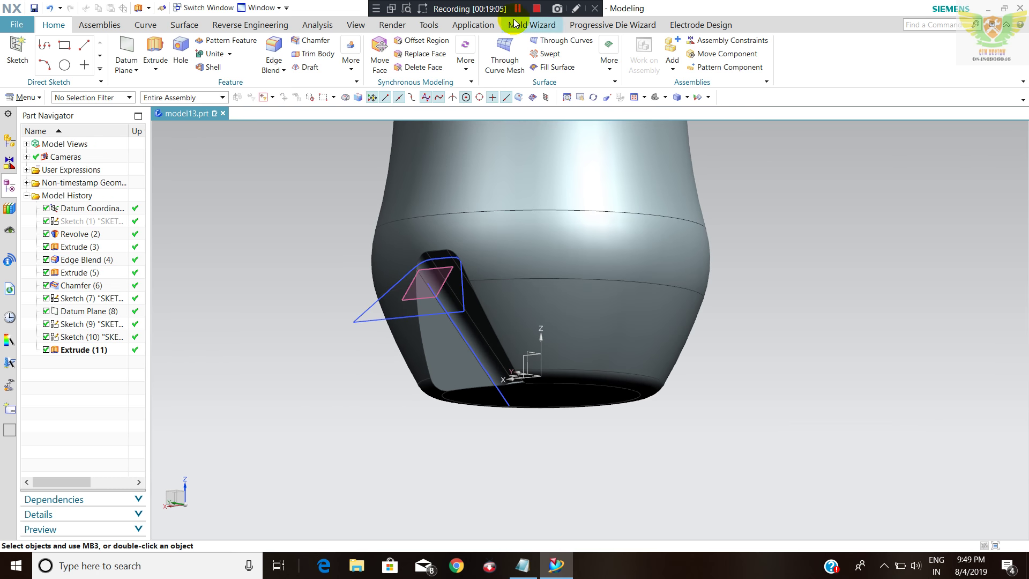
- Change Sketch (7)'s p37 angle to 55° and finish the sketch
{"action": "mouse_move", "coordinate": [450, 267]}
{"action": "middle_mouse_down"}
{"action": "mouse_move", "coordinate": [420, 253]}
{"action": "mouse_move", "coordinate": [402, 264]}
{"action": "mouse_move", "coordinate": [421, 246]}
{"action": "mouse_move", "coordinate": [448, 266]}
{"action": "mouse_move", "coordinate": [475, 340]}
{"action": "mouse_move", "coordinate": [406, 320]}
{"action": "middle_mouse_up"}
{"action": "double_click", "coordinate": [402, 305]}
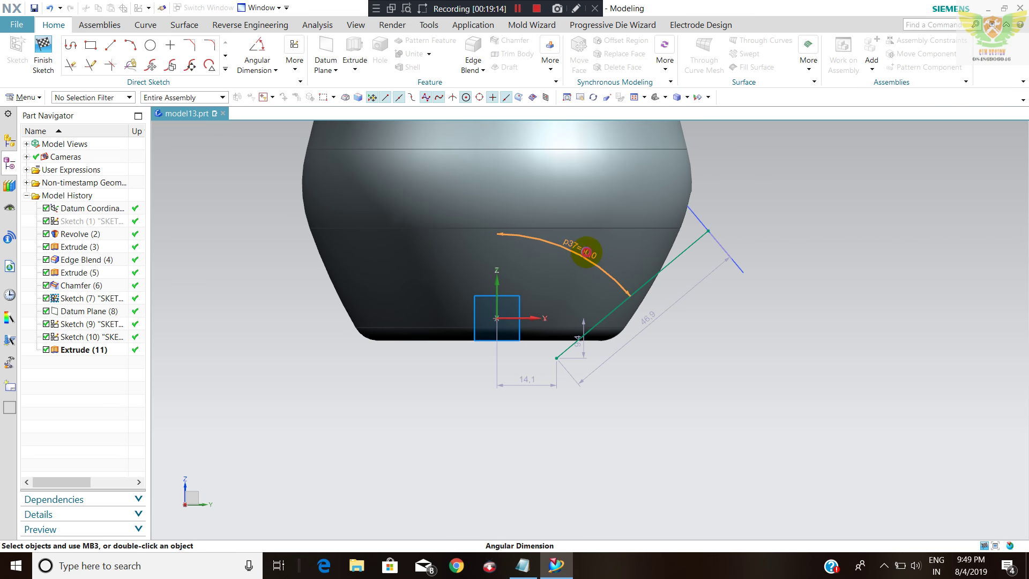
{"action": "double_click", "coordinate": [647, 311]}
{"action": "type", "text": "55"}
{"action": "key", "text": "Return"}
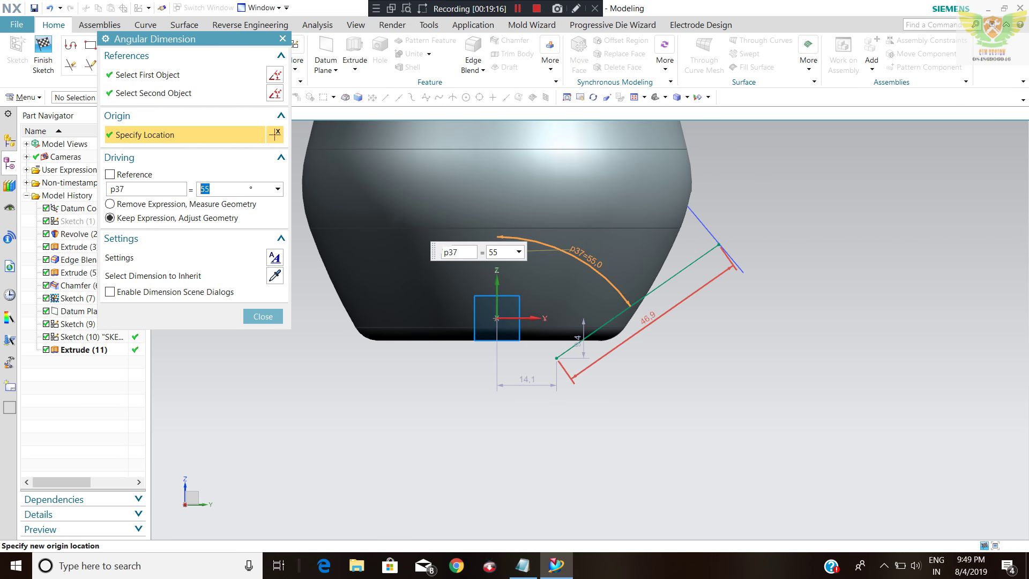
{"action": "left_click", "coordinate": [263, 317]}
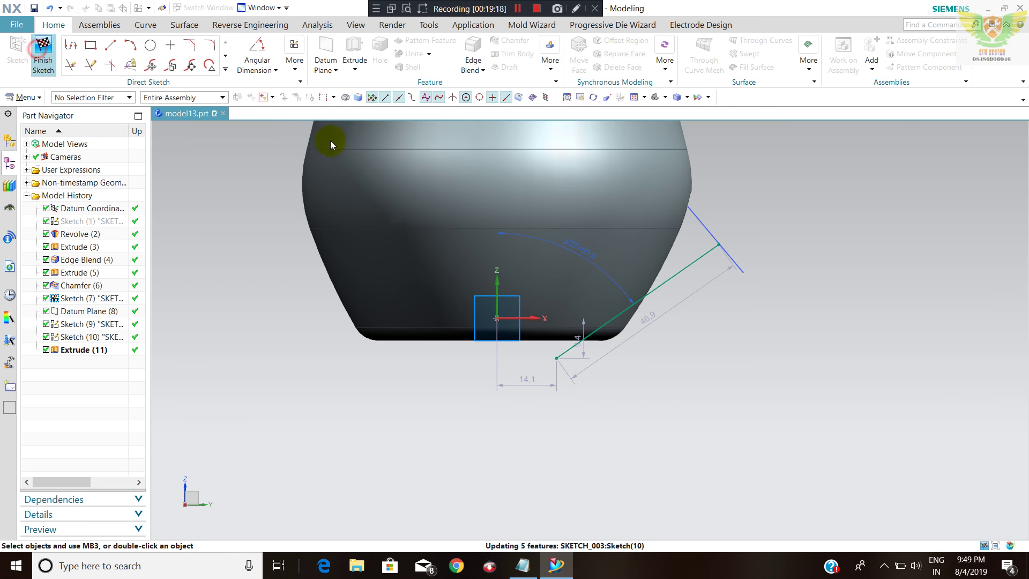
{"action": "mouse_move", "coordinate": [642, 234]}
{"action": "middle_mouse_down"}
{"action": "mouse_move", "coordinate": [593, 255]}
{"action": "mouse_move", "coordinate": [606, 259]}
{"action": "mouse_move", "coordinate": [613, 242]}
{"action": "mouse_move", "coordinate": [581, 275]}
{"action": "mouse_move", "coordinate": [578, 259]}
{"action": "mouse_move", "coordinate": [561, 296]}
{"action": "mouse_move", "coordinate": [531, 303]}
{"action": "middle_mouse_up"}
- Open Sketches (10), (9) and (7) in turn to inspect them, leaving them unchanged
{"action": "double_click", "coordinate": [73, 336]}
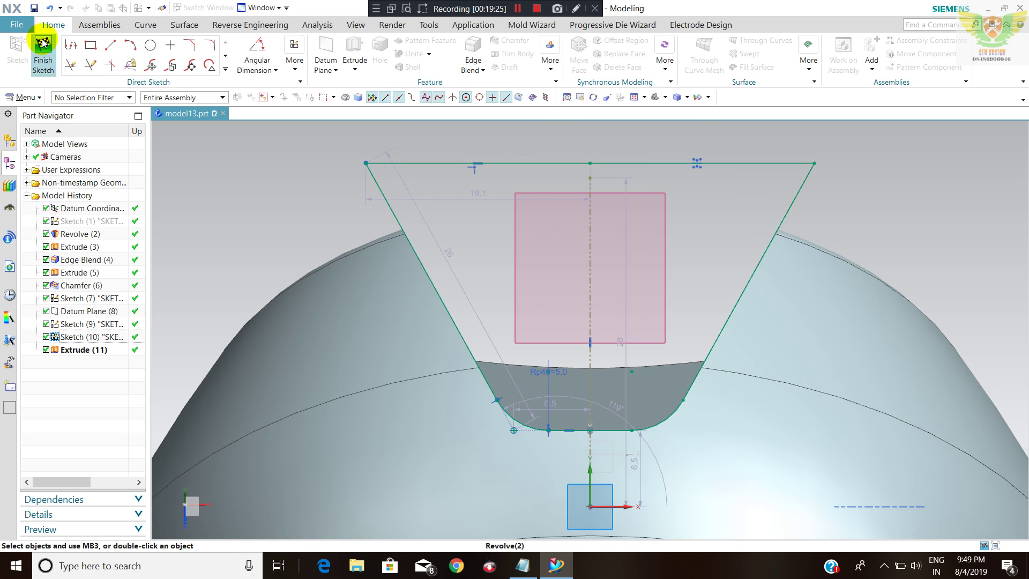
{"action": "left_click", "coordinate": [43, 43]}
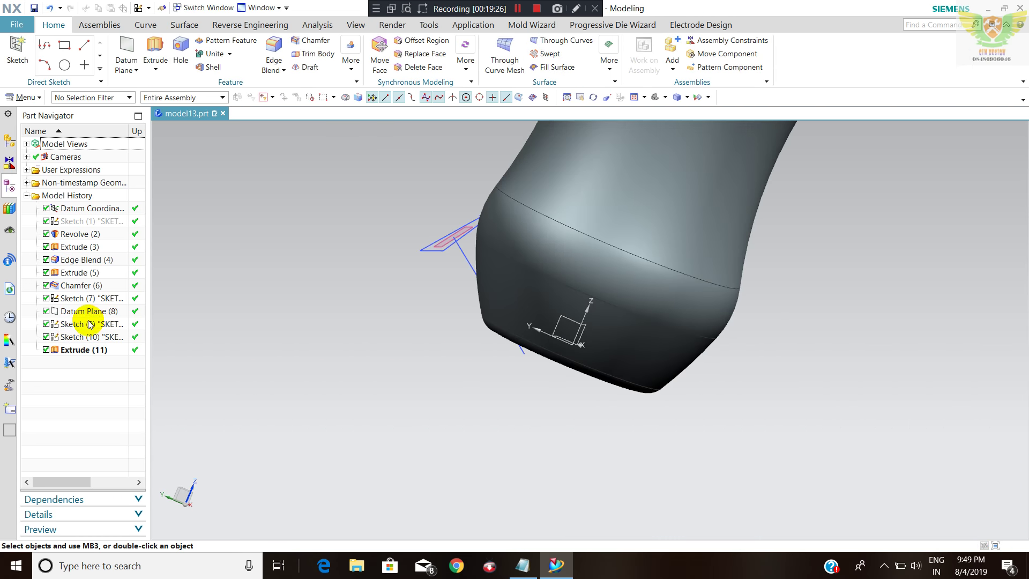
{"action": "double_click", "coordinate": [78, 324]}
{"action": "mouse_move", "coordinate": [472, 291]}
{"action": "middle_mouse_down"}
{"action": "mouse_move", "coordinate": [517, 298]}
{"action": "mouse_move", "coordinate": [397, 292]}
{"action": "middle_mouse_up"}
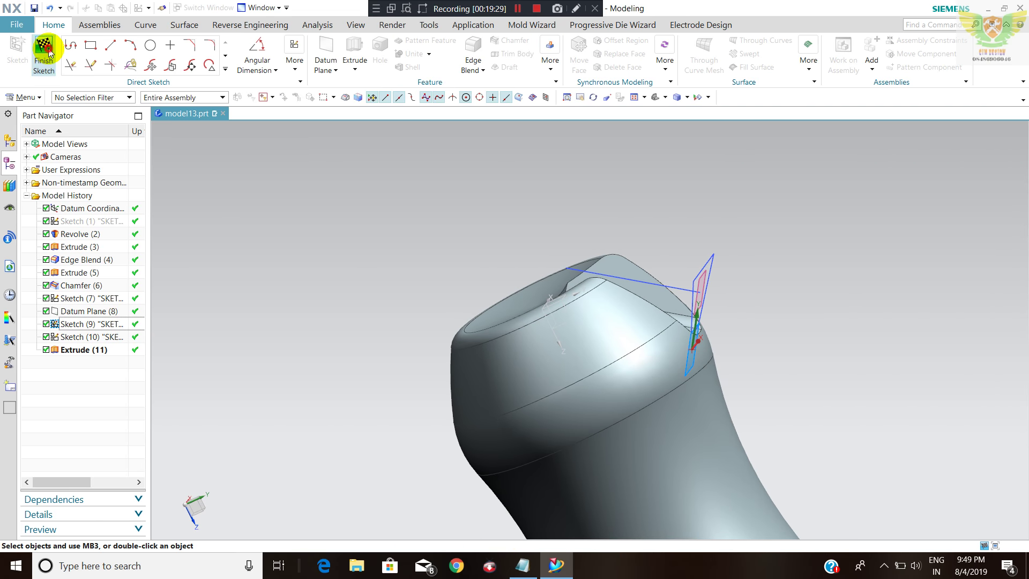
{"action": "left_click", "coordinate": [47, 49]}
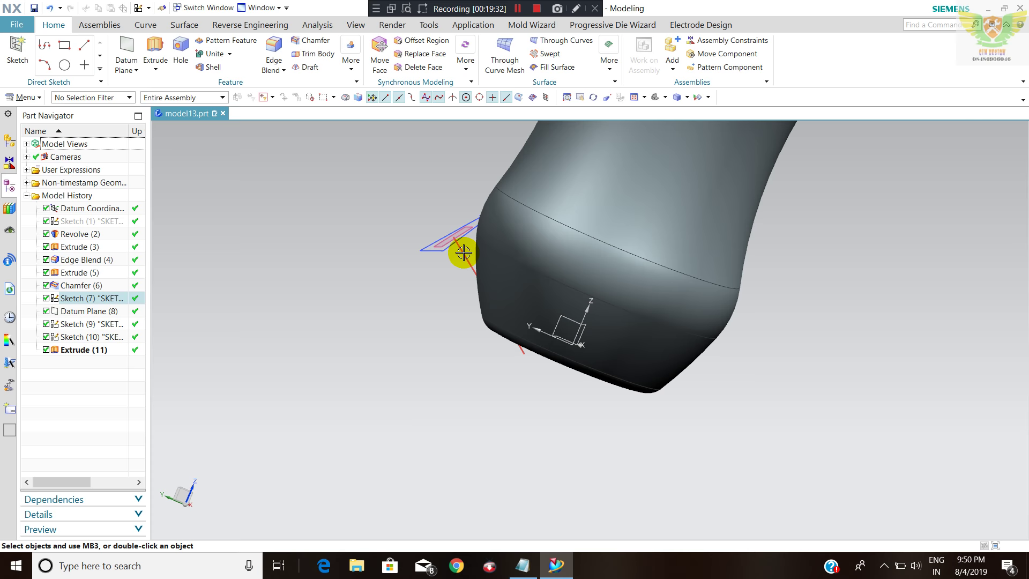
{"action": "double_click", "coordinate": [463, 252]}
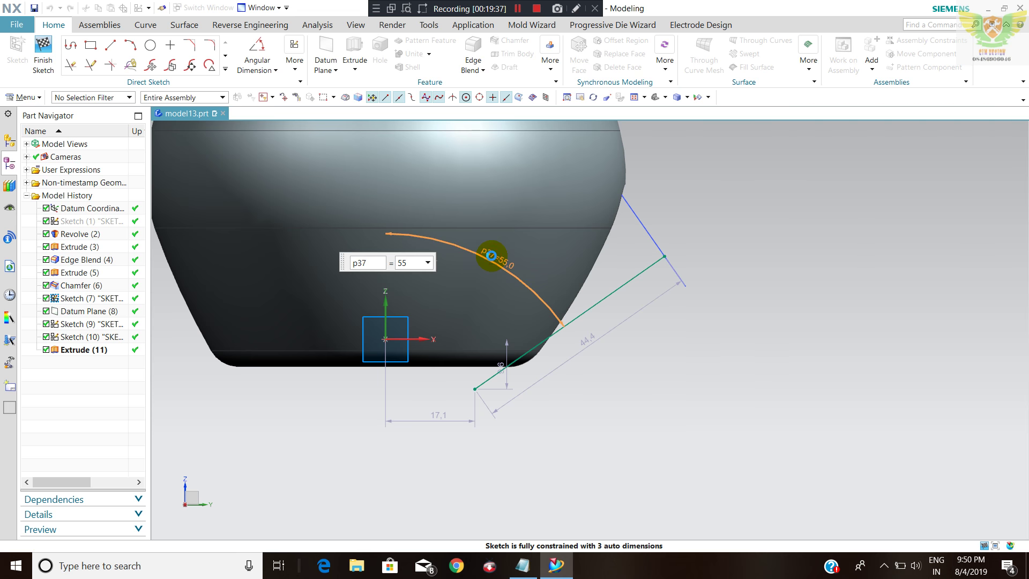
{"action": "left_click", "coordinate": [259, 321]}
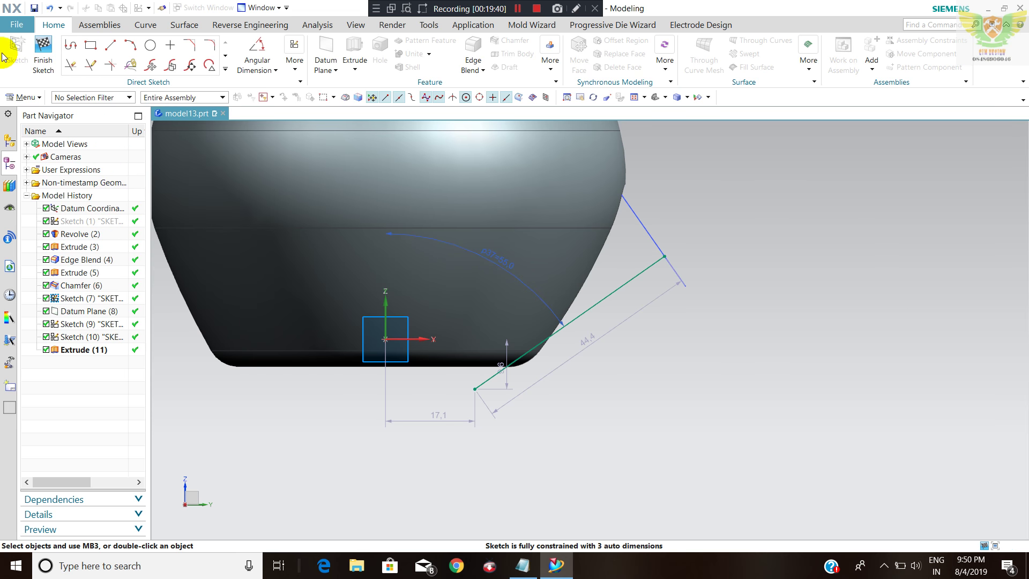
{"action": "mouse_move", "coordinate": [459, 271]}
{"action": "middle_mouse_down"}
{"action": "mouse_move", "coordinate": [607, 301]}
{"action": "mouse_move", "coordinate": [577, 310]}
{"action": "middle_mouse_up"}
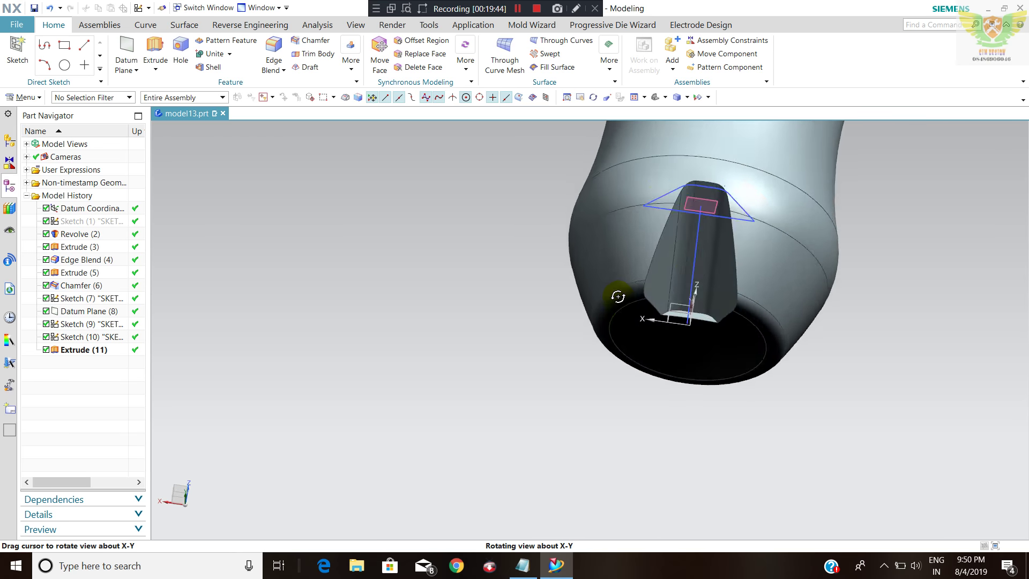
{"action": "middle_click_drag", "start_coordinate": [577, 310], "coordinate": [528, 343]}
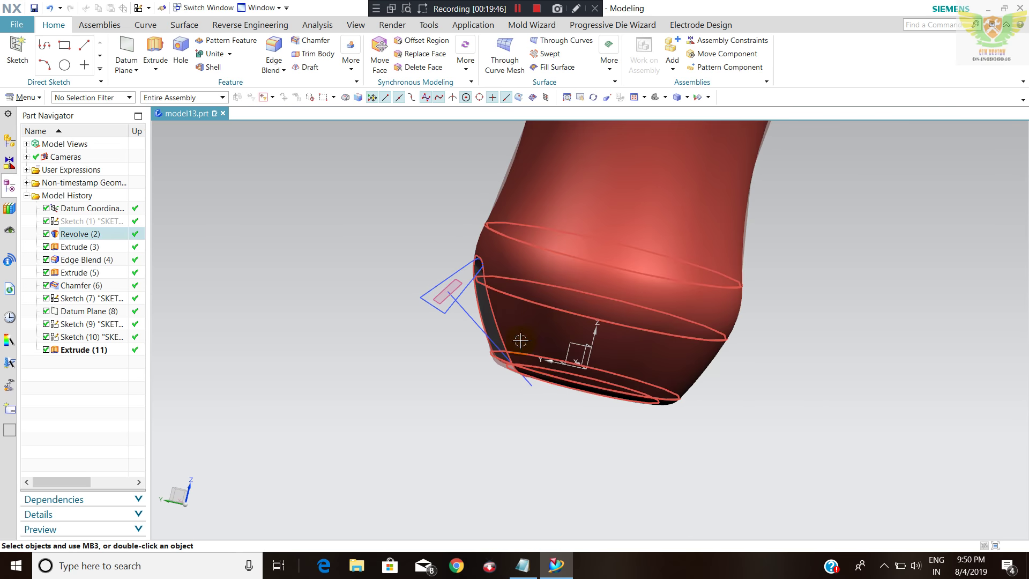
{"action": "mouse_move", "coordinate": [528, 382]}
{"action": "middle_mouse_down"}
{"action": "mouse_move", "coordinate": [540, 338]}
{"action": "mouse_move", "coordinate": [609, 281]}
{"action": "middle_mouse_up"}
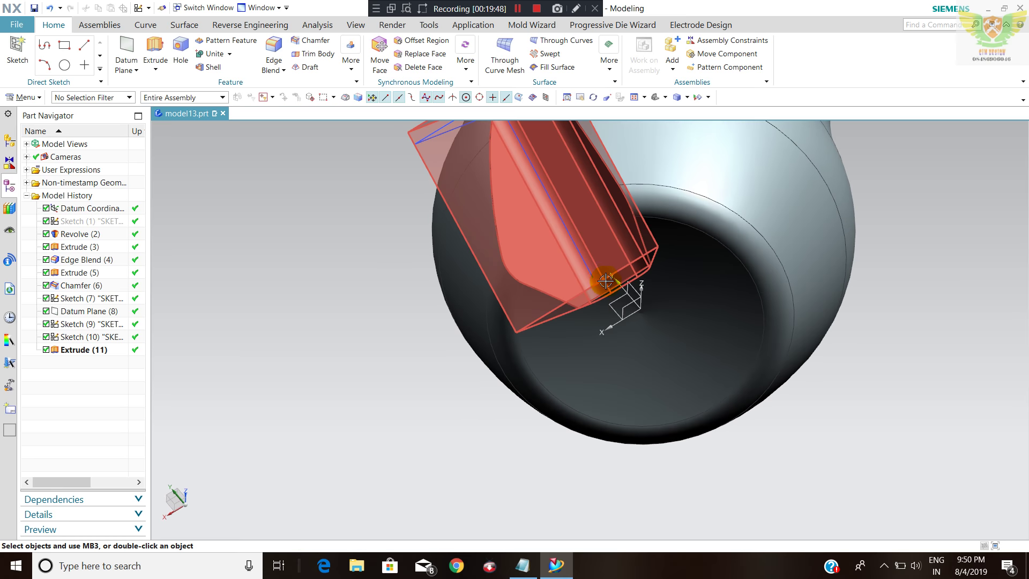
- In Sketch (7), set angular dimension p37 to 50° and finish the sketch
{"action": "double_click", "coordinate": [523, 187]}
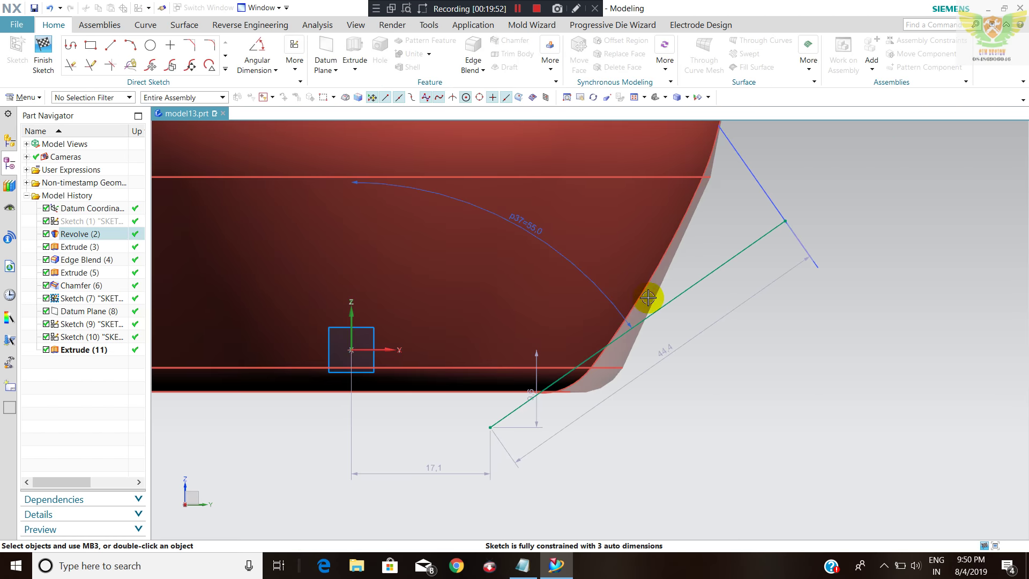
{"action": "scroll", "coordinate": [769, 258], "scroll_direction": "down", "scroll_amount": 1}
{"action": "middle_click_drag", "start_coordinate": [776, 251], "coordinate": [751, 265]}
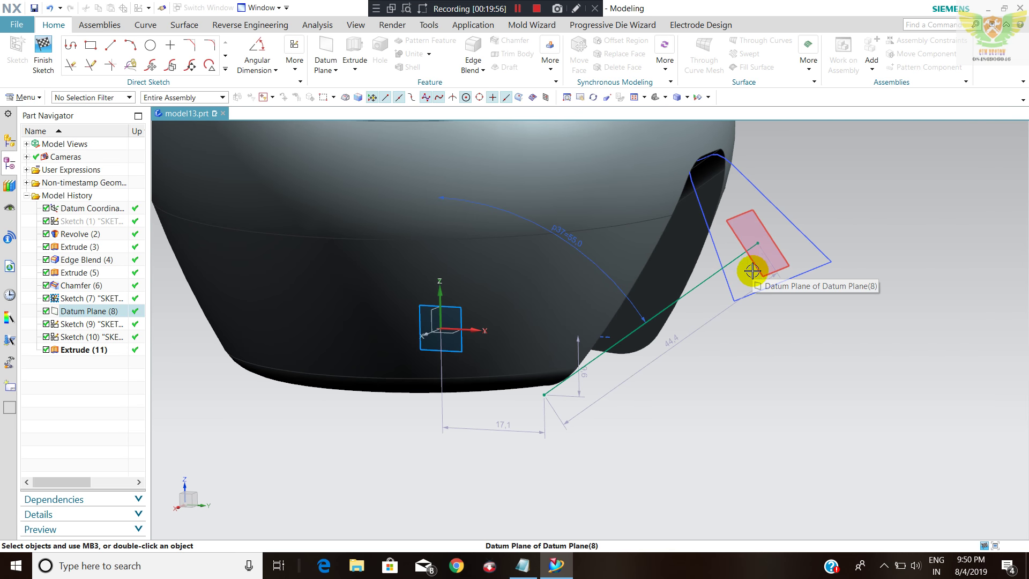
{"action": "mouse_move", "coordinate": [614, 362]}
{"action": "middle_mouse_down"}
{"action": "mouse_move", "coordinate": [815, 413]}
{"action": "mouse_move", "coordinate": [682, 352]}
{"action": "middle_mouse_up"}
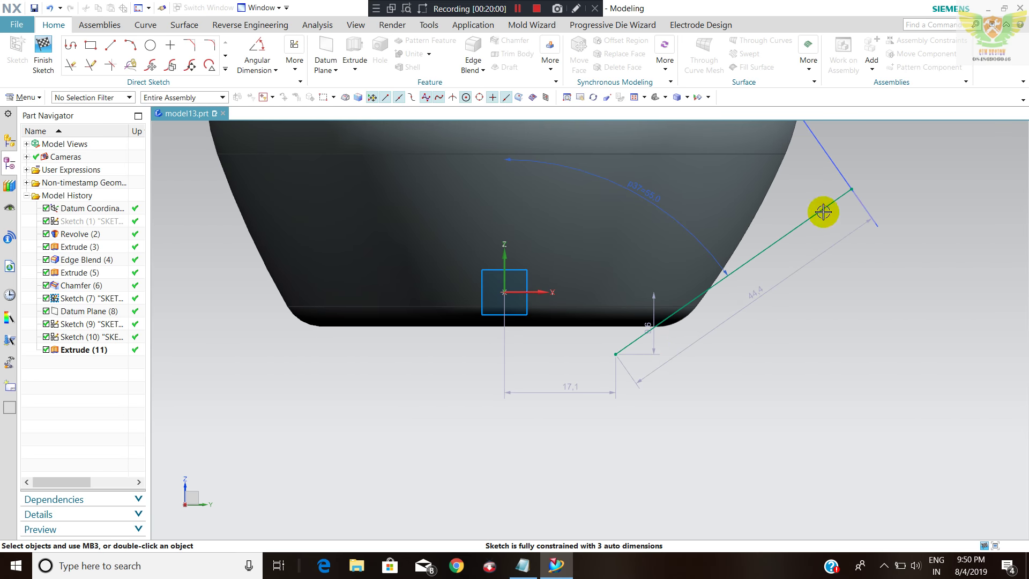
{"action": "double_click", "coordinate": [651, 196]}
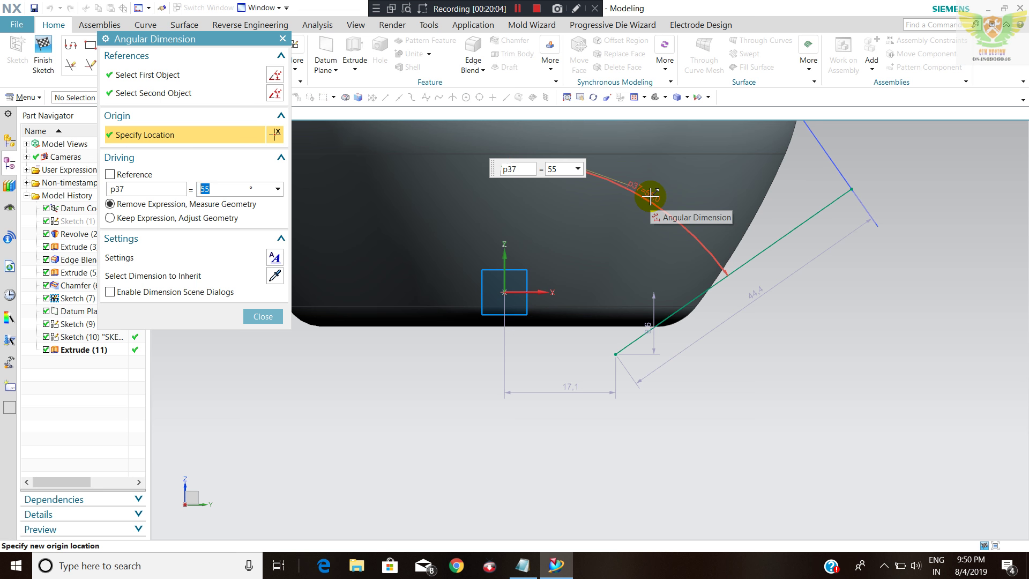
{"action": "type", "text": "0"}
{"action": "key", "text": "Return"}
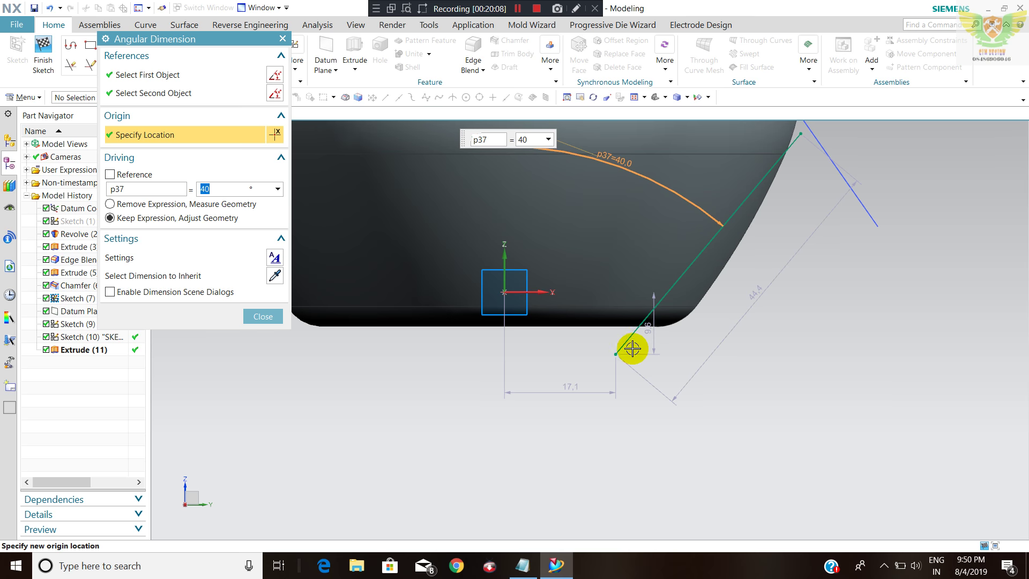
{"action": "left_click", "coordinate": [528, 144]}
{"action": "type", "text": "50"}
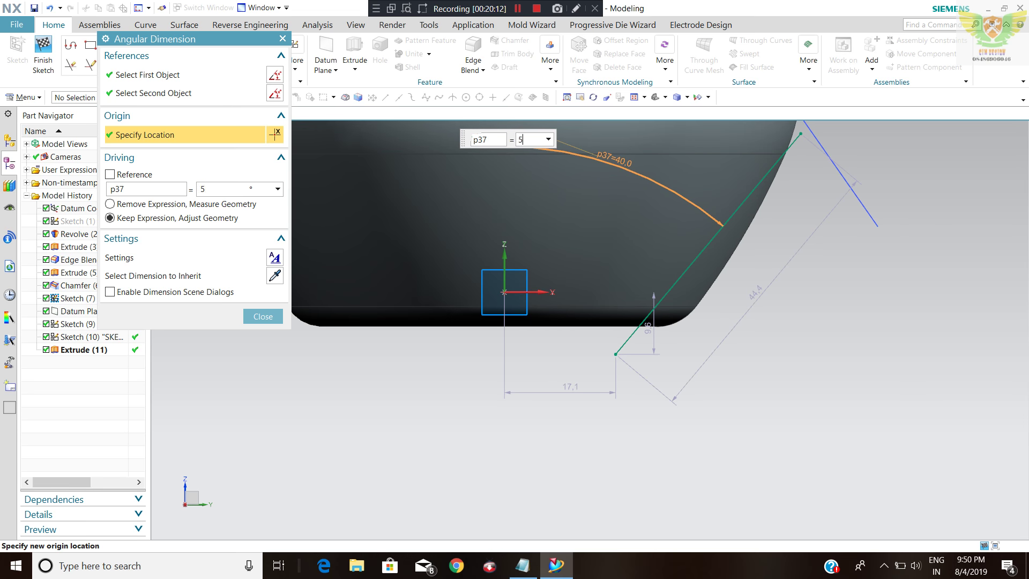
{"action": "key", "text": "Return"}
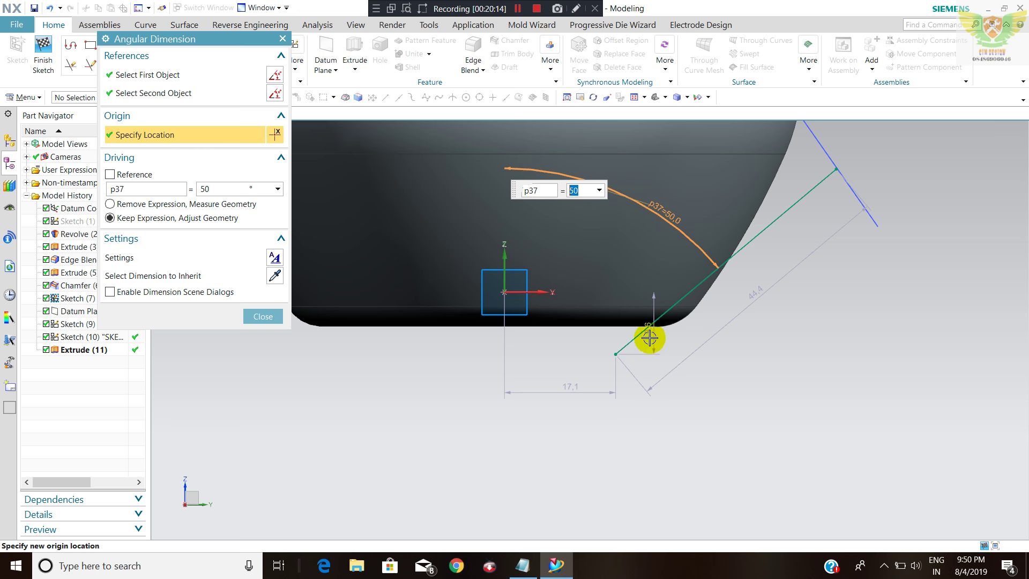
{"action": "left_click", "coordinate": [254, 326]}
- Confirm the feature update and hide guide sketches Sketch (10) and Sketch (7)
{"action": "key", "text": "ctrl+q"}
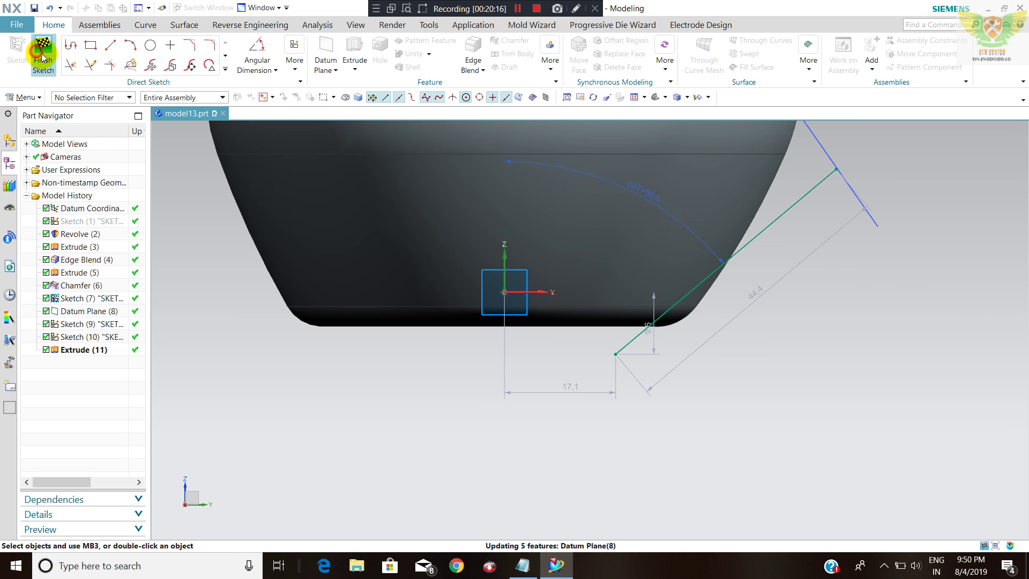
{"action": "mouse_move", "coordinate": [437, 177]}
{"action": "middle_mouse_down"}
{"action": "mouse_move", "coordinate": [656, 236]}
{"action": "mouse_move", "coordinate": [709, 210]}
{"action": "mouse_move", "coordinate": [416, 185]}
{"action": "middle_mouse_up"}
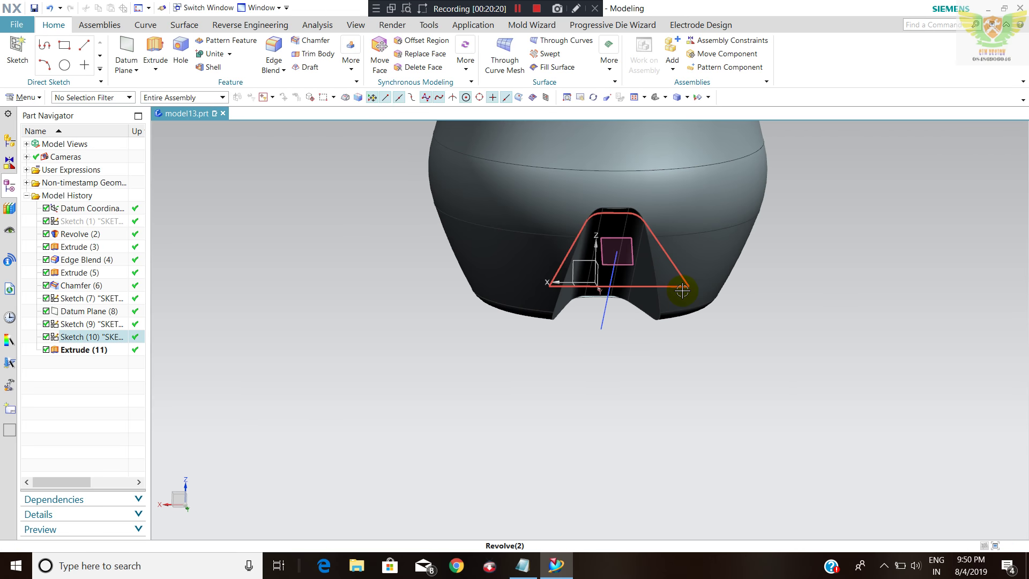
{"action": "middle_click_drag", "start_coordinate": [376, 142], "coordinate": [445, 130]}
{"action": "left_click", "coordinate": [697, 257]}
{"action": "key", "text": "ctrl+b"}
{"action": "left_click", "coordinate": [627, 303]}
{"action": "key", "text": "ctrl+b"}
{"action": "key", "text": "ctrl+b"}
{"action": "mouse_move", "coordinate": [646, 340]}
{"action": "middle_mouse_down"}
{"action": "mouse_move", "coordinate": [607, 338]}
{"action": "mouse_move", "coordinate": [609, 289]}
{"action": "middle_mouse_up"}
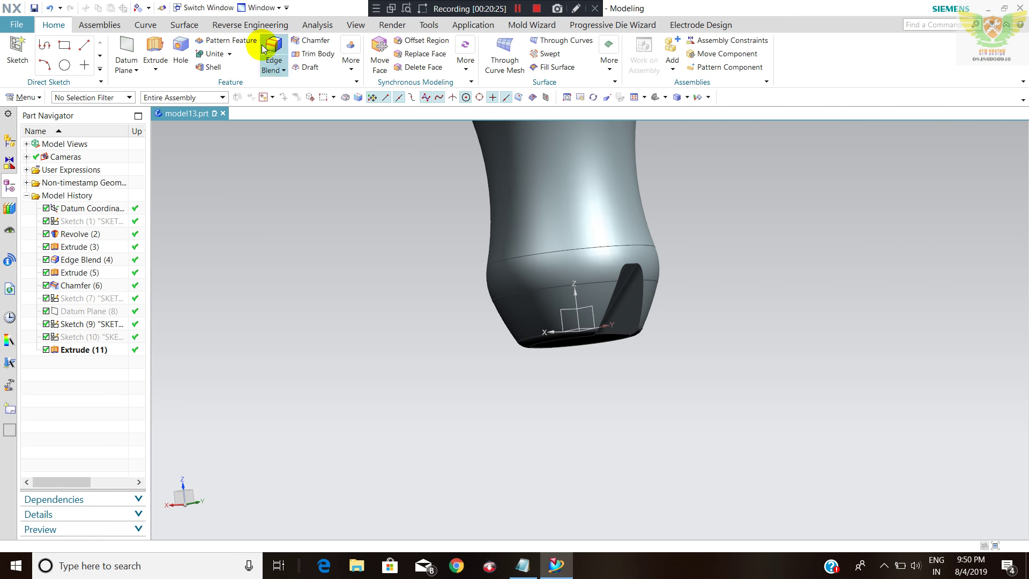
- Pattern Extrude (11) circularly about the Z axis at the base arc centre, count 4
{"action": "left_click", "coordinate": [241, 42]}
{"action": "left_click", "coordinate": [80, 349]}
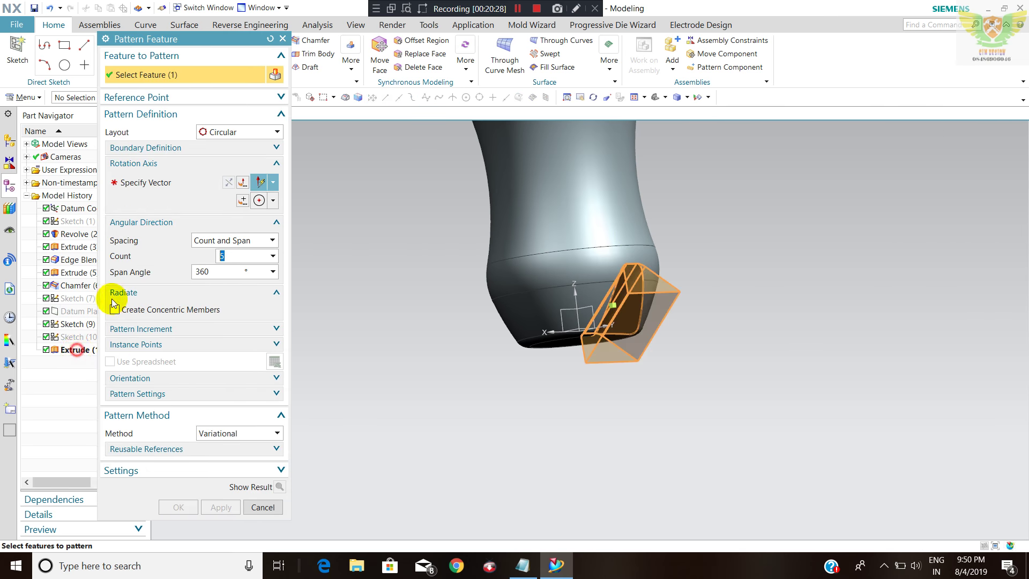
{"action": "left_click", "coordinate": [168, 181]}
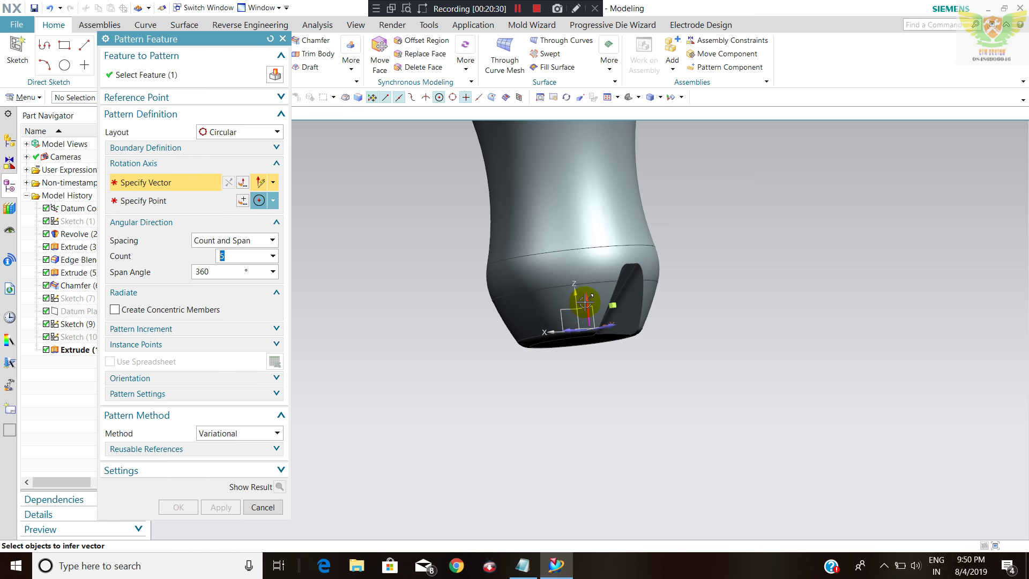
{"action": "left_click", "coordinate": [586, 303]}
{"action": "left_click", "coordinate": [255, 201]}
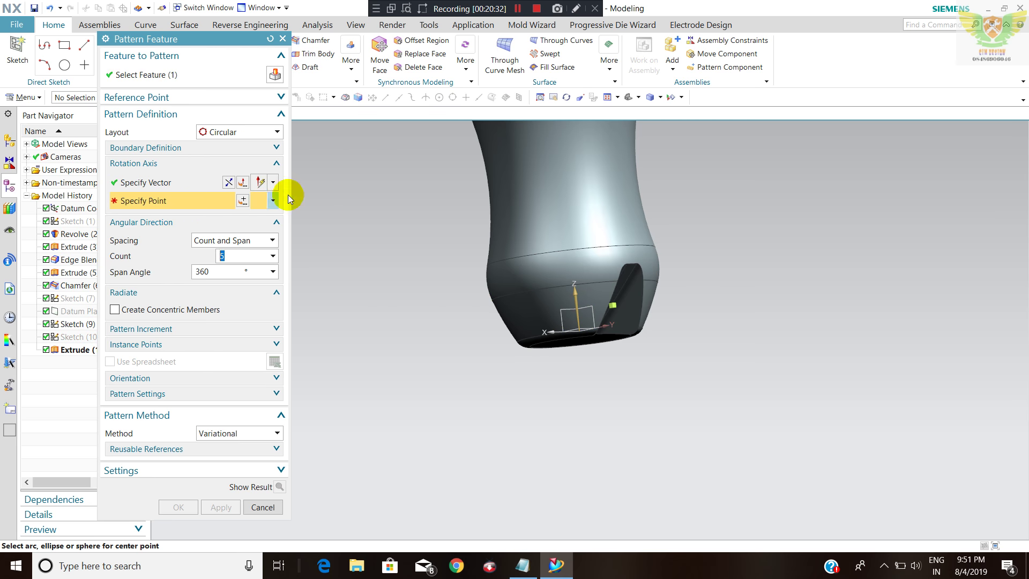
{"action": "left_click", "coordinate": [543, 258]}
{"action": "type", "text": "4"}
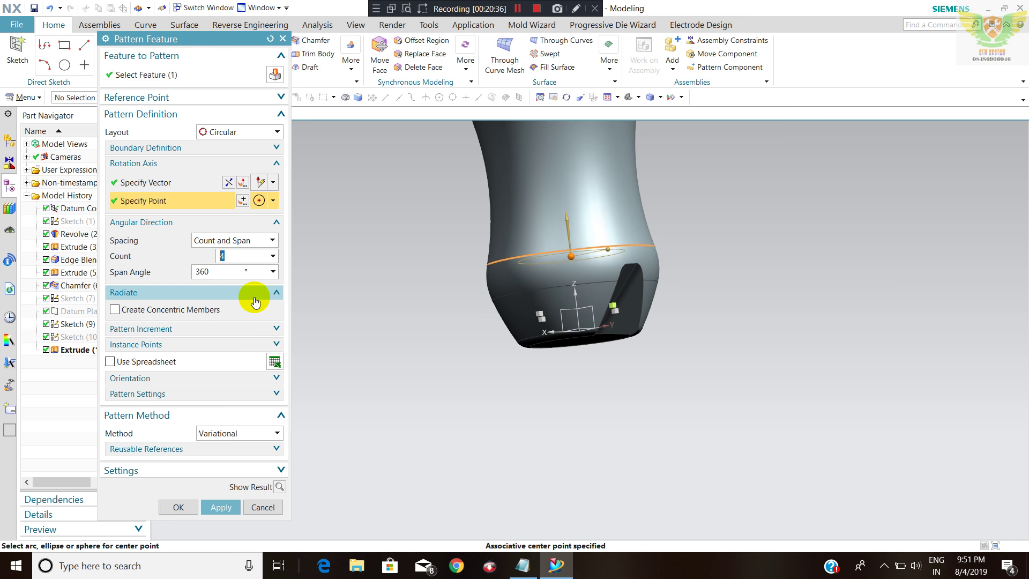
{"action": "left_click", "coordinate": [179, 507]}
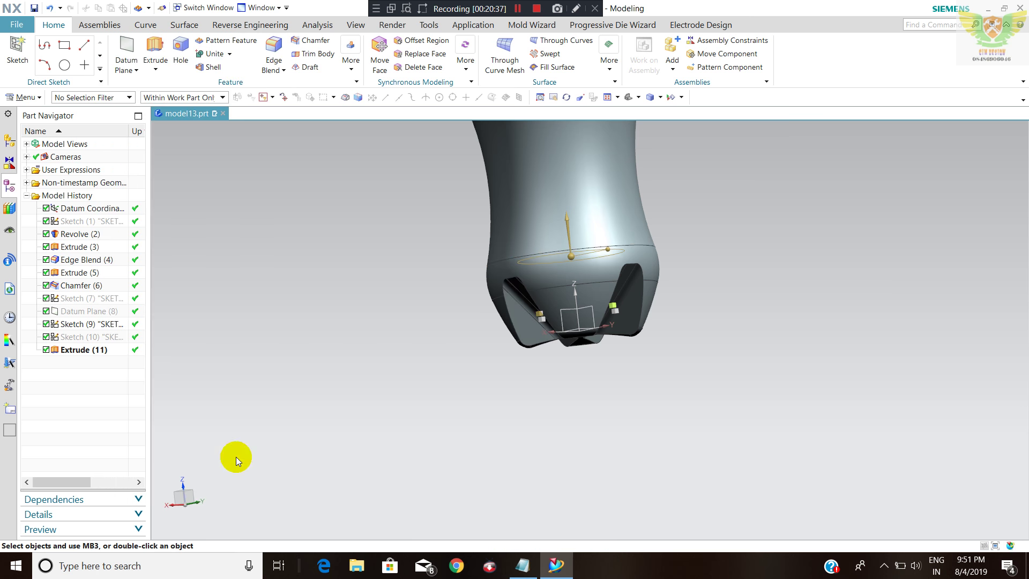
{"action": "mouse_move", "coordinate": [495, 375]}
{"action": "middle_mouse_down"}
{"action": "mouse_move", "coordinate": [562, 375]}
{"action": "mouse_move", "coordinate": [659, 303]}
{"action": "mouse_move", "coordinate": [588, 312]}
{"action": "middle_mouse_up"}
{"action": "scroll", "coordinate": [545, 354], "scroll_direction": "up", "scroll_amount": 5}
{"action": "scroll", "coordinate": [568, 333], "scroll_direction": "down", "scroll_amount": 5}
{"action": "mouse_move", "coordinate": [544, 351]}
{"action": "middle_mouse_down"}
{"action": "mouse_move", "coordinate": [560, 361]}
{"action": "mouse_move", "coordinate": [503, 338]}
{"action": "middle_mouse_up"}
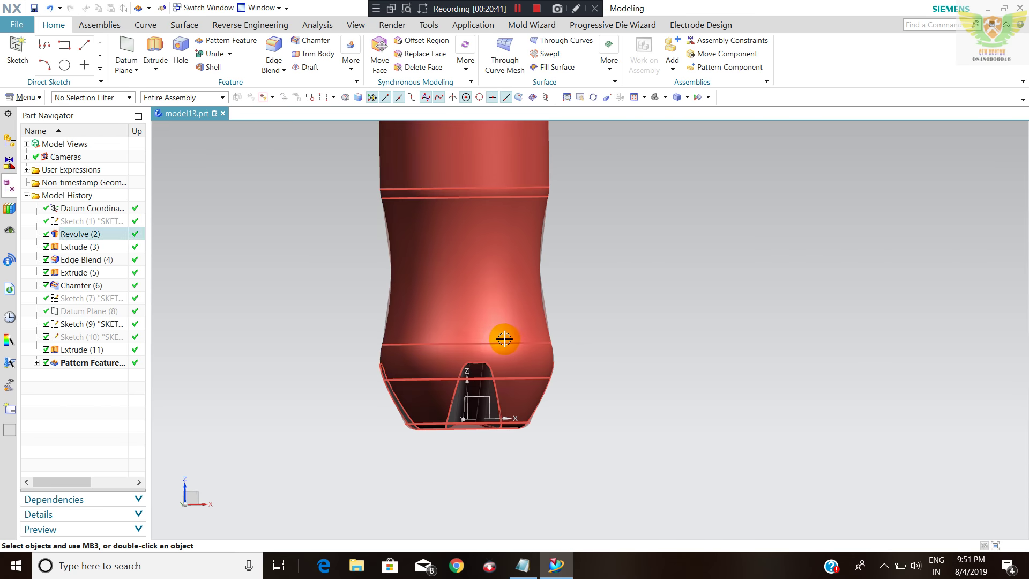
{"action": "left_click", "coordinate": [410, 43]}
{"action": "scroll", "coordinate": [504, 429], "scroll_direction": "down", "scroll_amount": 3}
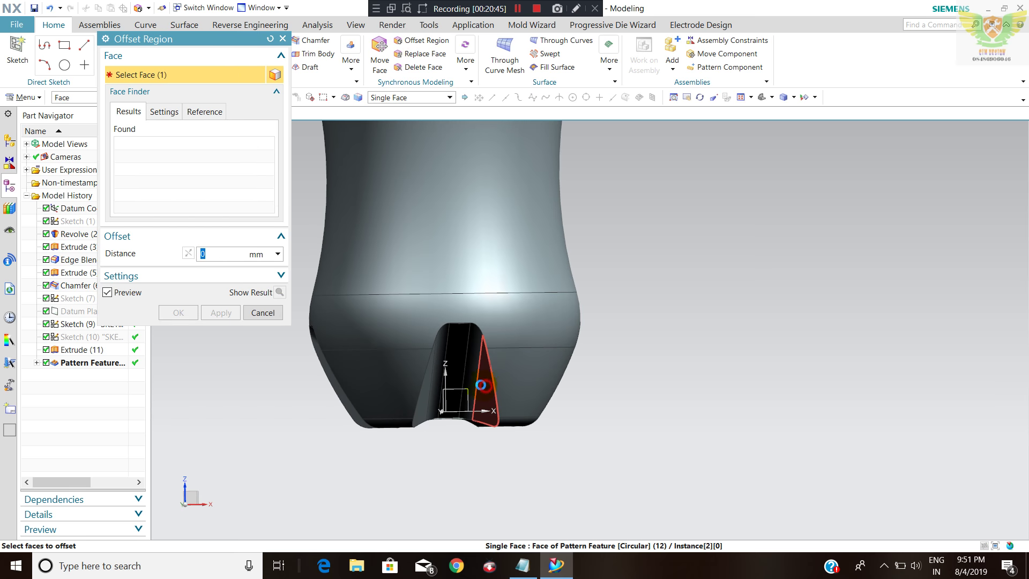
{"action": "left_click", "coordinate": [481, 385]}
{"action": "scroll", "coordinate": [482, 386], "scroll_direction": "down", "scroll_amount": 2}
{"action": "left_click", "coordinate": [474, 333]}
{"action": "left_click", "coordinate": [424, 330]}
{"action": "left_click", "coordinate": [375, 429]}
{"action": "scroll", "coordinate": [523, 447], "scroll_direction": "up", "scroll_amount": 3}
{"action": "middle_click", "coordinate": [523, 447]}
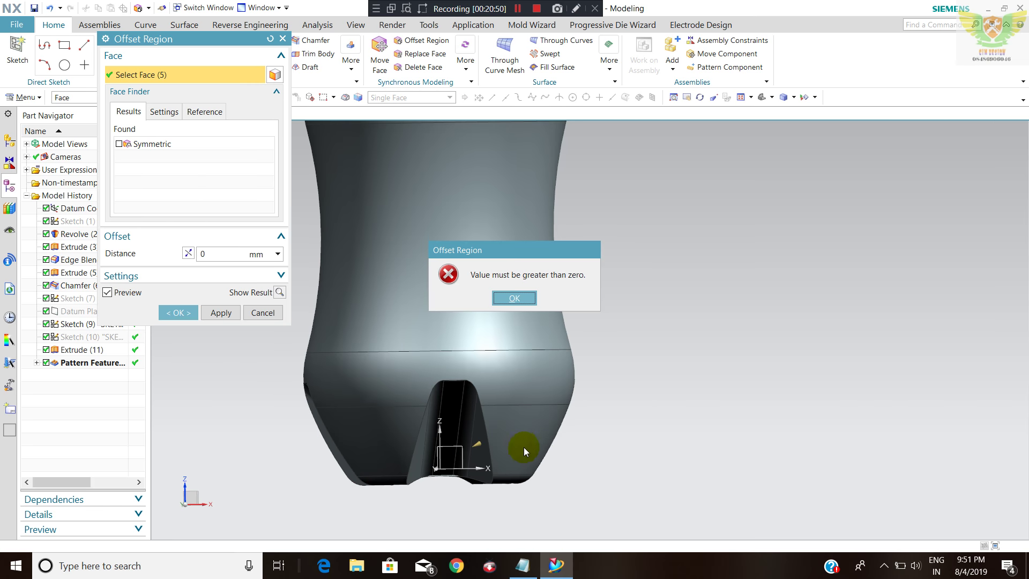
{"action": "left_click", "coordinate": [514, 298]}
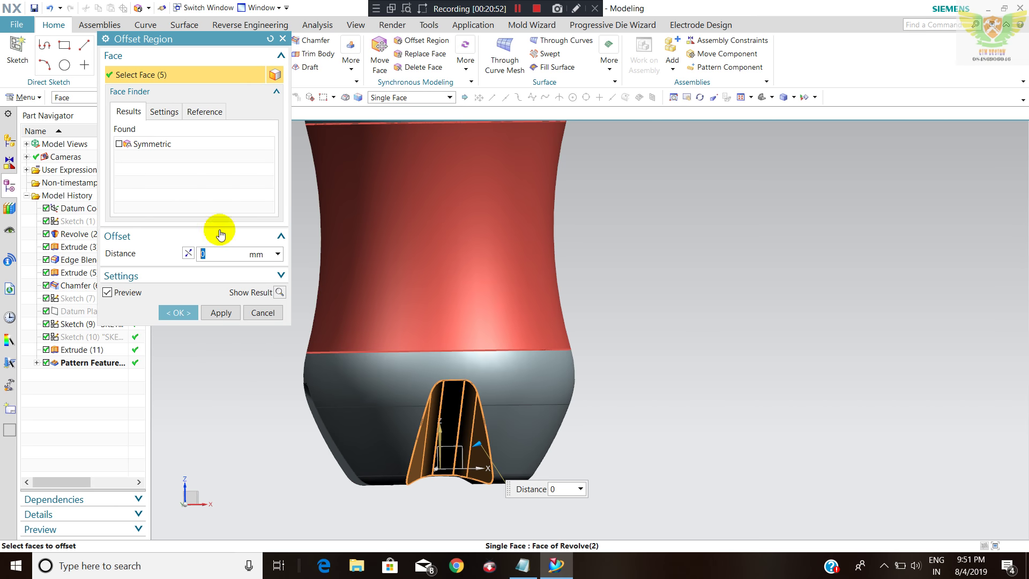
{"action": "type", "text": "2"}
{"action": "key", "text": "Return"}
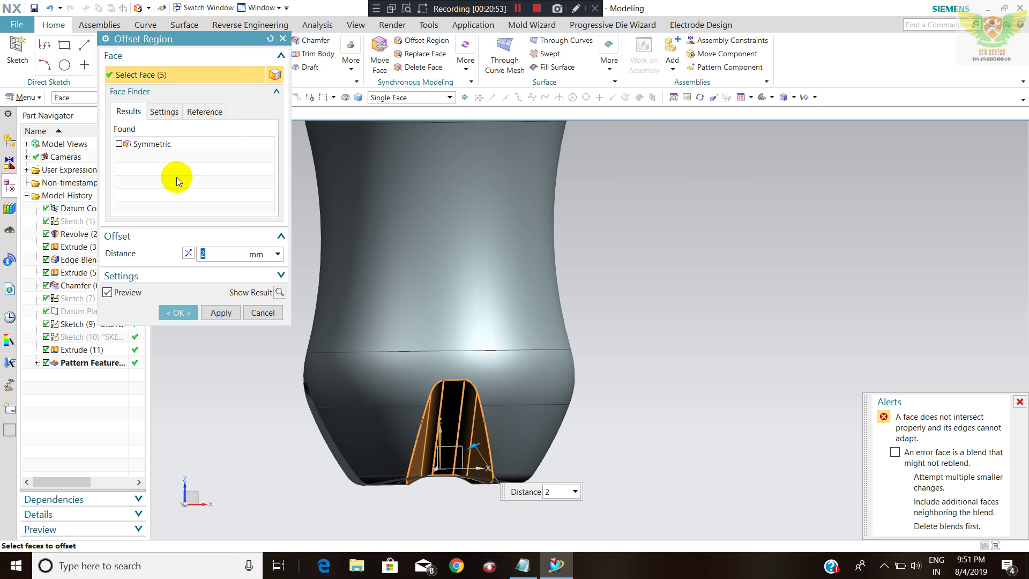
{"action": "mouse_move", "coordinate": [469, 410]}
{"action": "middle_mouse_down"}
{"action": "mouse_move", "coordinate": [452, 352]}
{"action": "mouse_move", "coordinate": [415, 340]}
{"action": "middle_mouse_up"}
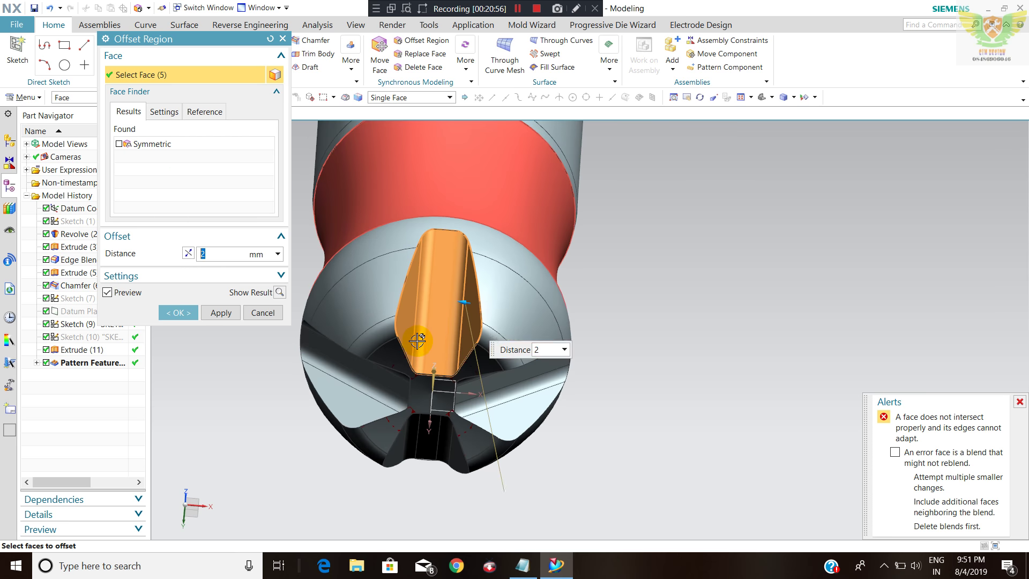
{"action": "scroll", "coordinate": [416, 340], "scroll_direction": "down", "scroll_amount": 3}
{"action": "scroll", "coordinate": [411, 340], "scroll_direction": "down", "scroll_amount": 2}
{"action": "scroll", "coordinate": [430, 347], "scroll_direction": "up", "scroll_amount": 2}
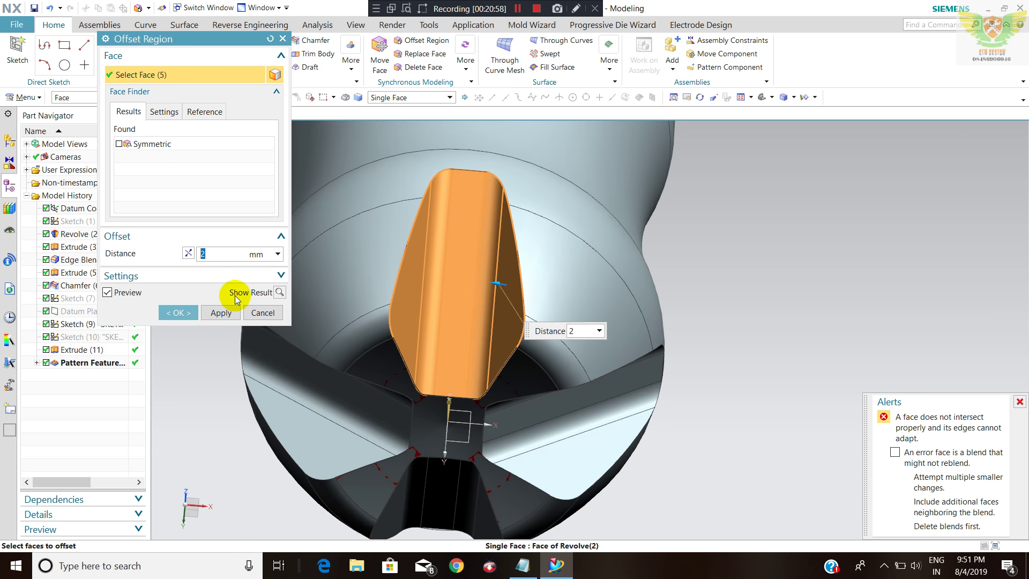
{"action": "left_click", "coordinate": [270, 315]}
{"action": "mouse_move", "coordinate": [489, 321]}
{"action": "middle_mouse_down"}
{"action": "mouse_move", "coordinate": [544, 348]}
{"action": "mouse_move", "coordinate": [563, 317]}
{"action": "mouse_move", "coordinate": [538, 347]}
{"action": "mouse_move", "coordinate": [586, 349]}
{"action": "mouse_move", "coordinate": [558, 356]}
{"action": "middle_mouse_up"}
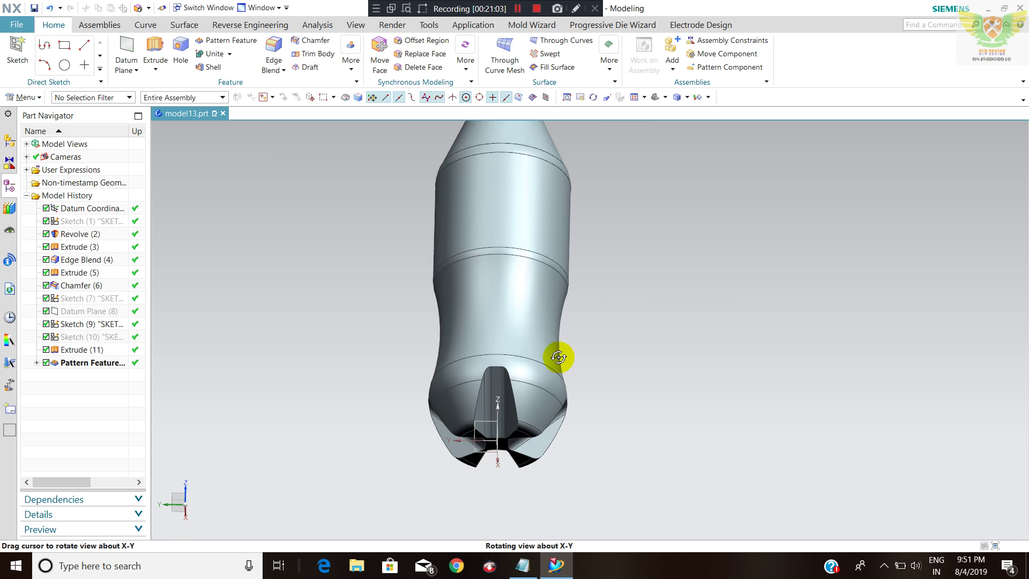
- Start an edge blend on the first slot's top, side and bottom edges, entering radius 2
{"action": "left_click", "coordinate": [274, 46]}
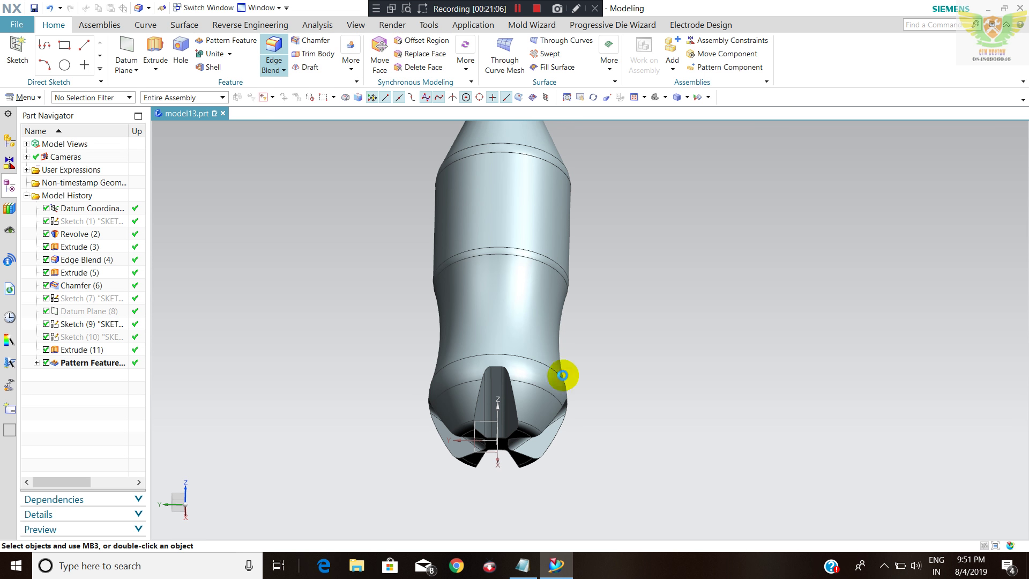
{"action": "left_click", "coordinate": [514, 397]}
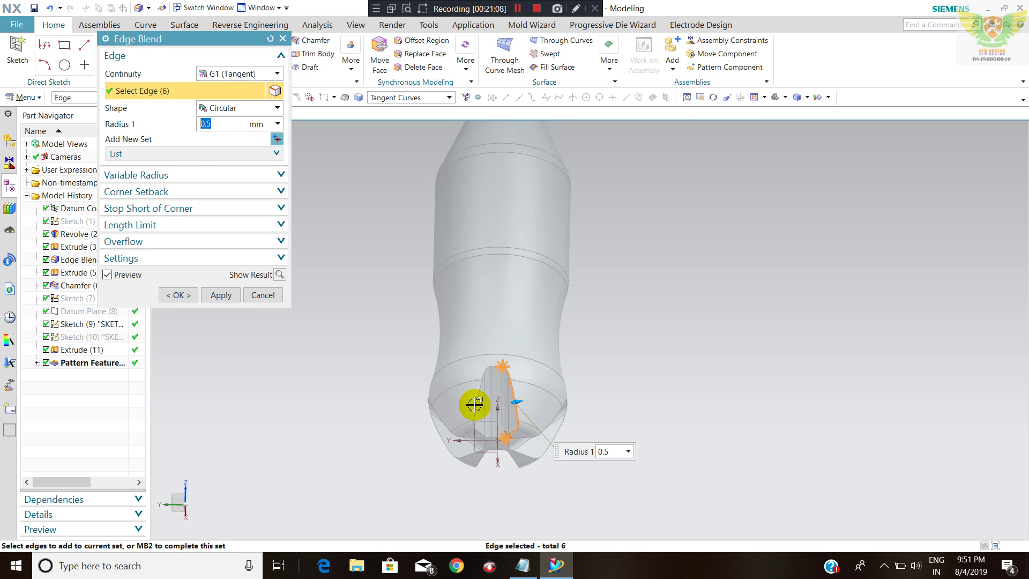
{"action": "scroll", "coordinate": [475, 401], "scroll_direction": "down", "scroll_amount": 3}
{"action": "scroll", "coordinate": [477, 390], "scroll_direction": "down", "scroll_amount": 3}
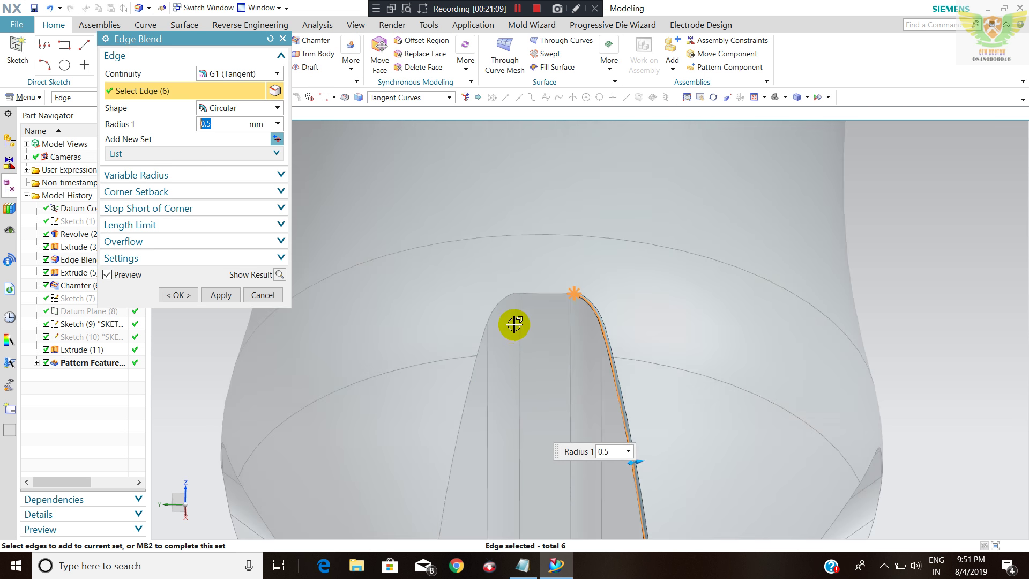
{"action": "left_click", "coordinate": [552, 294]}
{"action": "left_click", "coordinate": [478, 379]}
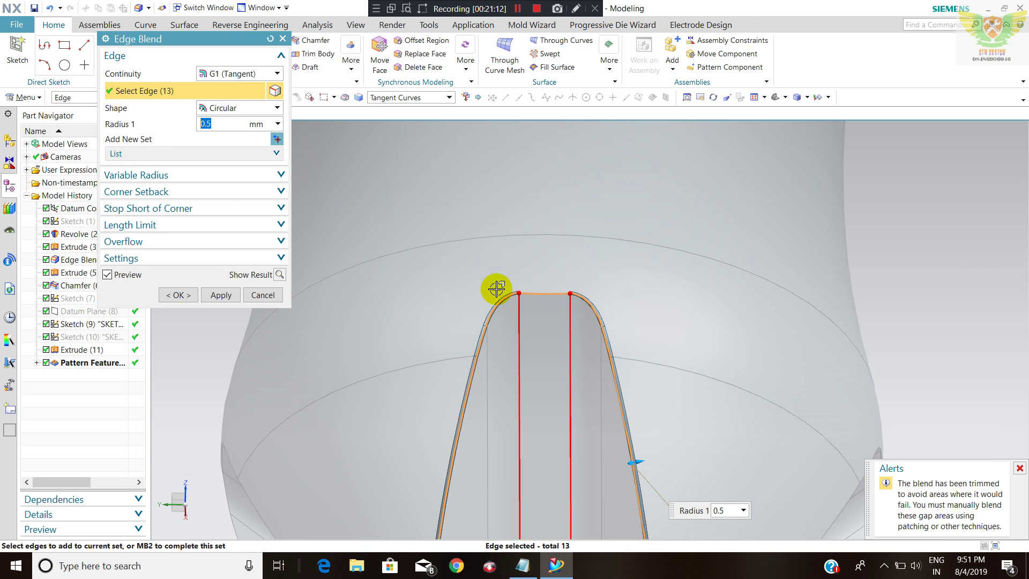
{"action": "scroll", "coordinate": [547, 291], "scroll_direction": "up", "scroll_amount": 3}
{"action": "middle_click_drag", "start_coordinate": [563, 413], "coordinate": [516, 322]}
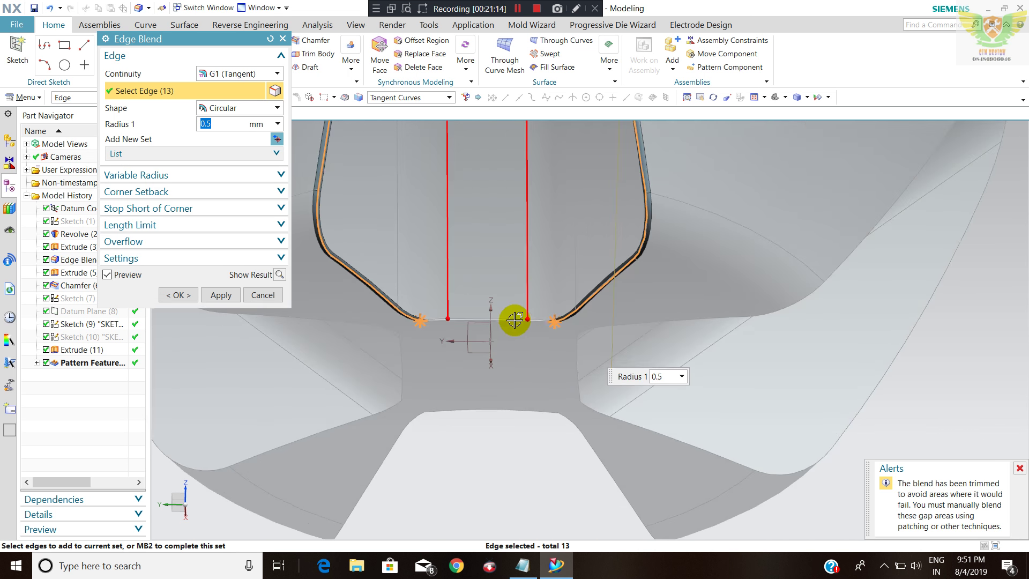
{"action": "left_click", "coordinate": [500, 320]}
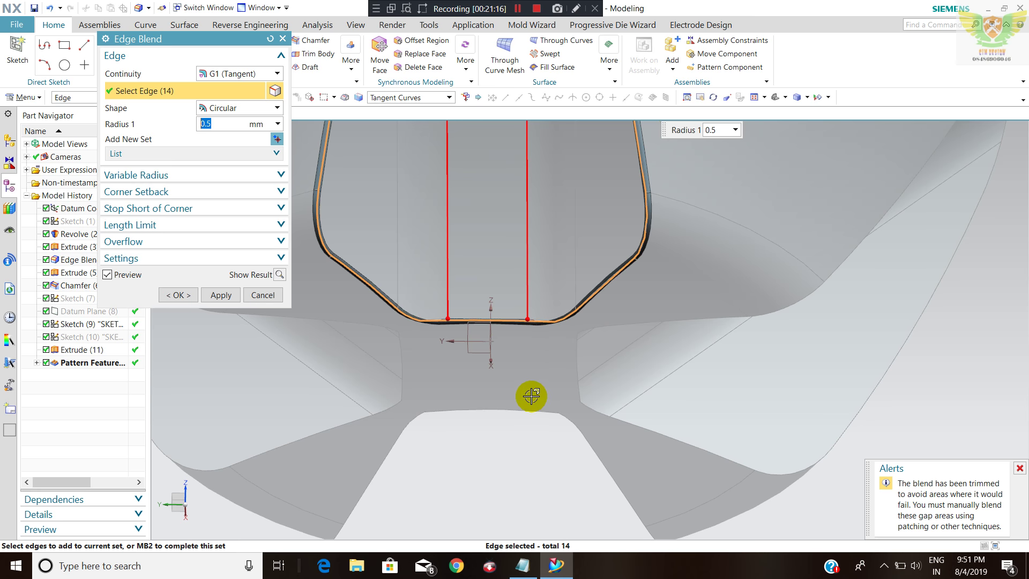
{"action": "middle_click_drag", "start_coordinate": [528, 395], "coordinate": [518, 358]}
{"action": "mouse_move", "coordinate": [497, 317]}
{"action": "middle_mouse_down"}
{"action": "mouse_move", "coordinate": [506, 344]}
{"action": "mouse_move", "coordinate": [555, 185]}
{"action": "middle_mouse_up"}
{"action": "scroll", "coordinate": [555, 185], "scroll_direction": "down", "scroll_amount": 3}
{"action": "scroll", "coordinate": [590, 202], "scroll_direction": "down", "scroll_amount": 3}
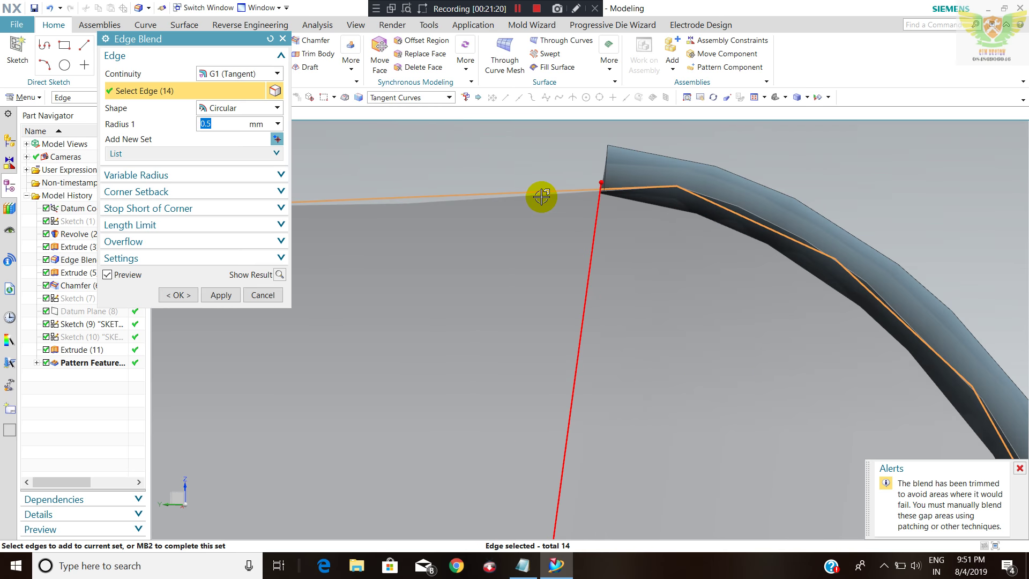
{"action": "type", "text": "2"}
{"action": "key", "text": "Return"}
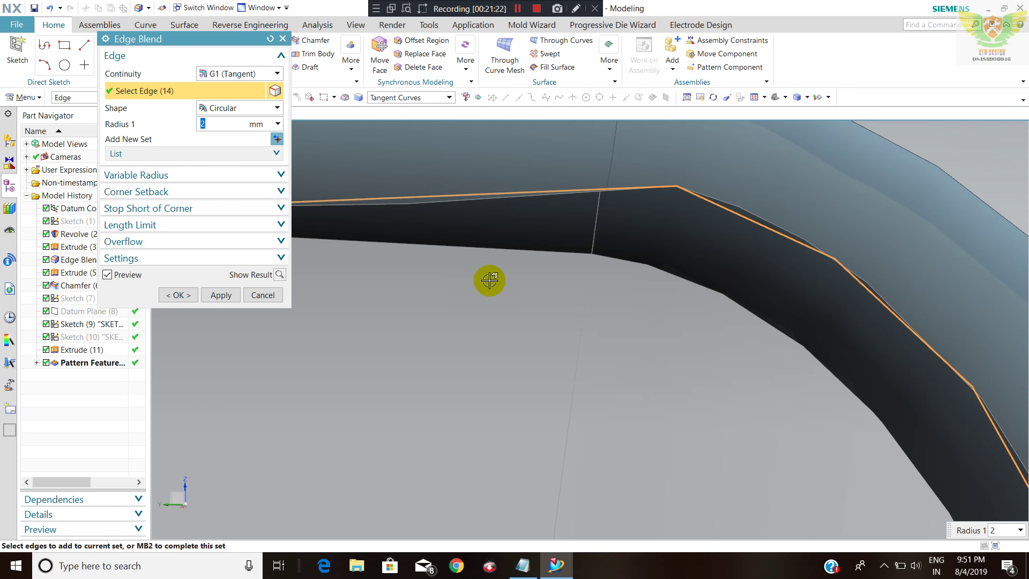
- Add the next slot's tangent edge chains, removing the edge that made the blend fail
{"action": "middle_click_drag", "start_coordinate": [489, 278], "coordinate": [544, 269]}
{"action": "scroll", "coordinate": [530, 270], "scroll_direction": "up", "scroll_amount": 3}
{"action": "middle_click_drag", "start_coordinate": [532, 368], "coordinate": [496, 274]}
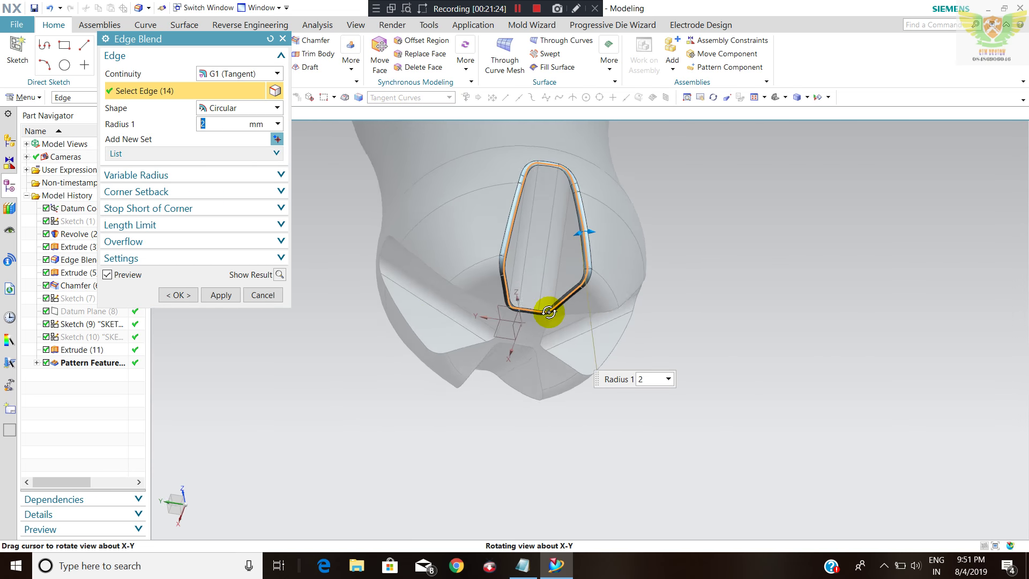
{"action": "left_click", "coordinate": [429, 256]}
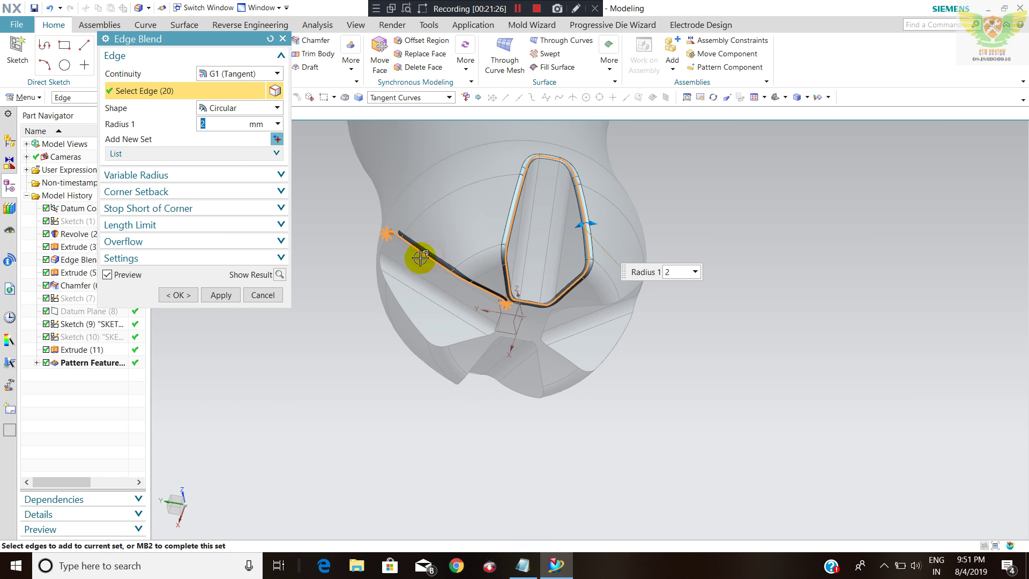
{"action": "scroll", "coordinate": [380, 237], "scroll_direction": "down", "scroll_amount": 3}
{"action": "scroll", "coordinate": [440, 244], "scroll_direction": "down", "scroll_amount": 3}
{"action": "left_click", "coordinate": [431, 239]}
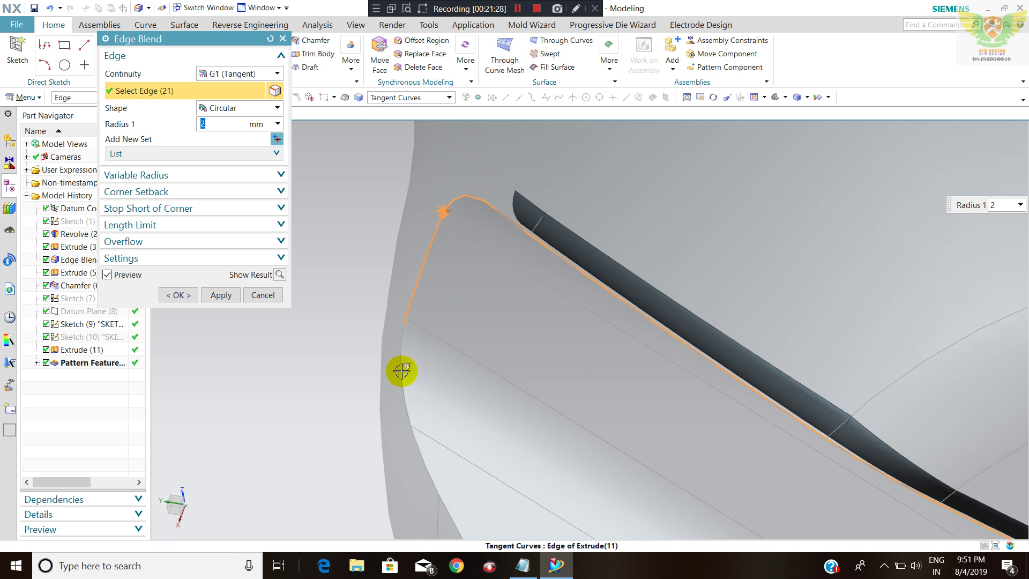
{"action": "scroll", "coordinate": [400, 370], "scroll_direction": "up", "scroll_amount": 2}
{"action": "scroll", "coordinate": [368, 285], "scroll_direction": "up", "scroll_amount": 3}
{"action": "scroll", "coordinate": [347, 260], "scroll_direction": "up", "scroll_amount": 2}
{"action": "scroll", "coordinate": [391, 282], "scroll_direction": "down", "scroll_amount": 3}
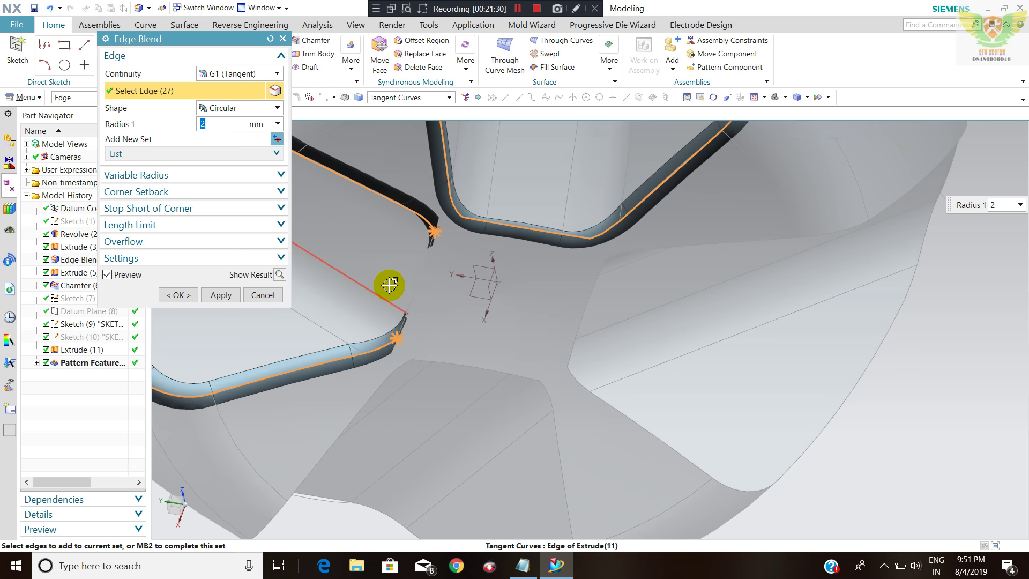
{"action": "left_click", "coordinate": [420, 275]}
{"action": "left_click", "coordinate": [587, 313]}
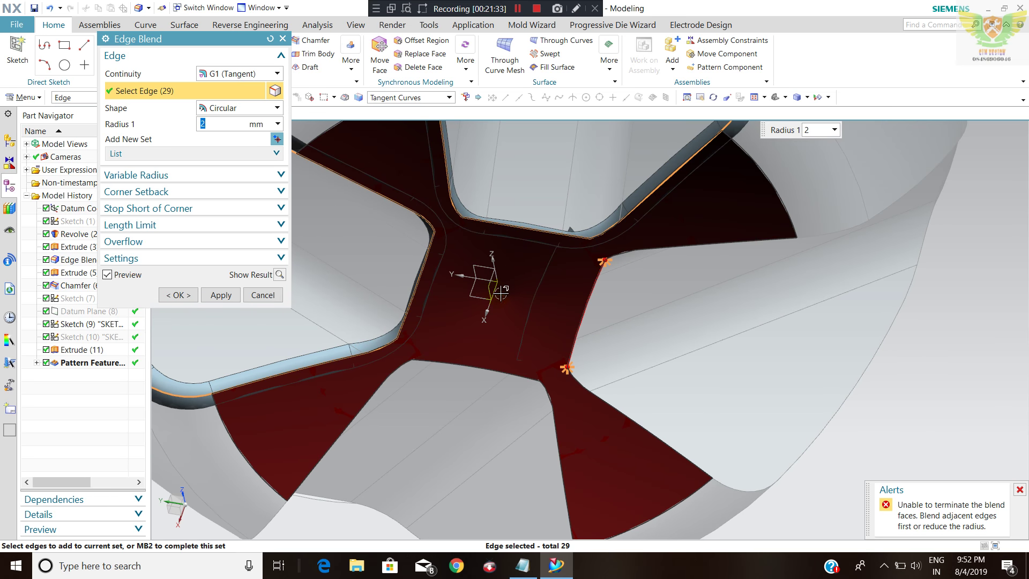
{"action": "left_click", "coordinate": [591, 293], "text": "shift"}
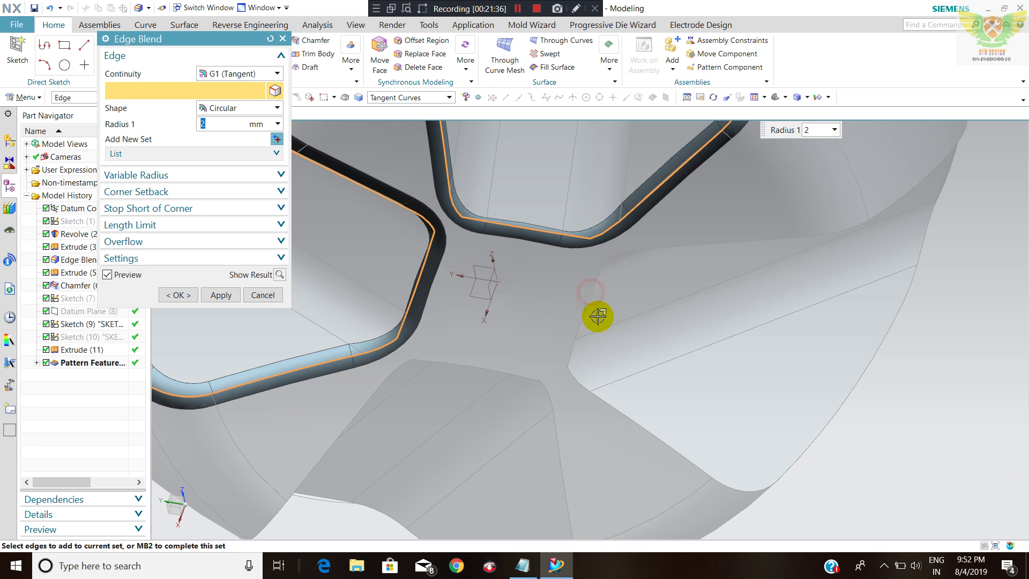
- Add the remaining slots' edge chains and centre edges to the blend selection
{"action": "left_click", "coordinate": [660, 245]}
{"action": "left_click", "coordinate": [619, 410]}
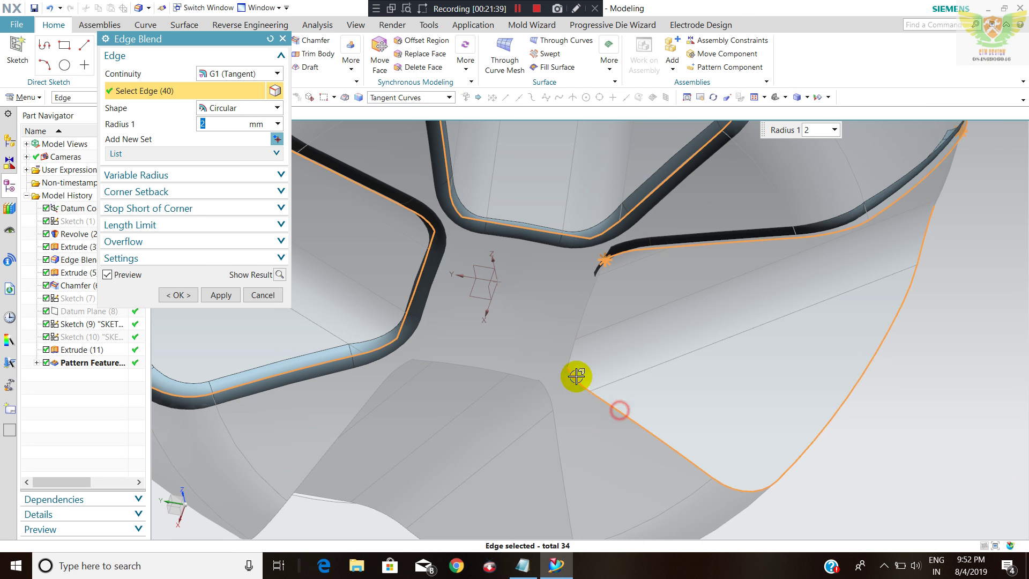
{"action": "left_click", "coordinate": [589, 314]}
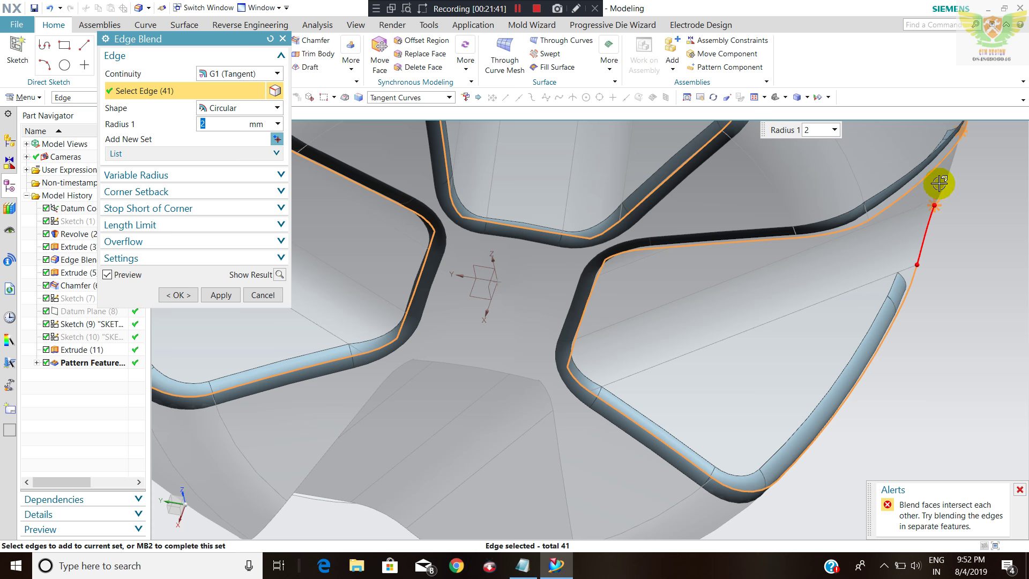
{"action": "left_click", "coordinate": [914, 322]}
{"action": "scroll", "coordinate": [854, 338], "scroll_direction": "down", "scroll_amount": 4}
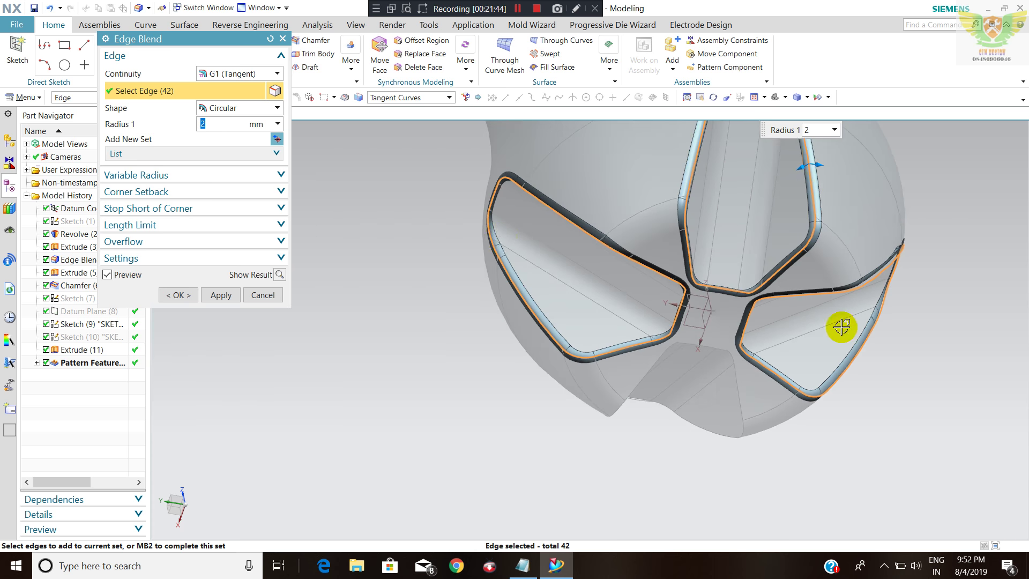
{"action": "scroll", "coordinate": [756, 358], "scroll_direction": "up", "scroll_amount": 3}
{"action": "left_click", "coordinate": [670, 305]}
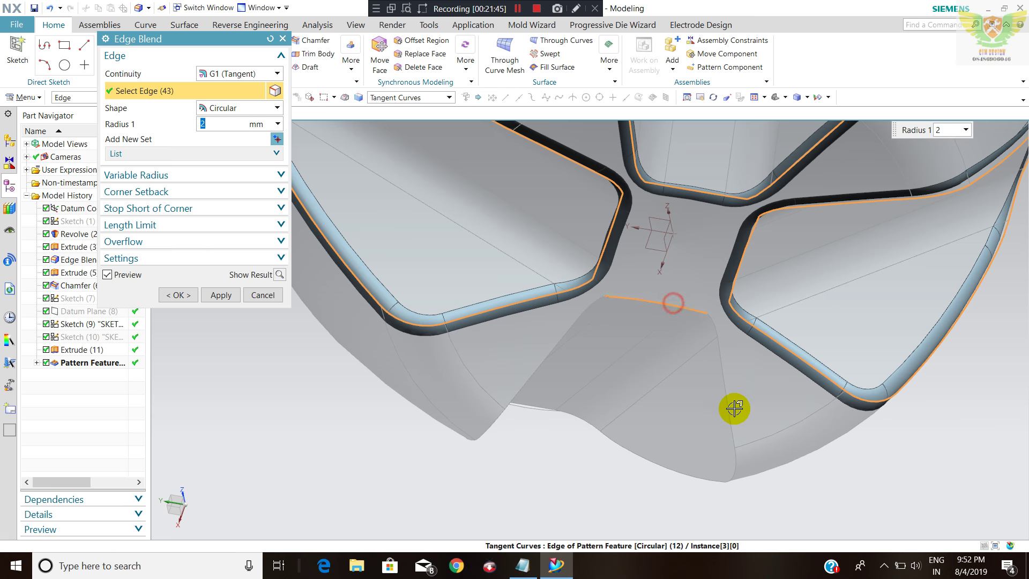
{"action": "left_click", "coordinate": [728, 395]}
{"action": "left_click", "coordinate": [555, 346]}
{"action": "middle_click_drag", "start_coordinate": [436, 460], "coordinate": [566, 335]}
{"action": "left_click", "coordinate": [549, 353]}
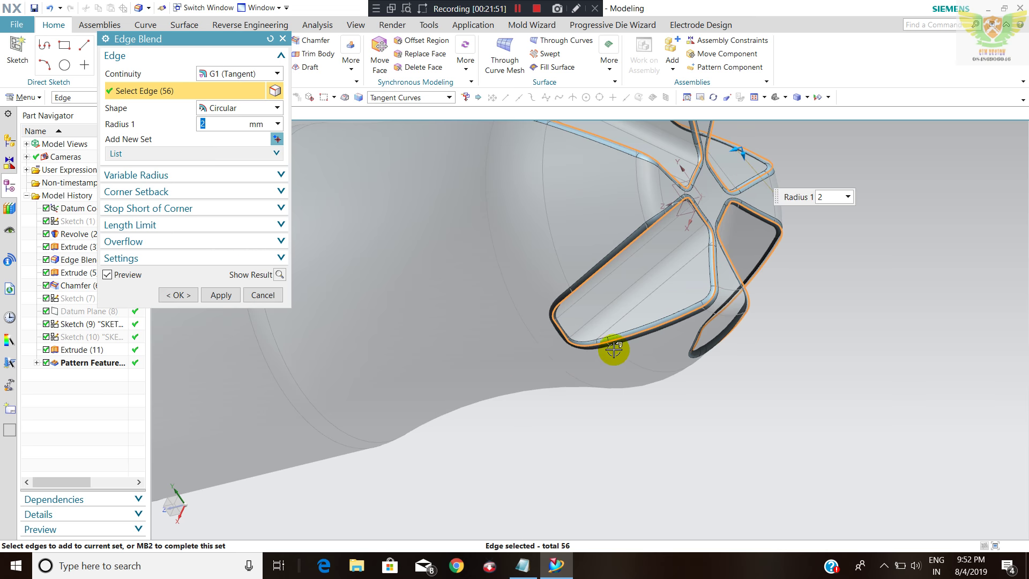
{"action": "scroll", "coordinate": [614, 349], "scroll_direction": "down", "scroll_amount": 5}
{"action": "mouse_move", "coordinate": [731, 364]}
{"action": "middle_mouse_down"}
{"action": "mouse_move", "coordinate": [690, 351]}
{"action": "mouse_move", "coordinate": [395, 363]}
{"action": "middle_mouse_up"}
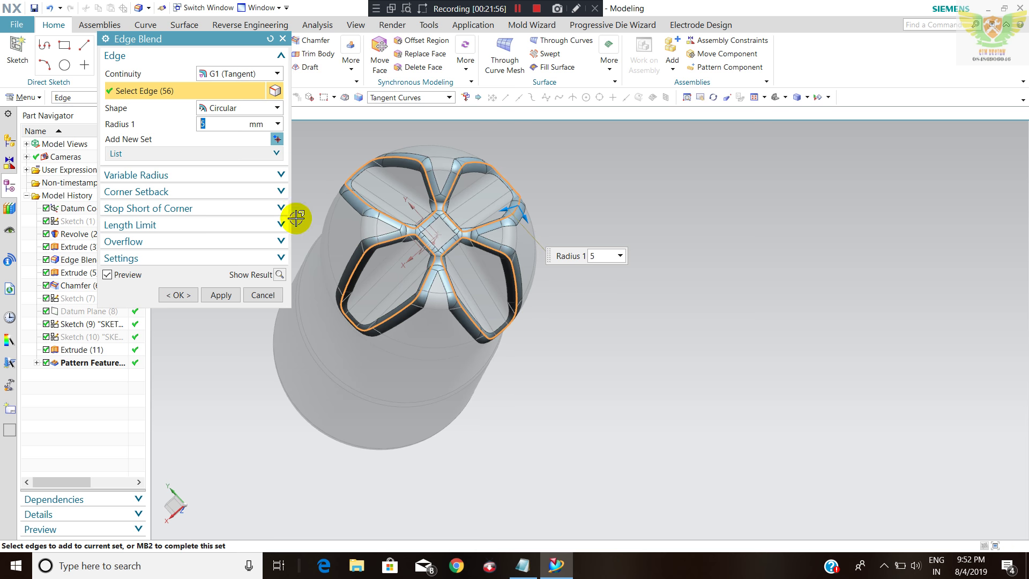
- Try an 8 mm blend radius, then apply the blend at 5 mm instead
{"action": "double_click", "coordinate": [239, 127]}
{"action": "type", "text": "8"}
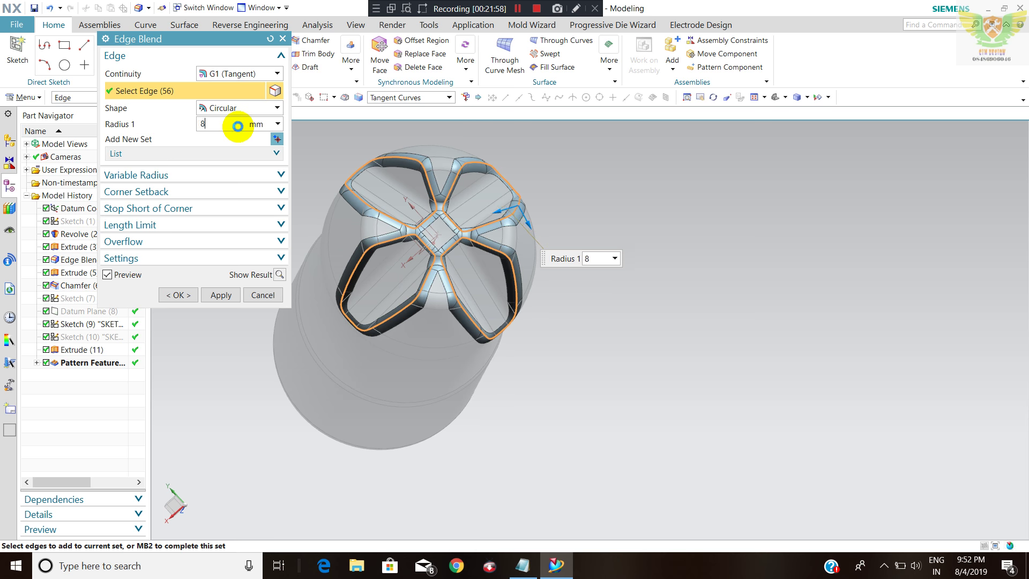
{"action": "left_click", "coordinate": [243, 140]}
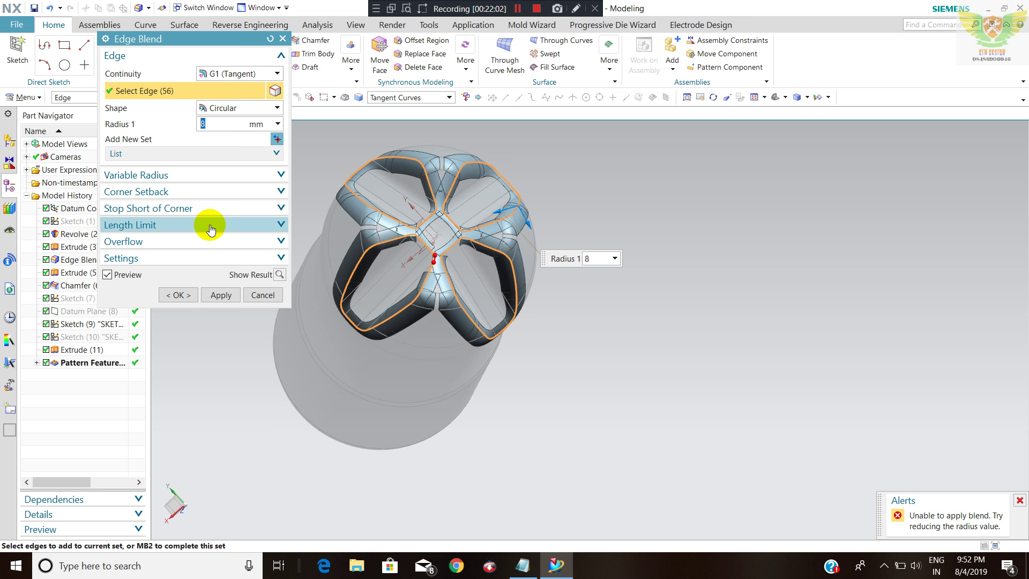
{"action": "type", "text": "5"}
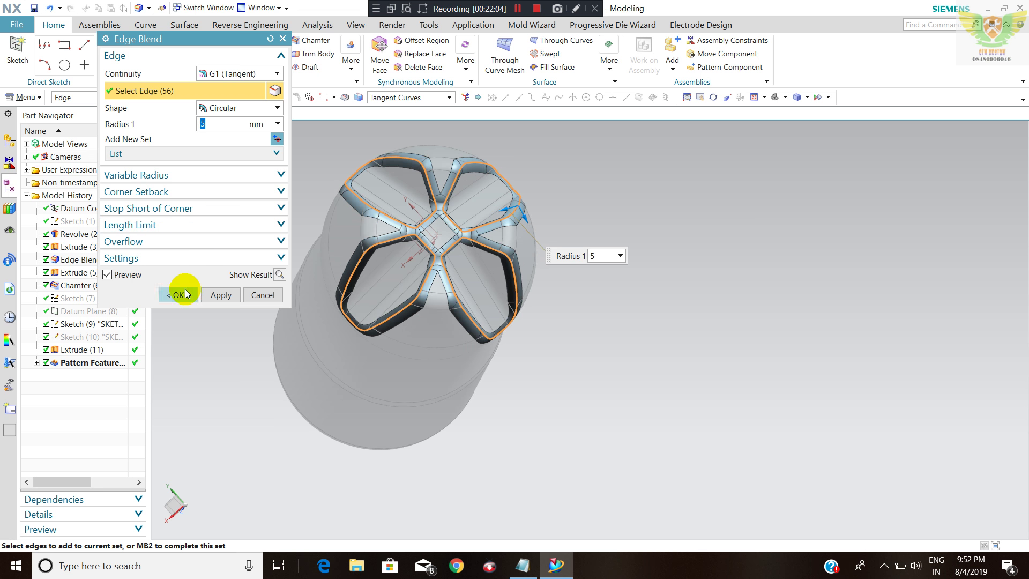
{"action": "left_click", "coordinate": [180, 295]}
{"action": "mouse_move", "coordinate": [476, 298]}
{"action": "middle_mouse_down"}
{"action": "mouse_move", "coordinate": [560, 271]}
{"action": "mouse_move", "coordinate": [503, 227]}
{"action": "mouse_move", "coordinate": [545, 316]}
{"action": "mouse_move", "coordinate": [597, 327]}
{"action": "mouse_move", "coordinate": [538, 298]}
{"action": "mouse_move", "coordinate": [498, 364]}
{"action": "mouse_move", "coordinate": [478, 374]}
{"action": "middle_mouse_up"}
{"action": "scroll", "coordinate": [596, 327], "scroll_direction": "down", "scroll_amount": 3}
{"action": "middle_click_drag", "start_coordinate": [523, 409], "coordinate": [406, 494]}
{"action": "scroll", "coordinate": [406, 494], "scroll_direction": "down", "scroll_amount": 2}
{"action": "scroll", "coordinate": [644, 352], "scroll_direction": "up", "scroll_amount": 3}
{"action": "middle_click_drag", "start_coordinate": [645, 338], "coordinate": [738, 223]}
{"action": "scroll", "coordinate": [719, 299], "scroll_direction": "down", "scroll_amount": 1}
{"action": "middle_click_drag", "start_coordinate": [718, 299], "coordinate": [701, 349]}
{"action": "scroll", "coordinate": [570, 360], "scroll_direction": "down", "scroll_amount": 2}
{"action": "scroll", "coordinate": [560, 286], "scroll_direction": "up", "scroll_amount": 3}
{"action": "scroll", "coordinate": [543, 258], "scroll_direction": "down", "scroll_amount": 1}
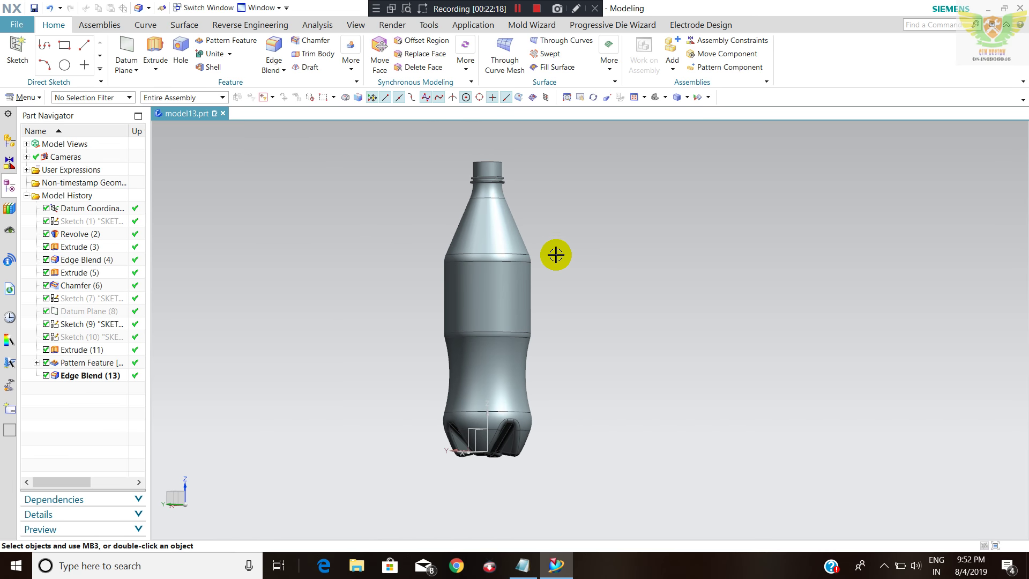
{"action": "mouse_move", "coordinate": [469, 391]}
{"action": "middle_mouse_down"}
{"action": "mouse_move", "coordinate": [510, 379]}
{"action": "mouse_move", "coordinate": [535, 395]}
{"action": "mouse_move", "coordinate": [668, 316]}
{"action": "mouse_move", "coordinate": [656, 284]}
{"action": "mouse_move", "coordinate": [616, 339]}
{"action": "middle_mouse_up"}
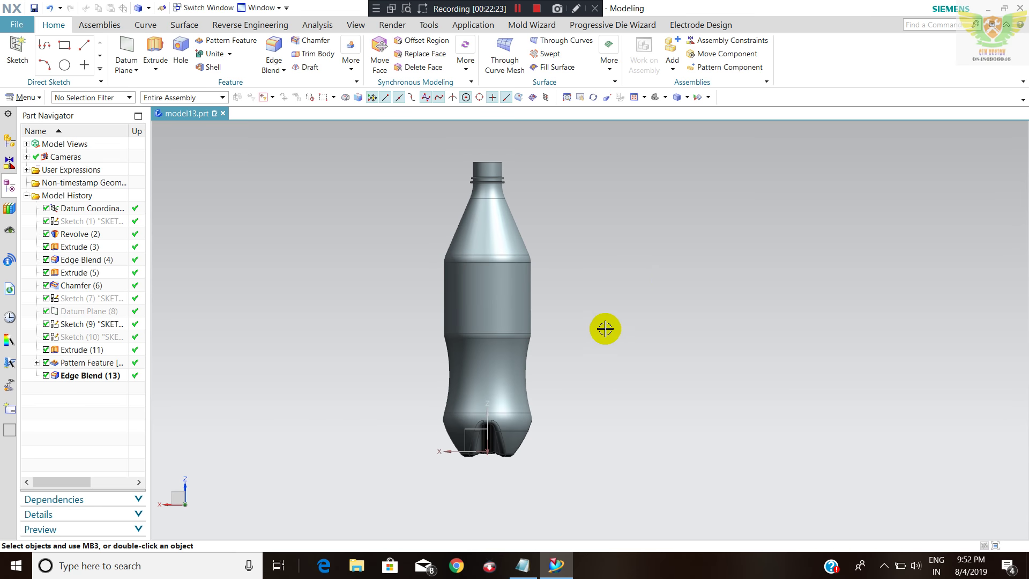
{"action": "key", "text": "ctrl+j"}
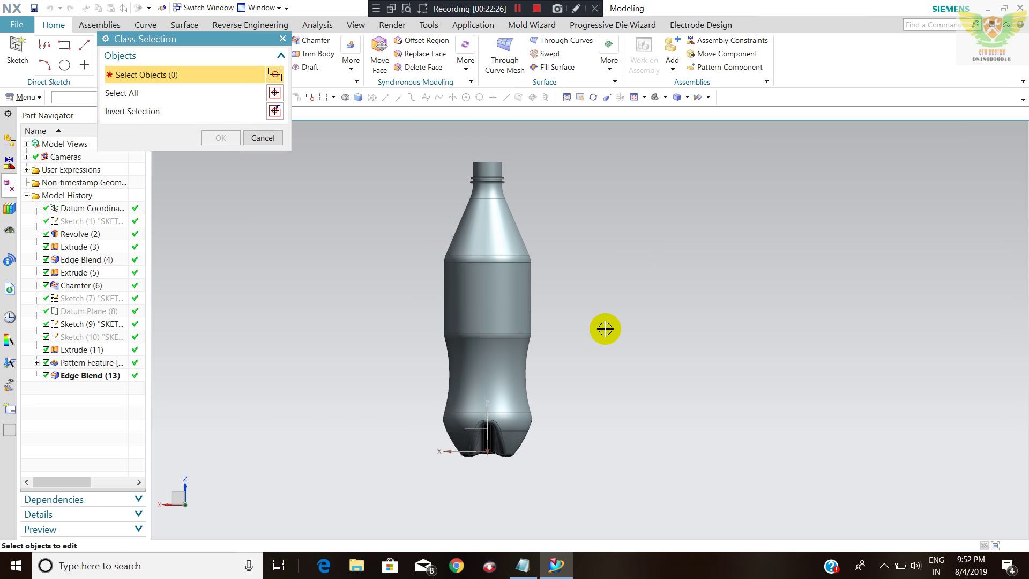
{"action": "left_click", "coordinate": [486, 301]}
{"action": "left_click", "coordinate": [220, 138]}
{"action": "left_click", "coordinate": [268, 107]}
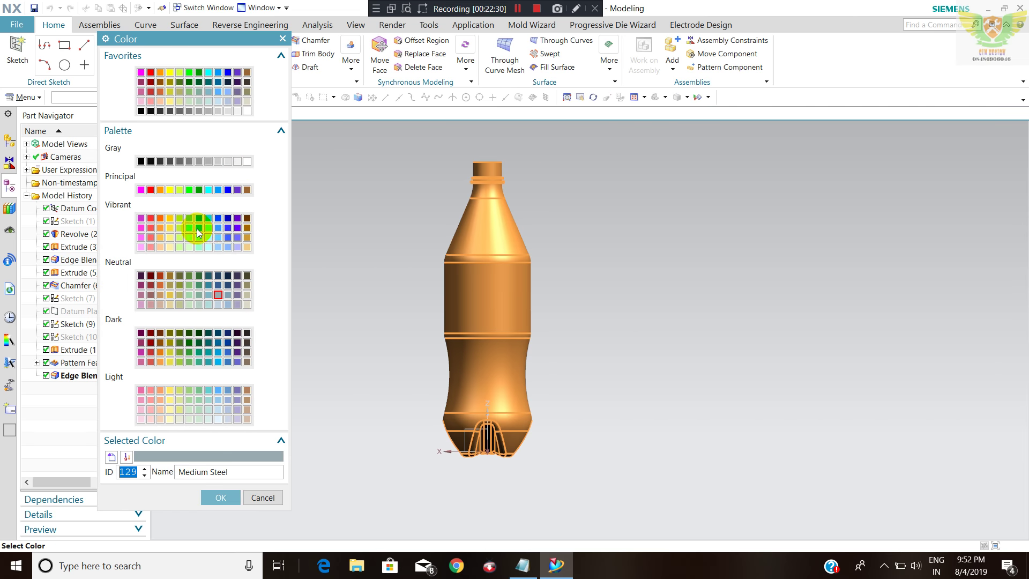
{"action": "left_click", "coordinate": [180, 229]}
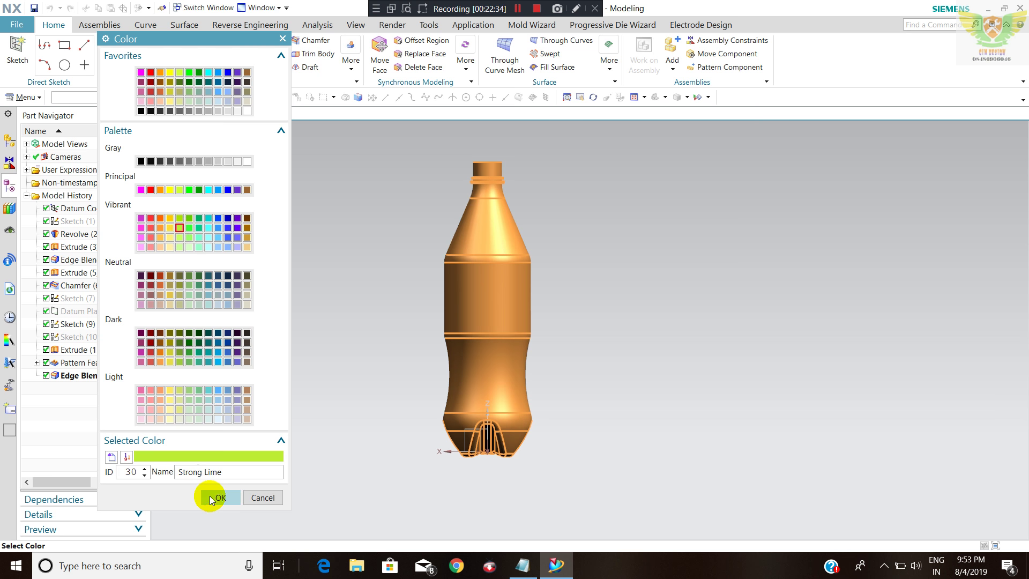
{"action": "left_click", "coordinate": [211, 499]}
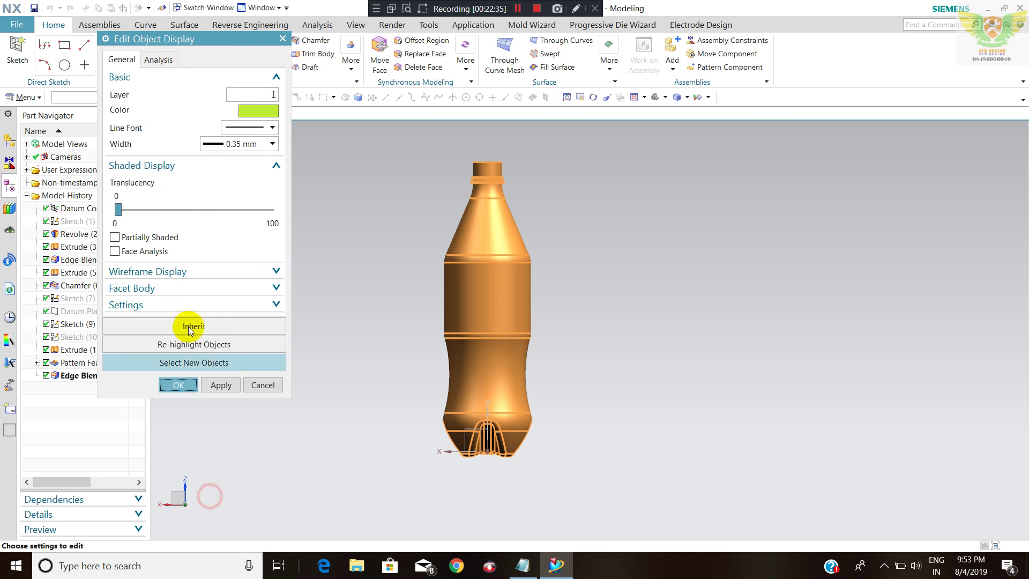
{"action": "left_click_drag", "start_coordinate": [122, 211], "coordinate": [183, 220]}
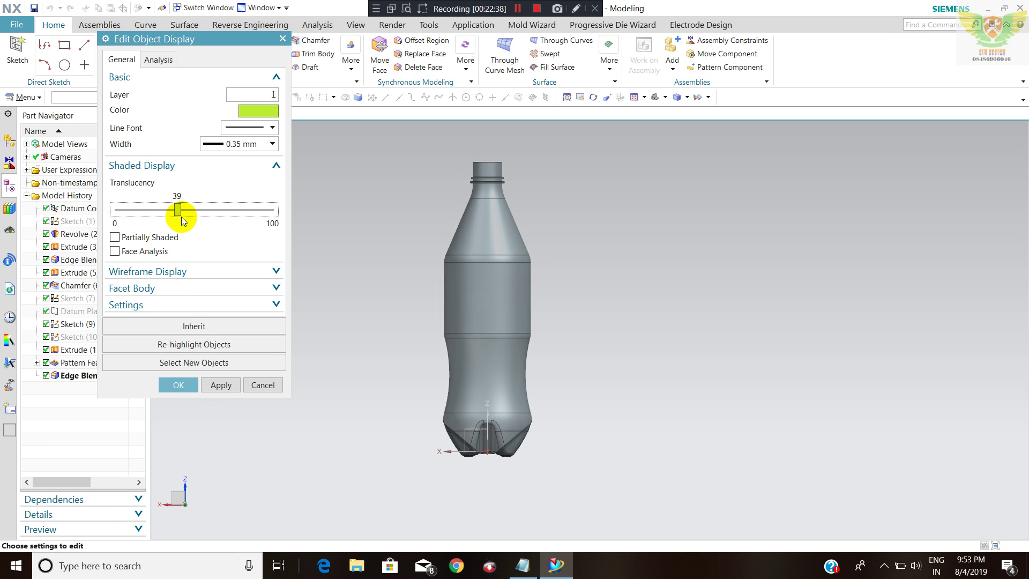
{"action": "left_click", "coordinate": [169, 395]}
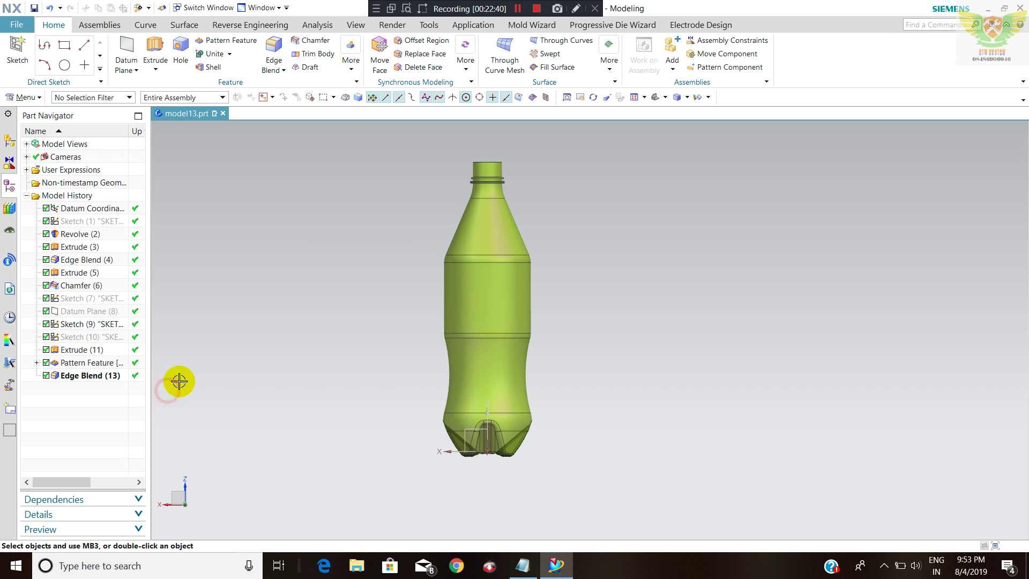
{"action": "mouse_move", "coordinate": [557, 342]}
{"action": "middle_mouse_down"}
{"action": "mouse_move", "coordinate": [579, 384]}
{"action": "mouse_move", "coordinate": [572, 348]}
{"action": "middle_mouse_up"}
{"action": "scroll", "coordinate": [551, 287], "scroll_direction": "up", "scroll_amount": 2}
{"action": "scroll", "coordinate": [552, 299], "scroll_direction": "down", "scroll_amount": 4}
{"action": "middle_click_drag", "start_coordinate": [568, 298], "coordinate": [569, 304]}
{"action": "scroll", "coordinate": [529, 211], "scroll_direction": "up", "scroll_amount": 3}
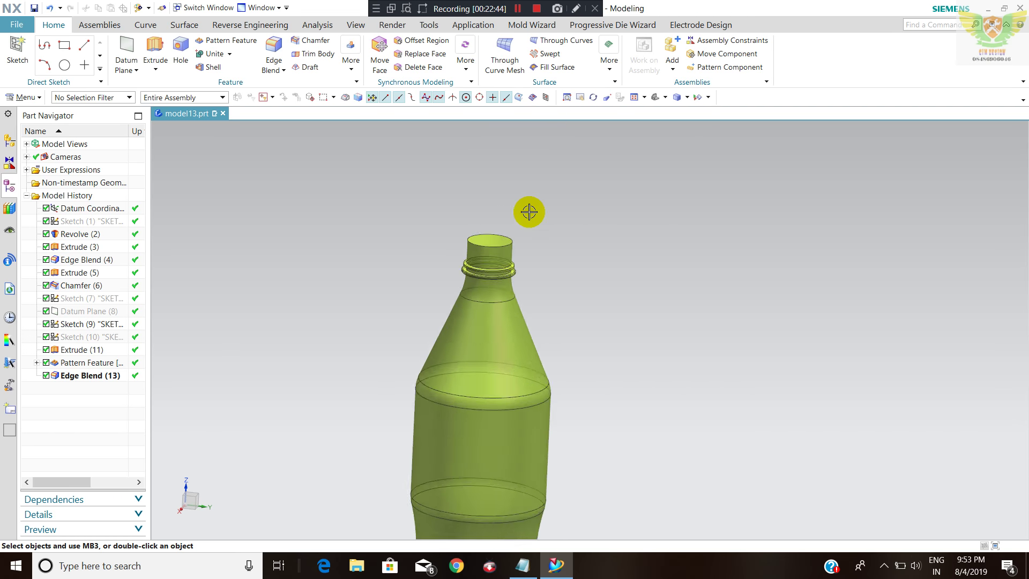
{"action": "scroll", "coordinate": [512, 261], "scroll_direction": "up", "scroll_amount": 3}
{"action": "scroll", "coordinate": [480, 288], "scroll_direction": "up", "scroll_amount": 1}
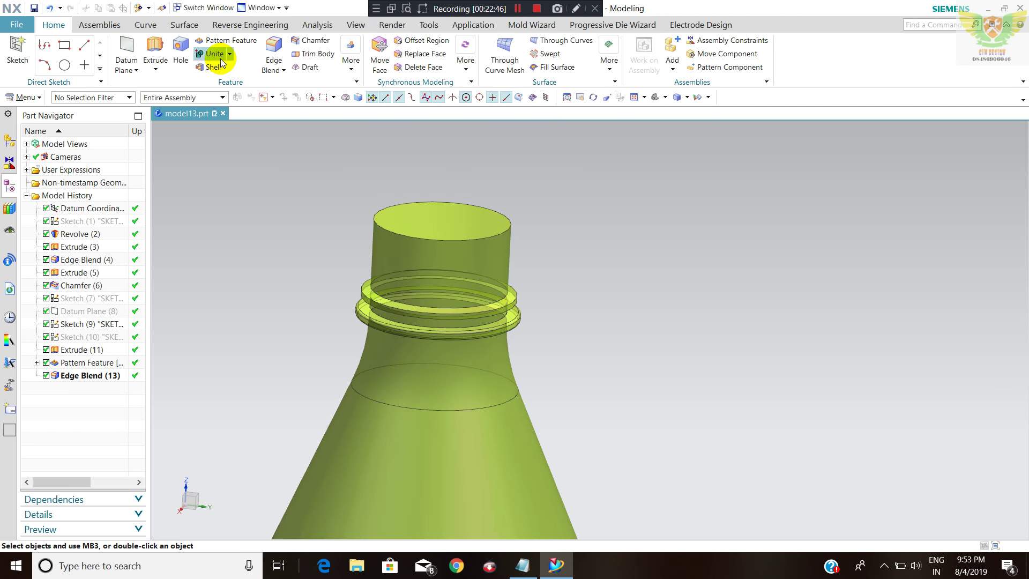
- Shell the bottle 1.2 mm thick, open at the top face, with the neck face 2 mm thick
{"action": "left_click", "coordinate": [218, 70]}
{"action": "left_click", "coordinate": [416, 218]}
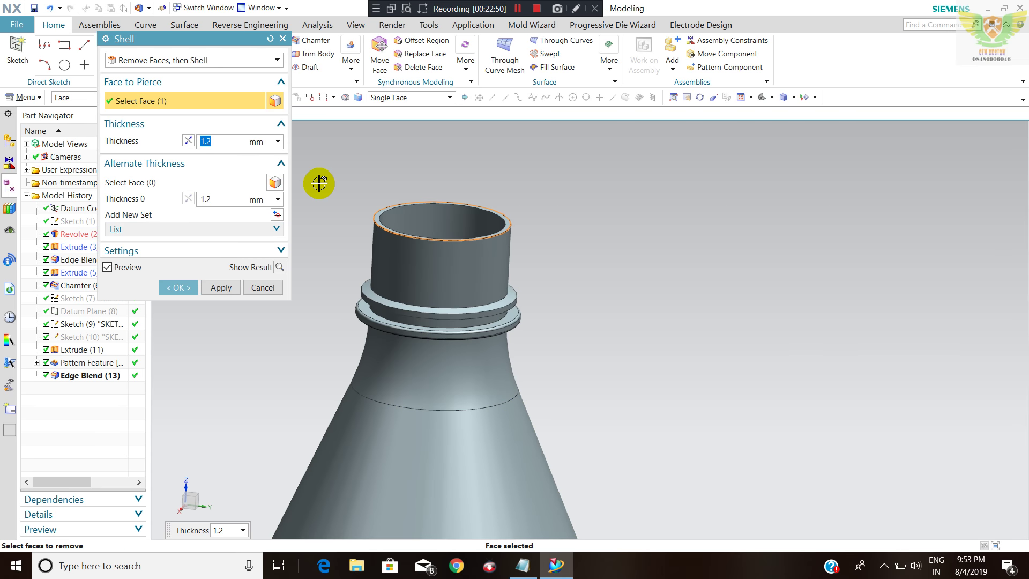
{"action": "left_click", "coordinate": [145, 183]}
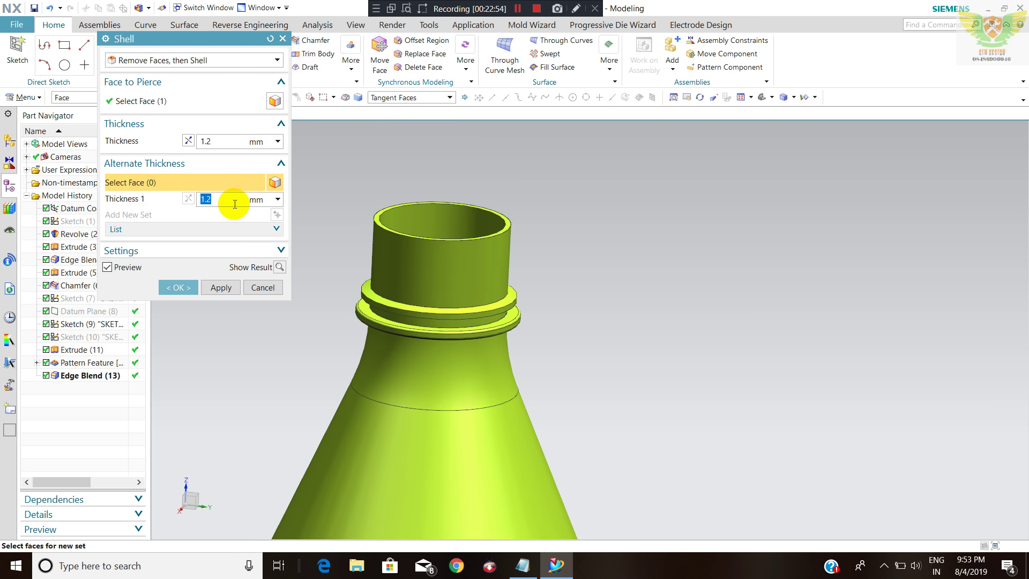
{"action": "left_click", "coordinate": [421, 214]}
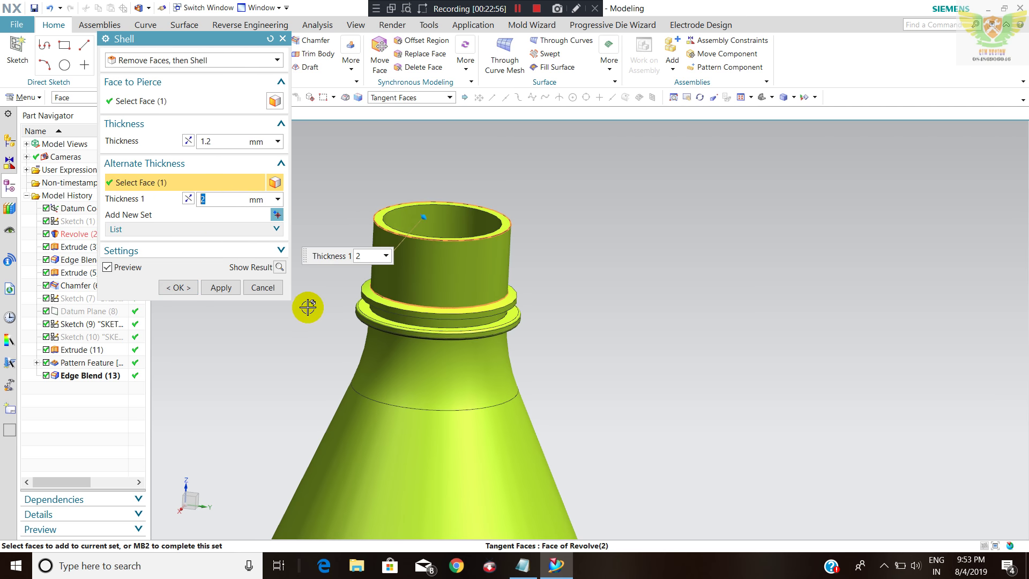
{"action": "middle_click_drag", "start_coordinate": [537, 203], "coordinate": [498, 214]}
{"action": "left_click", "coordinate": [232, 206]}
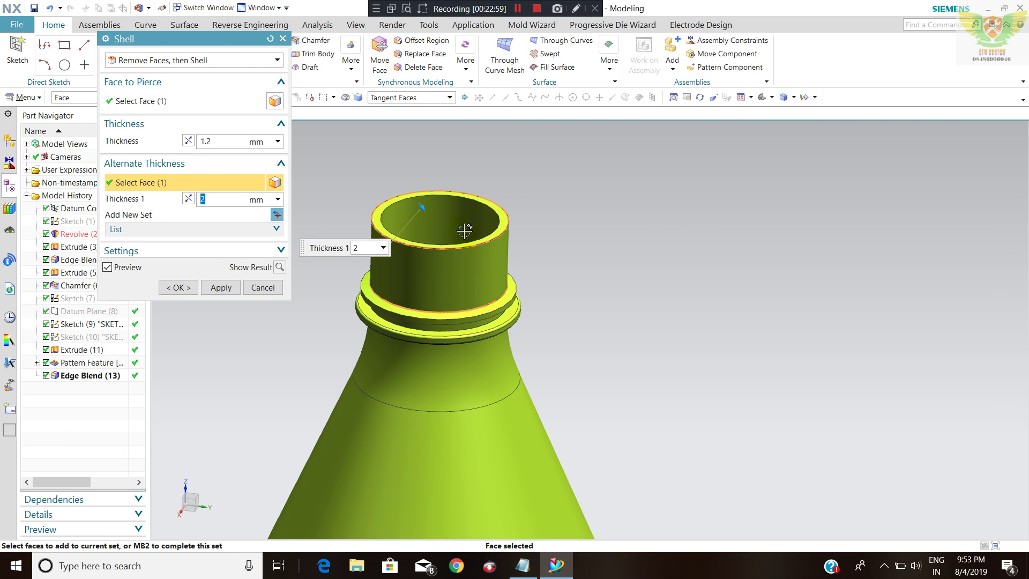
{"action": "left_click", "coordinate": [276, 179]}
{"action": "left_click", "coordinate": [221, 288]}
{"action": "left_click", "coordinate": [282, 39]}
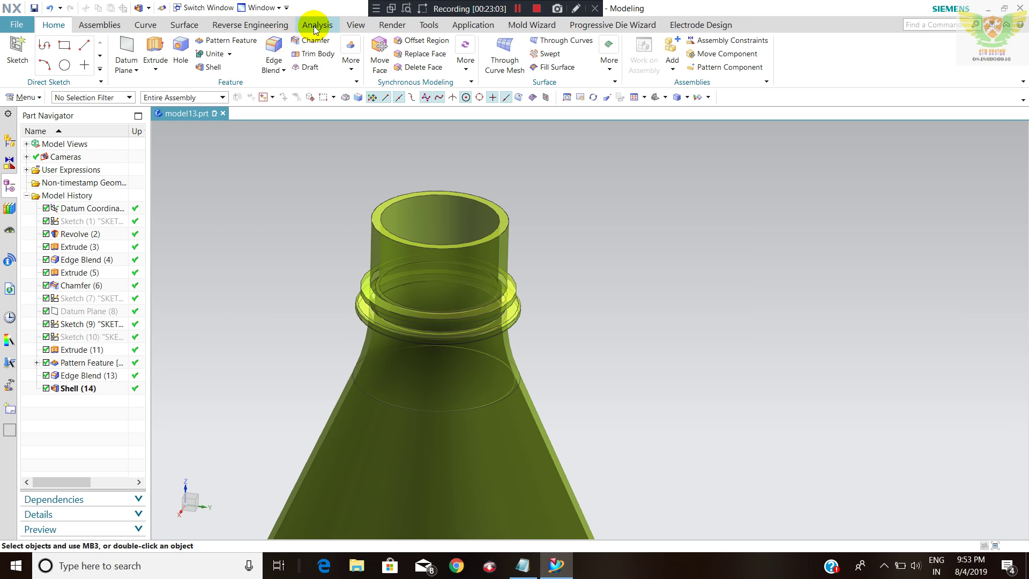
{"action": "left_click", "coordinate": [356, 25]}
{"action": "left_click", "coordinate": [253, 50]}
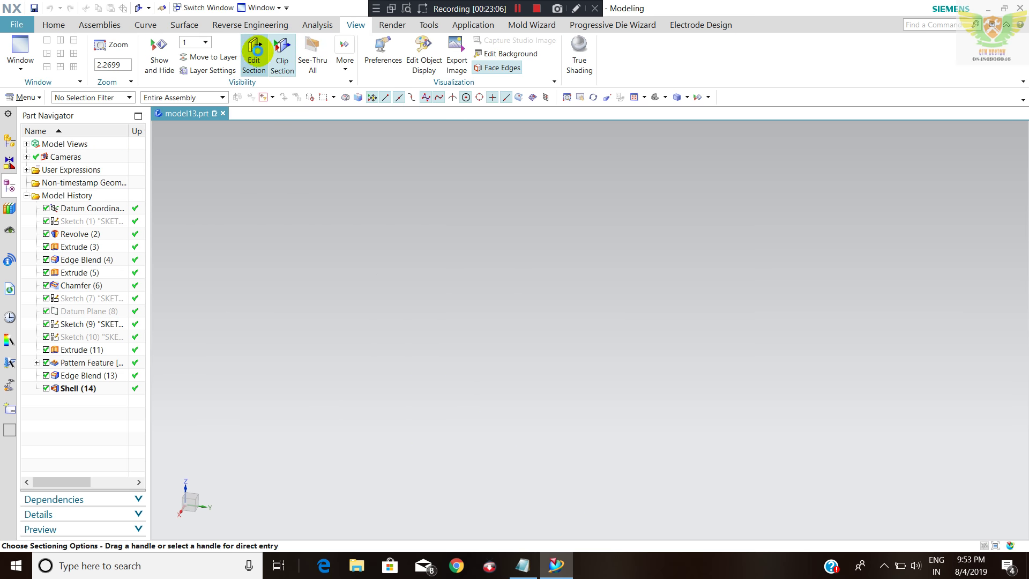
{"action": "left_click_drag", "start_coordinate": [448, 166], "coordinate": [524, 185]}
{"action": "scroll", "coordinate": [483, 215], "scroll_direction": "up", "scroll_amount": 3}
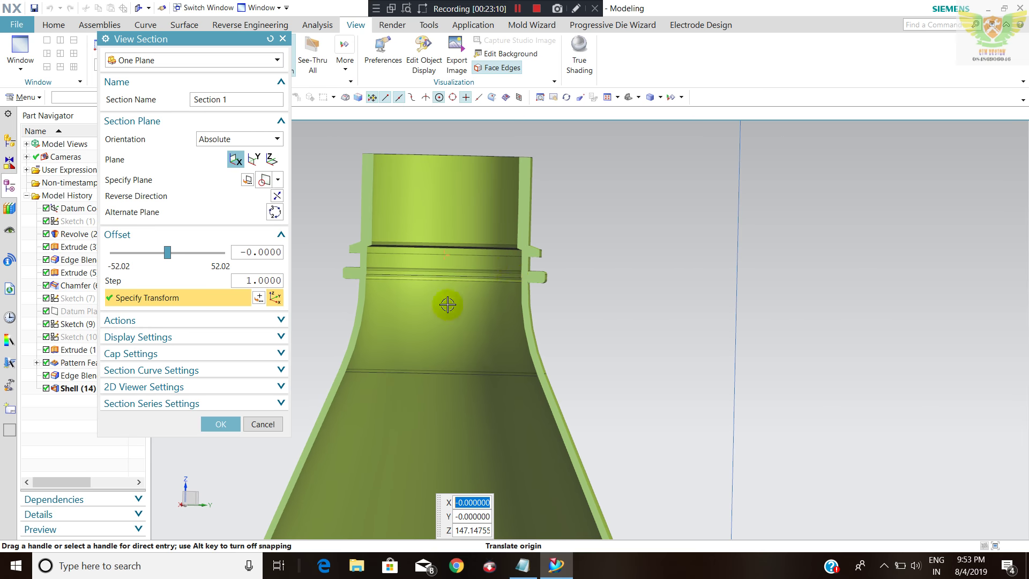
{"action": "left_click", "coordinate": [220, 424]}
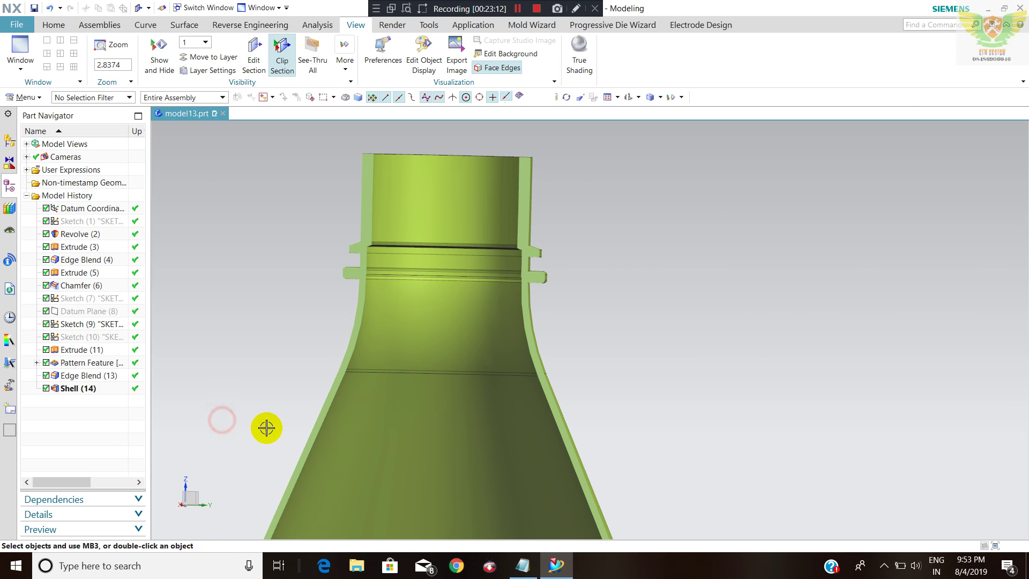
{"action": "left_click", "coordinate": [281, 51]}
{"action": "scroll", "coordinate": [557, 217], "scroll_direction": "down", "scroll_amount": 5}
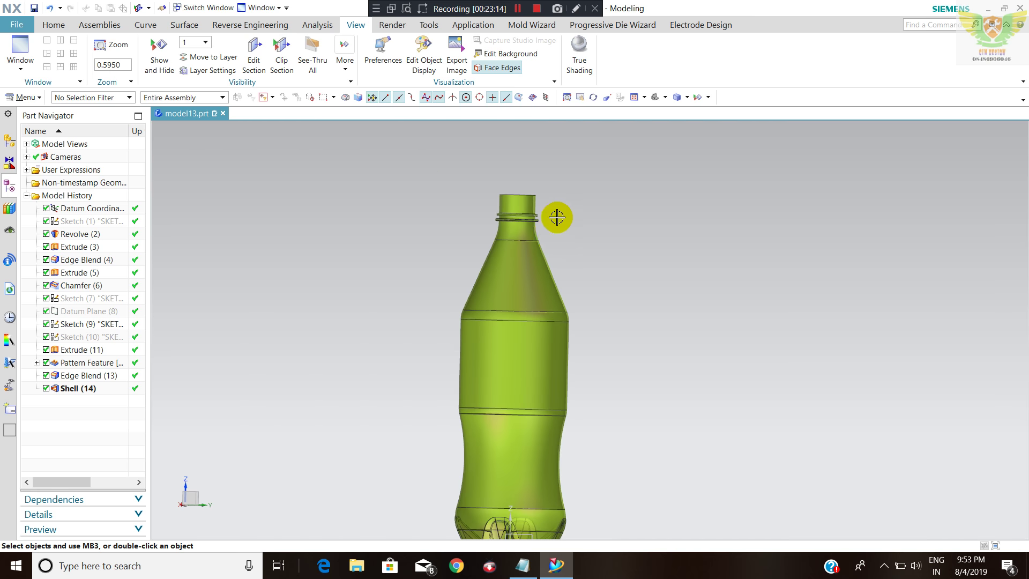
{"action": "scroll", "coordinate": [556, 217], "scroll_direction": "down", "scroll_amount": 3}
{"action": "mouse_move", "coordinate": [557, 217]}
{"action": "middle_mouse_down"}
{"action": "mouse_move", "coordinate": [579, 254]}
{"action": "mouse_move", "coordinate": [500, 308]}
{"action": "middle_mouse_up"}
{"action": "scroll", "coordinate": [522, 172], "scroll_direction": "up", "scroll_amount": 7}
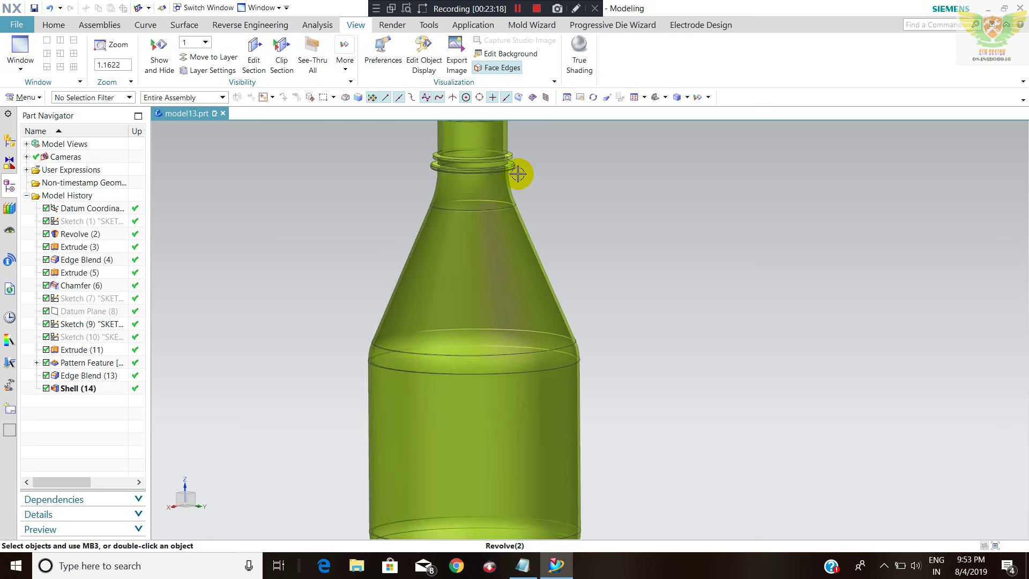
{"action": "scroll", "coordinate": [478, 257], "scroll_direction": "down", "scroll_amount": 6}
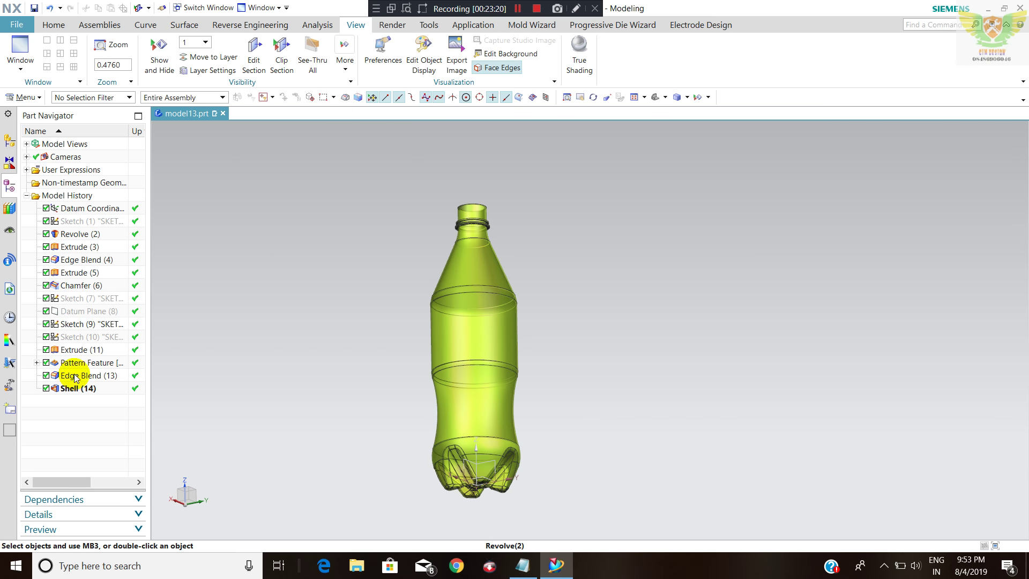
- Set the bottle body's translucency from 42 to 0 with Ctrl+J
{"action": "key", "text": "ctrl+j"}
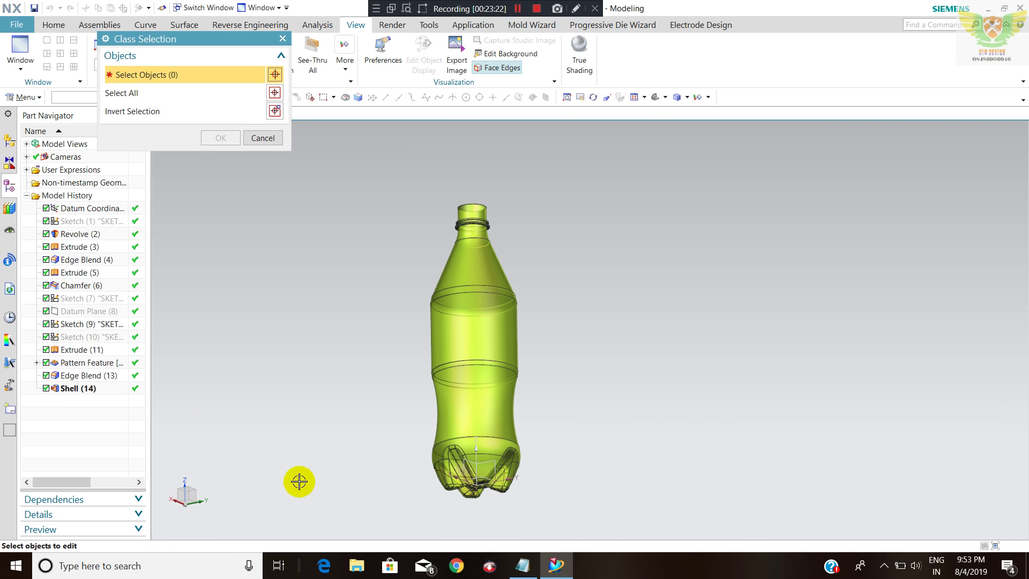
{"action": "left_click", "coordinate": [459, 328]}
{"action": "left_click", "coordinate": [221, 138]}
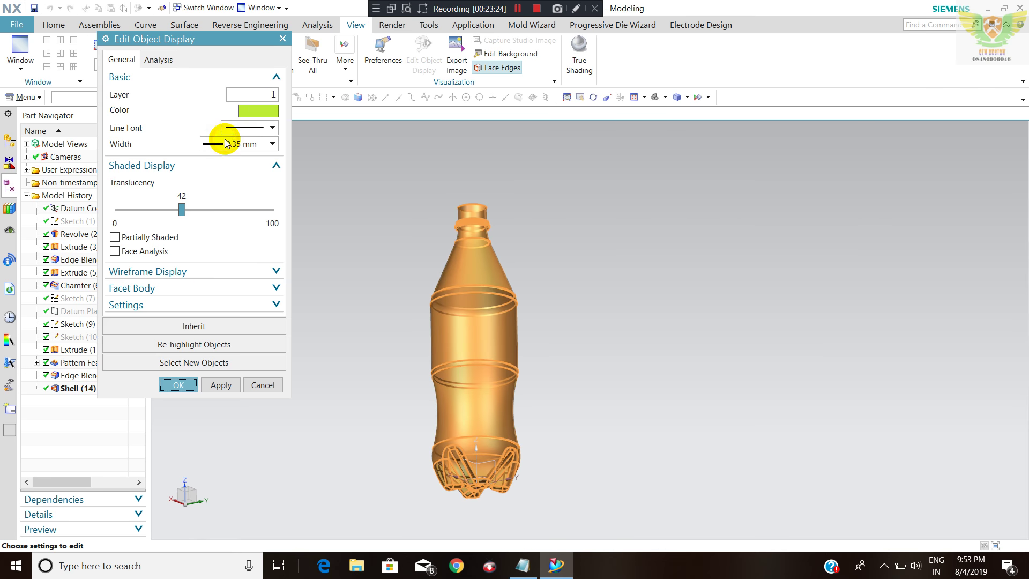
{"action": "left_click_drag", "start_coordinate": [181, 209], "coordinate": [104, 206]}
{"action": "left_click", "coordinate": [178, 385]}
- Orbit and zoom to view the now-opaque bottle standing upright
{"action": "mouse_move", "coordinate": [404, 264]}
{"action": "middle_mouse_down"}
{"action": "mouse_move", "coordinate": [469, 250]}
{"action": "mouse_move", "coordinate": [551, 179]}
{"action": "middle_mouse_up"}
{"action": "scroll", "coordinate": [469, 250], "scroll_direction": "up", "scroll_amount": 2}
{"action": "mouse_move", "coordinate": [553, 218]}
{"action": "middle_mouse_down"}
{"action": "mouse_move", "coordinate": [580, 273]}
{"action": "mouse_move", "coordinate": [543, 218]}
{"action": "middle_mouse_up"}
{"action": "scroll", "coordinate": [580, 273], "scroll_direction": "down", "scroll_amount": 2}
{"action": "scroll", "coordinate": [568, 260], "scroll_direction": "up", "scroll_amount": 2}
{"action": "scroll", "coordinate": [633, 212], "scroll_direction": "down", "scroll_amount": 4}
{"action": "scroll", "coordinate": [713, 189], "scroll_direction": "up", "scroll_amount": 1}
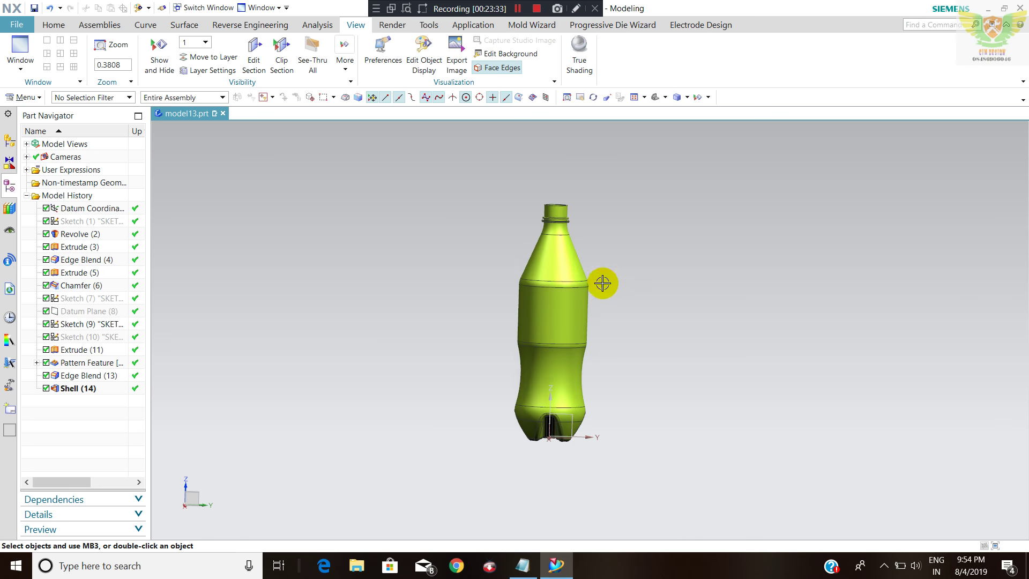
{"action": "scroll", "coordinate": [563, 211], "scroll_direction": "up", "scroll_amount": 4}
{"action": "scroll", "coordinate": [583, 246], "scroll_direction": "up", "scroll_amount": 3}
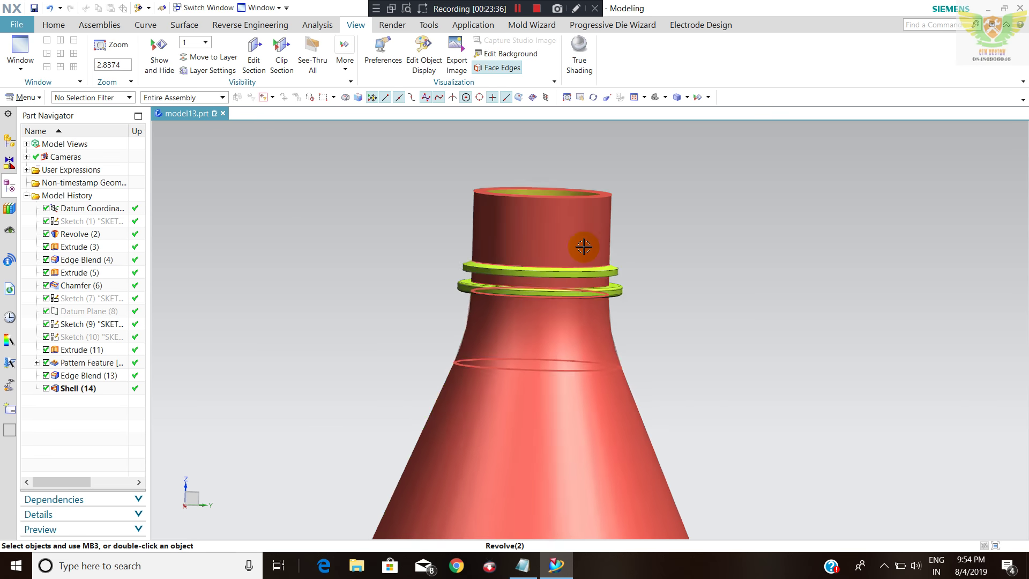
{"action": "scroll", "coordinate": [584, 246], "scroll_direction": "up", "scroll_amount": 3}
{"action": "scroll", "coordinate": [229, 293], "scroll_direction": "down", "scroll_amount": 2}
{"action": "left_click", "coordinate": [422, 252]}
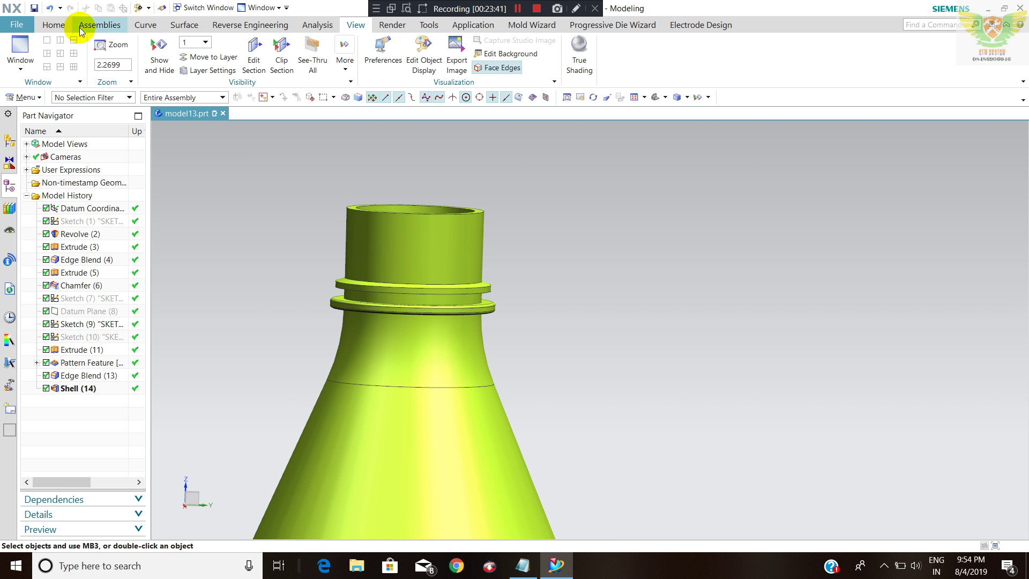
- Push the neck's outer cylindrical face outward 2 mm with Offset Region
{"action": "left_click", "coordinate": [54, 25]}
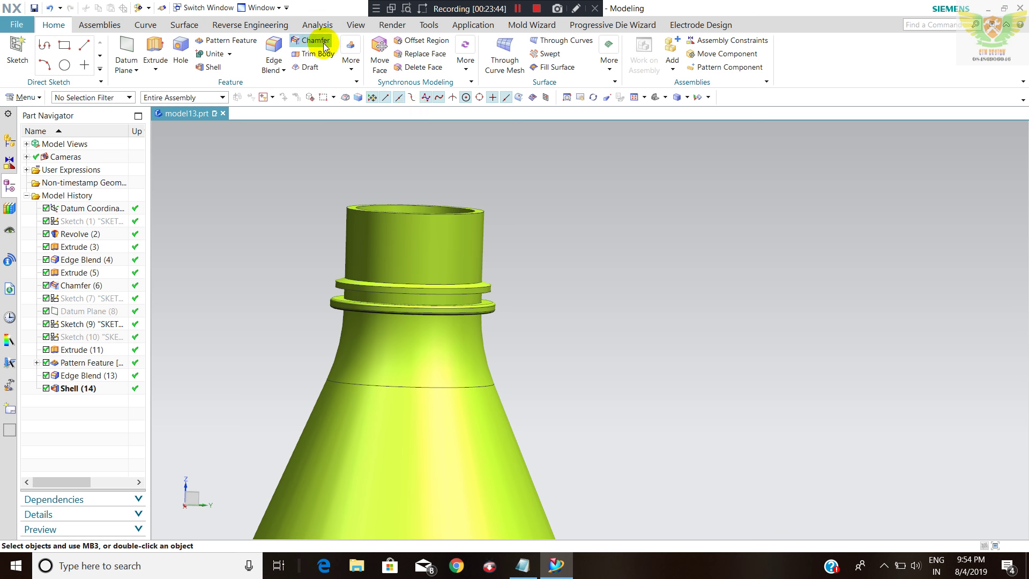
{"action": "left_click", "coordinate": [423, 41]}
{"action": "left_click", "coordinate": [440, 252]}
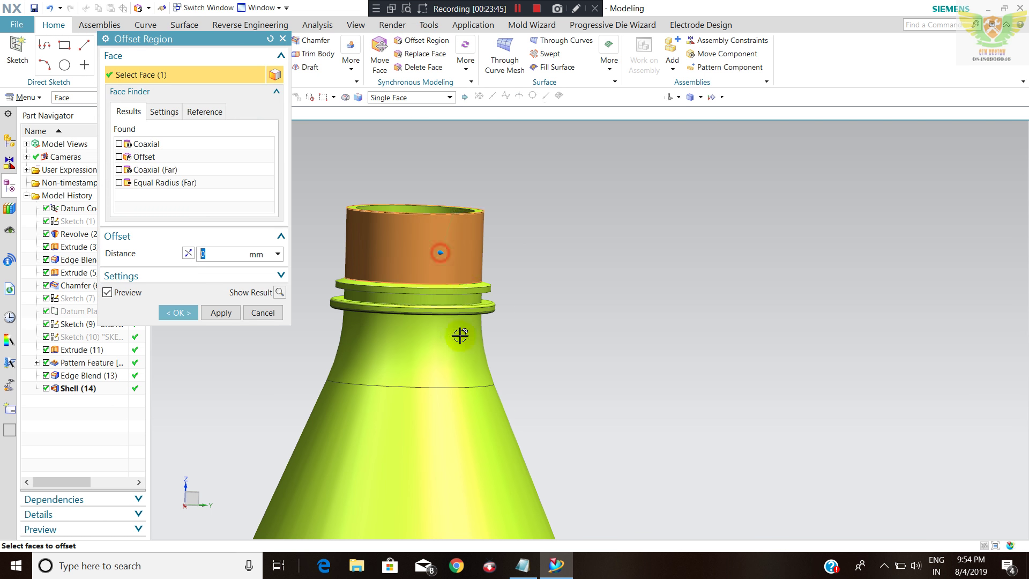
{"action": "type", "text": "2"}
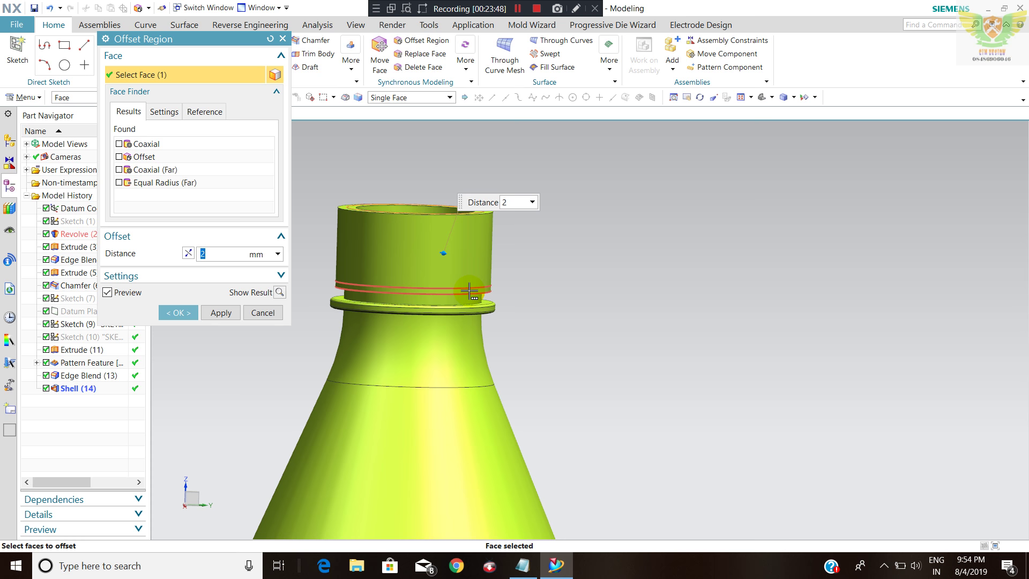
{"action": "left_click", "coordinate": [178, 314]}
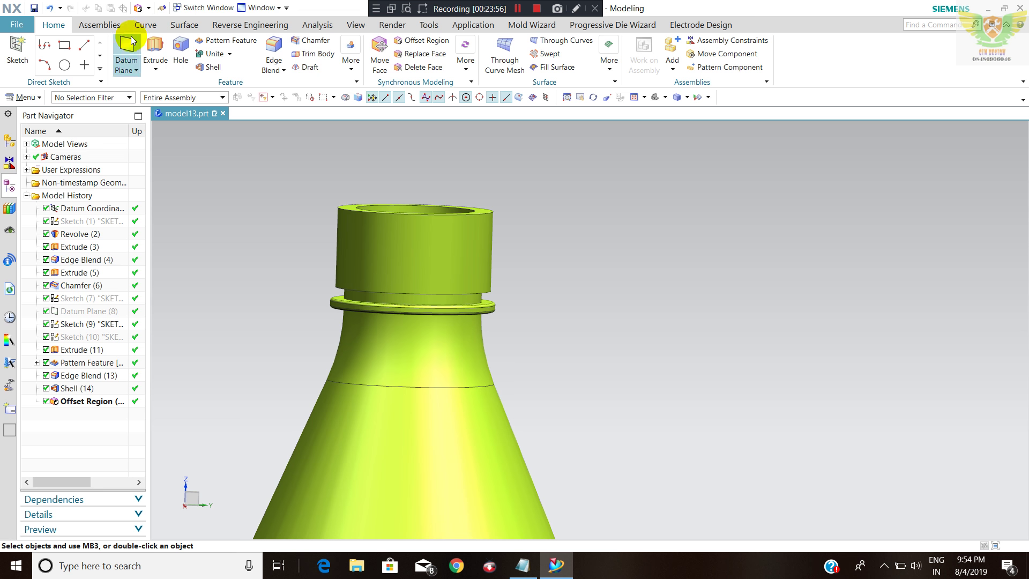
- Start a detailed thread on the neck's revolved face and select the minor diameter to change to 30
{"action": "left_click", "coordinate": [21, 97]}
{"action": "mouse_move", "coordinate": [30, 151]}
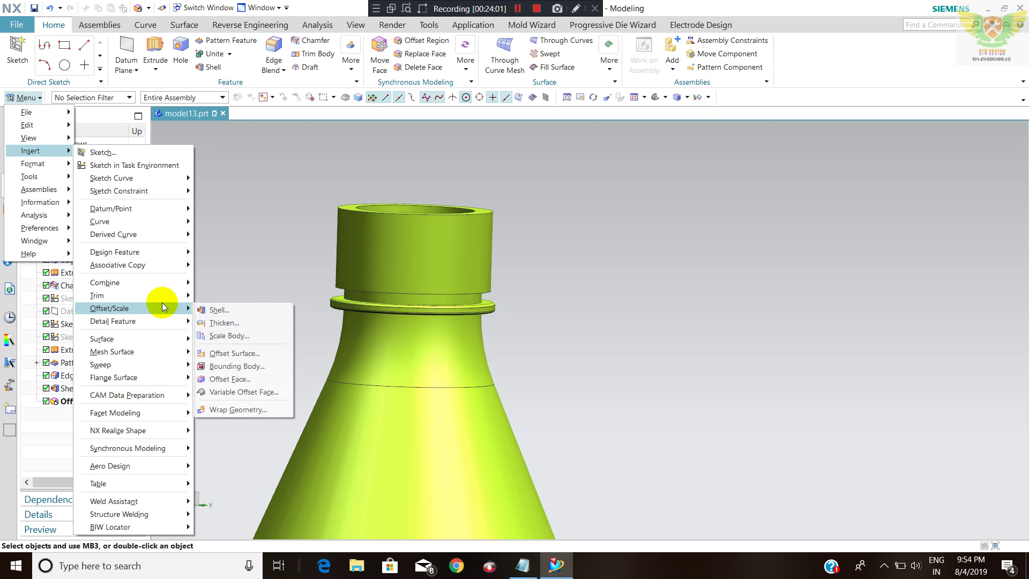
{"action": "mouse_move", "coordinate": [114, 252]}
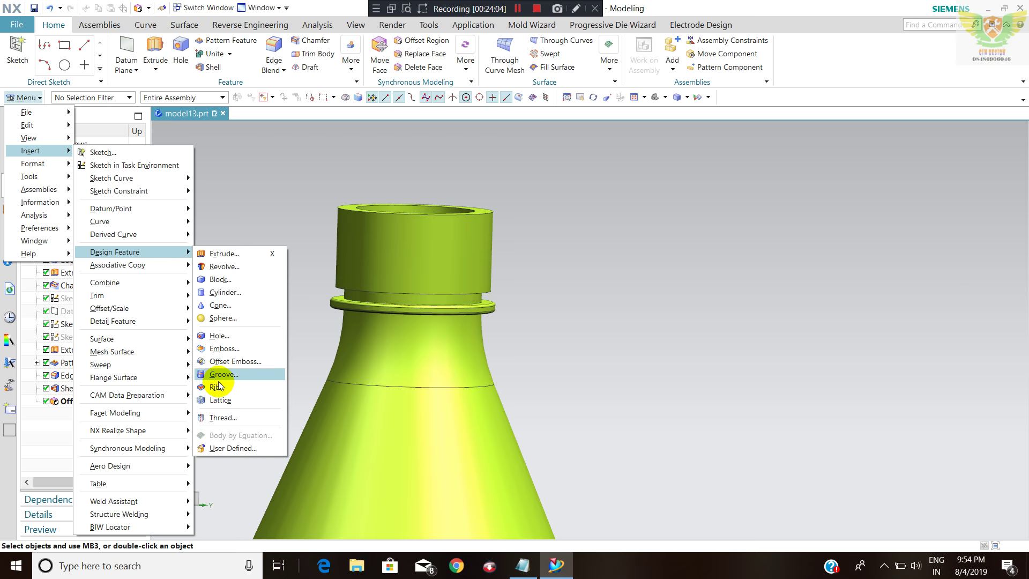
{"action": "left_click", "coordinate": [218, 418]}
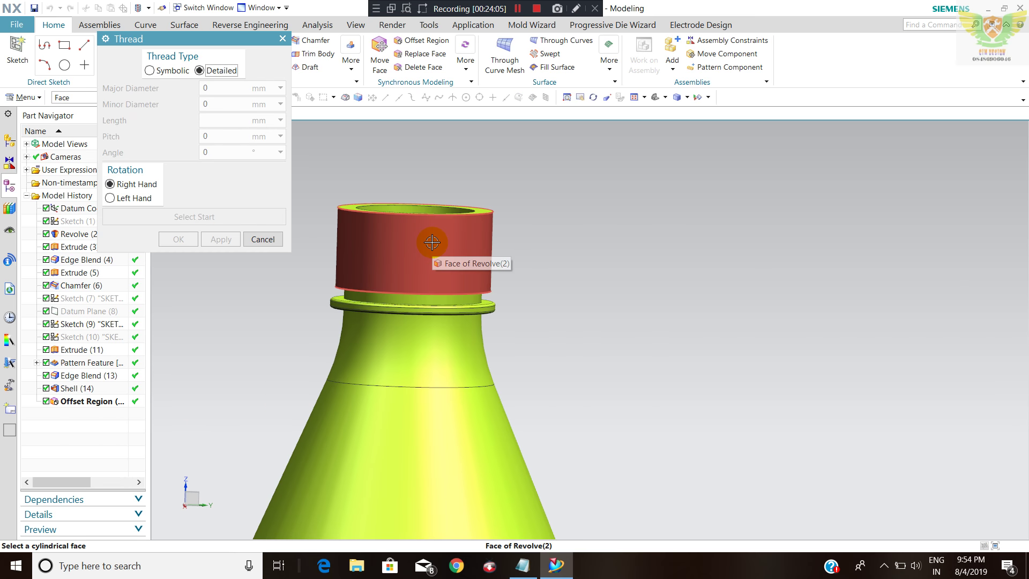
{"action": "left_click", "coordinate": [432, 243]}
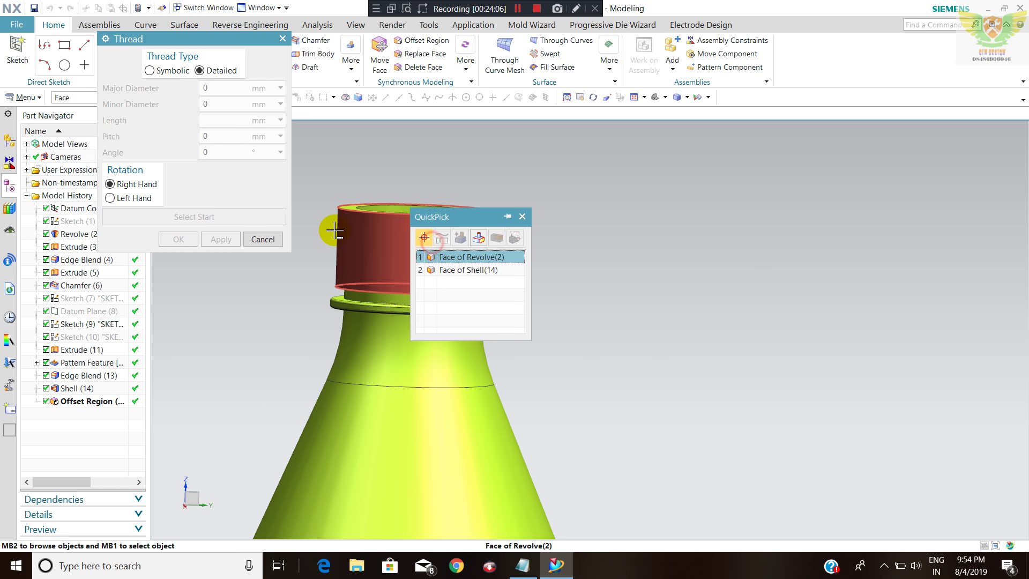
{"action": "left_click", "coordinate": [449, 253]}
{"action": "double_click", "coordinate": [225, 105]}
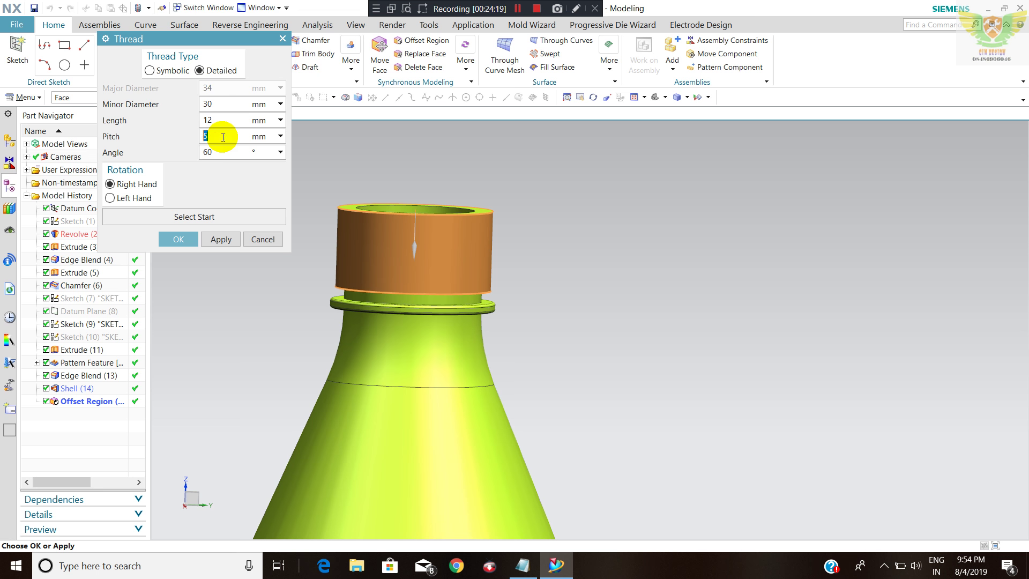
- Create a detailed right-hand thread with 5 mm pitch on the bottle neck
{"action": "left_click", "coordinate": [217, 239]}
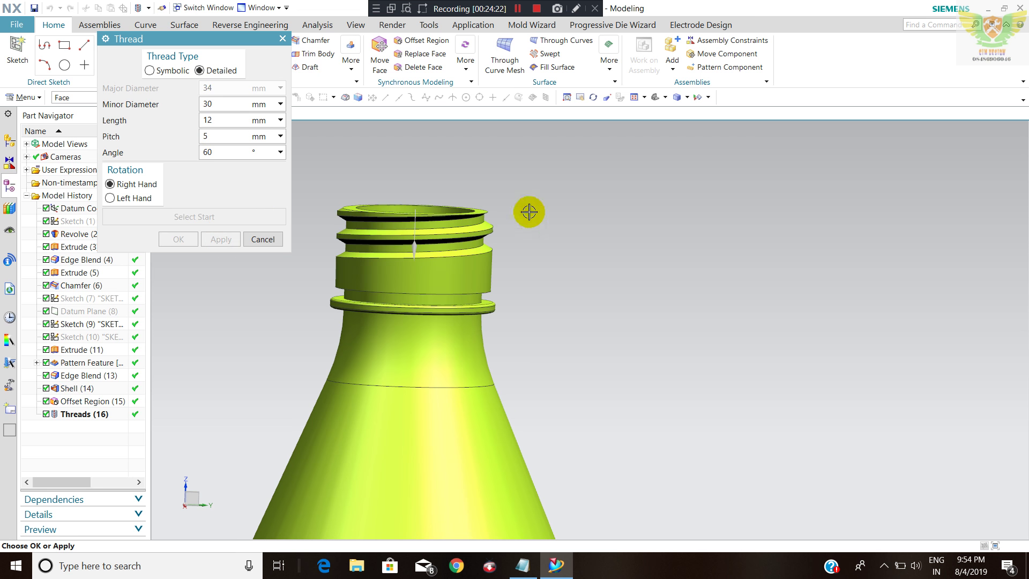
{"action": "mouse_move", "coordinate": [515, 236]}
{"action": "middle_mouse_down"}
{"action": "mouse_move", "coordinate": [586, 209]}
{"action": "mouse_move", "coordinate": [634, 213]}
{"action": "mouse_move", "coordinate": [565, 217]}
{"action": "middle_mouse_up"}
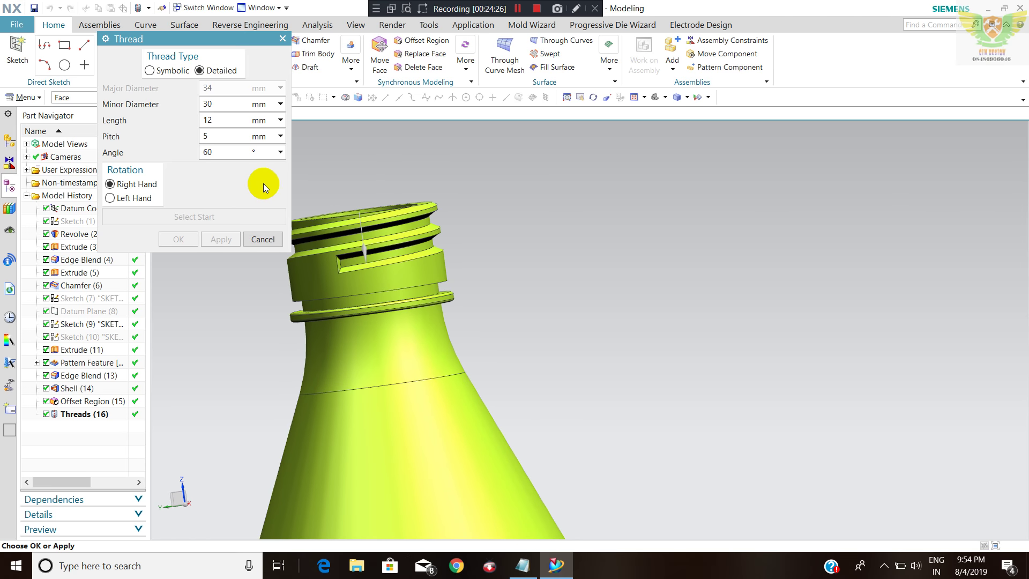
{"action": "left_click", "coordinate": [262, 239]}
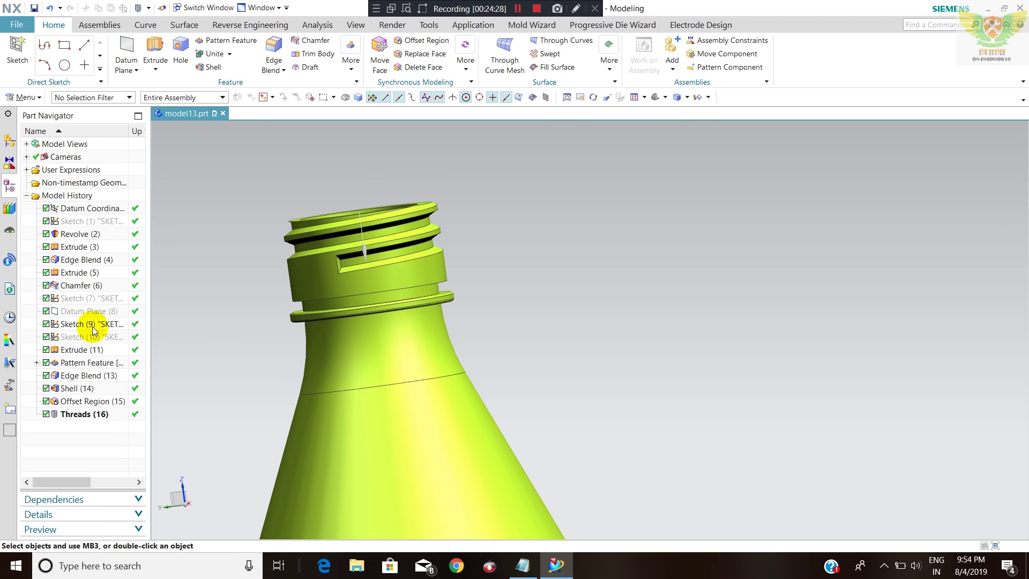
- Edit Threads (16) to lengthen the thread to 15 mm
{"action": "double_click", "coordinate": [80, 414]}
{"action": "left_click", "coordinate": [201, 59]}
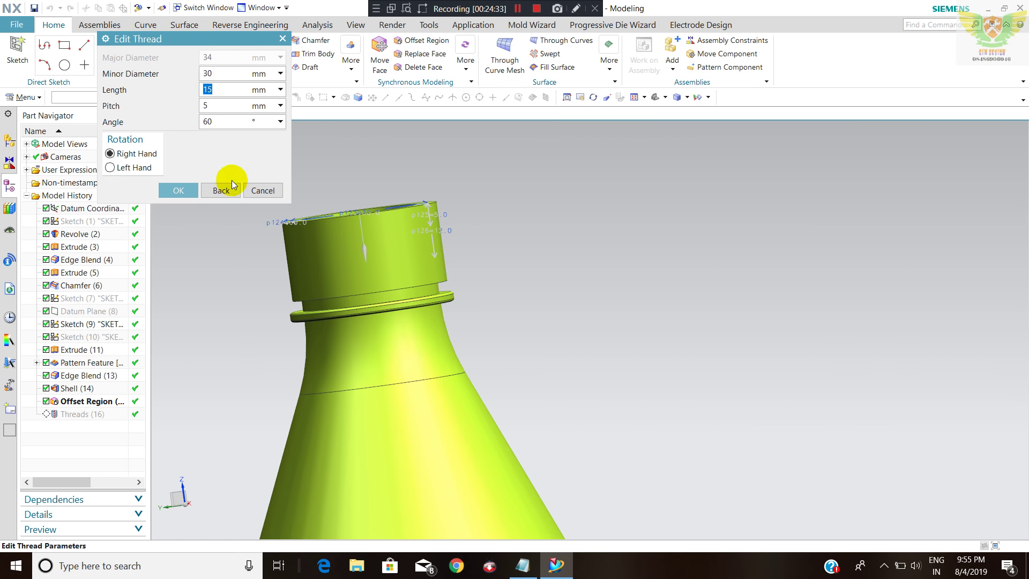
{"action": "left_click", "coordinate": [185, 191]}
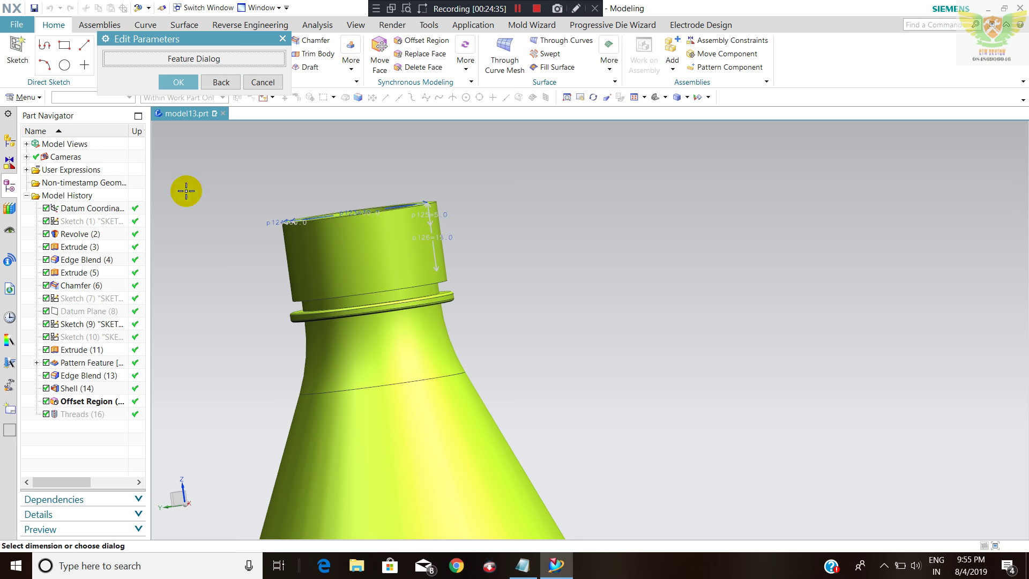
{"action": "left_click", "coordinate": [172, 76]}
{"action": "middle_click_drag", "start_coordinate": [342, 187], "coordinate": [538, 199]}
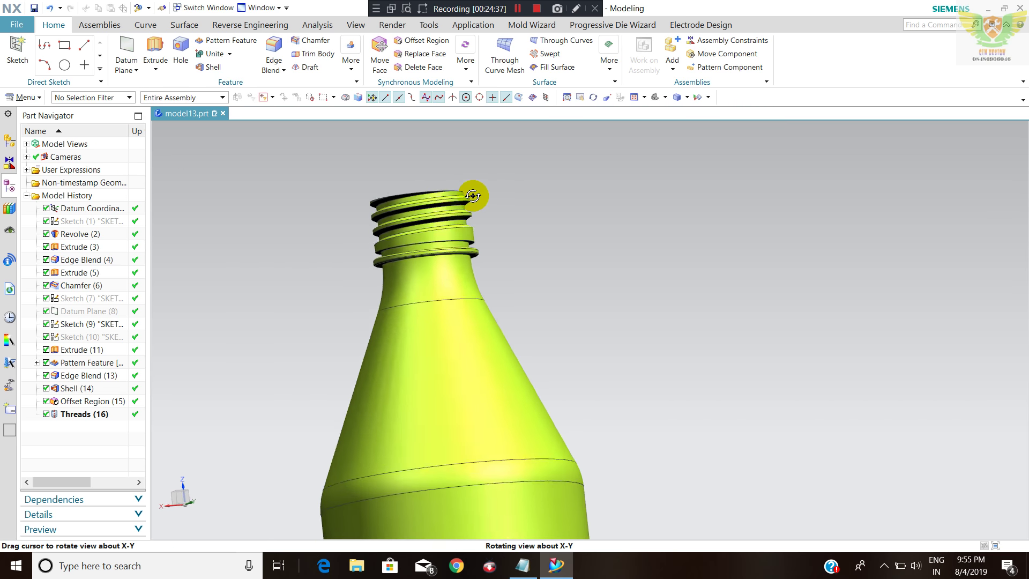
{"action": "middle_click_drag", "start_coordinate": [538, 199], "coordinate": [543, 200]}
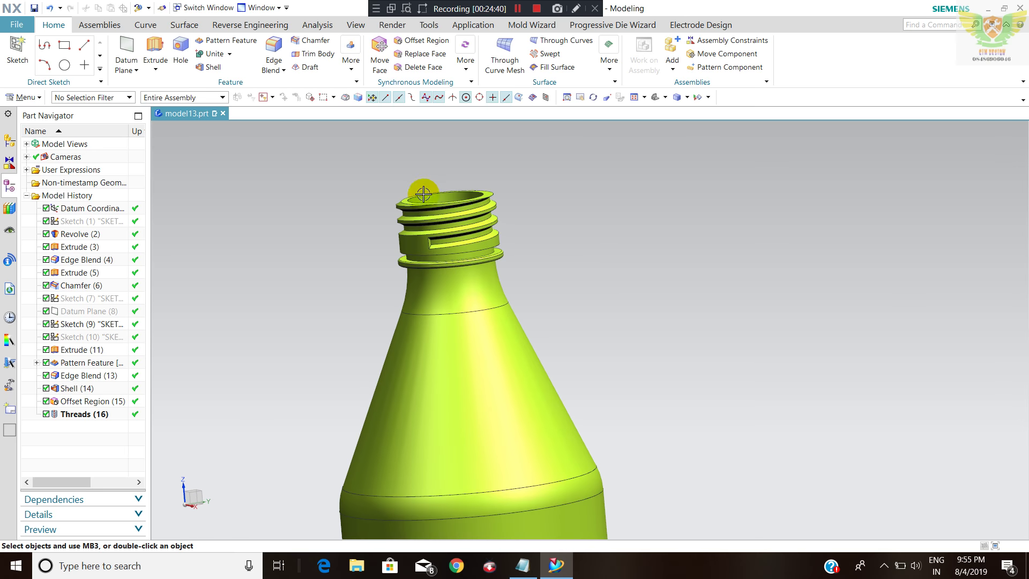
{"action": "scroll", "coordinate": [404, 213], "scroll_direction": "up", "scroll_amount": 2}
{"action": "mouse_move", "coordinate": [403, 213]}
{"action": "middle_mouse_down"}
{"action": "mouse_move", "coordinate": [423, 177]}
{"action": "mouse_move", "coordinate": [374, 231]}
{"action": "middle_mouse_up"}
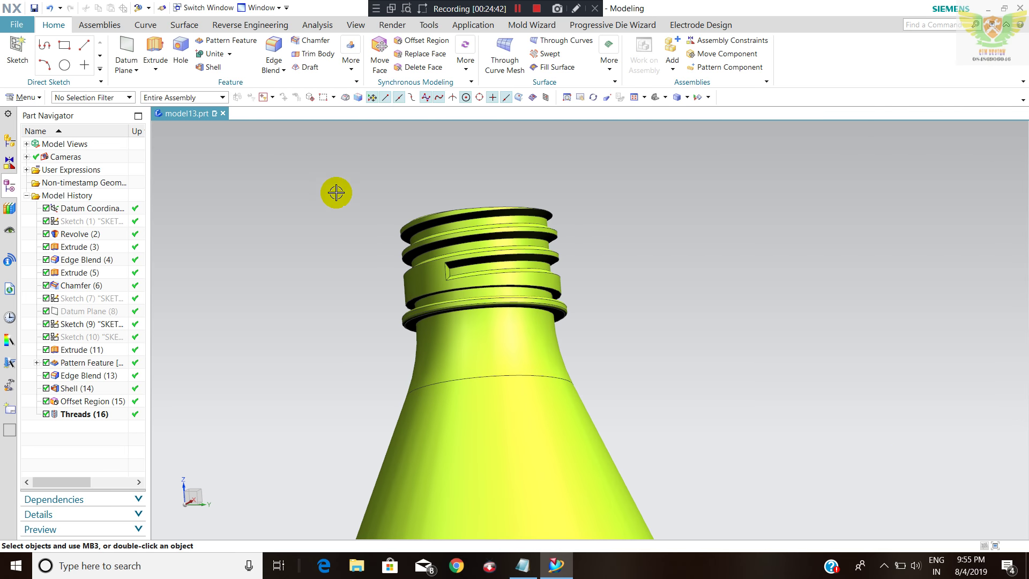
{"action": "left_click", "coordinate": [154, 46]}
- Extrude the neck edge ring with a two-sided offset and the direction flipped upward
{"action": "scroll", "coordinate": [570, 284], "scroll_direction": "up", "scroll_amount": 2}
{"action": "left_click", "coordinate": [565, 283]}
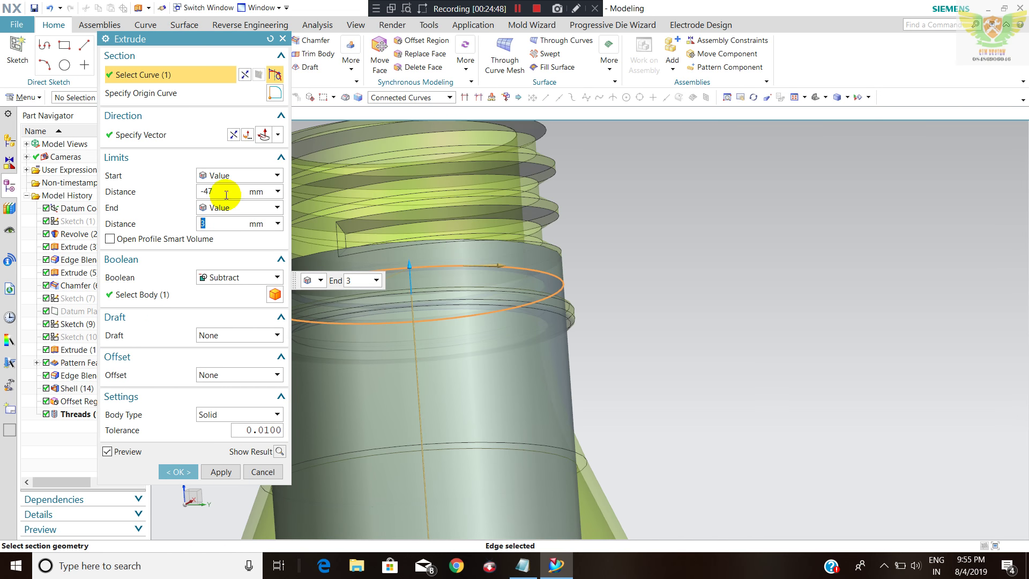
{"action": "scroll", "coordinate": [781, 287], "scroll_direction": "down", "scroll_amount": 3}
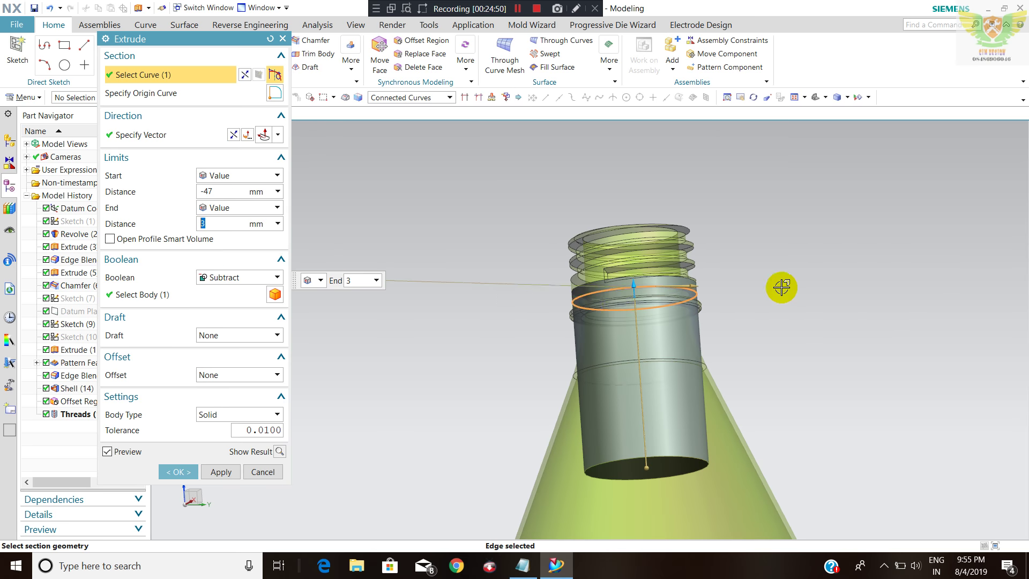
{"action": "left_click", "coordinate": [225, 380]}
{"action": "left_click", "coordinate": [230, 413]}
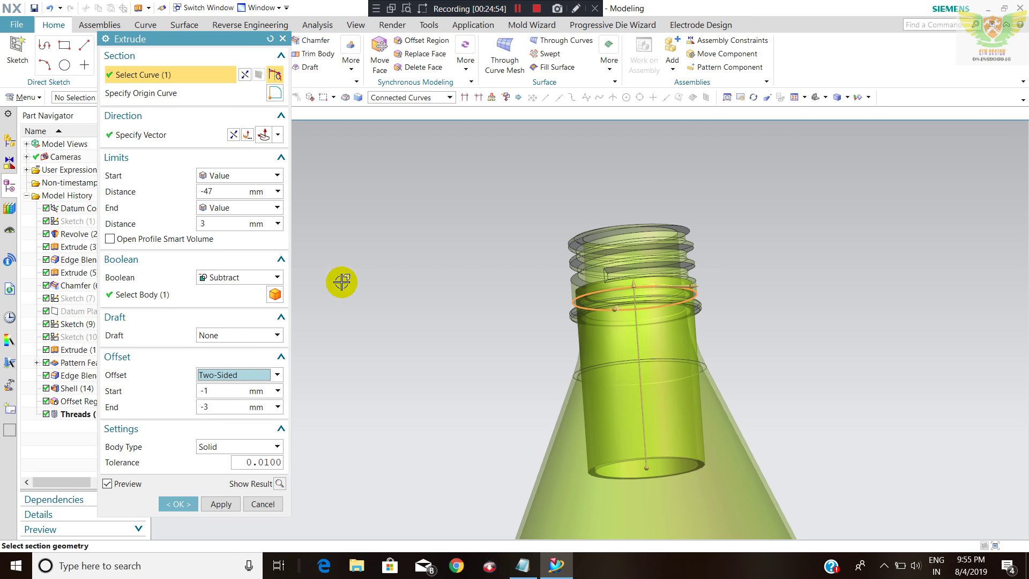
{"action": "left_click", "coordinate": [233, 135]}
{"action": "scroll", "coordinate": [670, 268], "scroll_direction": "up", "scroll_amount": 3}
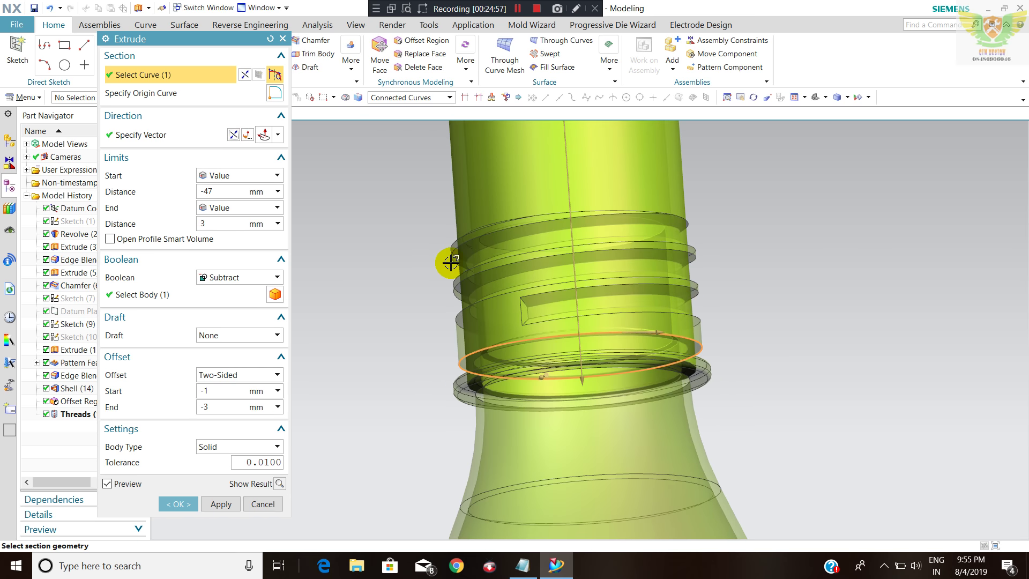
{"action": "middle_click_drag", "start_coordinate": [451, 262], "coordinate": [490, 280]}
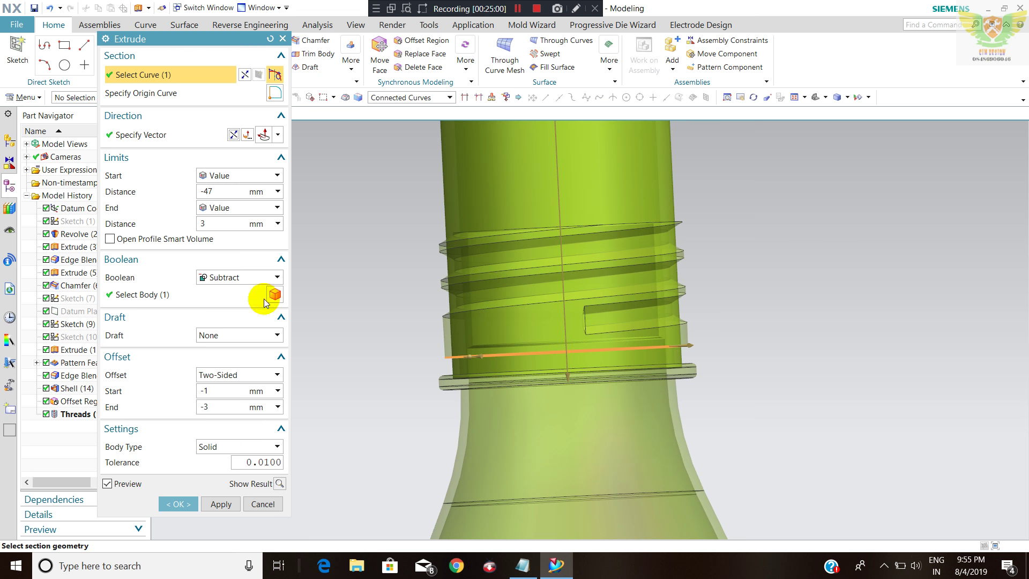
- Set the extrude start to -2 and end to -5, and apply the subtract cut
{"action": "left_click", "coordinate": [221, 193]}
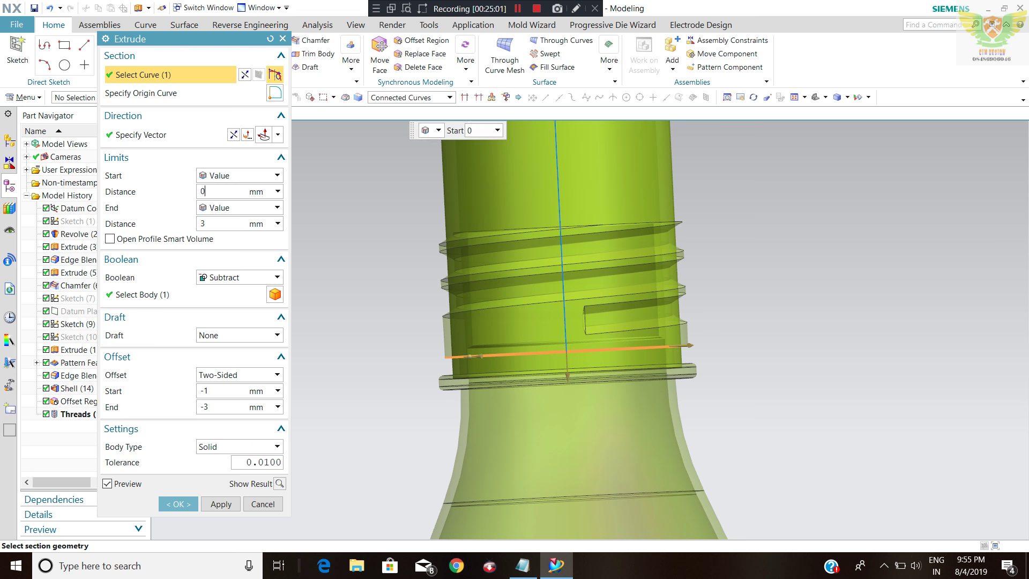
{"action": "left_click", "coordinate": [220, 193]}
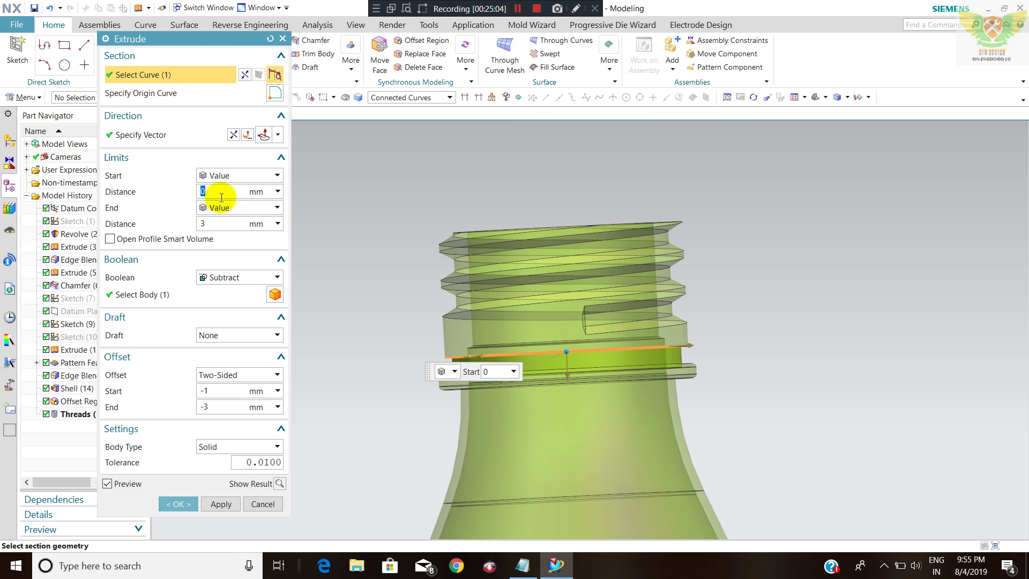
{"action": "type", "text": "2"}
{"action": "left_click", "coordinate": [220, 194]}
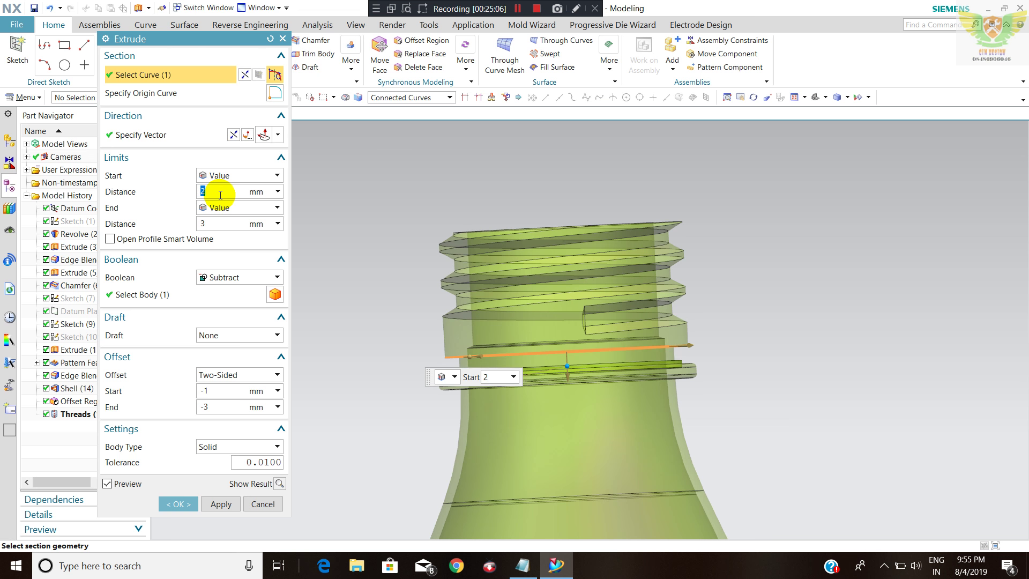
{"action": "type", "text": "-2"}
{"action": "left_click", "coordinate": [220, 194]}
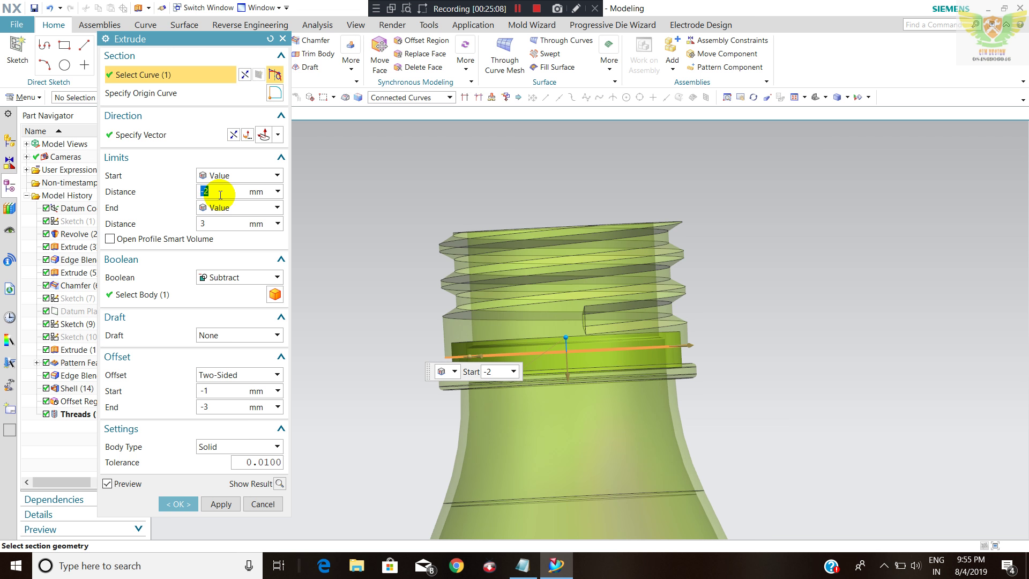
{"action": "left_click", "coordinate": [232, 225]}
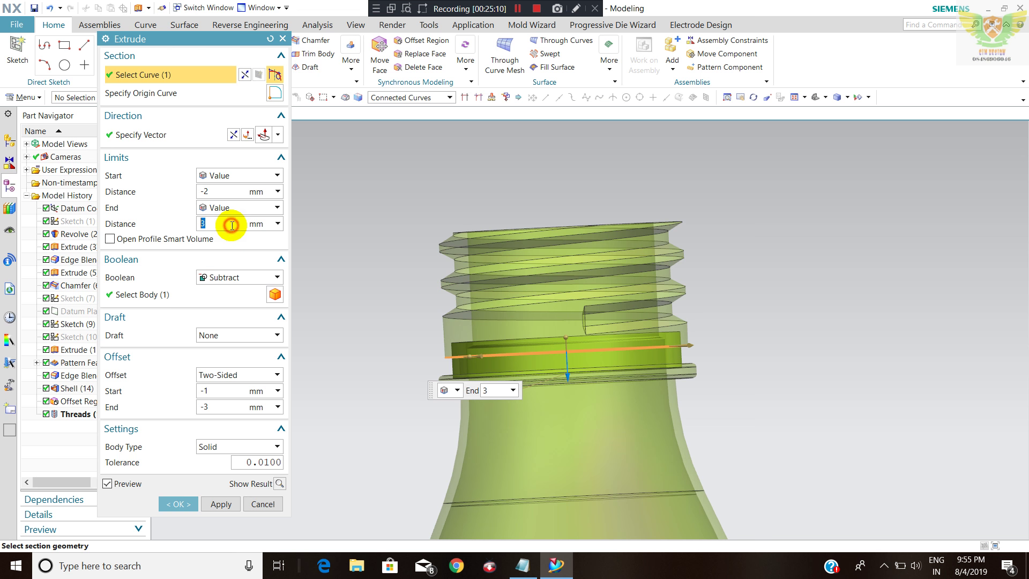
{"action": "type", "text": "-10"}
{"action": "left_click", "coordinate": [232, 225]}
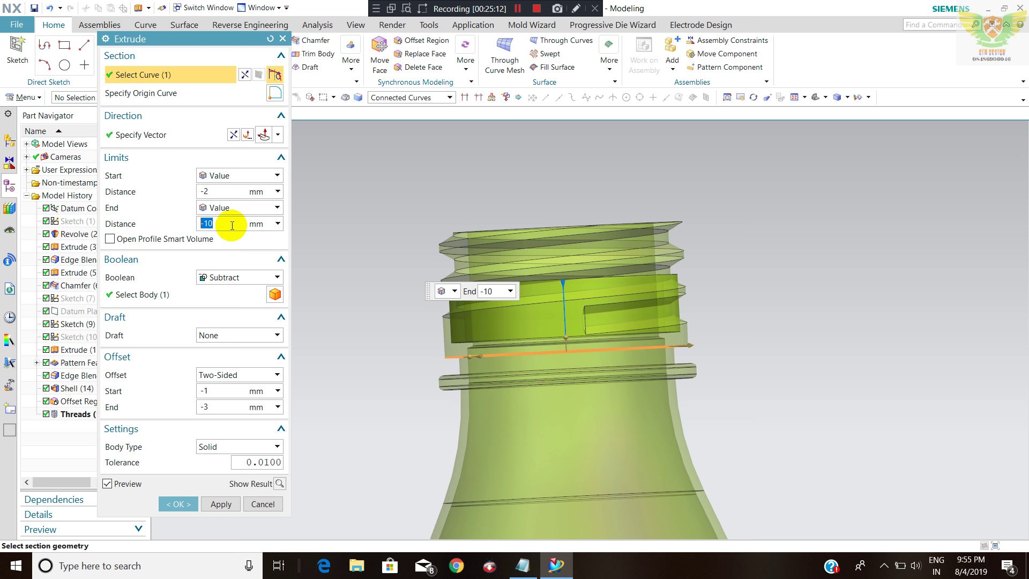
{"action": "type", "text": "-5"}
{"action": "left_click", "coordinate": [232, 225]}
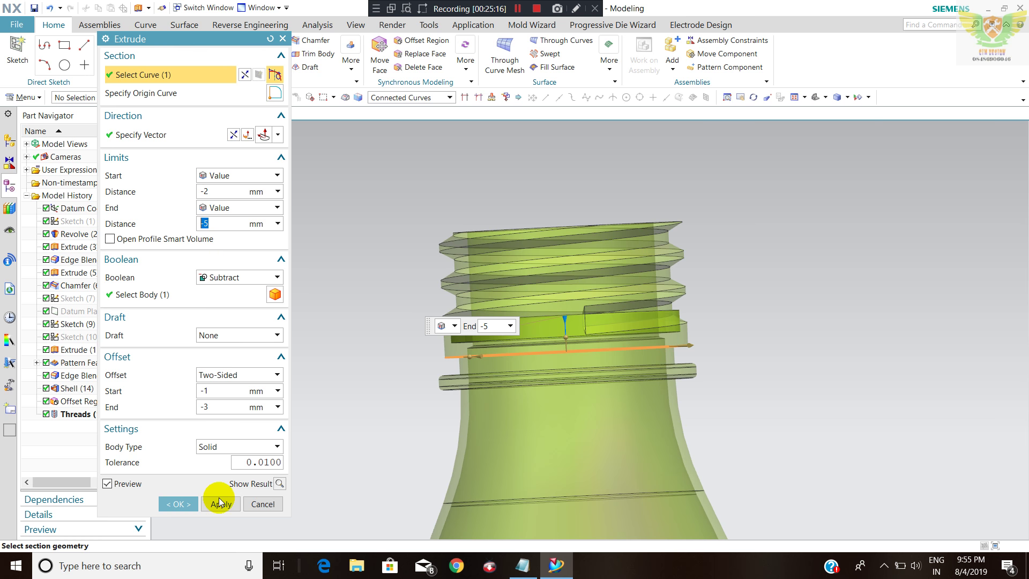
{"action": "left_click", "coordinate": [177, 504]}
{"action": "middle_click_drag", "start_coordinate": [556, 266], "coordinate": [616, 284]}
- Edit Extrude (17) to change the offset start to 0
{"action": "double_click", "coordinate": [81, 426]}
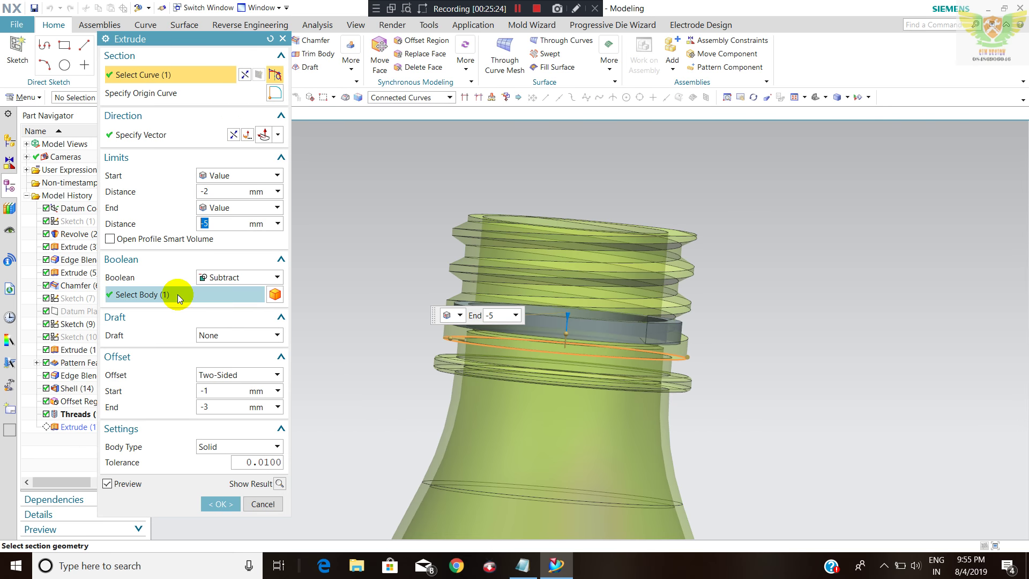
{"action": "left_click", "coordinate": [178, 294]}
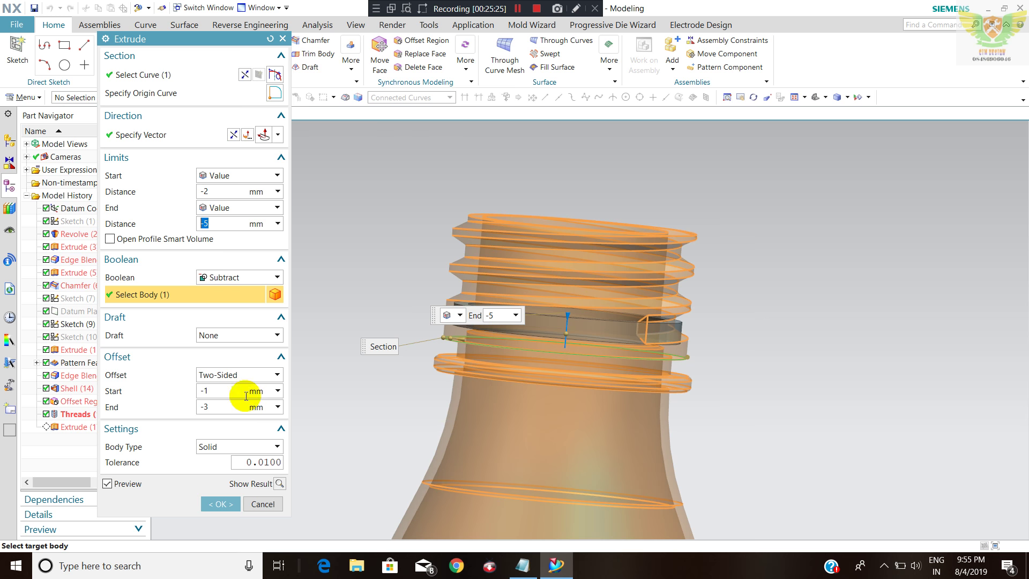
{"action": "left_click", "coordinate": [224, 395]}
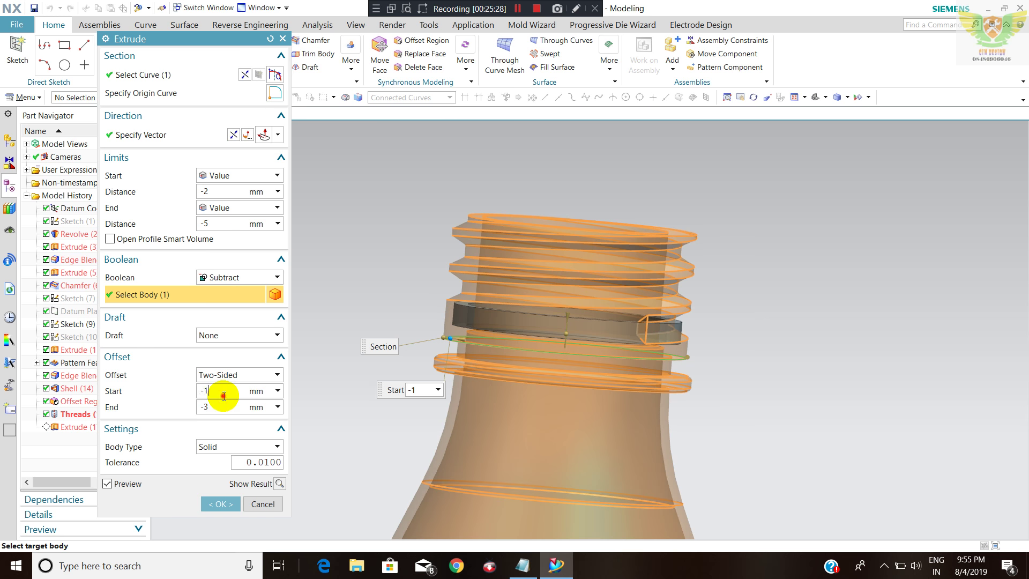
{"action": "type", "text": "0"}
{"action": "key", "text": "Return"}
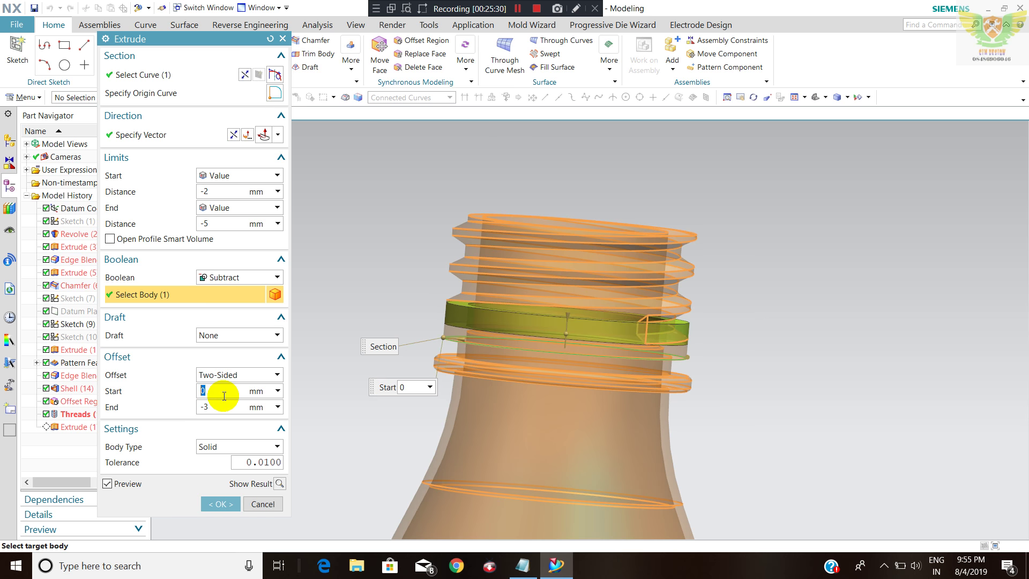
{"action": "left_click", "coordinate": [221, 504]}
{"action": "mouse_move", "coordinate": [394, 299]}
{"action": "middle_mouse_down"}
{"action": "mouse_move", "coordinate": [463, 289]}
{"action": "mouse_move", "coordinate": [461, 277]}
{"action": "mouse_move", "coordinate": [453, 284]}
{"action": "mouse_move", "coordinate": [470, 293]}
{"action": "mouse_move", "coordinate": [453, 313]}
{"action": "middle_mouse_up"}
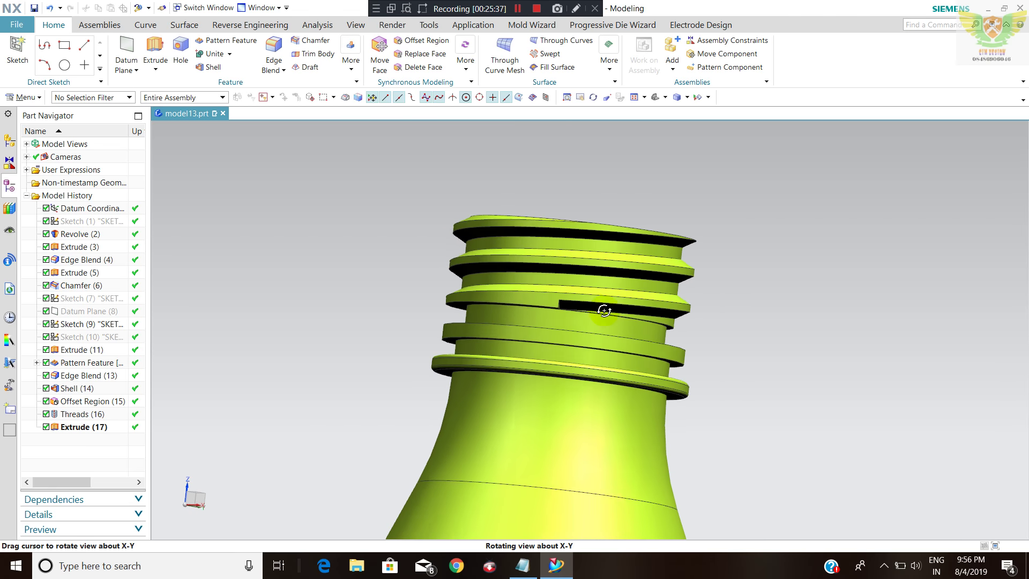
- Recheck Extrude (17)'s settings, keep the cut, and inspect the groove on the neck
{"action": "double_click", "coordinate": [91, 427]}
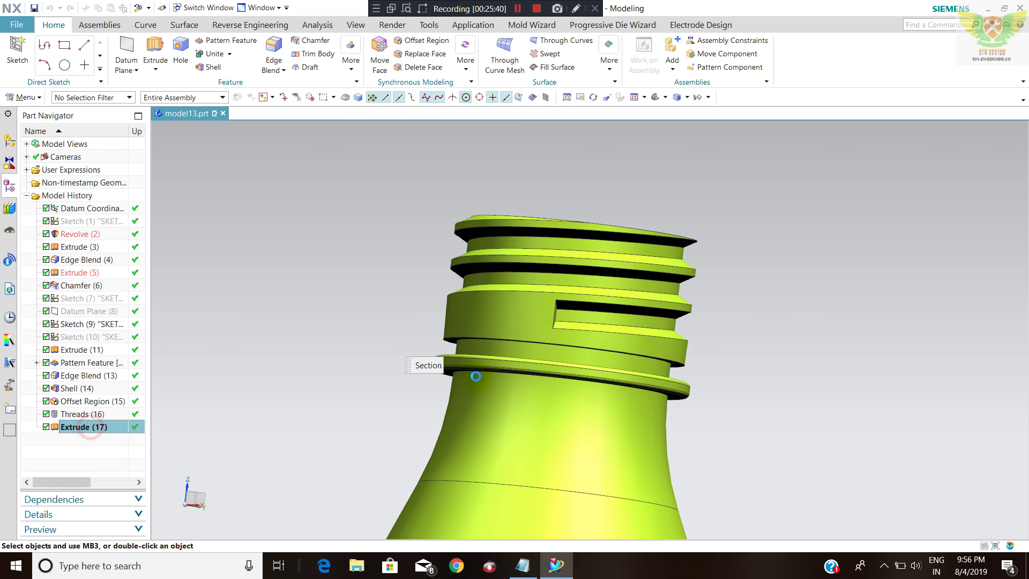
{"action": "mouse_move", "coordinate": [566, 310]}
{"action": "middle_mouse_down"}
{"action": "mouse_move", "coordinate": [551, 321]}
{"action": "mouse_move", "coordinate": [491, 307]}
{"action": "middle_mouse_up"}
{"action": "scroll", "coordinate": [519, 322], "scroll_direction": "up", "scroll_amount": 3}
{"action": "scroll", "coordinate": [497, 303], "scroll_direction": "up", "scroll_amount": 2}
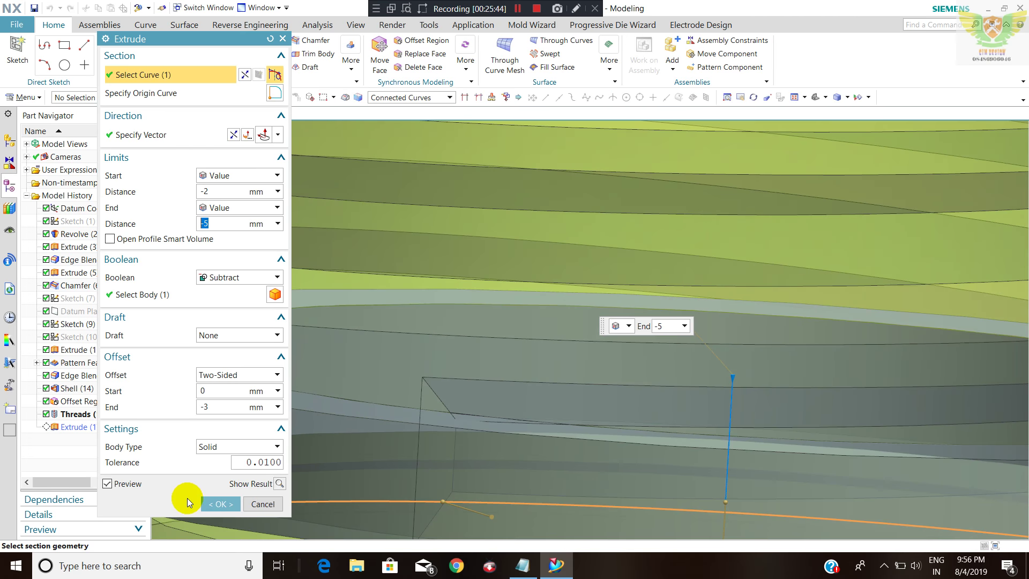
{"action": "left_click", "coordinate": [221, 504]}
{"action": "scroll", "coordinate": [544, 328], "scroll_direction": "down", "scroll_amount": 5}
{"action": "mouse_move", "coordinate": [581, 272]}
{"action": "middle_mouse_down"}
{"action": "mouse_move", "coordinate": [551, 259]}
{"action": "mouse_move", "coordinate": [530, 267]}
{"action": "mouse_move", "coordinate": [558, 264]}
{"action": "mouse_move", "coordinate": [548, 279]}
{"action": "mouse_move", "coordinate": [528, 268]}
{"action": "mouse_move", "coordinate": [531, 280]}
{"action": "middle_mouse_up"}
{"action": "scroll", "coordinate": [555, 270], "scroll_direction": "down", "scroll_amount": 3}
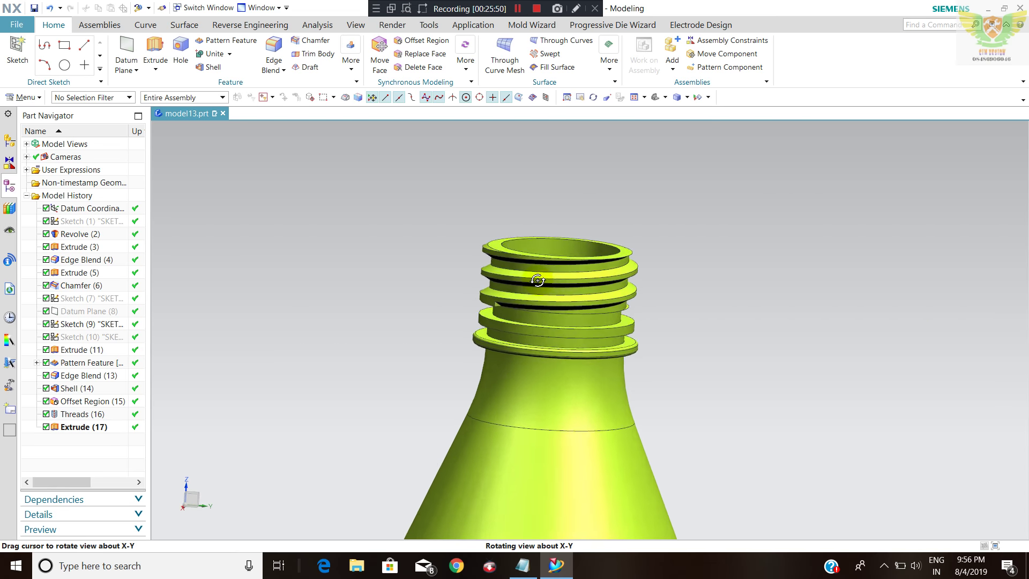
{"action": "scroll", "coordinate": [619, 274], "scroll_direction": "up", "scroll_amount": 2}
{"action": "left_click", "coordinate": [303, 40]}
- Chamfer the neck ring edge with a 3 mm distance at a 20° angle
{"action": "left_click", "coordinate": [423, 306]}
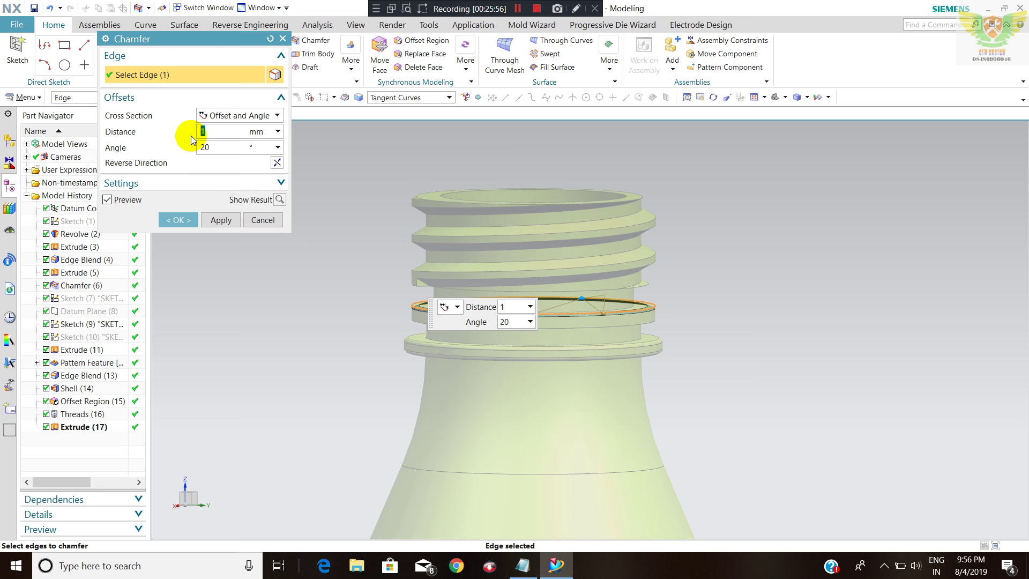
{"action": "type", "text": "2"}
{"action": "key", "text": "Return"}
{"action": "type", "text": "3"}
{"action": "key", "text": "Return"}
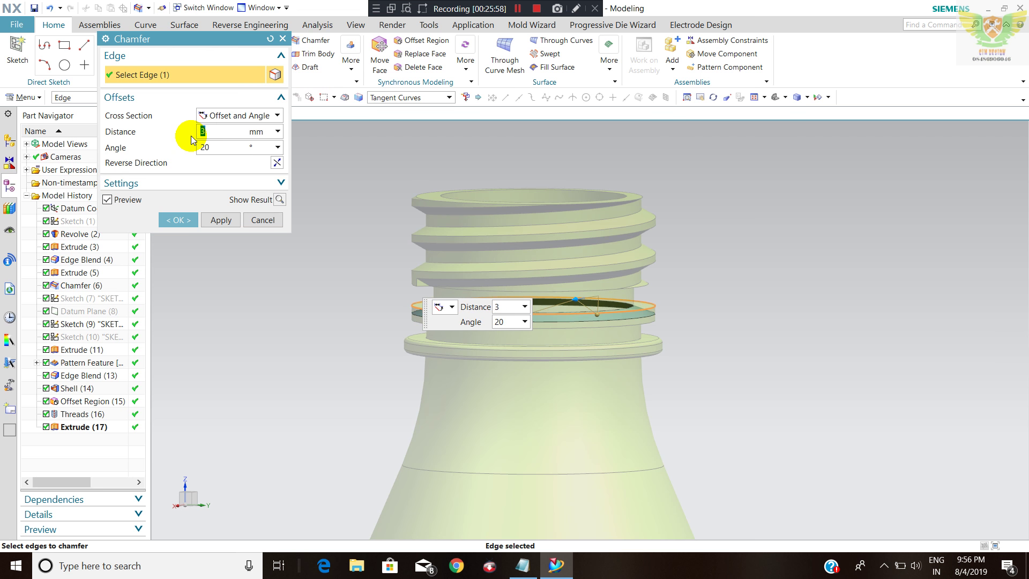
{"action": "left_click", "coordinate": [178, 219]}
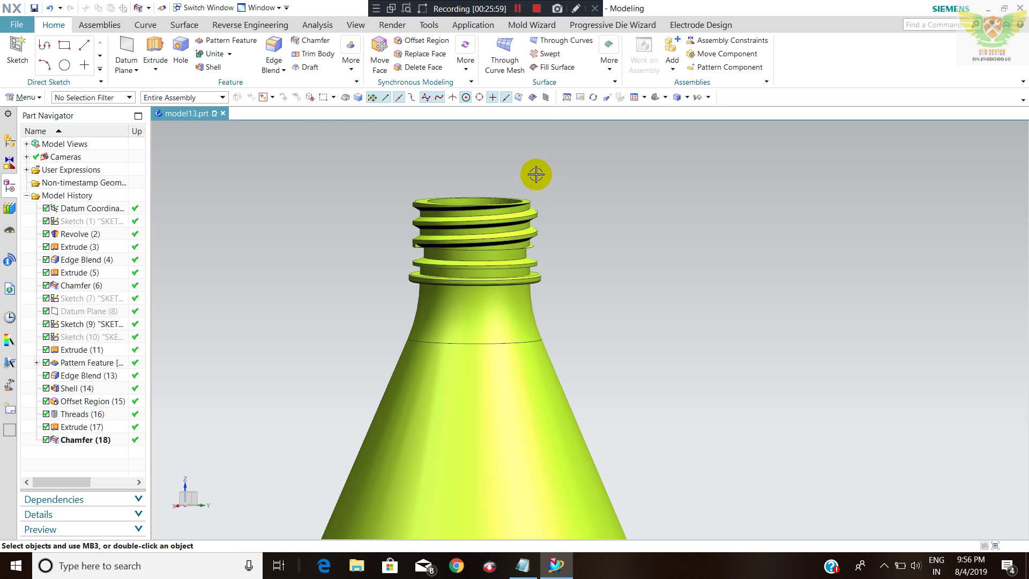
{"action": "mouse_move", "coordinate": [494, 228]}
{"action": "middle_mouse_down"}
{"action": "mouse_move", "coordinate": [462, 195]}
{"action": "mouse_move", "coordinate": [519, 133]}
{"action": "middle_mouse_up"}
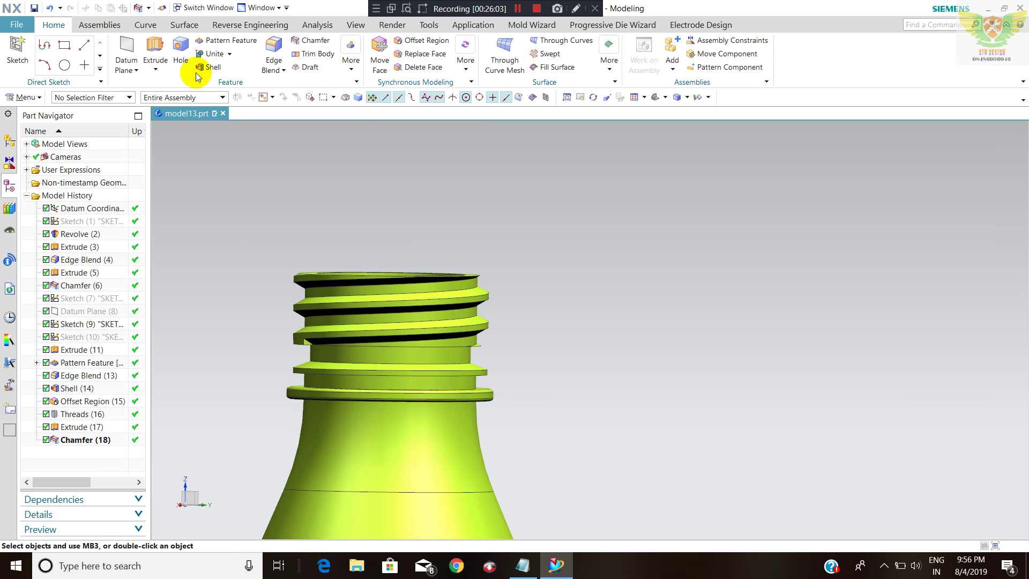
- Extrude the chamfer edge from -12 to -18 mm
{"action": "left_click", "coordinate": [156, 53]}
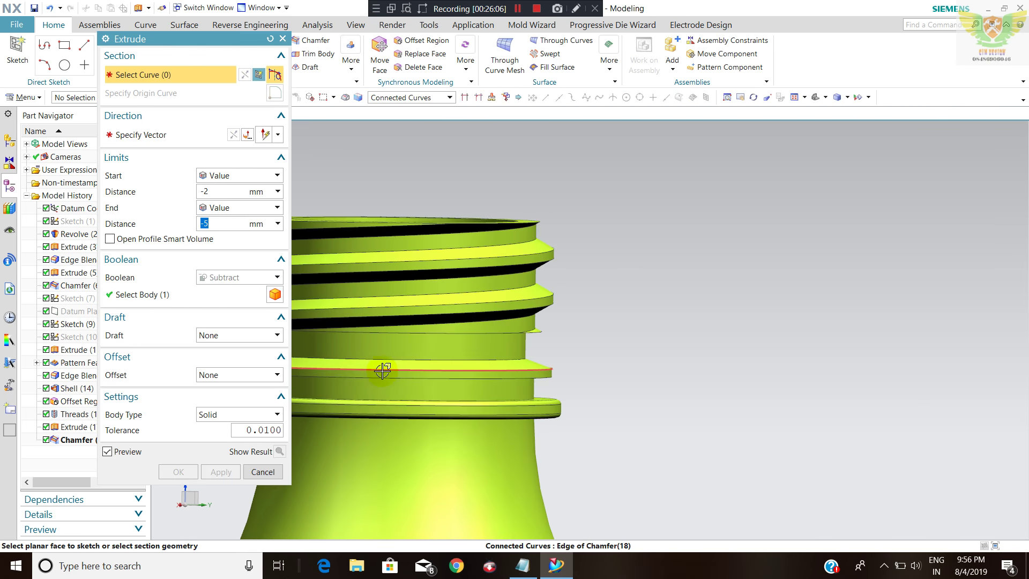
{"action": "left_click", "coordinate": [381, 370]}
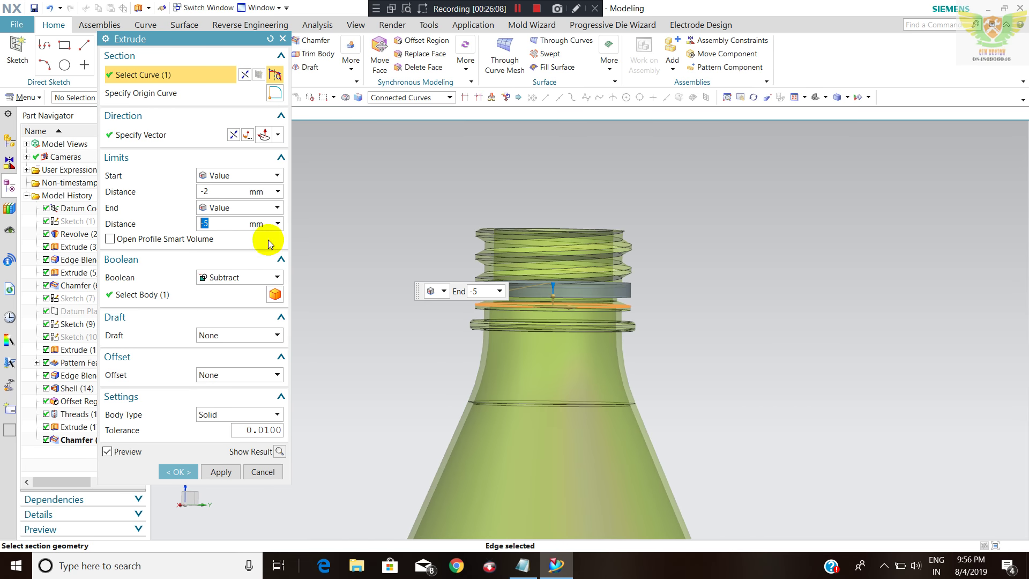
{"action": "type", "text": "-12"}
{"action": "key", "text": "Return"}
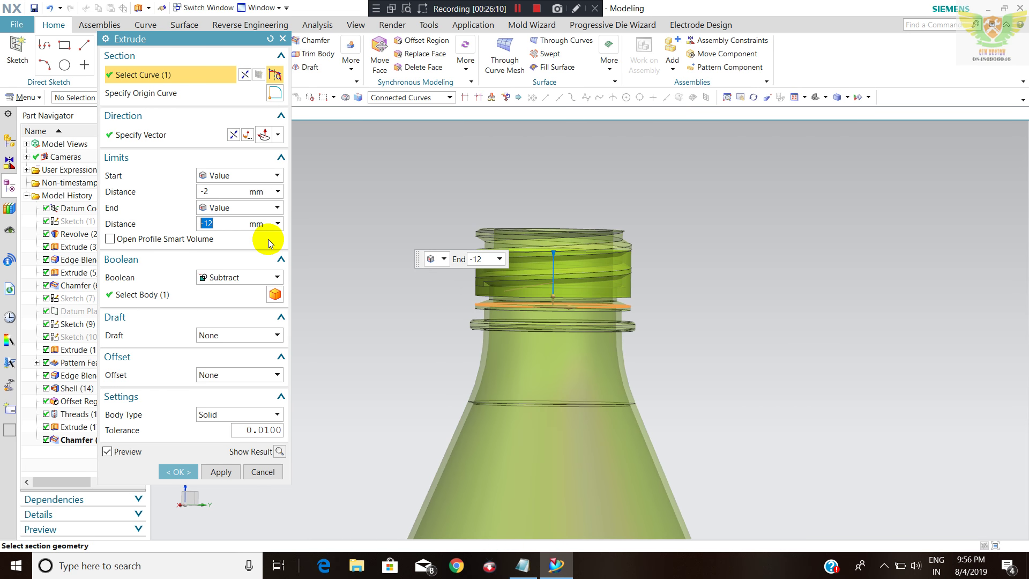
{"action": "left_click", "coordinate": [231, 193]}
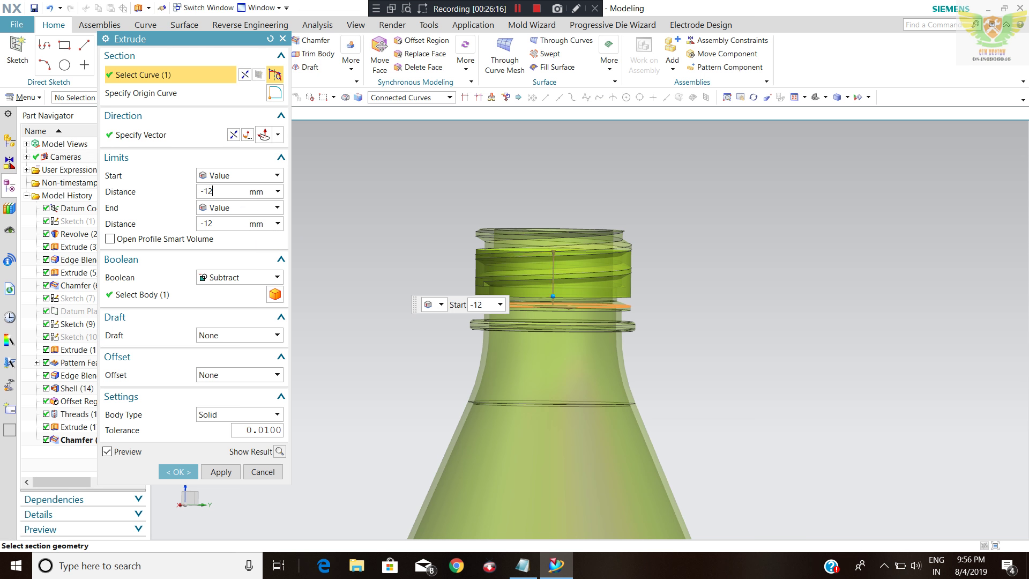
{"action": "key", "text": "Return"}
{"action": "left_click", "coordinate": [232, 224]}
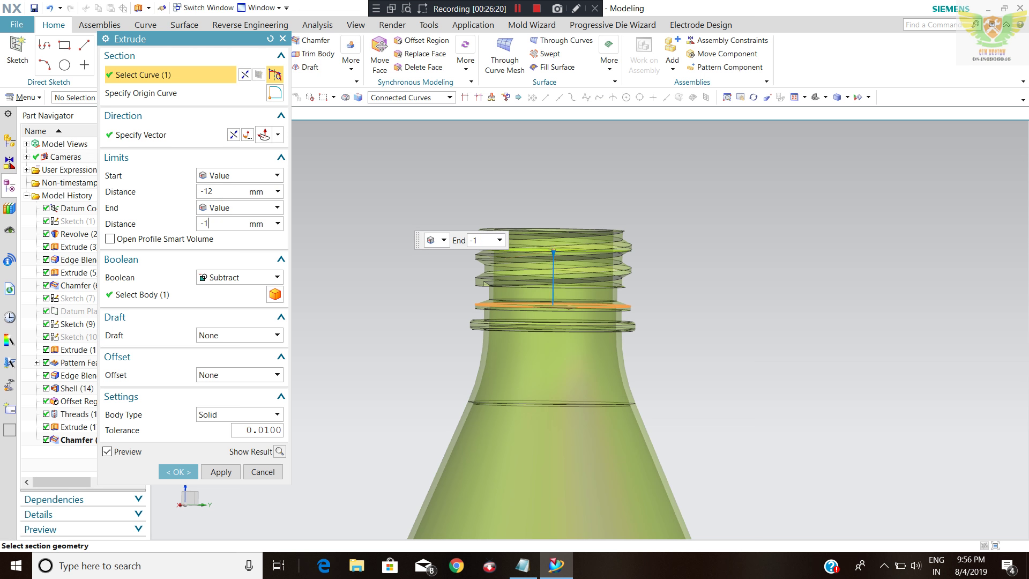
{"action": "type", "text": "8"}
{"action": "key", "text": "Return"}
{"action": "scroll", "coordinate": [571, 297], "scroll_direction": "up", "scroll_amount": 3}
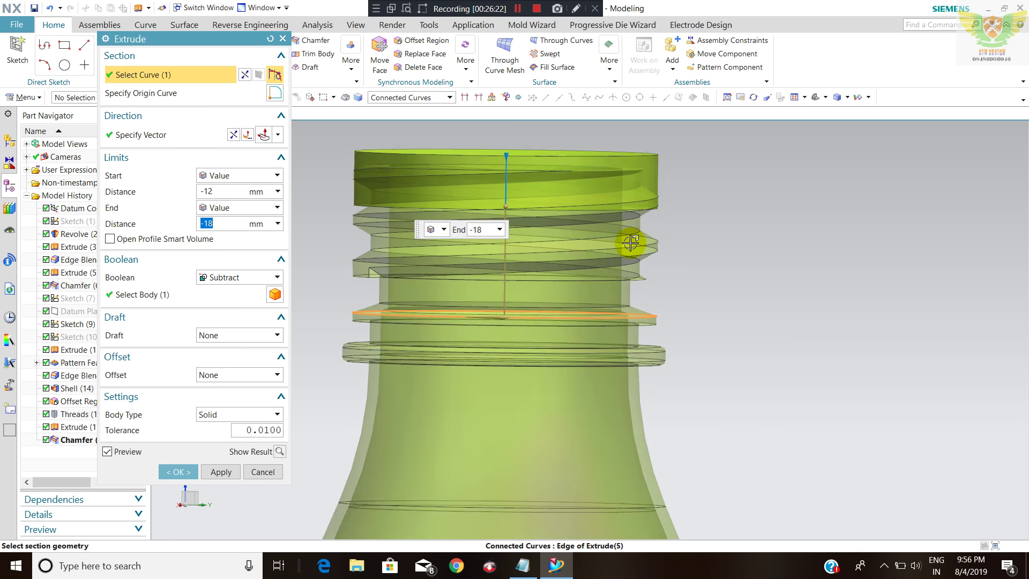
{"action": "scroll", "coordinate": [638, 239], "scroll_direction": "up", "scroll_amount": 2}
- Give the extrusion a two-sided offset and apply it as a subtract cut
{"action": "left_click", "coordinate": [219, 376]}
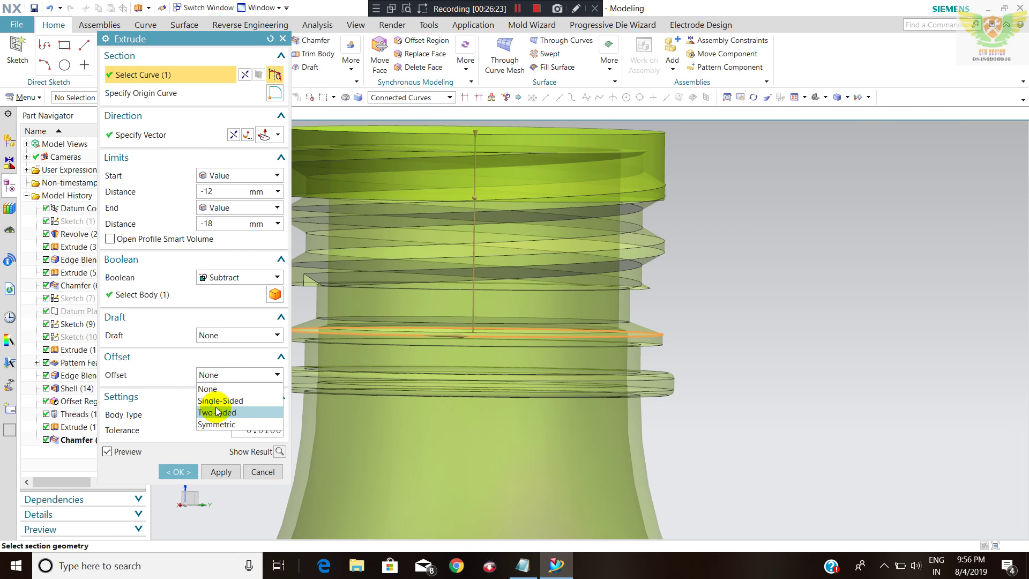
{"action": "left_click", "coordinate": [218, 413]}
{"action": "scroll", "coordinate": [632, 272], "scroll_direction": "down", "scroll_amount": 3}
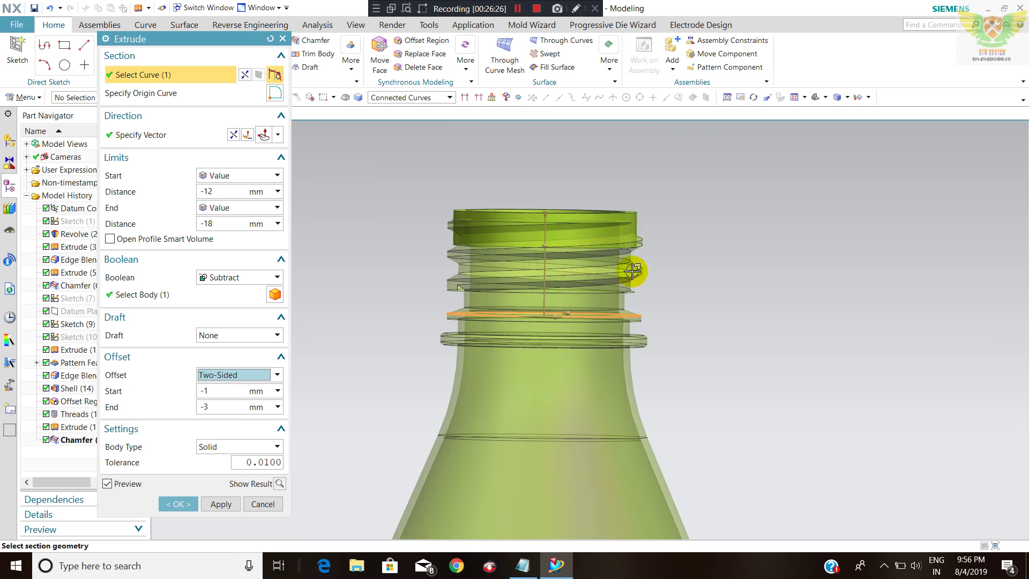
{"action": "scroll", "coordinate": [460, 274], "scroll_direction": "up", "scroll_amount": 2}
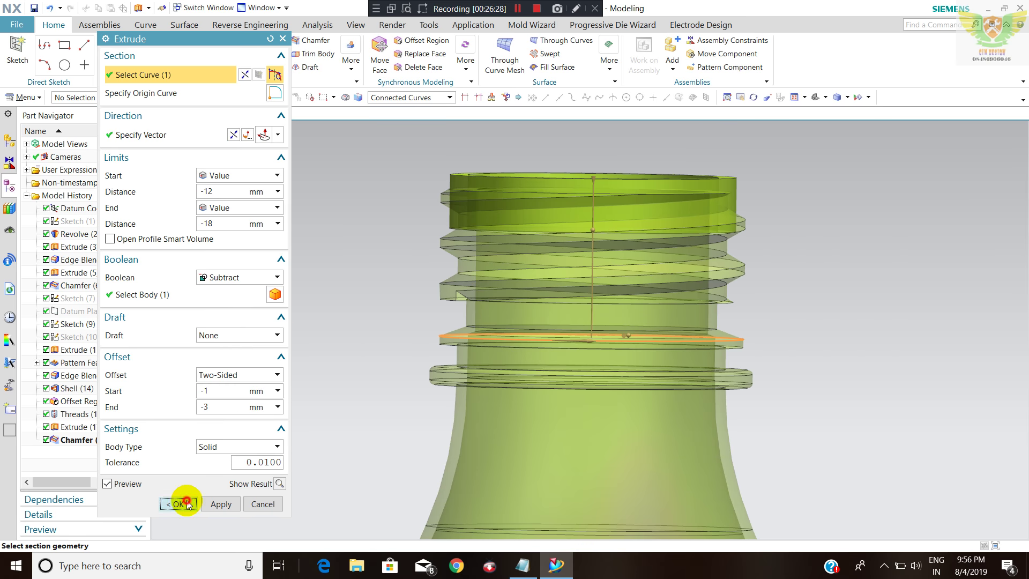
{"action": "left_click", "coordinate": [179, 504]}
{"action": "middle_click_drag", "start_coordinate": [499, 226], "coordinate": [427, 272]}
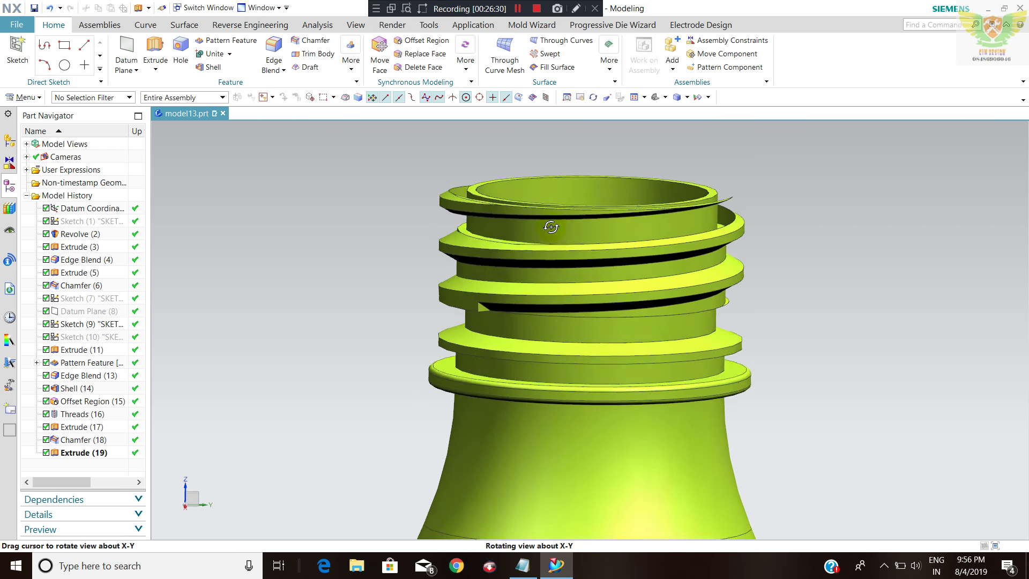
- Fix the failed Extrude (19) by setting its offset end to -3
{"action": "double_click", "coordinate": [77, 454]}
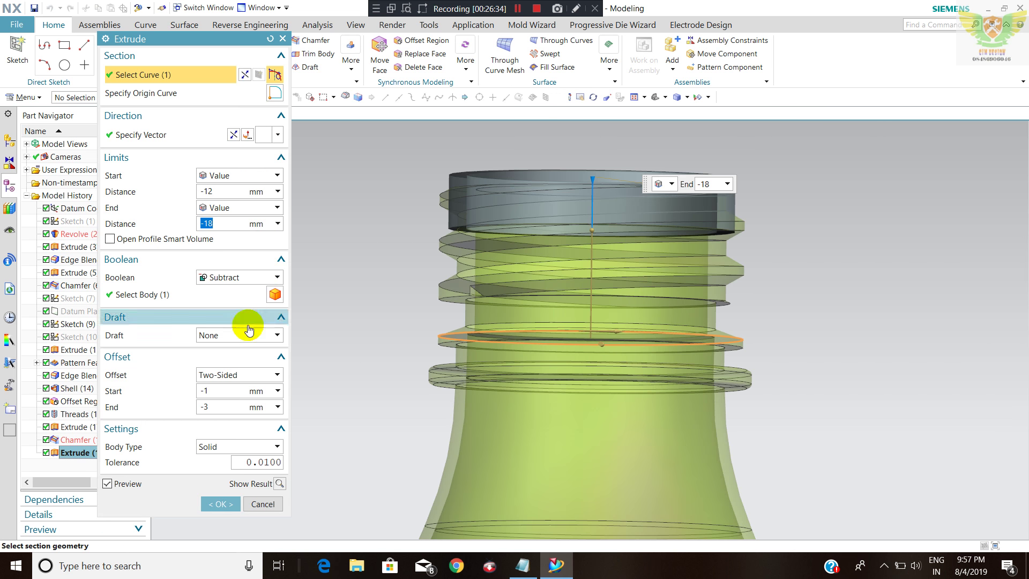
{"action": "double_click", "coordinate": [217, 407]}
{"action": "type", "text": "0"}
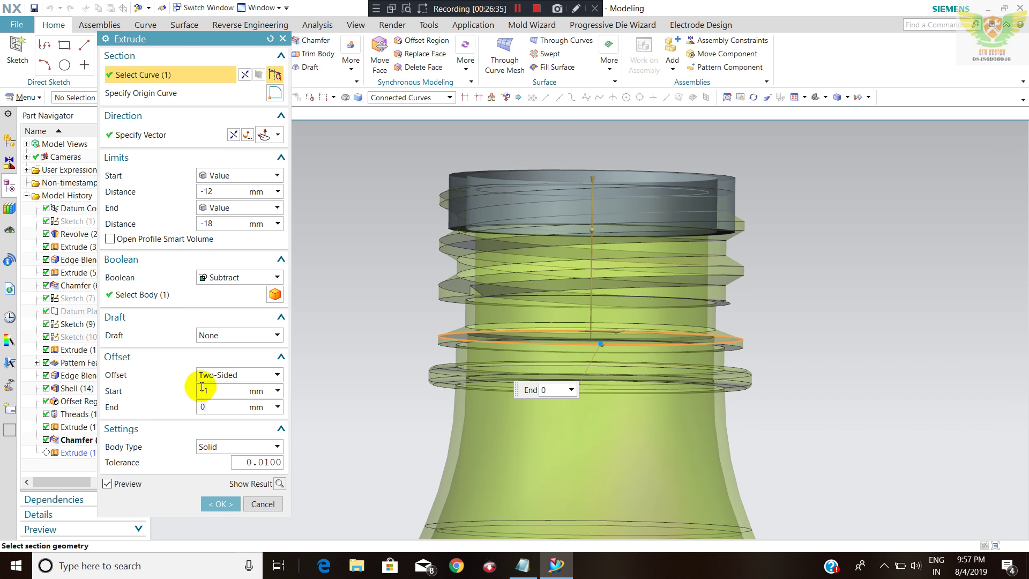
{"action": "key", "text": "Return"}
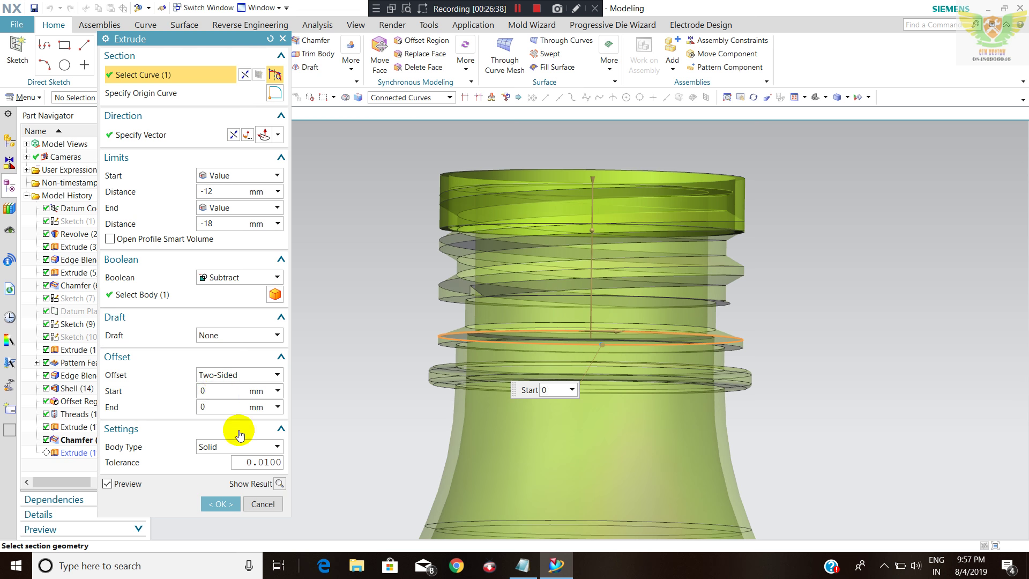
{"action": "left_click", "coordinate": [220, 504]}
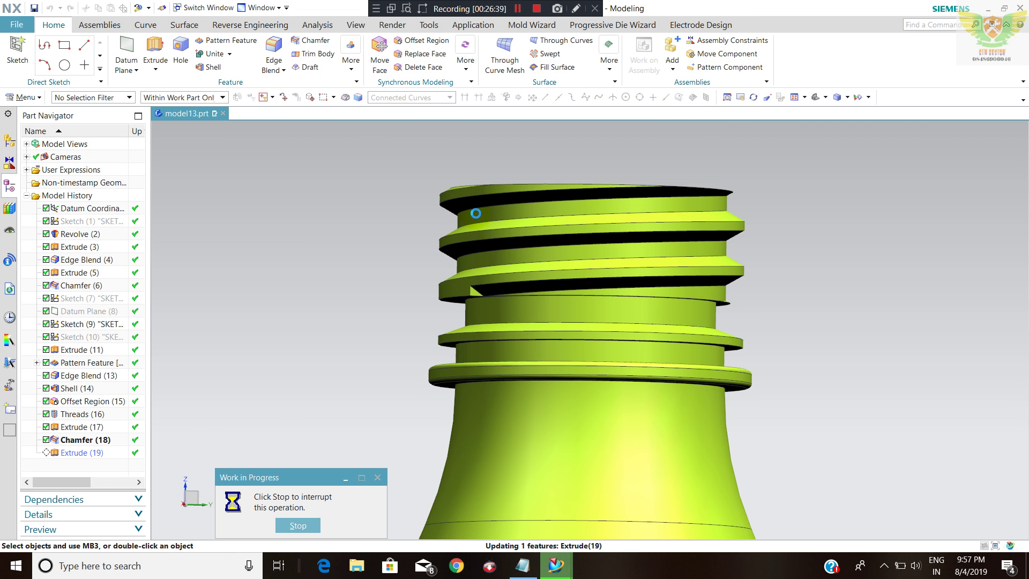
{"action": "left_click", "coordinate": [1019, 119]}
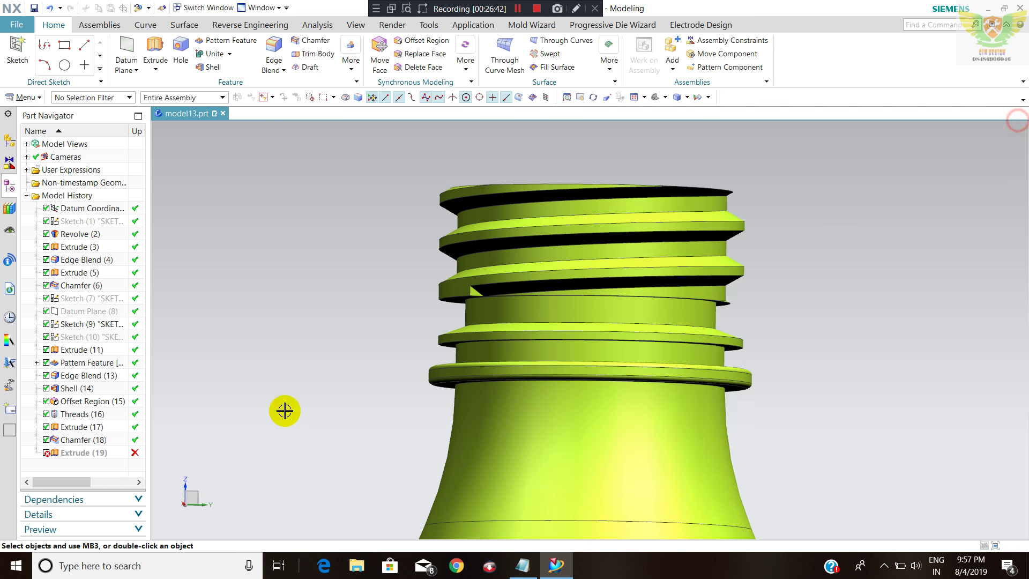
{"action": "double_click", "coordinate": [97, 455]}
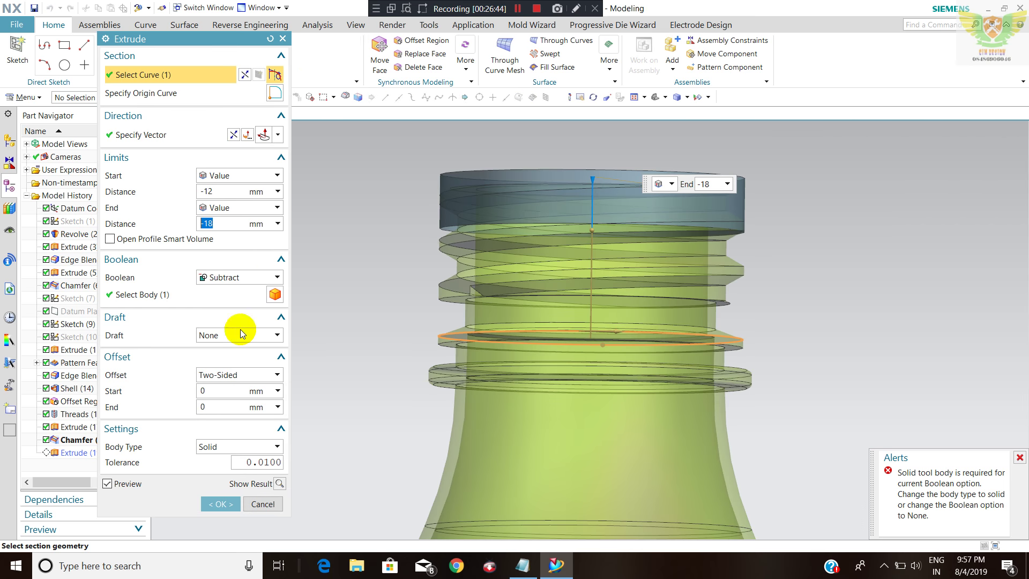
{"action": "middle_click_drag", "start_coordinate": [460, 234], "coordinate": [456, 261]}
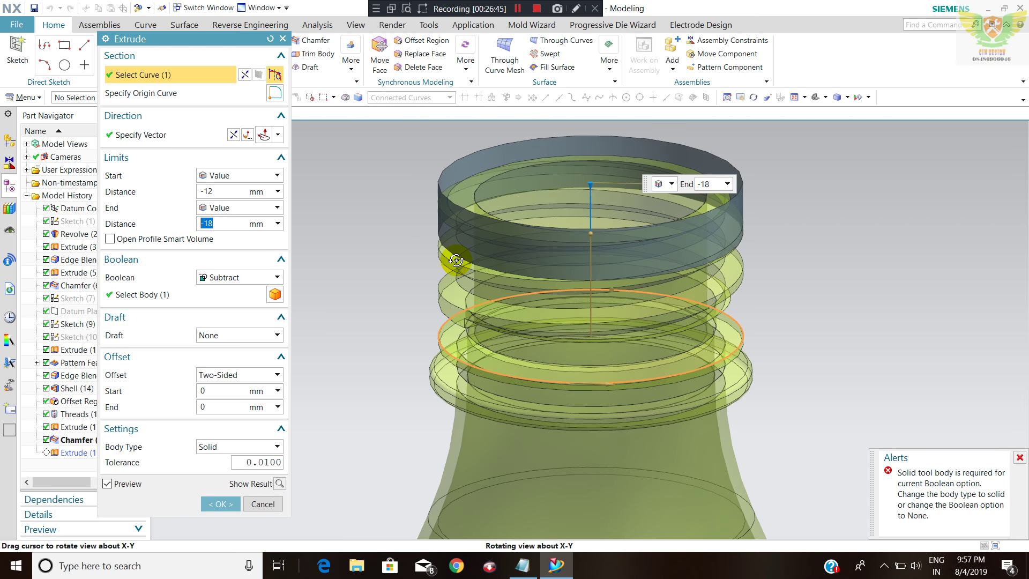
{"action": "left_click", "coordinate": [240, 407]}
{"action": "type", "text": "-3"}
{"action": "left_click", "coordinate": [206, 408]}
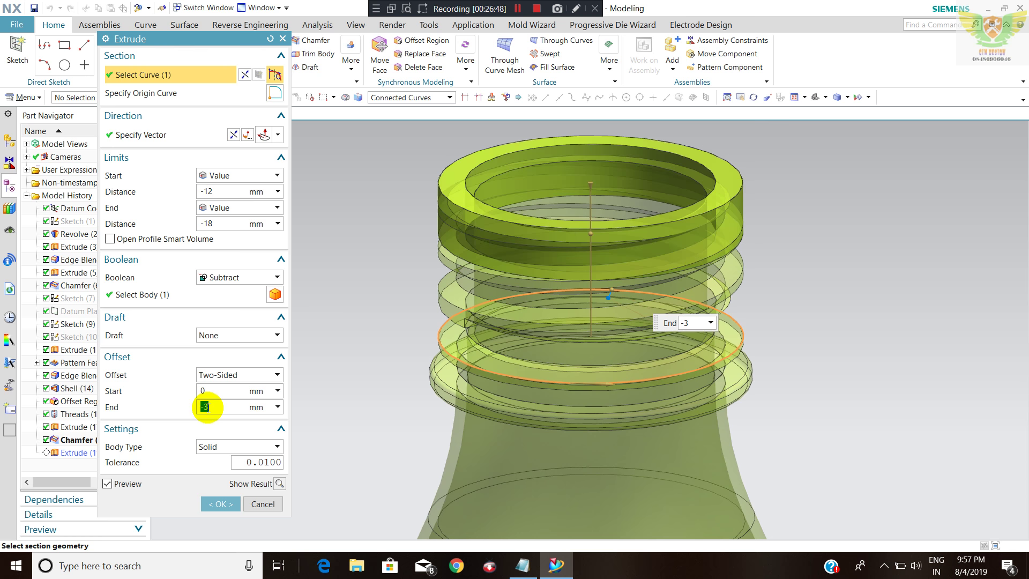
{"action": "left_click", "coordinate": [213, 508]}
{"action": "mouse_move", "coordinate": [413, 257]}
{"action": "middle_mouse_down"}
{"action": "mouse_move", "coordinate": [351, 252]}
{"action": "mouse_move", "coordinate": [409, 260]}
{"action": "mouse_move", "coordinate": [424, 207]}
{"action": "mouse_move", "coordinate": [495, 291]}
{"action": "mouse_move", "coordinate": [524, 246]}
{"action": "mouse_move", "coordinate": [558, 271]}
{"action": "mouse_move", "coordinate": [565, 257]}
{"action": "mouse_move", "coordinate": [632, 251]}
{"action": "mouse_move", "coordinate": [540, 244]}
{"action": "mouse_move", "coordinate": [536, 269]}
{"action": "mouse_move", "coordinate": [561, 274]}
{"action": "mouse_move", "coordinate": [526, 248]}
{"action": "middle_mouse_up"}
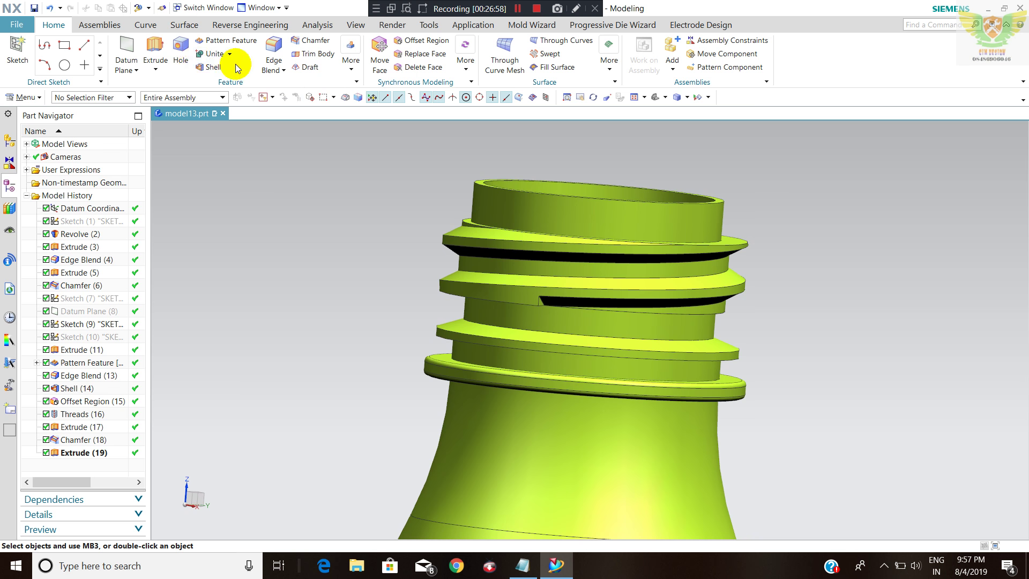
- Split the bottle body with a plane on the thread face, creating Split Body (20)
{"action": "left_click", "coordinate": [185, 27]}
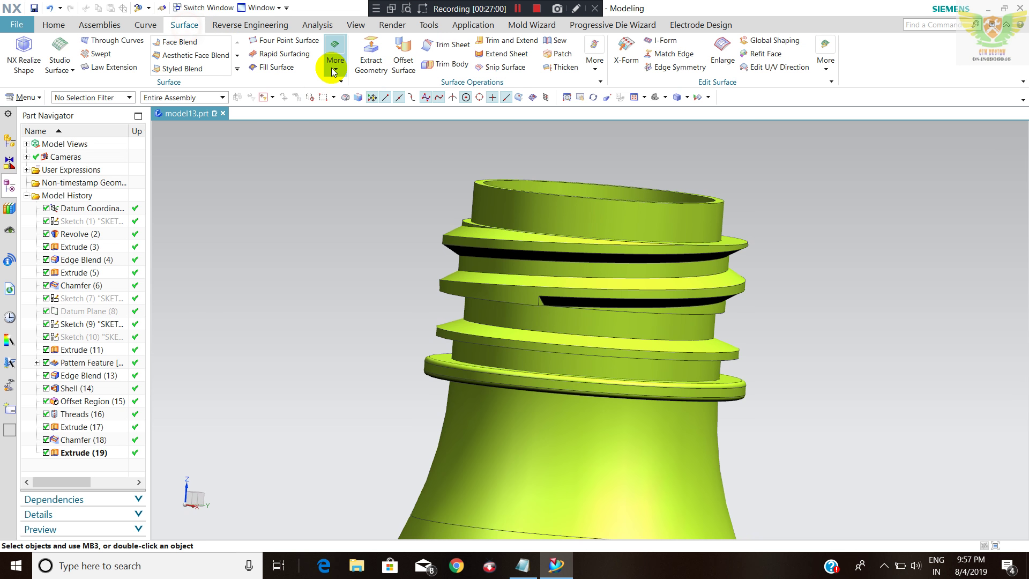
{"action": "left_click", "coordinate": [335, 66]}
{"action": "left_click", "coordinate": [212, 172]}
{"action": "left_click", "coordinate": [58, 26]}
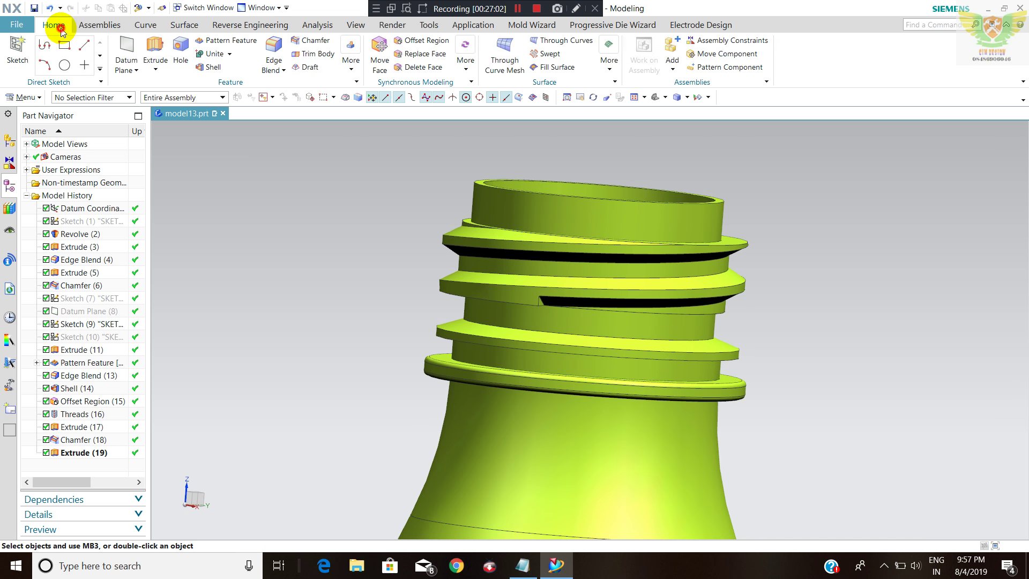
{"action": "left_click", "coordinate": [350, 62]}
{"action": "left_click", "coordinate": [360, 115]}
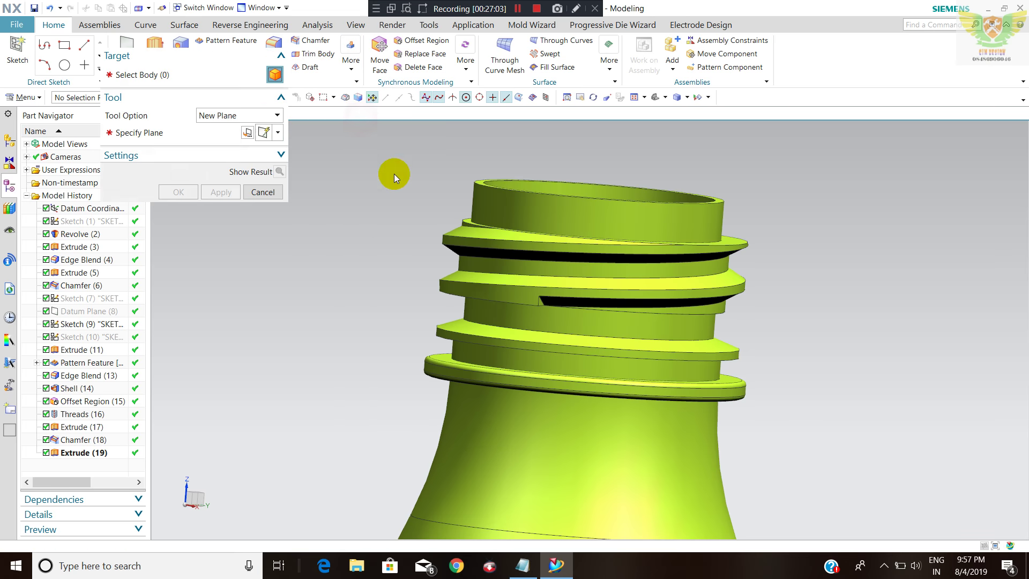
{"action": "left_click", "coordinate": [557, 253]}
{"action": "left_click", "coordinate": [231, 134]}
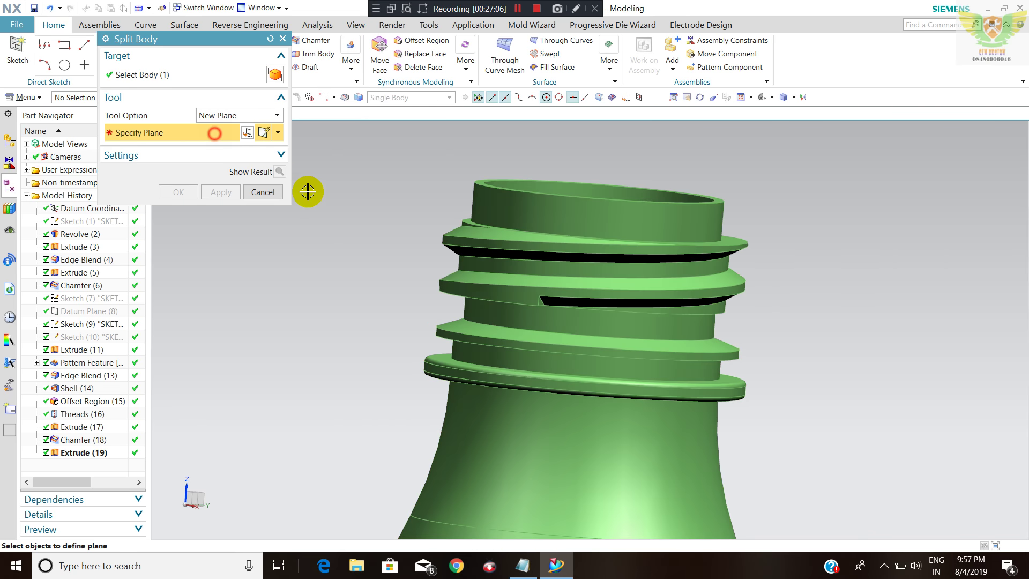
{"action": "scroll", "coordinate": [535, 297], "scroll_direction": "down", "scroll_amount": 3}
{"action": "scroll", "coordinate": [538, 287], "scroll_direction": "down", "scroll_amount": 3}
{"action": "middle_click_drag", "start_coordinate": [538, 287], "coordinate": [462, 192]}
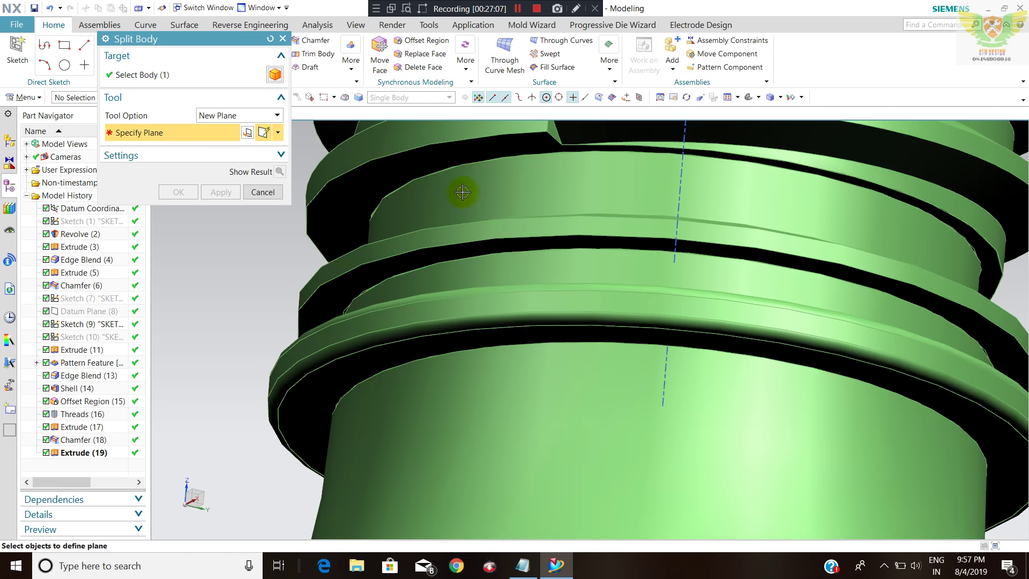
{"action": "left_click", "coordinate": [441, 155]}
{"action": "left_click", "coordinate": [173, 196]}
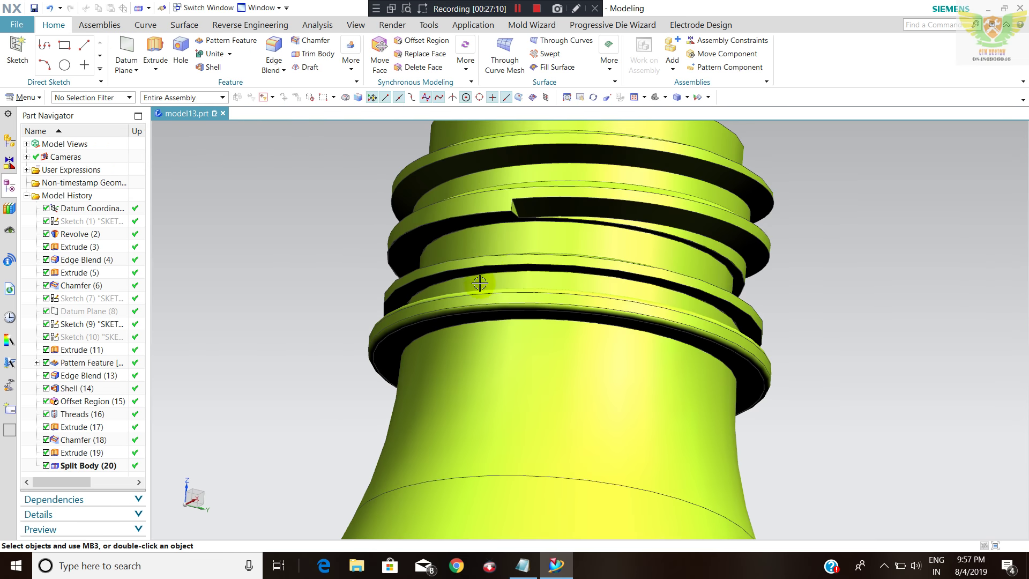
{"action": "middle_click_drag", "start_coordinate": [516, 218], "coordinate": [483, 252]}
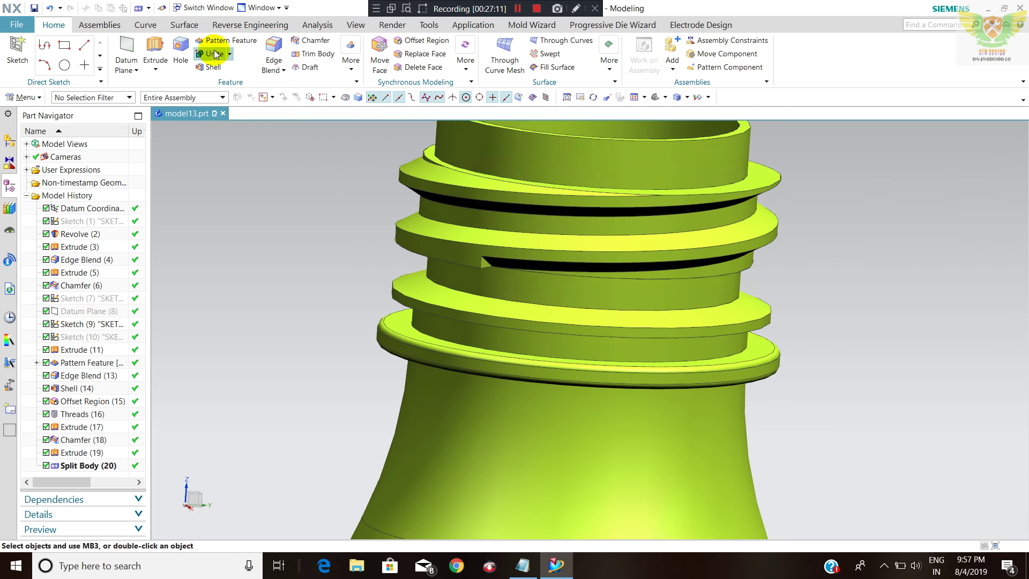
- Split the upper neck body with a plane from the triangular notch face
{"action": "left_click", "coordinate": [141, 7]}
{"action": "left_click", "coordinate": [490, 220]}
{"action": "scroll", "coordinate": [487, 256], "scroll_direction": "up", "scroll_amount": 3}
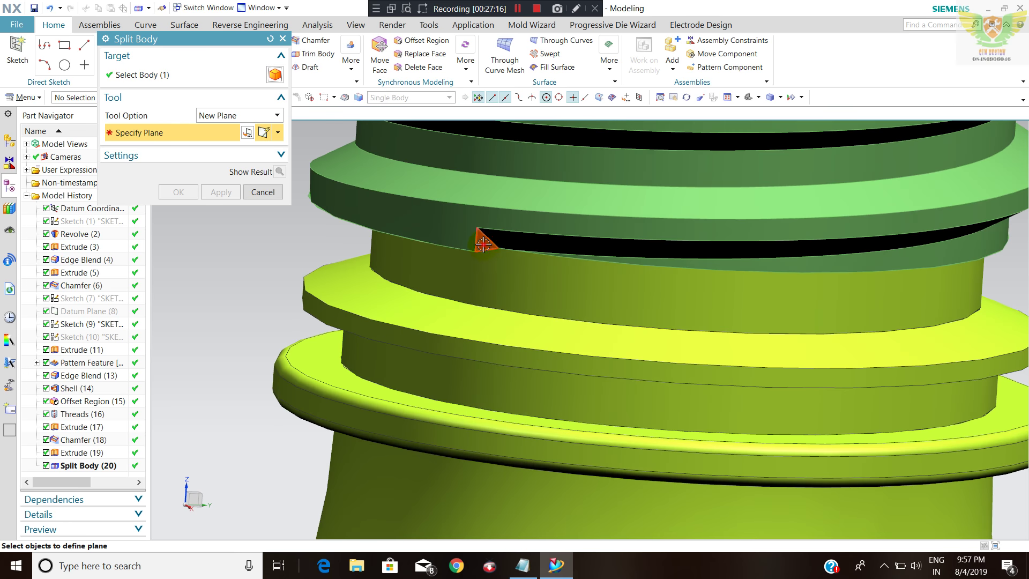
{"action": "left_click", "coordinate": [483, 244]}
{"action": "left_click", "coordinate": [208, 195]}
{"action": "scroll", "coordinate": [566, 285], "scroll_direction": "down", "scroll_amount": 2}
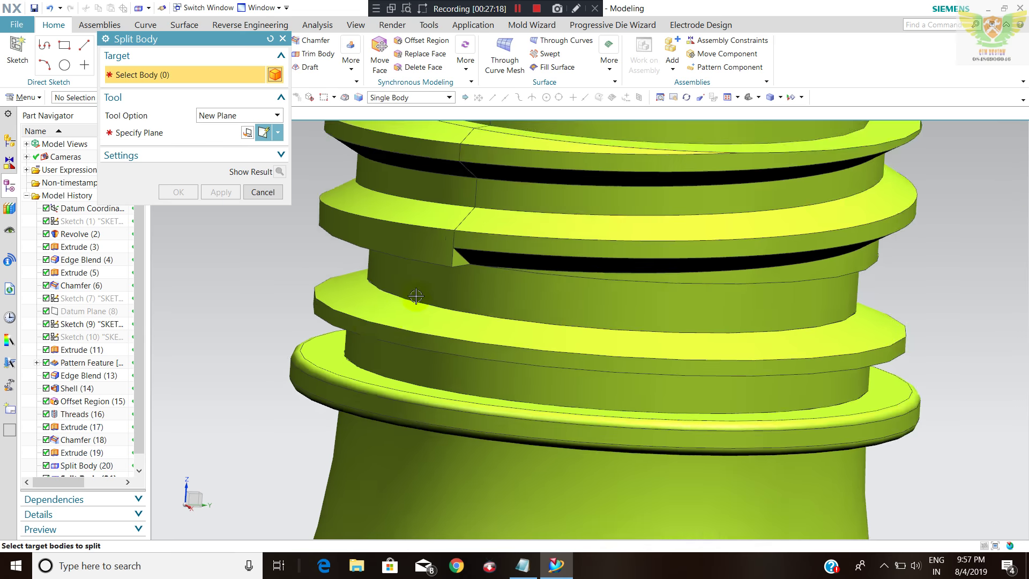
{"action": "scroll", "coordinate": [566, 285], "scroll_direction": "down", "scroll_amount": 2}
- Orbit around the bottle neck to inspect the split thread rings
{"action": "mouse_move", "coordinate": [566, 285]}
{"action": "middle_mouse_down"}
{"action": "mouse_move", "coordinate": [505, 271]}
{"action": "mouse_move", "coordinate": [532, 271]}
{"action": "mouse_move", "coordinate": [505, 229]}
{"action": "middle_mouse_up"}
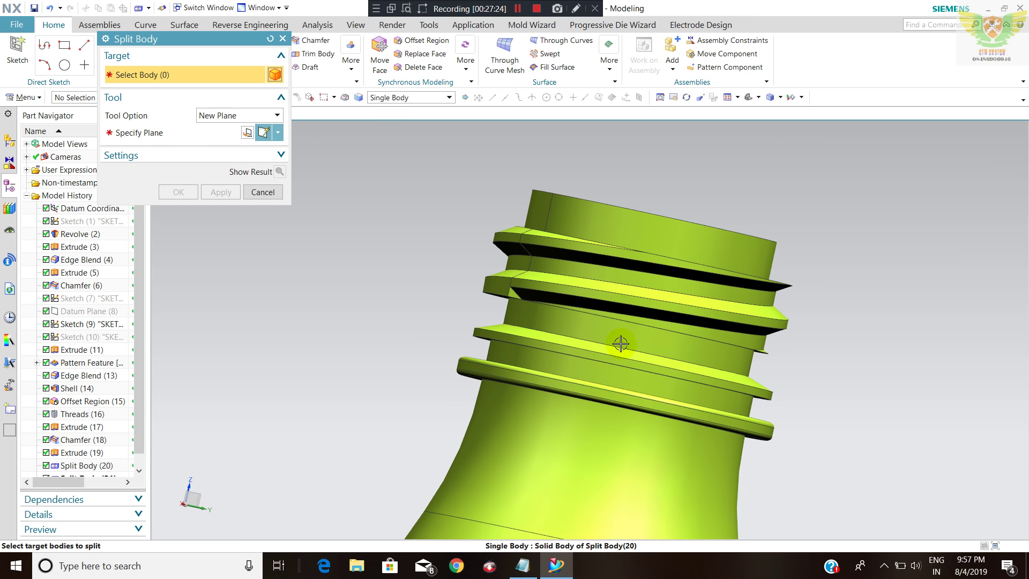
{"action": "mouse_move", "coordinate": [605, 300]}
{"action": "middle_mouse_down"}
{"action": "mouse_move", "coordinate": [645, 326]}
{"action": "mouse_move", "coordinate": [620, 285]}
{"action": "middle_mouse_up"}
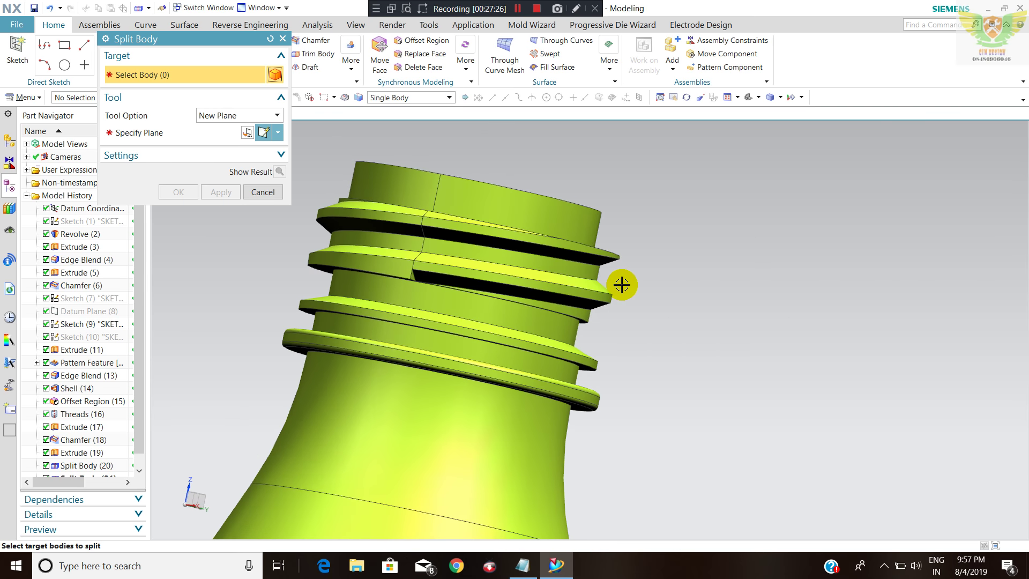
{"action": "middle_click_drag", "start_coordinate": [471, 258], "coordinate": [510, 279]}
{"action": "scroll", "coordinate": [494, 264], "scroll_direction": "down", "scroll_amount": 5}
{"action": "scroll", "coordinate": [482, 252], "scroll_direction": "up", "scroll_amount": 5}
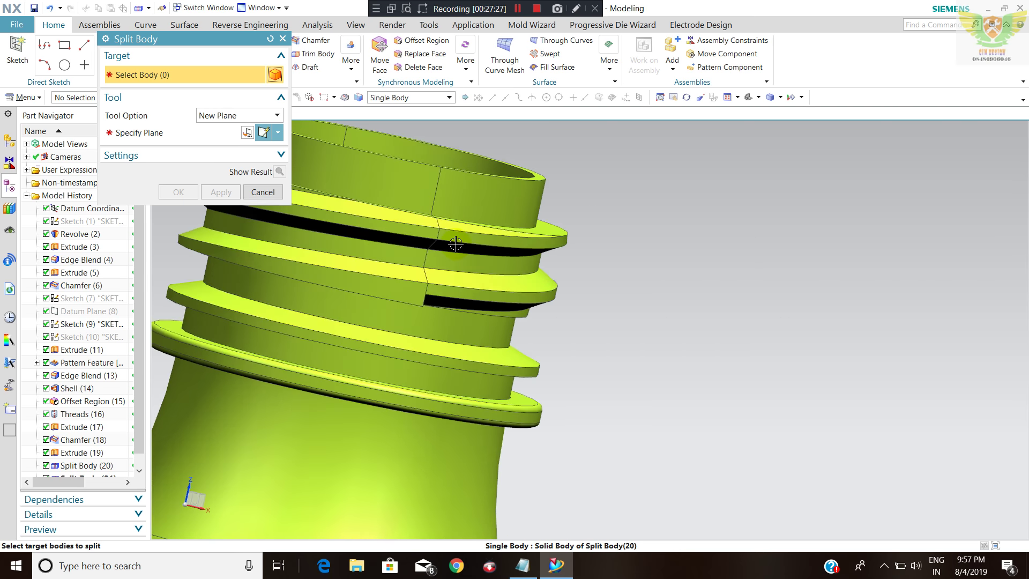
{"action": "mouse_move", "coordinate": [473, 243]}
{"action": "middle_mouse_down"}
{"action": "mouse_move", "coordinate": [483, 221]}
{"action": "mouse_move", "coordinate": [751, 275]}
{"action": "middle_mouse_up"}
{"action": "scroll", "coordinate": [483, 220], "scroll_direction": "down", "scroll_amount": 2}
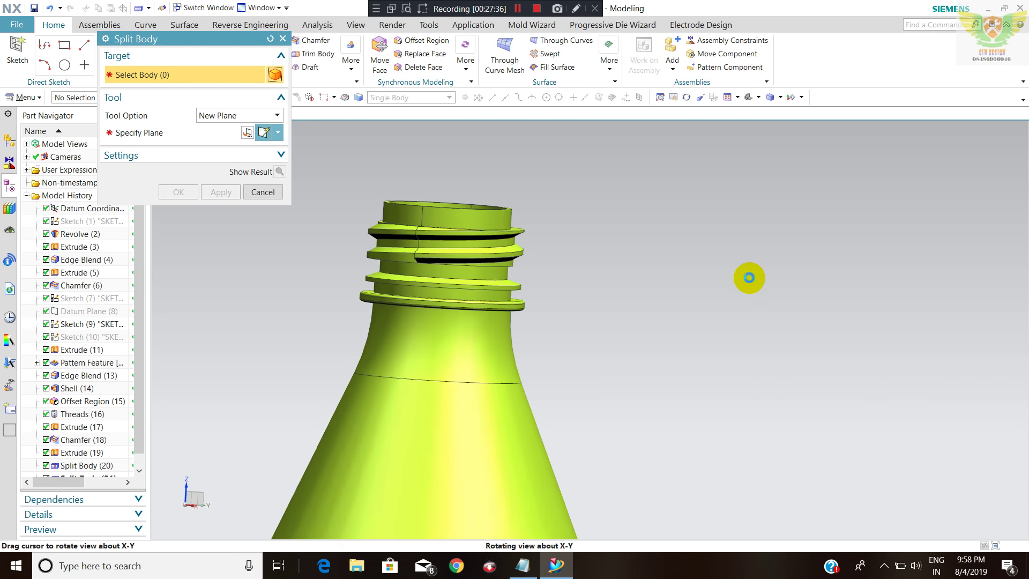
{"action": "mouse_move", "coordinate": [474, 224]}
{"action": "middle_mouse_down"}
{"action": "mouse_move", "coordinate": [395, 229]}
{"action": "mouse_move", "coordinate": [399, 243]}
{"action": "mouse_move", "coordinate": [397, 218]}
{"action": "mouse_move", "coordinate": [375, 223]}
{"action": "mouse_move", "coordinate": [458, 231]}
{"action": "mouse_move", "coordinate": [468, 250]}
{"action": "middle_mouse_up"}
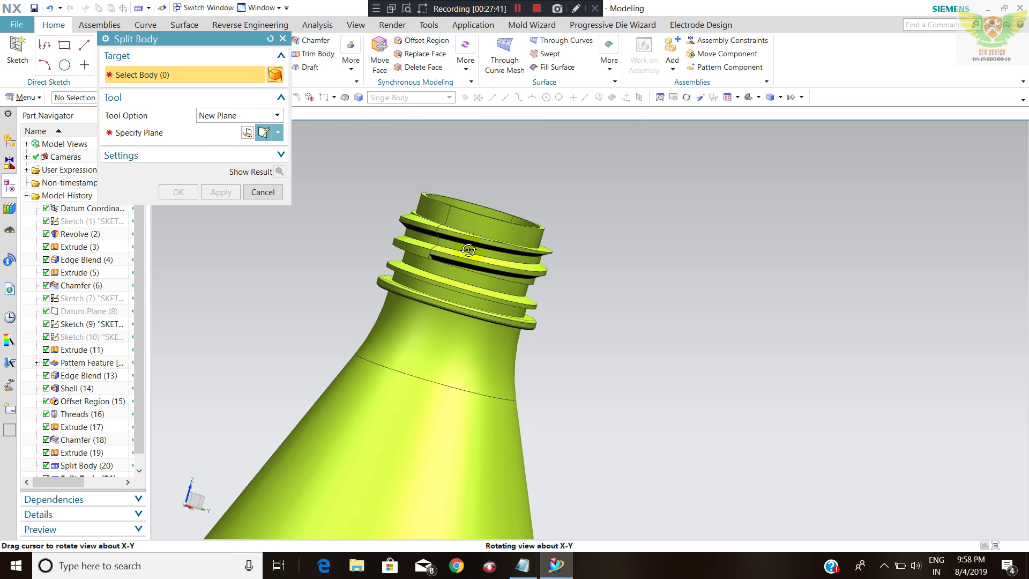
- Cancel Split Body and start Replace Face on the first notch face of the thread ring
{"action": "left_click", "coordinate": [256, 194]}
{"action": "left_click", "coordinate": [412, 55]}
{"action": "scroll", "coordinate": [433, 231], "scroll_direction": "up", "scroll_amount": 3}
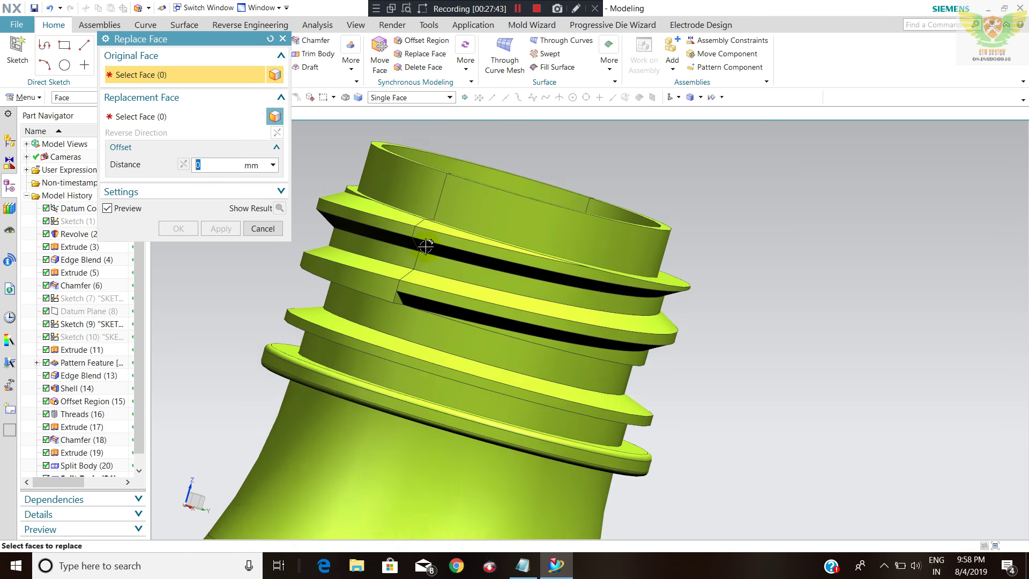
{"action": "scroll", "coordinate": [433, 232], "scroll_direction": "up", "scroll_amount": 3}
{"action": "middle_click", "coordinate": [507, 212]}
{"action": "left_click", "coordinate": [507, 212]}
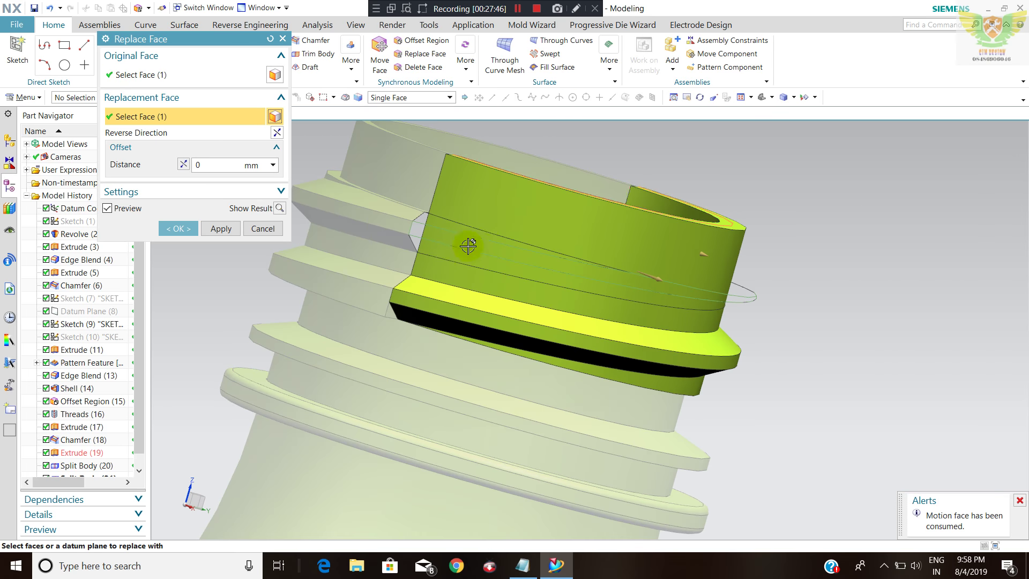
{"action": "left_click", "coordinate": [221, 228]}
- Replace the notch face with the inner ring face to fill the notch
{"action": "scroll", "coordinate": [489, 236], "scroll_direction": "down", "scroll_amount": 3}
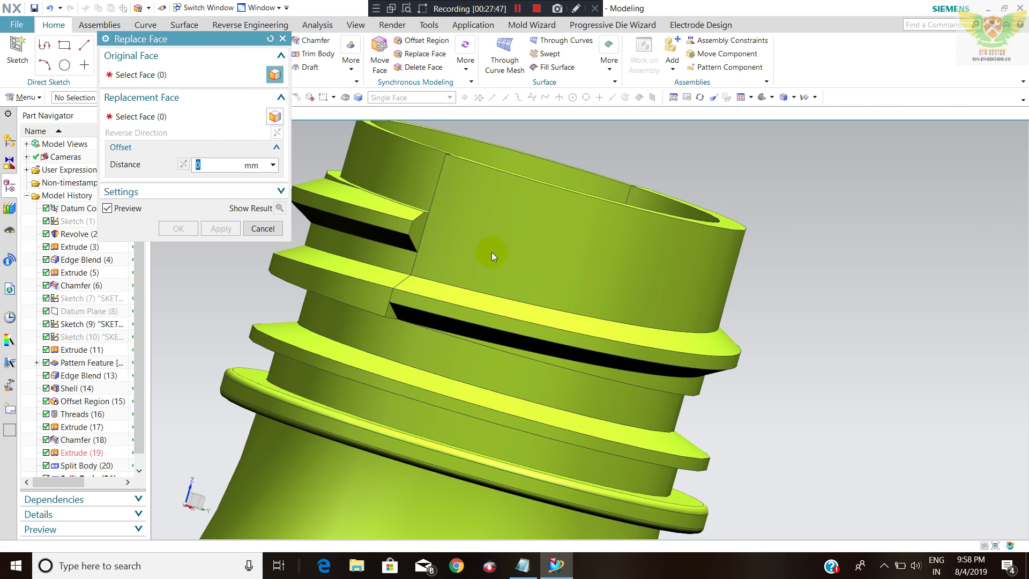
{"action": "scroll", "coordinate": [489, 236], "scroll_direction": "down", "scroll_amount": 3}
{"action": "mouse_move", "coordinate": [489, 237]}
{"action": "middle_mouse_down"}
{"action": "mouse_move", "coordinate": [498, 236]}
{"action": "mouse_move", "coordinate": [376, 238]}
{"action": "middle_mouse_up"}
{"action": "scroll", "coordinate": [348, 239], "scroll_direction": "up", "scroll_amount": 2}
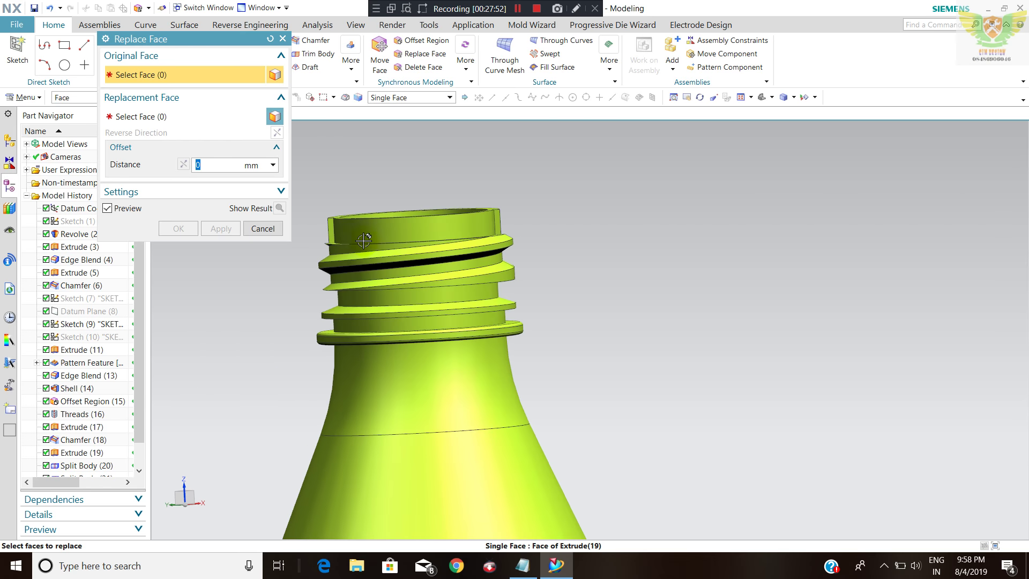
{"action": "scroll", "coordinate": [285, 244], "scroll_direction": "up", "scroll_amount": 2}
{"action": "scroll", "coordinate": [300, 244], "scroll_direction": "up", "scroll_amount": 3}
{"action": "scroll", "coordinate": [364, 231], "scroll_direction": "up", "scroll_amount": 2}
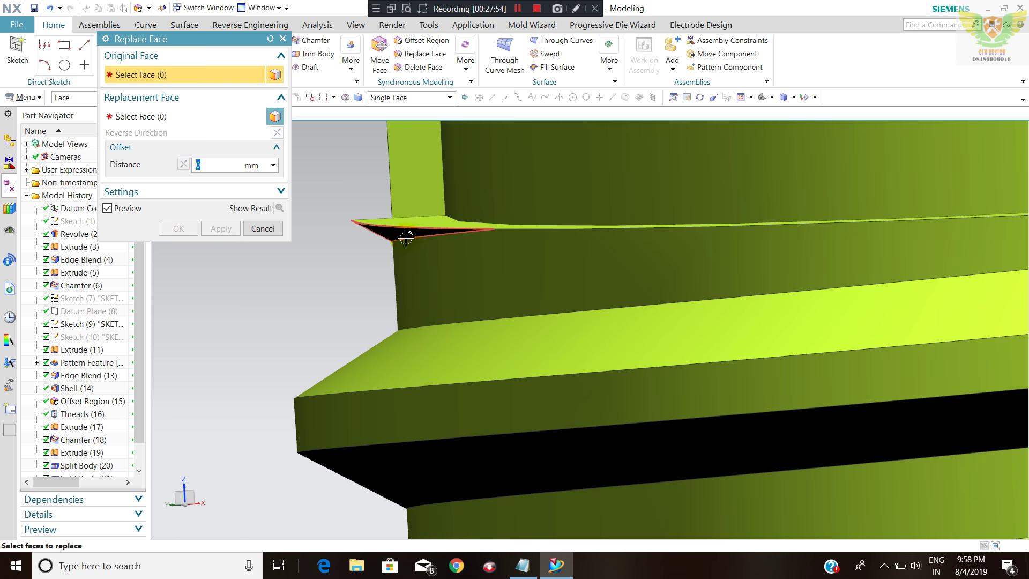
{"action": "middle_click_drag", "start_coordinate": [405, 237], "coordinate": [425, 231]}
{"action": "middle_click", "coordinate": [298, 286]}
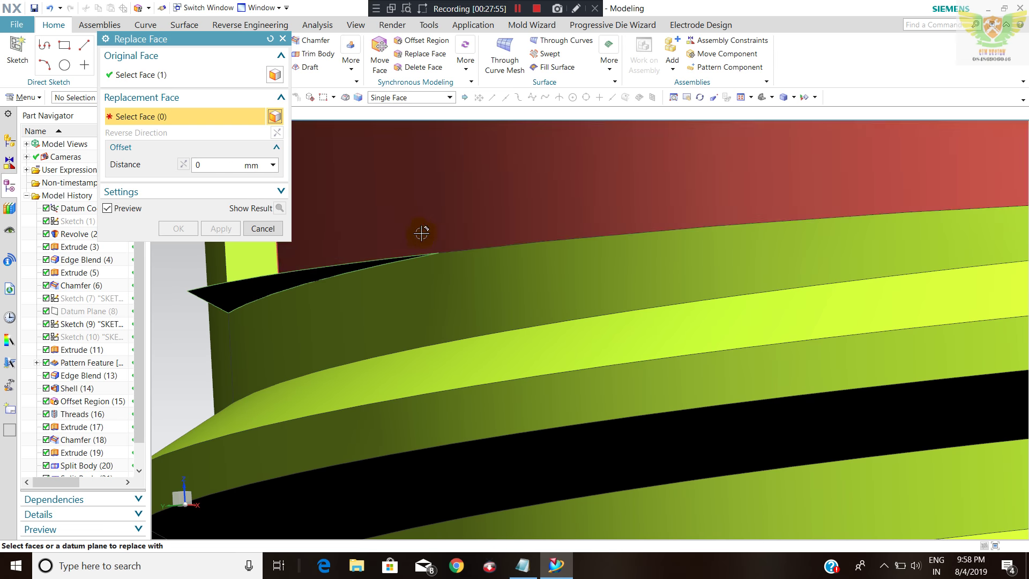
{"action": "scroll", "coordinate": [421, 234], "scroll_direction": "down", "scroll_amount": 6}
{"action": "mouse_move", "coordinate": [536, 258]}
{"action": "middle_mouse_down"}
{"action": "mouse_move", "coordinate": [577, 267]}
{"action": "mouse_move", "coordinate": [589, 289]}
{"action": "middle_mouse_up"}
{"action": "left_click", "coordinate": [477, 302]}
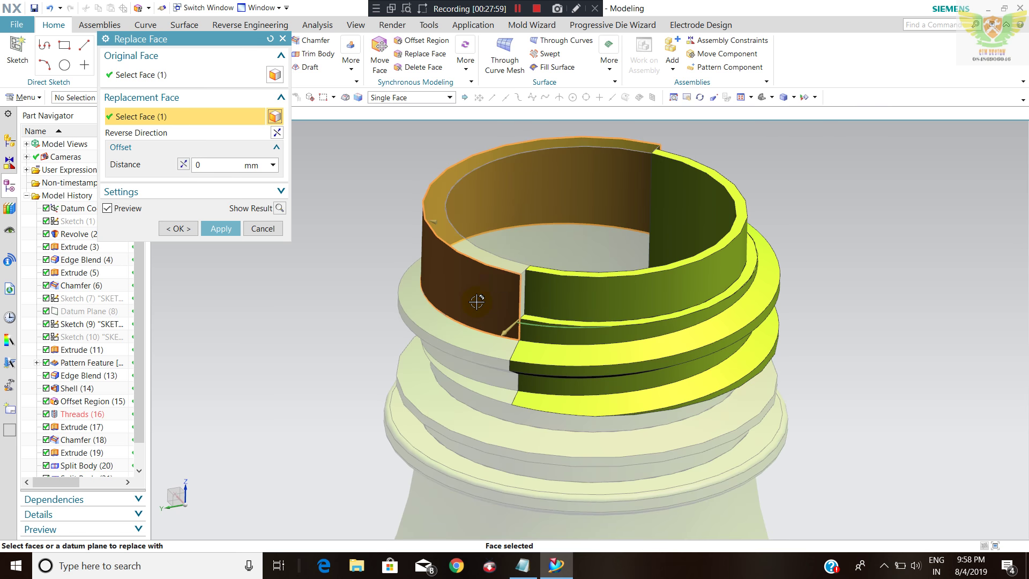
{"action": "middle_click", "coordinate": [476, 302]}
{"action": "mouse_move", "coordinate": [472, 300]}
{"action": "middle_mouse_down"}
{"action": "mouse_move", "coordinate": [490, 272]}
{"action": "mouse_move", "coordinate": [458, 283]}
{"action": "mouse_move", "coordinate": [436, 310]}
{"action": "mouse_move", "coordinate": [453, 348]}
{"action": "middle_mouse_up"}
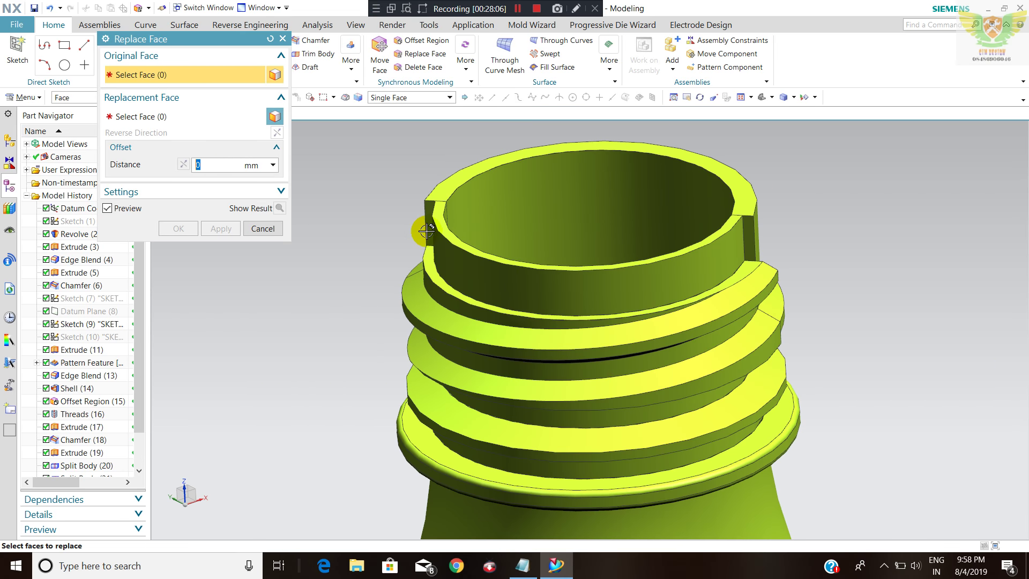
- Replace the inner neck face with the outer neck face
{"action": "left_click", "coordinate": [461, 275]}
{"action": "middle_click_drag", "start_coordinate": [786, 203], "coordinate": [714, 226]}
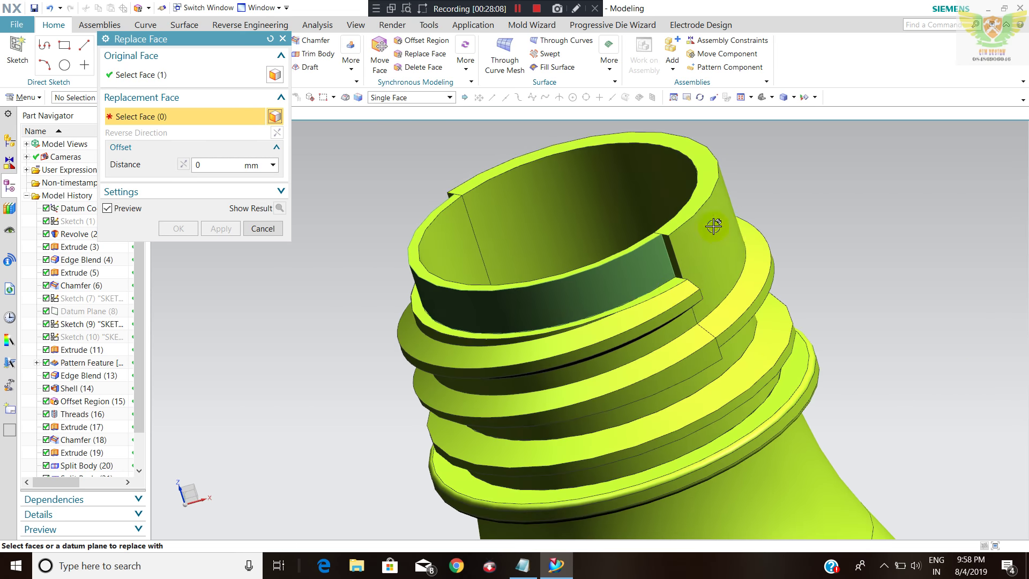
{"action": "left_click", "coordinate": [713, 226]}
{"action": "left_click", "coordinate": [185, 237]}
{"action": "mouse_move", "coordinate": [525, 256]}
{"action": "middle_mouse_down"}
{"action": "mouse_move", "coordinate": [496, 230]}
{"action": "mouse_move", "coordinate": [516, 232]}
{"action": "middle_mouse_up"}
{"action": "scroll", "coordinate": [602, 349], "scroll_direction": "down", "scroll_amount": 3}
{"action": "middle_click_drag", "start_coordinate": [602, 349], "coordinate": [586, 316]}
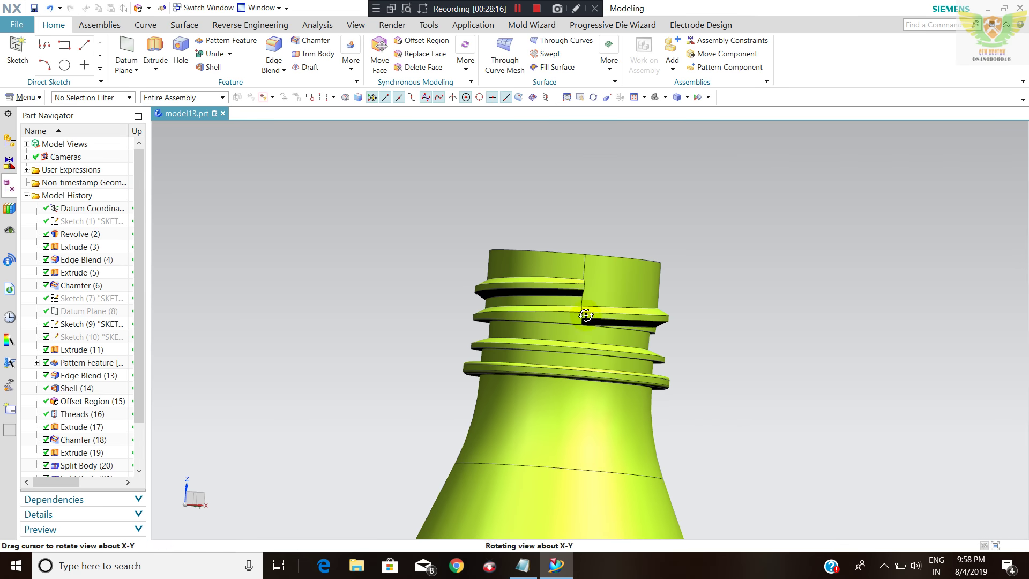
- Replace the ring face at the notch with its neighbouring face
{"action": "left_click", "coordinate": [414, 55]}
{"action": "scroll", "coordinate": [566, 349], "scroll_direction": "up", "scroll_amount": 2}
{"action": "scroll", "coordinate": [566, 349], "scroll_direction": "up", "scroll_amount": 2}
{"action": "left_click", "coordinate": [562, 350]}
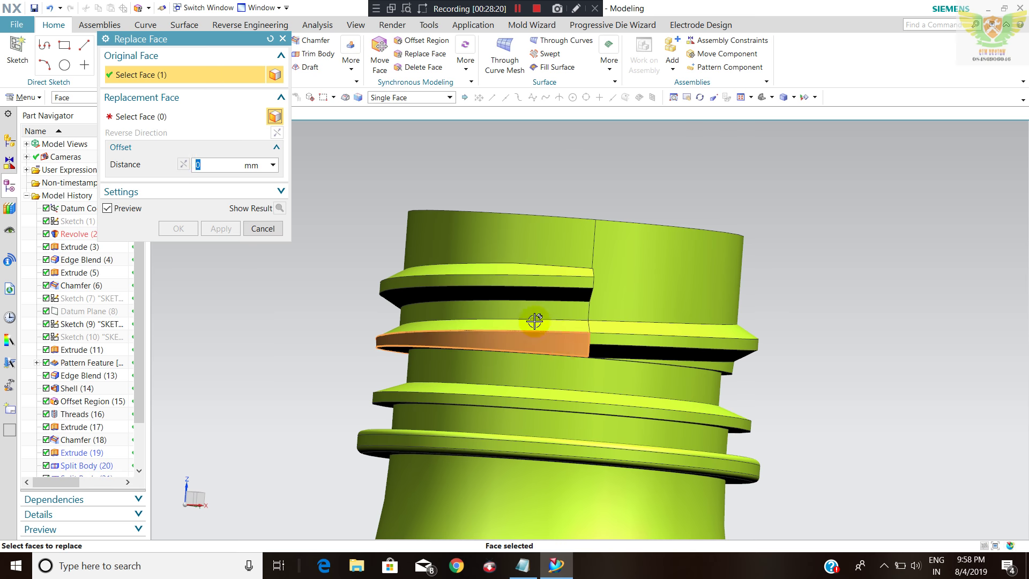
{"action": "left_click", "coordinate": [531, 317]}
{"action": "middle_click", "coordinate": [407, 304]}
{"action": "scroll", "coordinate": [407, 304], "scroll_direction": "down", "scroll_amount": 2}
{"action": "middle_click_drag", "start_coordinate": [408, 305], "coordinate": [565, 331]}
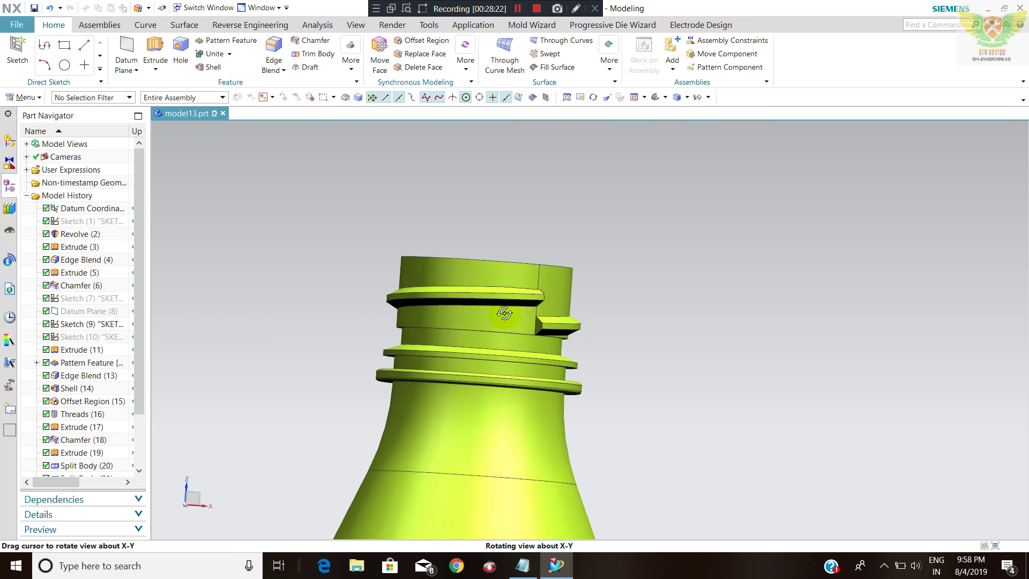
{"action": "scroll", "coordinate": [564, 331], "scroll_direction": "up", "scroll_amount": 2}
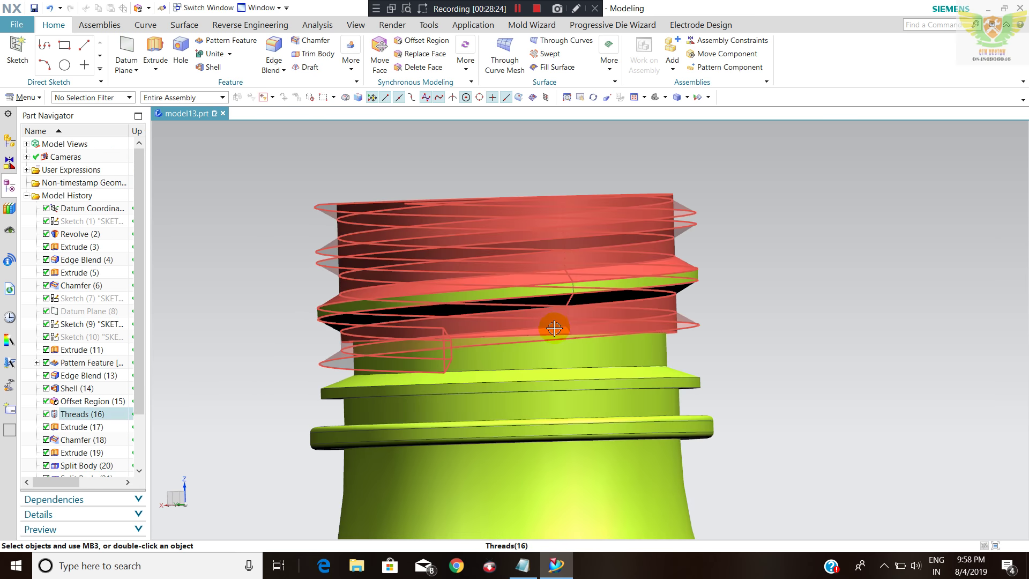
{"action": "scroll", "coordinate": [552, 327], "scroll_direction": "up", "scroll_amount": 3}
- Replace the remaining notch face to close the last gap
{"action": "left_click", "coordinate": [418, 57]}
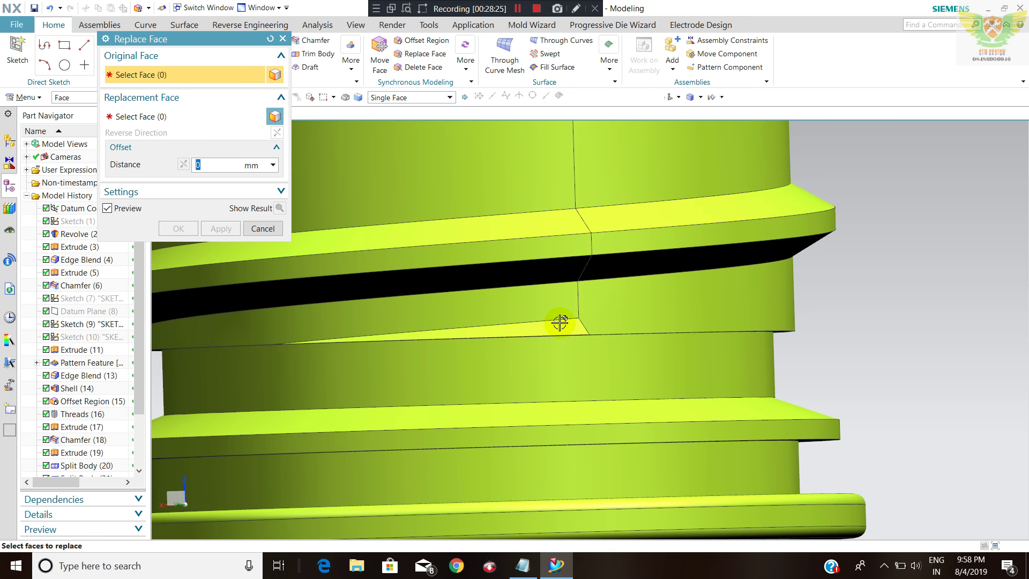
{"action": "left_click", "coordinate": [622, 317]}
{"action": "middle_click", "coordinate": [581, 318]}
{"action": "scroll", "coordinate": [504, 318], "scroll_direction": "down", "scroll_amount": 3}
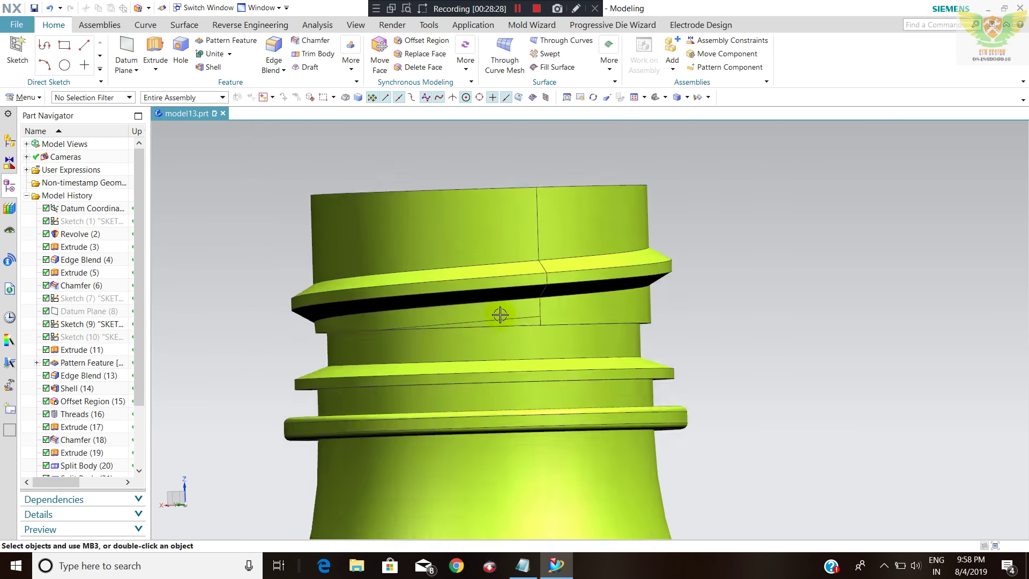
{"action": "scroll", "coordinate": [522, 338], "scroll_direction": "up", "scroll_amount": 2}
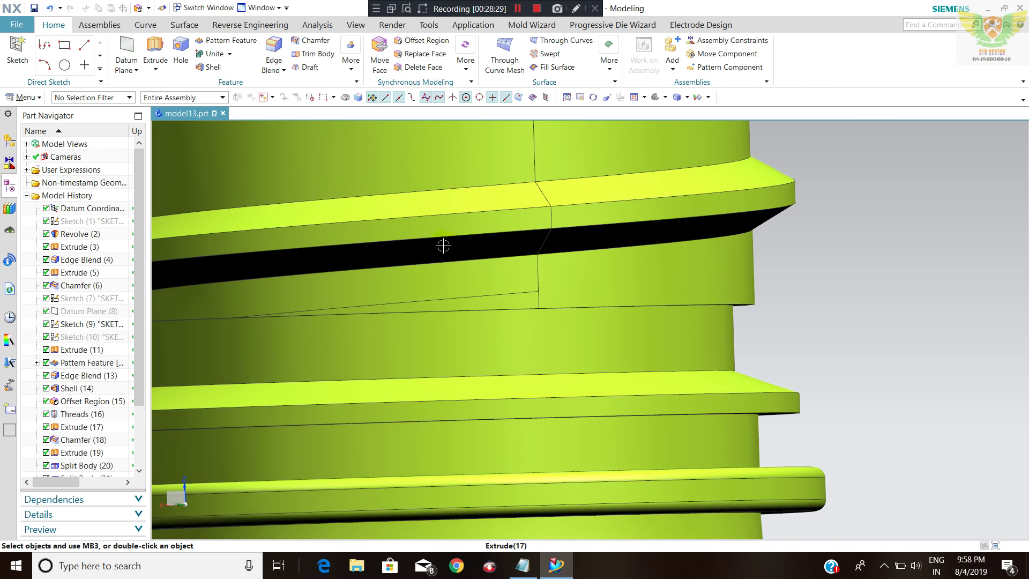
- Unite the split neck piece into the target bottle body
{"action": "left_click", "coordinate": [232, 55]}
{"action": "left_click", "coordinate": [530, 201]}
{"action": "left_click", "coordinate": [508, 300]}
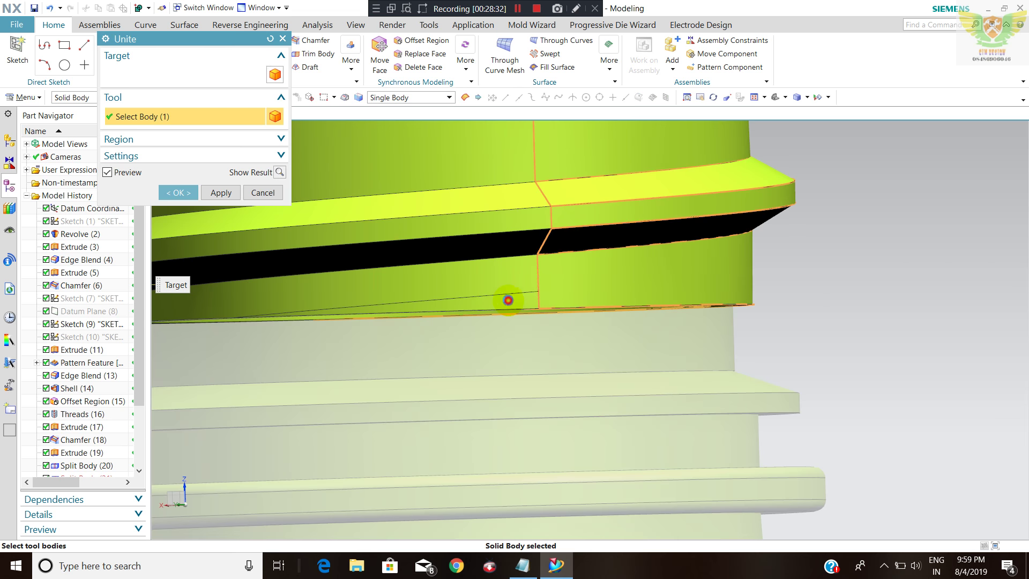
{"action": "left_click", "coordinate": [207, 191]}
{"action": "left_click", "coordinate": [263, 192]}
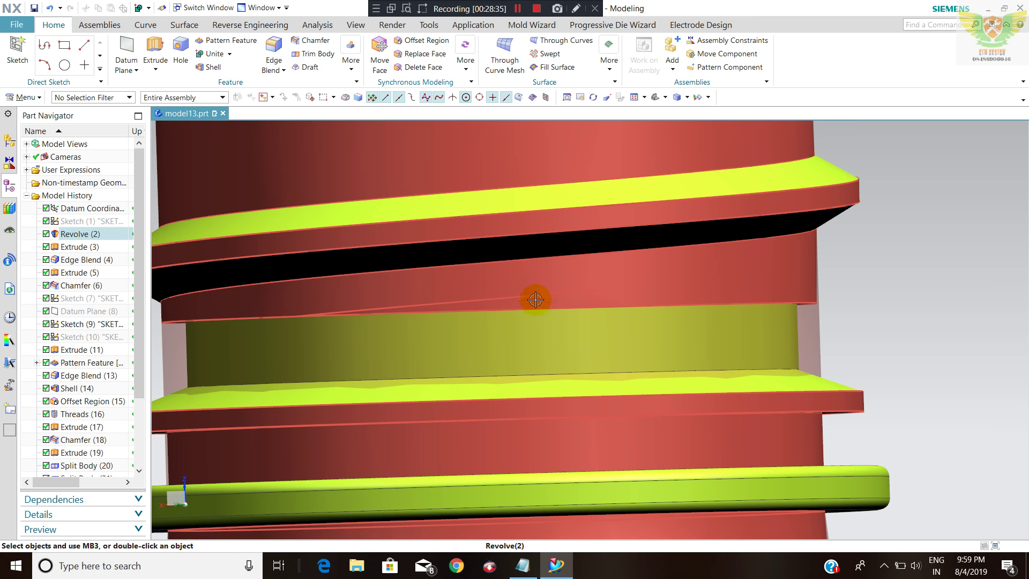
- Select the Extrude (17) strip body, hide the bodies, then undo to restore the bottle body
{"action": "scroll", "coordinate": [536, 300], "scroll_direction": "down", "scroll_amount": 3}
{"action": "middle_click_drag", "start_coordinate": [667, 285], "coordinate": [699, 289]}
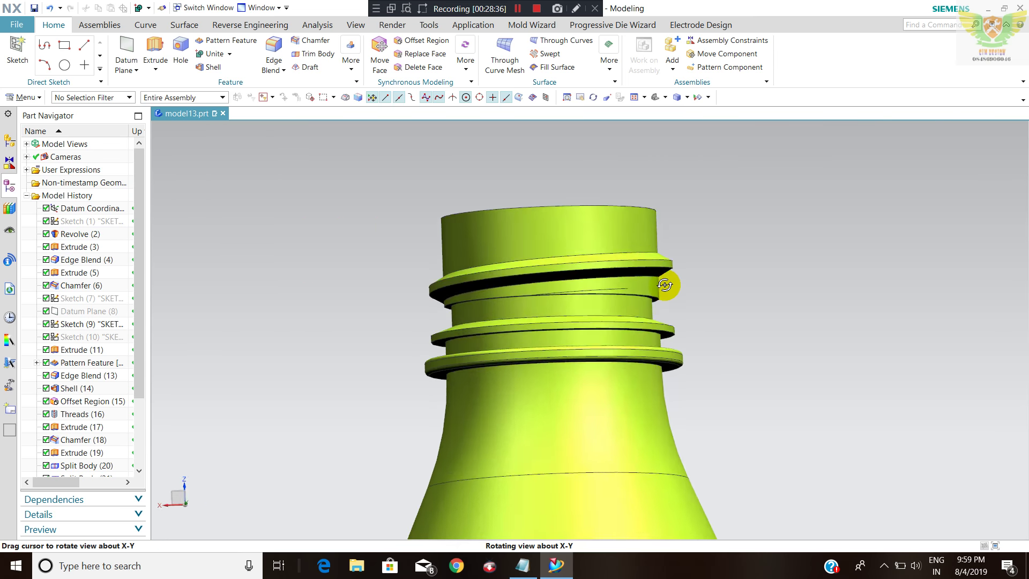
{"action": "scroll", "coordinate": [699, 289], "scroll_direction": "up", "scroll_amount": 4}
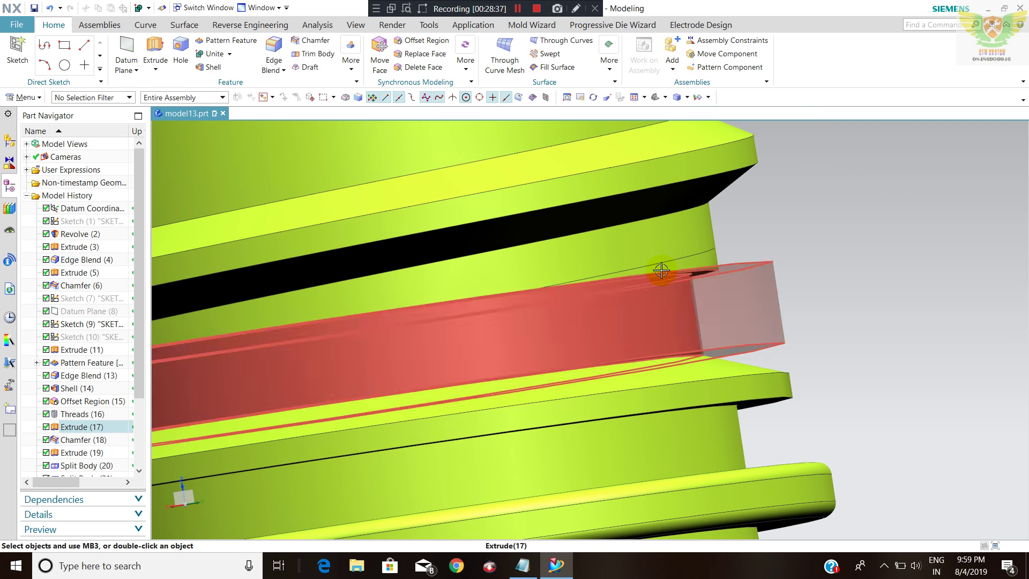
{"action": "scroll", "coordinate": [656, 261], "scroll_direction": "up", "scroll_amount": 3}
{"action": "left_click", "coordinate": [595, 241]}
{"action": "key", "text": "ctrl+b"}
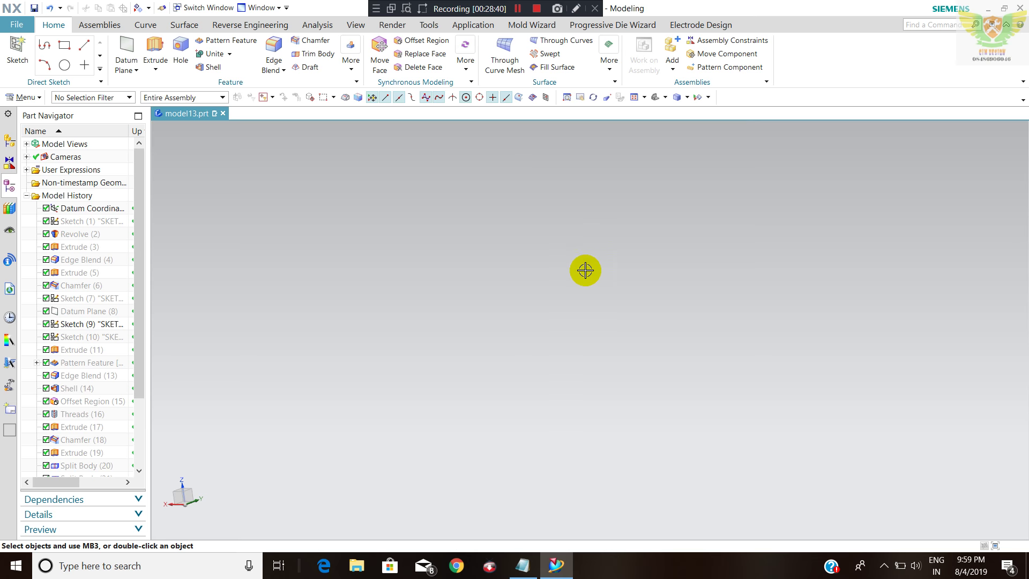
{"action": "key", "text": "ctrl+z"}
- Replace the lower neck face with the upper cylindrical neck face
{"action": "middle_click_drag", "start_coordinate": [584, 275], "coordinate": [564, 295]}
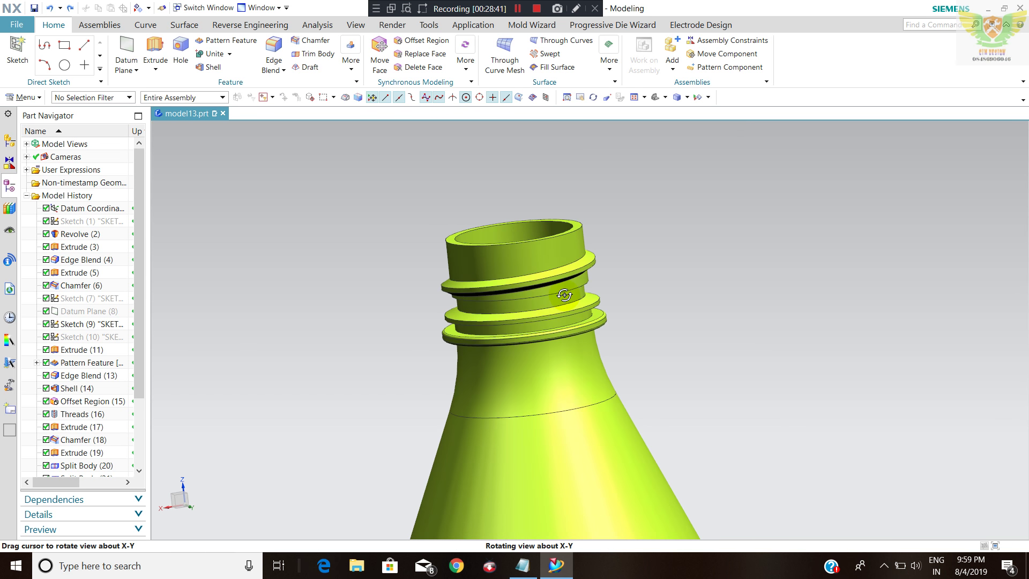
{"action": "mouse_move", "coordinate": [617, 315]}
{"action": "middle_mouse_down"}
{"action": "mouse_move", "coordinate": [625, 305]}
{"action": "mouse_move", "coordinate": [670, 305]}
{"action": "mouse_move", "coordinate": [603, 275]}
{"action": "mouse_move", "coordinate": [650, 248]}
{"action": "mouse_move", "coordinate": [669, 288]}
{"action": "mouse_move", "coordinate": [722, 266]}
{"action": "mouse_move", "coordinate": [767, 299]}
{"action": "mouse_move", "coordinate": [750, 262]}
{"action": "middle_mouse_up"}
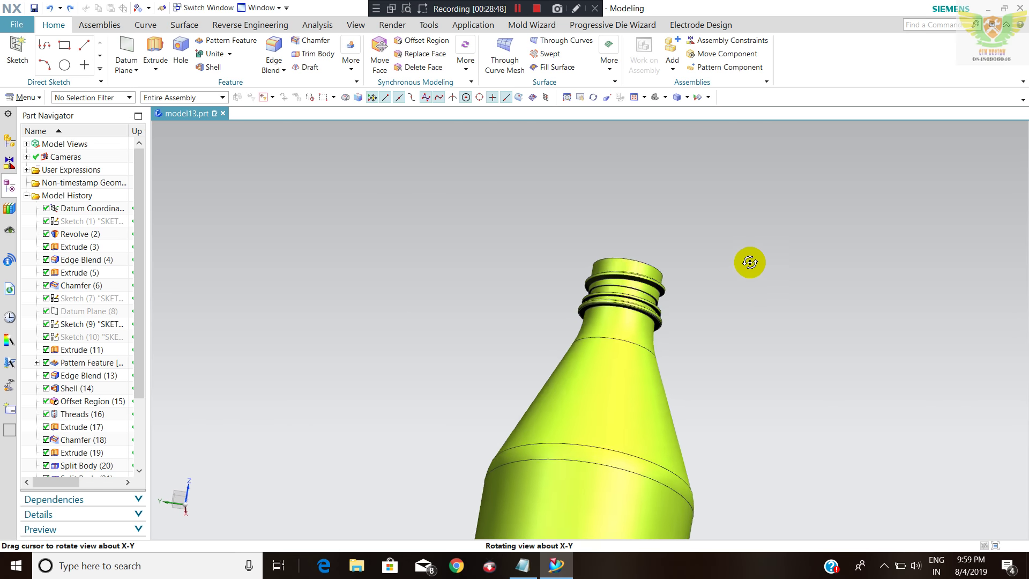
{"action": "middle_click_drag", "start_coordinate": [658, 276], "coordinate": [634, 277]}
{"action": "mouse_move", "coordinate": [680, 313]}
{"action": "middle_mouse_down"}
{"action": "mouse_move", "coordinate": [473, 253]}
{"action": "mouse_move", "coordinate": [760, 355]}
{"action": "mouse_move", "coordinate": [761, 342]}
{"action": "middle_mouse_up"}
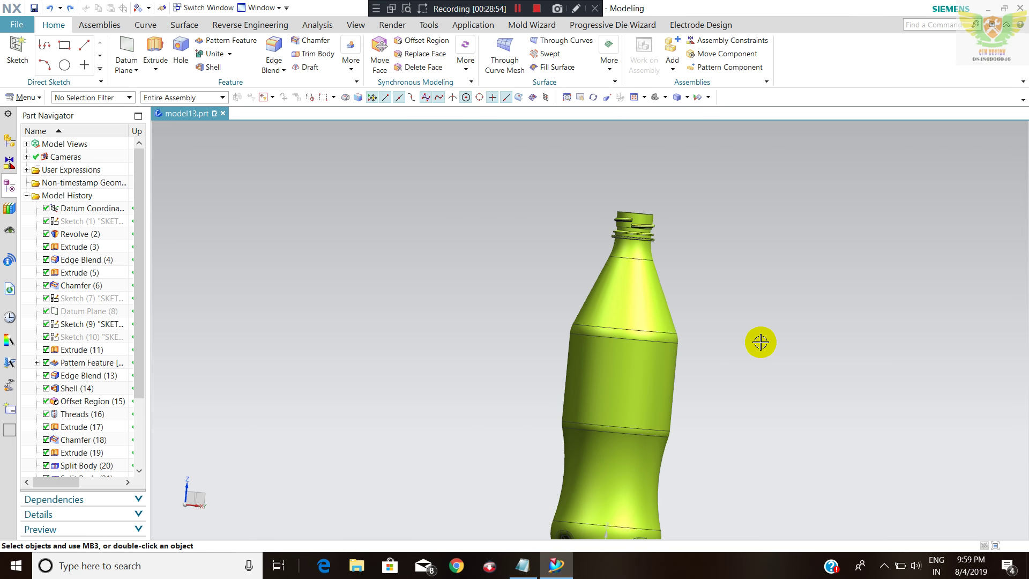
{"action": "mouse_move", "coordinate": [579, 257]}
{"action": "middle_mouse_down"}
{"action": "mouse_move", "coordinate": [595, 262]}
{"action": "mouse_move", "coordinate": [622, 232]}
{"action": "mouse_move", "coordinate": [645, 236]}
{"action": "mouse_move", "coordinate": [620, 239]}
{"action": "mouse_move", "coordinate": [597, 273]}
{"action": "mouse_move", "coordinate": [592, 248]}
{"action": "mouse_move", "coordinate": [600, 321]}
{"action": "mouse_move", "coordinate": [597, 267]}
{"action": "mouse_move", "coordinate": [610, 281]}
{"action": "middle_mouse_up"}
{"action": "scroll", "coordinate": [581, 264], "scroll_direction": "down", "scroll_amount": 3}
{"action": "scroll", "coordinate": [615, 256], "scroll_direction": "down", "scroll_amount": 3}
{"action": "scroll", "coordinate": [597, 267], "scroll_direction": "down", "scroll_amount": 3}
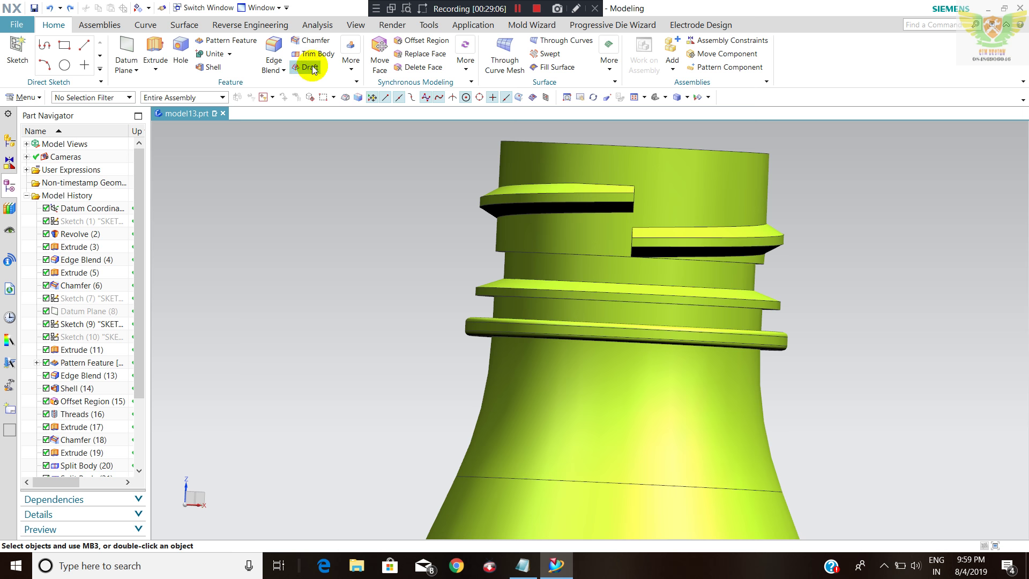
{"action": "left_click", "coordinate": [545, 261]}
{"action": "left_click", "coordinate": [522, 237]}
{"action": "middle_click", "coordinate": [522, 236]}
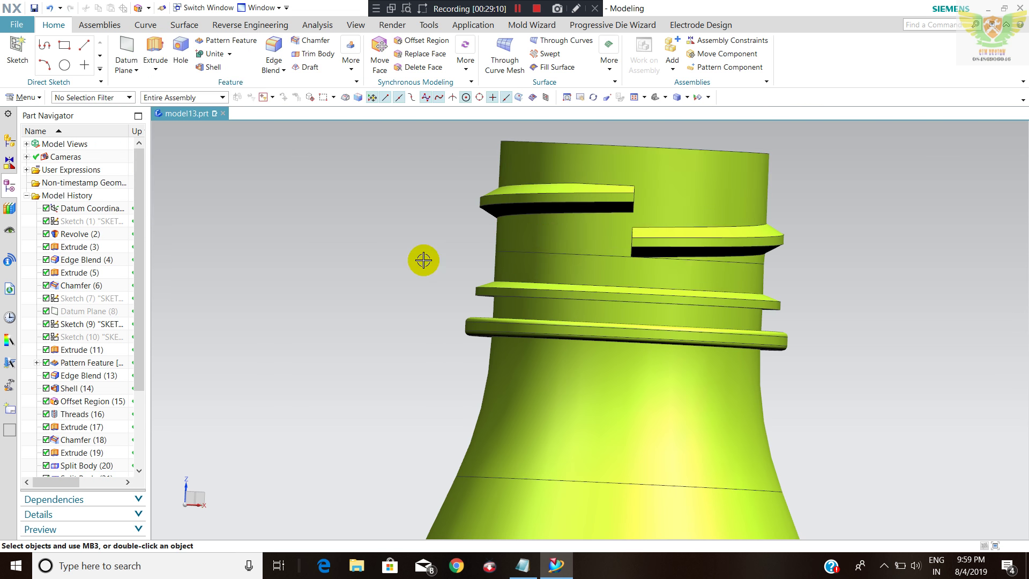
{"action": "scroll", "coordinate": [425, 259], "scroll_direction": "up", "scroll_amount": 3}
{"action": "middle_click_drag", "start_coordinate": [425, 260], "coordinate": [404, 194]}
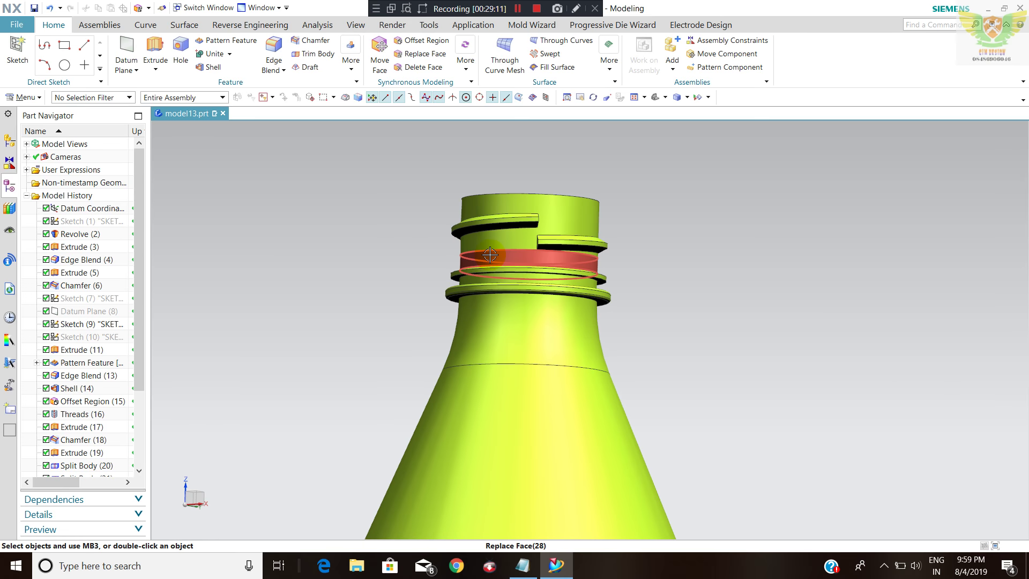
{"action": "scroll", "coordinate": [490, 254], "scroll_direction": "down", "scroll_amount": 3}
{"action": "scroll", "coordinate": [466, 236], "scroll_direction": "down", "scroll_amount": 1}
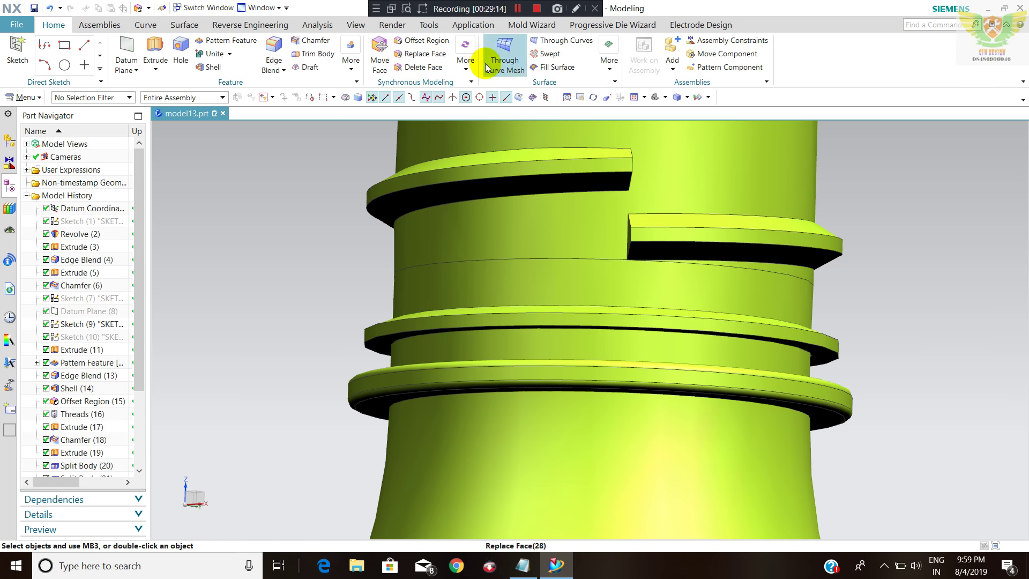
- Try Delete Face on the neck band and ring faces, then cancel it
{"action": "left_click", "coordinate": [445, 267]}
{"action": "left_click", "coordinate": [272, 229]}
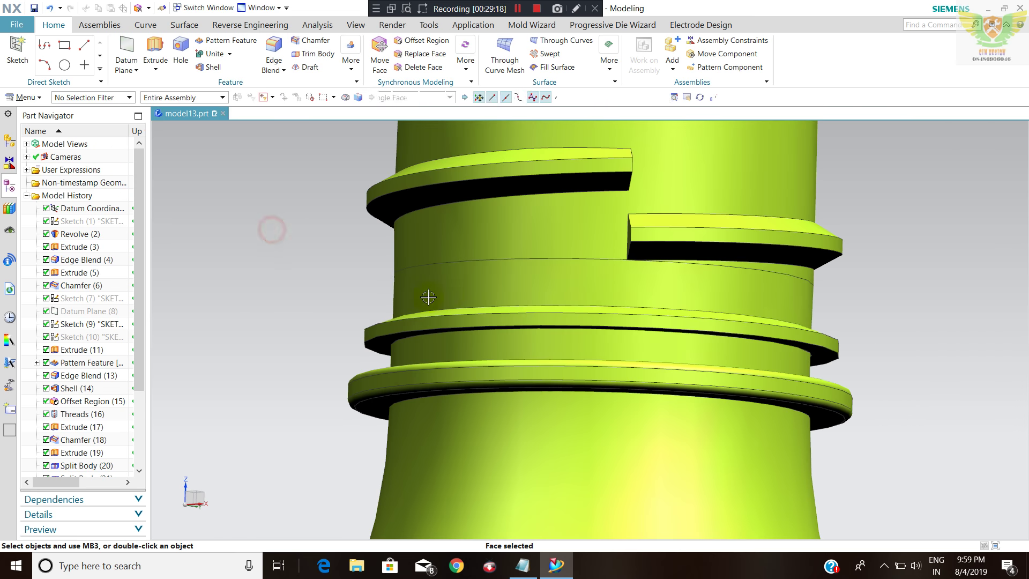
{"action": "left_click", "coordinate": [450, 291]}
{"action": "left_click", "coordinate": [422, 68]}
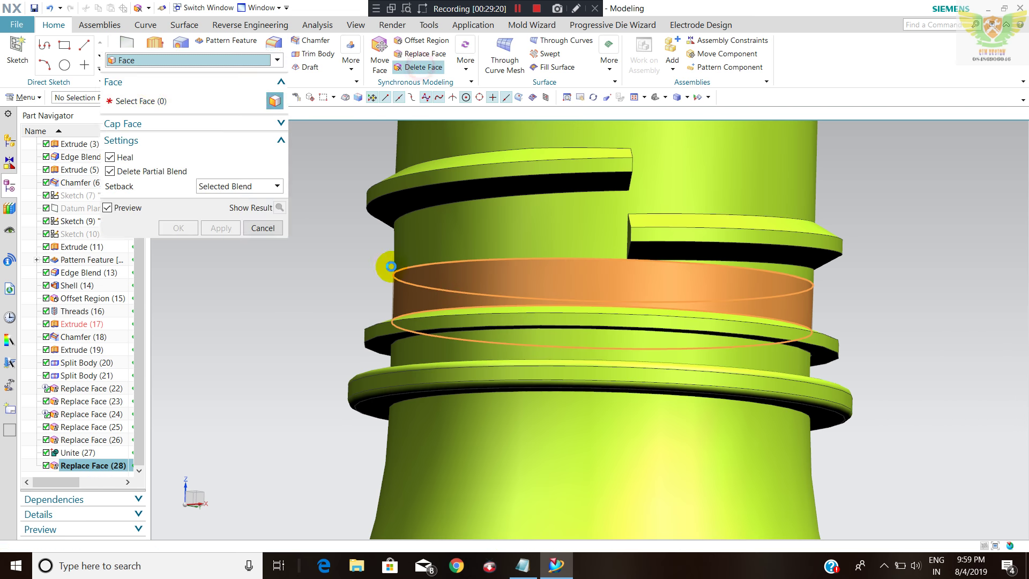
{"action": "left_click", "coordinate": [449, 294]}
{"action": "left_click", "coordinate": [251, 230]}
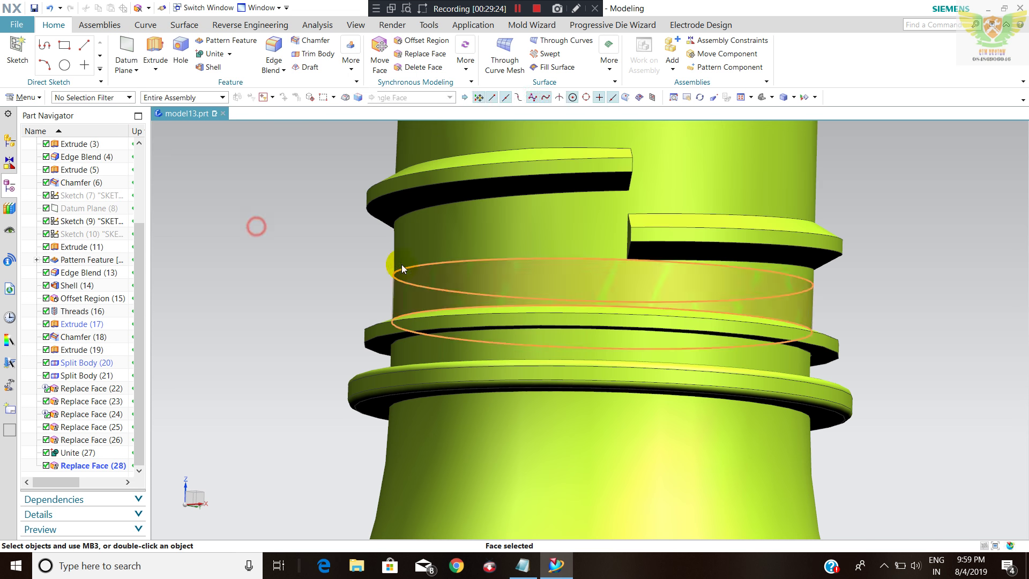
- Unite the upper neck body (target) with the lower bottle body (tool)
{"action": "left_click", "coordinate": [216, 56]}
{"action": "left_click", "coordinate": [450, 239]}
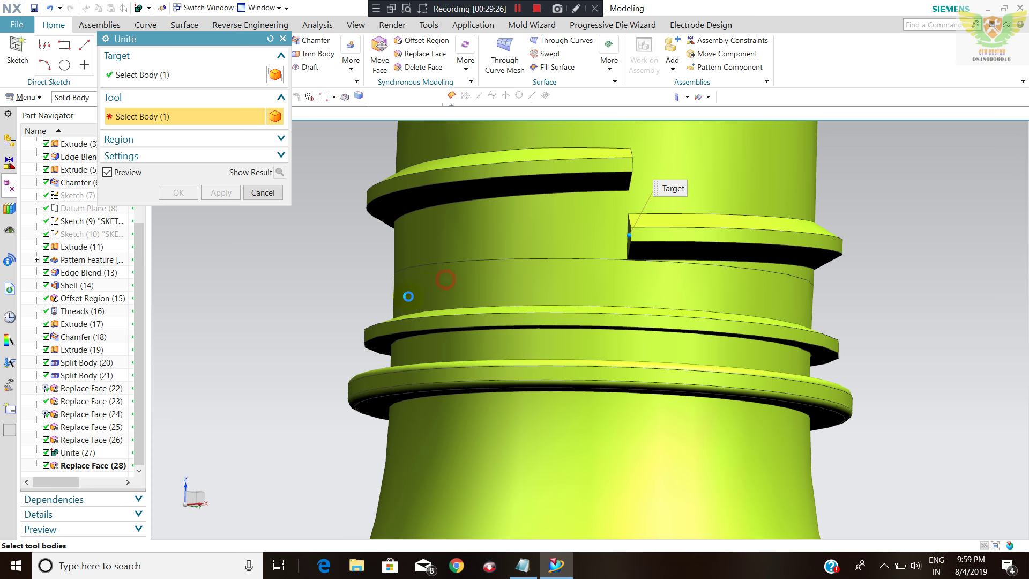
{"action": "left_click", "coordinate": [437, 290]}
{"action": "left_click", "coordinate": [179, 193]}
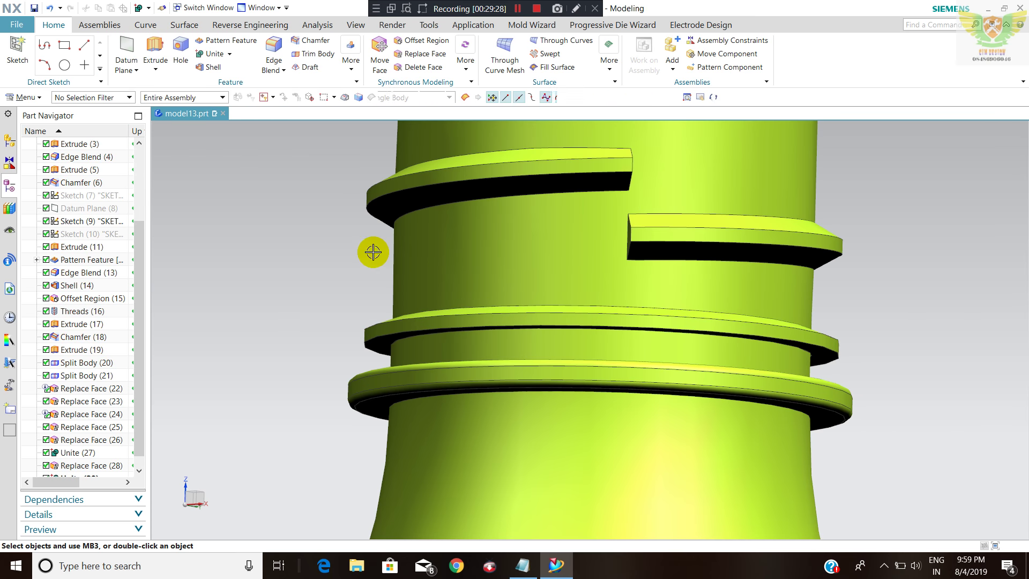
{"action": "scroll", "coordinate": [477, 267], "scroll_direction": "down", "scroll_amount": 3}
{"action": "scroll", "coordinate": [655, 276], "scroll_direction": "down", "scroll_amount": 2}
{"action": "mouse_move", "coordinate": [654, 275]}
{"action": "middle_mouse_down"}
{"action": "mouse_move", "coordinate": [685, 296]}
{"action": "mouse_move", "coordinate": [649, 215]}
{"action": "mouse_move", "coordinate": [660, 248]}
{"action": "middle_mouse_up"}
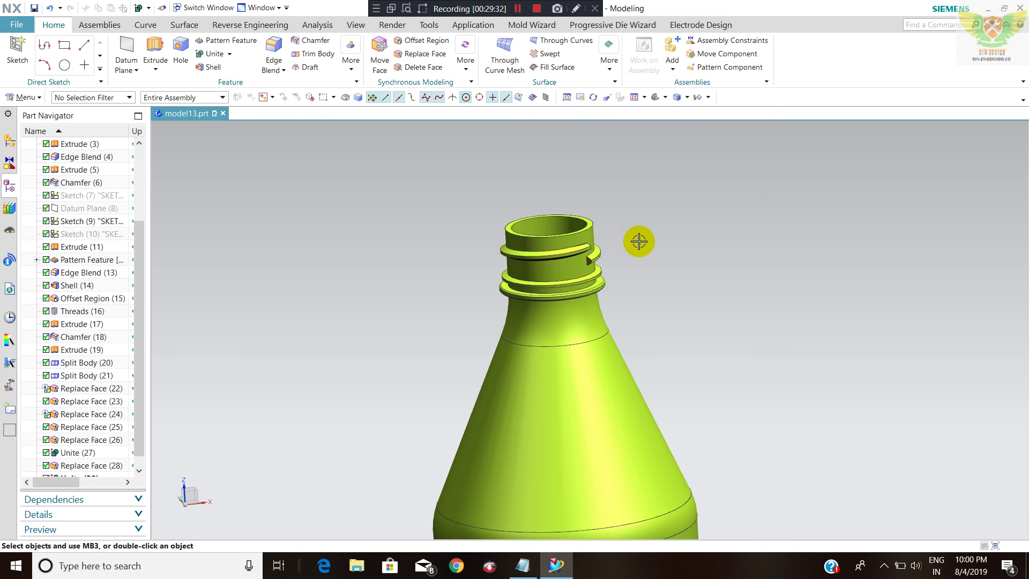
{"action": "scroll", "coordinate": [597, 258], "scroll_direction": "up", "scroll_amount": 2}
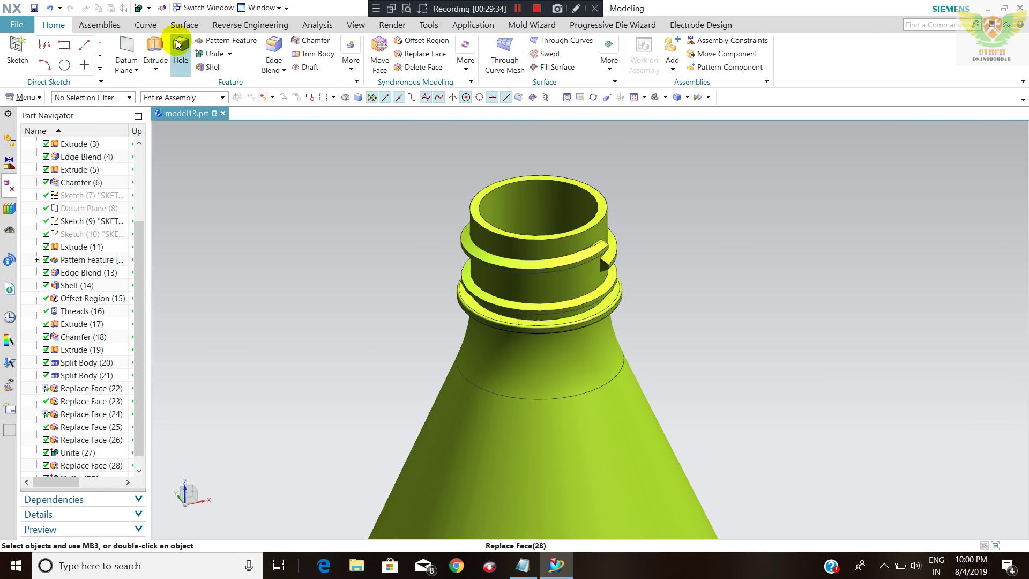
- Sketch on the top face, projecting the outer neck edge and drawing a 23.5 mm line from the origin
{"action": "left_click", "coordinate": [156, 45]}
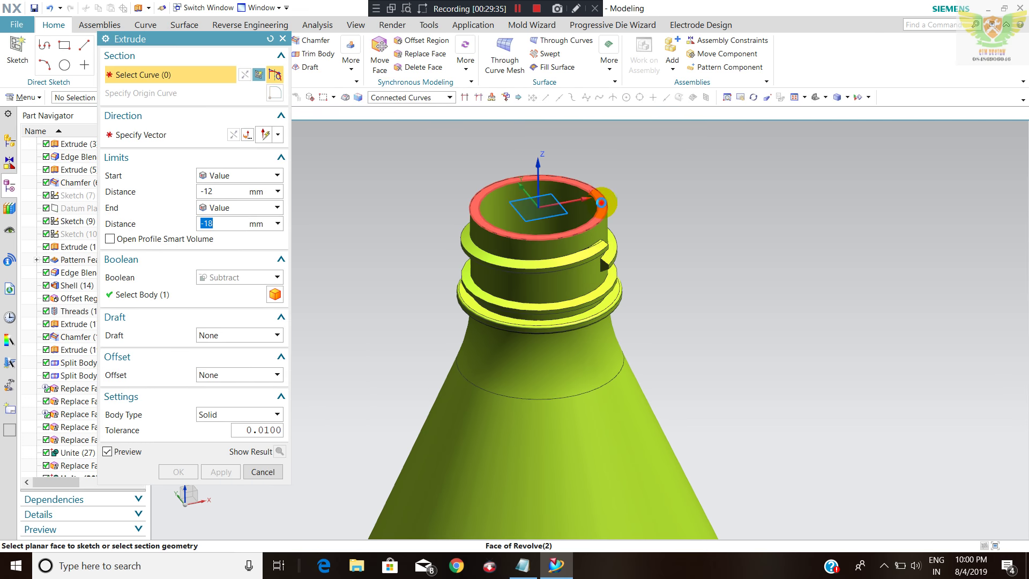
{"action": "left_click", "coordinate": [603, 207]}
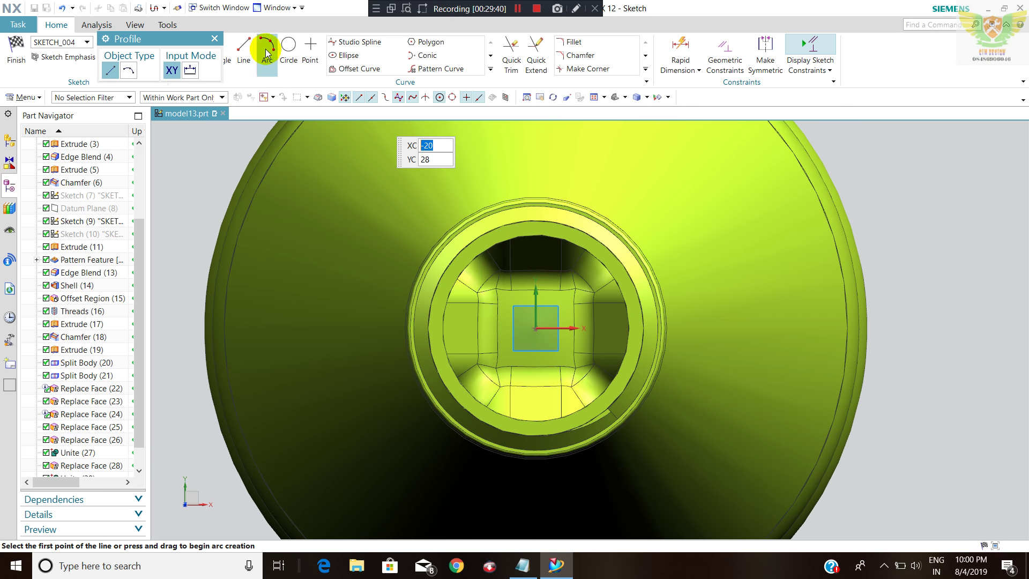
{"action": "left_click", "coordinate": [249, 64]}
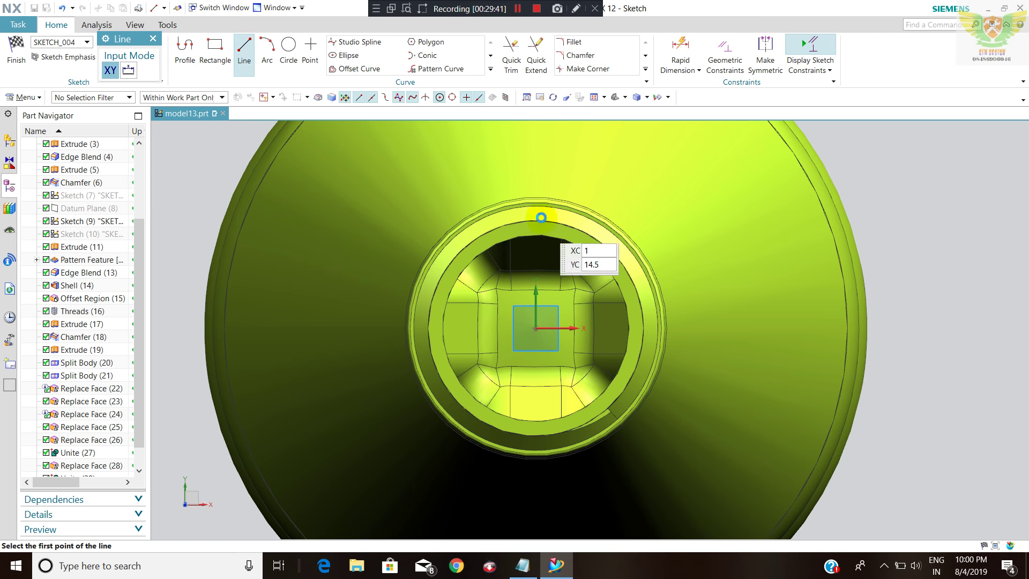
{"action": "left_click", "coordinate": [491, 69]}
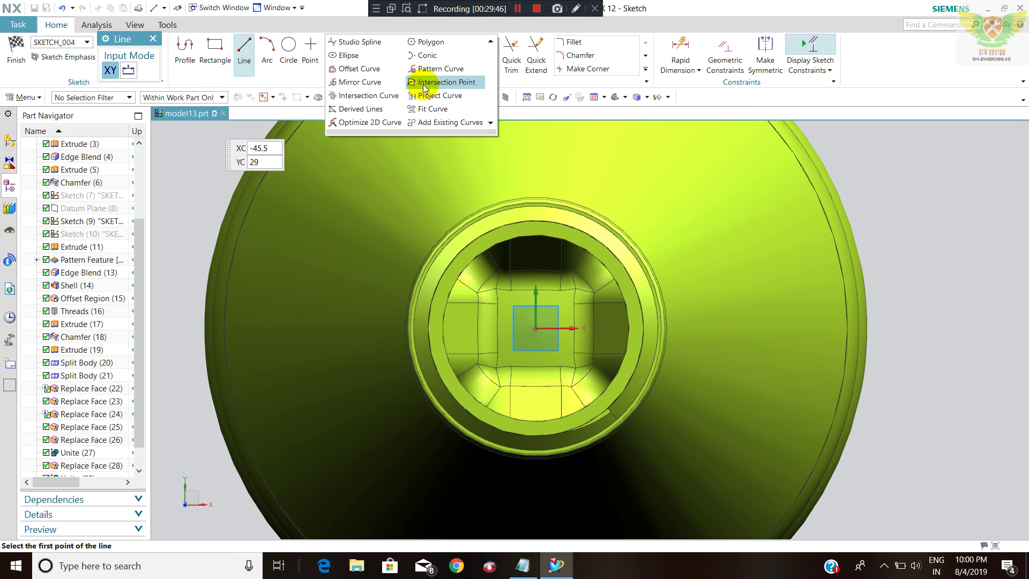
{"action": "left_click", "coordinate": [435, 96]}
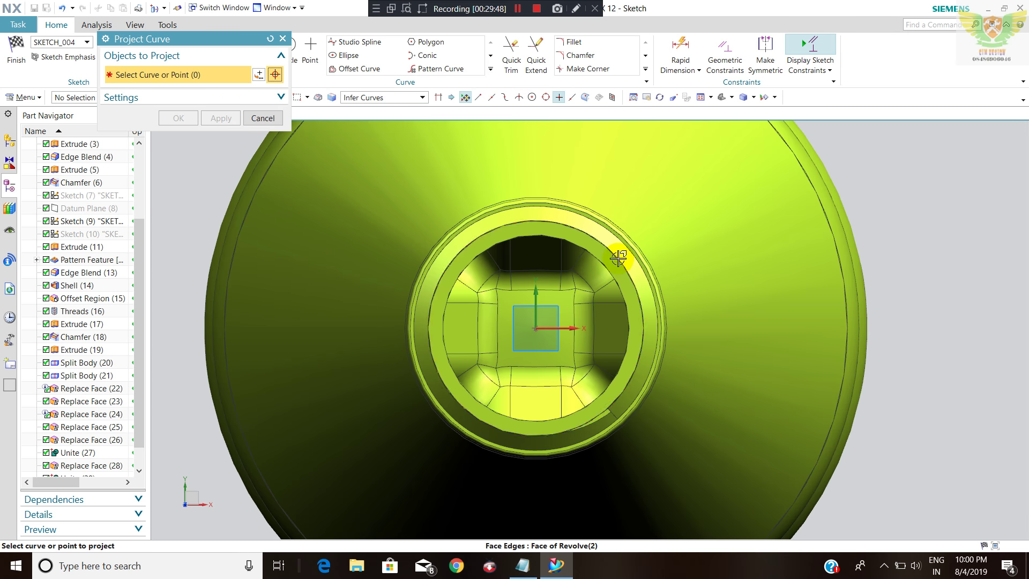
{"action": "left_click", "coordinate": [179, 118]}
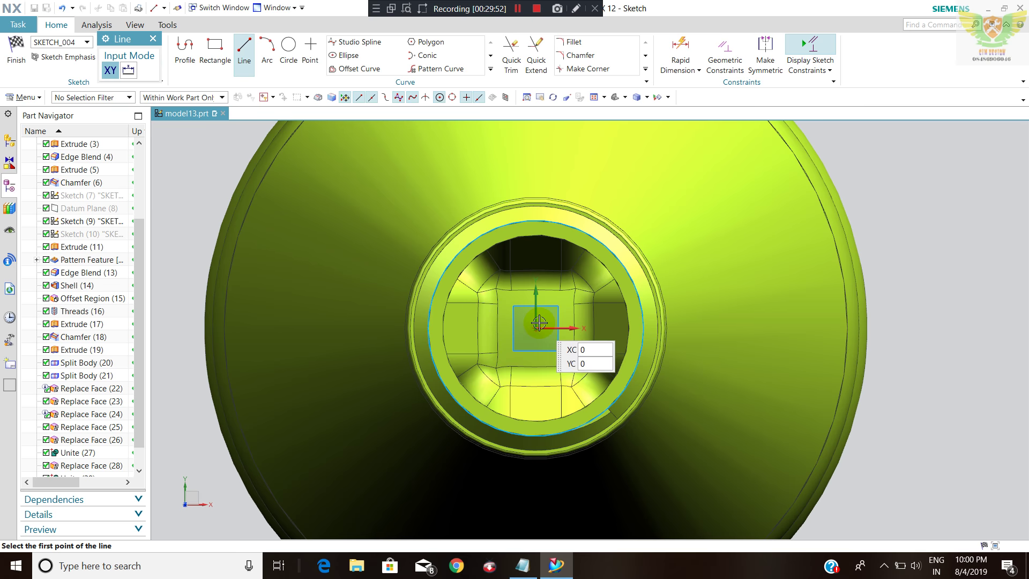
{"action": "left_click", "coordinate": [534, 329]}
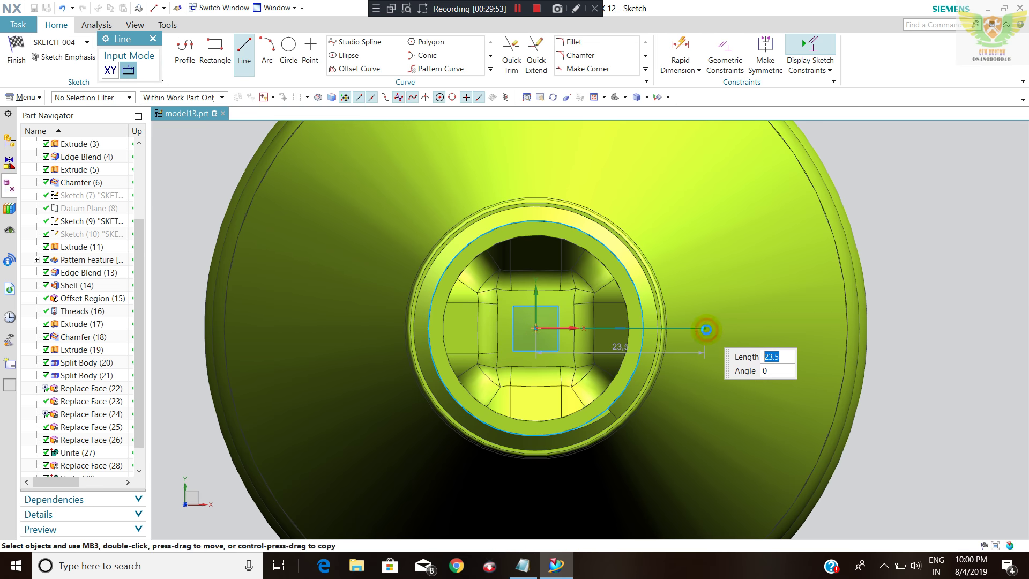
{"action": "key", "text": "Escape"}
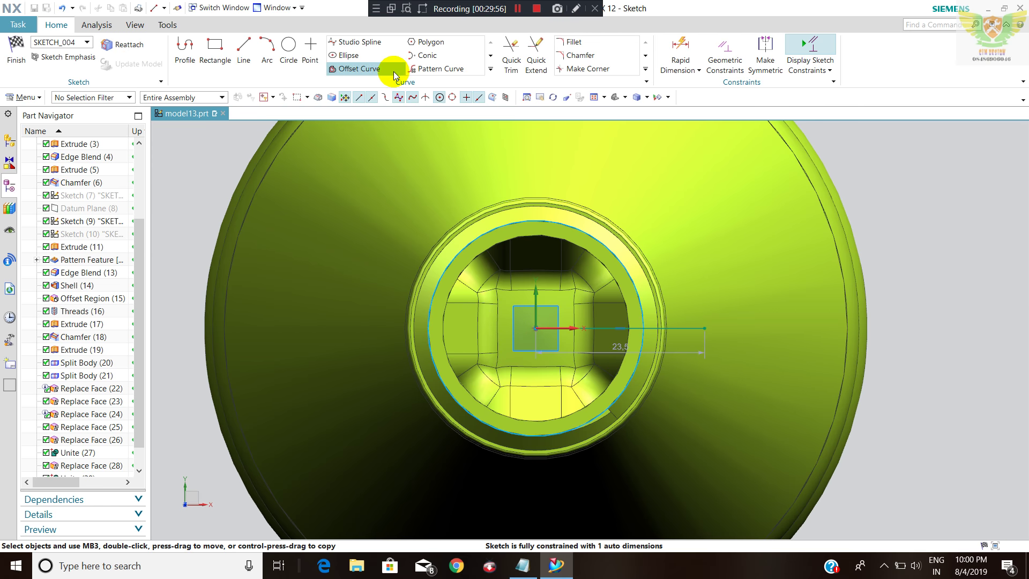
- Offset the projected arc by 3 mm
{"action": "left_click", "coordinate": [645, 303]}
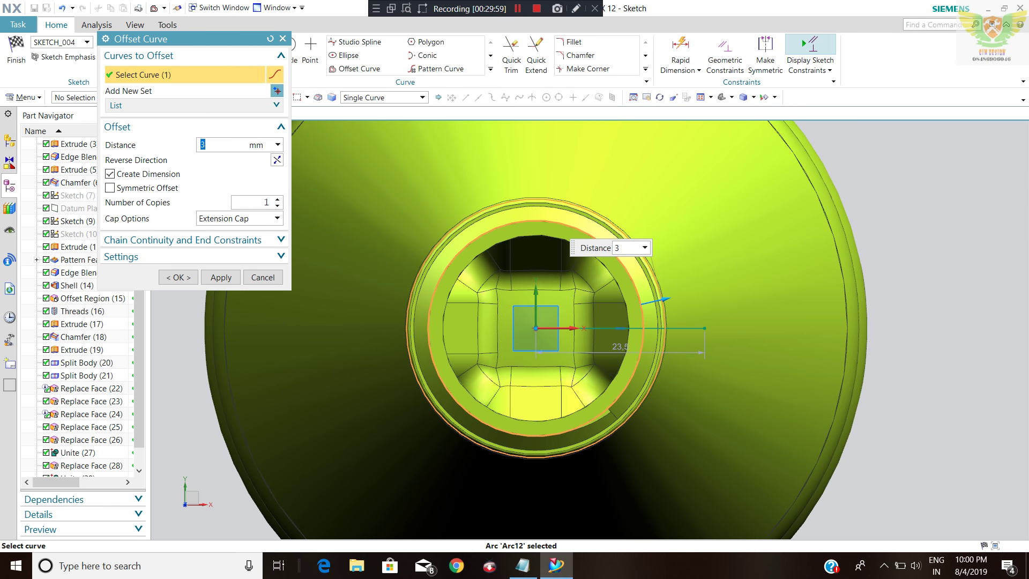
{"action": "type", "text": "2"}
{"action": "key", "text": "Return"}
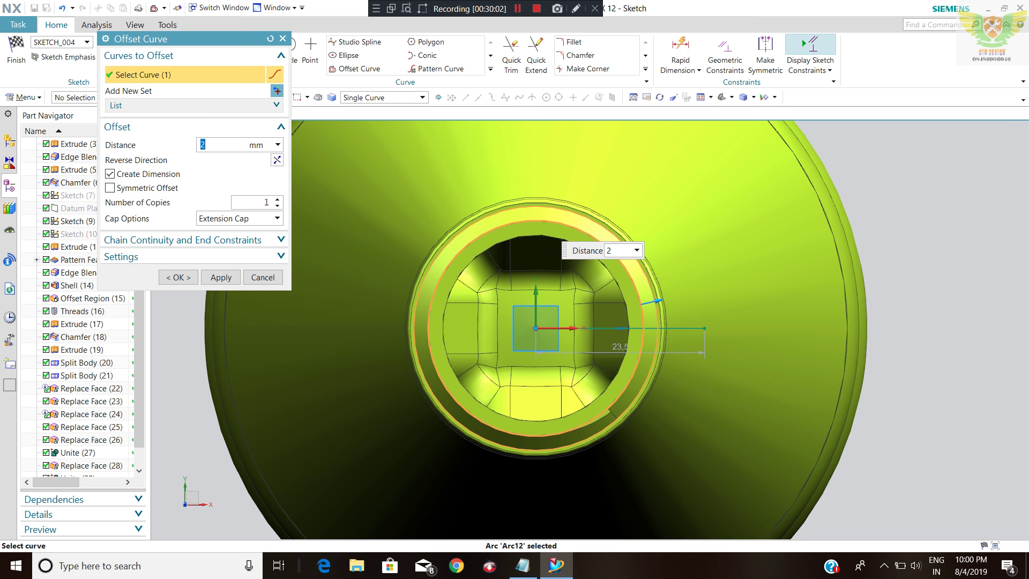
{"action": "type", "text": "3"}
{"action": "key", "text": "Return"}
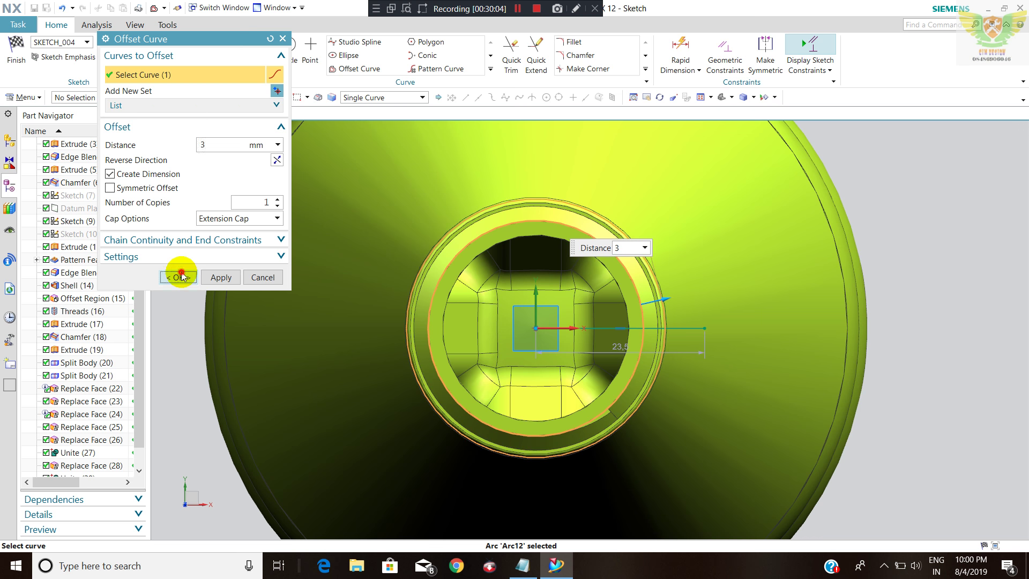
{"action": "left_click", "coordinate": [182, 276]}
{"action": "scroll", "coordinate": [678, 345], "scroll_direction": "up", "scroll_amount": 4}
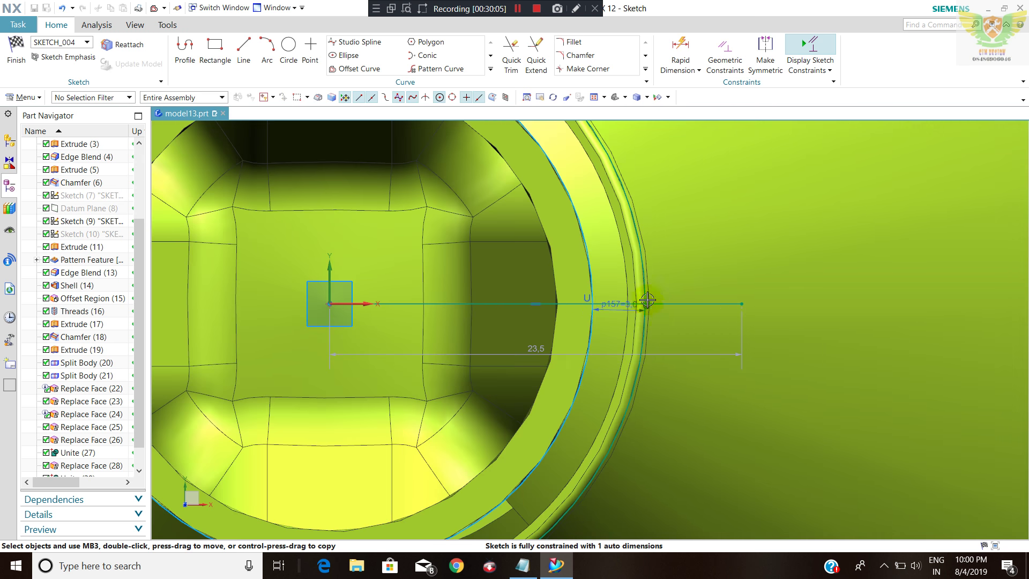
- Offset the radial line 1 mm symmetrically to both sides
{"action": "left_click", "coordinate": [359, 68]}
{"action": "left_click", "coordinate": [710, 304]}
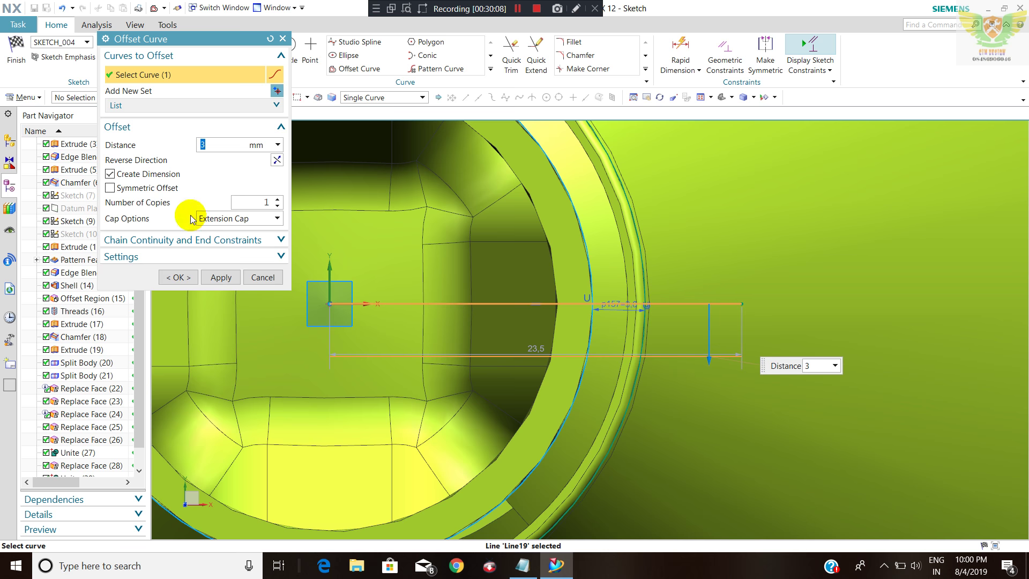
{"action": "type", "text": "1"}
{"action": "key", "text": "Return"}
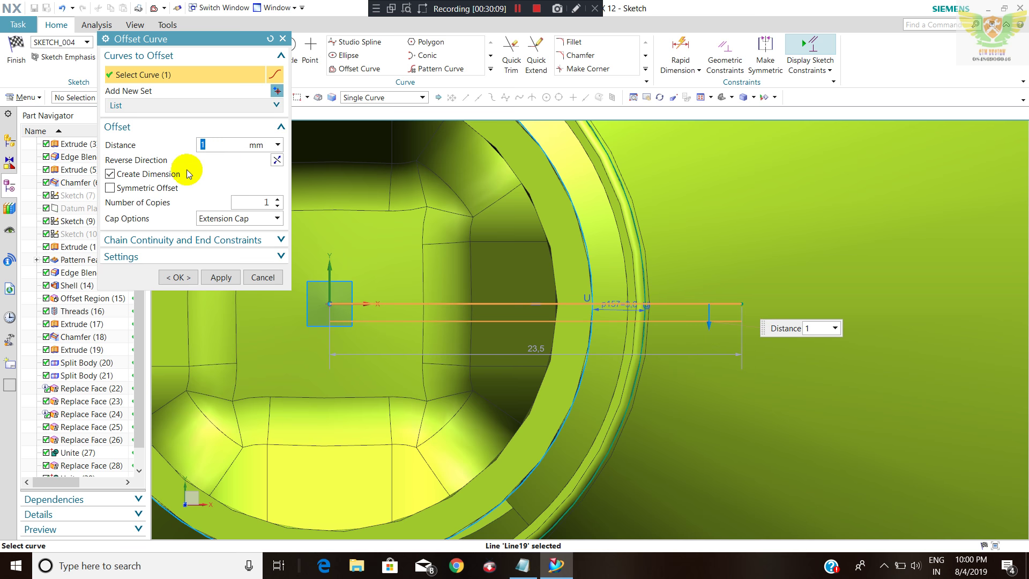
{"action": "left_click", "coordinate": [110, 188]}
{"action": "left_click", "coordinate": [172, 277]}
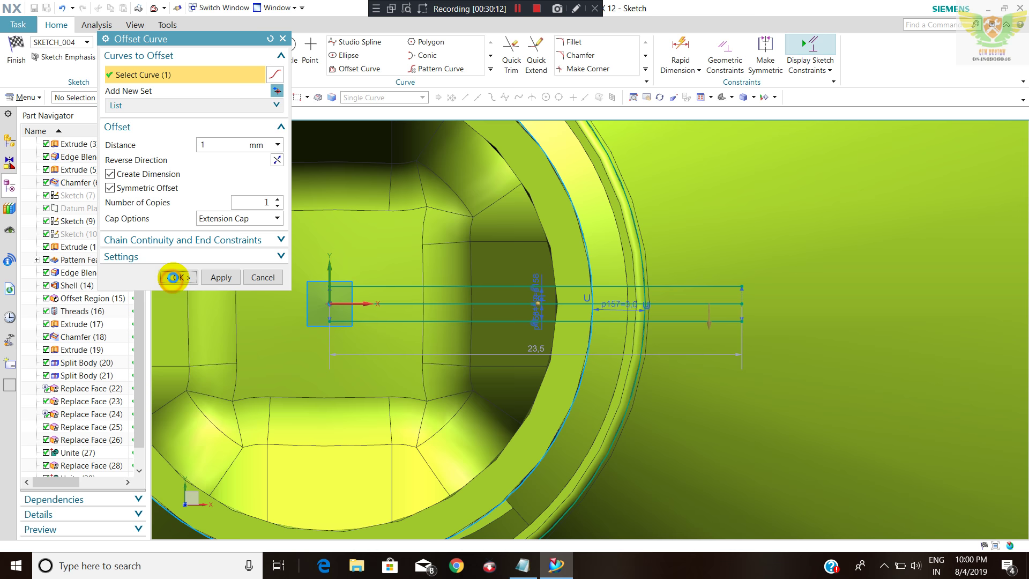
{"action": "left_click", "coordinate": [514, 47]}
- Quick Trim the stray curves around the ring, acknowledging the constraint warning
{"action": "left_click_drag", "start_coordinate": [674, 393], "coordinate": [674, 393]}
{"action": "left_click_drag", "start_coordinate": [516, 272], "coordinate": [516, 273]}
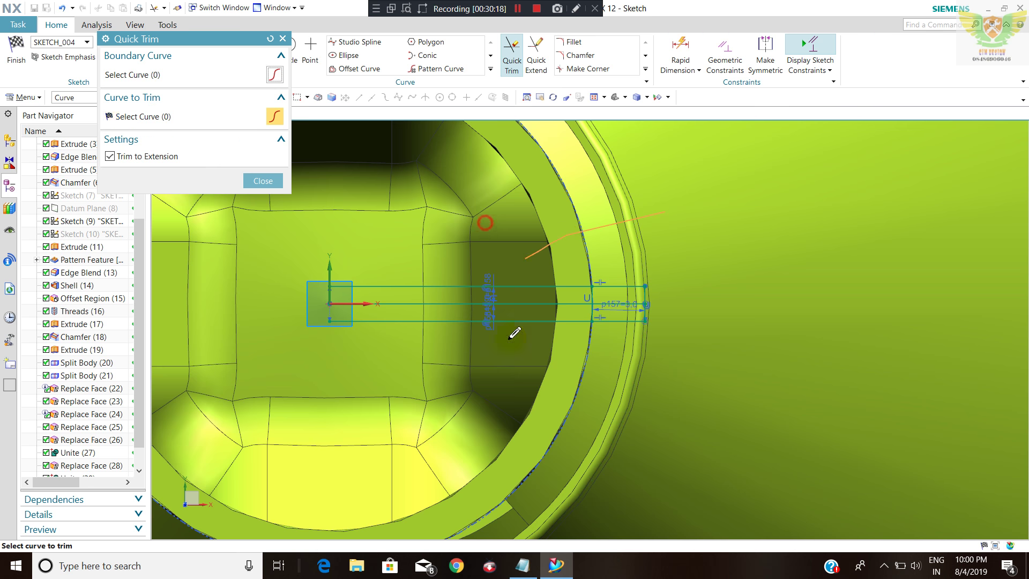
{"action": "left_click_drag", "start_coordinate": [485, 222], "coordinate": [713, 423]}
{"action": "left_click", "coordinate": [658, 314]}
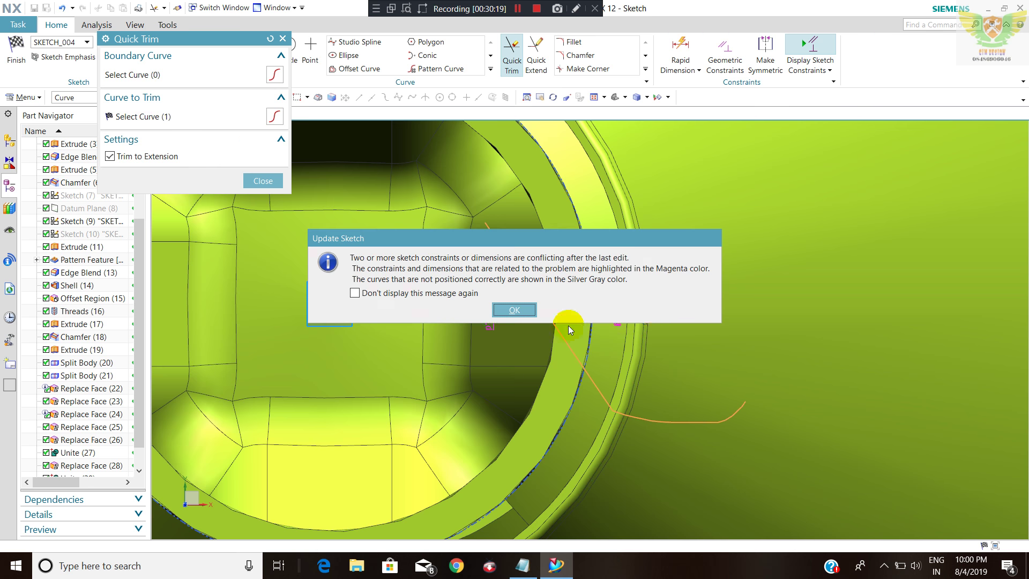
{"action": "left_click", "coordinate": [522, 311]}
- Trim the curve crossing the rectangle's right side, accepting lost associativity
{"action": "scroll", "coordinate": [590, 300], "scroll_direction": "up", "scroll_amount": 3}
{"action": "scroll", "coordinate": [578, 268], "scroll_direction": "up", "scroll_amount": 3}
{"action": "left_click", "coordinate": [619, 195]}
{"action": "left_click_drag", "start_coordinate": [513, 425], "coordinate": [654, 426]}
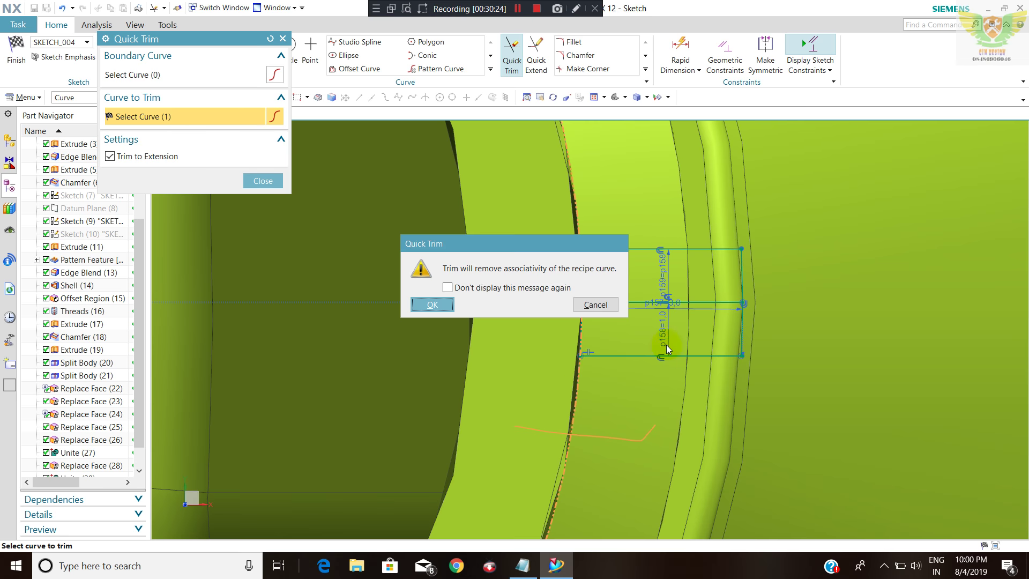
{"action": "left_click", "coordinate": [432, 304]}
{"action": "scroll", "coordinate": [741, 295], "scroll_direction": "up", "scroll_amount": 2}
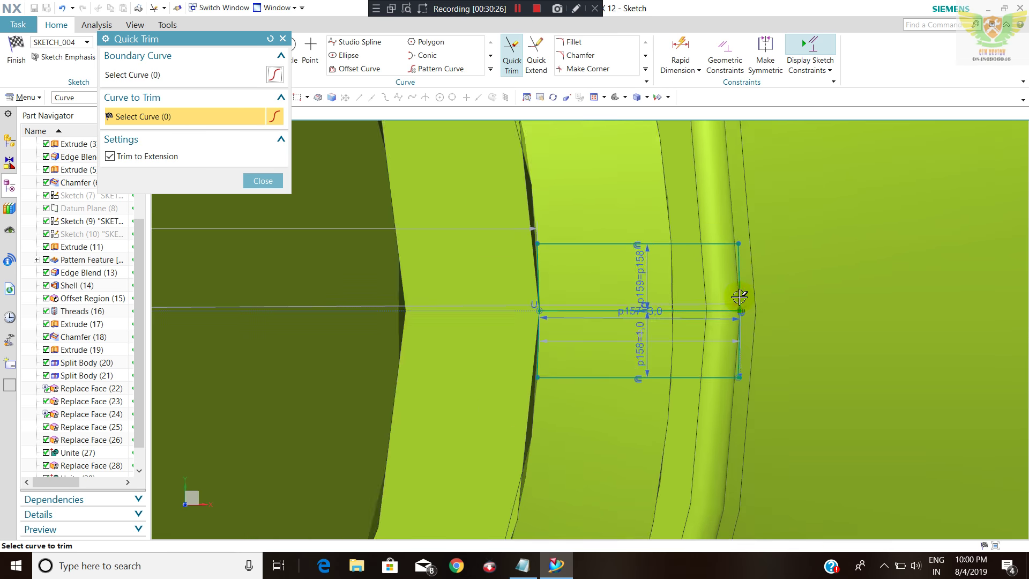
{"action": "scroll", "coordinate": [742, 294], "scroll_direction": "up", "scroll_amount": 3}
{"action": "scroll", "coordinate": [741, 390], "scroll_direction": "up", "scroll_amount": 3}
{"action": "scroll", "coordinate": [739, 438], "scroll_direction": "up", "scroll_amount": 2}
{"action": "scroll", "coordinate": [735, 406], "scroll_direction": "up", "scroll_amount": 2}
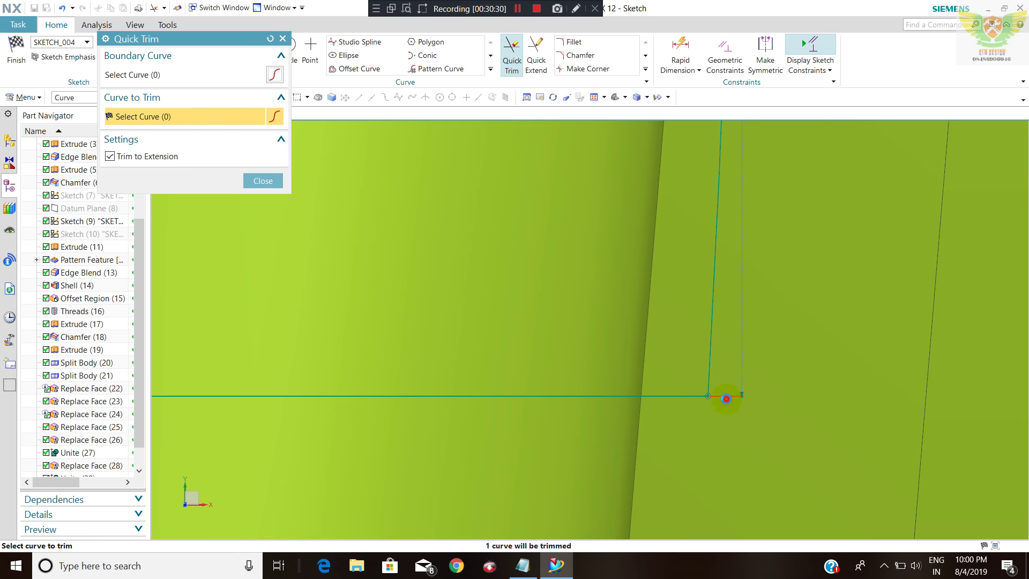
{"action": "scroll", "coordinate": [726, 398], "scroll_direction": "down", "scroll_amount": 1}
{"action": "scroll", "coordinate": [742, 471], "scroll_direction": "down", "scroll_amount": 3}
{"action": "scroll", "coordinate": [740, 384], "scroll_direction": "up", "scroll_amount": 3}
{"action": "scroll", "coordinate": [740, 273], "scroll_direction": "up", "scroll_amount": 2}
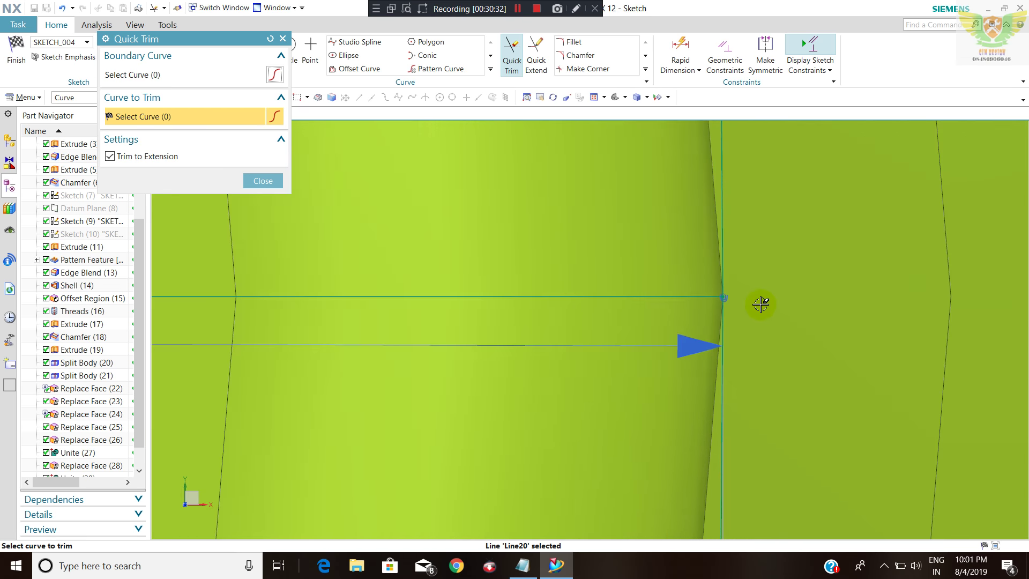
{"action": "scroll", "coordinate": [760, 304], "scroll_direction": "down", "scroll_amount": 3}
{"action": "scroll", "coordinate": [531, 173], "scroll_direction": "up", "scroll_amount": 2}
{"action": "scroll", "coordinate": [444, 215], "scroll_direction": "down", "scroll_amount": 3}
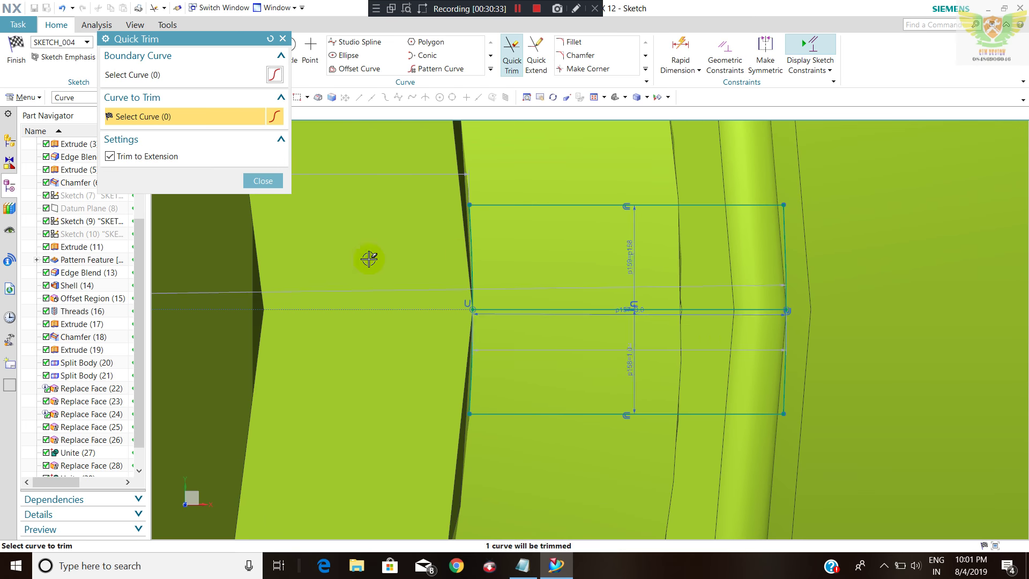
{"action": "scroll", "coordinate": [375, 260], "scroll_direction": "up", "scroll_amount": 1}
{"action": "scroll", "coordinate": [496, 443], "scroll_direction": "up", "scroll_amount": 2}
{"action": "scroll", "coordinate": [466, 475], "scroll_direction": "up", "scroll_amount": 1}
{"action": "scroll", "coordinate": [467, 475], "scroll_direction": "down", "scroll_amount": 1}
{"action": "scroll", "coordinate": [569, 368], "scroll_direction": "down", "scroll_amount": 2}
{"action": "key", "text": "Escape"}
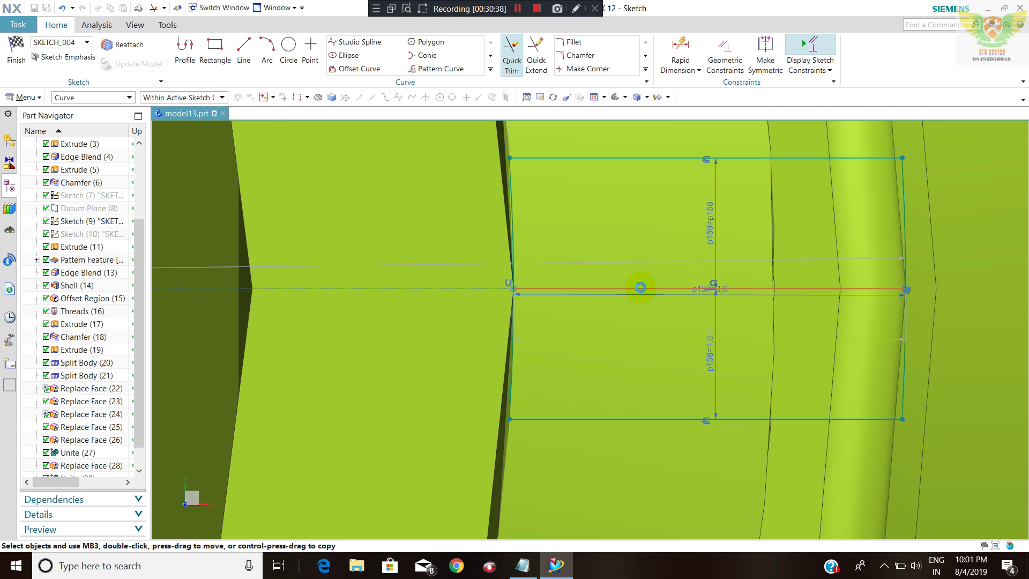
- Convert the middle horizontal line to a reference line and finish the sketch
{"action": "right_click", "coordinate": [639, 287]}
{"action": "left_click", "coordinate": [679, 368]}
{"action": "scroll", "coordinate": [586, 264], "scroll_direction": "down", "scroll_amount": 2}
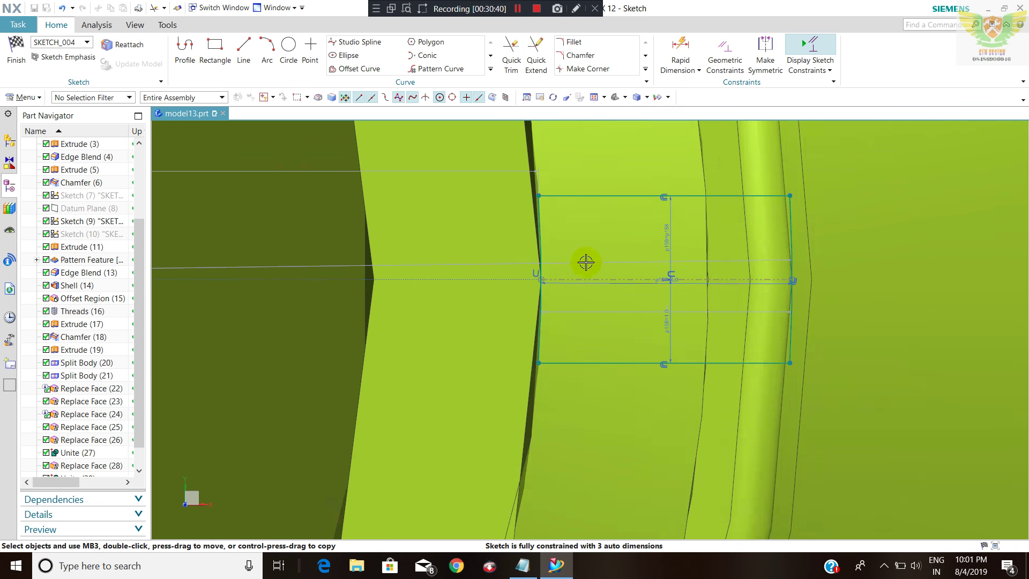
{"action": "scroll", "coordinate": [589, 265], "scroll_direction": "down", "scroll_amount": 2}
{"action": "left_click", "coordinate": [16, 51]}
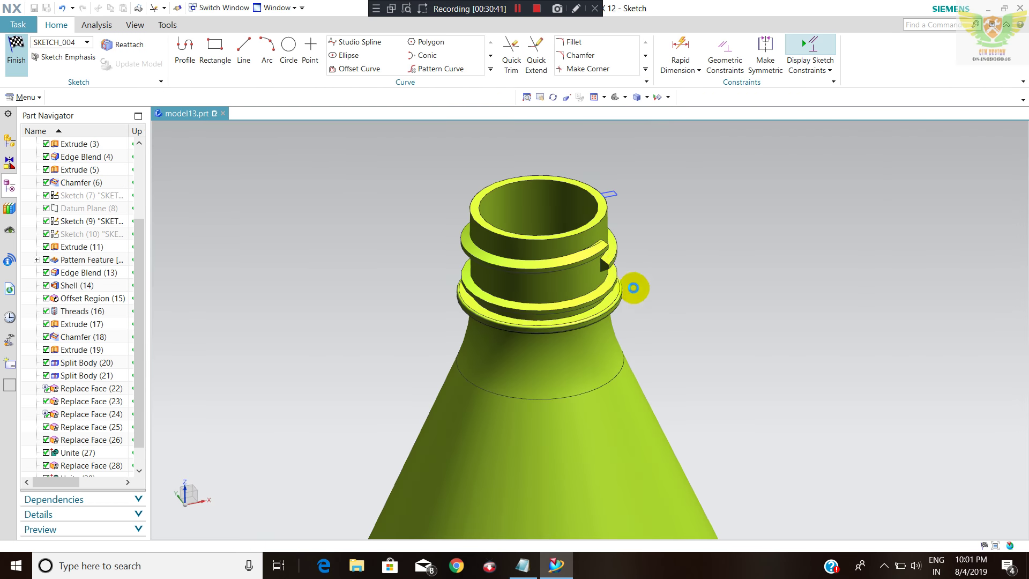
- Extrude the sketched rectangle from -4 to -14.5 mm, subtracting it from the bottle body
{"action": "mouse_move", "coordinate": [620, 218]}
{"action": "middle_mouse_down"}
{"action": "mouse_move", "coordinate": [639, 218]}
{"action": "mouse_move", "coordinate": [604, 247]}
{"action": "middle_mouse_up"}
{"action": "left_click_drag", "start_coordinate": [568, 240], "coordinate": [560, 199]}
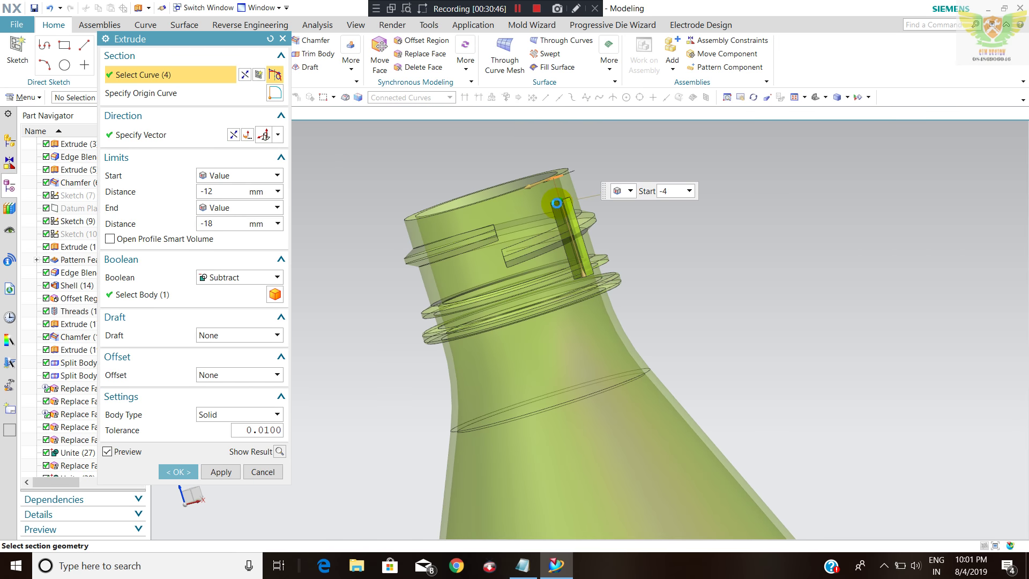
{"action": "left_click_drag", "start_coordinate": [588, 273], "coordinate": [581, 255]}
{"action": "left_click", "coordinate": [214, 293]}
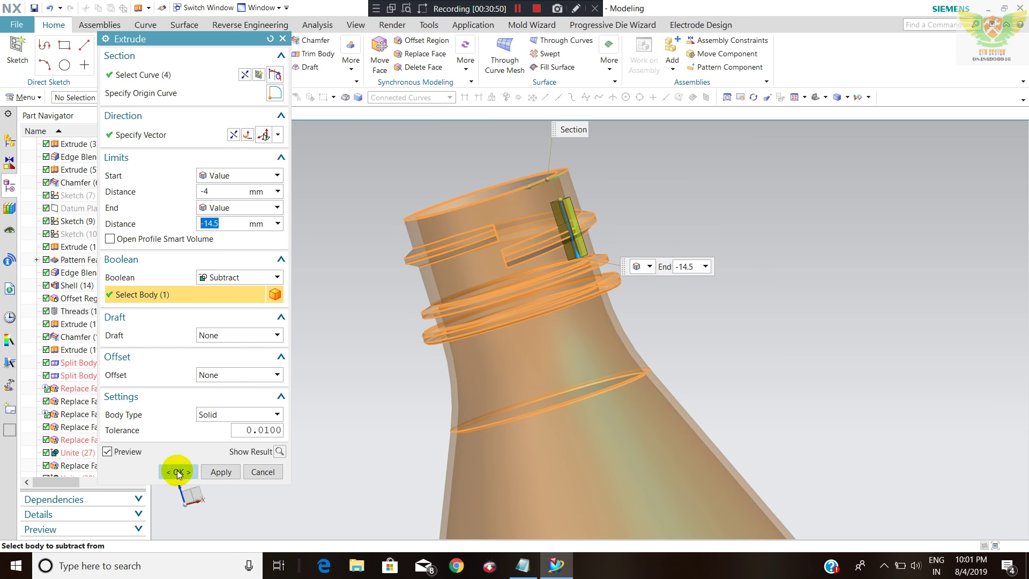
{"action": "left_click", "coordinate": [177, 471]}
{"action": "mouse_move", "coordinate": [416, 375]}
{"action": "middle_mouse_down"}
{"action": "mouse_move", "coordinate": [511, 338]}
{"action": "mouse_move", "coordinate": [413, 309]}
{"action": "middle_mouse_up"}
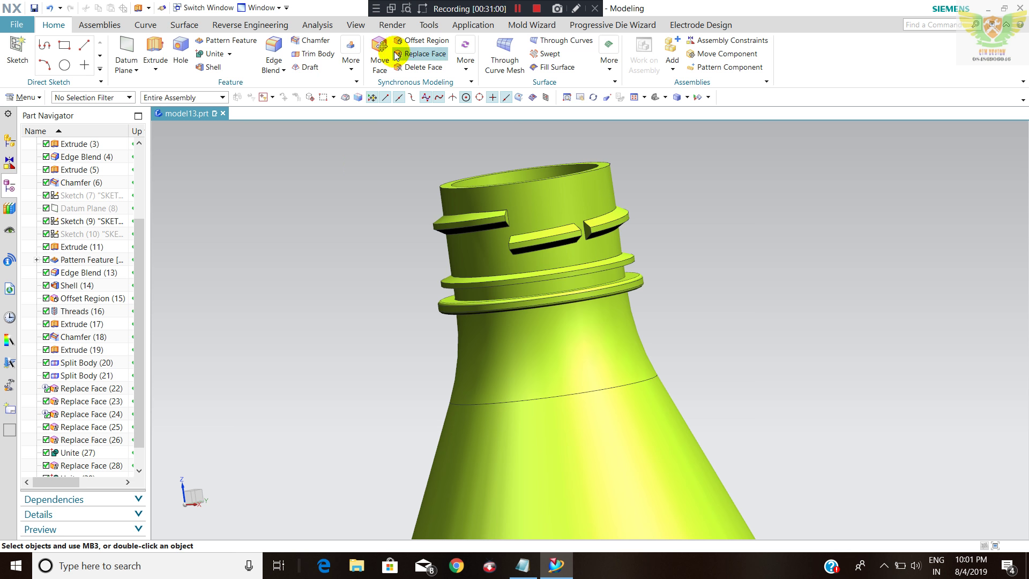
{"action": "left_click", "coordinate": [236, 40]}
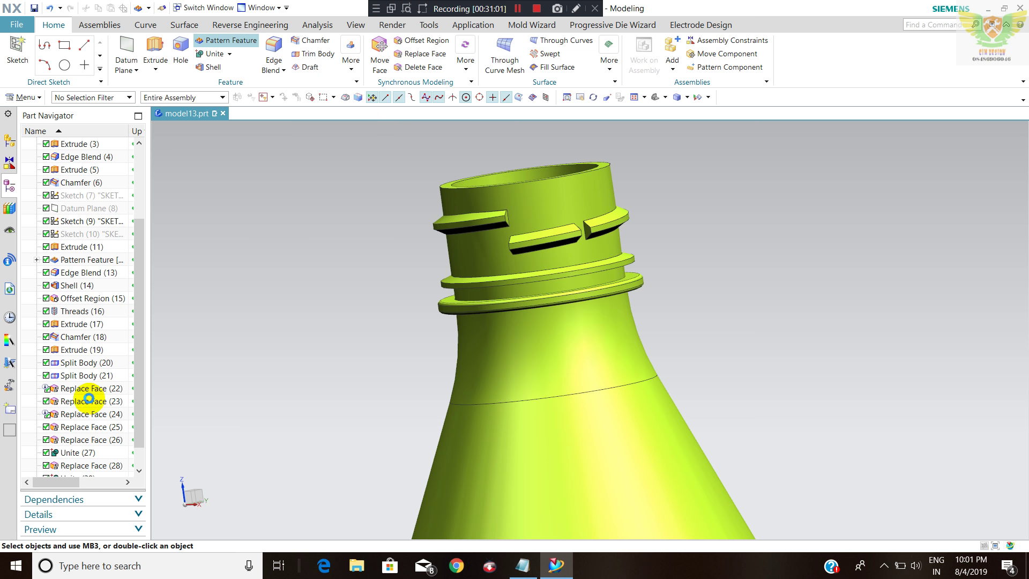
- Circularly pattern the slot extrude 5 times over 360° about the bottle's top axis
{"action": "left_click", "coordinate": [75, 466]}
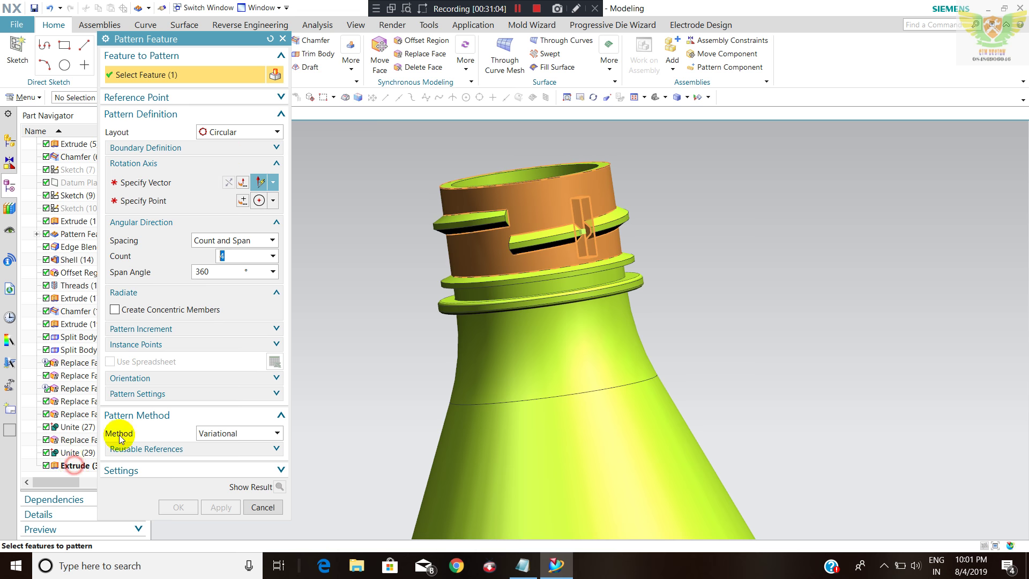
{"action": "left_click", "coordinate": [187, 182]}
{"action": "left_click", "coordinate": [590, 310]}
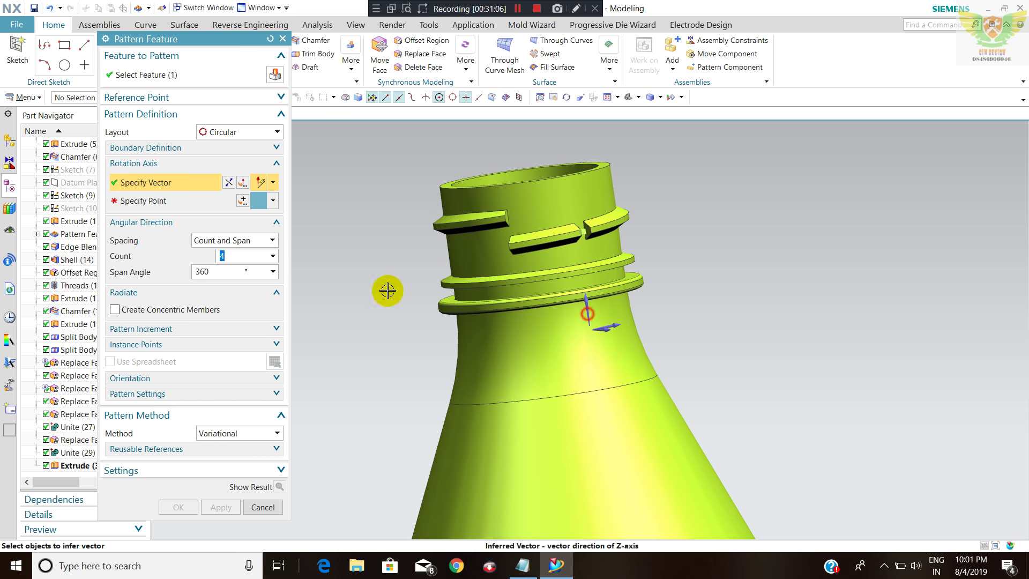
{"action": "left_click", "coordinate": [486, 184]}
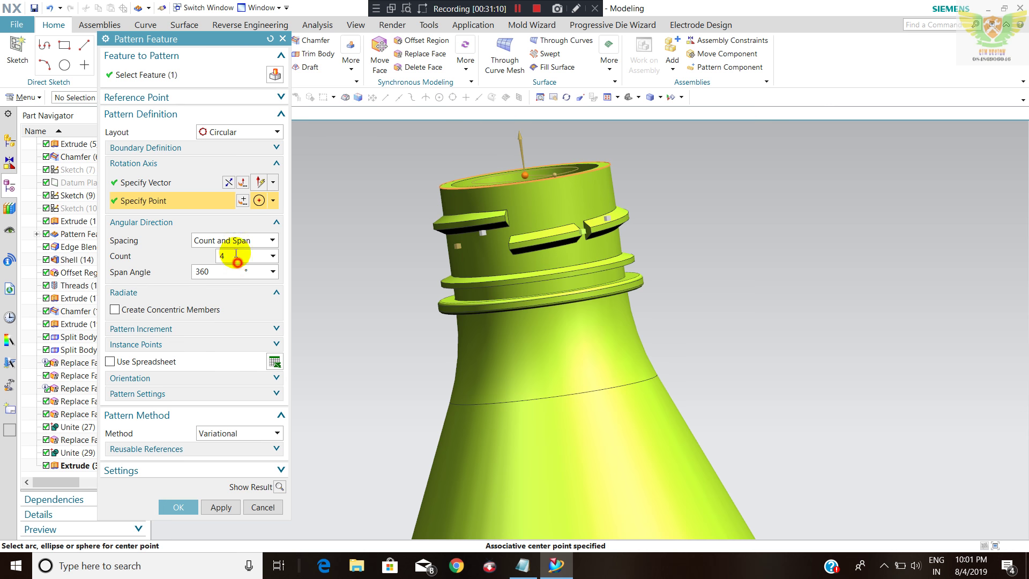
{"action": "type", "text": "5"}
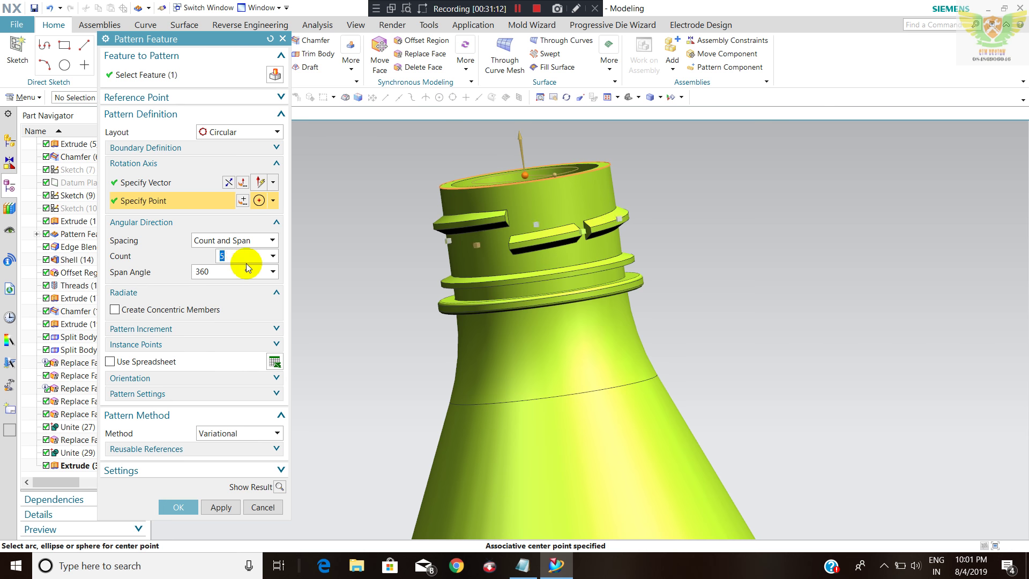
{"action": "left_click", "coordinate": [179, 507]}
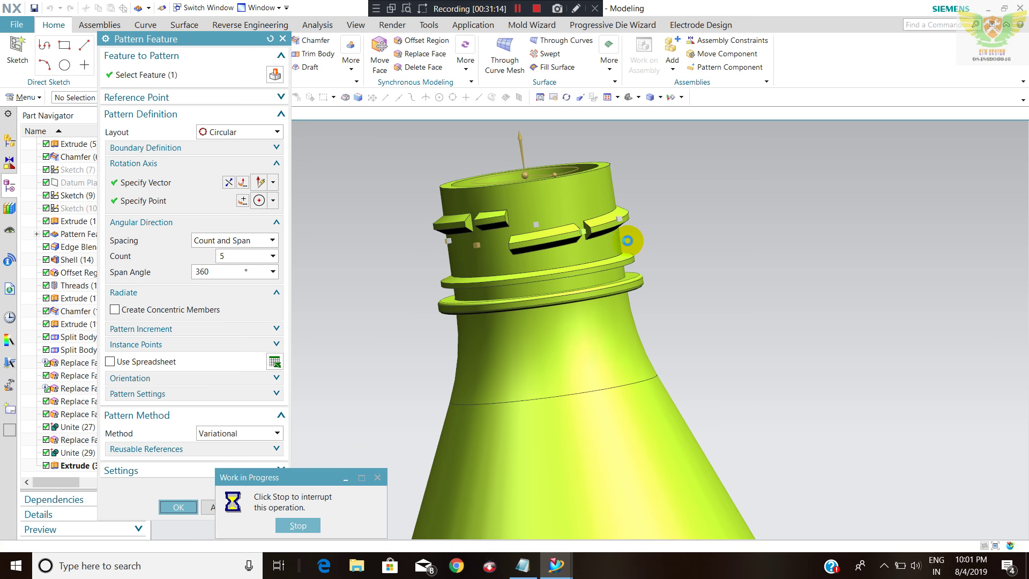
{"action": "mouse_move", "coordinate": [627, 241]}
{"action": "middle_mouse_down"}
{"action": "mouse_move", "coordinate": [773, 269]}
{"action": "mouse_move", "coordinate": [687, 291]}
{"action": "mouse_move", "coordinate": [735, 291]}
{"action": "mouse_move", "coordinate": [605, 317]}
{"action": "mouse_move", "coordinate": [297, 139]}
{"action": "middle_mouse_up"}
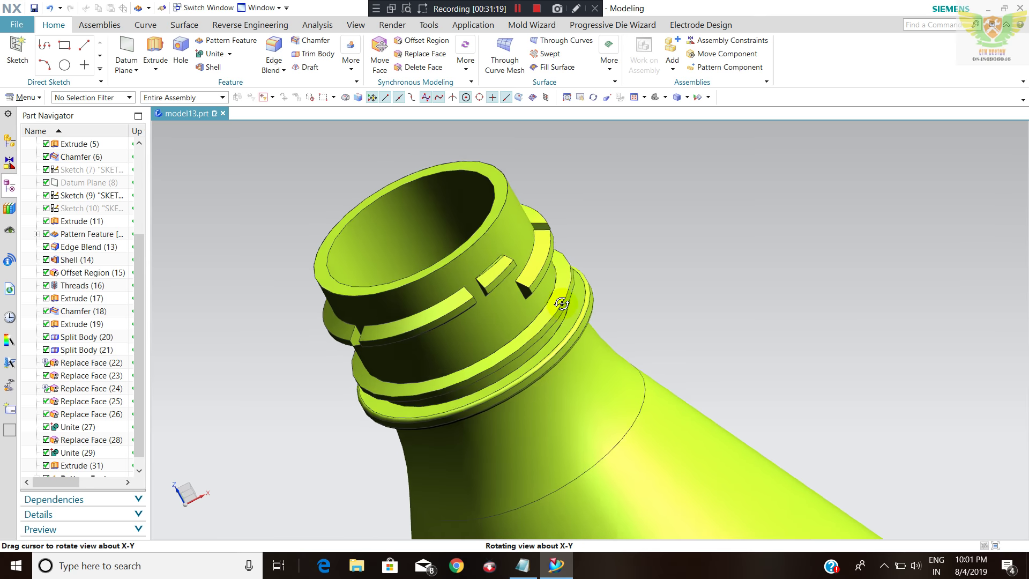
- Start Replace Face and zoom in on the patterned slots
{"action": "left_click", "coordinate": [425, 58]}
{"action": "scroll", "coordinate": [459, 319], "scroll_direction": "up", "scroll_amount": 3}
{"action": "scroll", "coordinate": [510, 220], "scroll_direction": "up", "scroll_amount": 3}
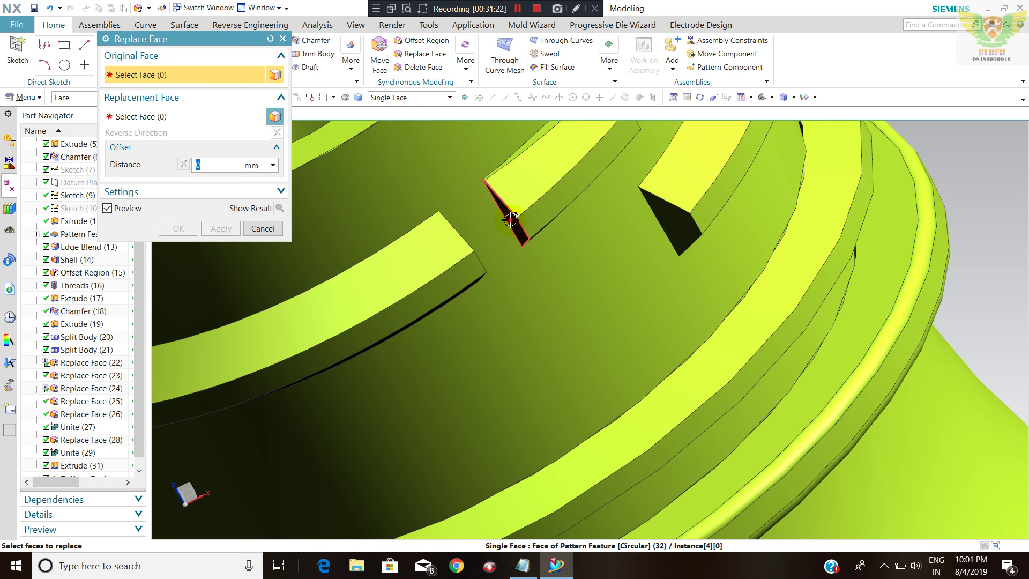
- Replace a slot's notch face with the neck's revolved face, apply, then close Replace Face
{"action": "left_click", "coordinate": [510, 220]}
{"action": "scroll", "coordinate": [489, 271], "scroll_direction": "down", "scroll_amount": 5}
{"action": "middle_click_drag", "start_coordinate": [471, 269], "coordinate": [388, 352]}
{"action": "scroll", "coordinate": [301, 359], "scroll_direction": "up", "scroll_amount": 5}
{"action": "left_click", "coordinate": [302, 359]}
{"action": "middle_click", "coordinate": [242, 250]}
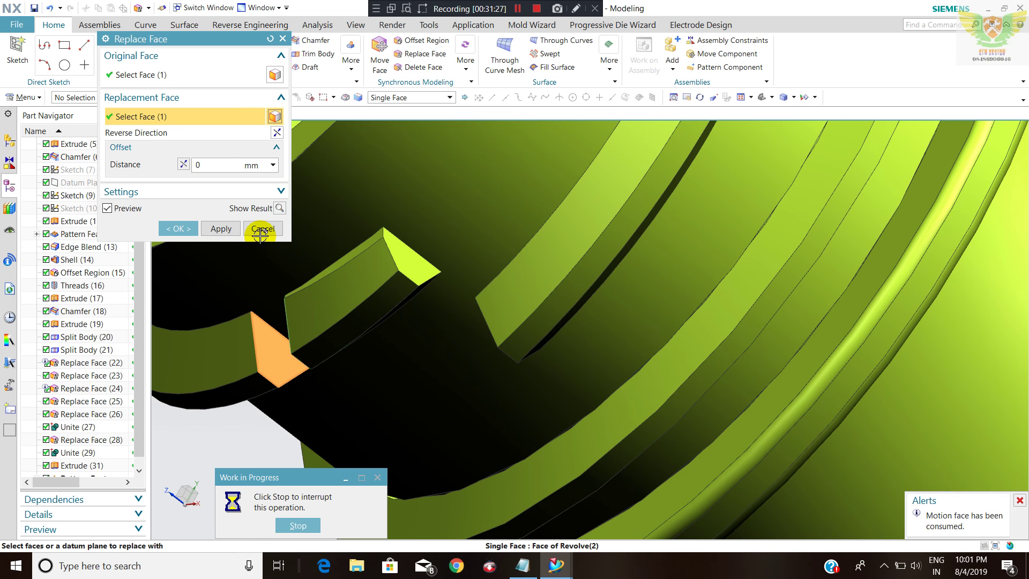
{"action": "left_click", "coordinate": [229, 230]}
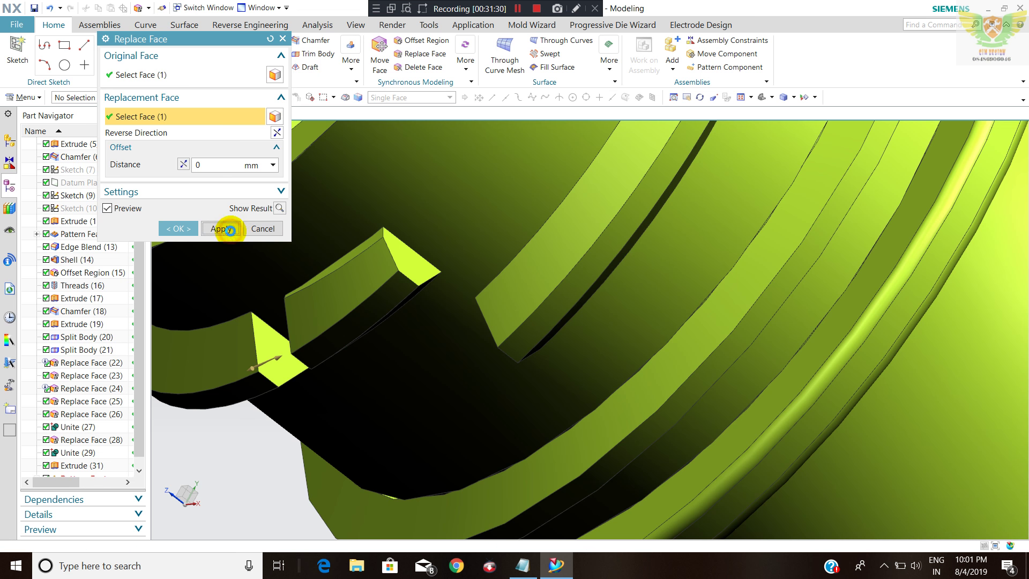
{"action": "middle_click", "coordinate": [289, 239]}
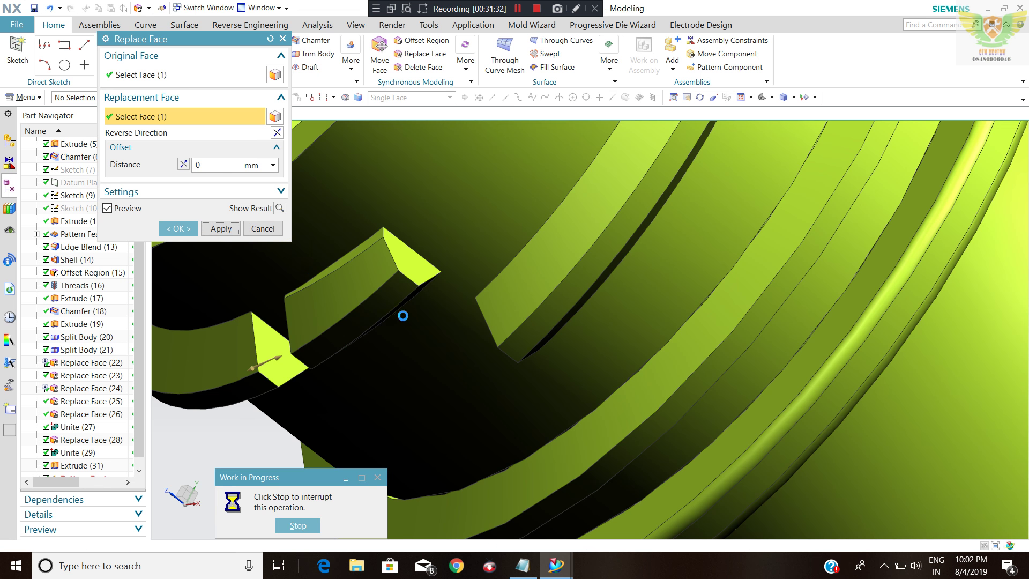
{"action": "scroll", "coordinate": [420, 298], "scroll_direction": "up", "scroll_amount": 5}
{"action": "mouse_move", "coordinate": [420, 299]}
{"action": "middle_mouse_down"}
{"action": "mouse_move", "coordinate": [571, 183]}
{"action": "mouse_move", "coordinate": [677, 200]}
{"action": "middle_mouse_up"}
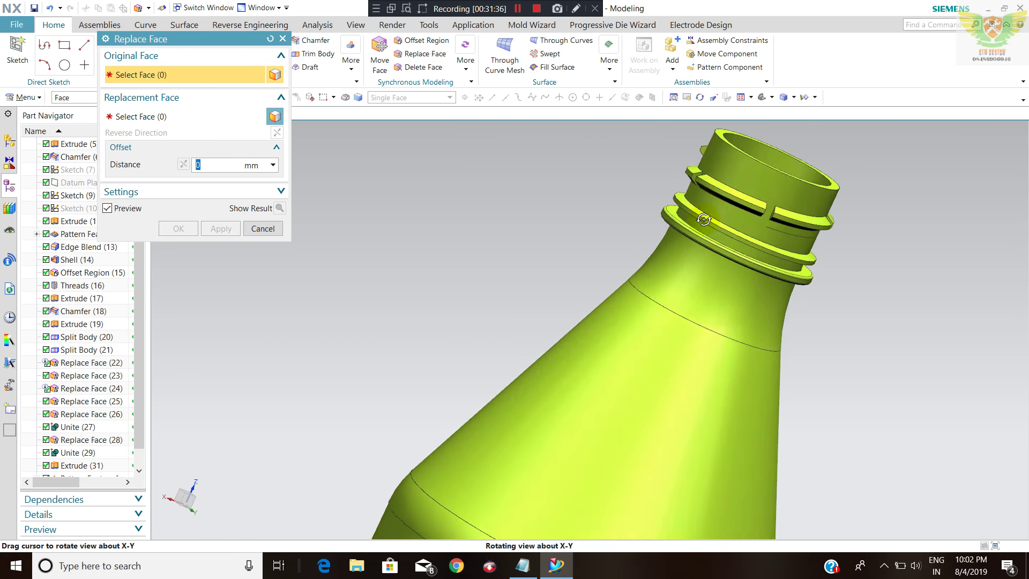
{"action": "scroll", "coordinate": [678, 200], "scroll_direction": "down", "scroll_amount": 3}
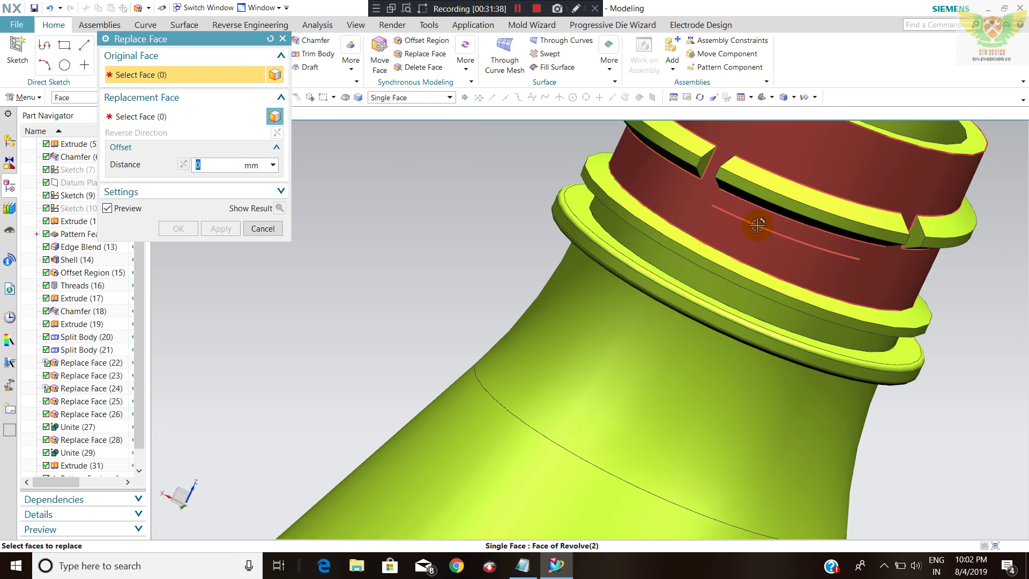
{"action": "left_click", "coordinate": [260, 228]}
- Give the top rim edge of the bottle mouth a 1.5 mm Edge Blend
{"action": "scroll", "coordinate": [686, 180], "scroll_direction": "up", "scroll_amount": 3}
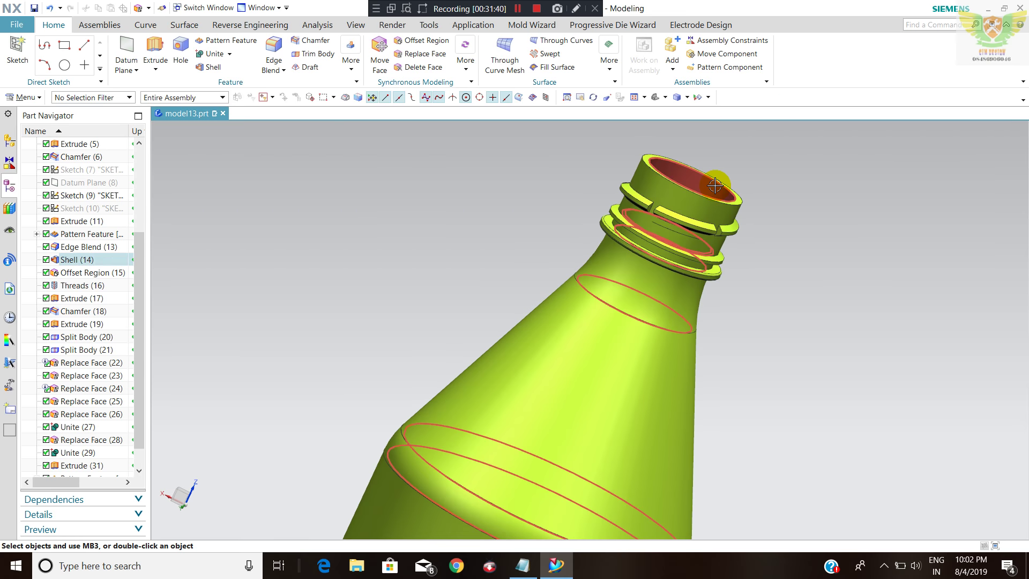
{"action": "middle_click_drag", "start_coordinate": [685, 179], "coordinate": [637, 178]}
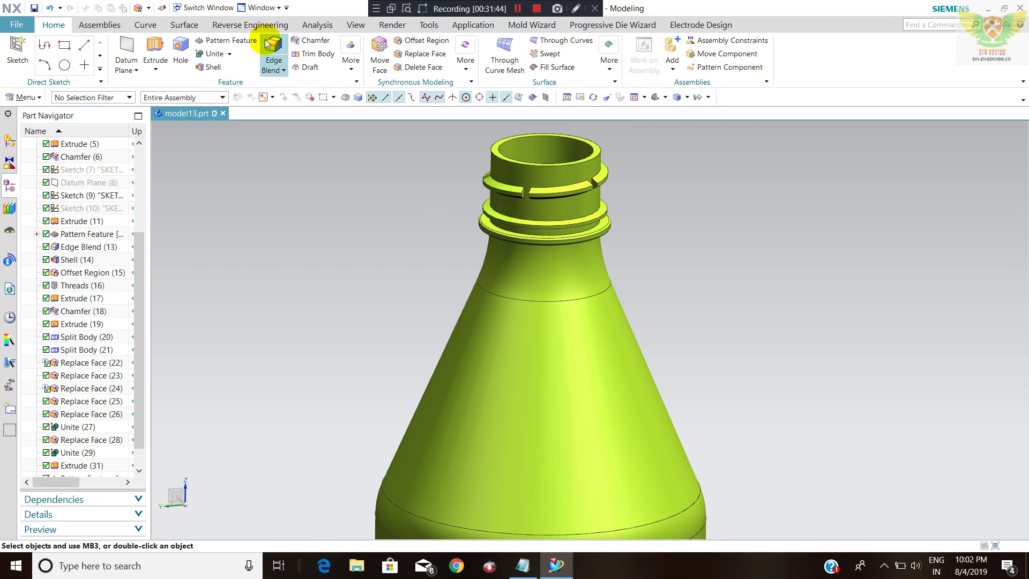
{"action": "scroll", "coordinate": [617, 155], "scroll_direction": "down", "scroll_amount": 2}
{"action": "left_click", "coordinate": [592, 151]}
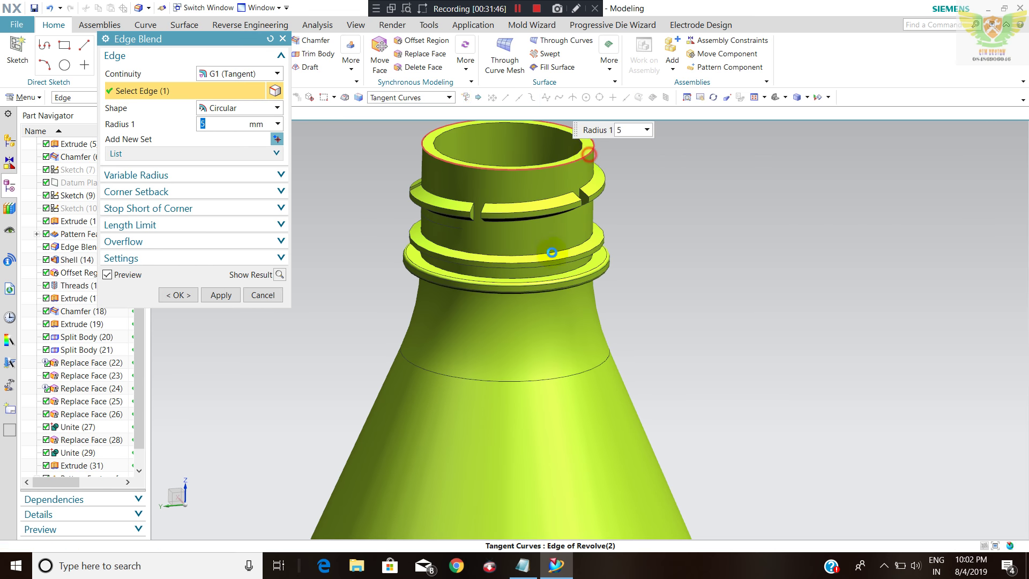
{"action": "type", "text": "1"}
{"action": "key", "text": "Return"}
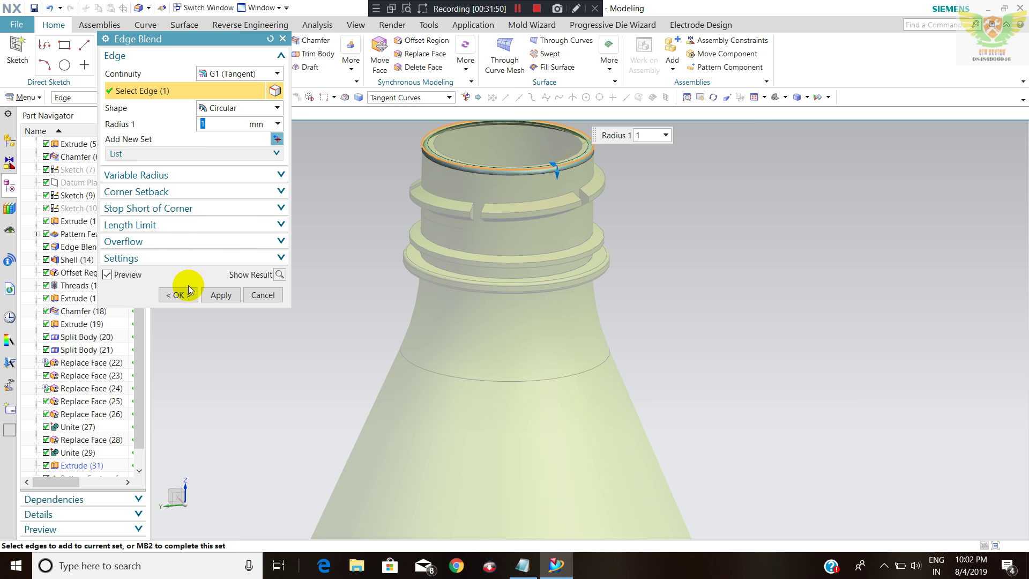
{"action": "type", "text": "2"}
{"action": "key", "text": "Return"}
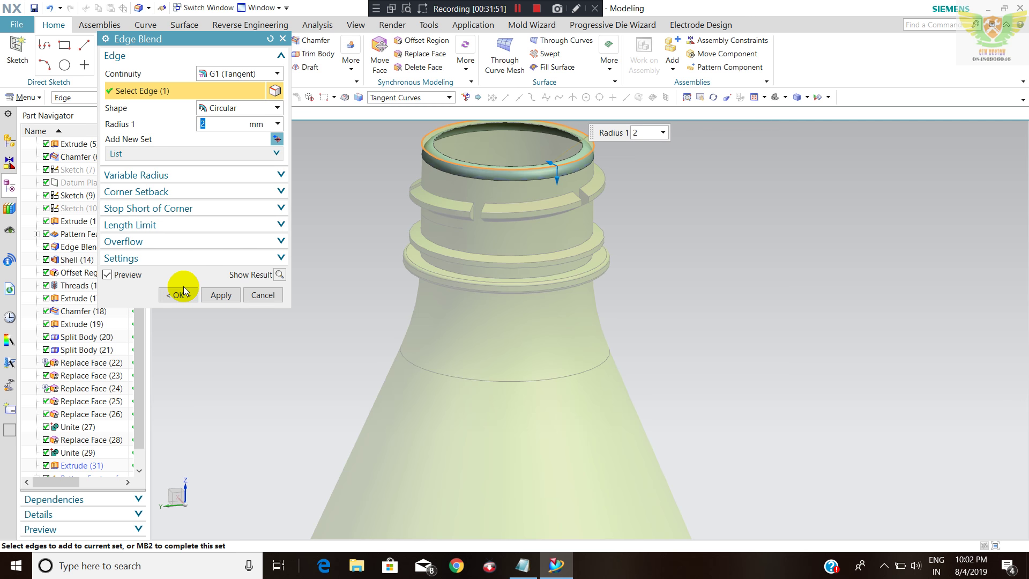
{"action": "type", "text": "1.5"}
{"action": "key", "text": "Return"}
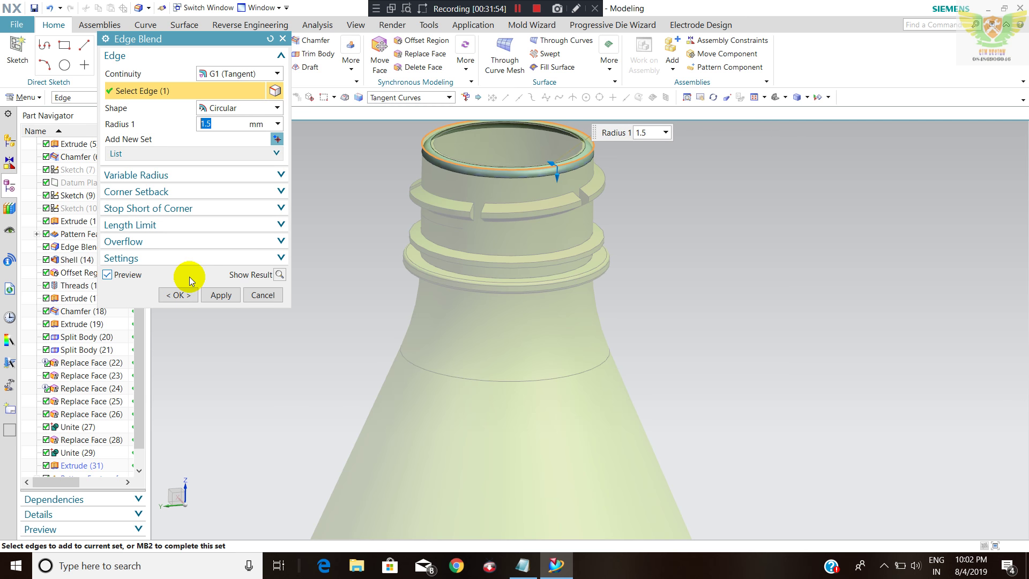
{"action": "left_click", "coordinate": [168, 294]}
{"action": "scroll", "coordinate": [402, 169], "scroll_direction": "down", "scroll_amount": 2}
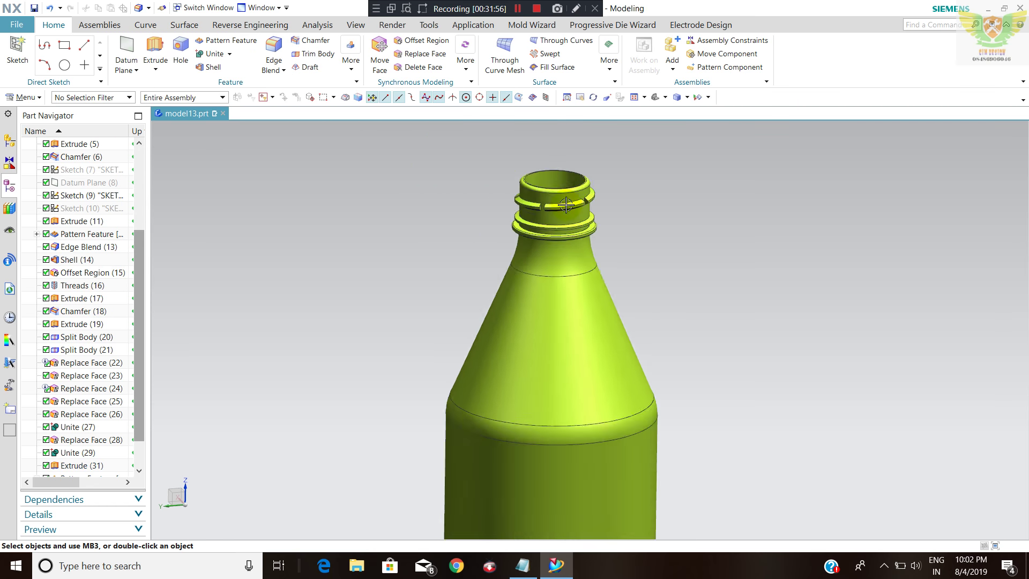
{"action": "scroll", "coordinate": [402, 169], "scroll_direction": "down", "scroll_amount": 2}
- Set the bottle body's translucency to 72 in Edit Object Display
{"action": "scroll", "coordinate": [507, 175], "scroll_direction": "down", "scroll_amount": 2}
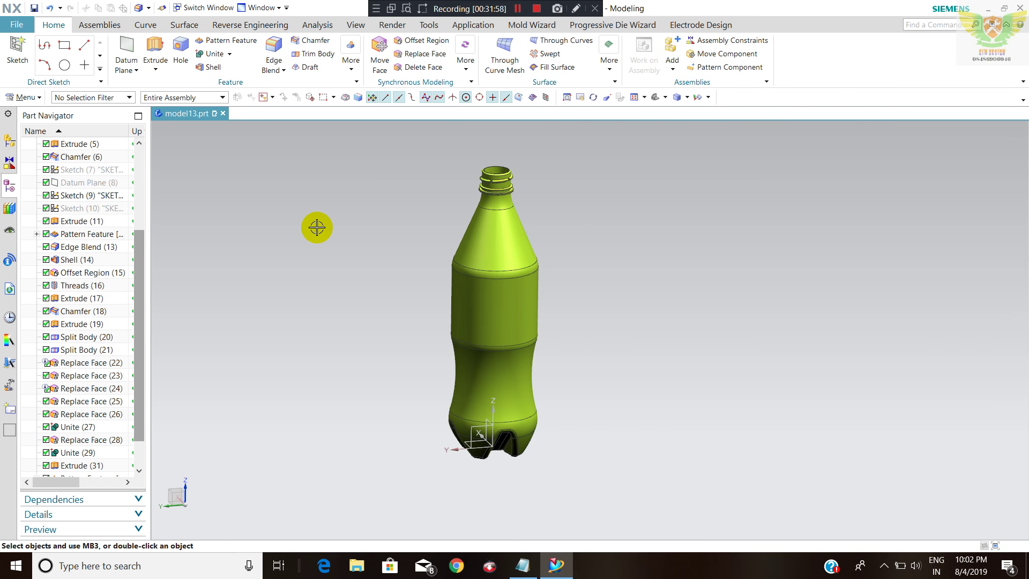
{"action": "key", "text": "ctrl+j"}
{"action": "left_click", "coordinate": [510, 298]}
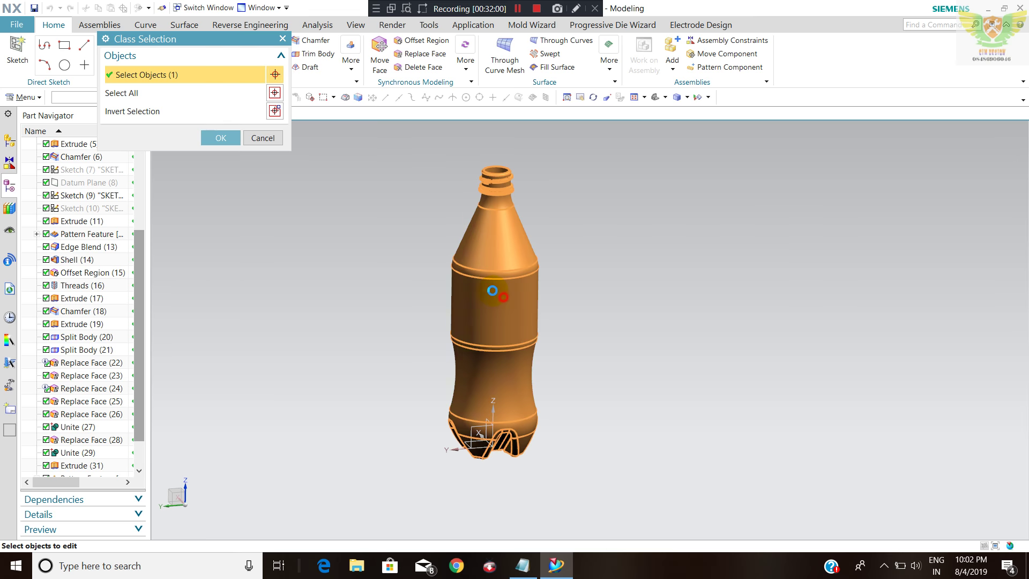
{"action": "left_click", "coordinate": [221, 138]}
{"action": "left_click_drag", "start_coordinate": [125, 220], "coordinate": [232, 223]}
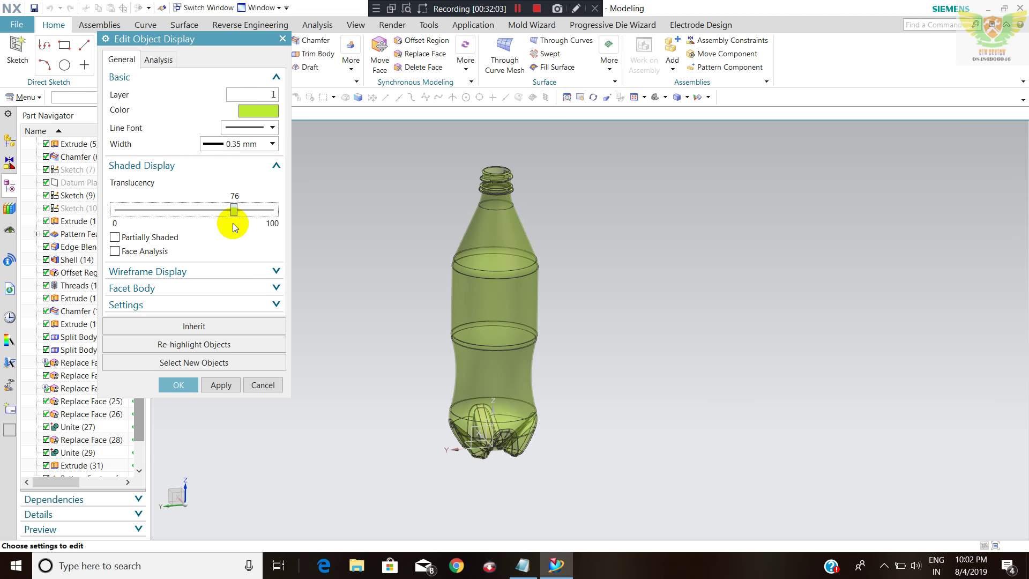
{"action": "left_click", "coordinate": [185, 383]}
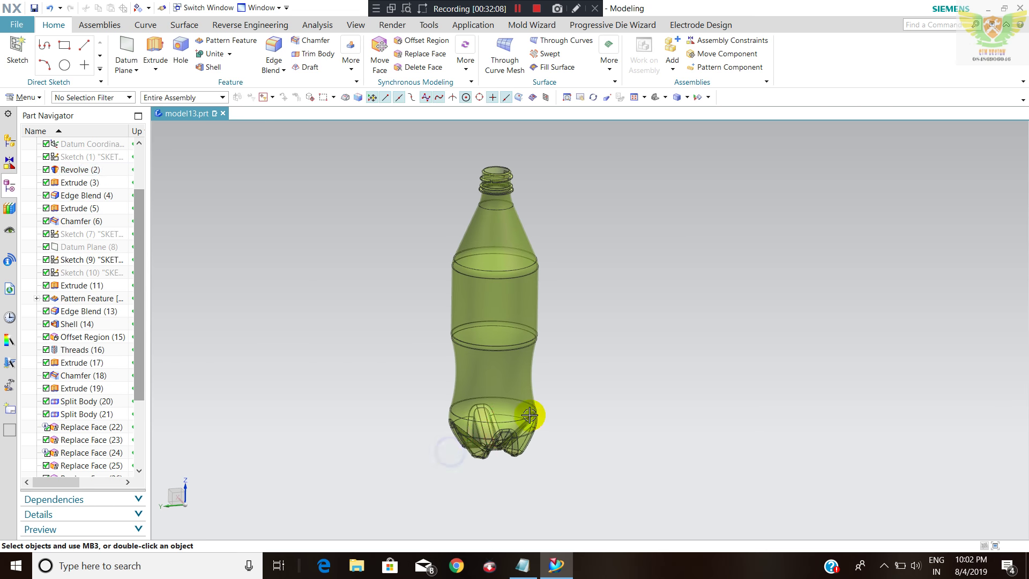
- Orbit and zoom to view the translucent bottle upright from the side
{"action": "mouse_move", "coordinate": [598, 301]}
{"action": "middle_mouse_down"}
{"action": "mouse_move", "coordinate": [649, 296]}
{"action": "mouse_move", "coordinate": [567, 220]}
{"action": "middle_mouse_up"}
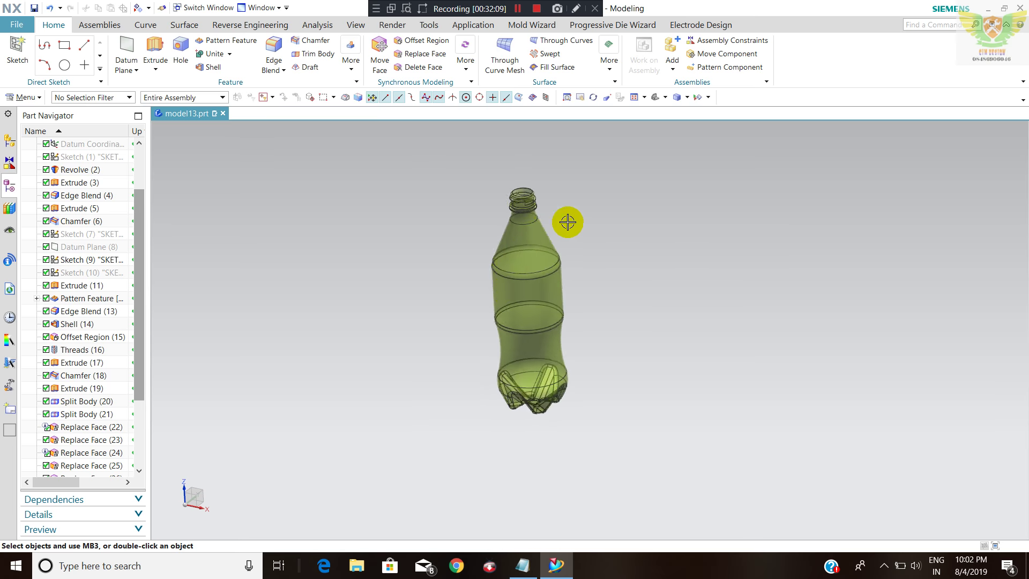
{"action": "scroll", "coordinate": [516, 172], "scroll_direction": "up", "scroll_amount": 3}
{"action": "scroll", "coordinate": [498, 181], "scroll_direction": "up", "scroll_amount": 2}
{"action": "middle_click_drag", "start_coordinate": [499, 182], "coordinate": [482, 146]}
{"action": "scroll", "coordinate": [469, 223], "scroll_direction": "down", "scroll_amount": 3}
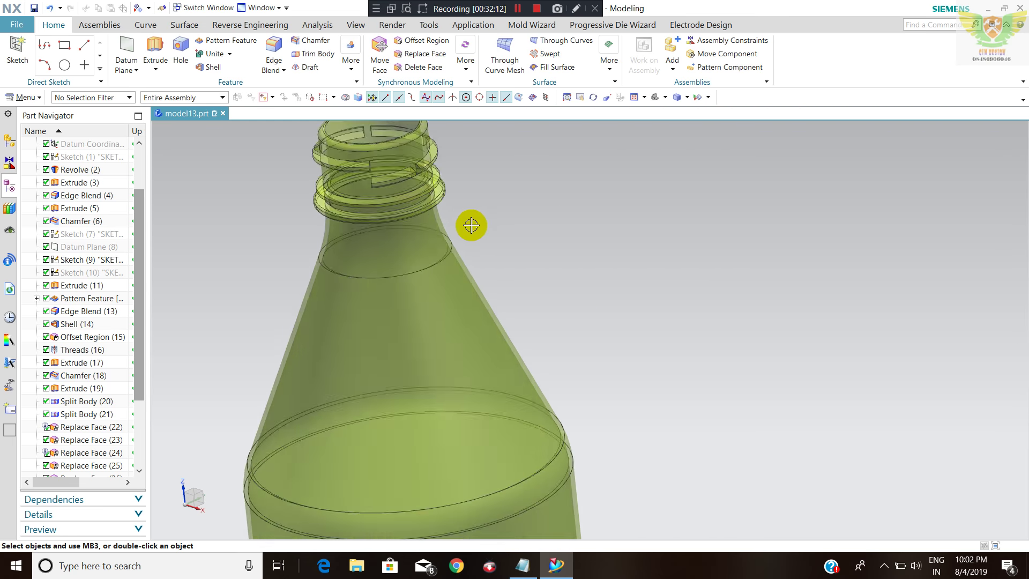
{"action": "scroll", "coordinate": [570, 409], "scroll_direction": "down", "scroll_amount": 3}
{"action": "scroll", "coordinate": [556, 429], "scroll_direction": "down", "scroll_amount": 1}
{"action": "scroll", "coordinate": [541, 407], "scroll_direction": "up", "scroll_amount": 2}
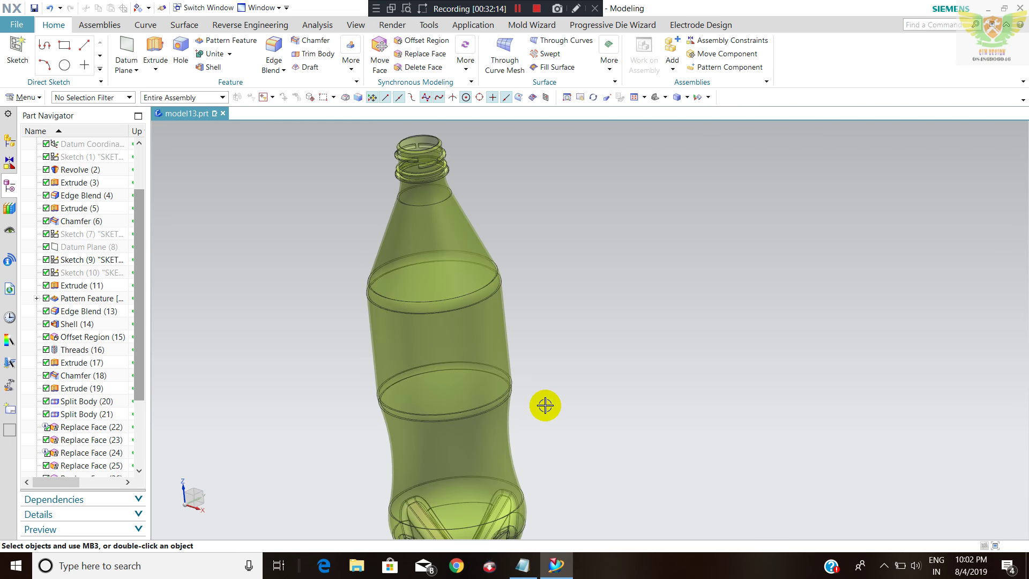
{"action": "scroll", "coordinate": [556, 306], "scroll_direction": "down", "scroll_amount": 2}
{"action": "middle_click_drag", "start_coordinate": [536, 292], "coordinate": [577, 262]}
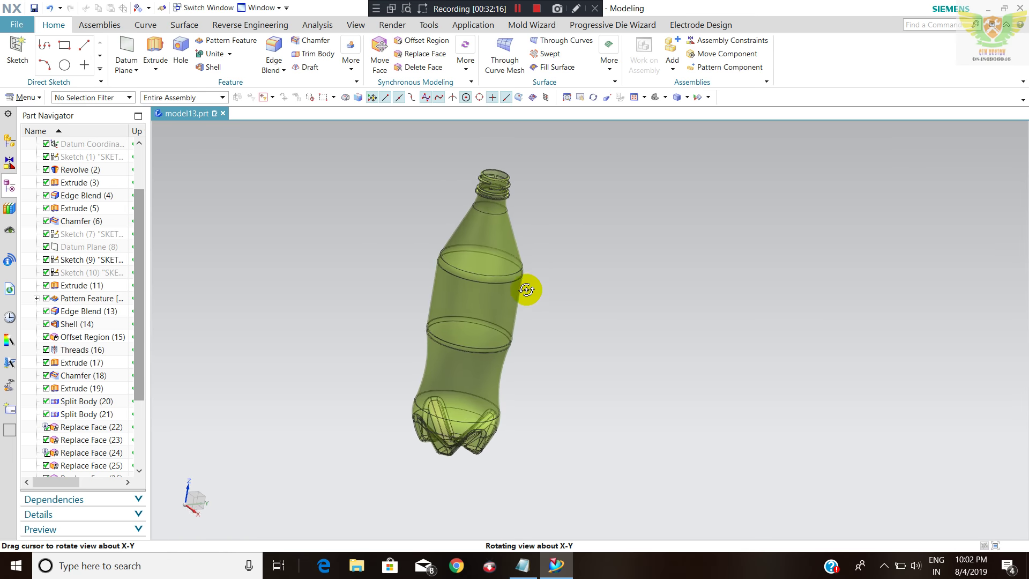
{"action": "scroll", "coordinate": [589, 251], "scroll_direction": "up", "scroll_amount": 1}
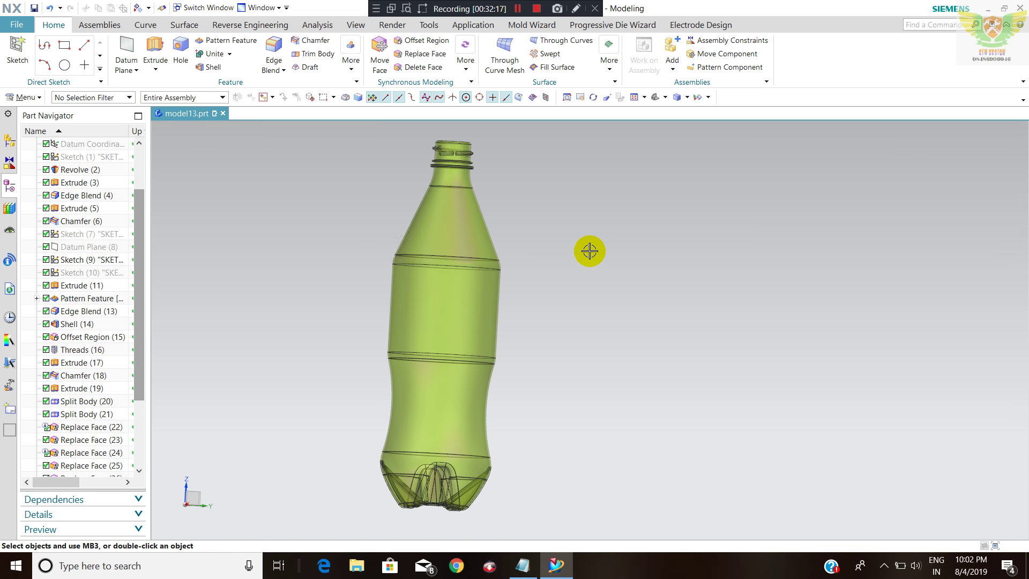
{"action": "left_click", "coordinate": [28, 99]}
{"action": "left_click", "coordinate": [52, 148]}
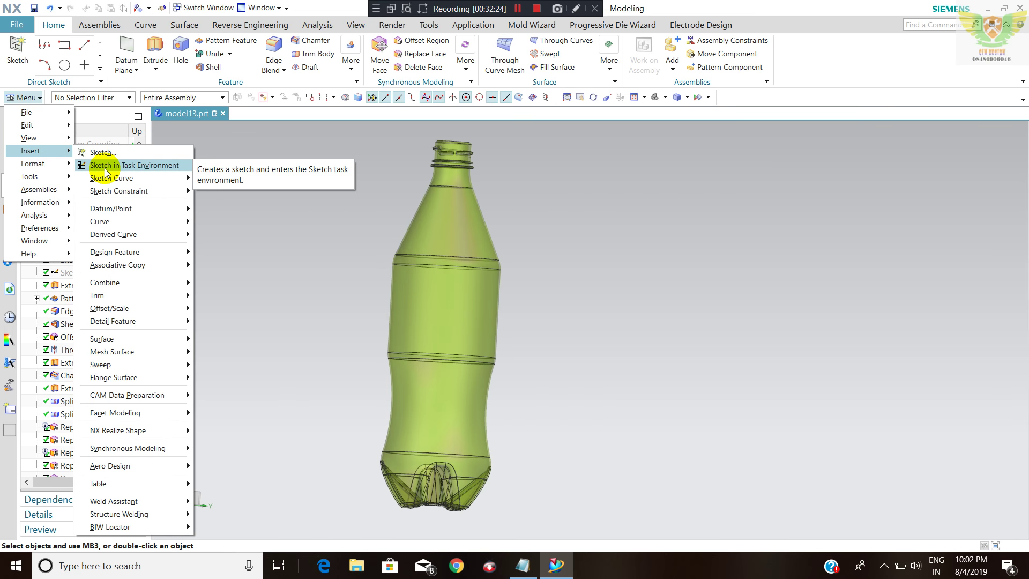
{"action": "mouse_move", "coordinate": [34, 214]}
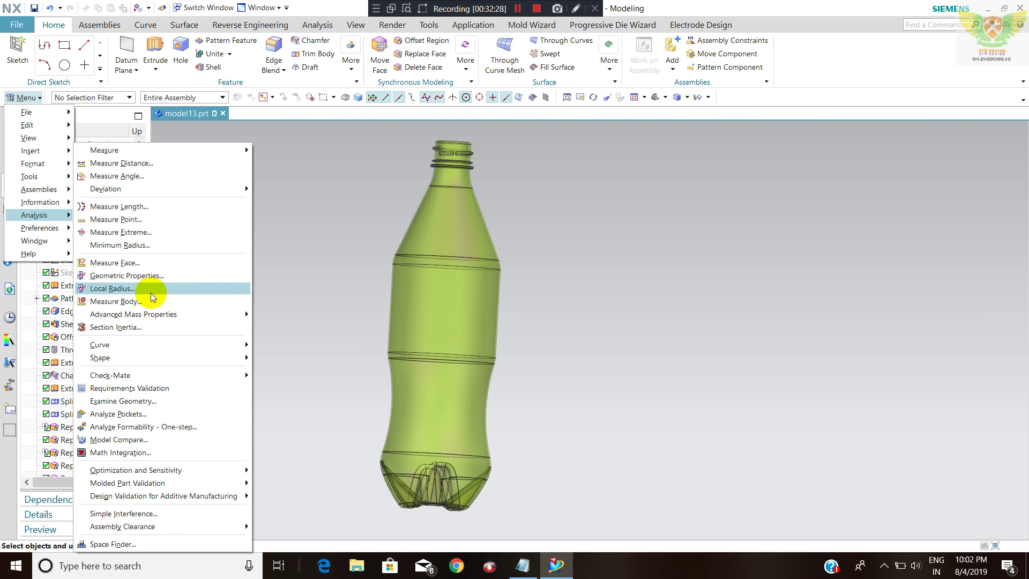
{"action": "left_click", "coordinate": [139, 301]}
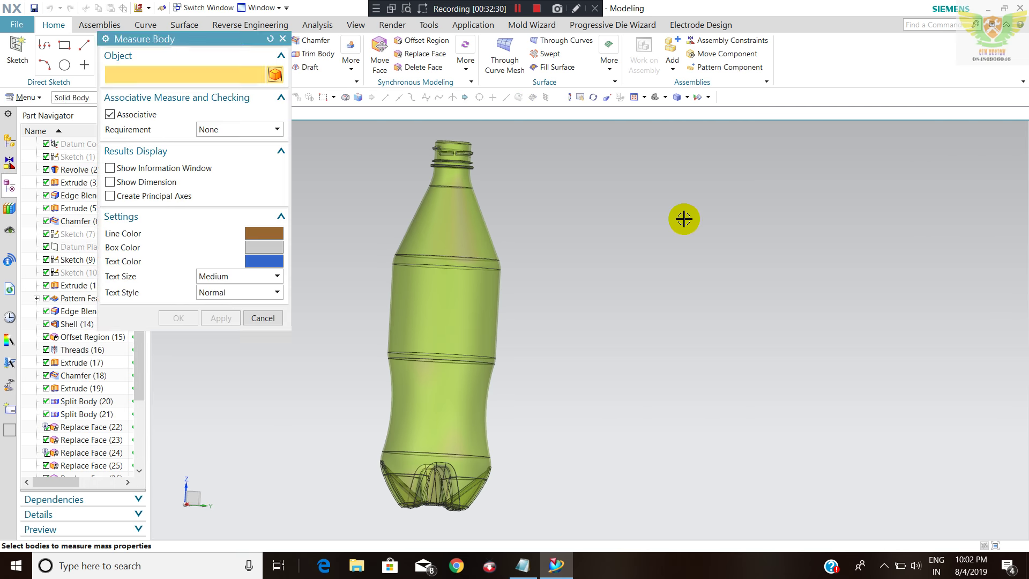
{"action": "left_click", "coordinate": [427, 232]}
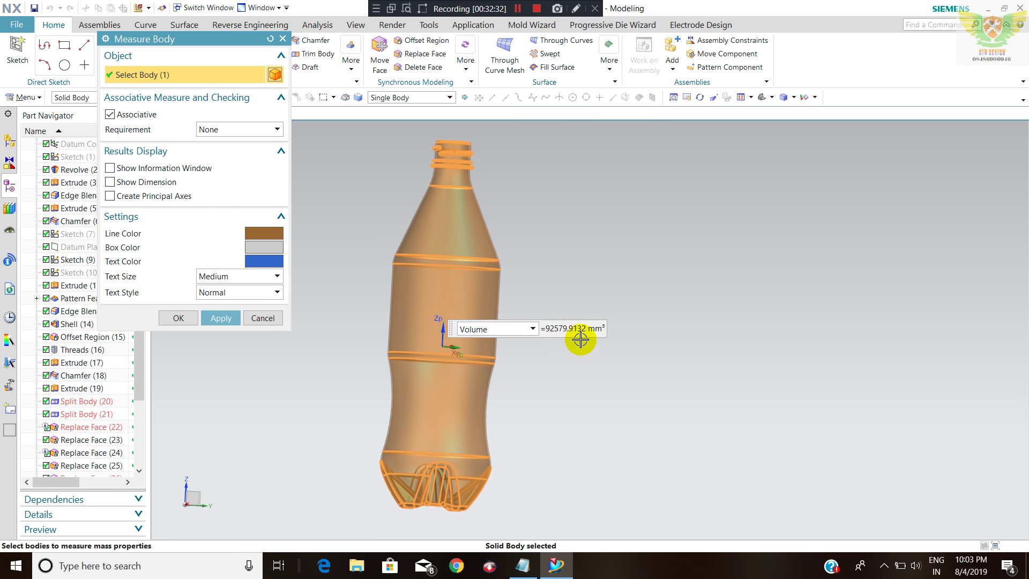
{"action": "left_click", "coordinate": [530, 329]}
{"action": "left_click", "coordinate": [500, 365]}
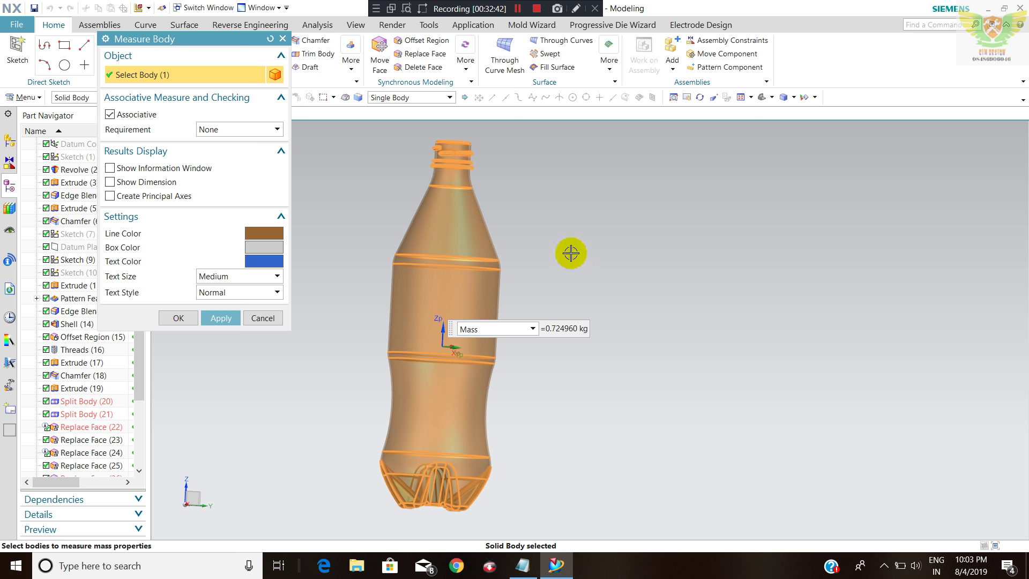
{"action": "left_click", "coordinate": [261, 318]}
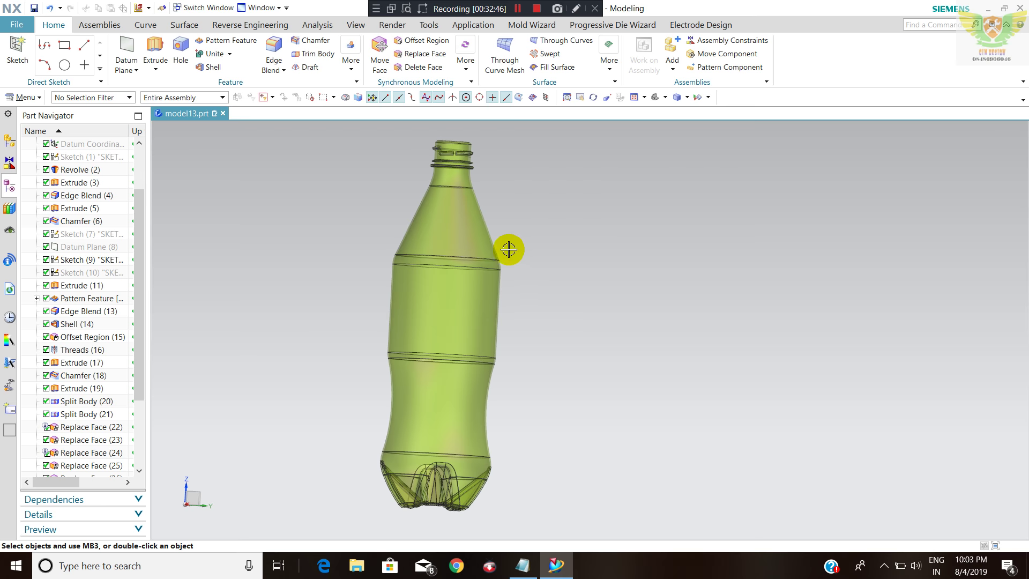
{"action": "left_click", "coordinate": [460, 230]}
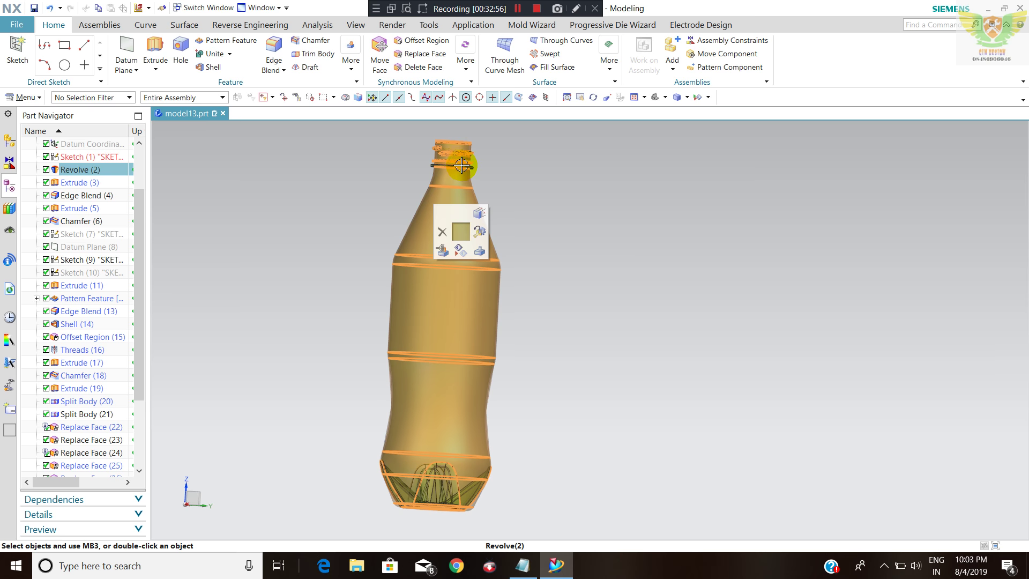
{"action": "key", "text": "Escape"}
{"action": "left_click", "coordinate": [31, 96]}
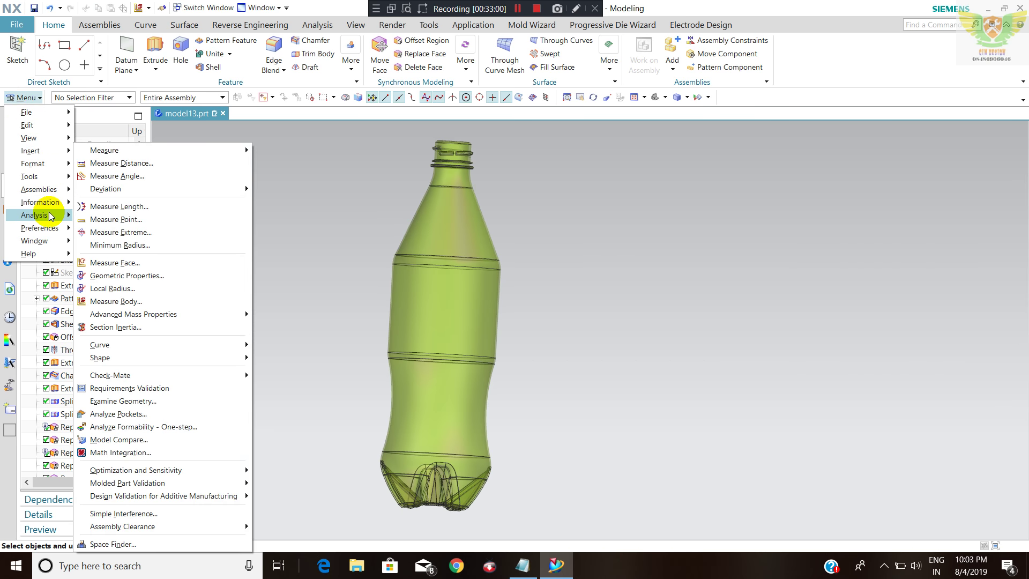
{"action": "mouse_move", "coordinate": [40, 201]}
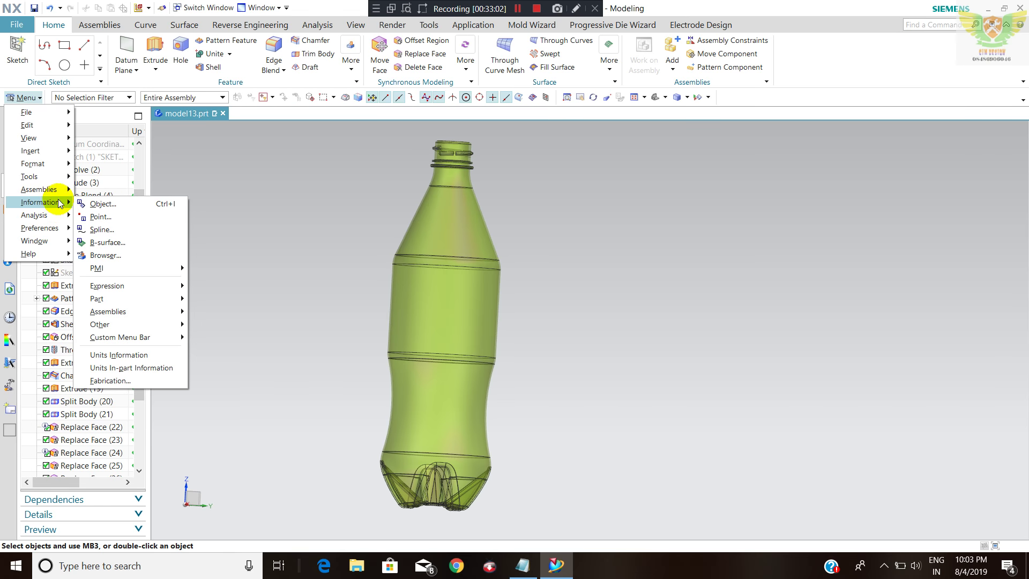
{"action": "left_click", "coordinate": [657, 223]}
{"action": "mouse_move", "coordinate": [588, 236]}
{"action": "middle_mouse_down"}
{"action": "mouse_move", "coordinate": [471, 182]}
{"action": "mouse_move", "coordinate": [478, 135]}
{"action": "mouse_move", "coordinate": [471, 374]}
{"action": "mouse_move", "coordinate": [508, 195]}
{"action": "middle_mouse_up"}
{"action": "scroll", "coordinate": [494, 230], "scroll_direction": "up", "scroll_amount": 2}
{"action": "mouse_move", "coordinate": [494, 229]}
{"action": "middle_mouse_down"}
{"action": "mouse_move", "coordinate": [476, 156]}
{"action": "mouse_move", "coordinate": [443, 205]}
{"action": "mouse_move", "coordinate": [531, 229]}
{"action": "mouse_move", "coordinate": [493, 202]}
{"action": "mouse_move", "coordinate": [512, 175]}
{"action": "mouse_move", "coordinate": [478, 241]}
{"action": "mouse_move", "coordinate": [509, 184]}
{"action": "middle_mouse_up"}
{"action": "scroll", "coordinate": [531, 229], "scroll_direction": "down", "scroll_amount": 2}
{"action": "scroll", "coordinate": [485, 236], "scroll_direction": "up", "scroll_amount": 3}
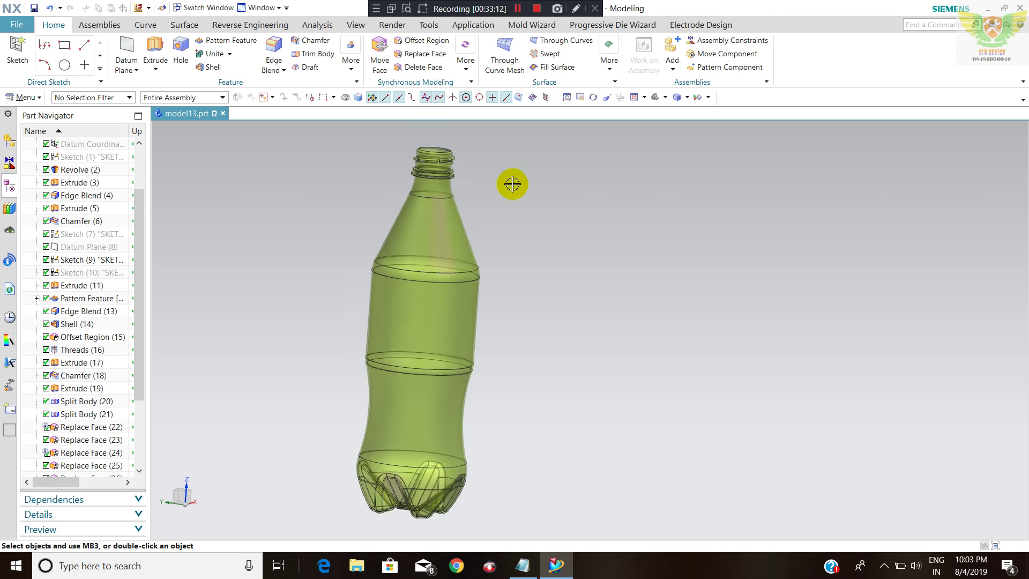
{"action": "scroll", "coordinate": [526, 345], "scroll_direction": "down", "scroll_amount": 2}
{"action": "scroll", "coordinate": [508, 310], "scroll_direction": "up", "scroll_amount": 4}
{"action": "scroll", "coordinate": [507, 309], "scroll_direction": "down", "scroll_amount": 2}
{"action": "scroll", "coordinate": [366, 200], "scroll_direction": "up", "scroll_amount": 2}
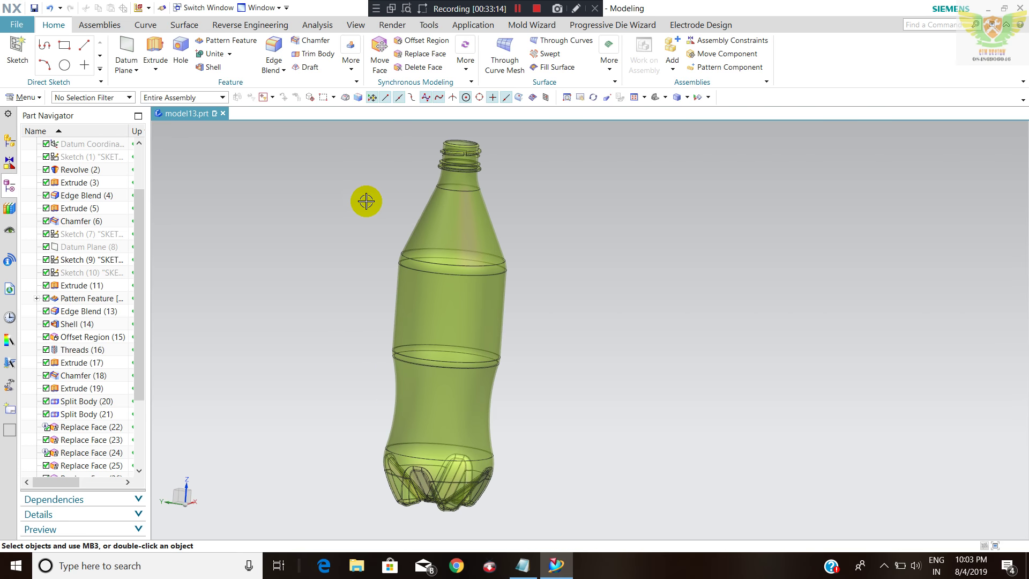
{"action": "scroll", "coordinate": [535, 315], "scroll_direction": "down", "scroll_amount": 2}
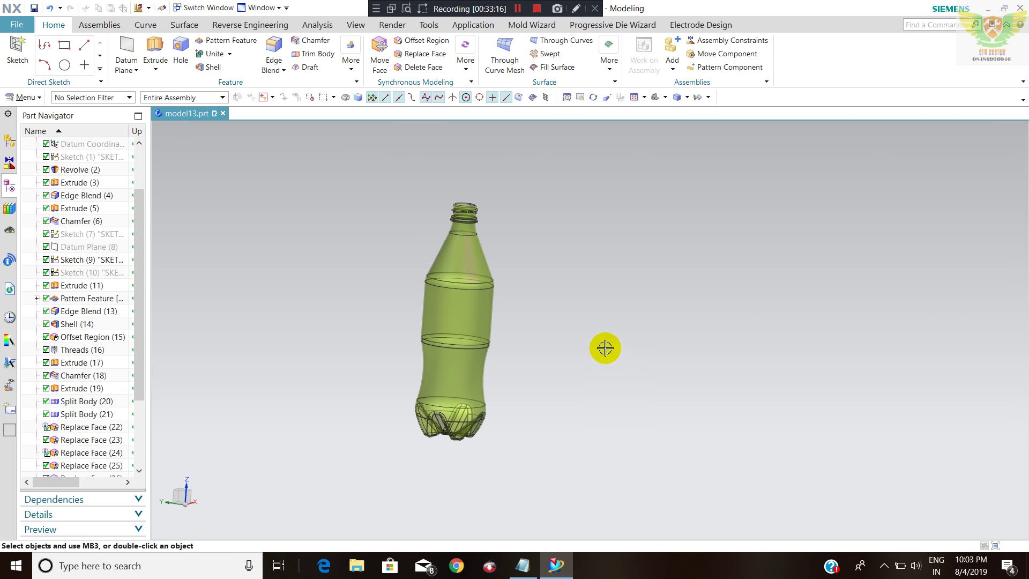
{"action": "scroll", "coordinate": [578, 341], "scroll_direction": "up", "scroll_amount": 2}
{"action": "mouse_move", "coordinate": [554, 333]}
{"action": "middle_mouse_down"}
{"action": "mouse_move", "coordinate": [549, 282]}
{"action": "mouse_move", "coordinate": [581, 276]}
{"action": "mouse_move", "coordinate": [602, 252]}
{"action": "mouse_move", "coordinate": [601, 294]}
{"action": "mouse_move", "coordinate": [612, 276]}
{"action": "middle_mouse_up"}
{"action": "mouse_move", "coordinate": [581, 323]}
{"action": "middle_mouse_down"}
{"action": "mouse_move", "coordinate": [510, 306]}
{"action": "mouse_move", "coordinate": [487, 329]}
{"action": "mouse_move", "coordinate": [460, 285]}
{"action": "mouse_move", "coordinate": [509, 370]}
{"action": "middle_mouse_up"}
{"action": "scroll", "coordinate": [506, 362], "scroll_direction": "up", "scroll_amount": 3}
{"action": "scroll", "coordinate": [503, 225], "scroll_direction": "down", "scroll_amount": 3}
{"action": "scroll", "coordinate": [505, 193], "scroll_direction": "up", "scroll_amount": 1}
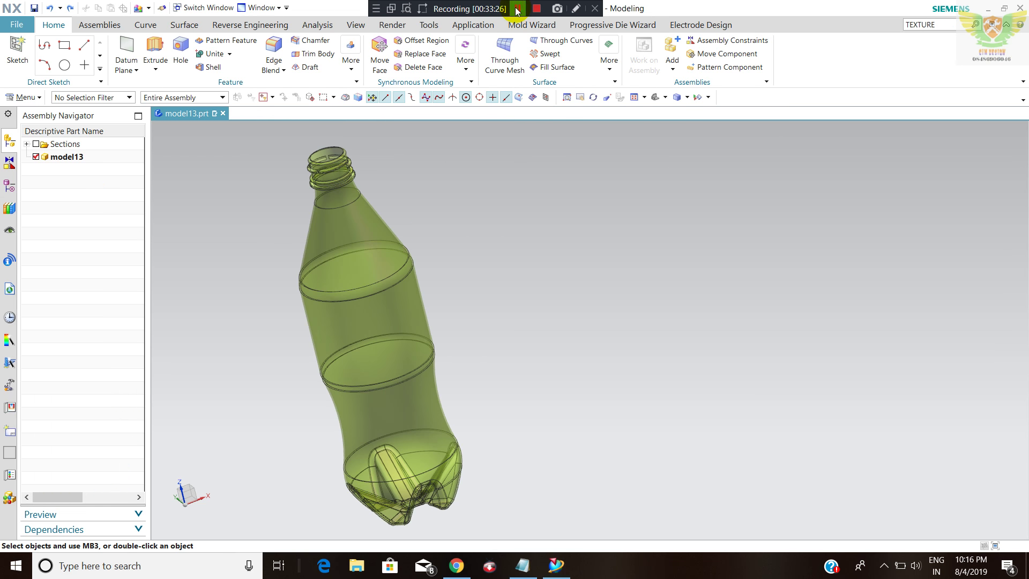
- Resume recording and dismiss the antivirus licence notification
{"action": "left_click", "coordinate": [517, 8]}
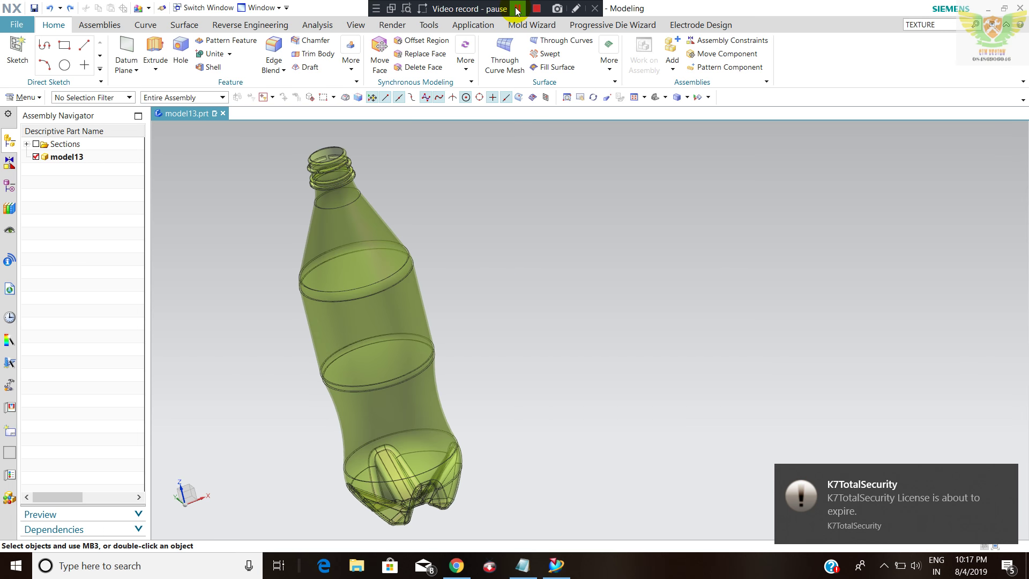
{"action": "left_click", "coordinate": [518, 9]}
{"action": "left_click", "coordinate": [1006, 477]}
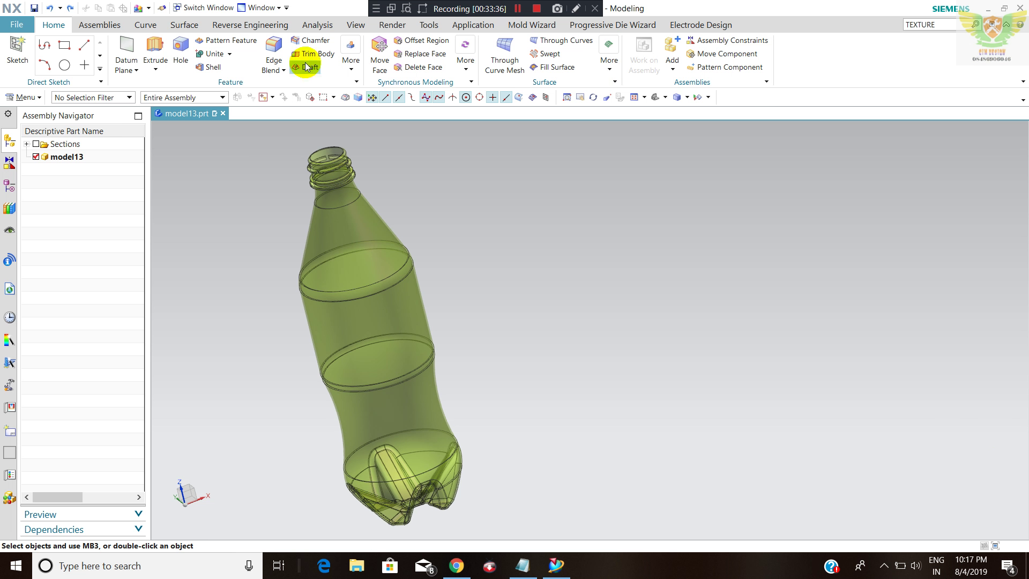
- Check the Render tab, expand Sections to Section 1, and bring up the main Menu
{"action": "left_click", "coordinate": [393, 25]}
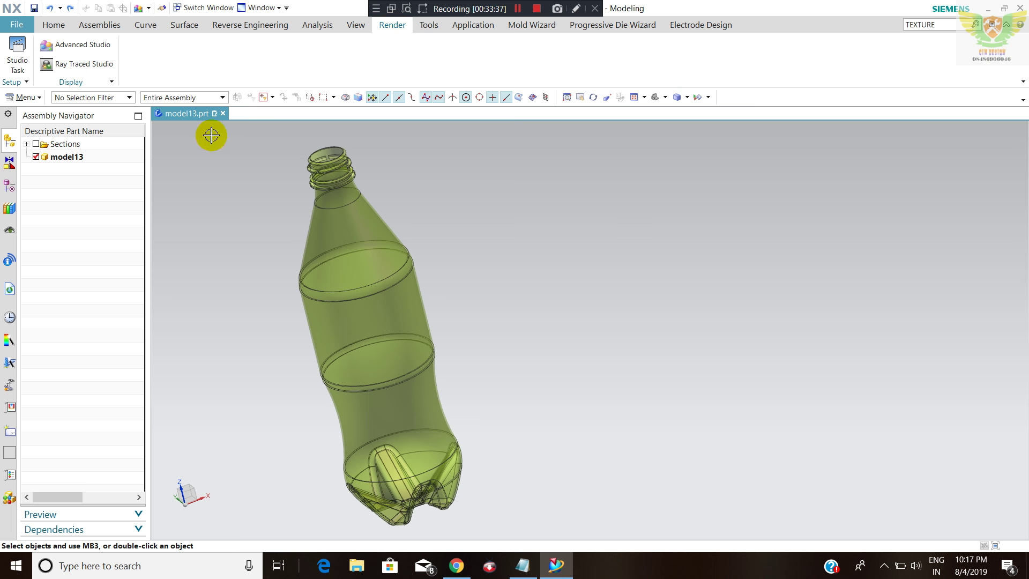
{"action": "left_click", "coordinate": [27, 144]}
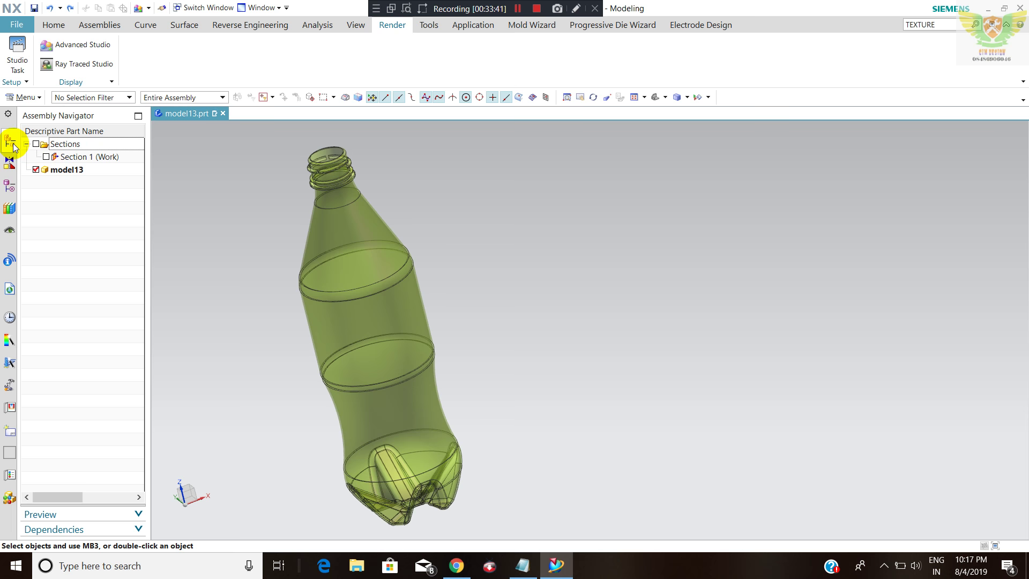
{"action": "left_click", "coordinate": [53, 24]}
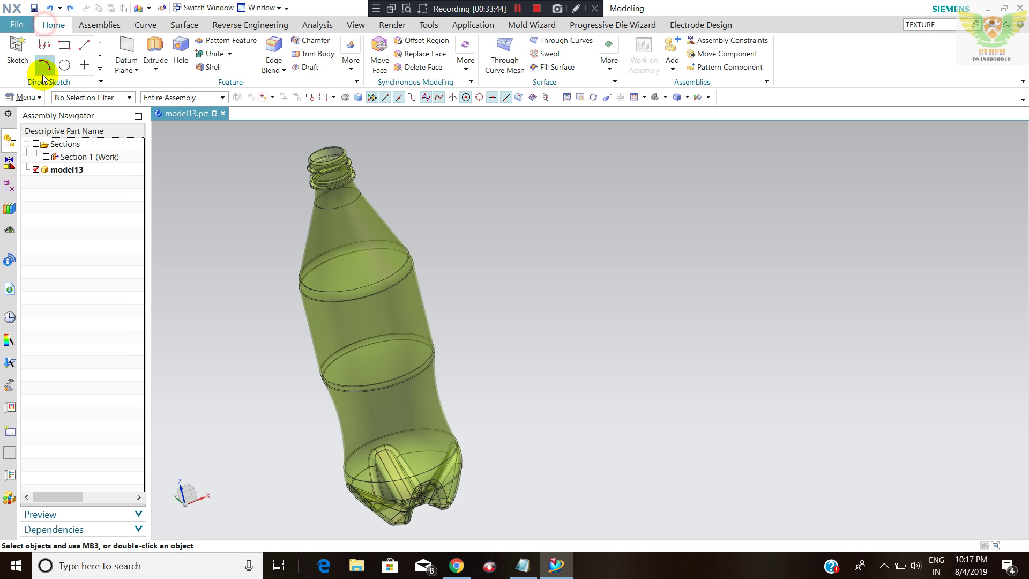
{"action": "left_click", "coordinate": [19, 98]}
{"action": "mouse_move", "coordinate": [31, 150]}
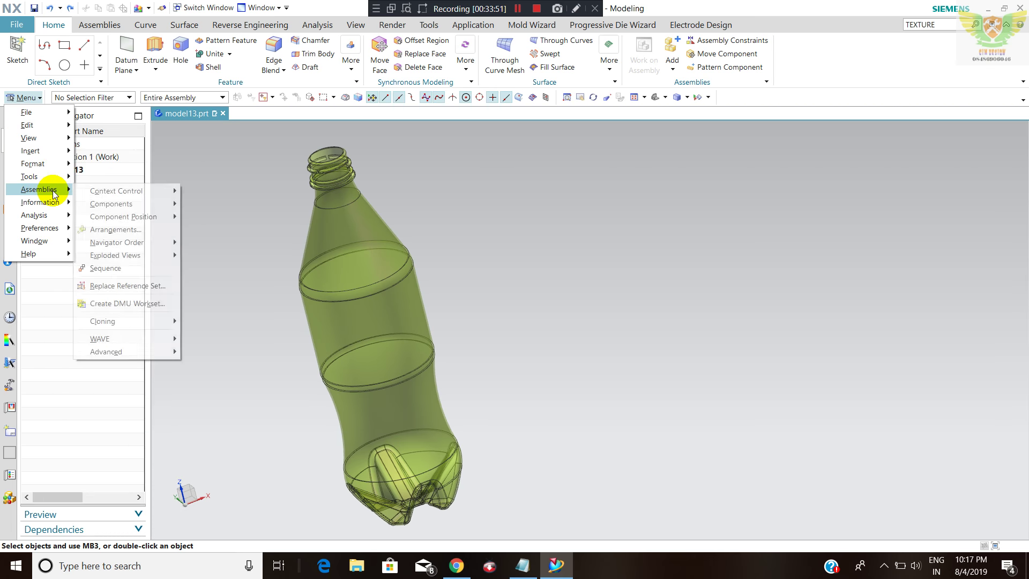
{"action": "mouse_move", "coordinate": [29, 176]}
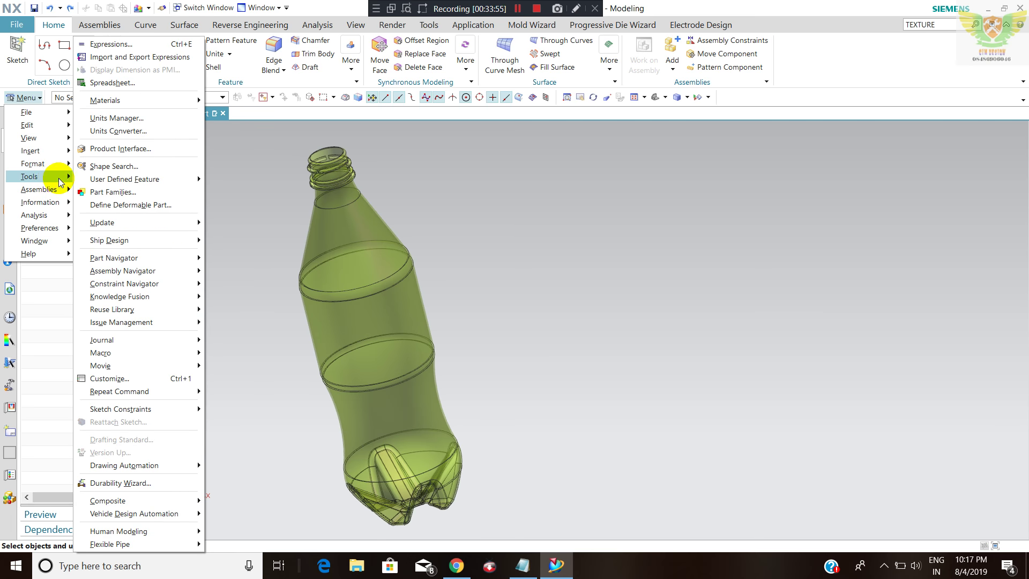
{"action": "mouse_move", "coordinate": [105, 99]}
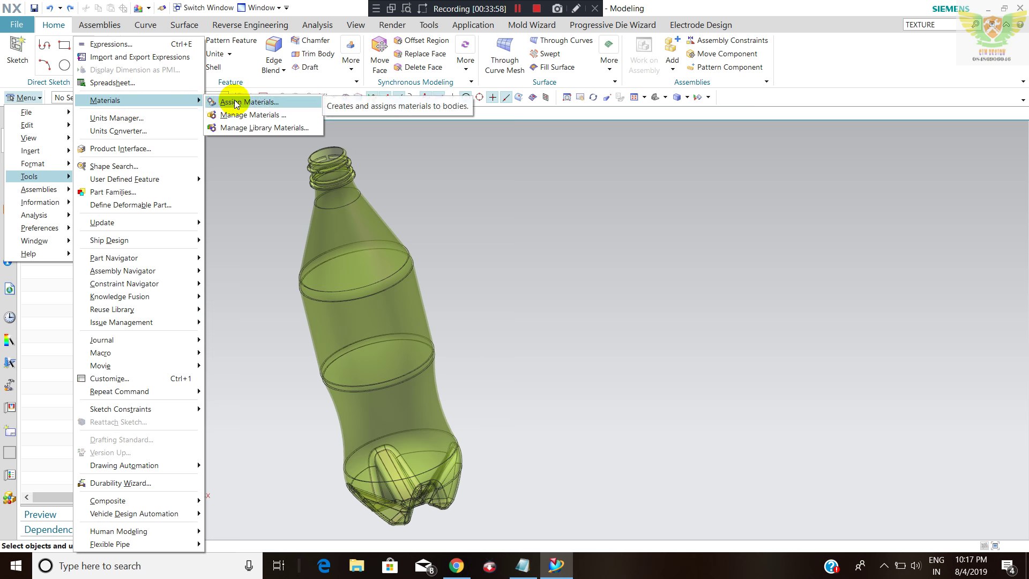
- Look up Polyethylene in the Material Library Manager, then close it
{"action": "left_click", "coordinate": [247, 129]}
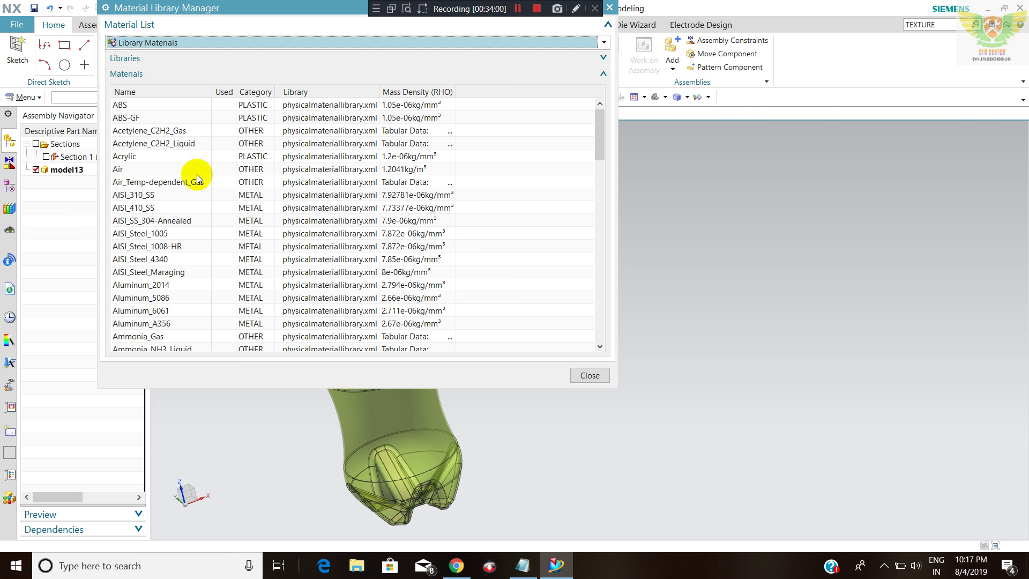
{"action": "scroll", "coordinate": [213, 176], "scroll_direction": "down", "scroll_amount": 3}
{"action": "scroll", "coordinate": [213, 176], "scroll_direction": "down", "scroll_amount": 2}
{"action": "scroll", "coordinate": [213, 176], "scroll_direction": "down", "scroll_amount": 2}
{"action": "scroll", "coordinate": [214, 176], "scroll_direction": "down", "scroll_amount": 5}
{"action": "scroll", "coordinate": [214, 175], "scroll_direction": "down", "scroll_amount": 5}
{"action": "scroll", "coordinate": [214, 176], "scroll_direction": "down", "scroll_amount": 5}
{"action": "scroll", "coordinate": [214, 179], "scroll_direction": "up", "scroll_amount": 4}
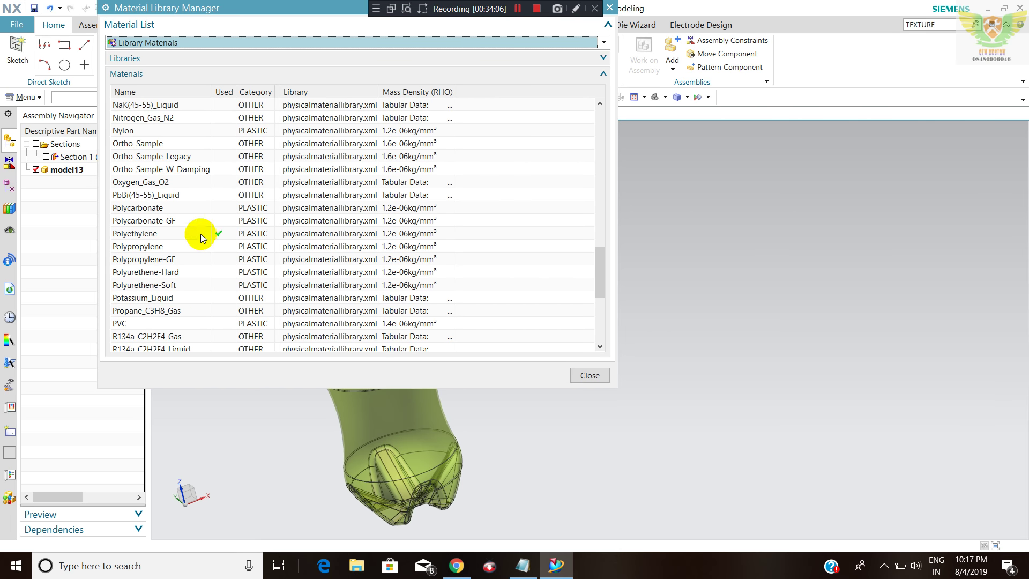
{"action": "left_click", "coordinate": [171, 232]}
{"action": "left_click", "coordinate": [583, 374]}
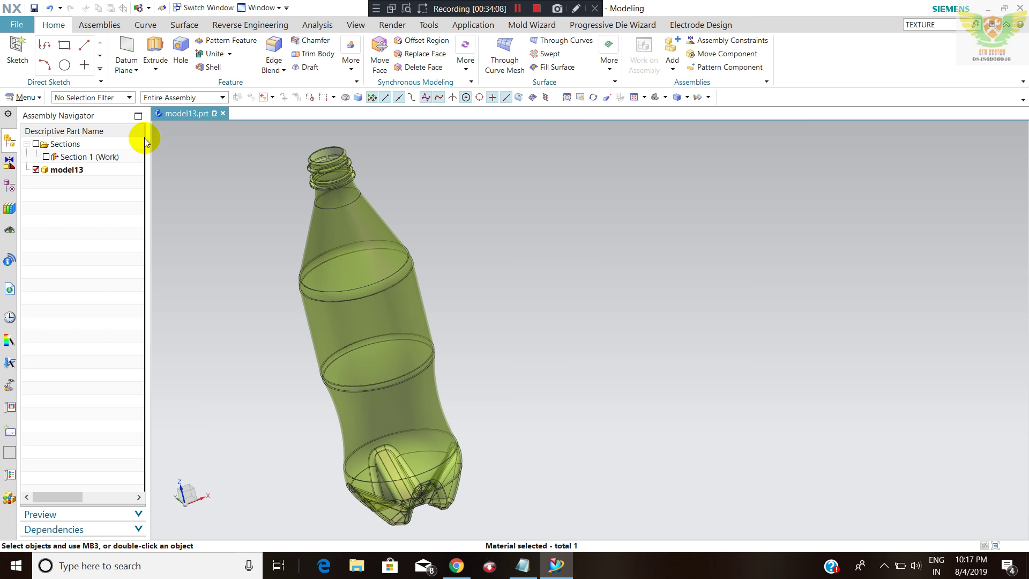
- Assign Polyurethene-Soft to the bottle body with Assign Materials
{"action": "left_click", "coordinate": [29, 100]}
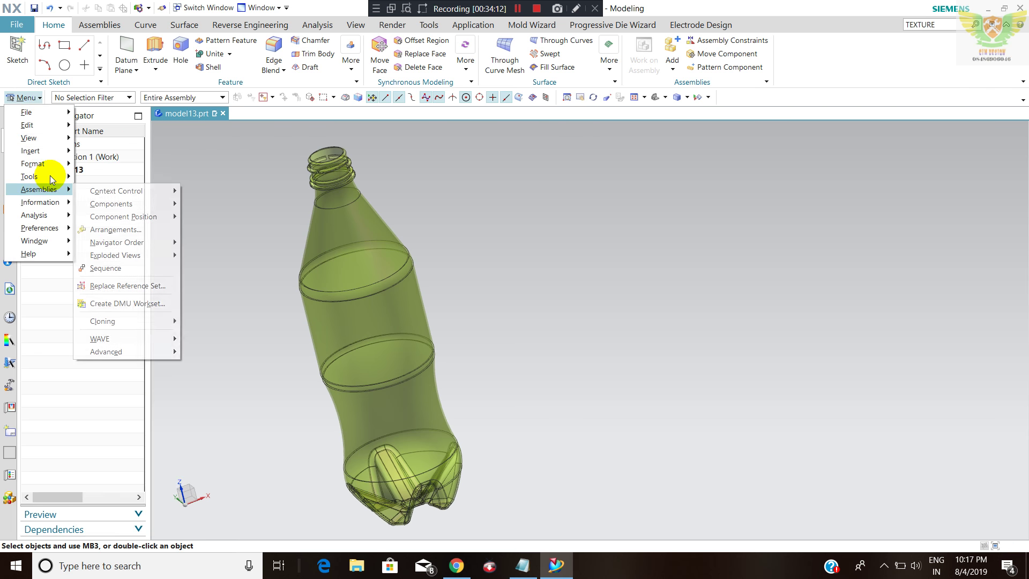
{"action": "mouse_move", "coordinate": [105, 100]}
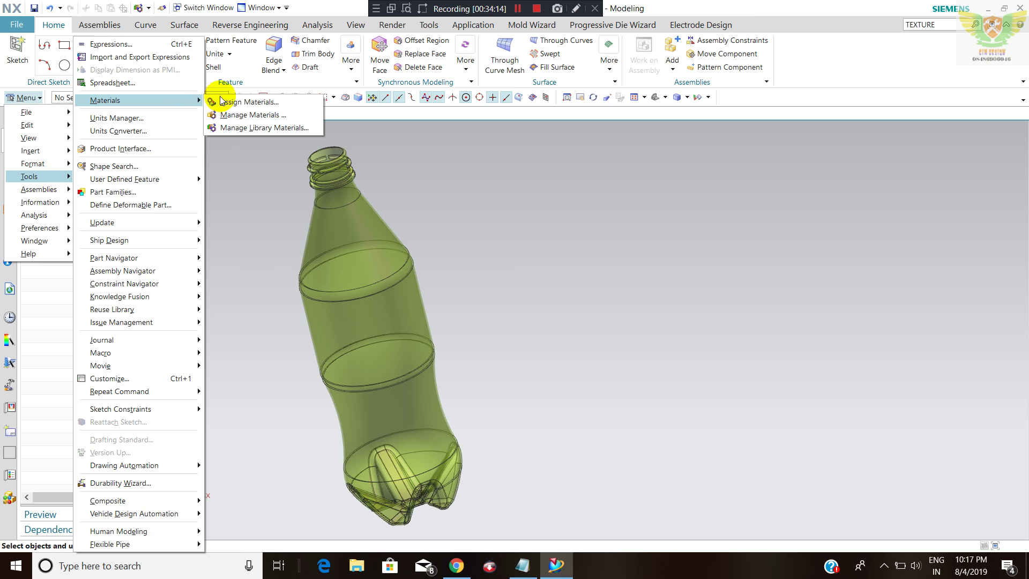
{"action": "left_click", "coordinate": [221, 102]}
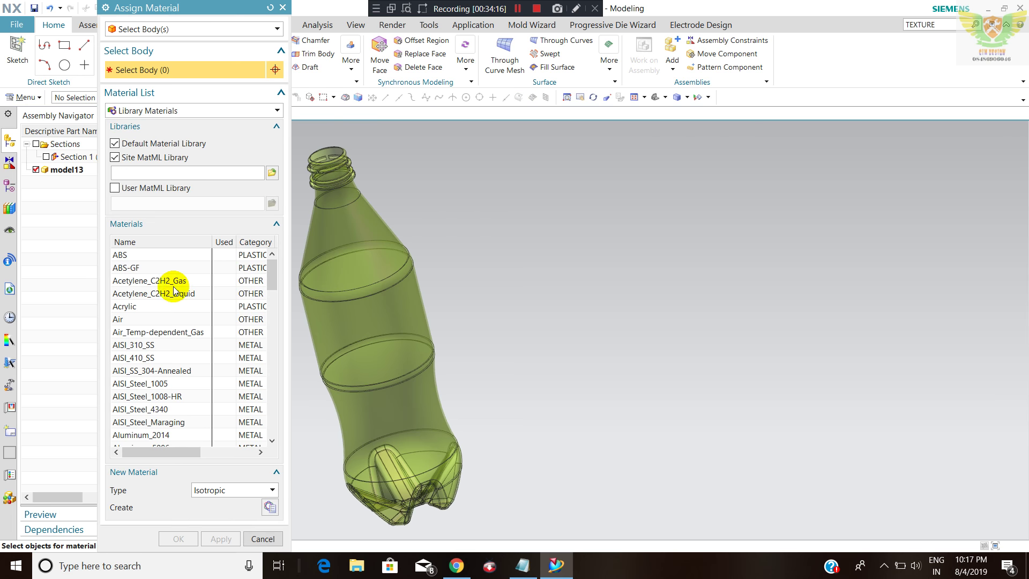
{"action": "scroll", "coordinate": [174, 291], "scroll_direction": "down", "scroll_amount": 1}
{"action": "left_click", "coordinate": [169, 31]}
{"action": "left_click", "coordinate": [392, 263]}
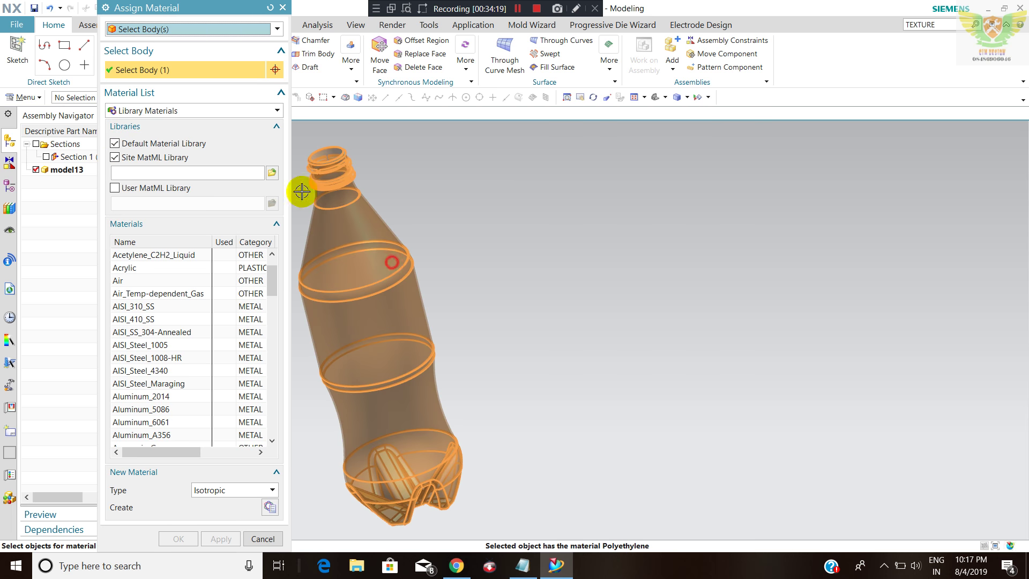
{"action": "scroll", "coordinate": [156, 260], "scroll_direction": "down", "scroll_amount": 5}
{"action": "scroll", "coordinate": [152, 269], "scroll_direction": "down", "scroll_amount": 4}
{"action": "scroll", "coordinate": [150, 276], "scroll_direction": "down", "scroll_amount": 1}
{"action": "scroll", "coordinate": [158, 345], "scroll_direction": "down", "scroll_amount": 1}
{"action": "scroll", "coordinate": [156, 343], "scroll_direction": "down", "scroll_amount": 2}
{"action": "scroll", "coordinate": [155, 339], "scroll_direction": "down", "scroll_amount": 2}
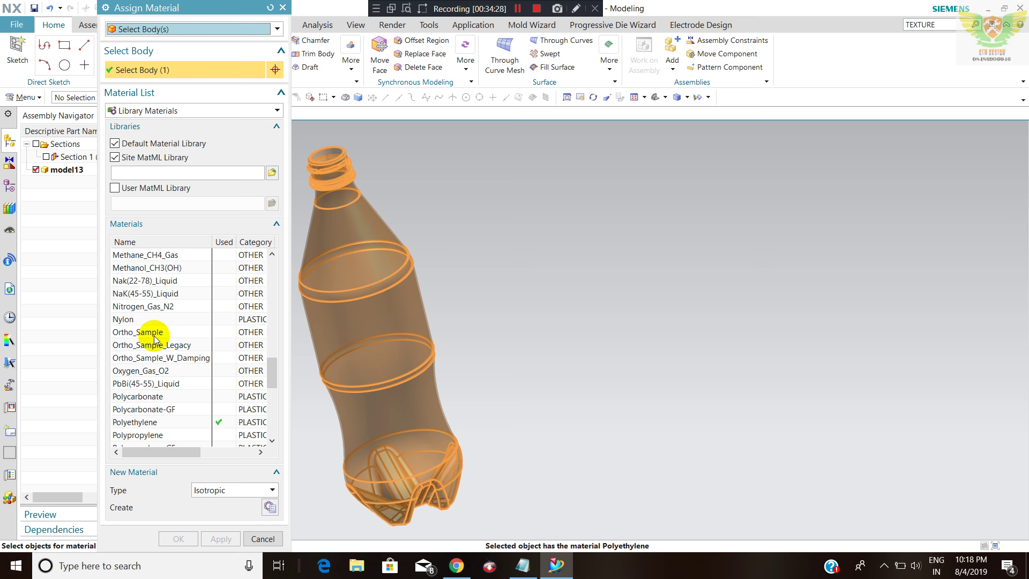
{"action": "scroll", "coordinate": [151, 364], "scroll_direction": "down", "scroll_amount": 3}
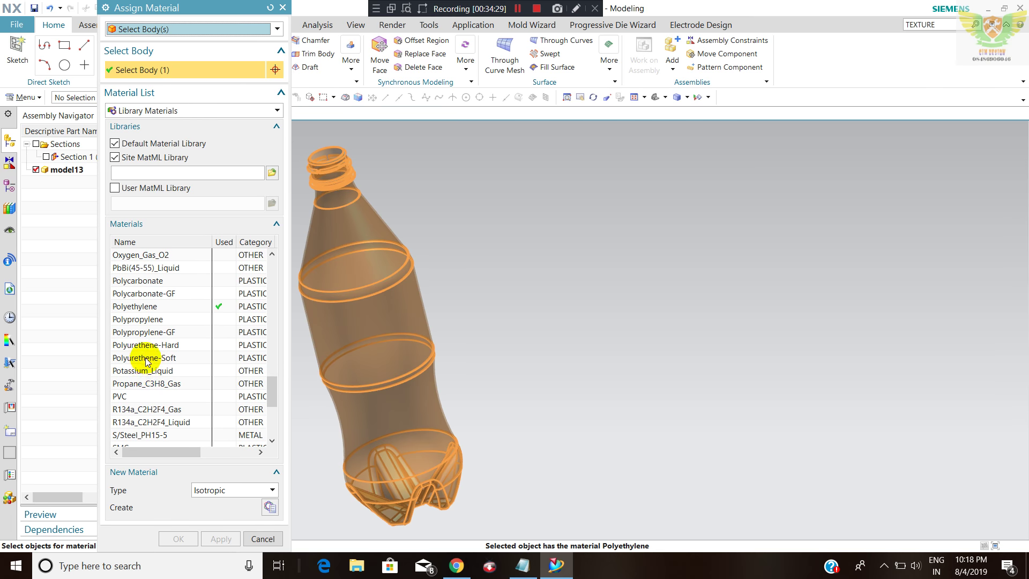
{"action": "left_click", "coordinate": [144, 360]}
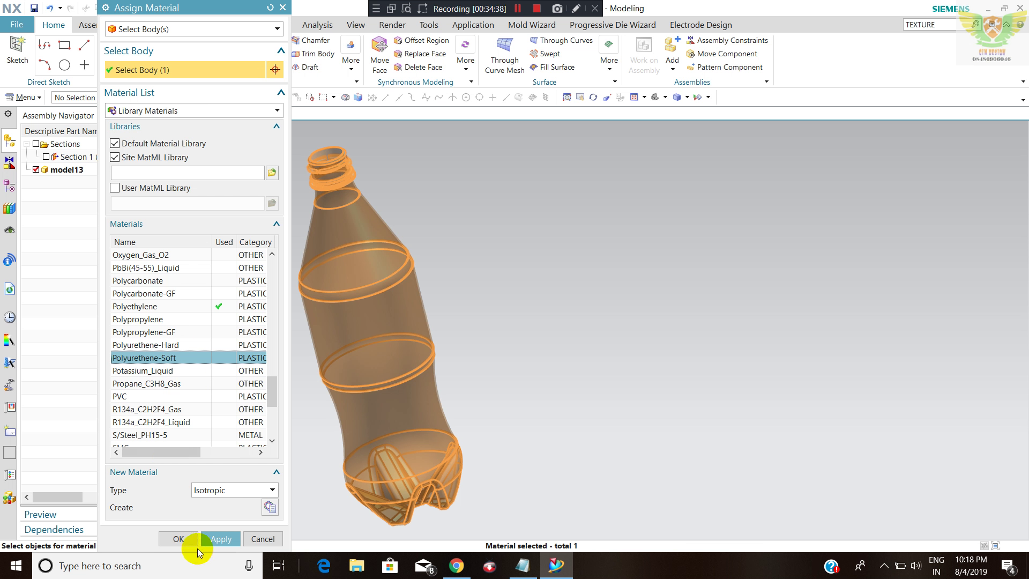
{"action": "left_click", "coordinate": [178, 539]}
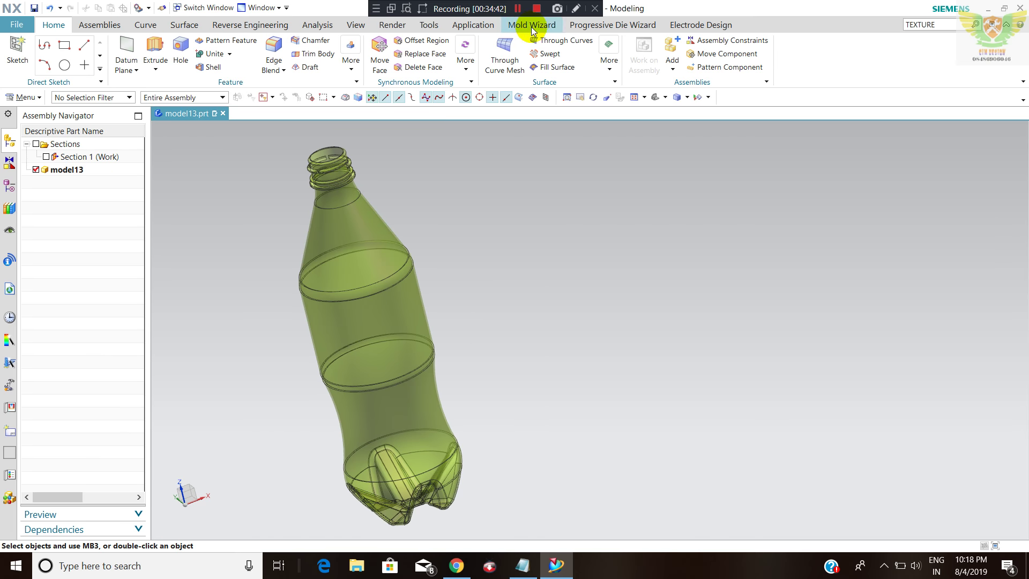
- Switch the bottle display to Advanced Studio rendering
{"action": "left_click", "coordinate": [391, 27]}
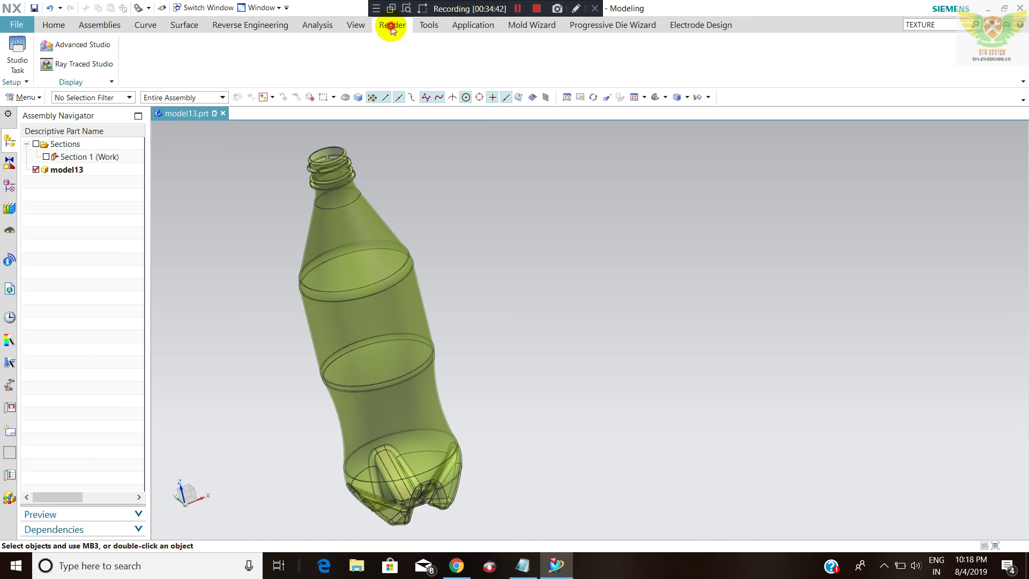
{"action": "left_click", "coordinate": [87, 47]}
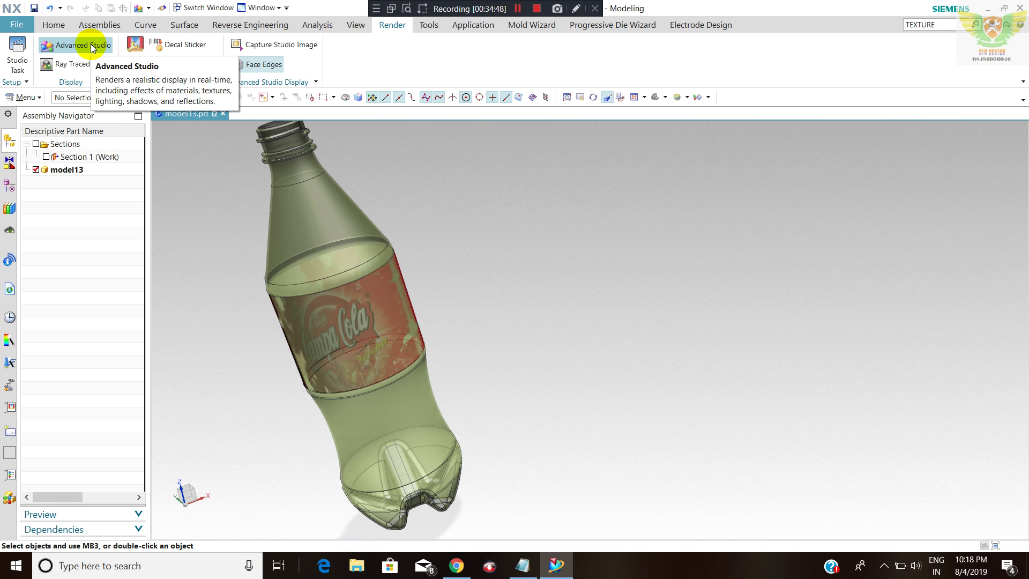
{"action": "left_click", "coordinate": [92, 48]}
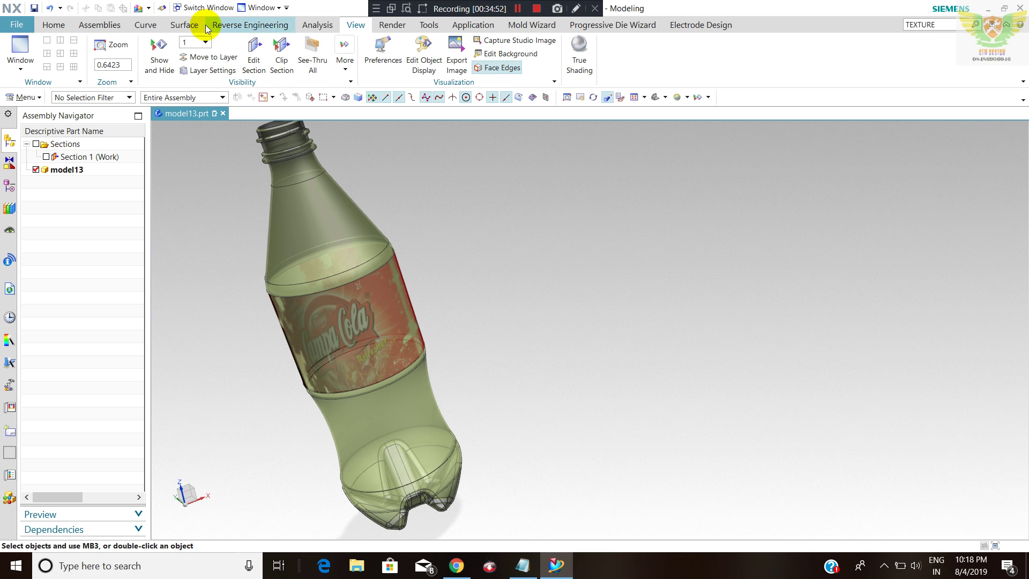
{"action": "left_click", "coordinate": [392, 25]}
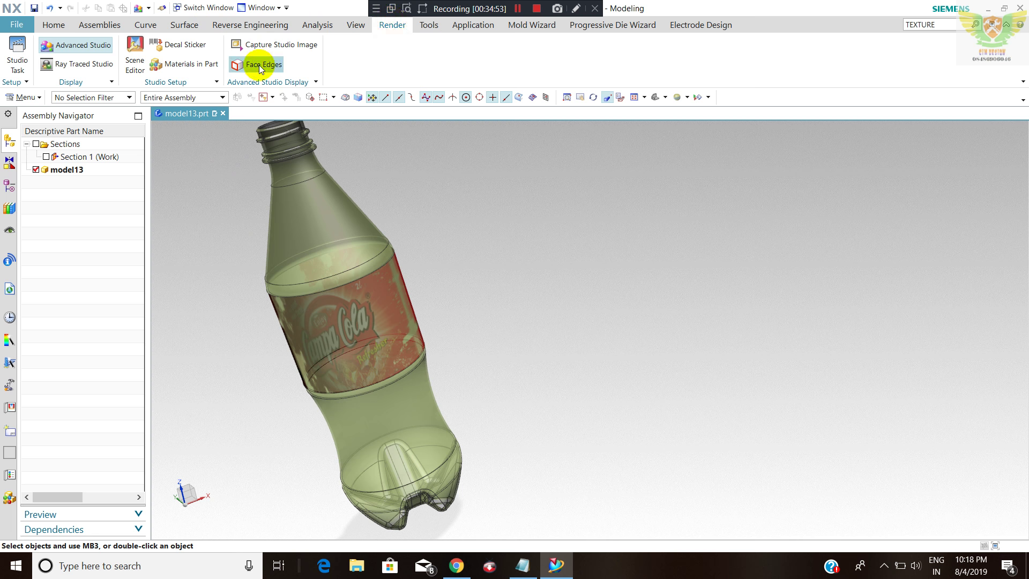
- Start decal sticker new(2) and browse the Desktop for its image file
{"action": "left_click", "coordinate": [185, 45]}
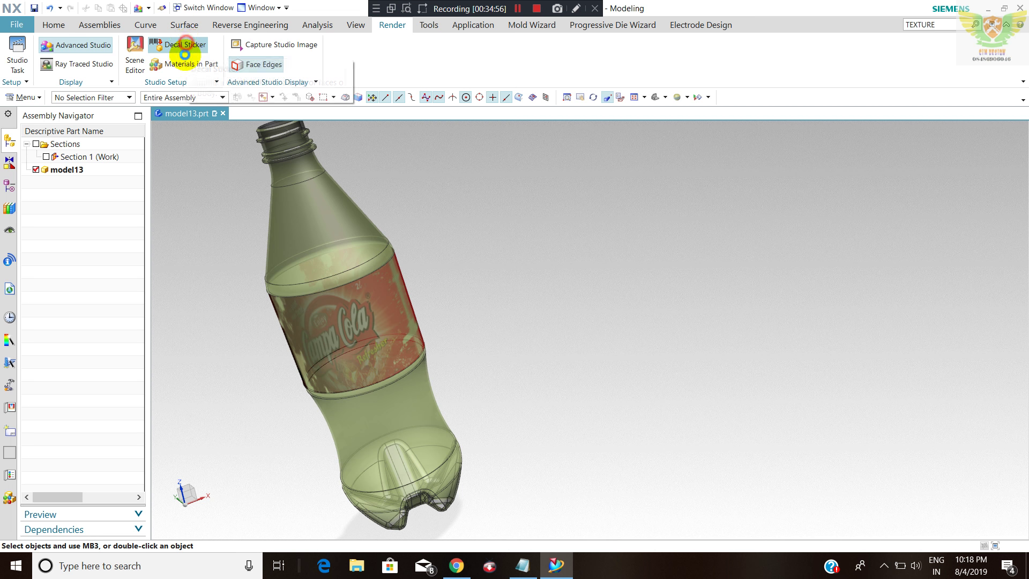
{"action": "left_click", "coordinate": [271, 196]}
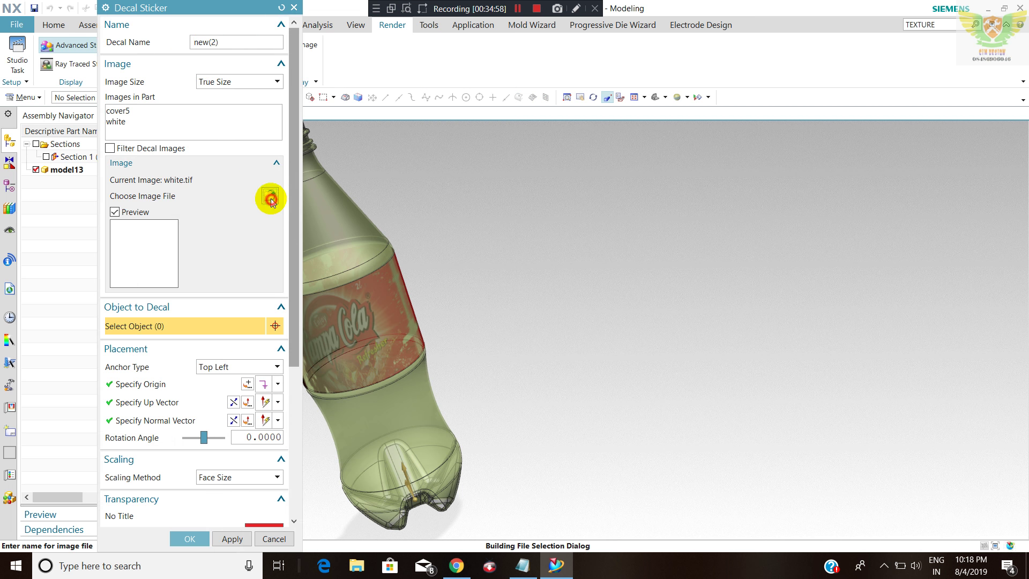
{"action": "left_click", "coordinate": [54, 204]}
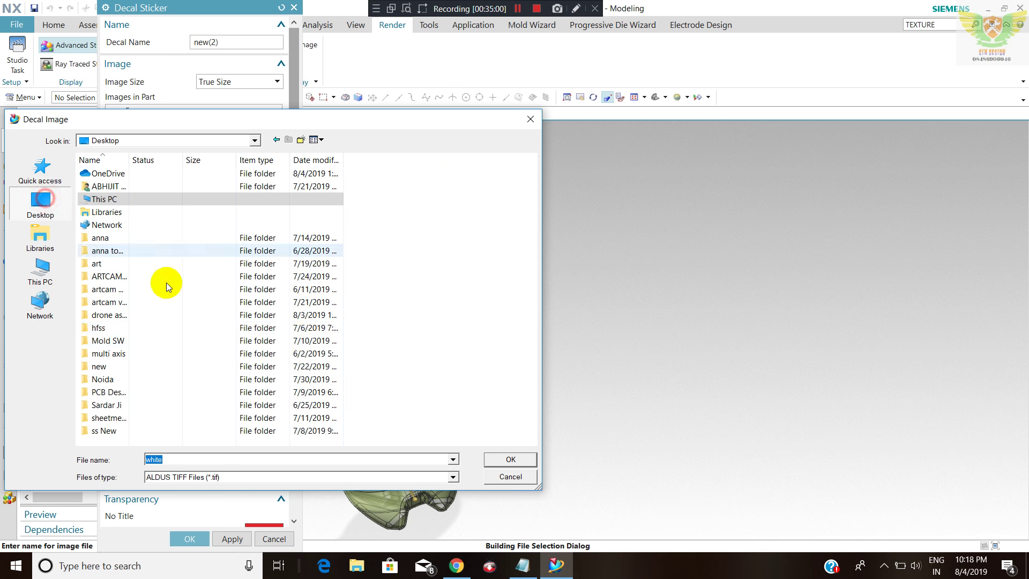
{"action": "left_click", "coordinate": [456, 566]}
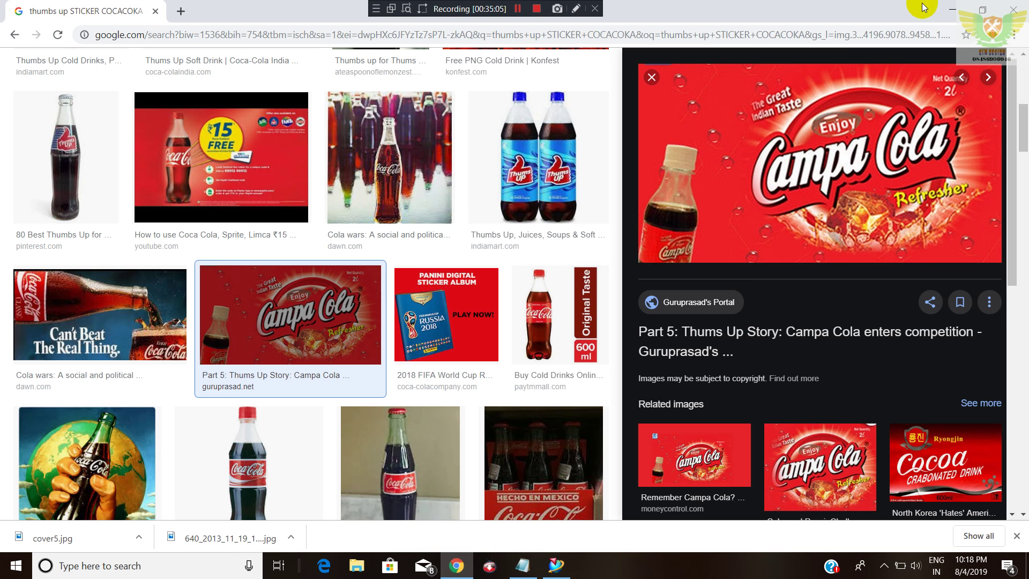
- Minimize Chrome after reviewing the Campa Cola image results
{"action": "left_click", "coordinate": [951, 10]}
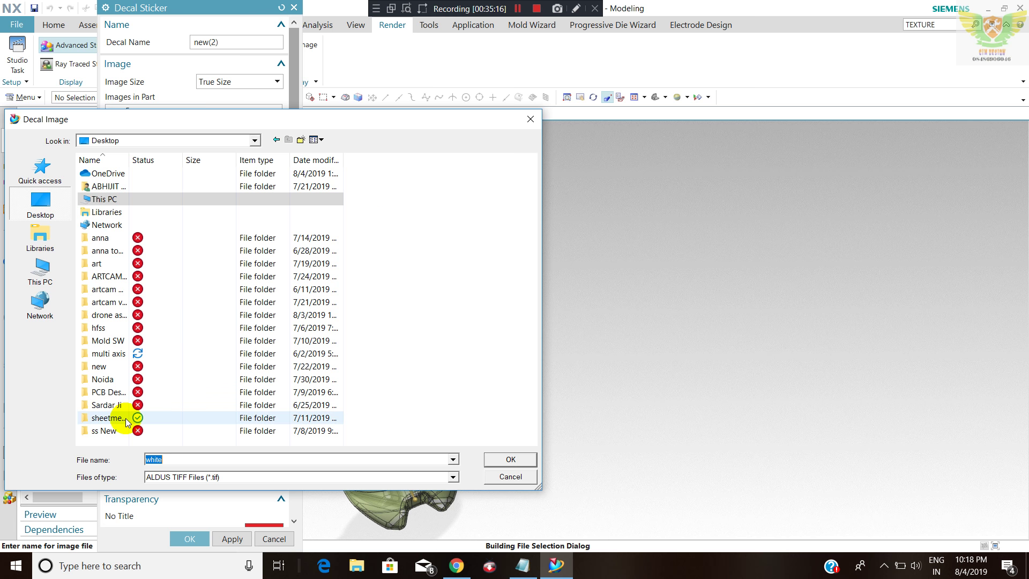
- Load cover5.jpg as the decal image, replacing the existing cover5
{"action": "left_click", "coordinate": [203, 481]}
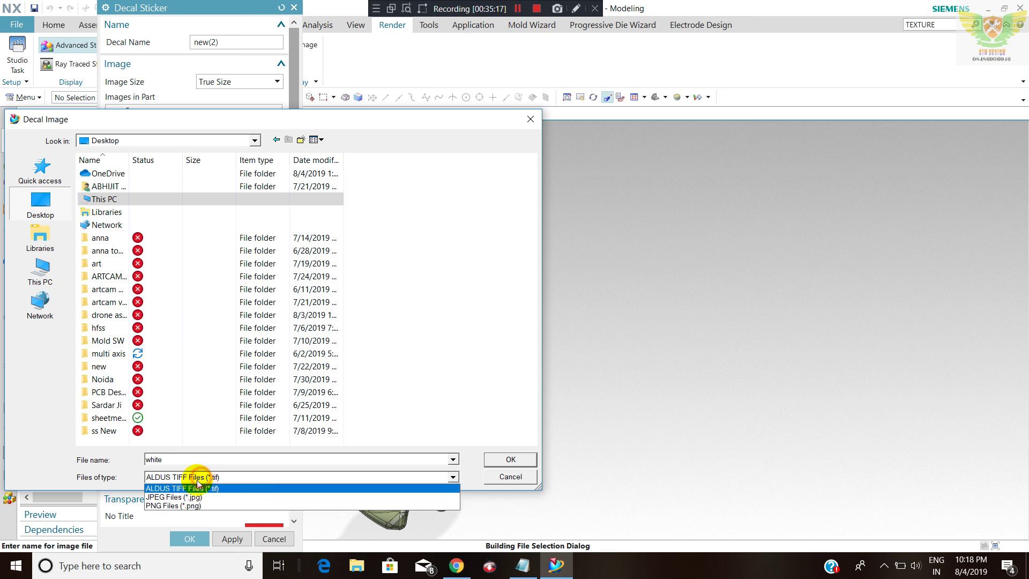
{"action": "left_click", "coordinate": [191, 503]}
{"action": "left_click", "coordinate": [102, 418]}
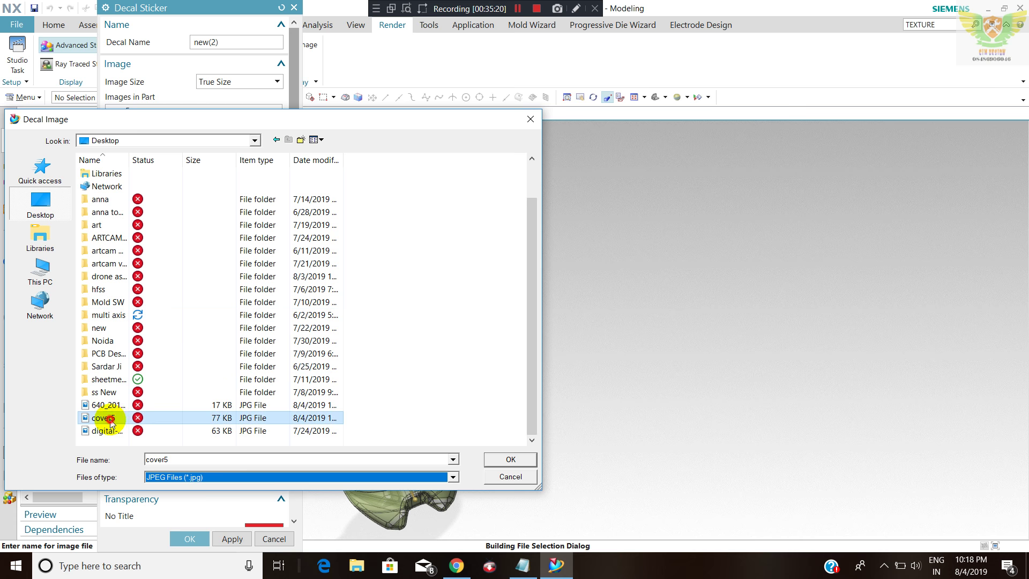
{"action": "left_click", "coordinate": [509, 459]}
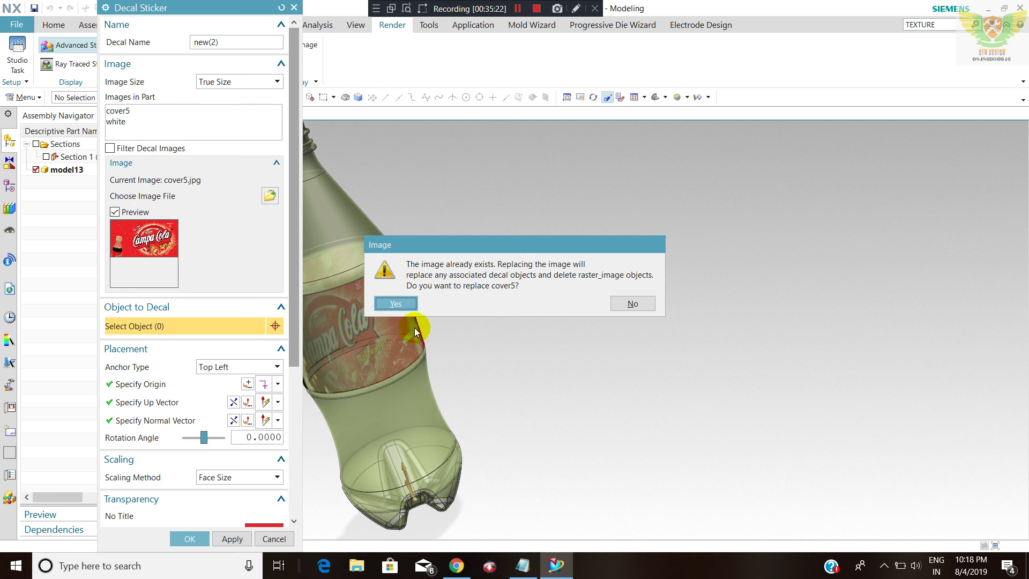
{"action": "left_click", "coordinate": [390, 303]}
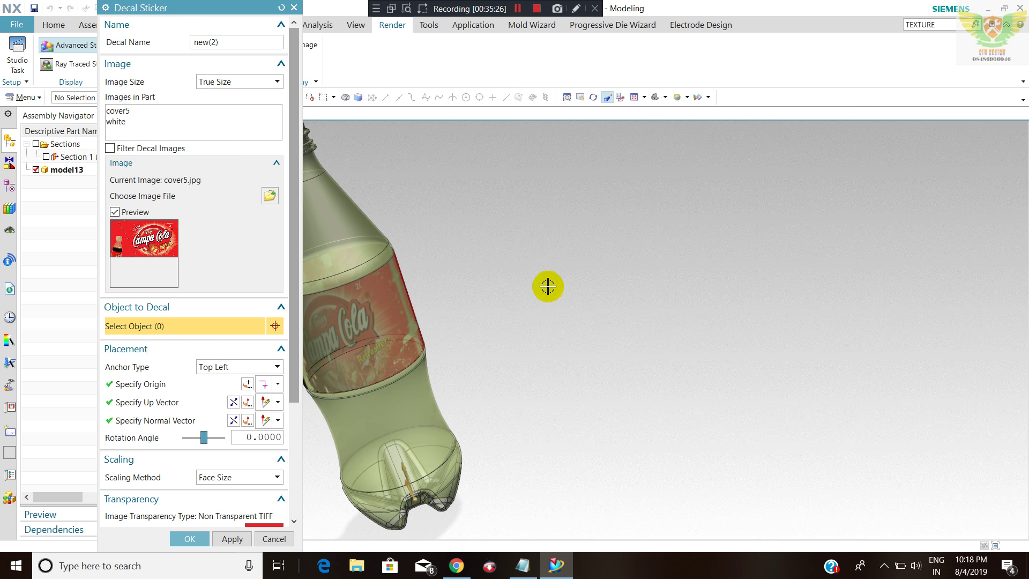
- Keep the decal anchor at Top Left and confirm the Decal Sticker
{"action": "left_click", "coordinate": [255, 366]}
{"action": "left_click", "coordinate": [227, 378]}
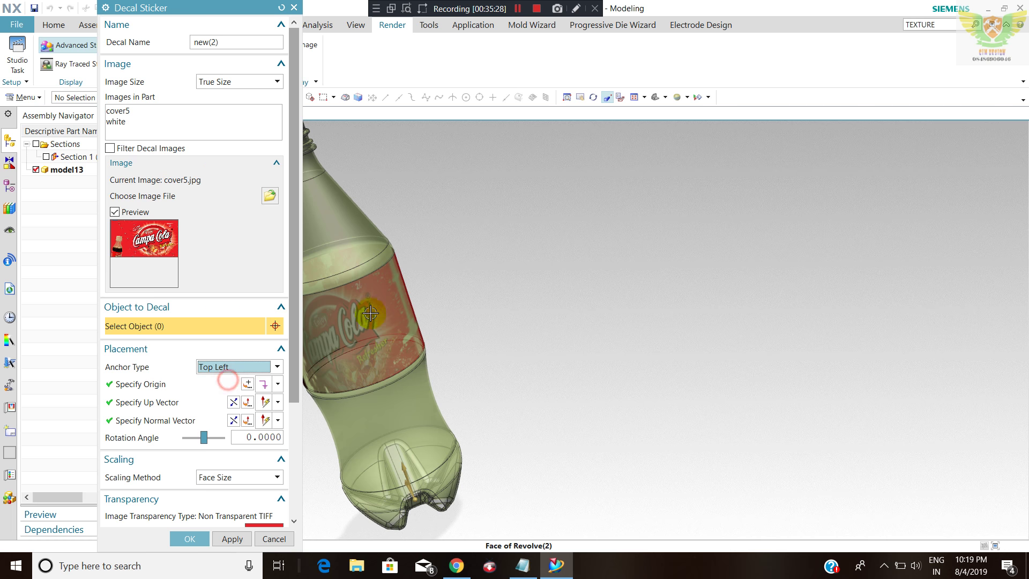
{"action": "left_click", "coordinate": [219, 366]}
{"action": "left_click", "coordinate": [222, 371]}
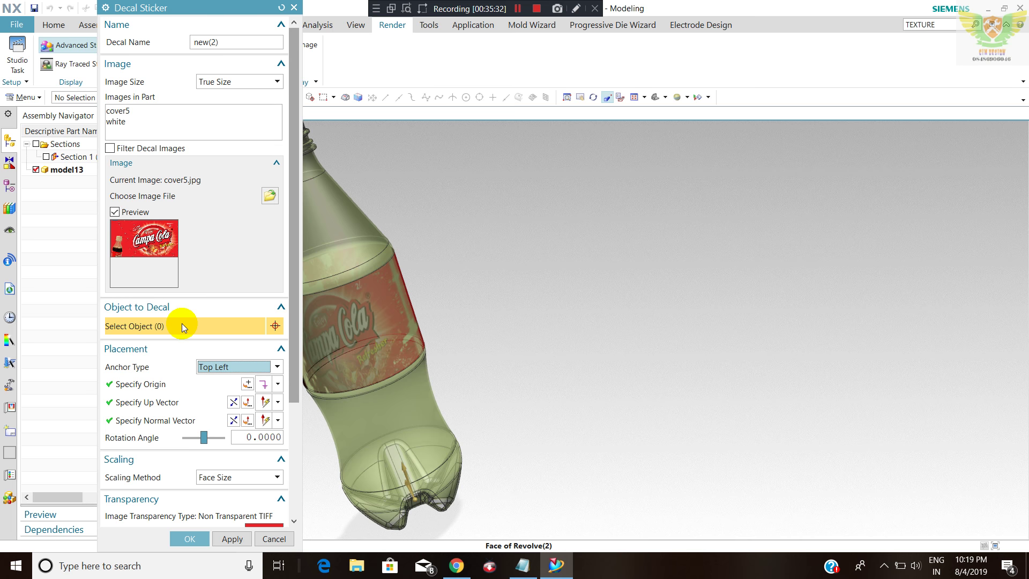
{"action": "scroll", "coordinate": [510, 333], "scroll_direction": "down", "scroll_amount": 3}
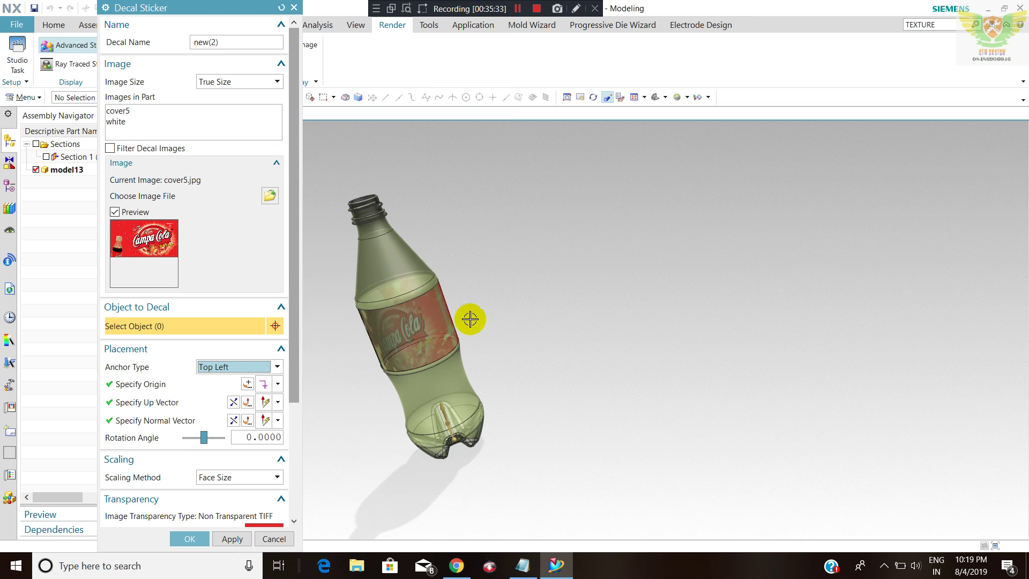
{"action": "left_click", "coordinate": [195, 539]}
{"action": "mouse_move", "coordinate": [339, 397]}
{"action": "middle_mouse_down"}
{"action": "mouse_move", "coordinate": [430, 326]}
{"action": "mouse_move", "coordinate": [395, 356]}
{"action": "middle_mouse_up"}
{"action": "scroll", "coordinate": [414, 338], "scroll_direction": "up", "scroll_amount": 3}
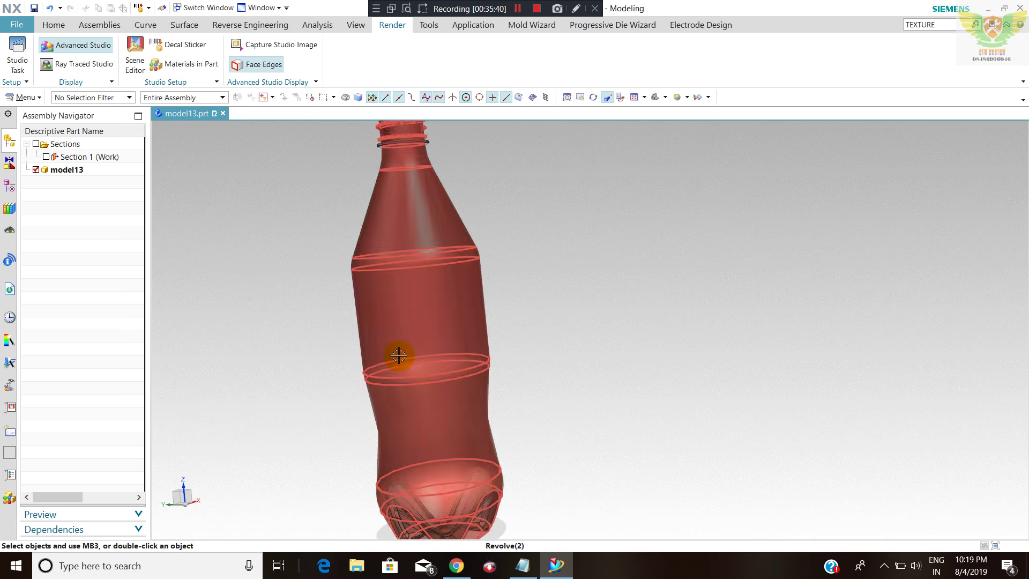
{"action": "scroll", "coordinate": [326, 252], "scroll_direction": "down", "scroll_amount": 3}
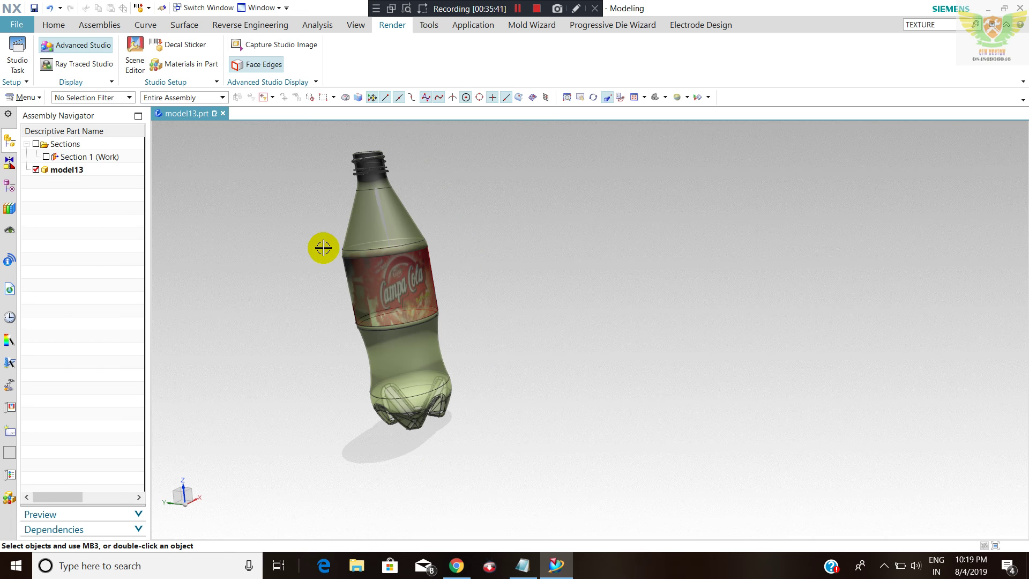
{"action": "left_click", "coordinate": [267, 67]}
{"action": "mouse_move", "coordinate": [290, 126]}
{"action": "middle_mouse_down"}
{"action": "mouse_move", "coordinate": [431, 255]}
{"action": "mouse_move", "coordinate": [414, 288]}
{"action": "mouse_move", "coordinate": [707, 255]}
{"action": "mouse_move", "coordinate": [558, 259]}
{"action": "mouse_move", "coordinate": [611, 317]}
{"action": "mouse_move", "coordinate": [636, 324]}
{"action": "mouse_move", "coordinate": [608, 259]}
{"action": "mouse_move", "coordinate": [568, 232]}
{"action": "middle_mouse_up"}
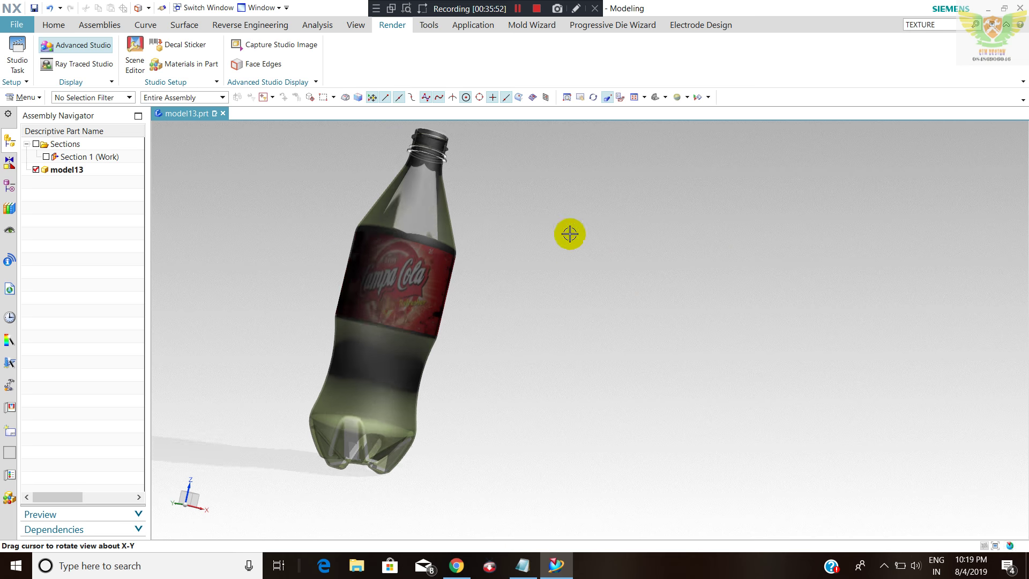
{"action": "mouse_move", "coordinate": [485, 274]}
{"action": "middle_mouse_down"}
{"action": "mouse_move", "coordinate": [508, 273]}
{"action": "mouse_move", "coordinate": [532, 305]}
{"action": "mouse_move", "coordinate": [506, 249]}
{"action": "mouse_move", "coordinate": [530, 269]}
{"action": "mouse_move", "coordinate": [507, 285]}
{"action": "middle_mouse_up"}
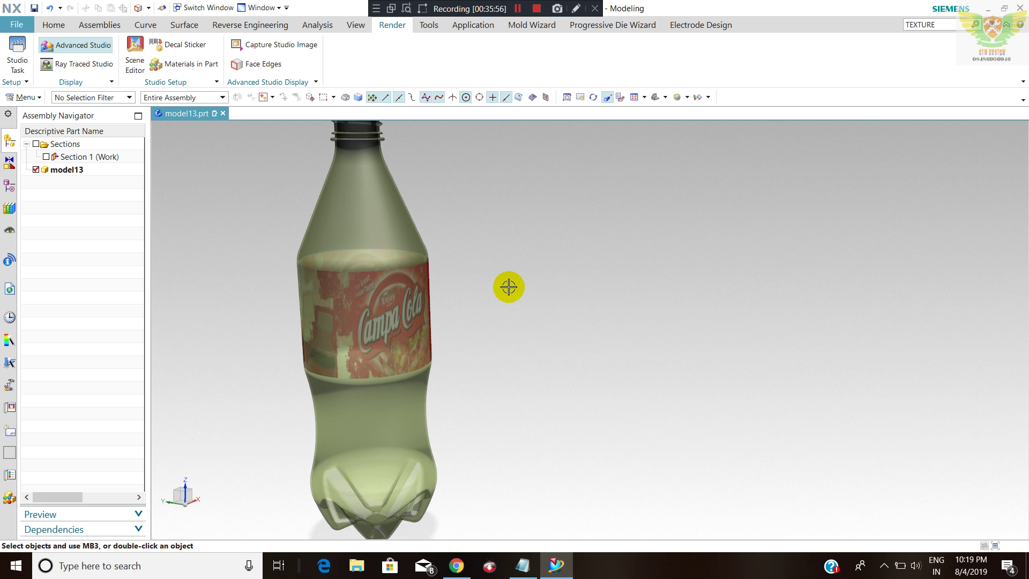
{"action": "left_click", "coordinate": [456, 566]}
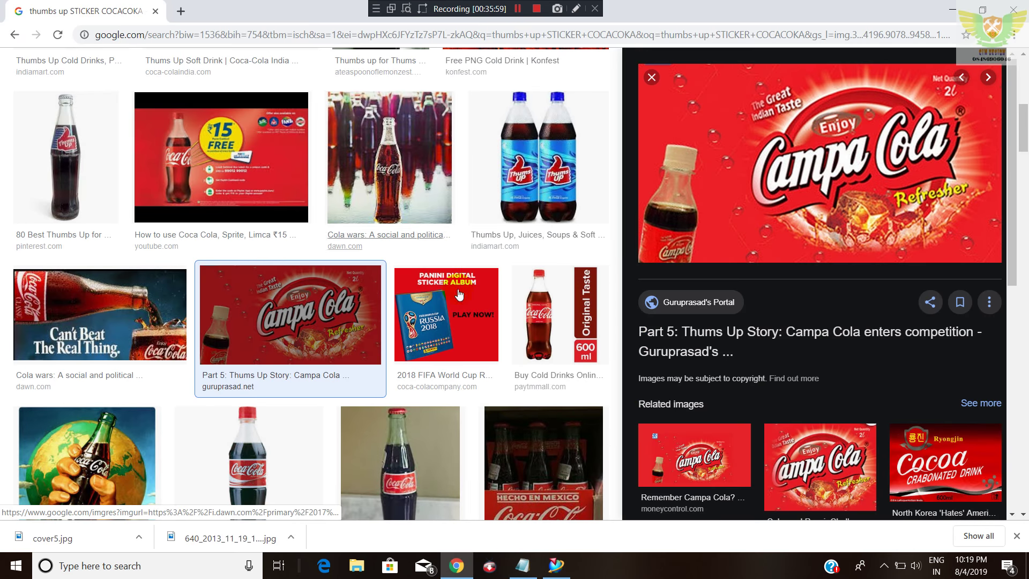
{"action": "left_click", "coordinate": [456, 565]}
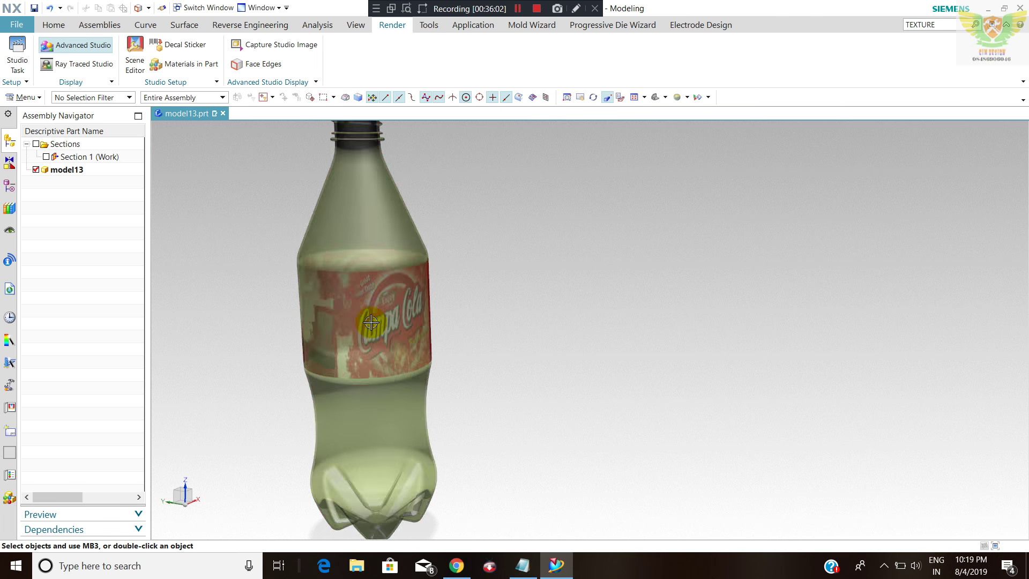
{"action": "scroll", "coordinate": [557, 333], "scroll_direction": "down", "scroll_amount": 3}
{"action": "mouse_move", "coordinate": [515, 316]}
{"action": "middle_mouse_down"}
{"action": "mouse_move", "coordinate": [496, 275]}
{"action": "mouse_move", "coordinate": [477, 280]}
{"action": "middle_mouse_up"}
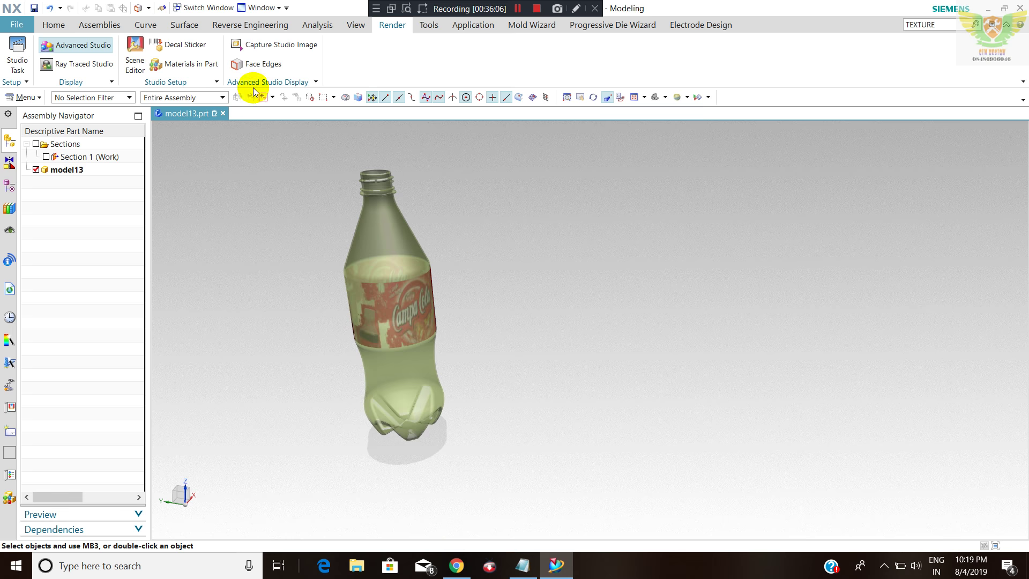
- List the part's studio materials, open and dismiss Capture Studio Image, then tilt the bottle
{"action": "left_click", "coordinate": [191, 64]}
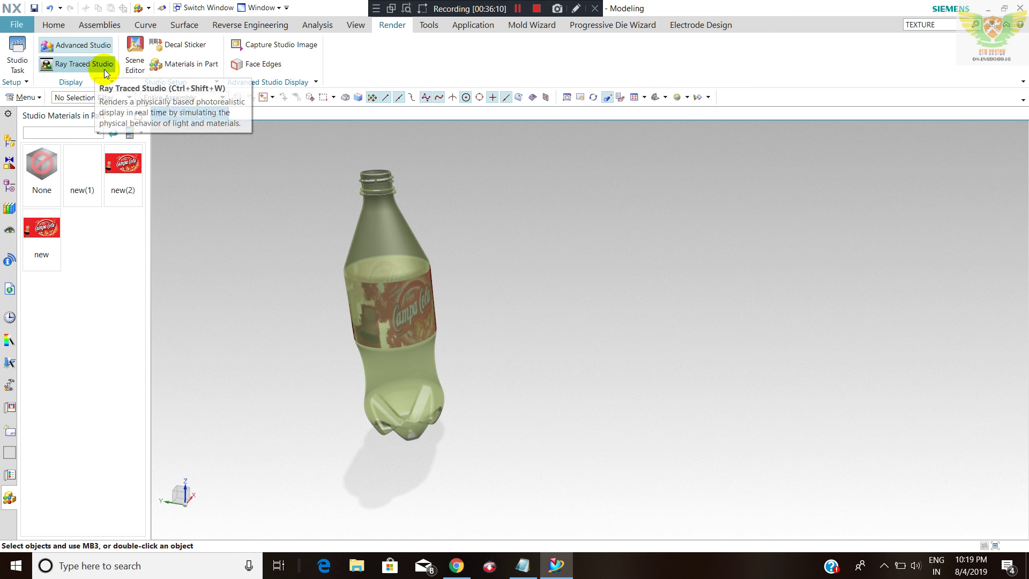
{"action": "left_click", "coordinate": [288, 45]}
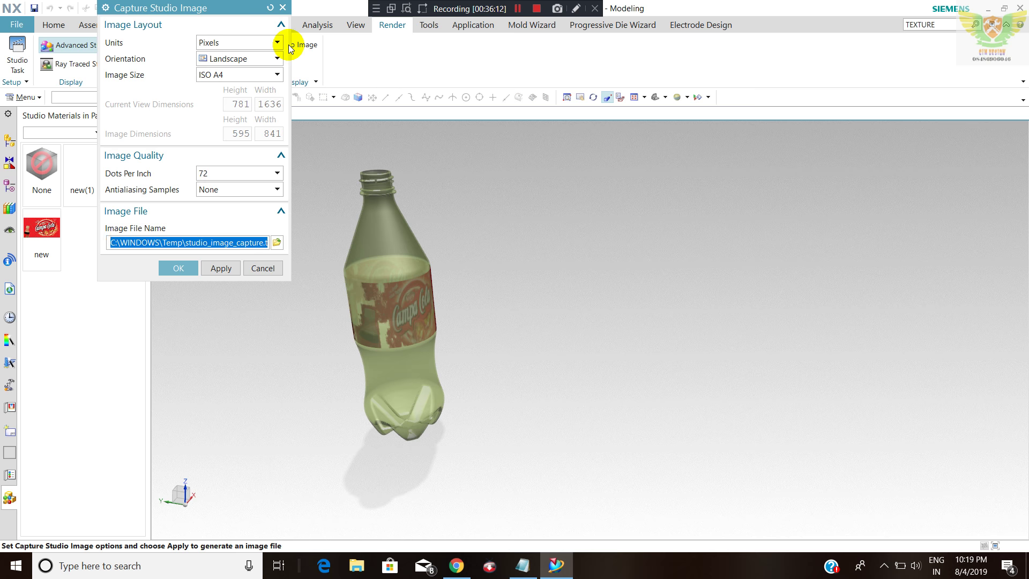
{"action": "left_click", "coordinate": [282, 7]}
{"action": "scroll", "coordinate": [416, 279], "scroll_direction": "up", "scroll_amount": 2}
{"action": "scroll", "coordinate": [416, 280], "scroll_direction": "down", "scroll_amount": 2}
{"action": "middle_click_drag", "start_coordinate": [478, 260], "coordinate": [442, 273]}
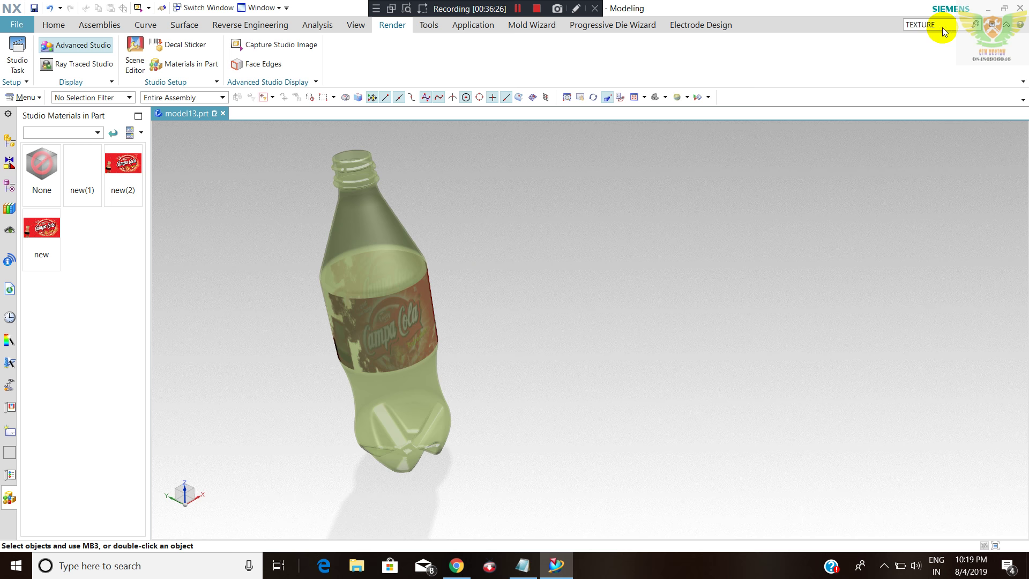
- On Reverse Engineering, start Polygon Modeling on the bottle, then cancel and leave it
{"action": "left_click", "coordinate": [258, 25]}
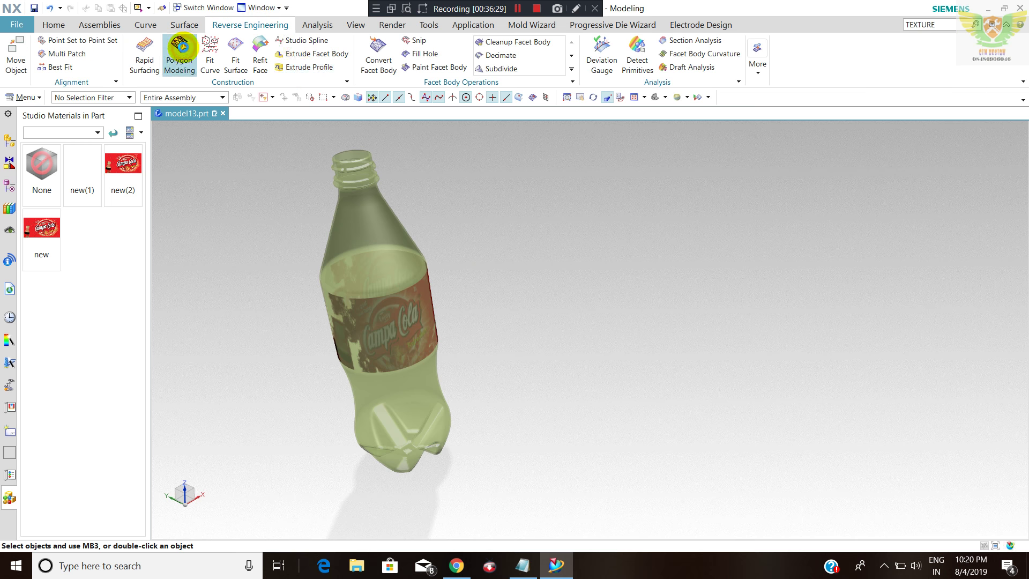
{"action": "left_click", "coordinate": [181, 47]}
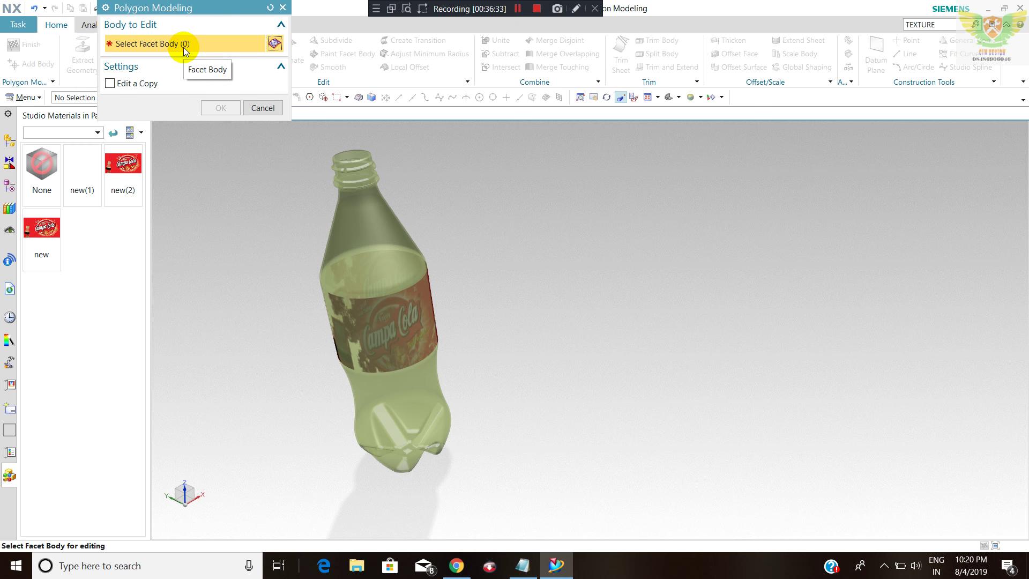
{"action": "left_click", "coordinate": [249, 111]}
{"action": "left_click", "coordinate": [20, 59]}
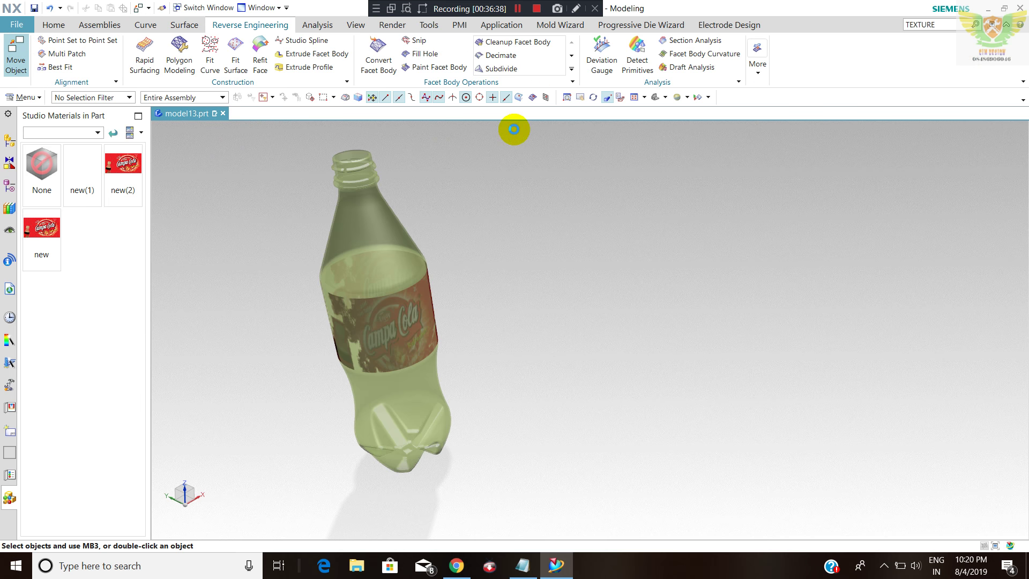
- Open Move Object with Ctrl+T, rotate around the label, and cancel without changes
{"action": "key", "text": "ctrl+t"}
{"action": "scroll", "coordinate": [395, 322], "scroll_direction": "up", "scroll_amount": 2}
{"action": "middle_click_drag", "start_coordinate": [436, 296], "coordinate": [444, 272]}
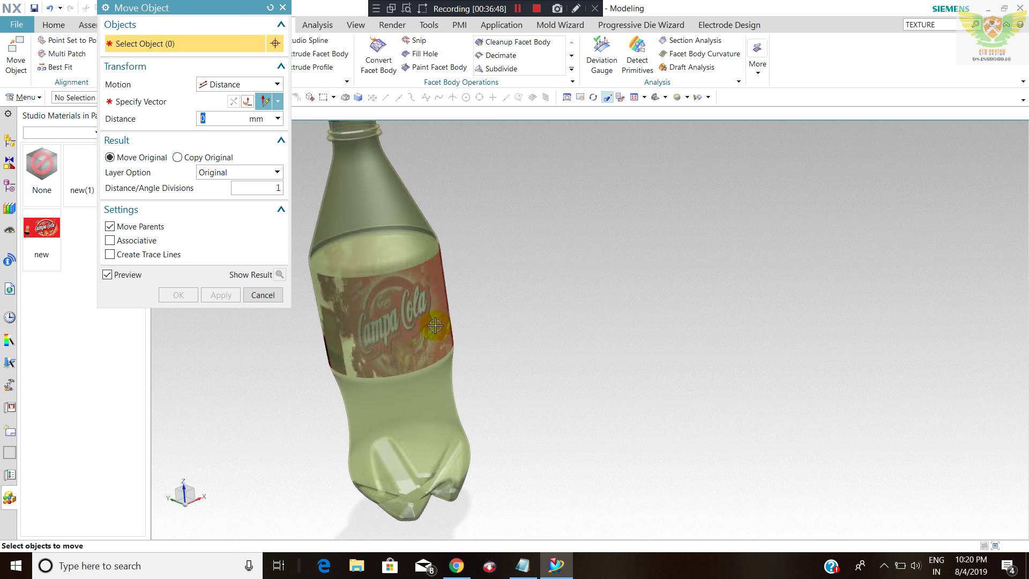
{"action": "left_click", "coordinate": [262, 295]}
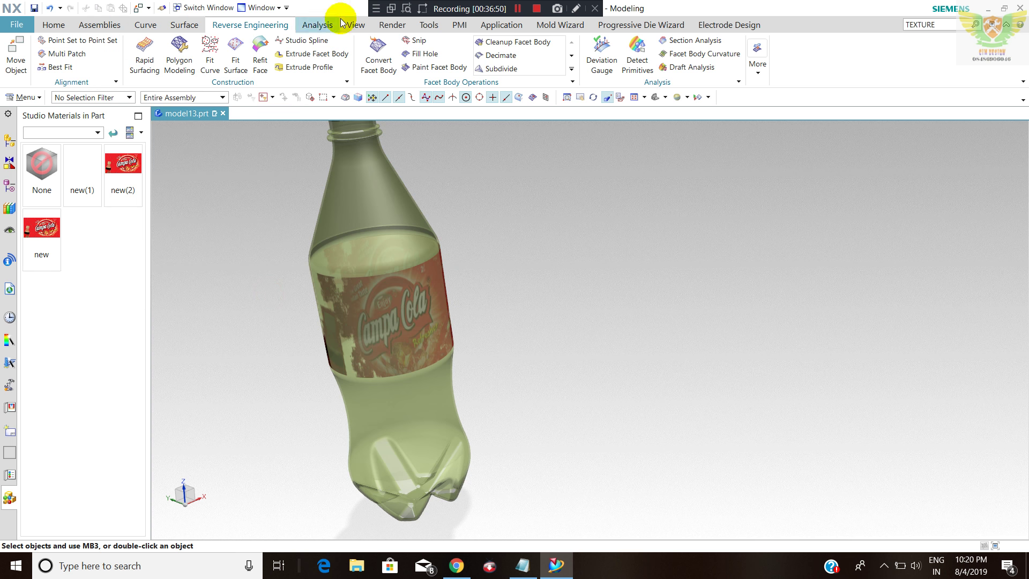
- Turn on Face Edges over the bottle's studio render and orbit to inspect them
{"action": "left_click", "coordinate": [393, 25]}
{"action": "left_click", "coordinate": [269, 66]}
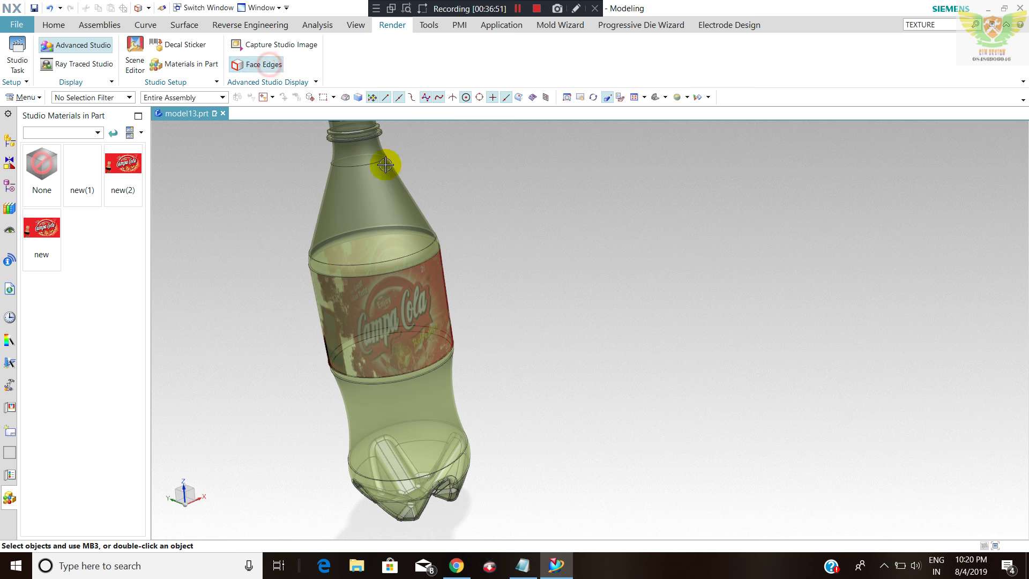
{"action": "mouse_move", "coordinate": [515, 284]}
{"action": "middle_mouse_down"}
{"action": "mouse_move", "coordinate": [519, 266]}
{"action": "mouse_move", "coordinate": [517, 281]}
{"action": "middle_mouse_up"}
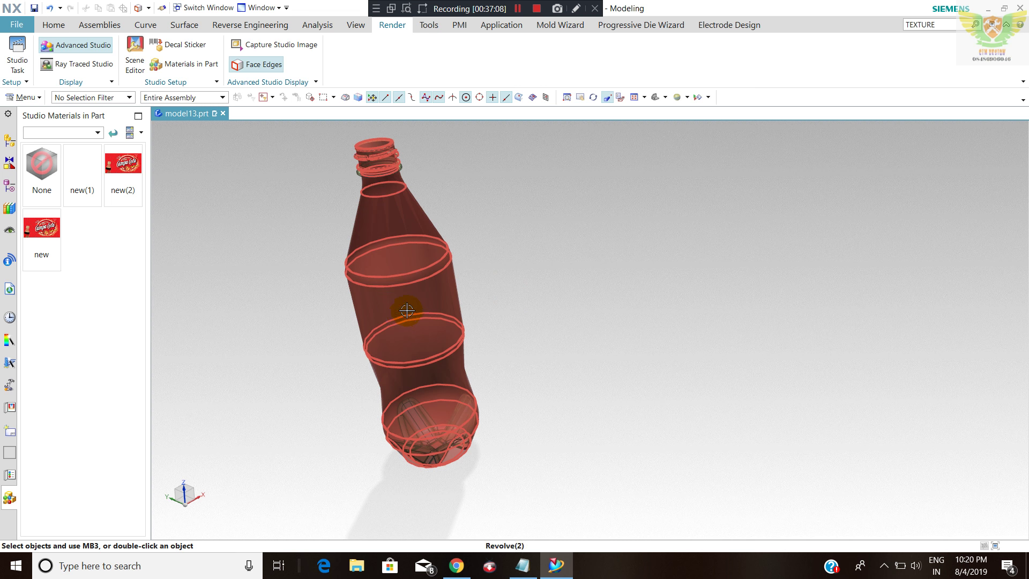
{"action": "scroll", "coordinate": [494, 271], "scroll_direction": "up", "scroll_amount": 3}
{"action": "mouse_move", "coordinate": [493, 271]}
{"action": "middle_mouse_down"}
{"action": "mouse_move", "coordinate": [466, 229]}
{"action": "mouse_move", "coordinate": [502, 274]}
{"action": "mouse_move", "coordinate": [549, 223]}
{"action": "mouse_move", "coordinate": [562, 233]}
{"action": "mouse_move", "coordinate": [482, 264]}
{"action": "middle_mouse_up"}
{"action": "scroll", "coordinate": [502, 274], "scroll_direction": "down", "scroll_amount": 2}
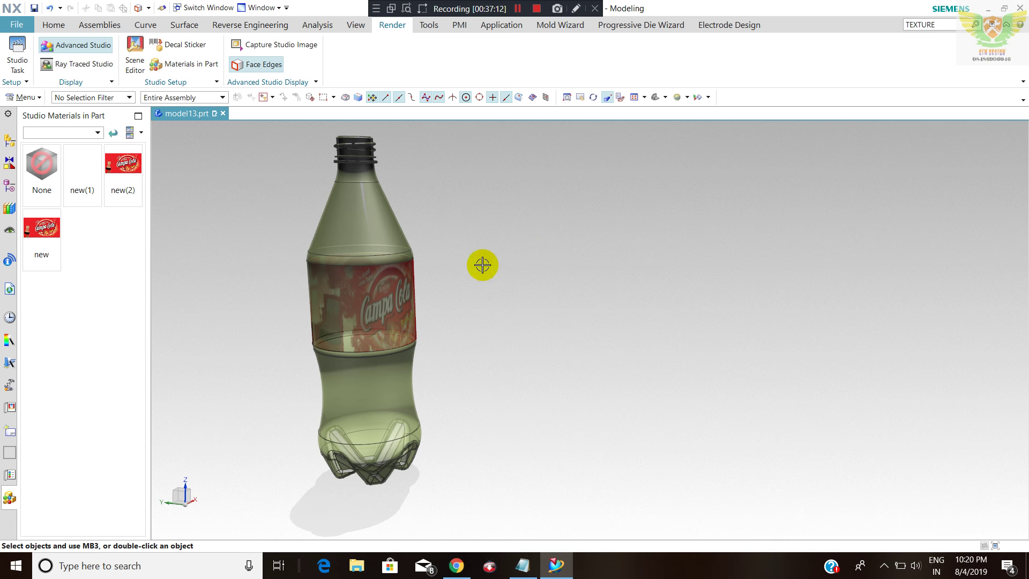
- Switch the bottle to plain Shaded display, then reapply the Advanced Studio render
{"action": "left_click", "coordinate": [54, 25]}
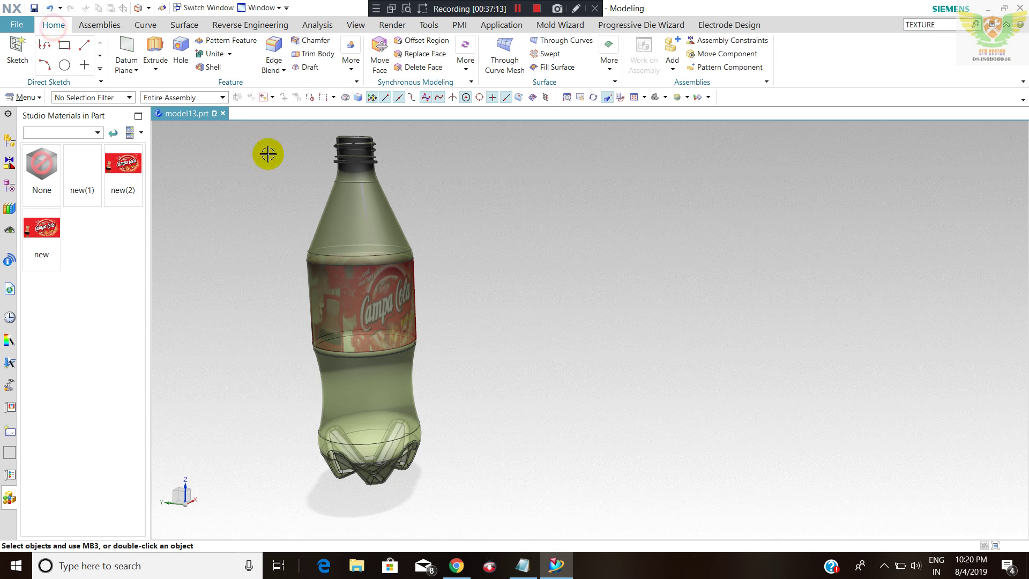
{"action": "right_click", "coordinate": [501, 216]}
{"action": "left_click", "coordinate": [531, 336]}
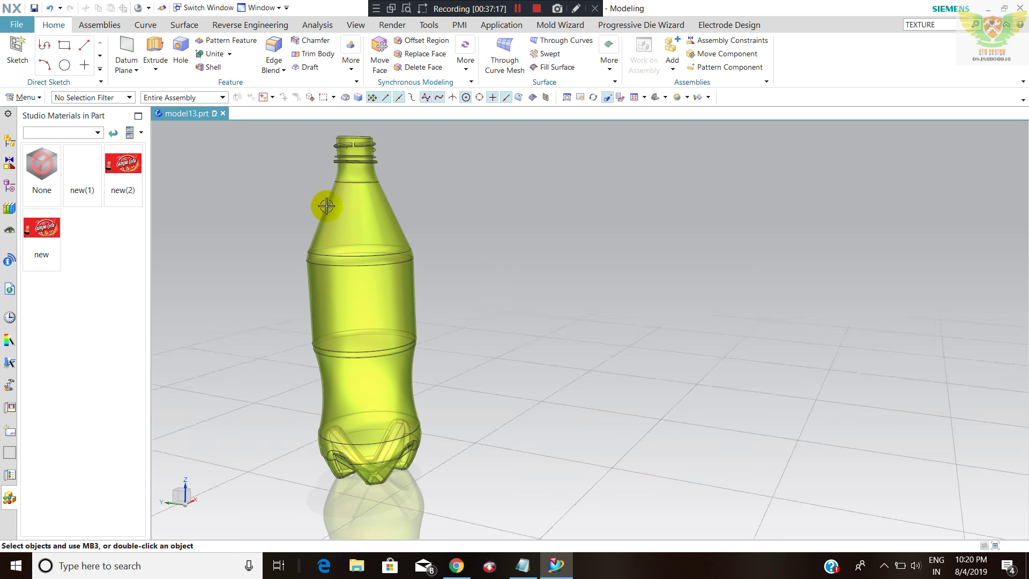
{"action": "left_click", "coordinate": [392, 24]}
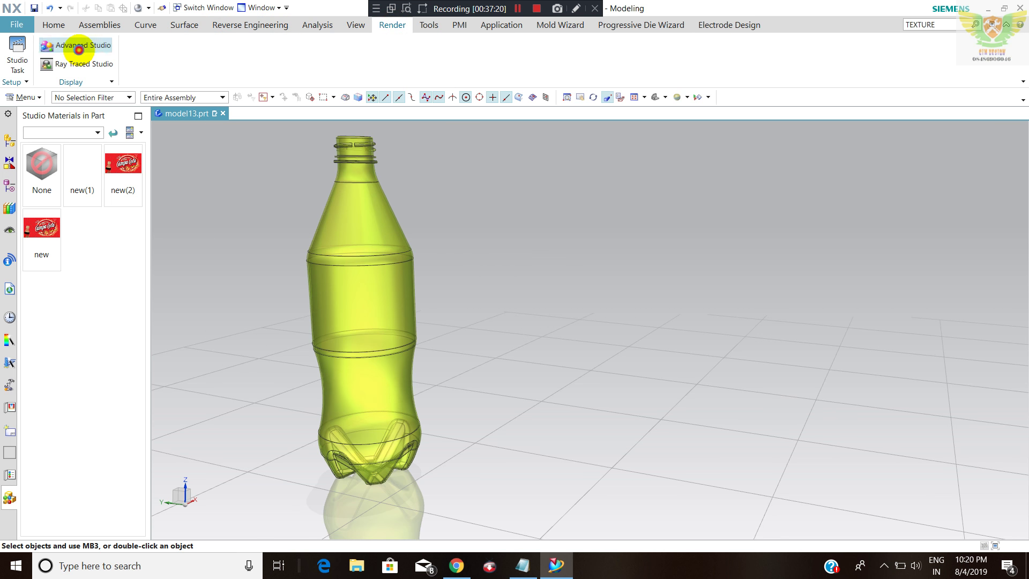
{"action": "left_click", "coordinate": [78, 45]}
{"action": "mouse_move", "coordinate": [549, 304]}
{"action": "middle_mouse_down"}
{"action": "mouse_move", "coordinate": [501, 278]}
{"action": "mouse_move", "coordinate": [517, 308]}
{"action": "mouse_move", "coordinate": [435, 246]}
{"action": "mouse_move", "coordinate": [391, 193]}
{"action": "mouse_move", "coordinate": [415, 241]}
{"action": "mouse_move", "coordinate": [409, 226]}
{"action": "mouse_move", "coordinate": [426, 231]}
{"action": "middle_mouse_up"}
{"action": "scroll", "coordinate": [438, 230], "scroll_direction": "up", "scroll_amount": 1}
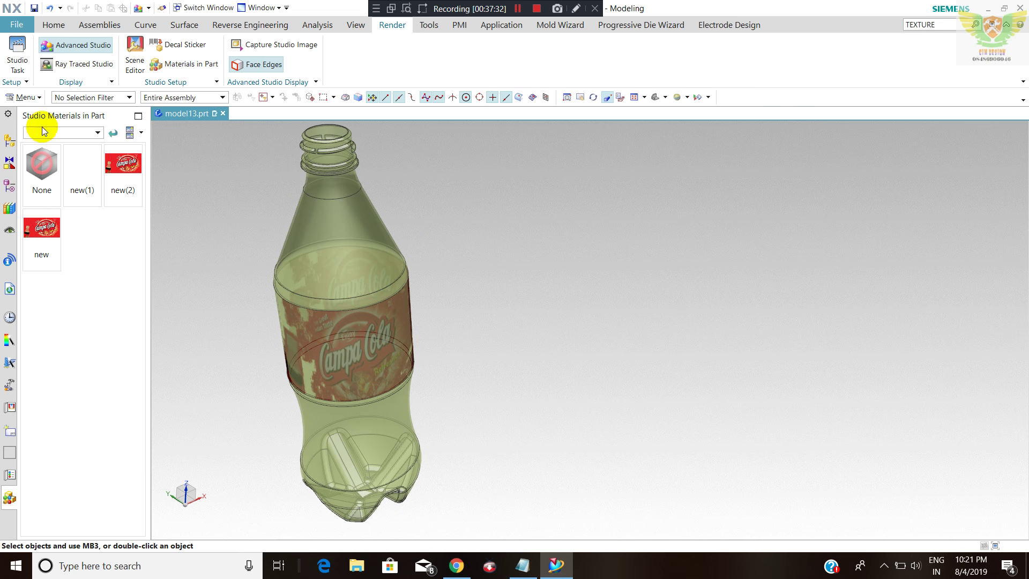
- Show the Part Navigator listing model13 and Section 1
{"action": "left_click", "coordinate": [54, 25]}
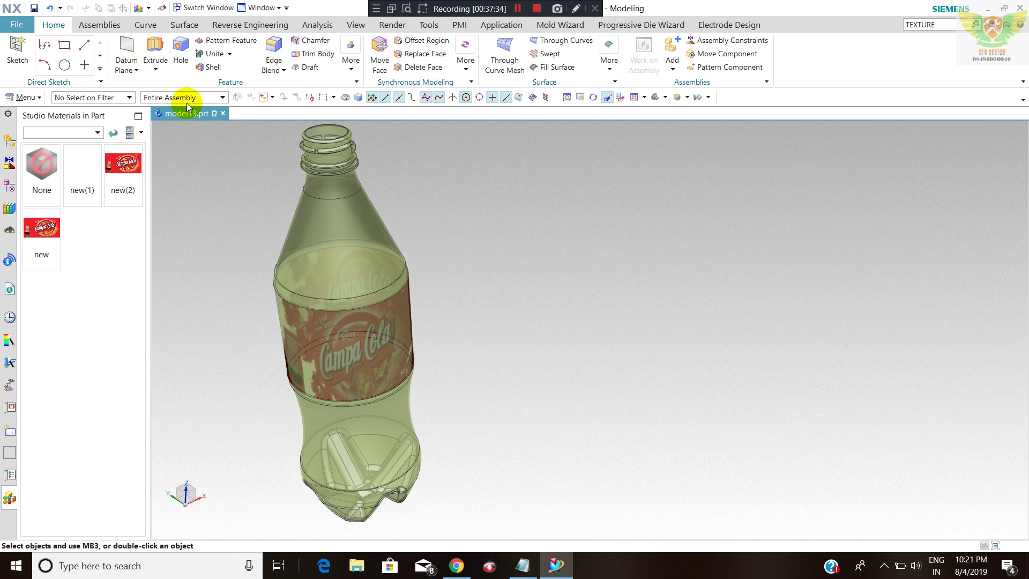
{"action": "left_click", "coordinate": [9, 141]}
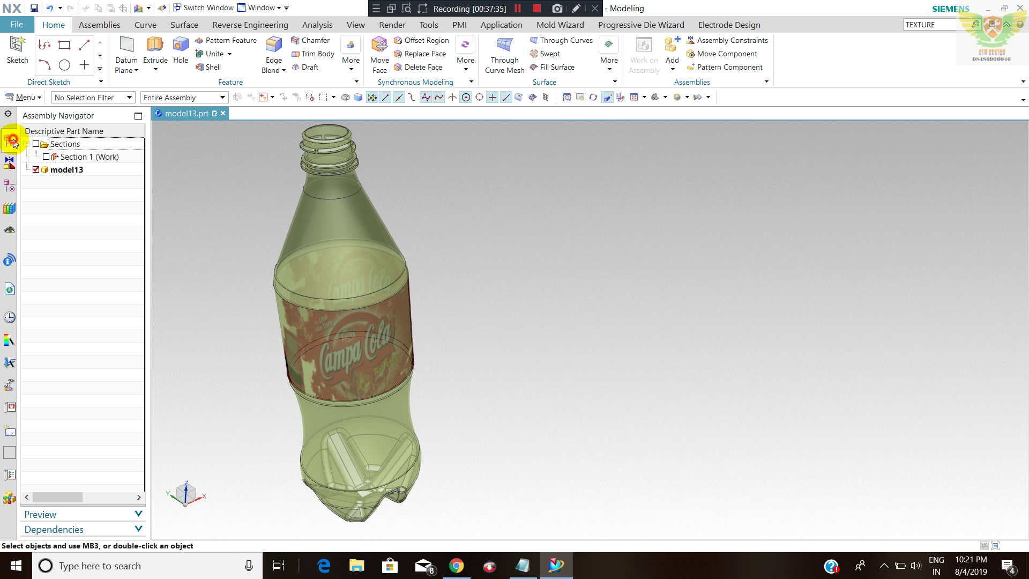
{"action": "left_click", "coordinate": [10, 185]}
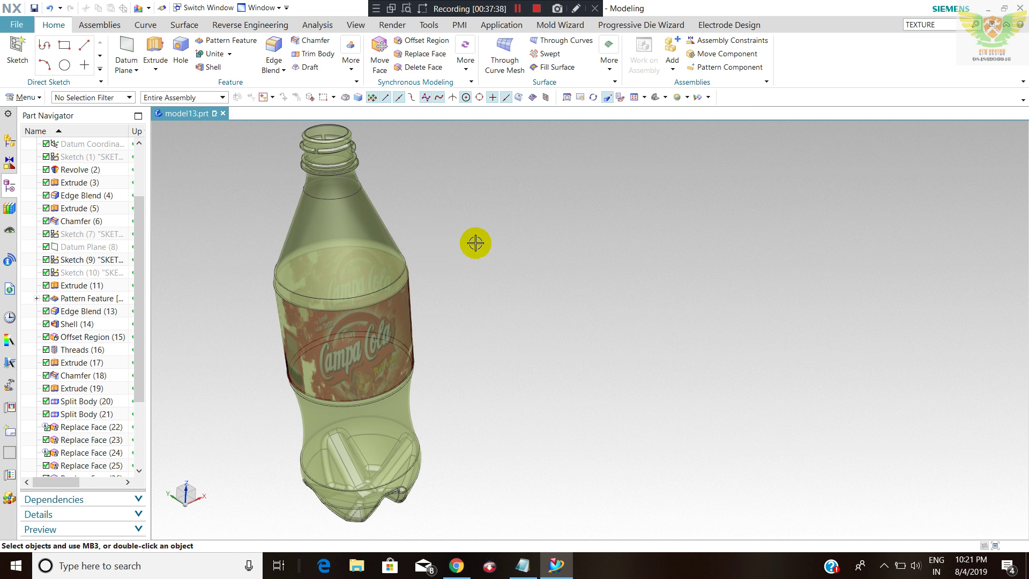